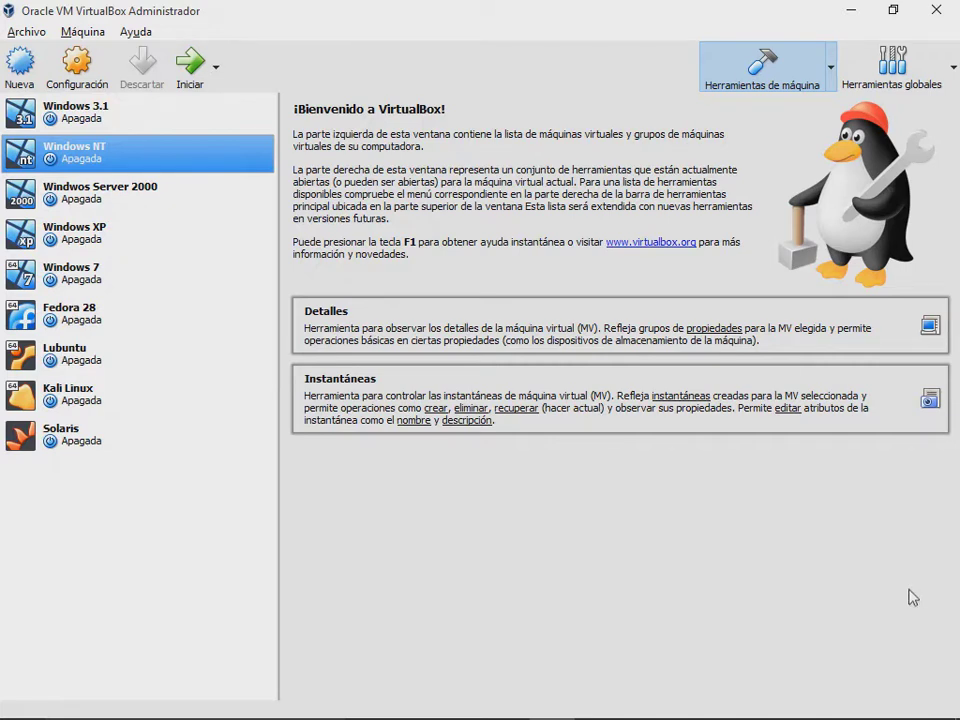
Step: Set the Windows 3.1 VM's base memory to 32 MB in System settings, then start it
left_click(132, 112)
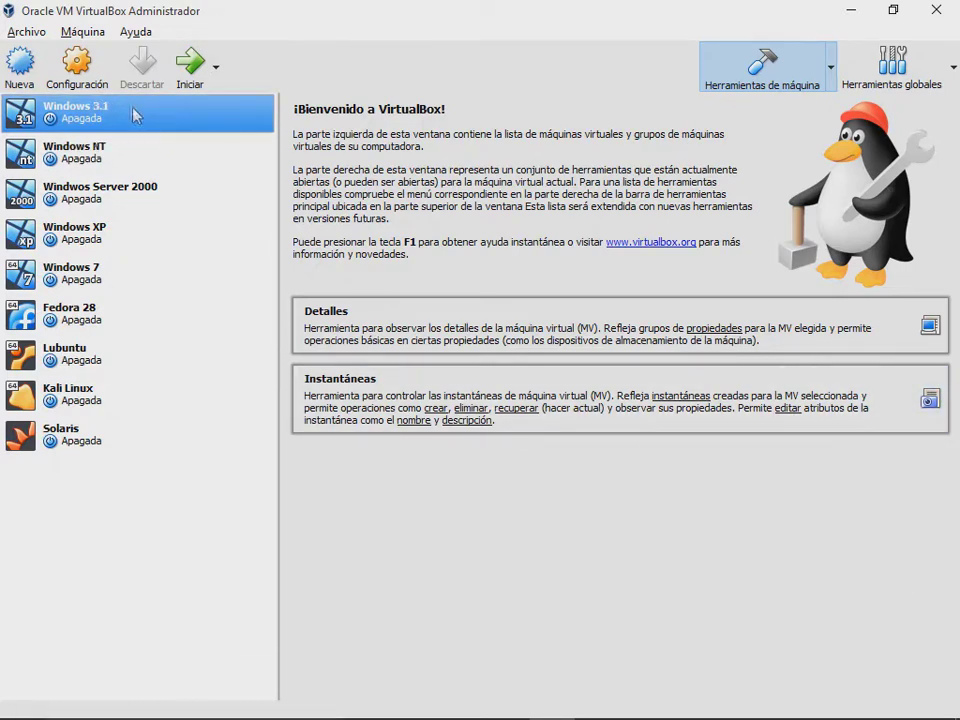
left_click(99, 80)
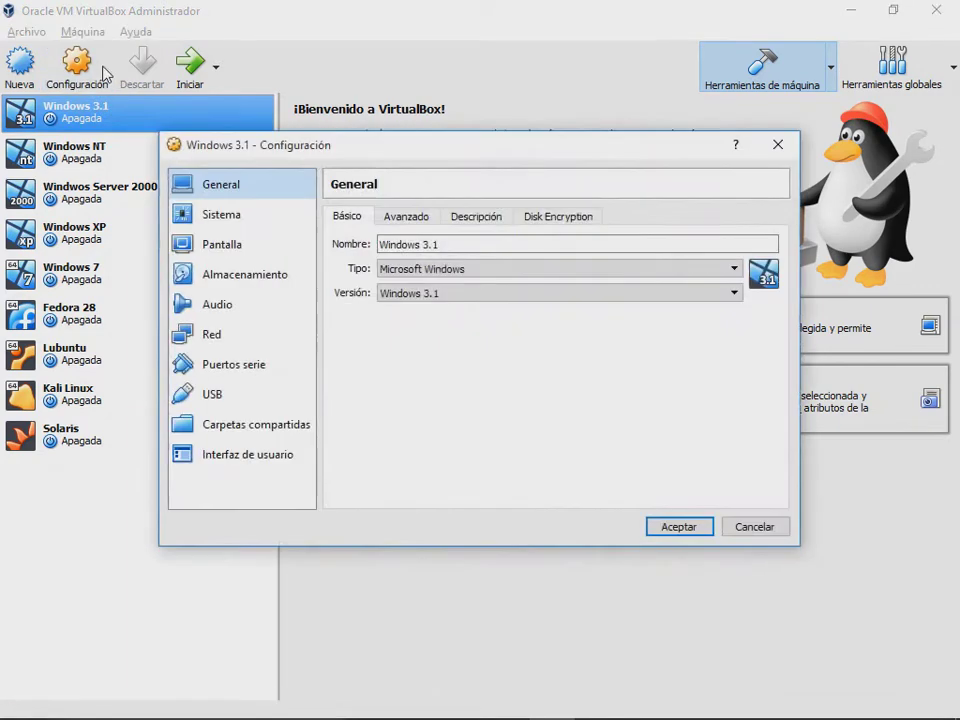
left_click(256, 216)
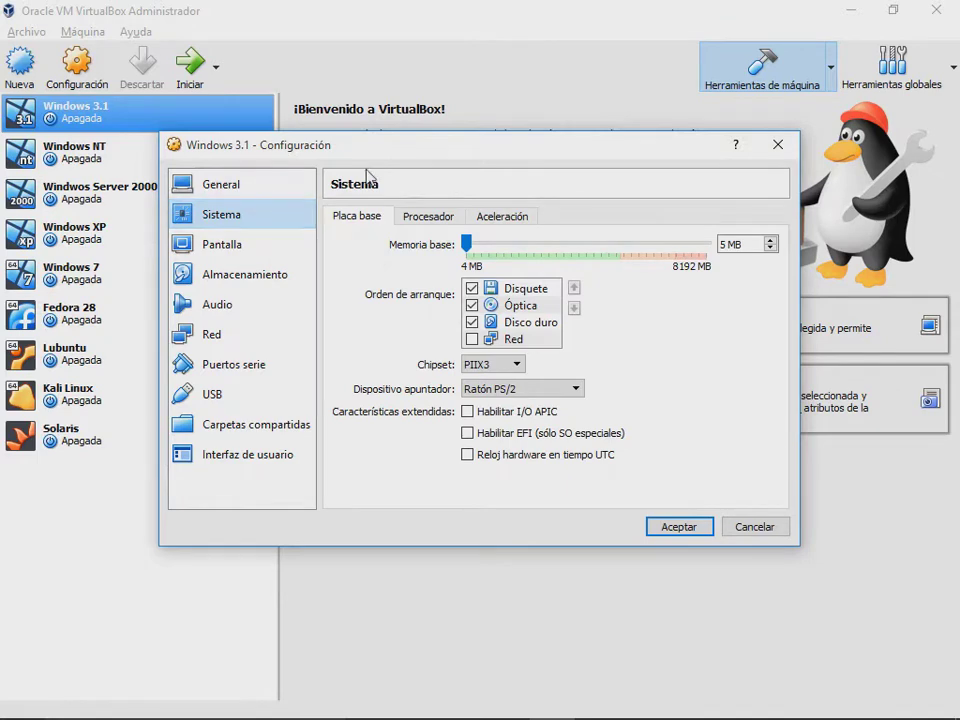
left_click_drag(450, 154, 452, 128)
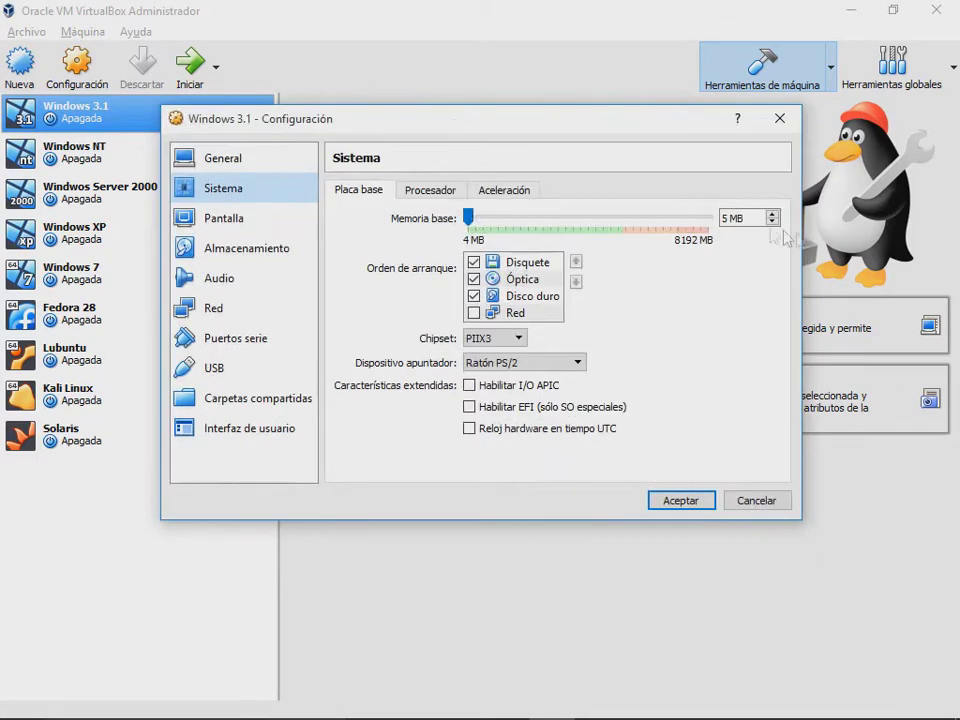
double_click(722, 217)
type("32")
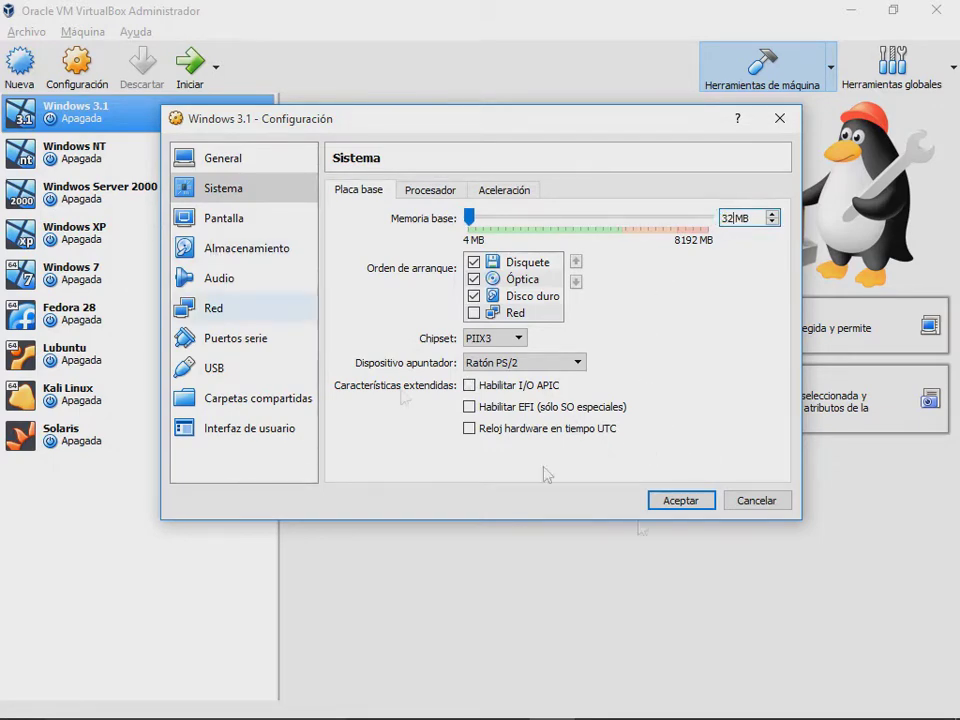
left_click(688, 503)
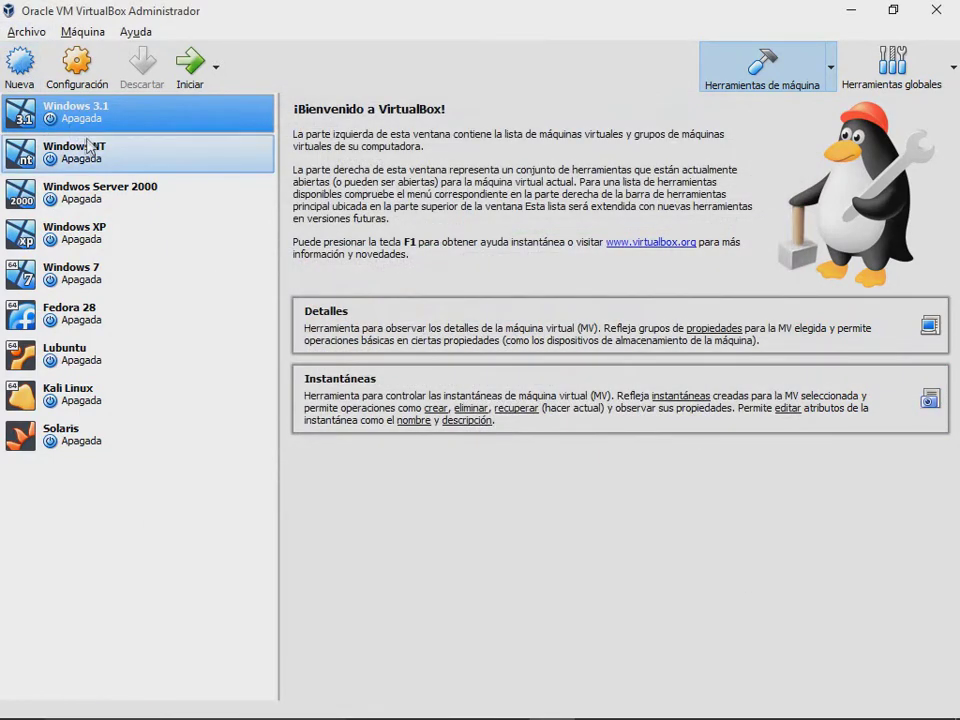
left_click(187, 68)
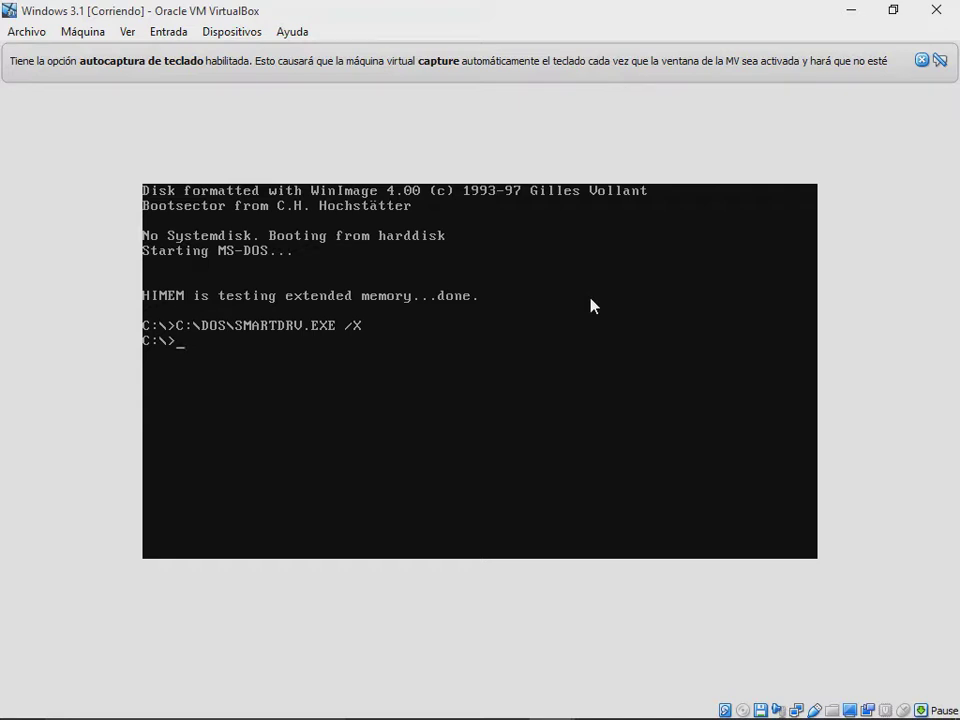
Step: Enter win at the C:\> prompt to launch Windows 3.1
type("win")
key("Return")
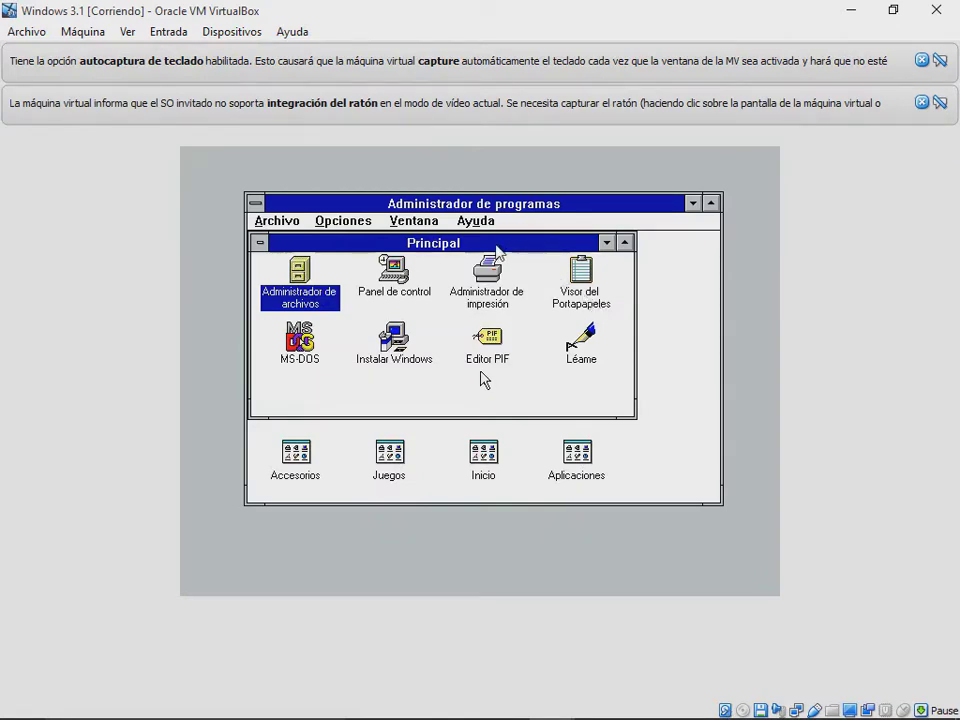
Step: Capture the mouse into the guest and nudge the Principal group window into place
left_click(530, 275)
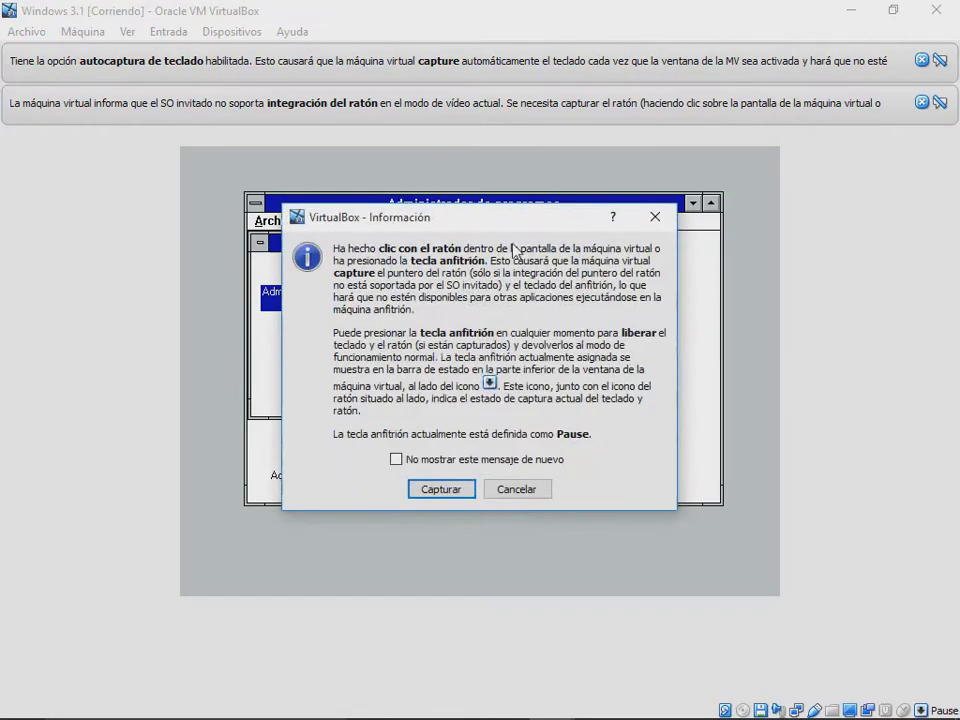
left_click(438, 489)
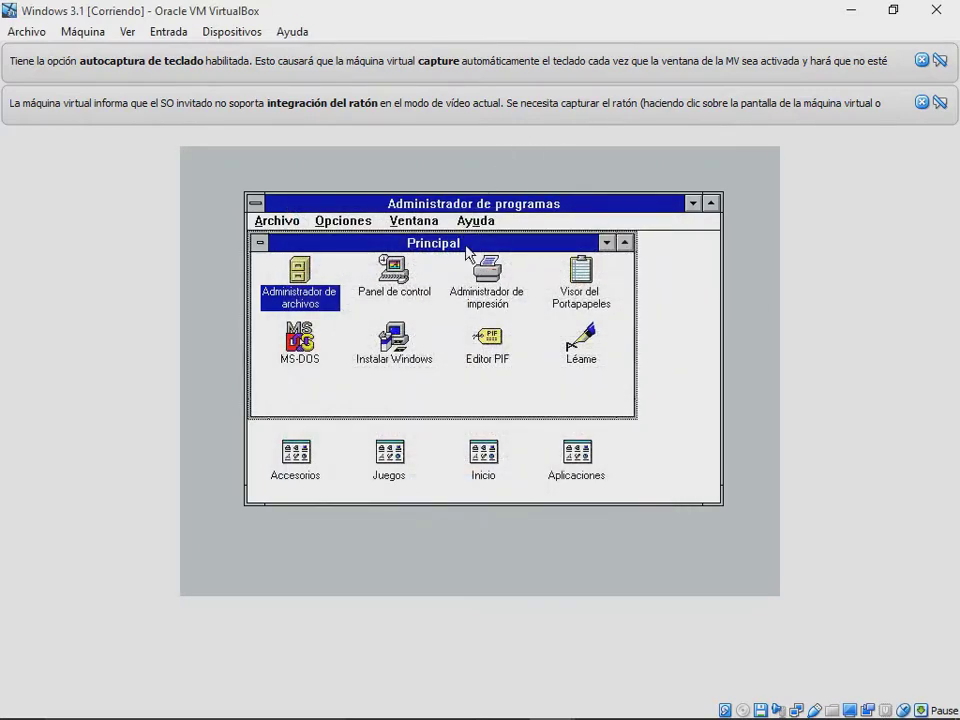
mouse_move(467, 245)
left_mouse_down()
mouse_move(500, 288)
mouse_move(474, 250)
mouse_move(450, 251)
left_mouse_up()
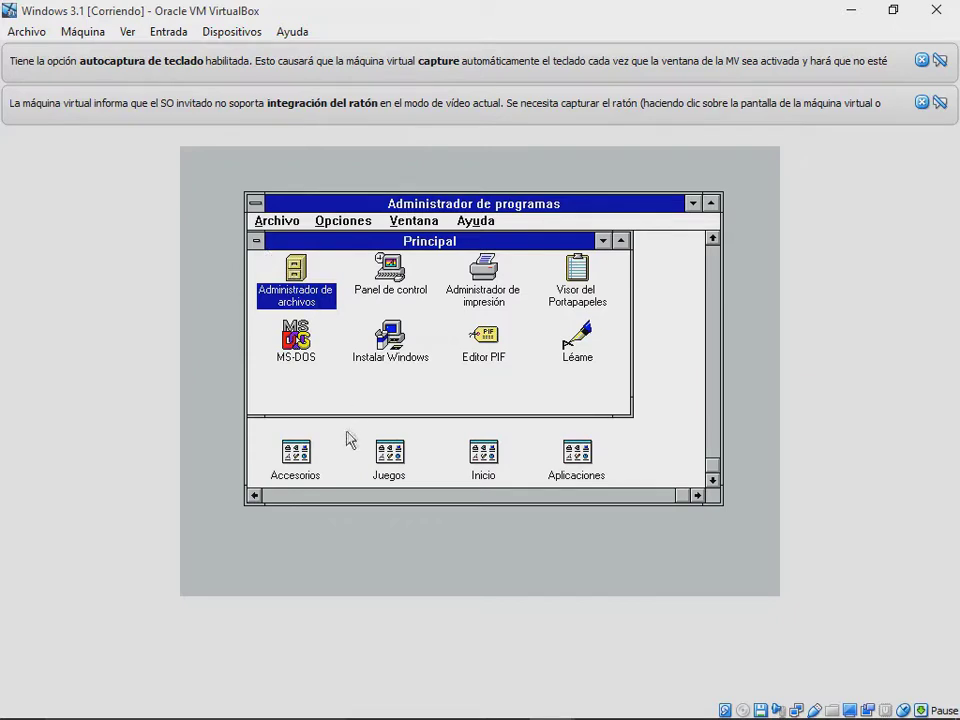
Step: Open the Accesorios group, making its window taller and moving it up
double_click(295, 453)
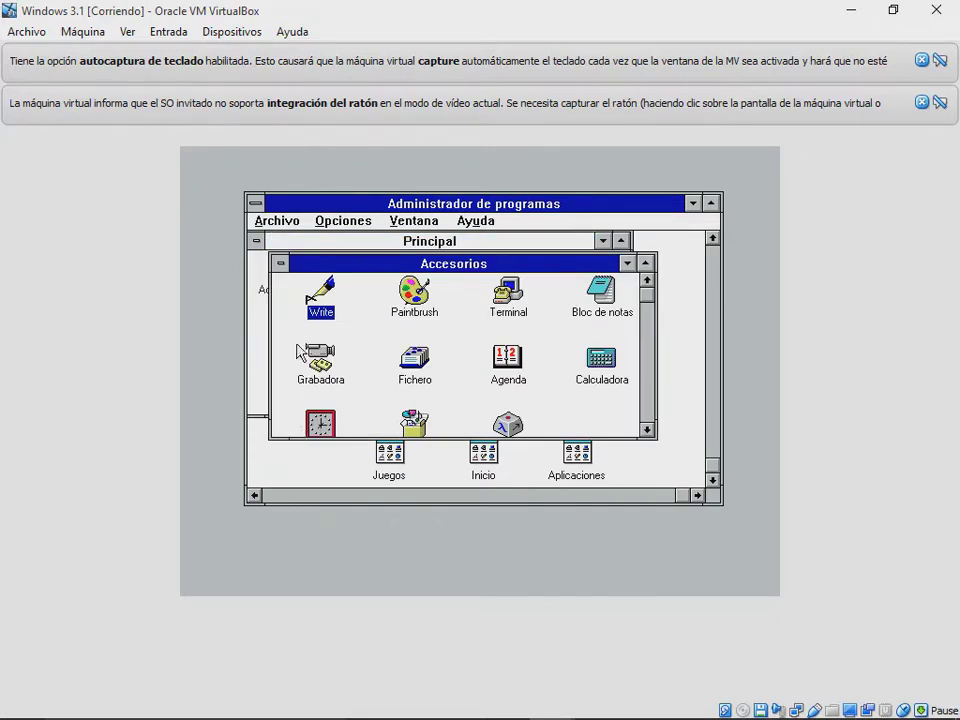
left_click_drag(446, 439, 447, 460)
left_click_drag(425, 263, 420, 231)
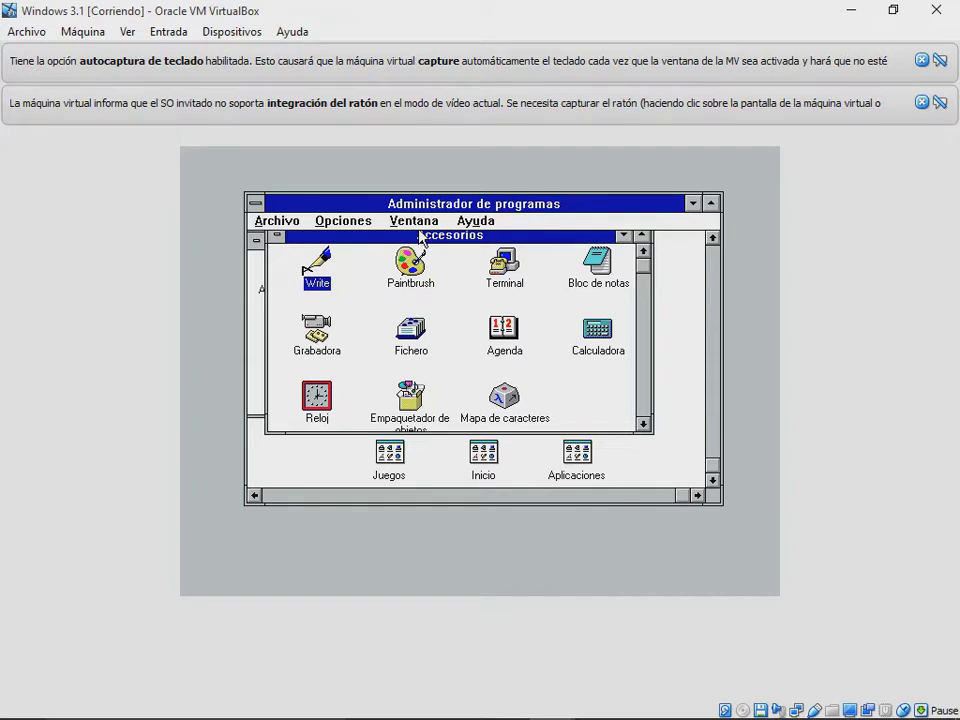
Step: Launch and minimize Write, Paintbrush, Terminal and Bloc de notas
double_click(317, 262)
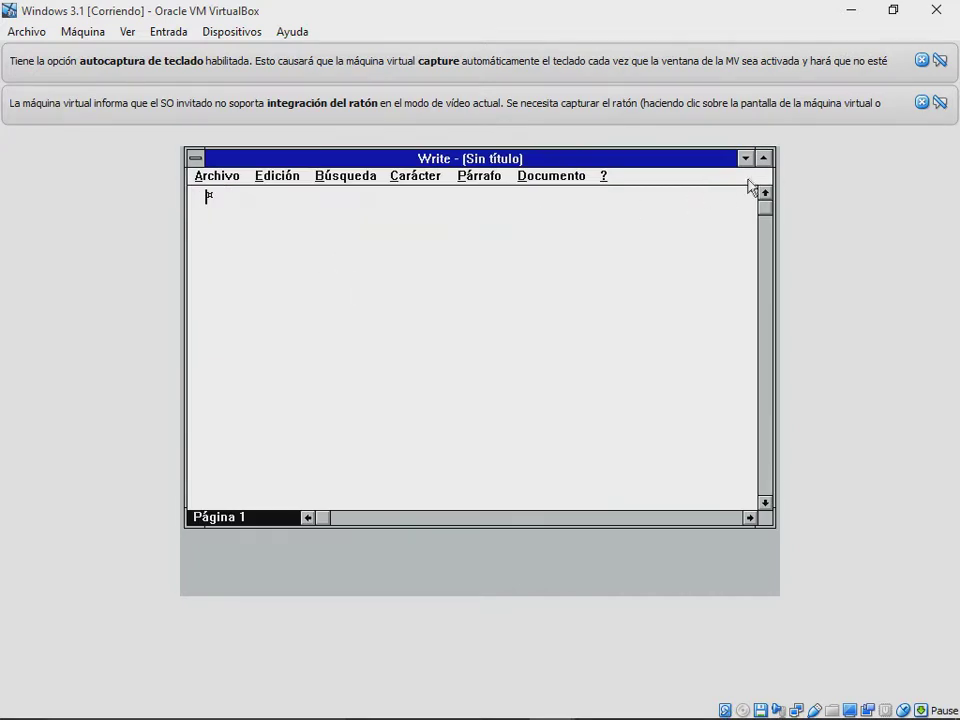
left_click(745, 158)
double_click(408, 262)
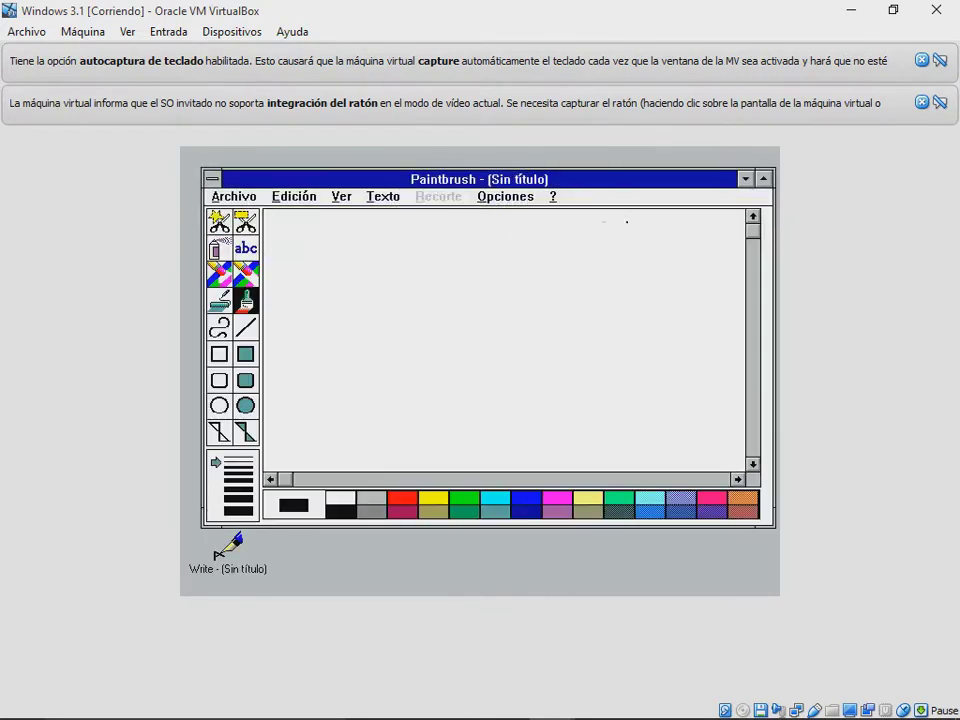
left_click(745, 179)
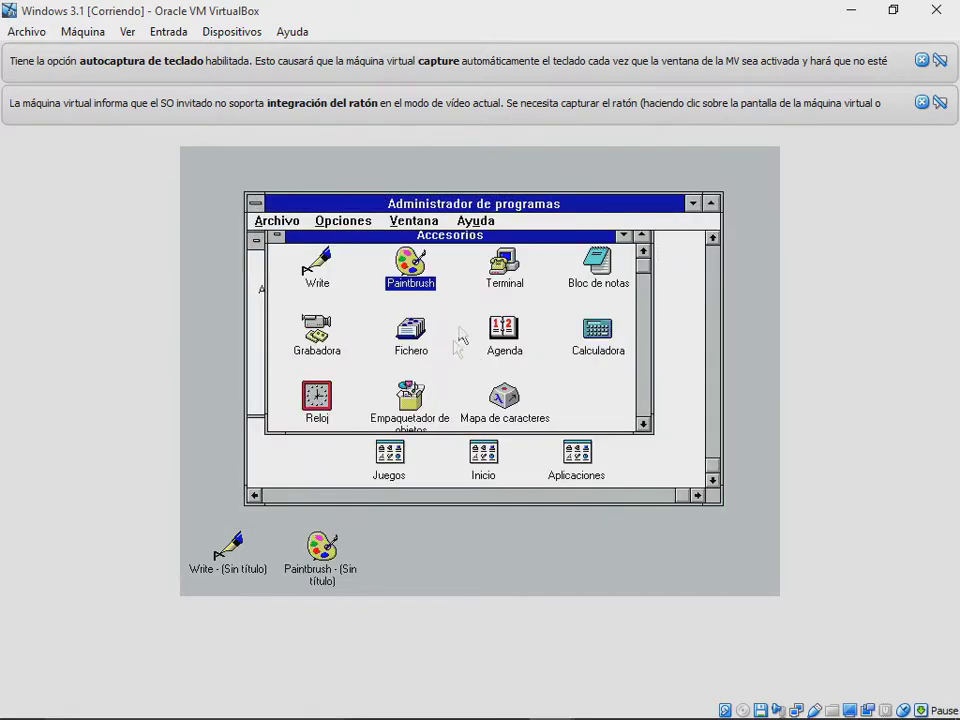
double_click(504, 262)
left_click(745, 199)
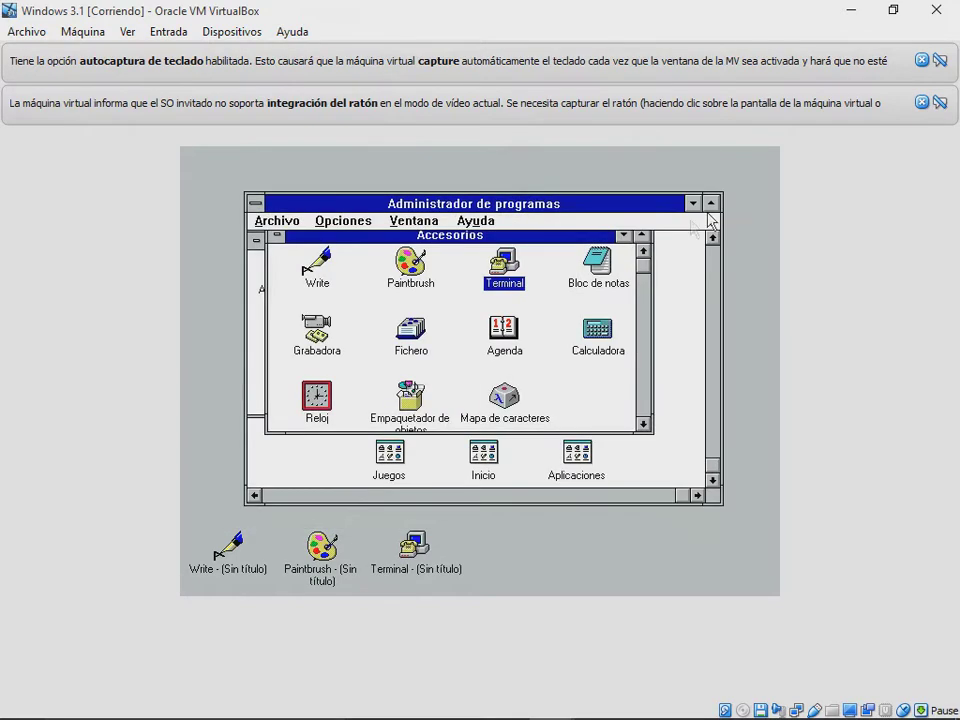
double_click(598, 262)
left_click(745, 220)
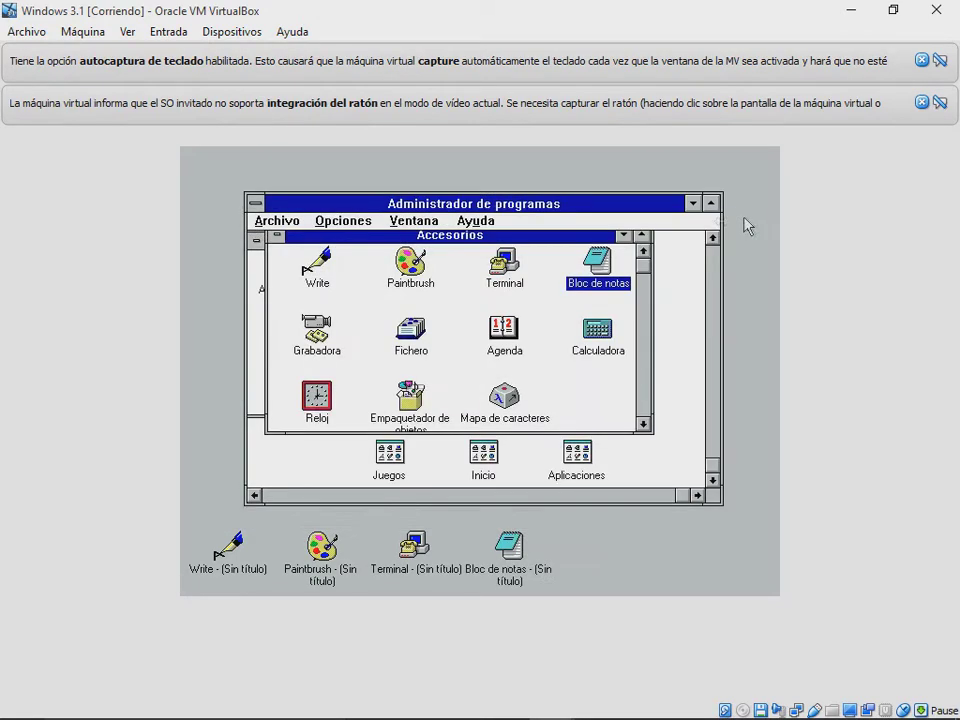
Step: Launch Grabadora, Fichero and Agenda, minimizing each, then launch Calculadora
double_click(316, 330)
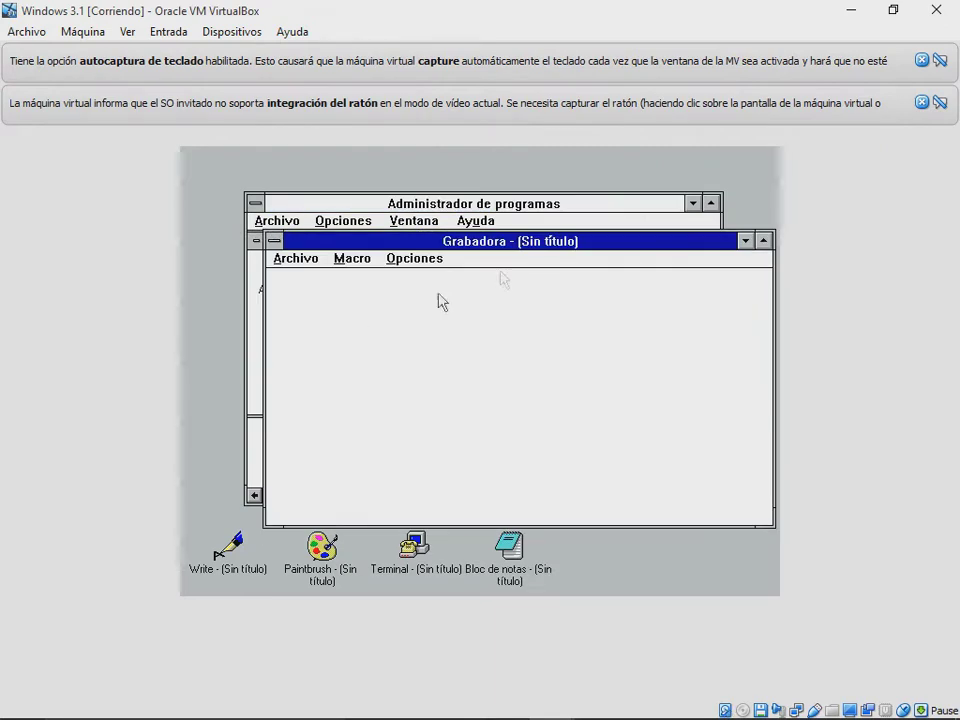
left_click(686, 240)
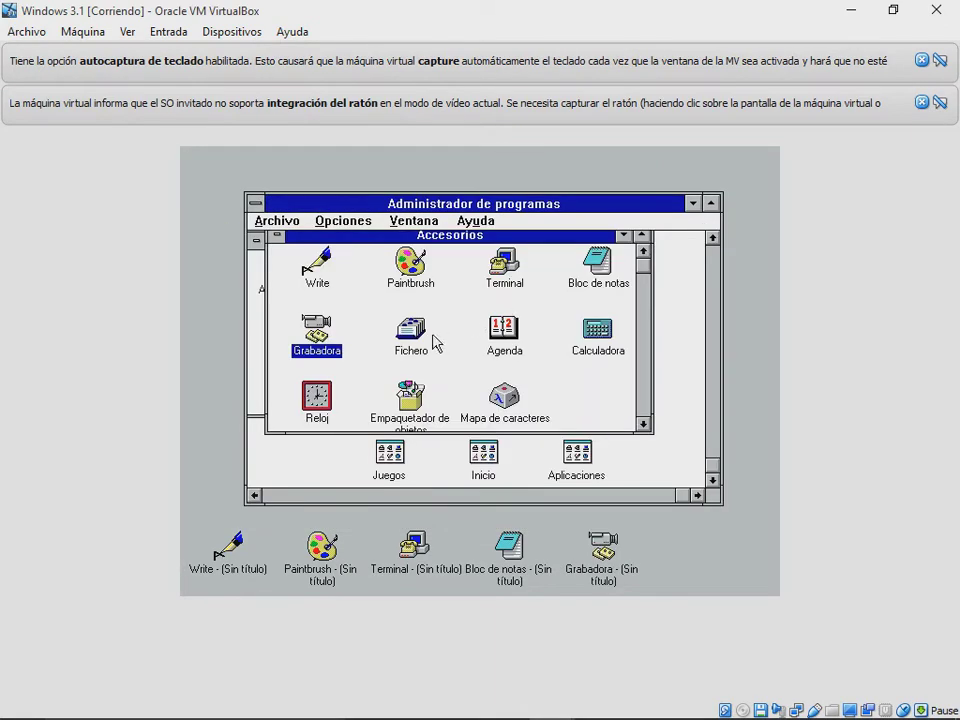
double_click(426, 338)
left_click(652, 263)
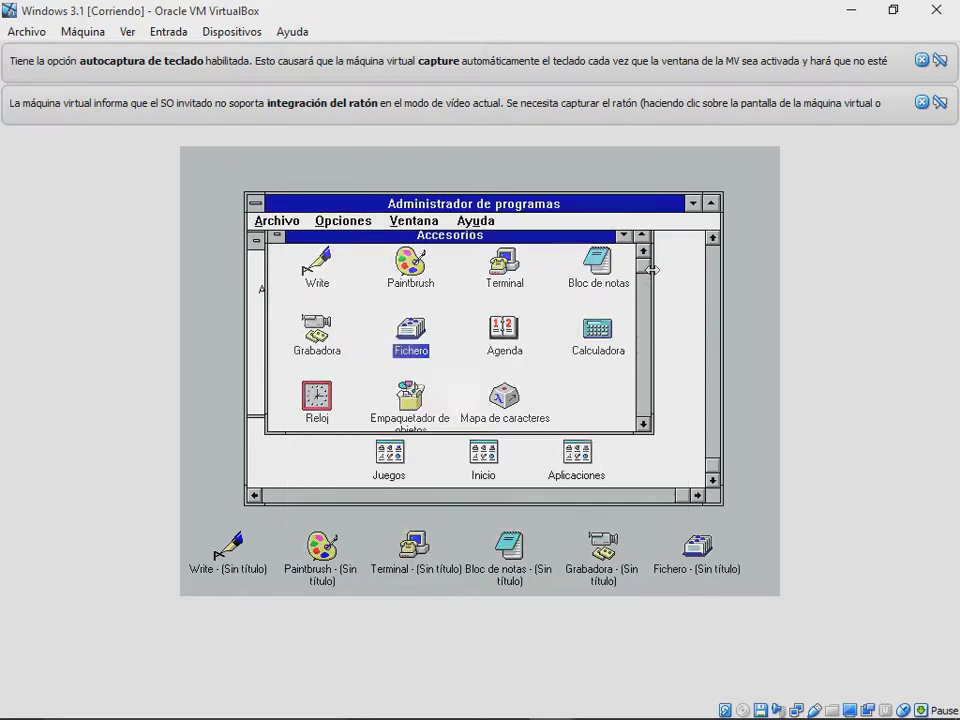
double_click(522, 344)
left_click(668, 240)
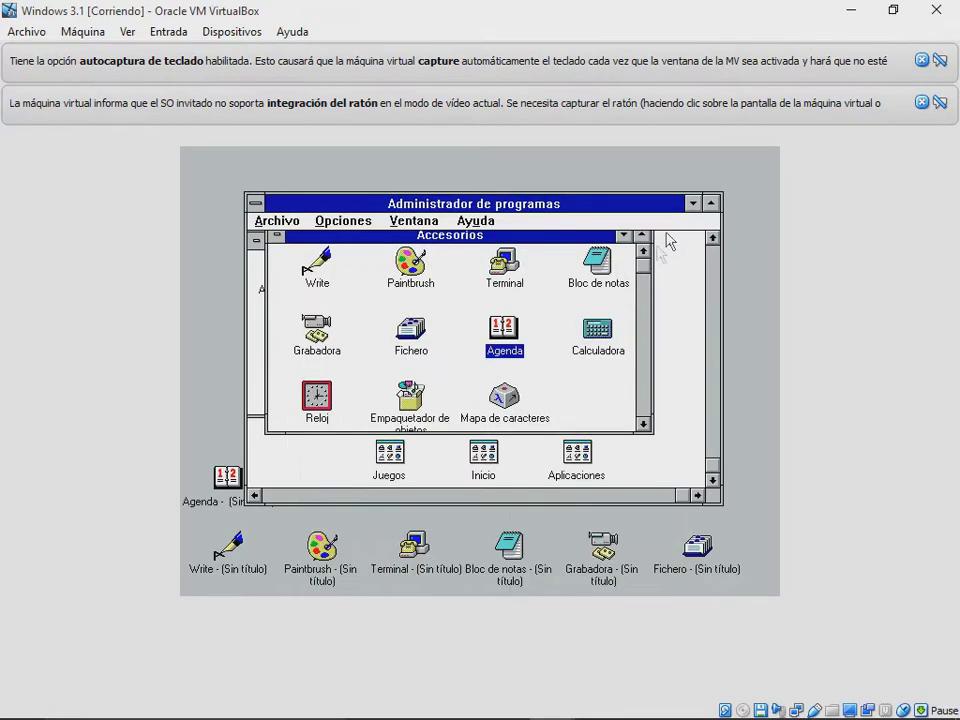
double_click(611, 350)
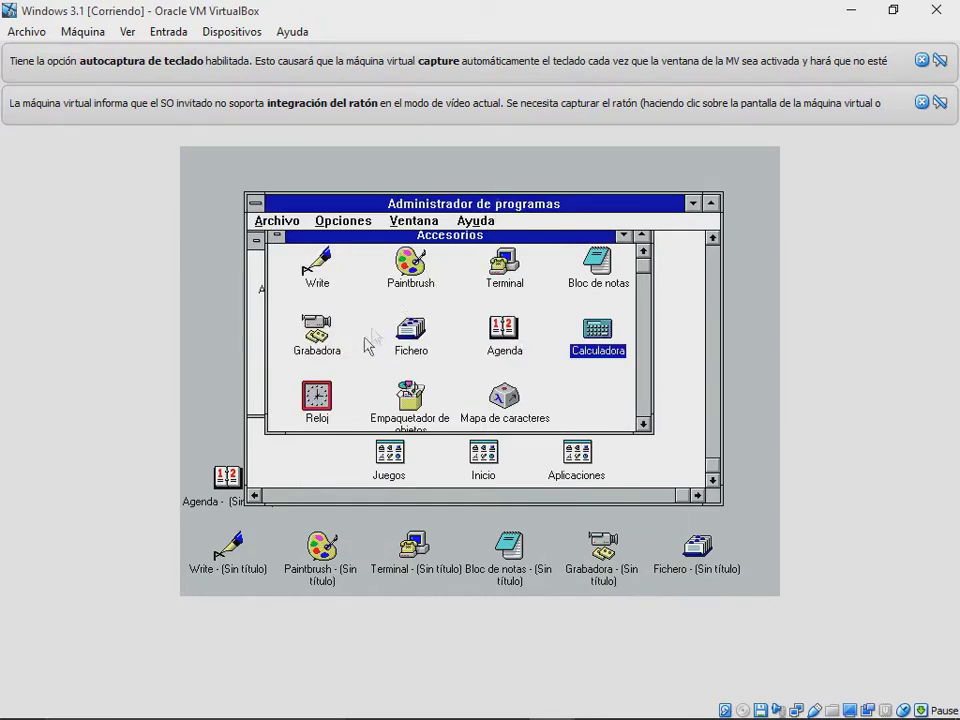
Step: Open and minimize Reloj, Empaquetador de objetos and Mapa de caracteres, then minimize Accesorios
double_click(317, 397)
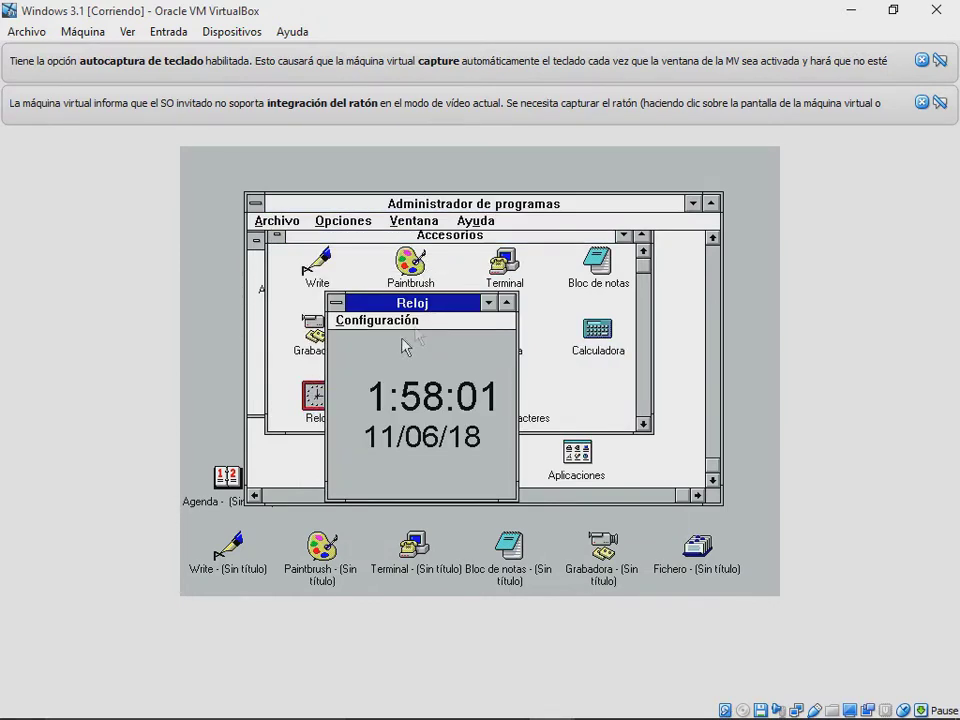
left_click_drag(465, 302, 437, 276)
left_click(439, 278)
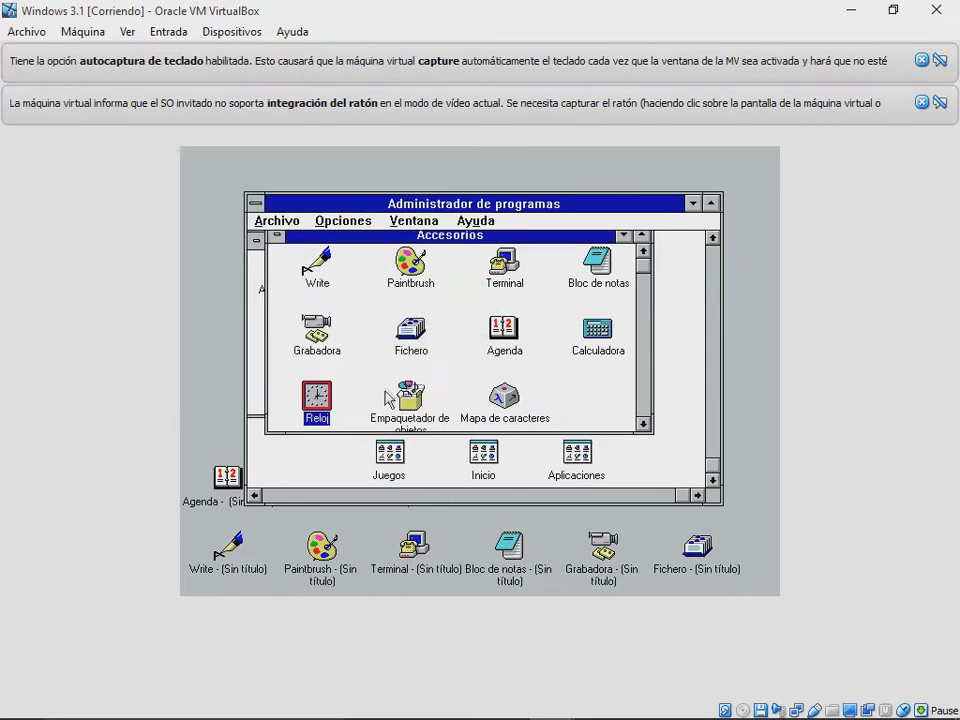
double_click(400, 392)
left_click_drag(459, 168, 462, 214)
left_click(640, 205)
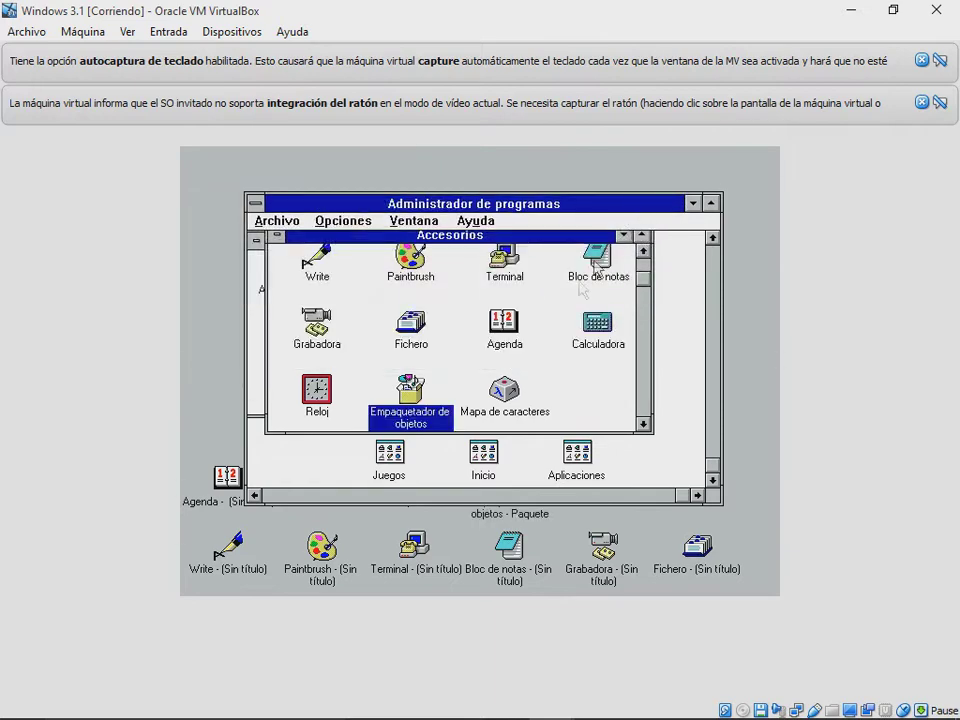
double_click(504, 390)
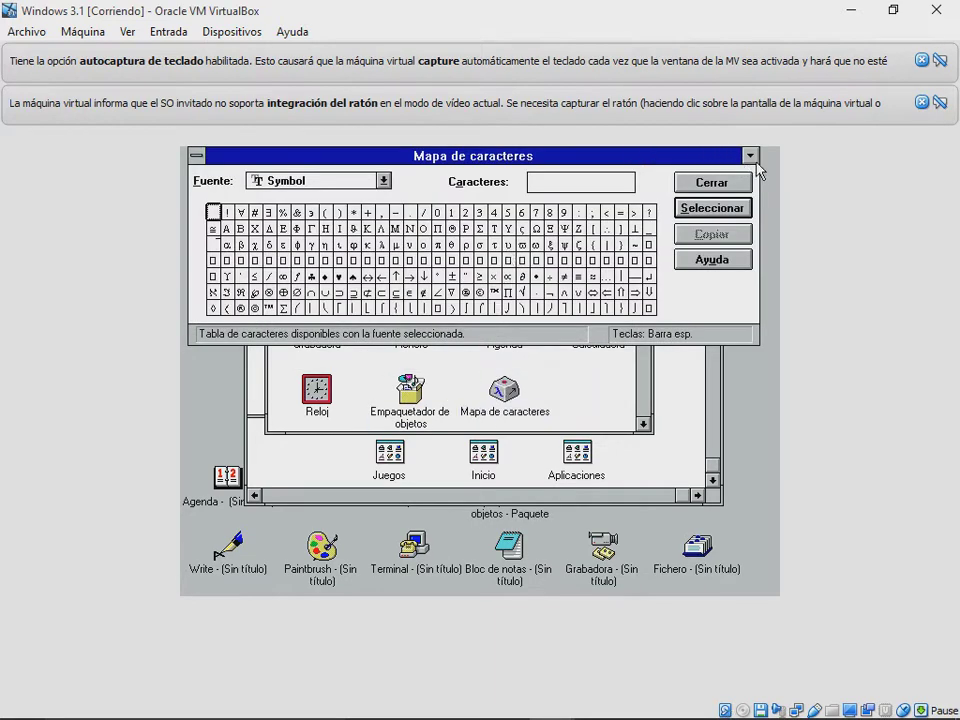
left_click(749, 156)
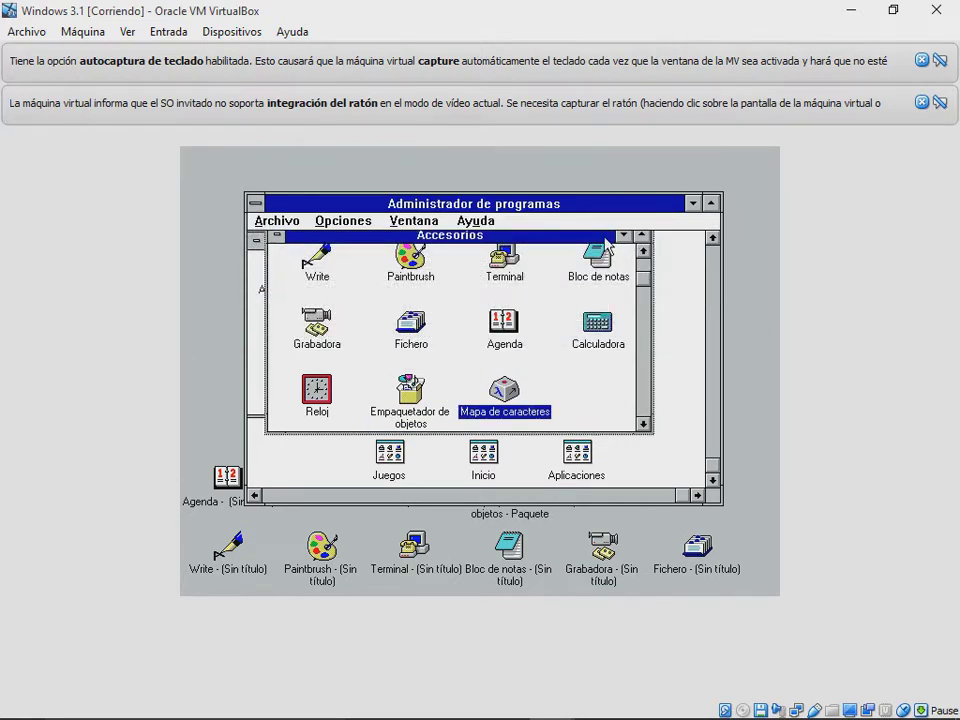
left_click_drag(619, 244, 611, 246)
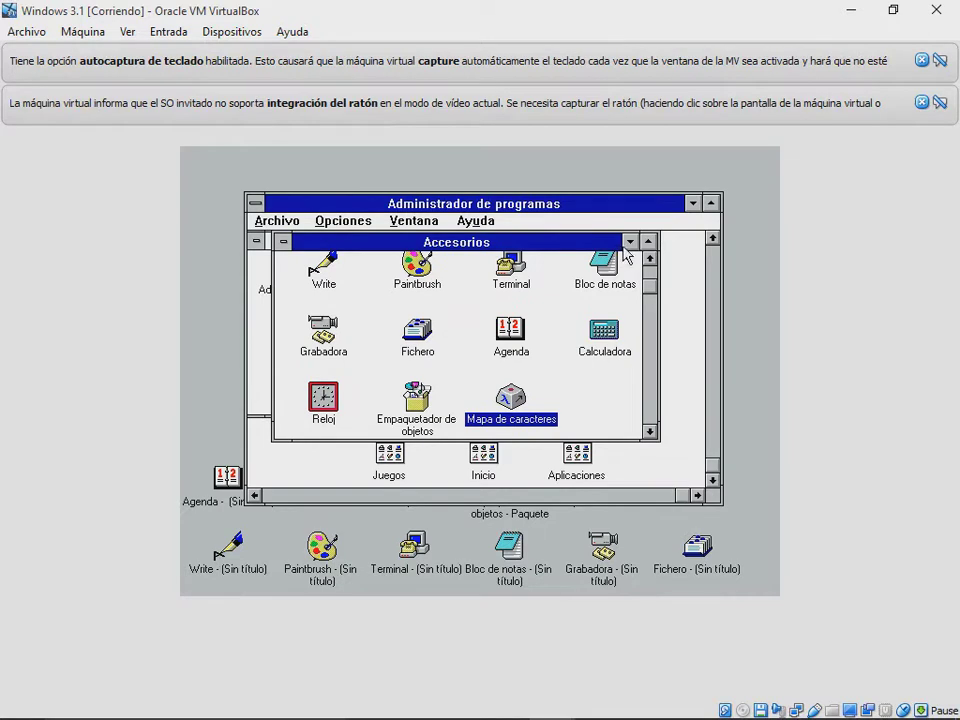
left_click(629, 243)
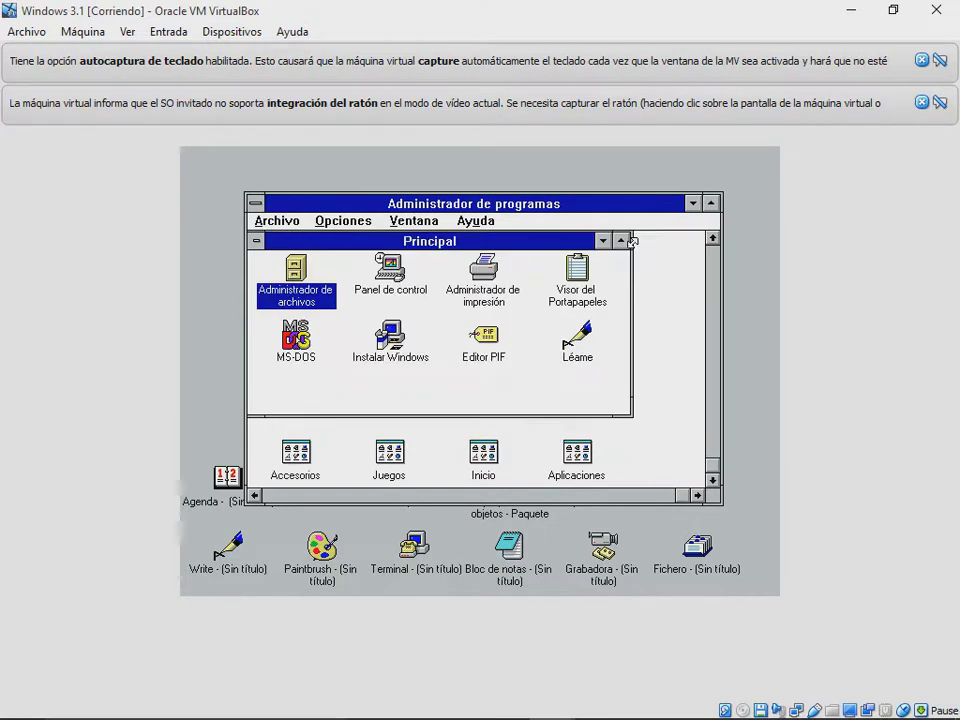
Step: Open the Juegos group and launch Solitario, then minimize it
double_click(391, 455)
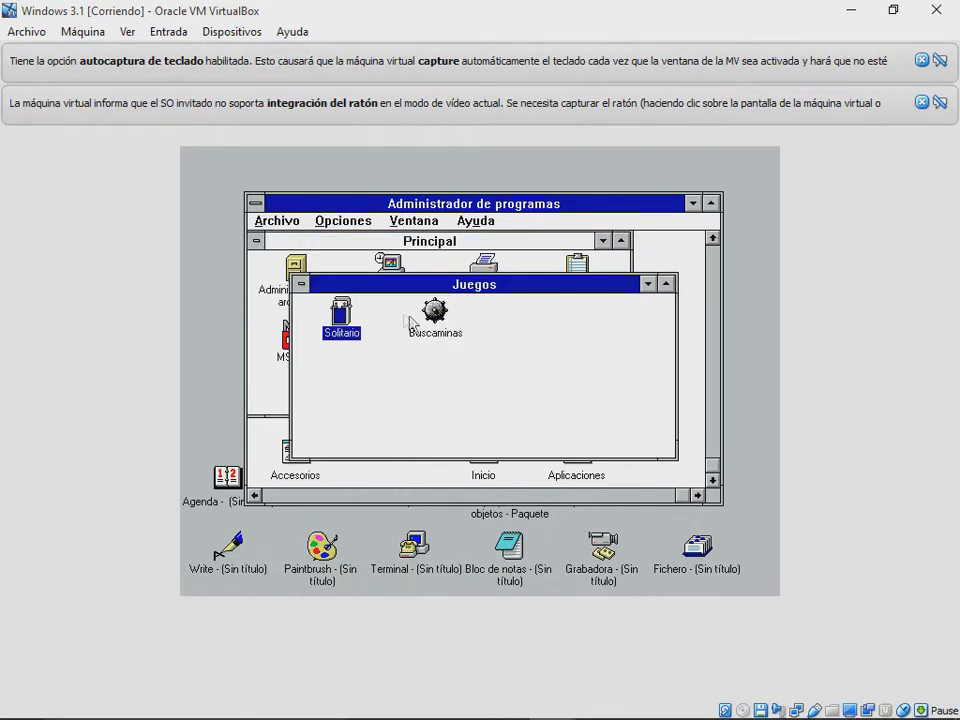
double_click(342, 312)
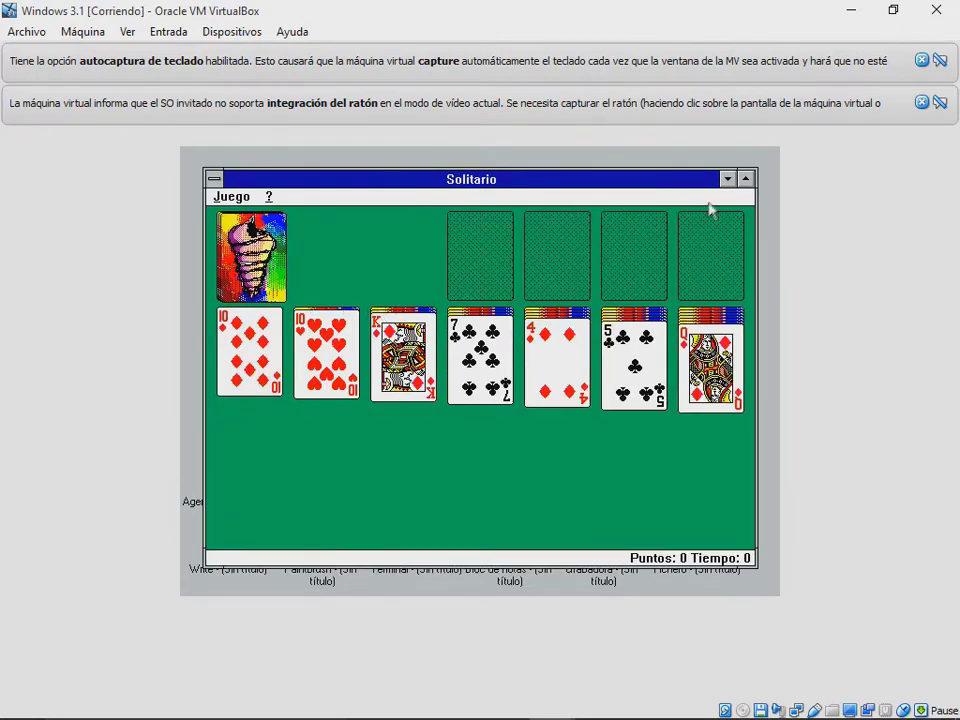
left_click(727, 180)
Step: Play Buscaminas by uncovering six cells, then minimize it and the Juegos group
double_click(436, 316)
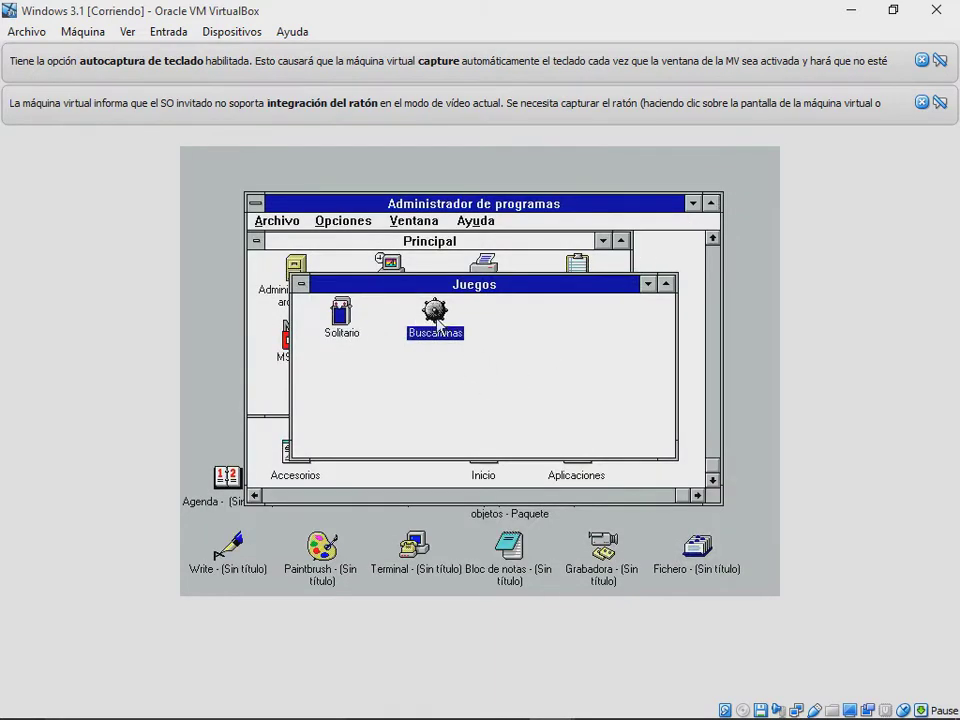
left_click(317, 294)
left_click(317, 324)
left_click(317, 339)
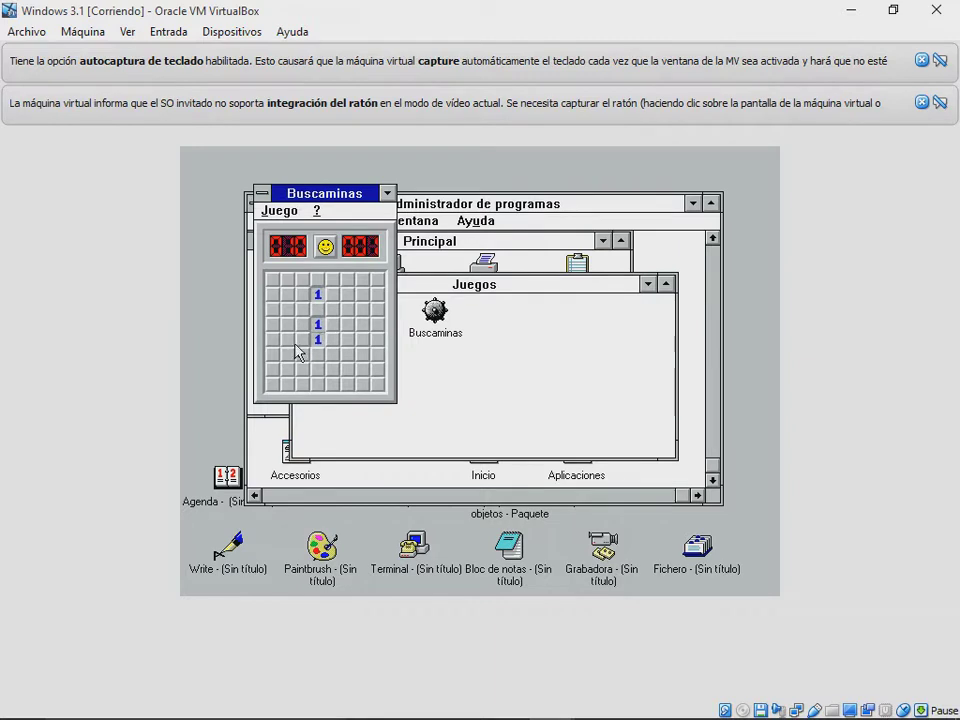
left_click(287, 281)
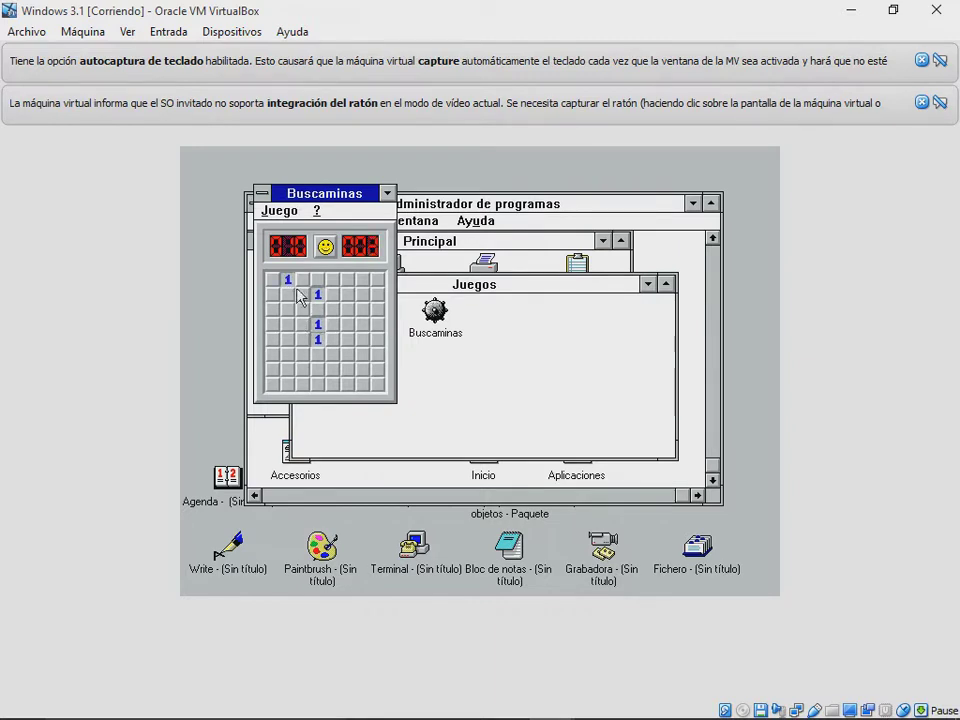
left_click(378, 310)
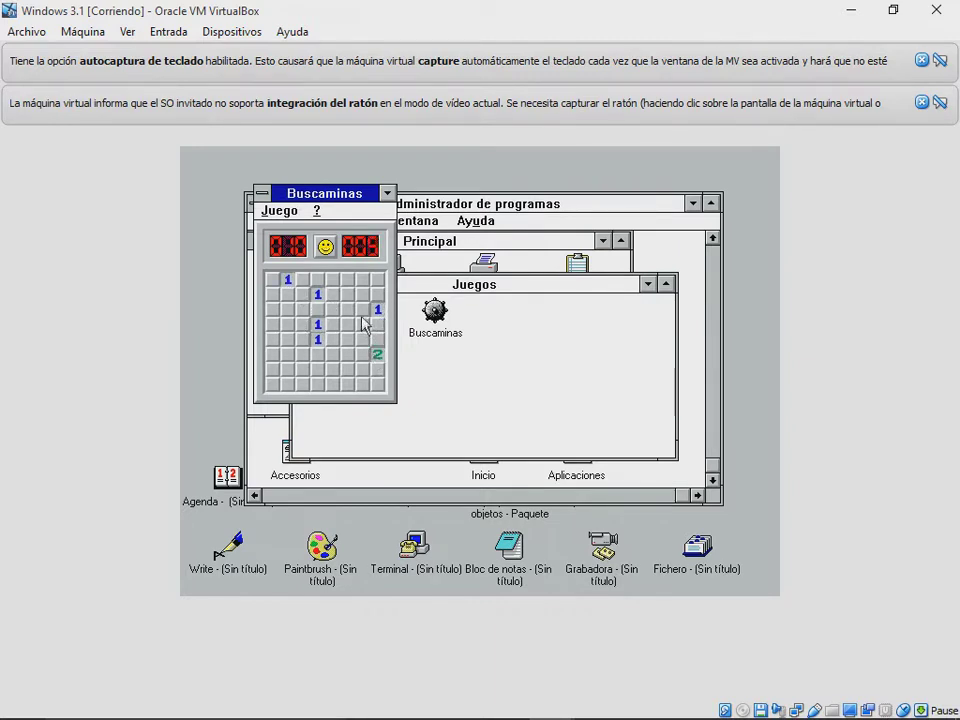
left_click(363, 280)
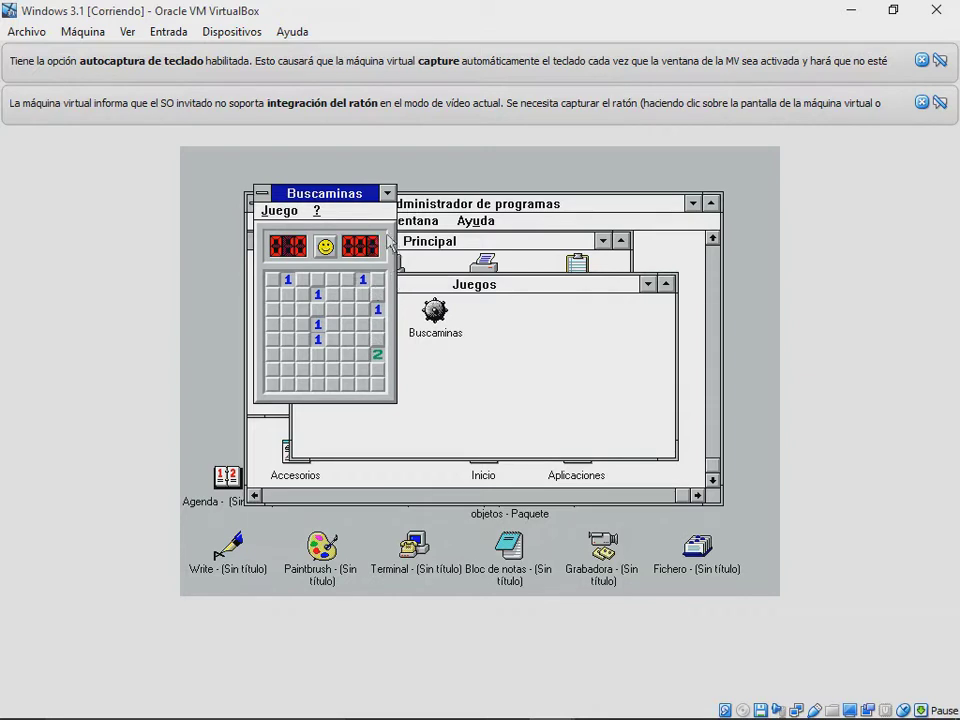
left_click(387, 194)
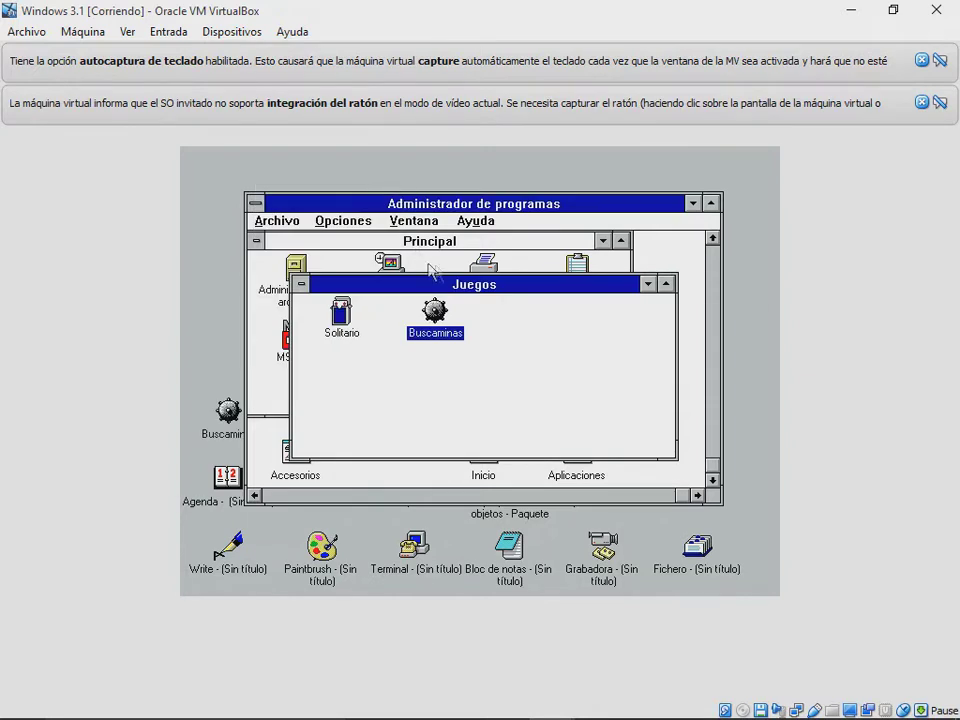
left_click(646, 285)
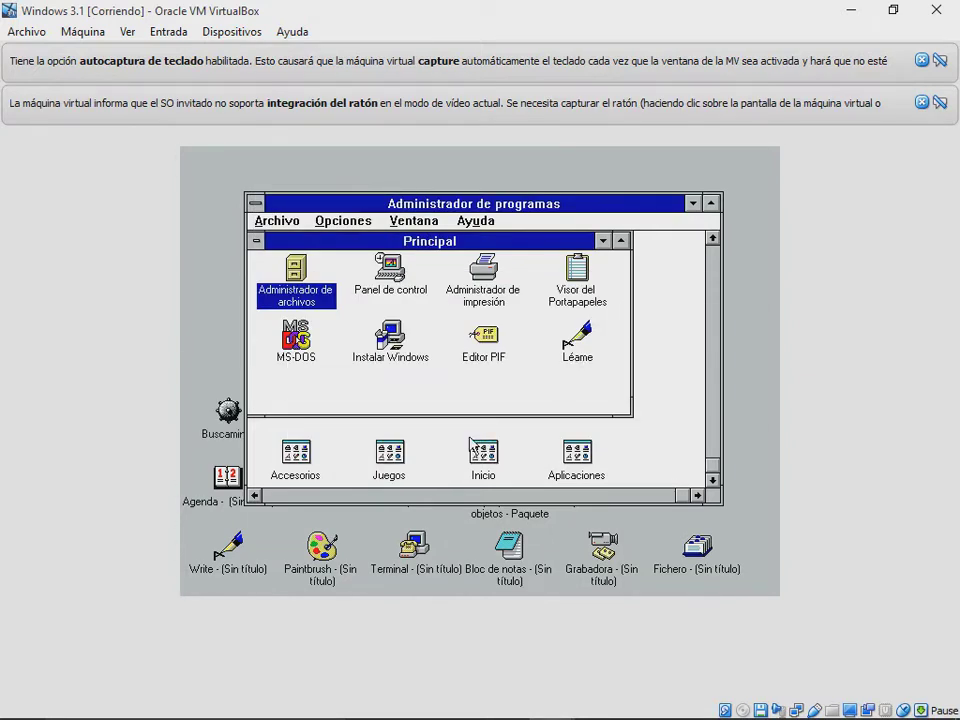
Step: Open the empty Inicio group and minimize it again
left_click(484, 452)
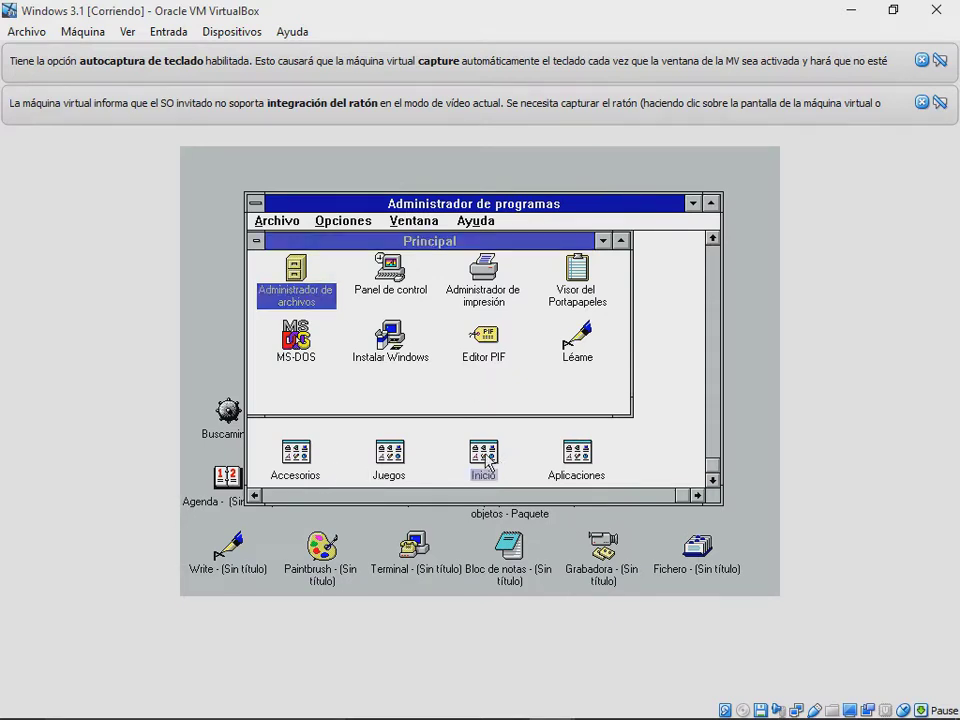
double_click(497, 452)
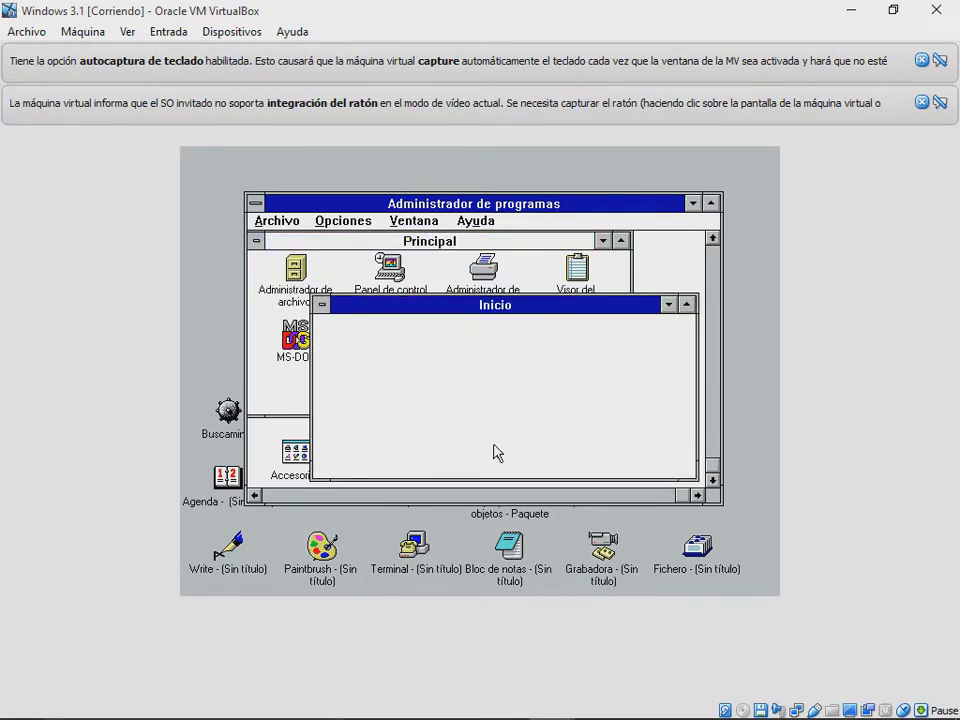
left_click(666, 304)
Step: In Aplicaciones, run Microsoft QBASIC, return to Windows, then open SmartDrive Monitor
double_click(588, 472)
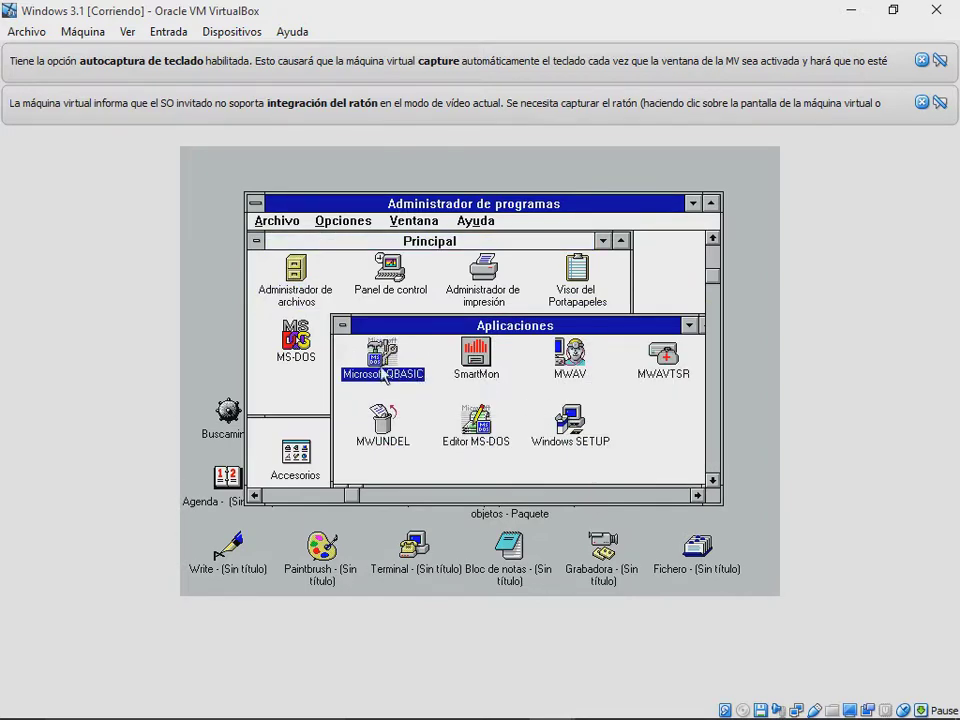
double_click(405, 355)
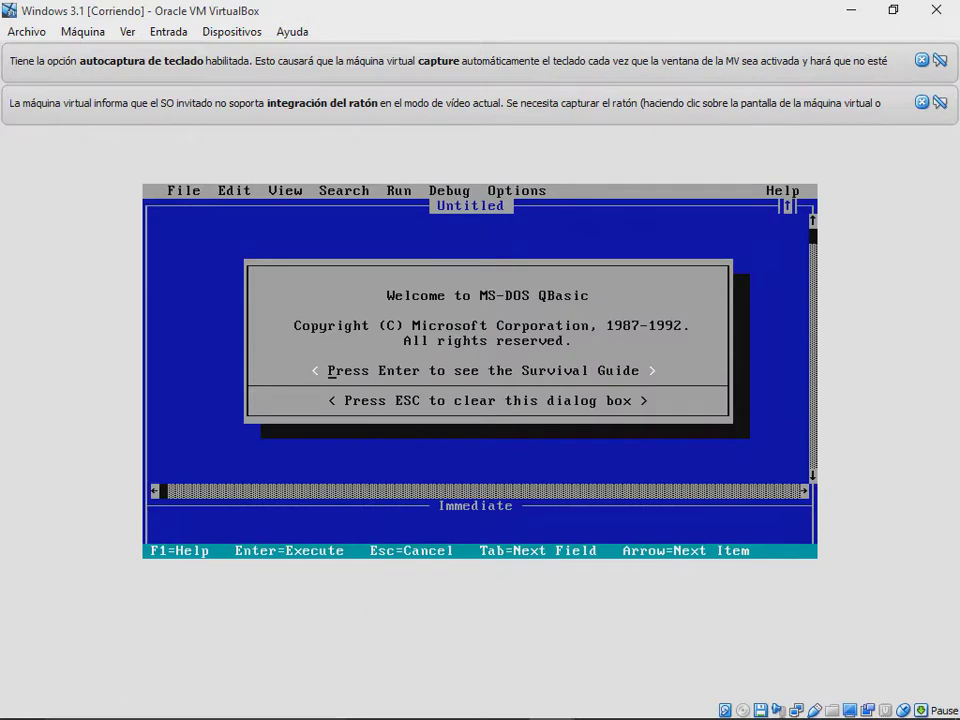
key("alt+Tab")
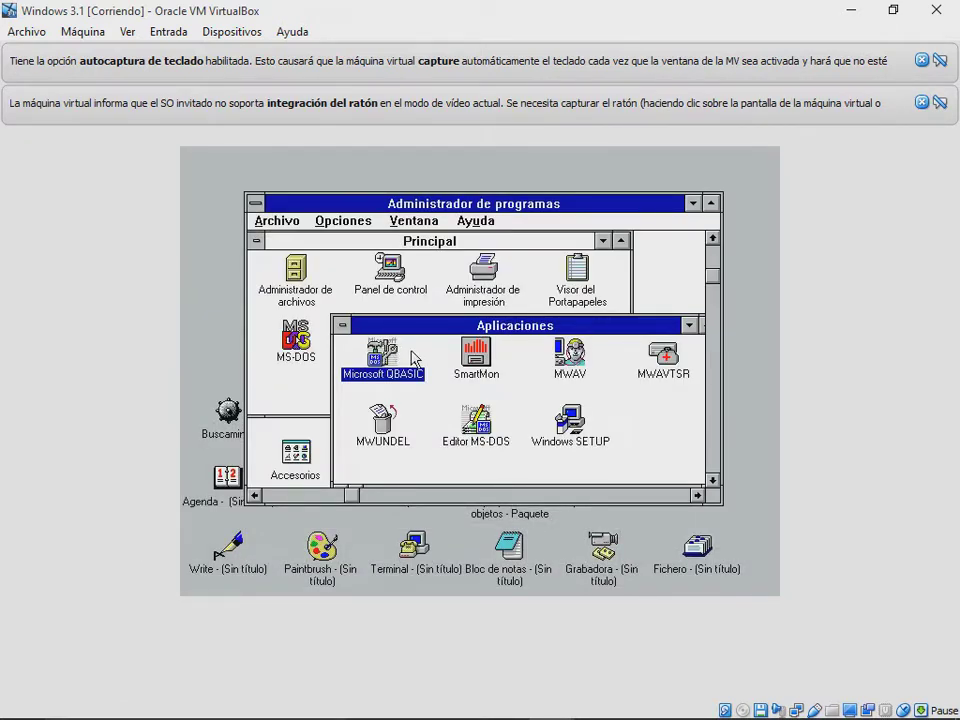
double_click(476, 352)
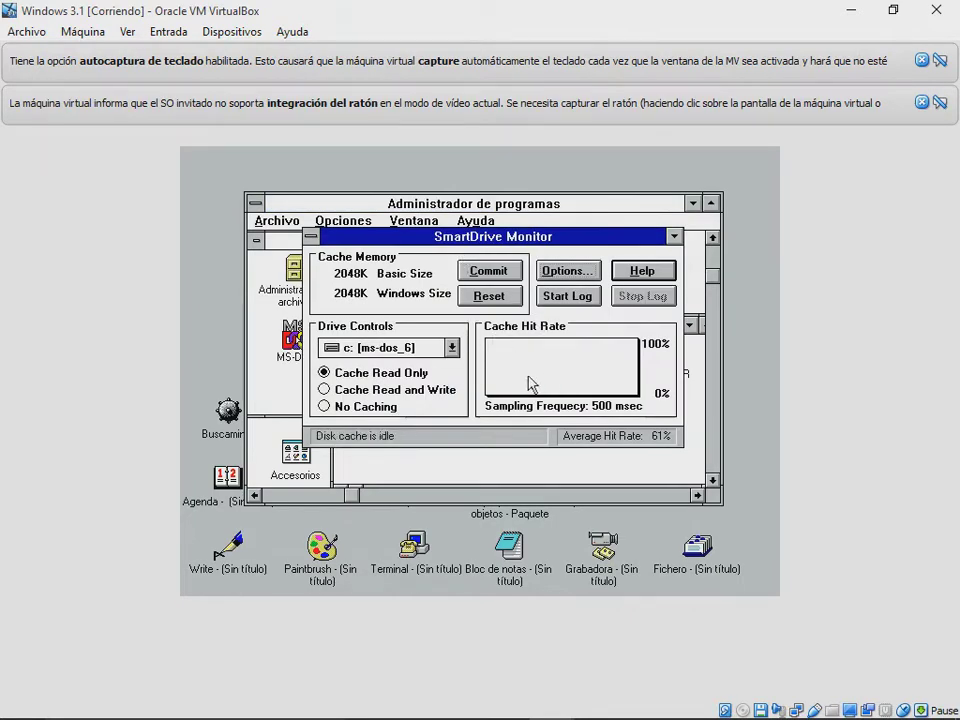
Step: Move SmartDrive Monitor to the upper left, then open and minimize the MWAV anti-virus
left_click_drag(597, 250, 472, 166)
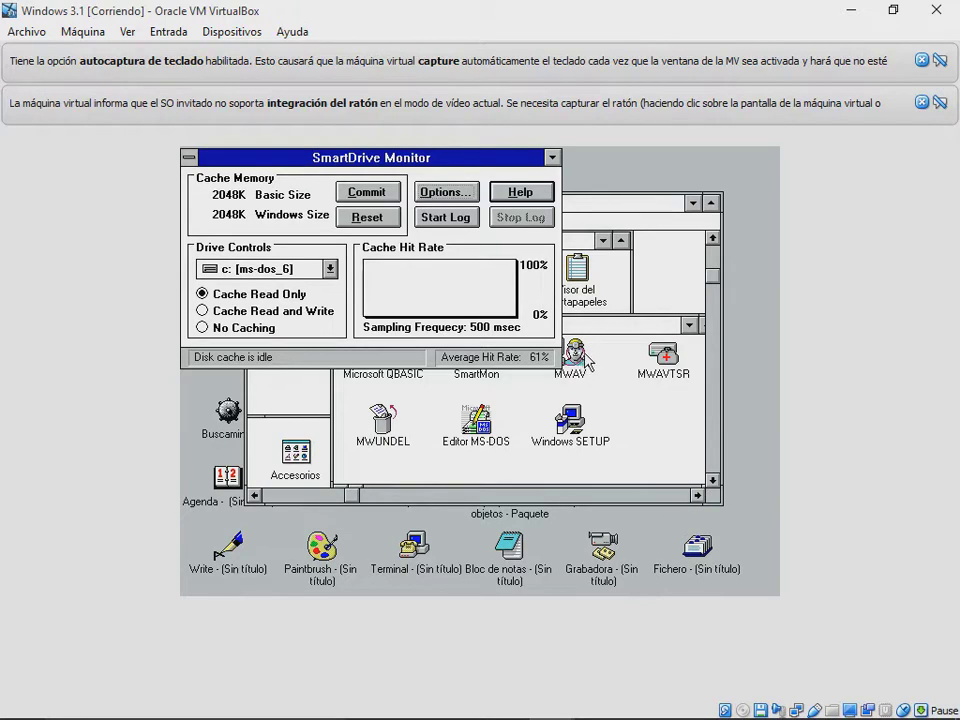
double_click(585, 355)
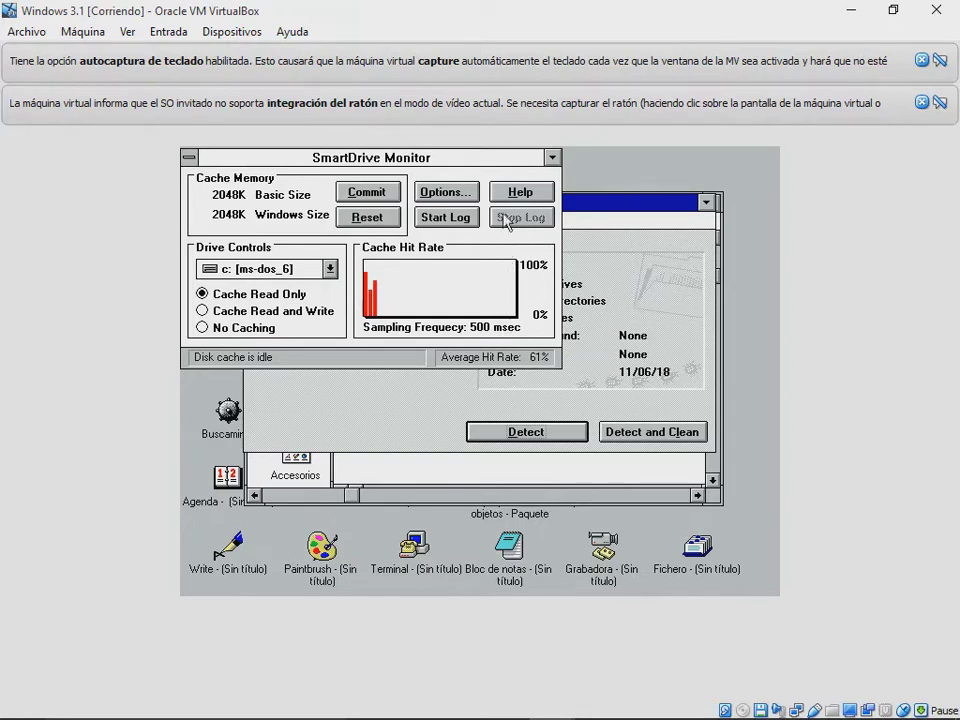
left_click(705, 205)
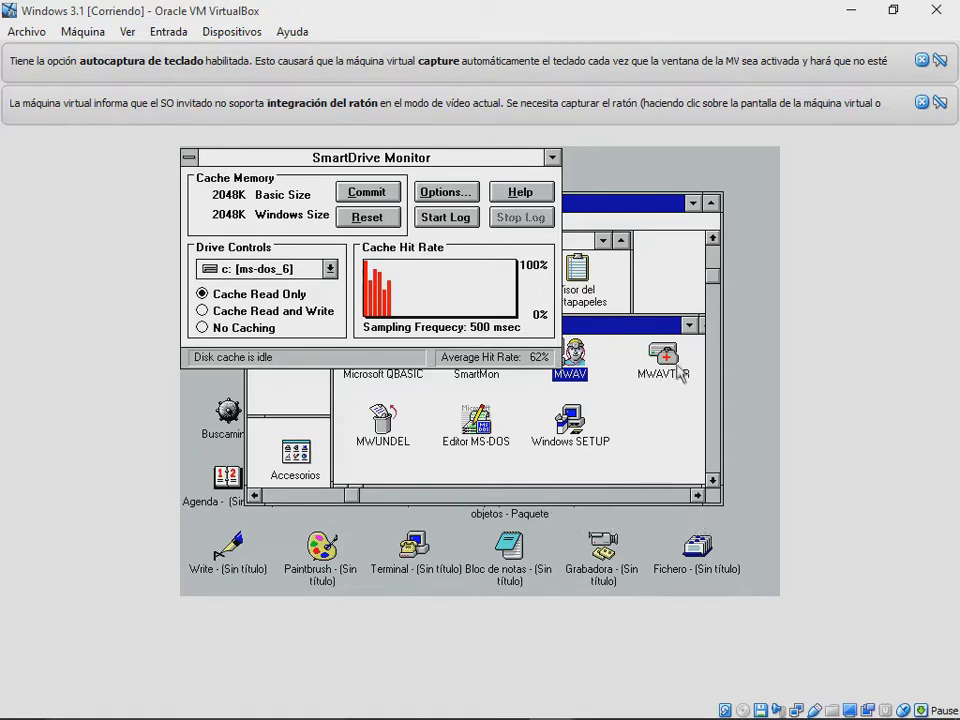
Step: Open and close MWUNDEL, then run the MS-DOS Editor and switch back to Windows
double_click(589, 268)
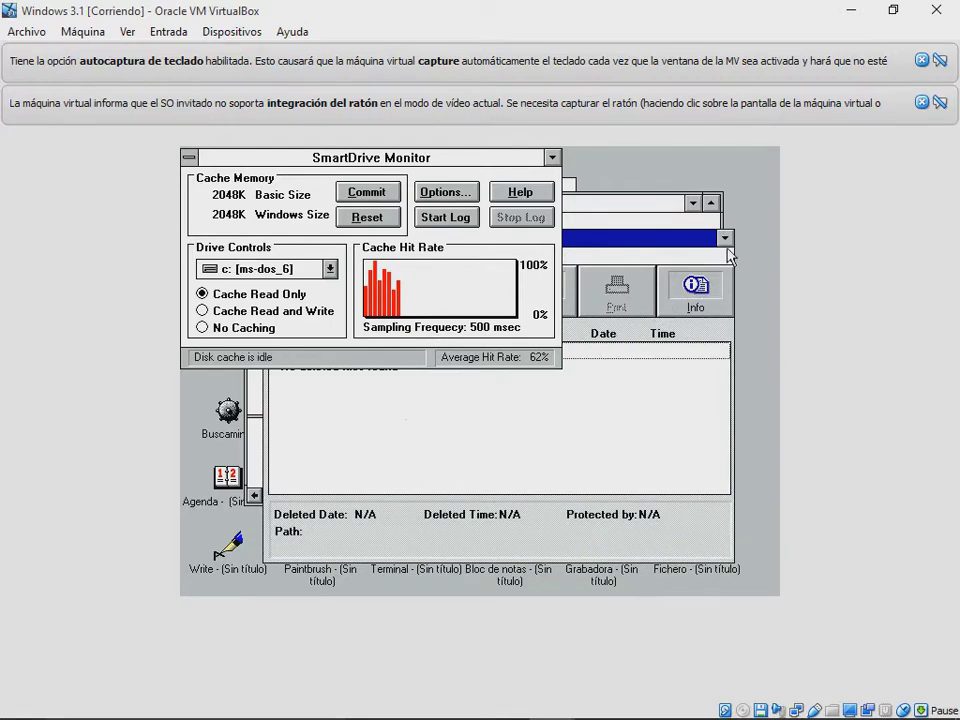
key("alt+F4")
key("Right")
key("Return")
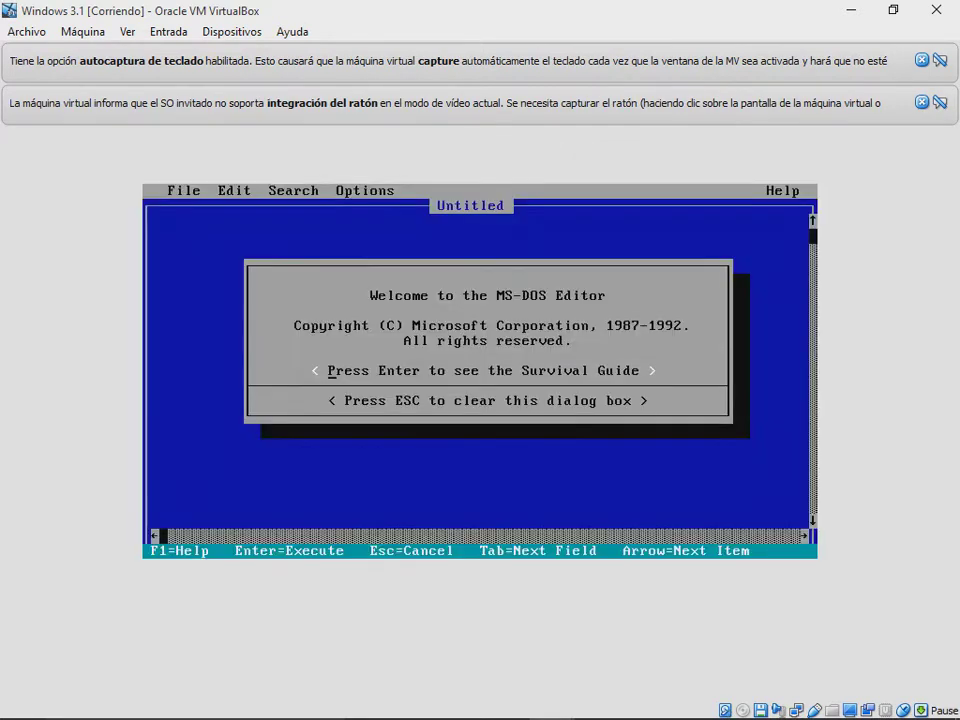
key("alt+Tab")
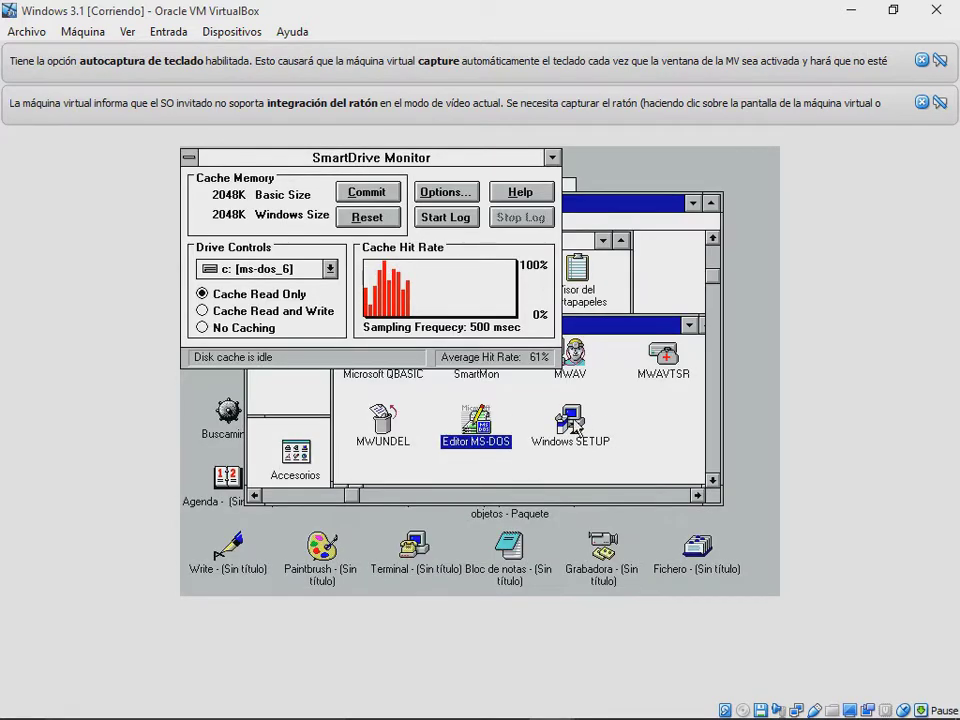
Step: Open and close Windows Setup, then minimize the Aplicaciones group
double_click(605, 427)
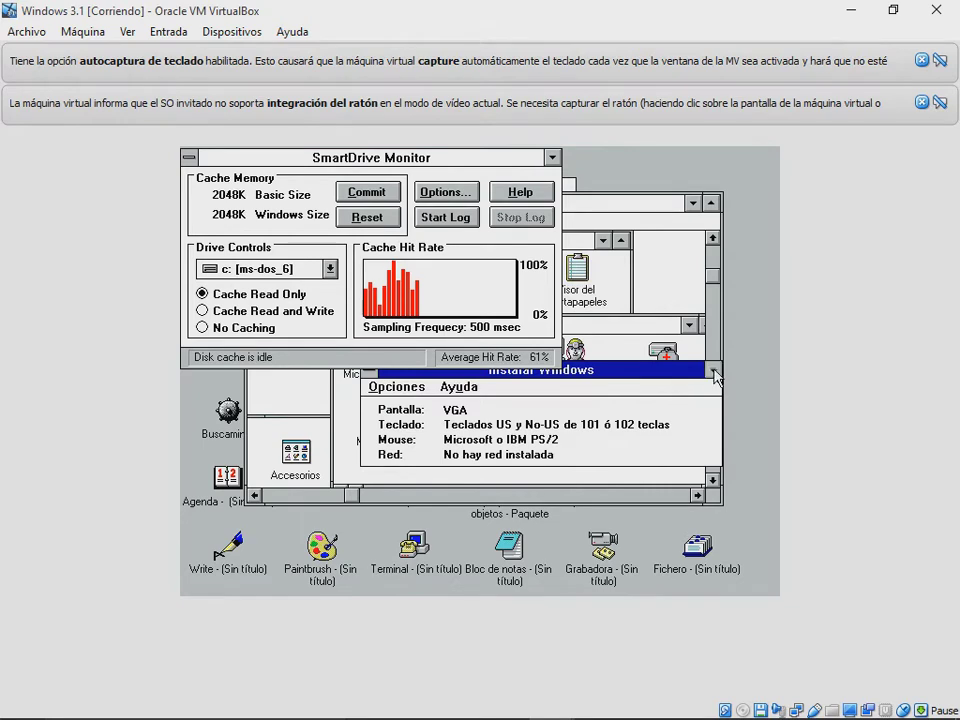
key("alt+F4")
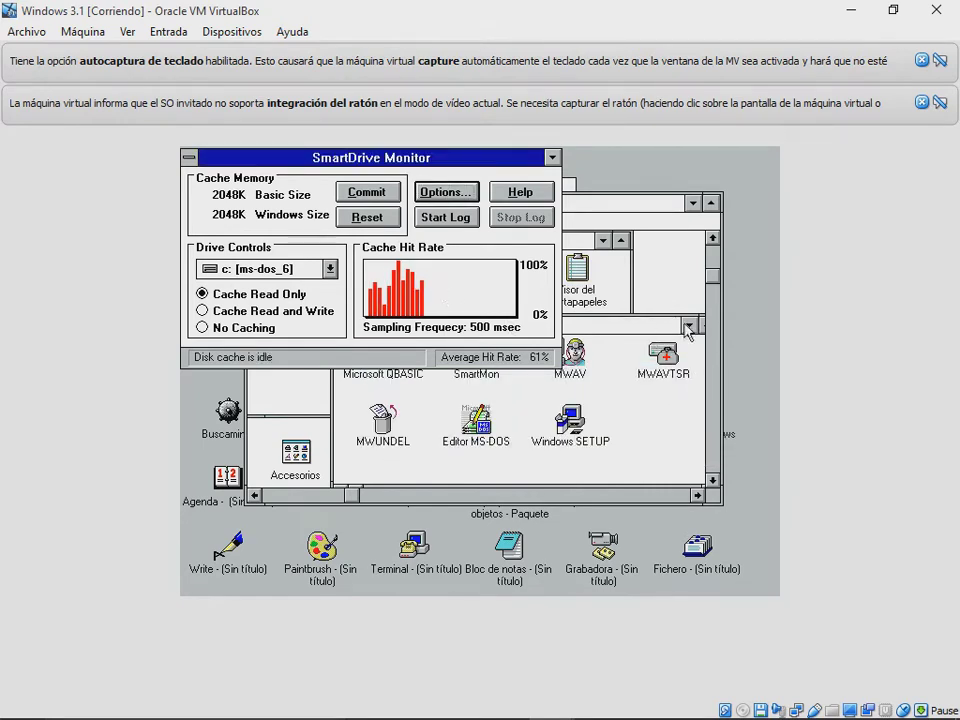
left_click(689, 325)
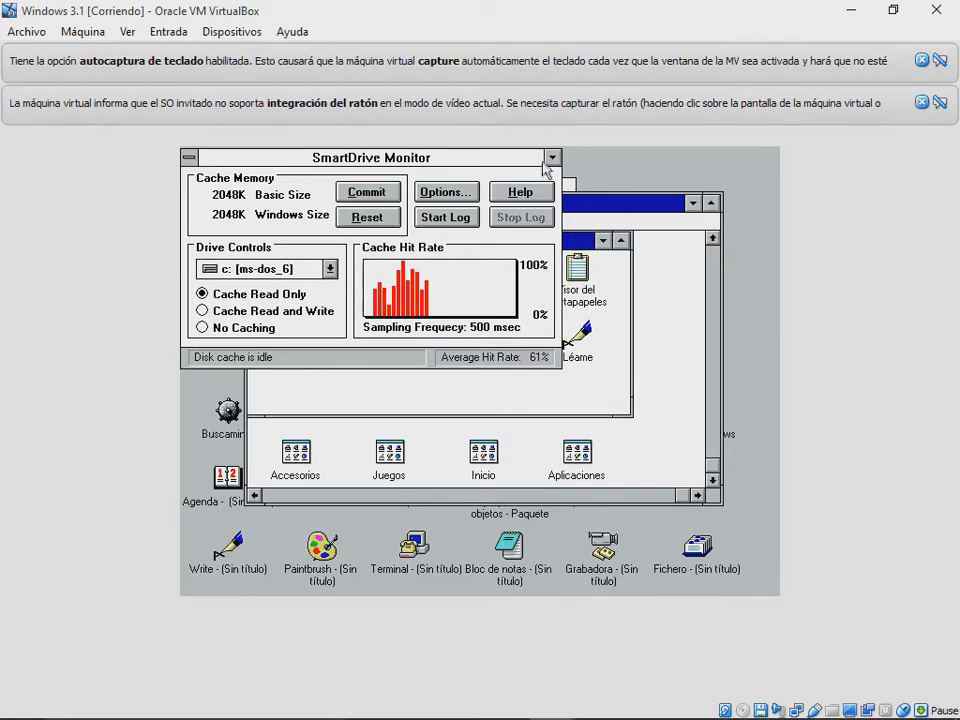
Step: Minimize SmartDrive Monitor, then open and minimize Panel de control, Administrador de impresión and Visor del Portapapeles
left_click(552, 157)
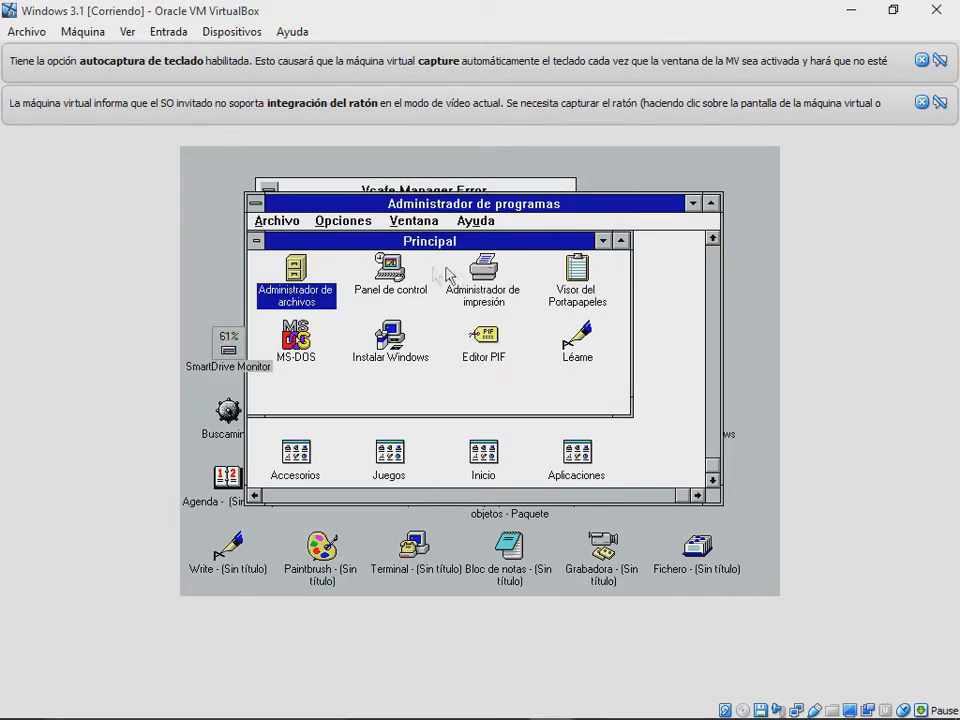
double_click(390, 268)
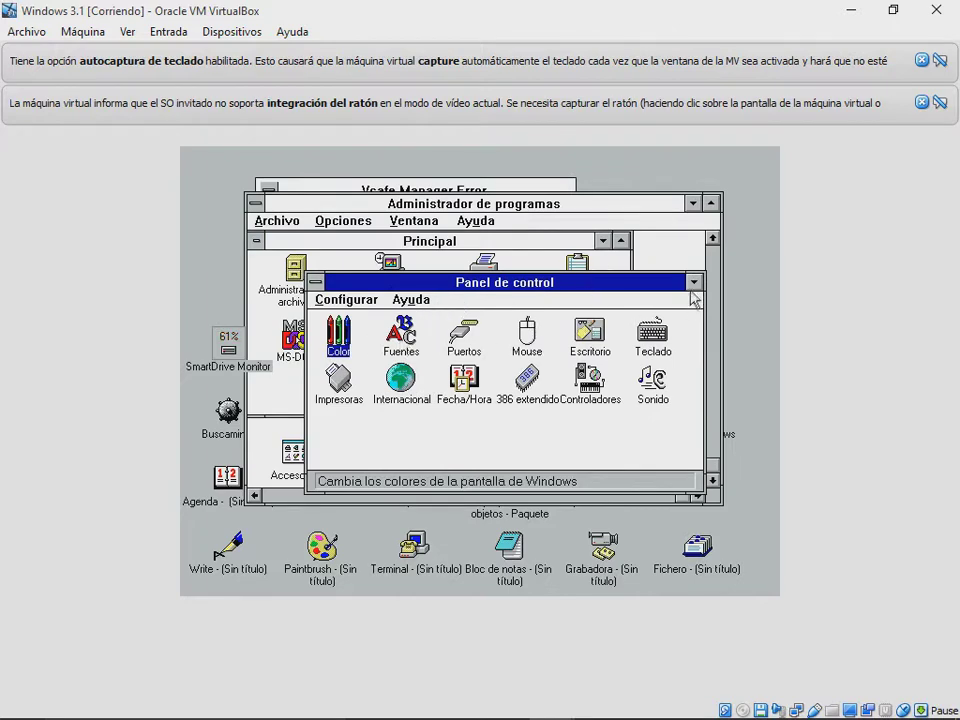
left_click(693, 284)
double_click(490, 300)
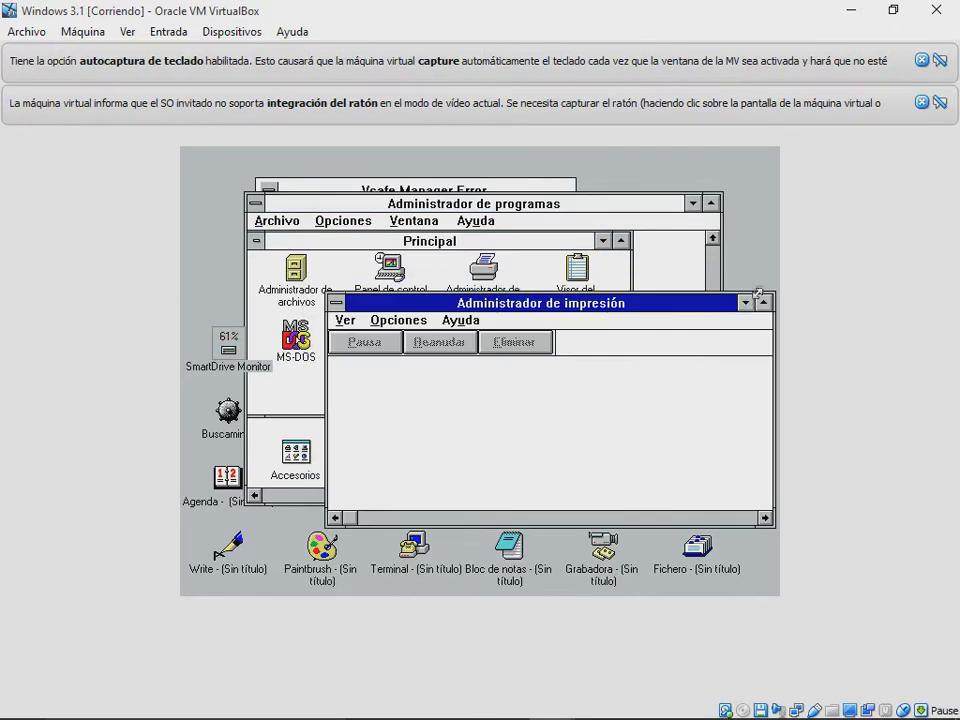
left_click(745, 302)
double_click(575, 293)
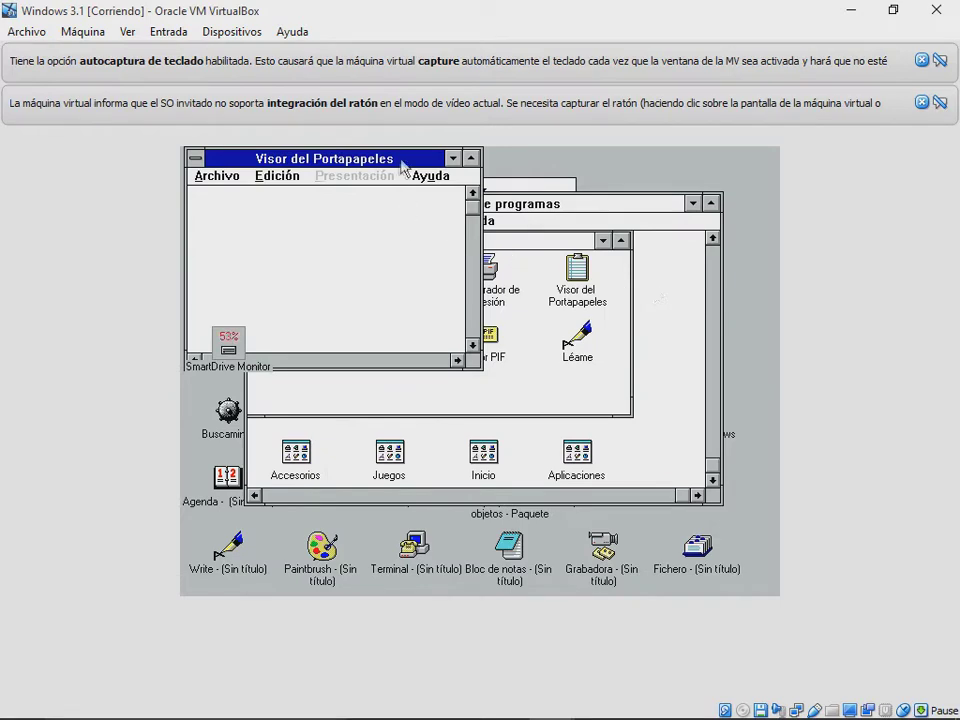
left_click(452, 158)
Step: Open and minimize the PIF editor and LEAME.WRI, then open and close Windows setup
double_click(490, 340)
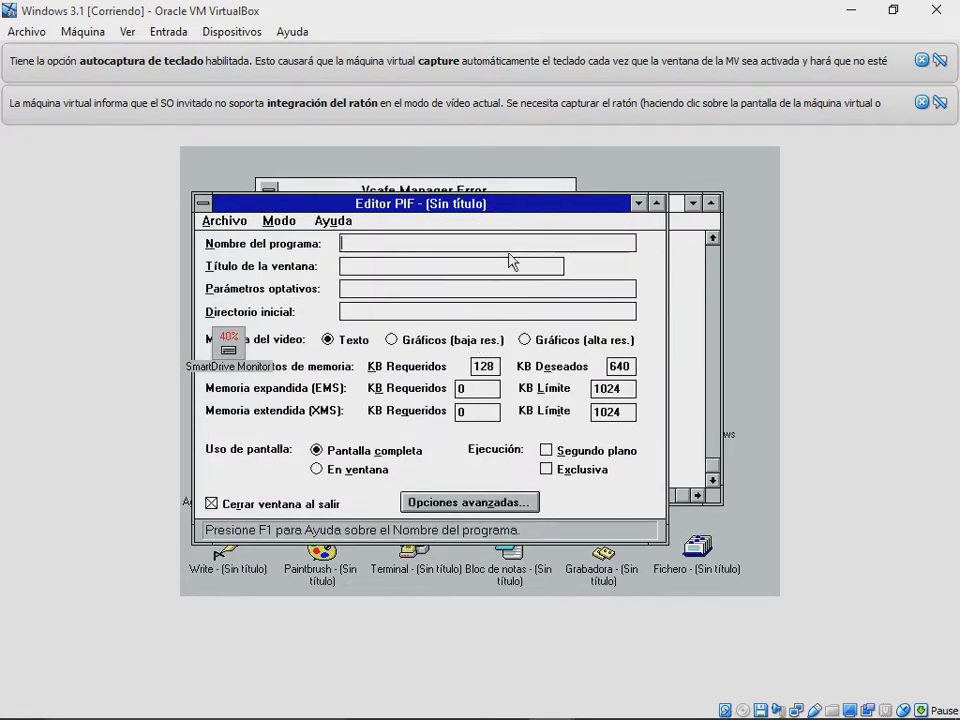
left_click(637, 203)
double_click(577, 340)
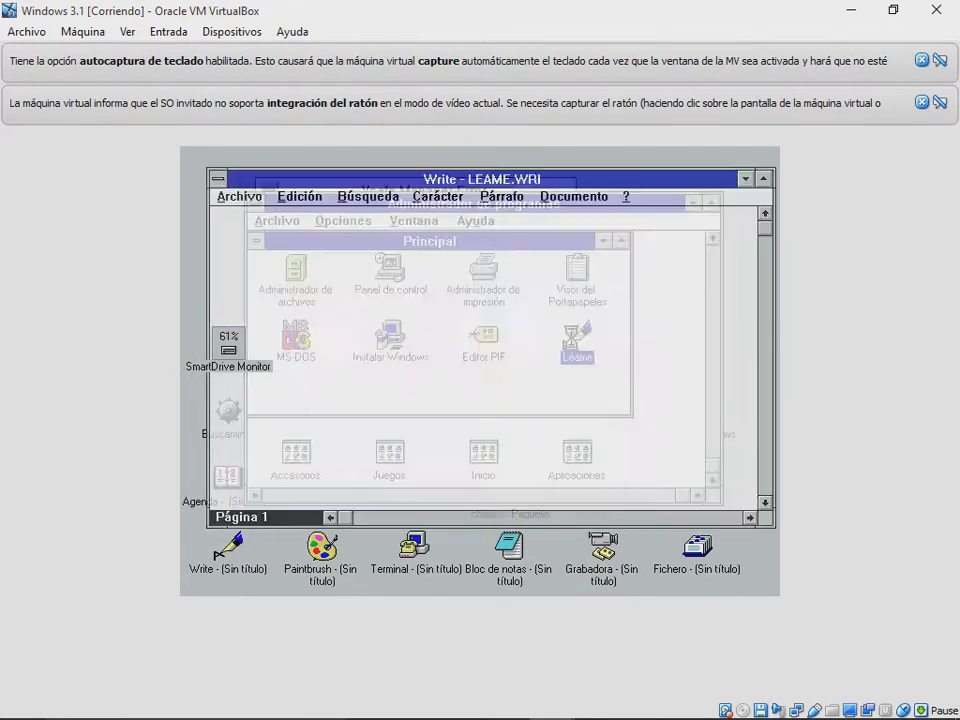
left_click(745, 179)
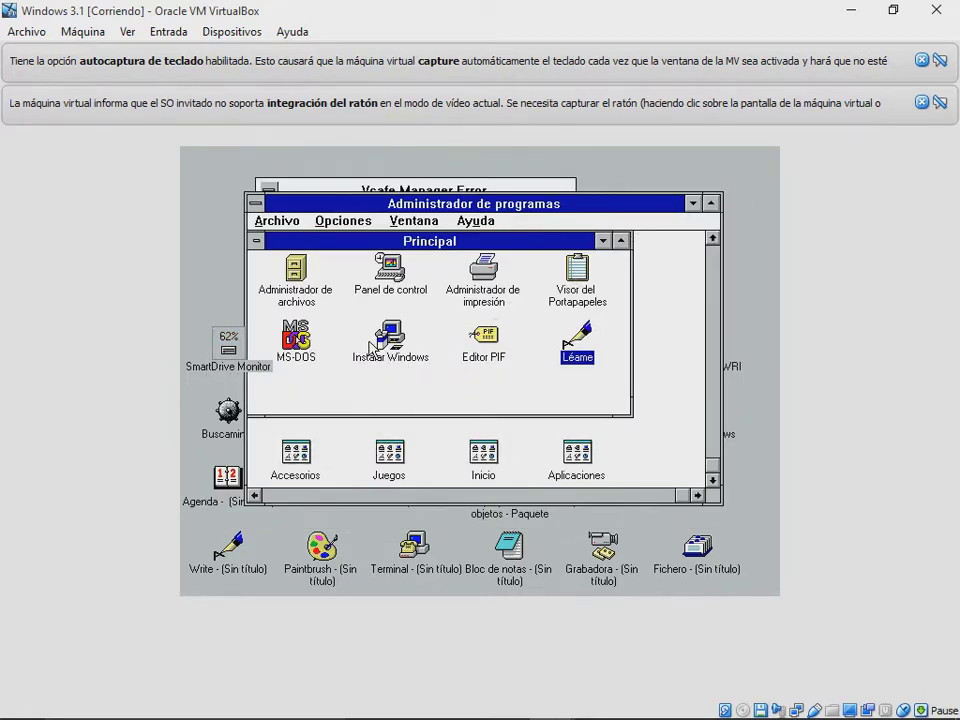
double_click(372, 347)
key("alt+F4")
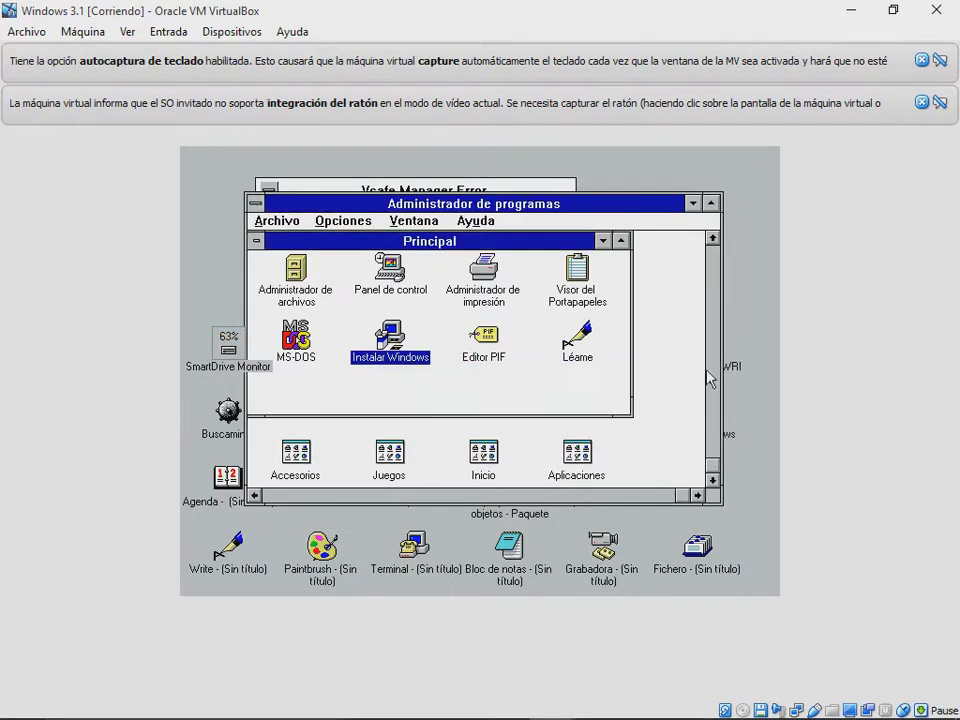
Step: Run an MS-DOS prompt in a window, minimize it, then minimize the Principal group
double_click(296, 338)
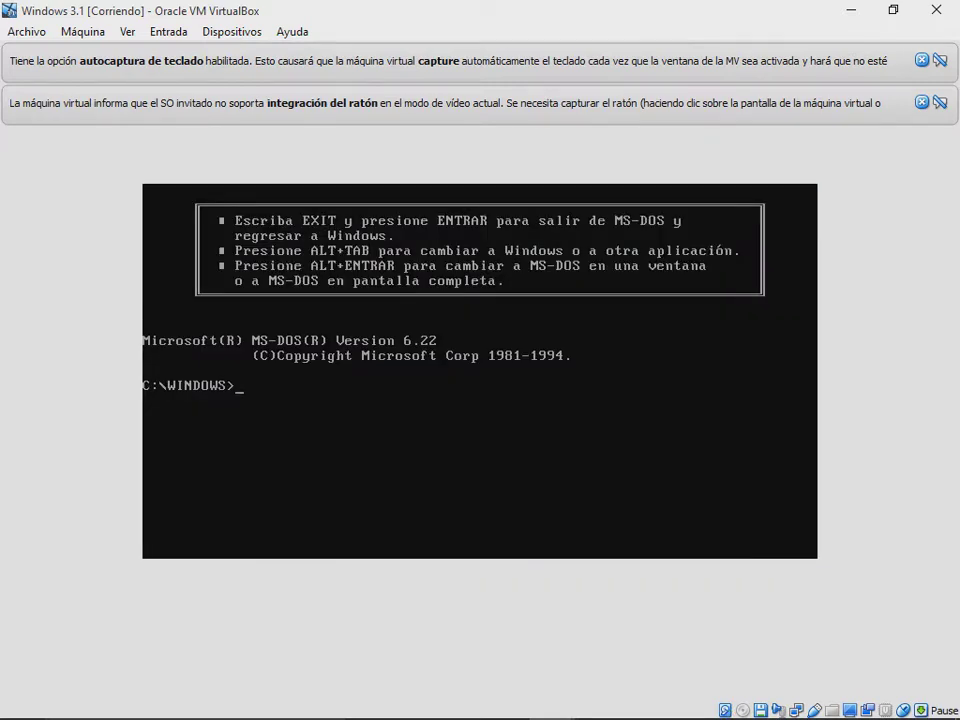
key("alt+Return")
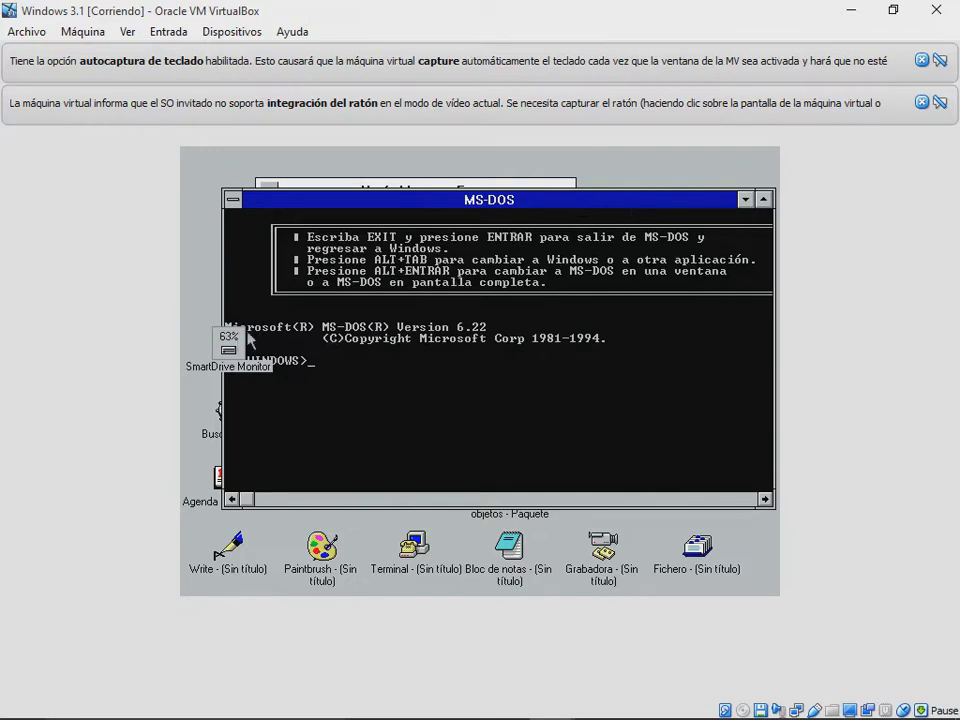
left_click_drag(228, 343, 234, 333)
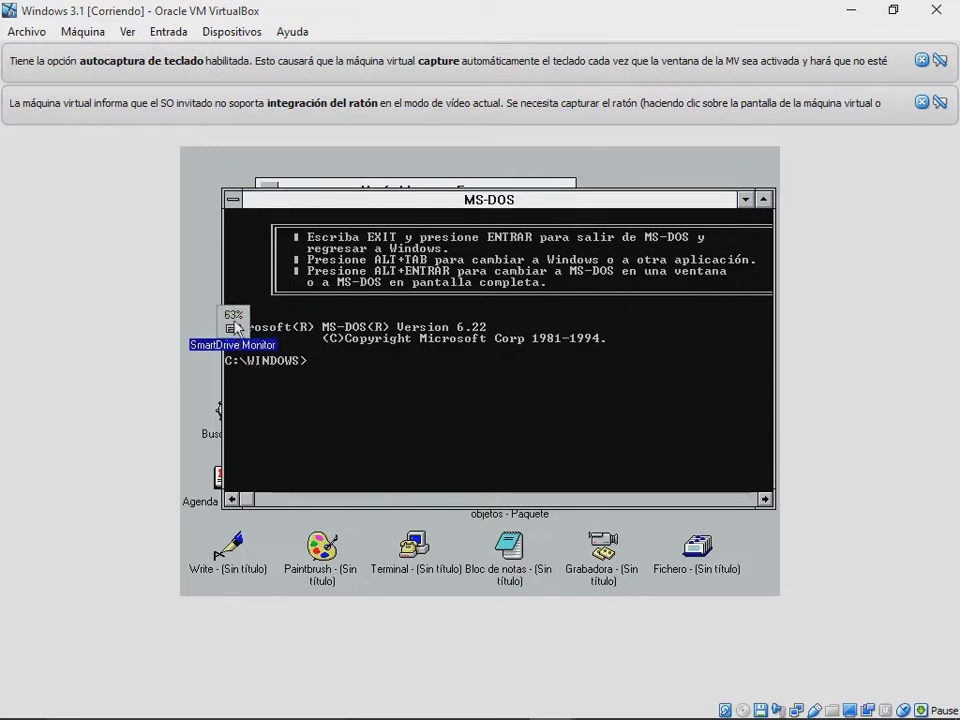
left_click_drag(727, 201, 697, 205)
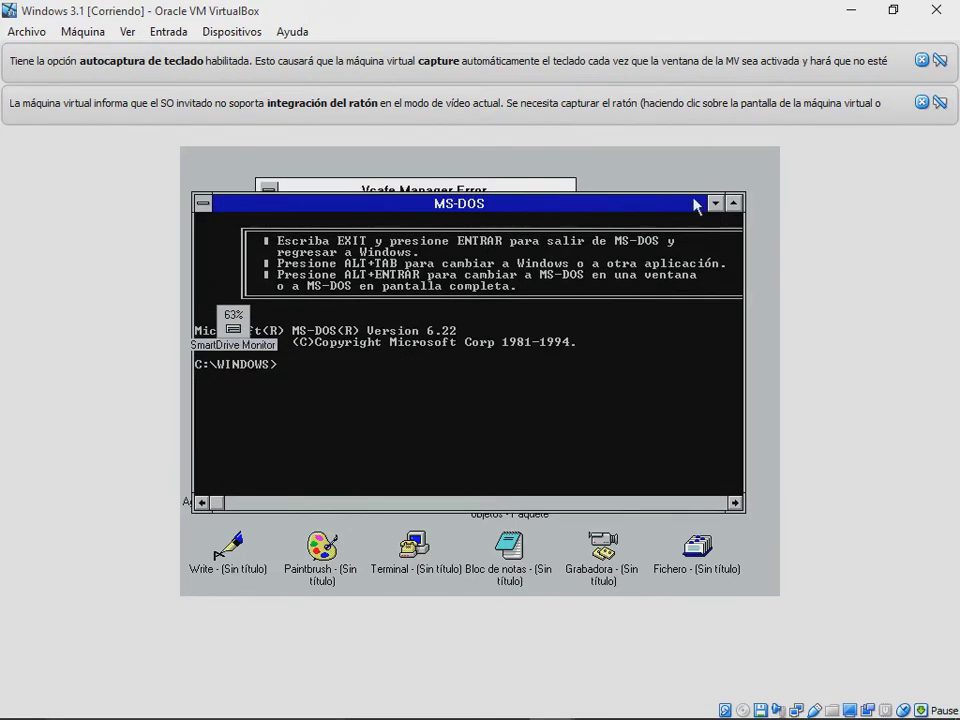
left_click(713, 204)
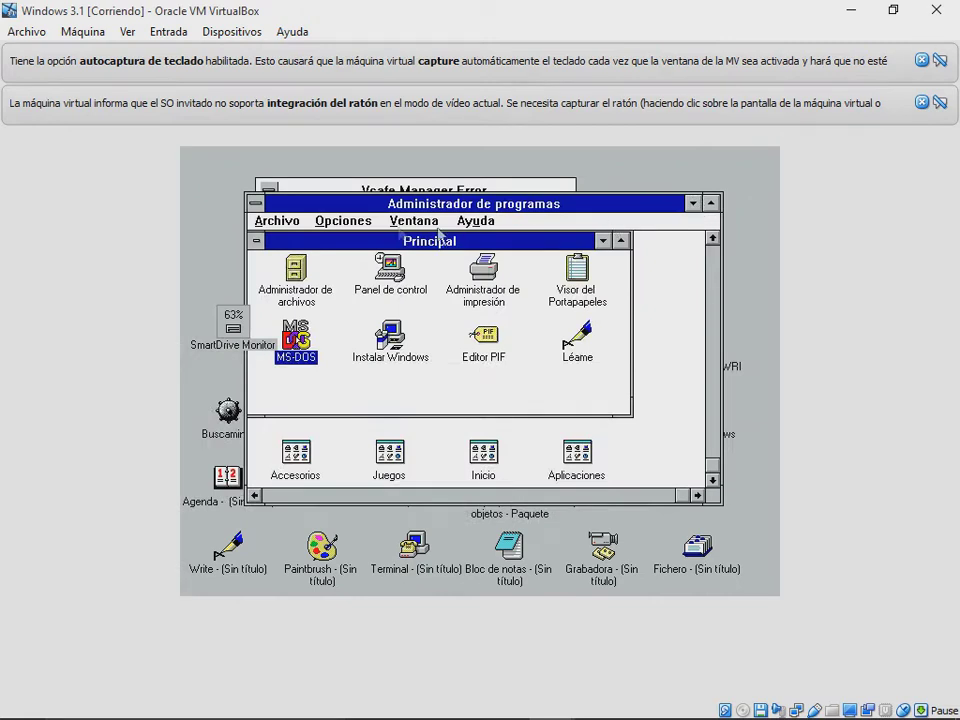
left_click(604, 241)
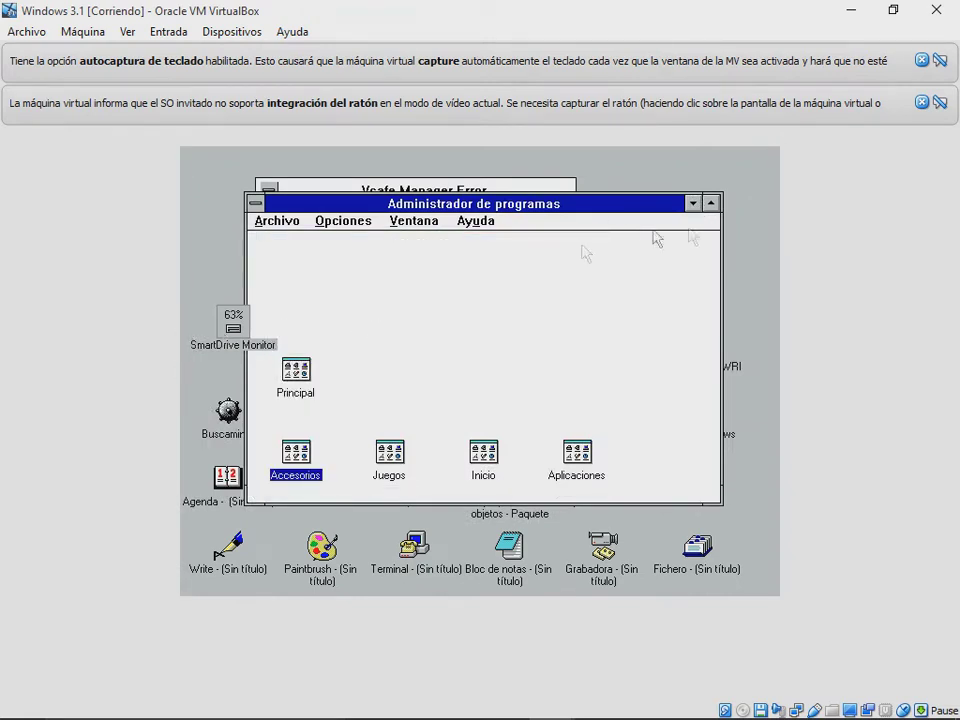
Step: Minimize Program Manager, dismiss the Vsafe Manager error, and drag SmartDrive Monitor's icon to the upper left
left_click(713, 204)
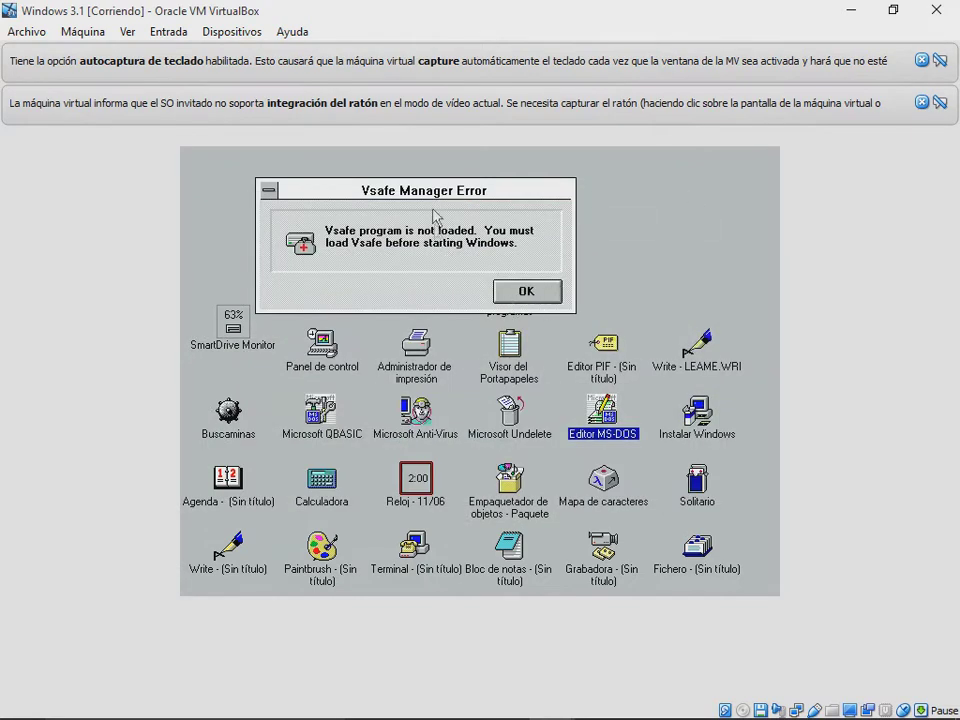
left_click_drag(436, 200, 436, 196)
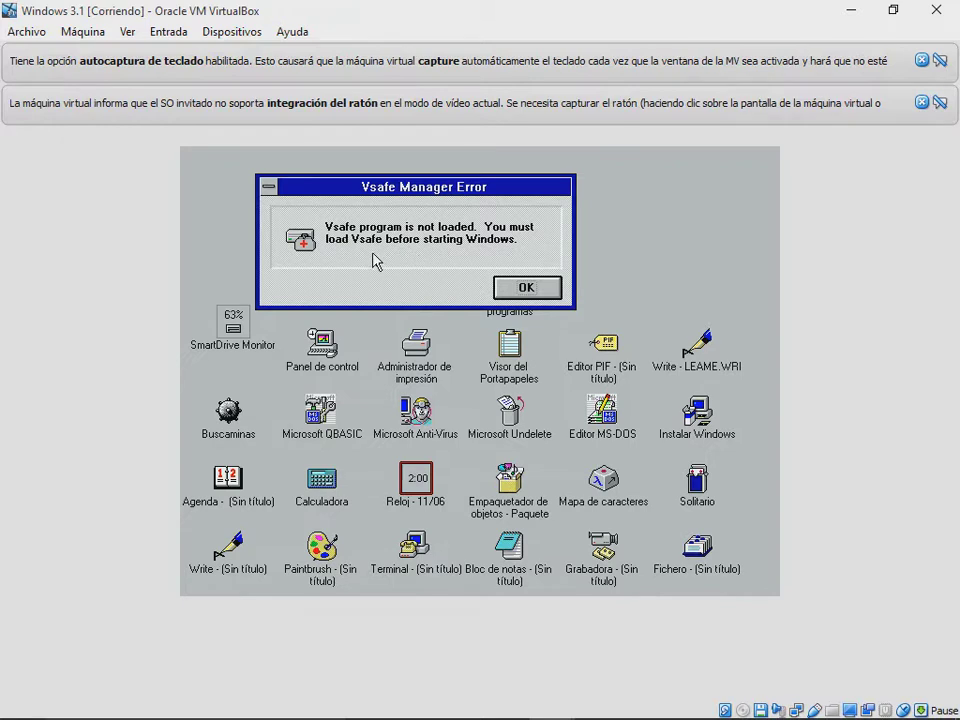
left_click(509, 290)
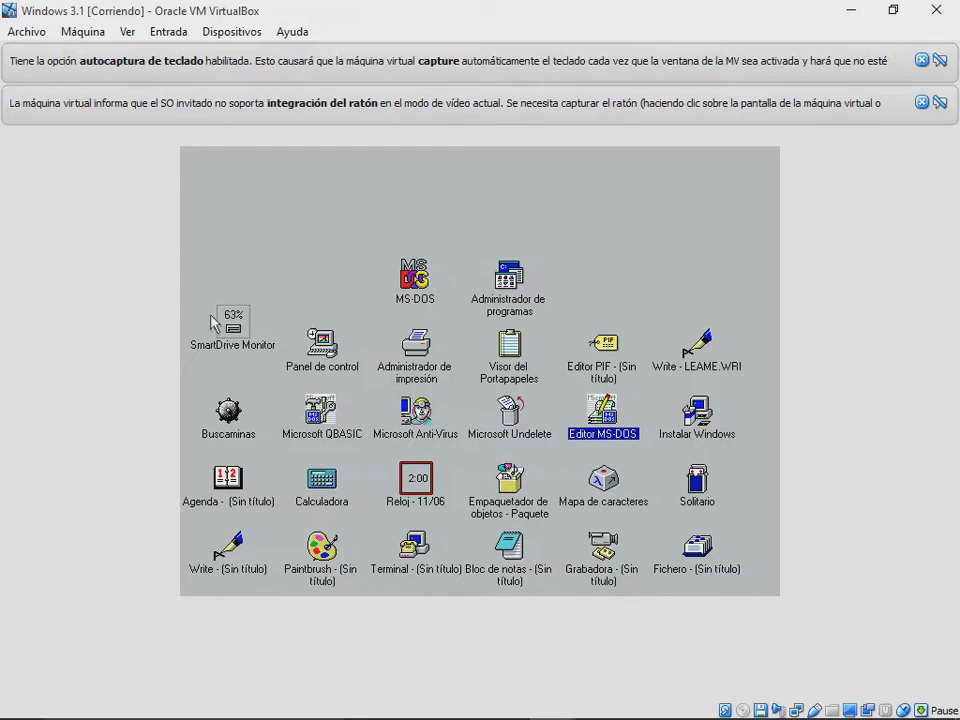
left_click_drag(232, 330, 258, 243)
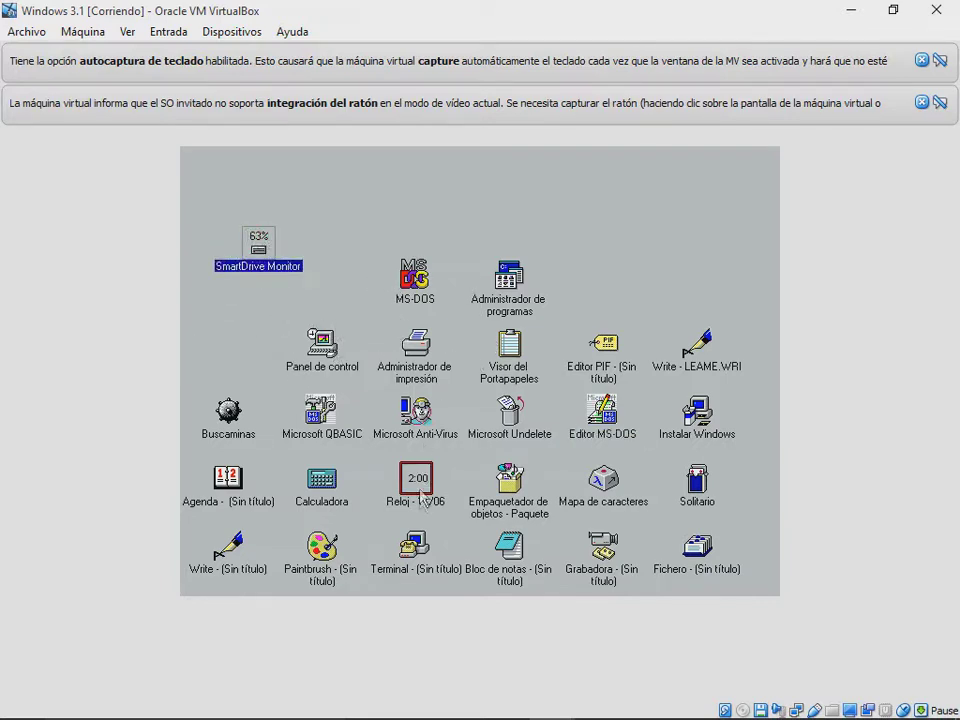
Step: Open the Object Packager (Empaquetador) from its icon and minimize it again
left_click(421, 500)
left_click(422, 500)
double_click(510, 482)
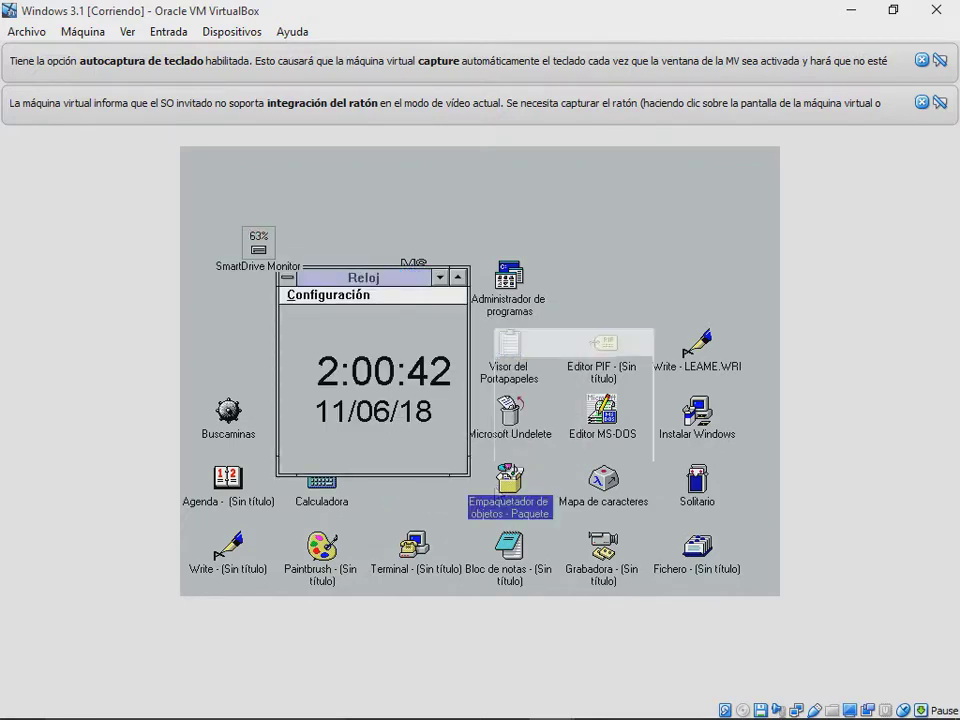
double_click(633, 487)
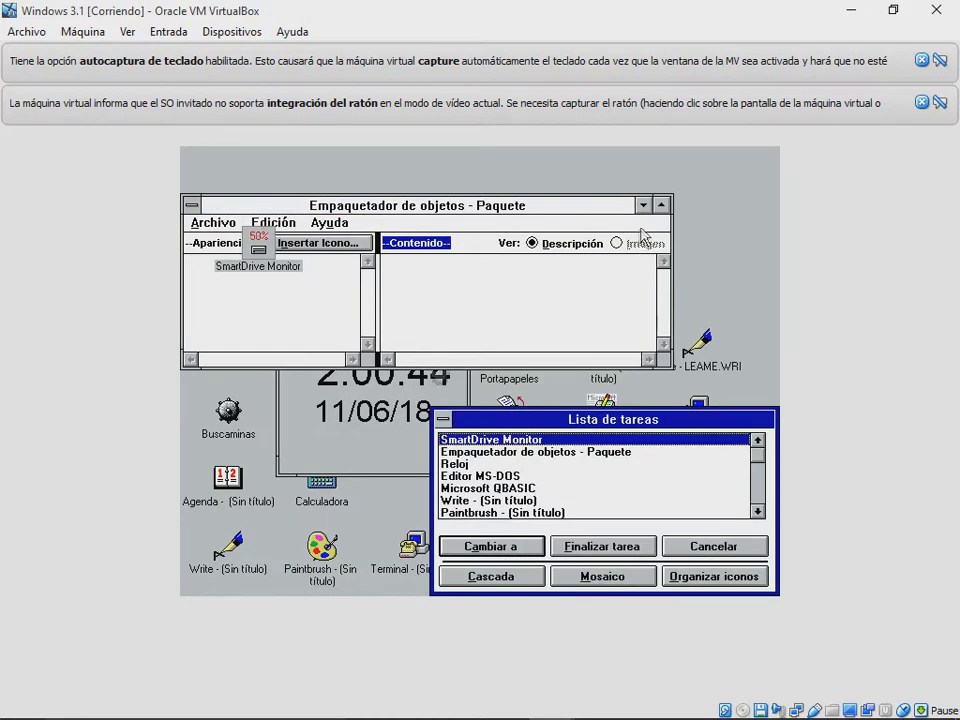
left_click(643, 206)
left_click(643, 206)
Step: Check SmartDrive Monitor, move the Reloj clock window to the desktop centre, and request closing the VM
double_click(251, 254)
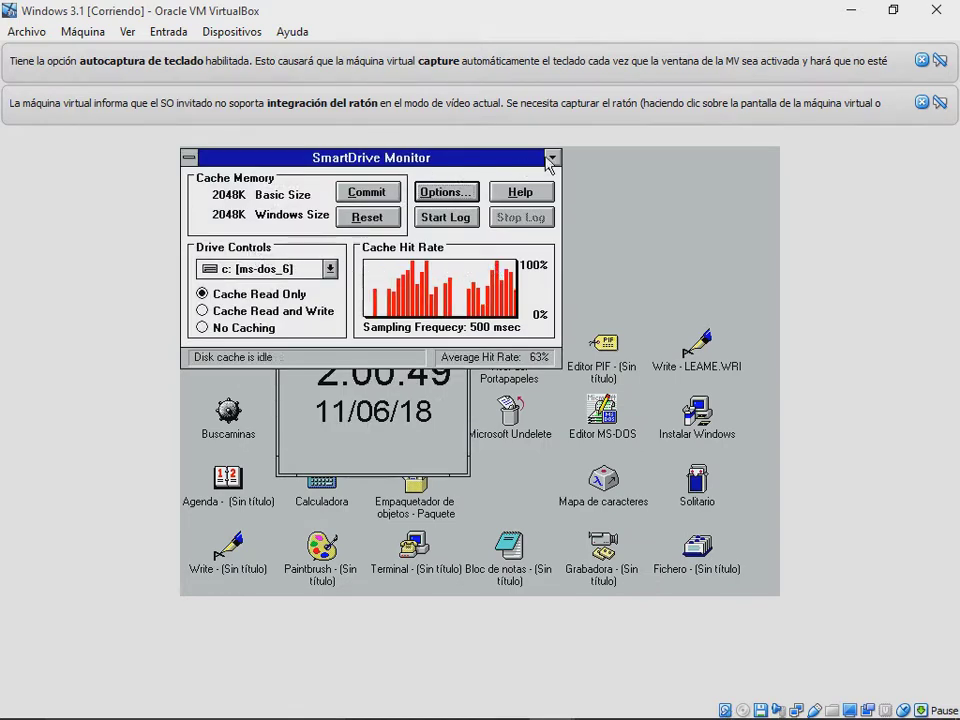
left_click(552, 157)
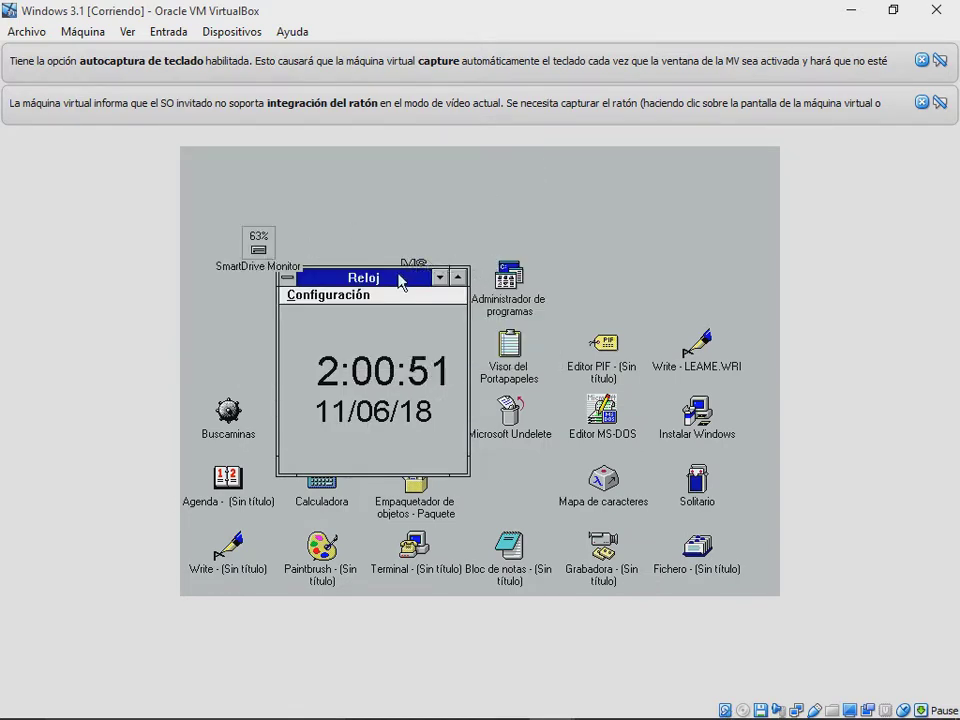
left_click_drag(399, 281, 525, 286)
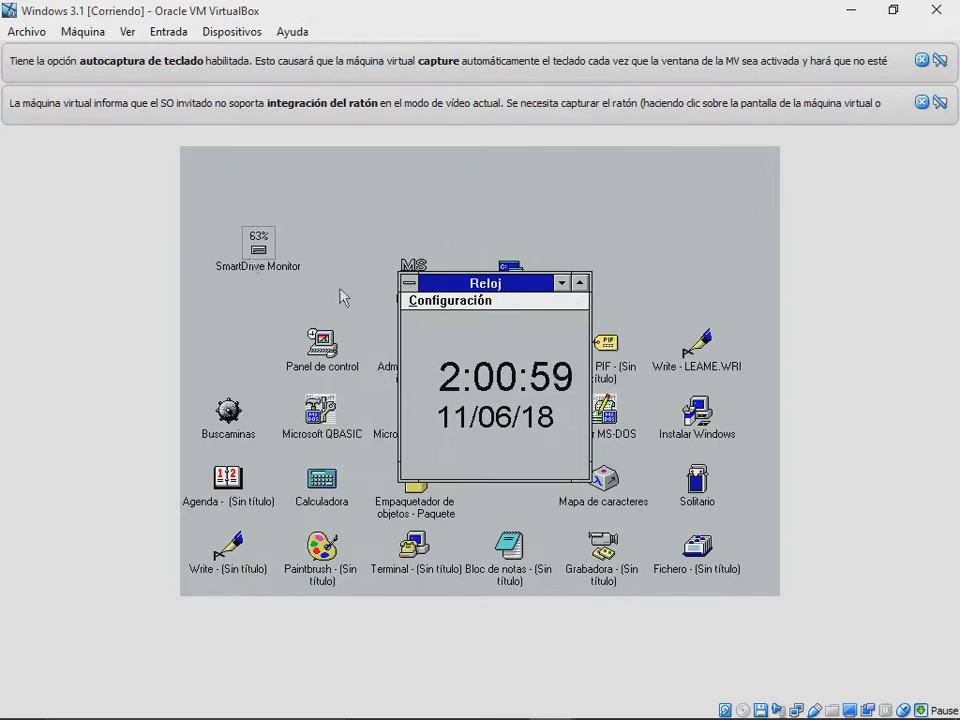
key("alt")
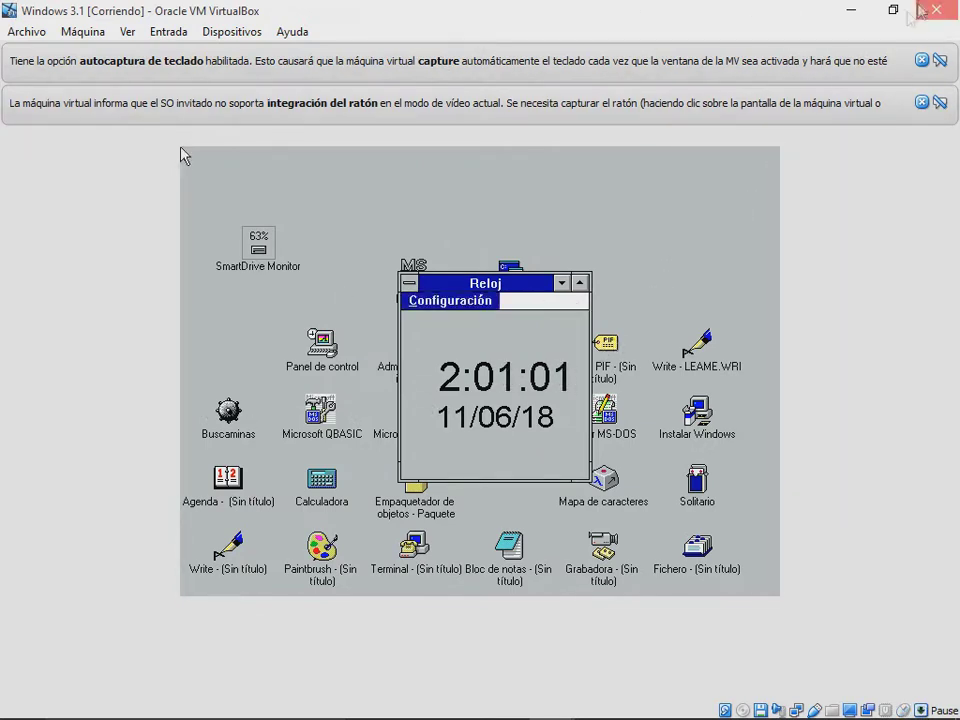
key("ctrl+q")
Step: Power off the VM and set the Windows 3.1 machine's base memory to 4 MB
left_click(418, 418)
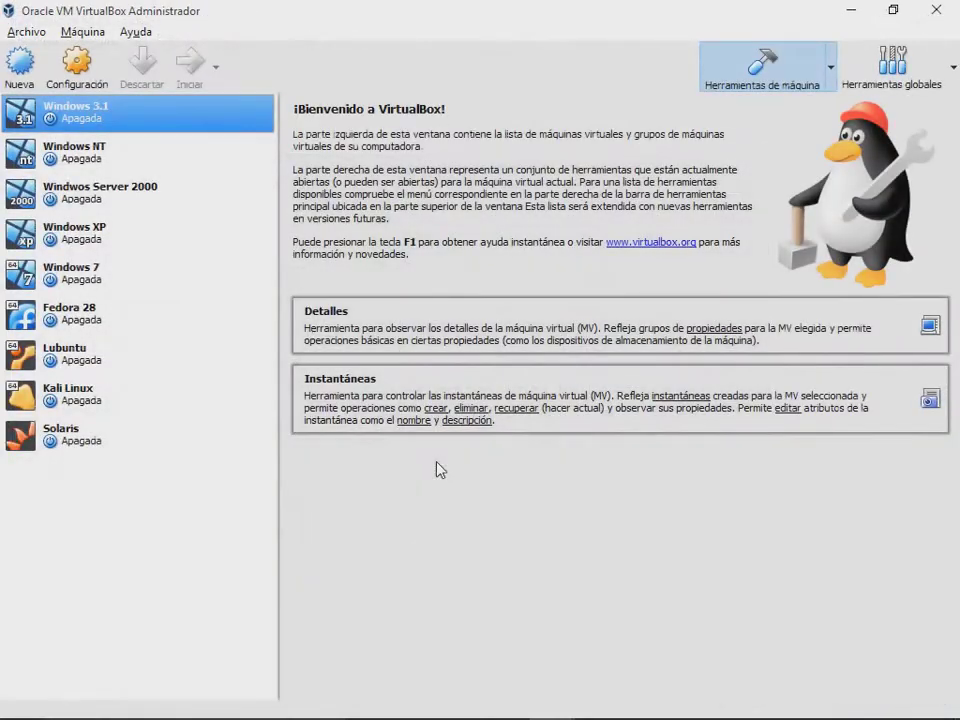
left_click(77, 64)
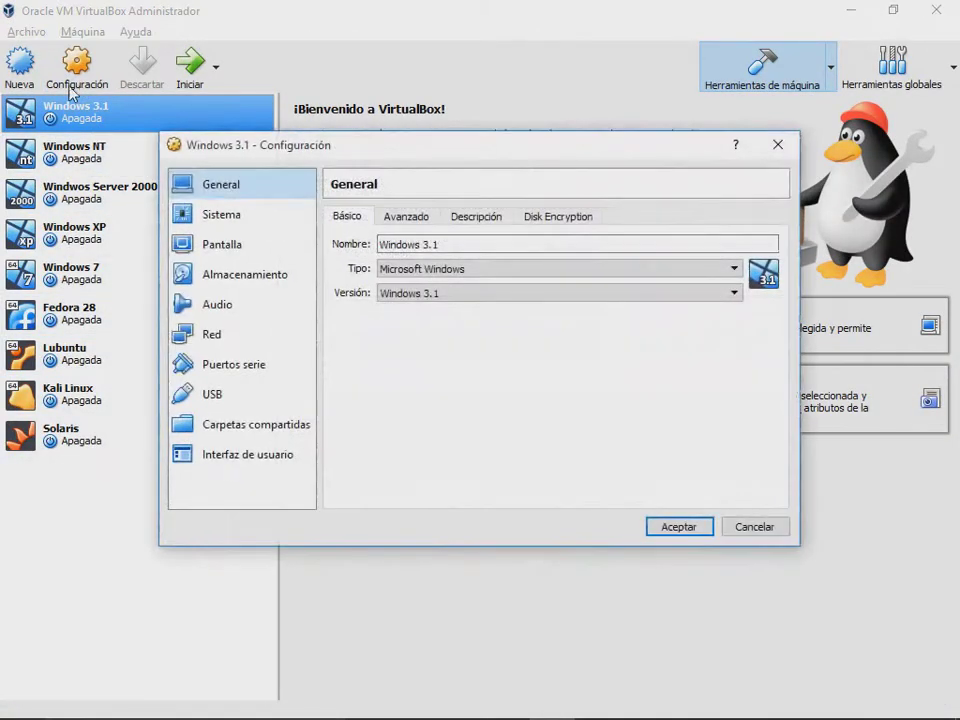
left_click(270, 218)
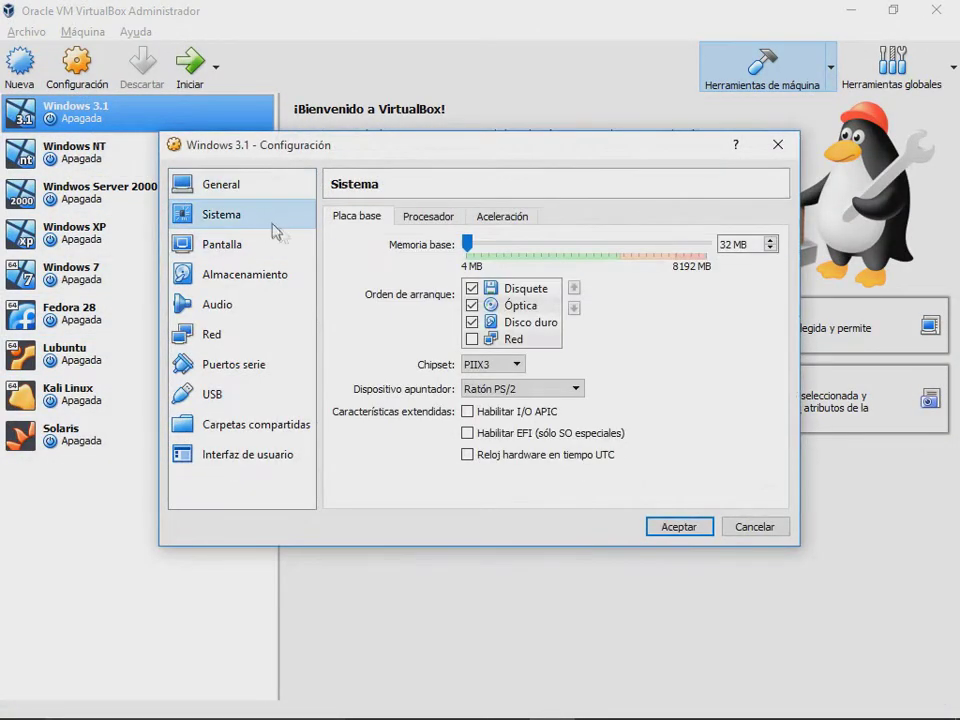
double_click(729, 244)
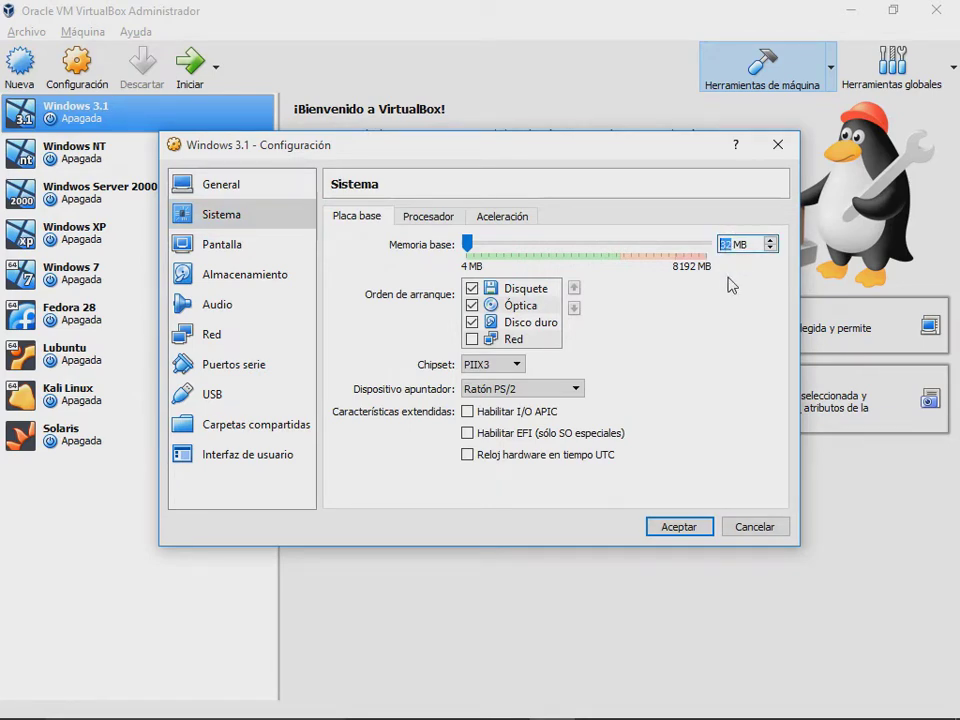
type("4")
left_click(681, 525)
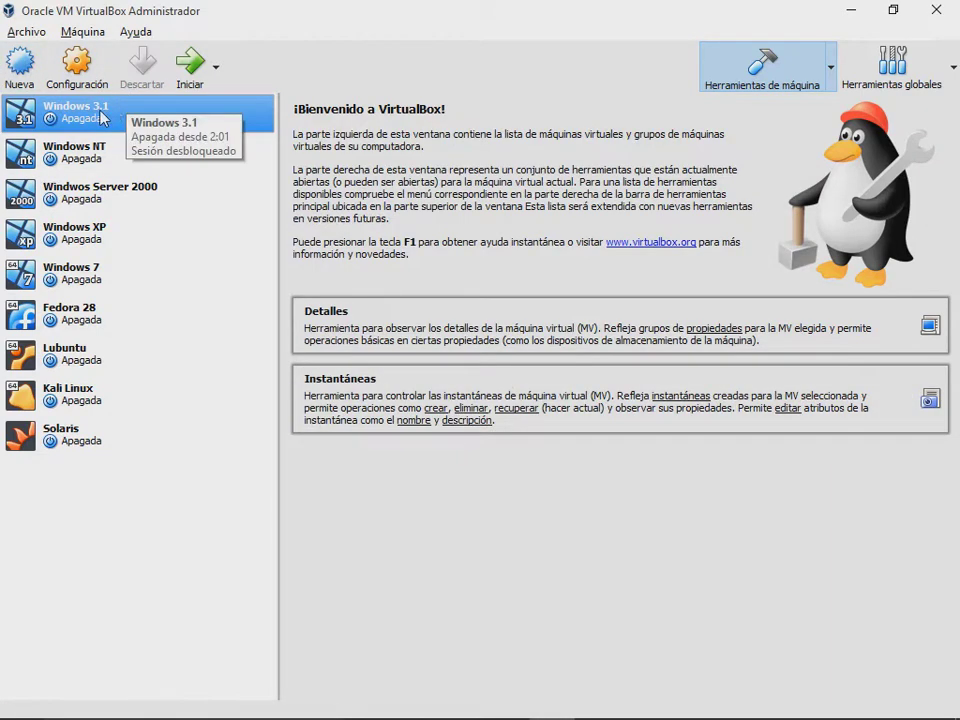
Step: Start the Windows 3.1 machine, which reaches only the DOS prompt, then power it off
double_click(155, 118)
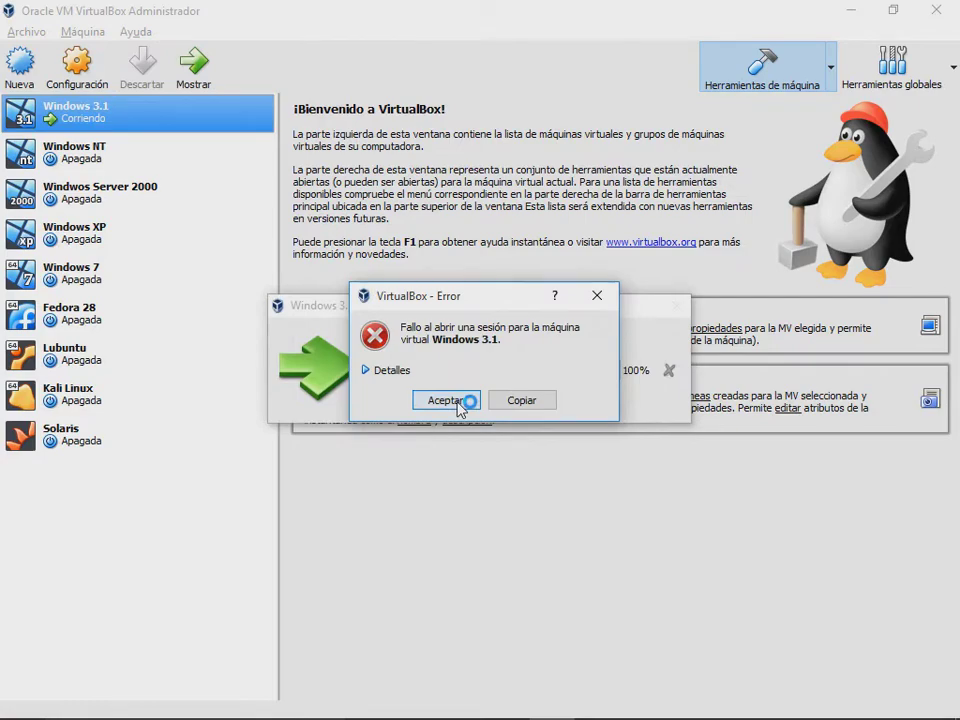
left_click(446, 400)
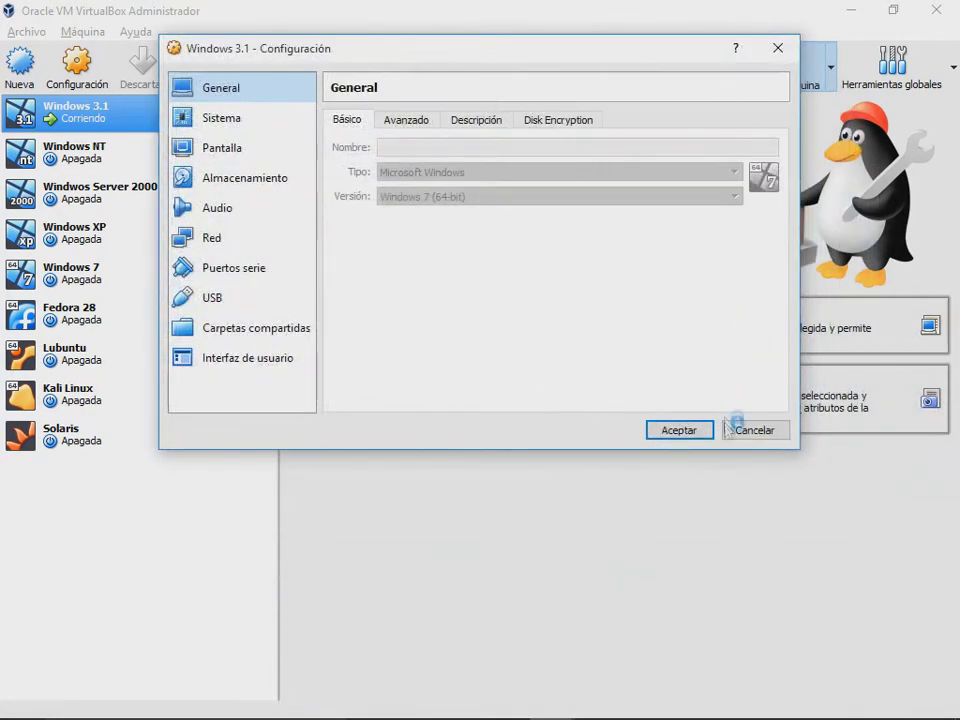
left_click(748, 428)
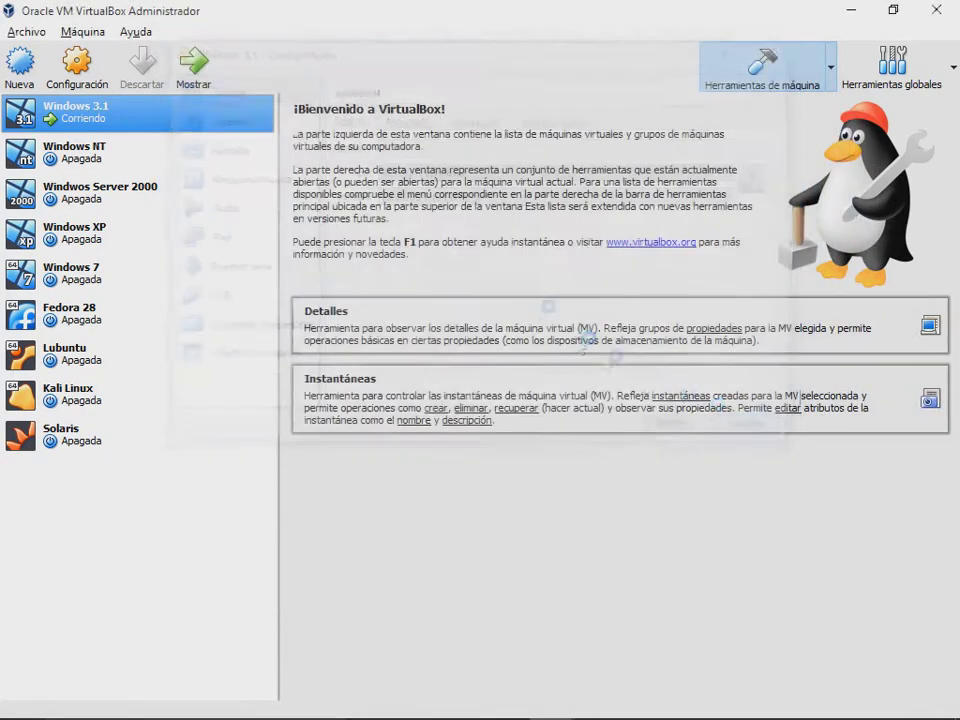
left_click(193, 62)
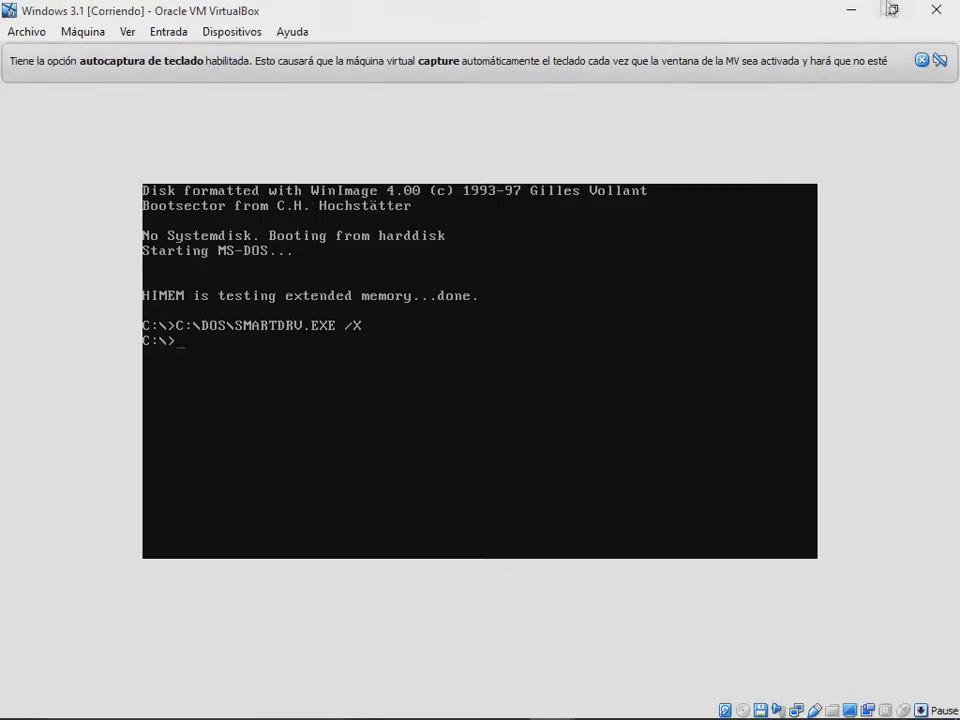
left_click(936, 10)
left_click(401, 413)
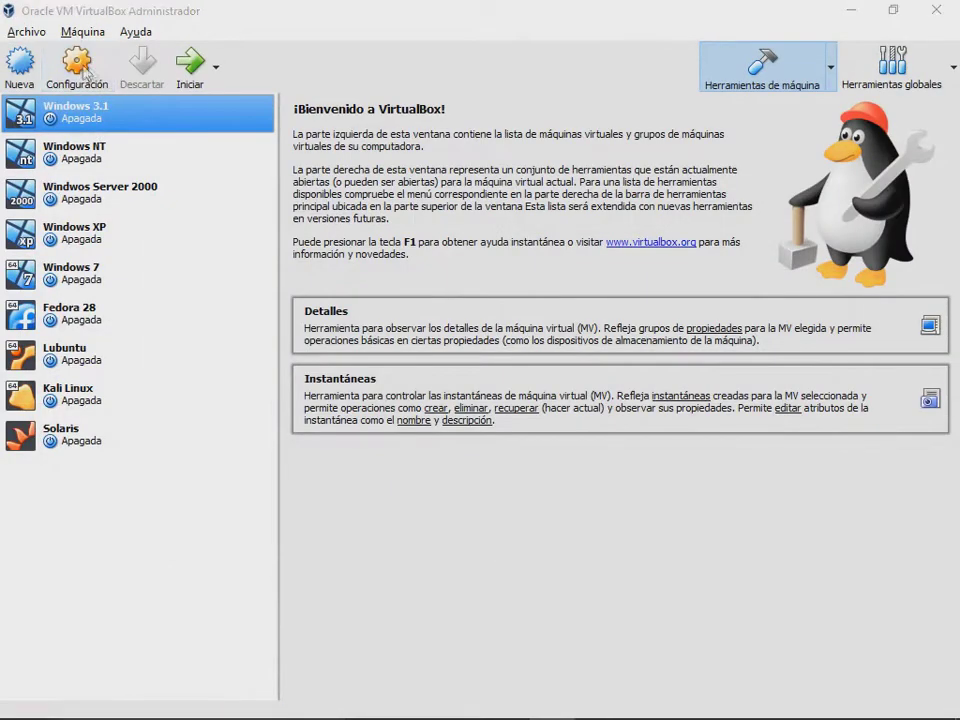
Step: Change the machine's Memoria base to 2048 MB in System settings and save
left_click(80, 68)
left_click(240, 222)
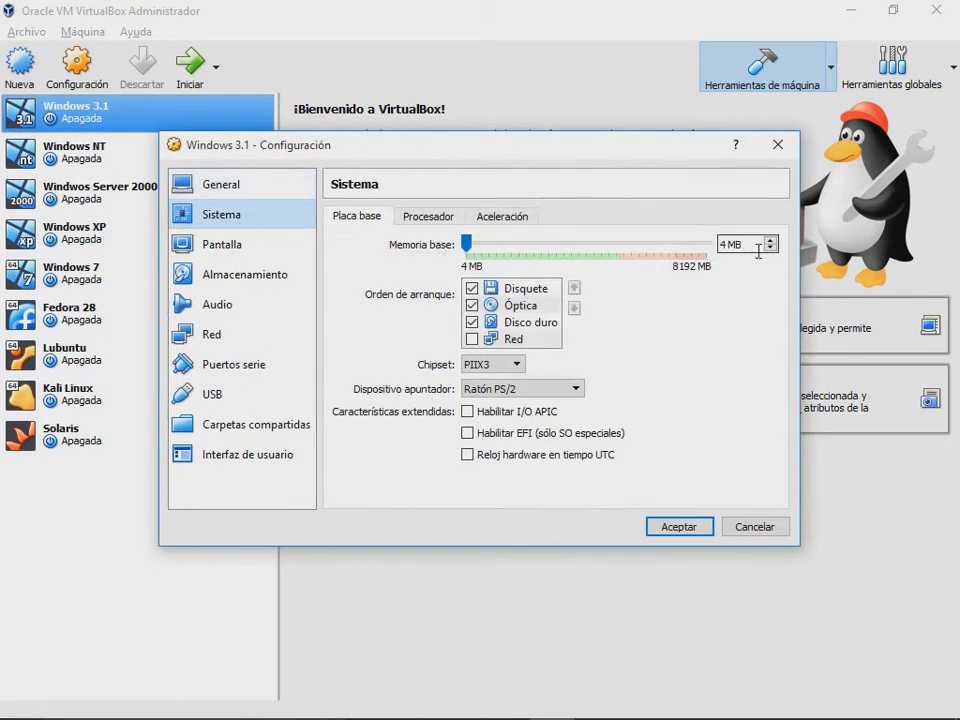
left_click_drag(731, 244, 698, 245)
type("2048")
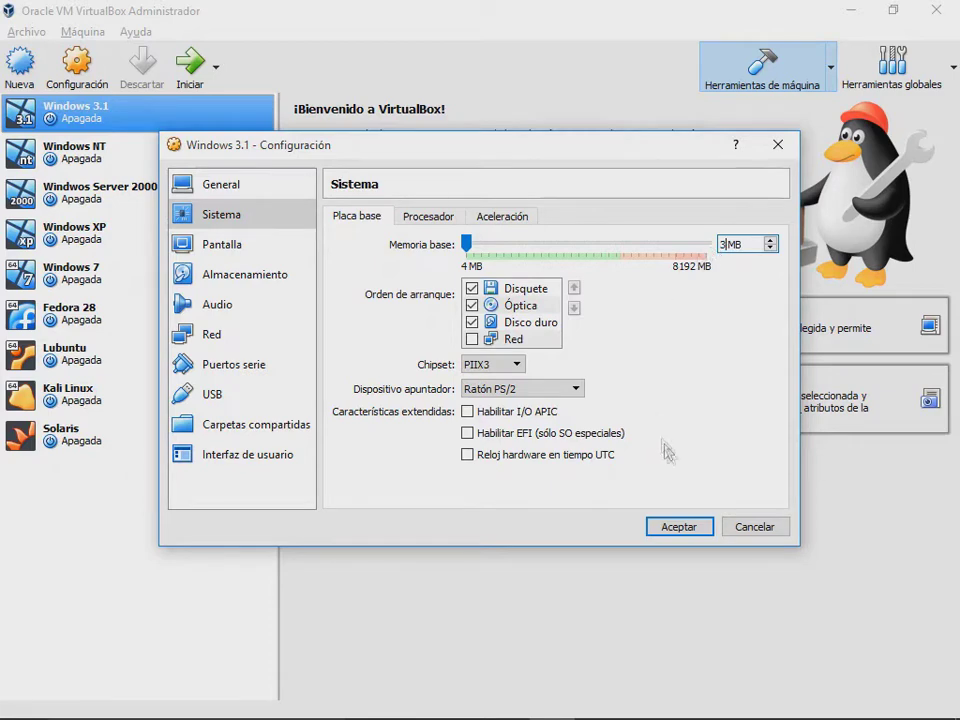
left_click(679, 527)
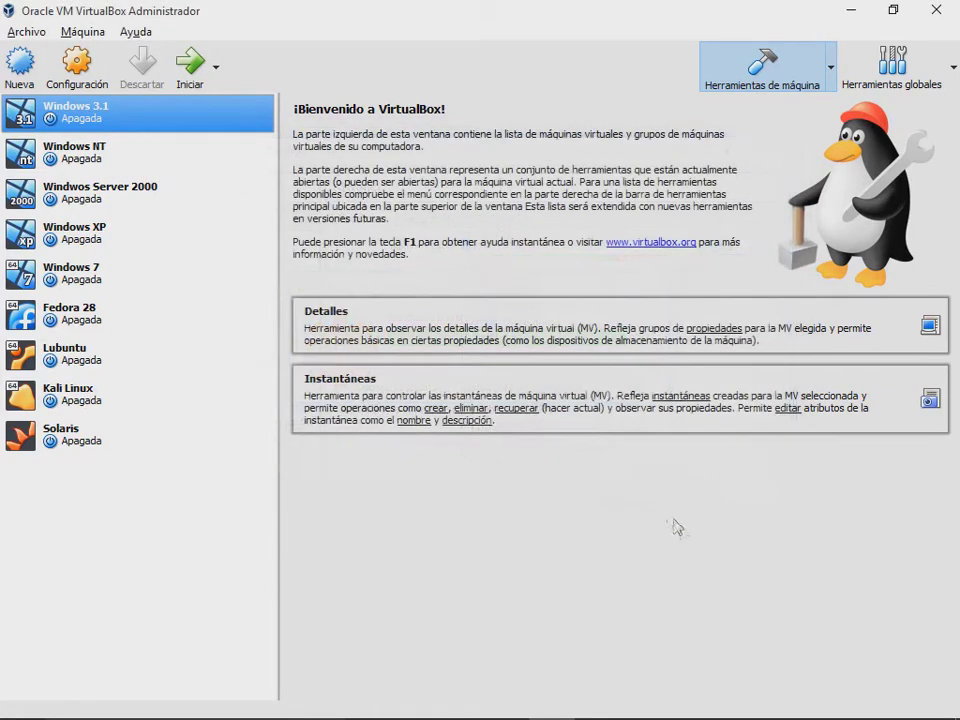
Step: Start the Windows 3.1 virtual machine with the new memory setting
left_click(190, 66)
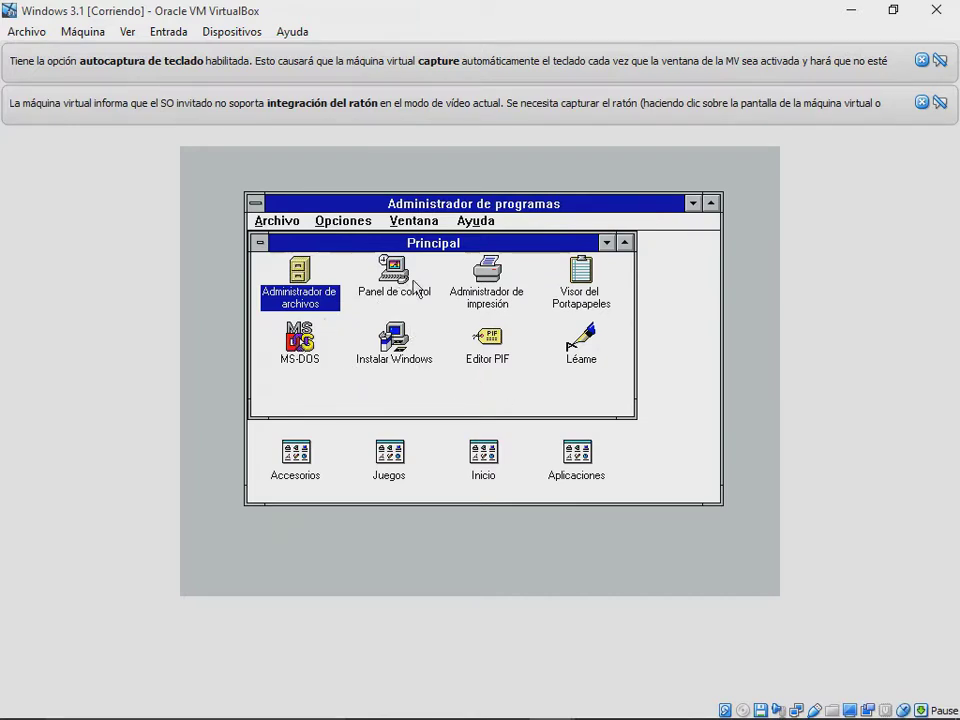
Step: Launch Write, Paintbrush and Terminal from Accesorios, minimizing each, then iconize the group
double_click(297, 452)
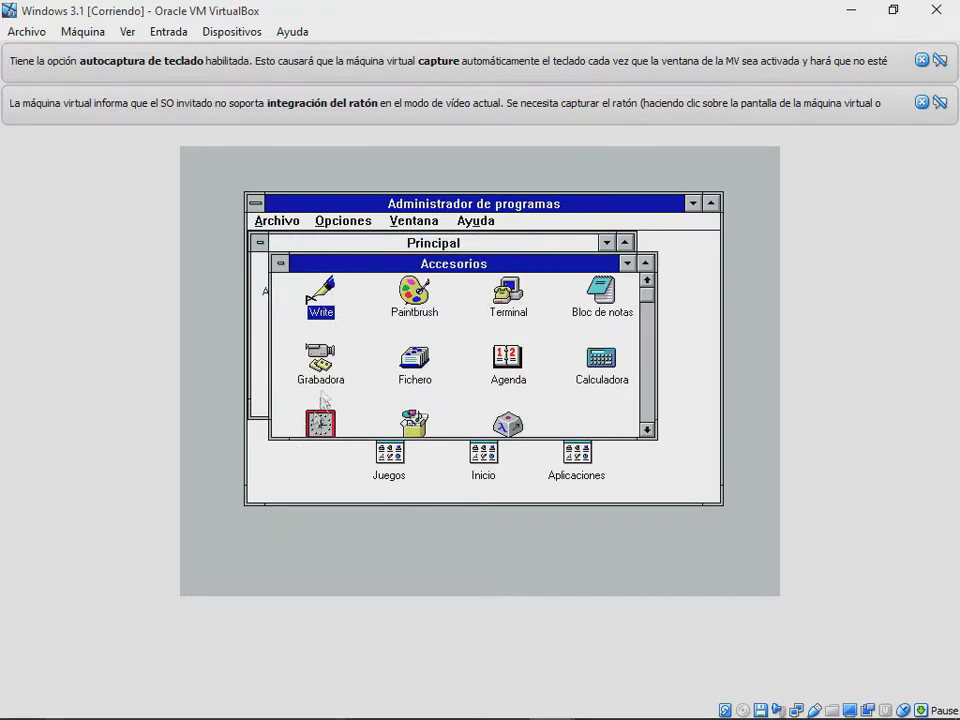
double_click(324, 300)
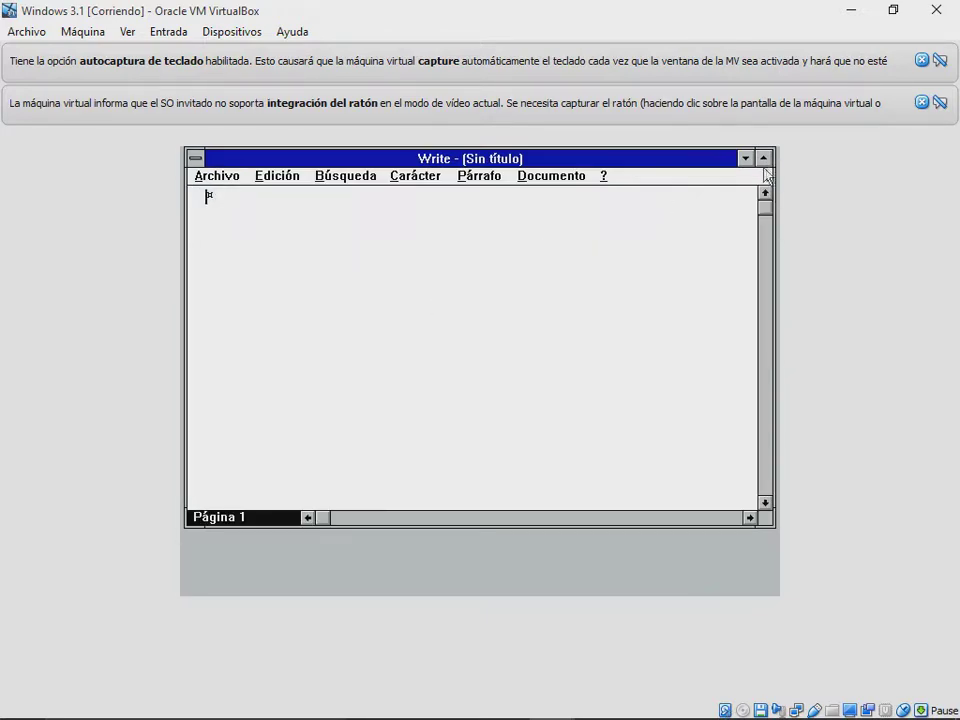
left_click(746, 158)
double_click(412, 288)
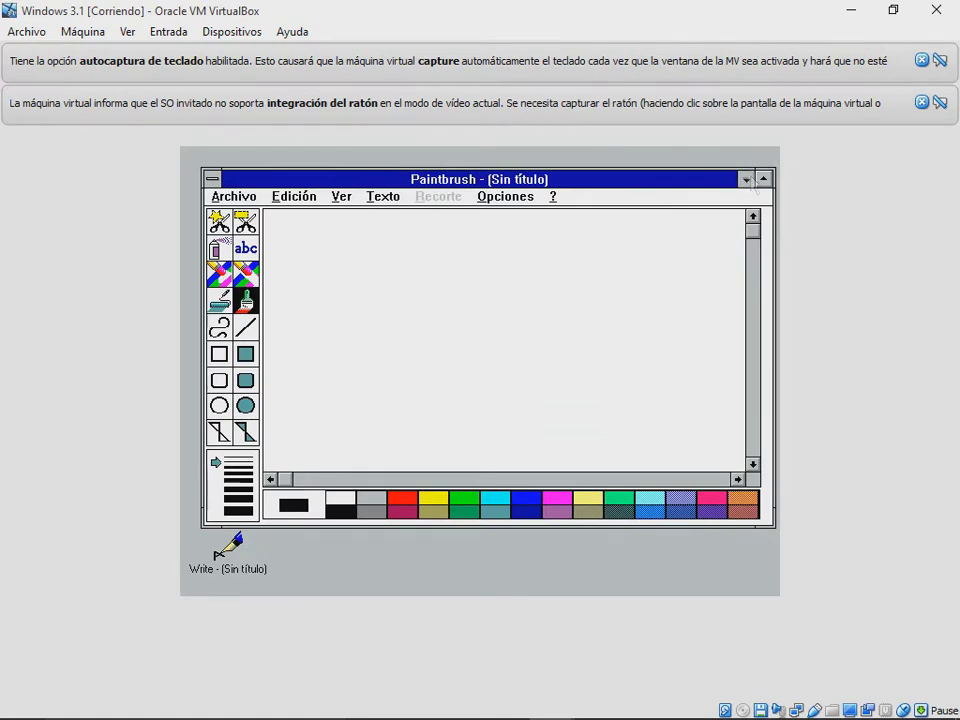
left_click(745, 179)
left_click(525, 314)
double_click(525, 314)
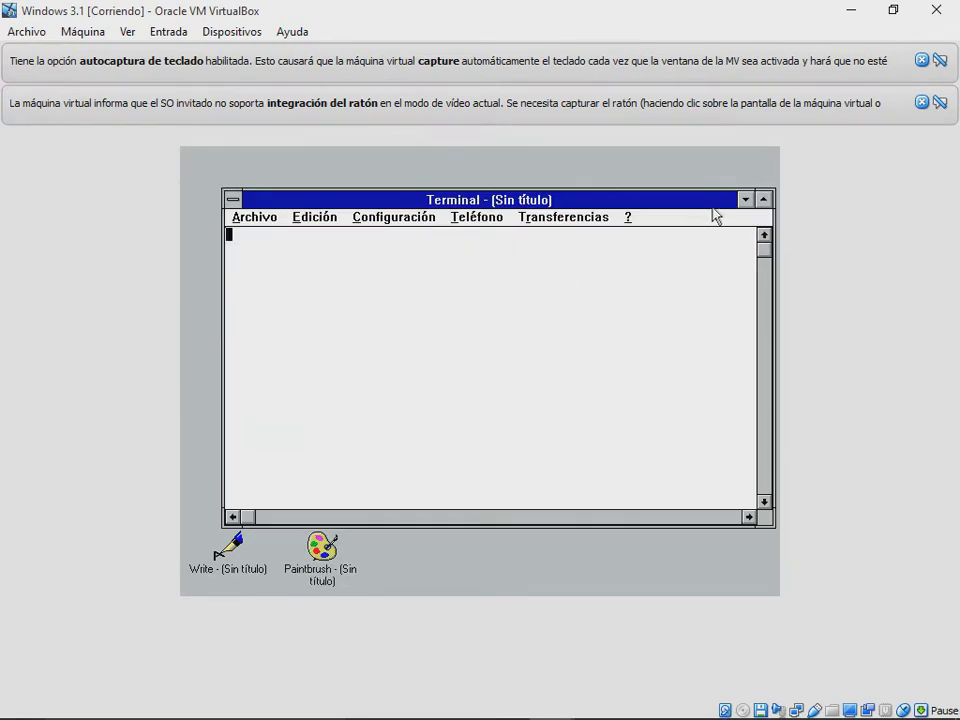
left_click(745, 200)
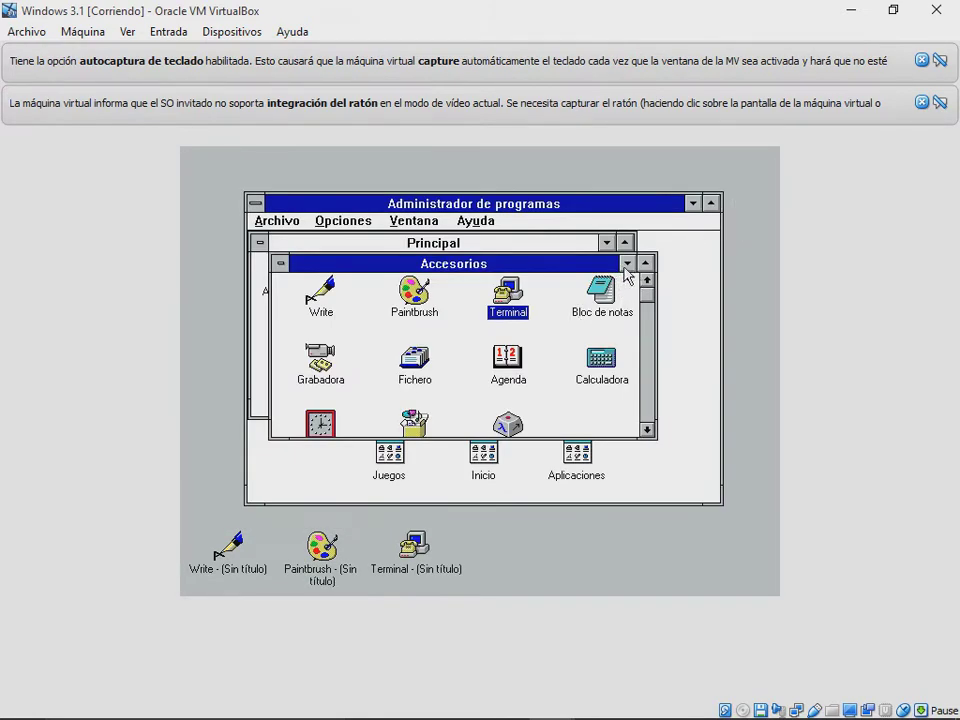
left_click(627, 264)
Step: Run SmartDrive Monitor from Aplicaciones, minimize it to the upper left, and close the group
left_click(578, 452)
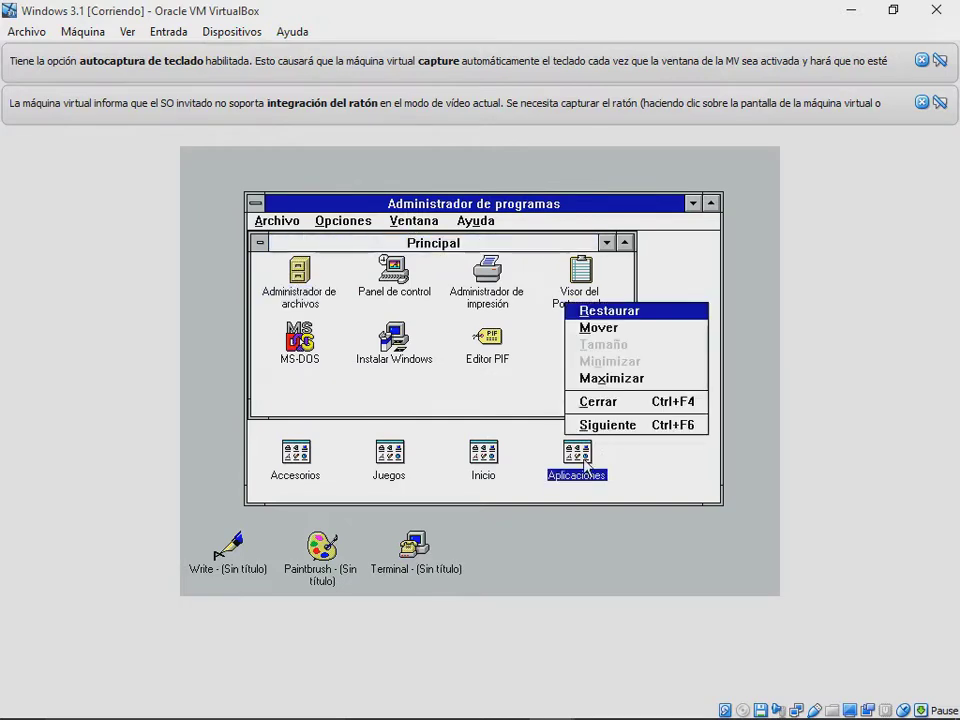
double_click(580, 460)
double_click(474, 379)
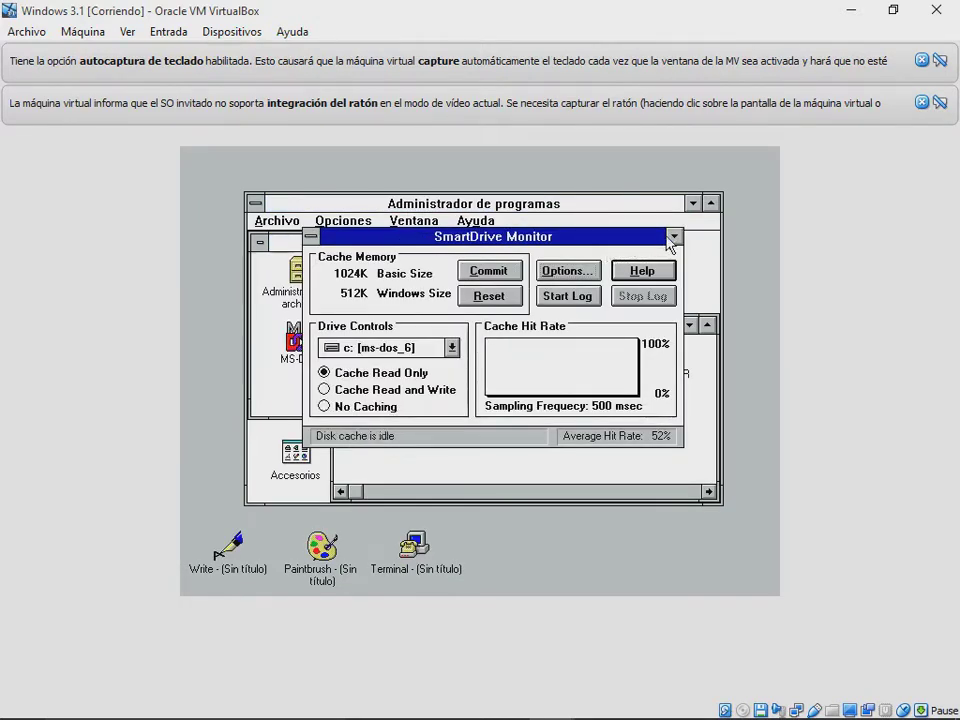
left_click(674, 236)
left_click_drag(514, 575, 226, 188)
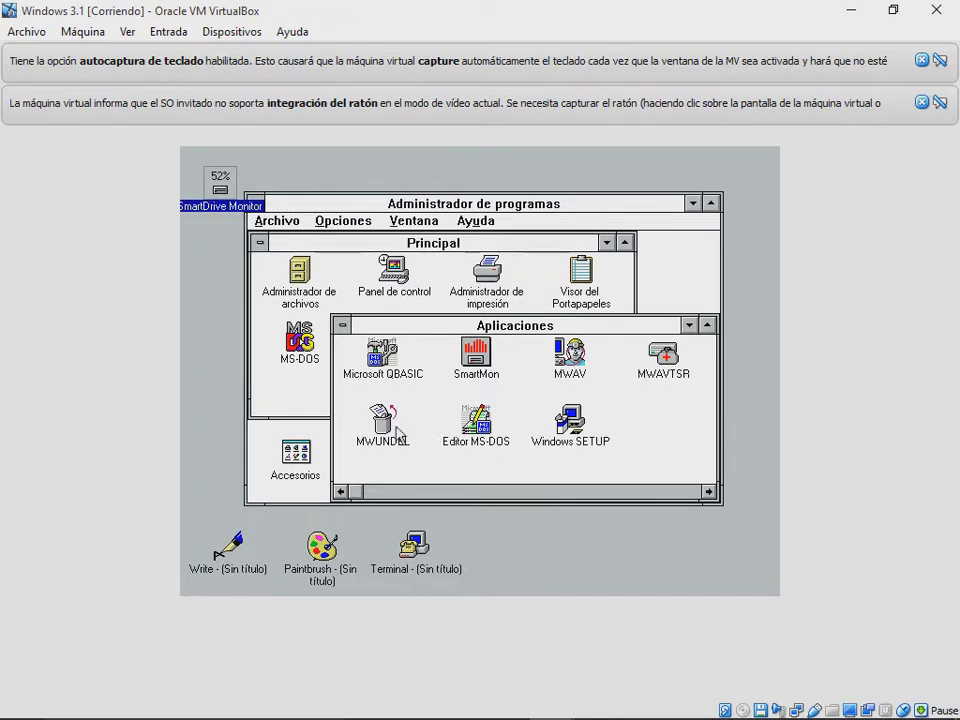
left_click(387, 340)
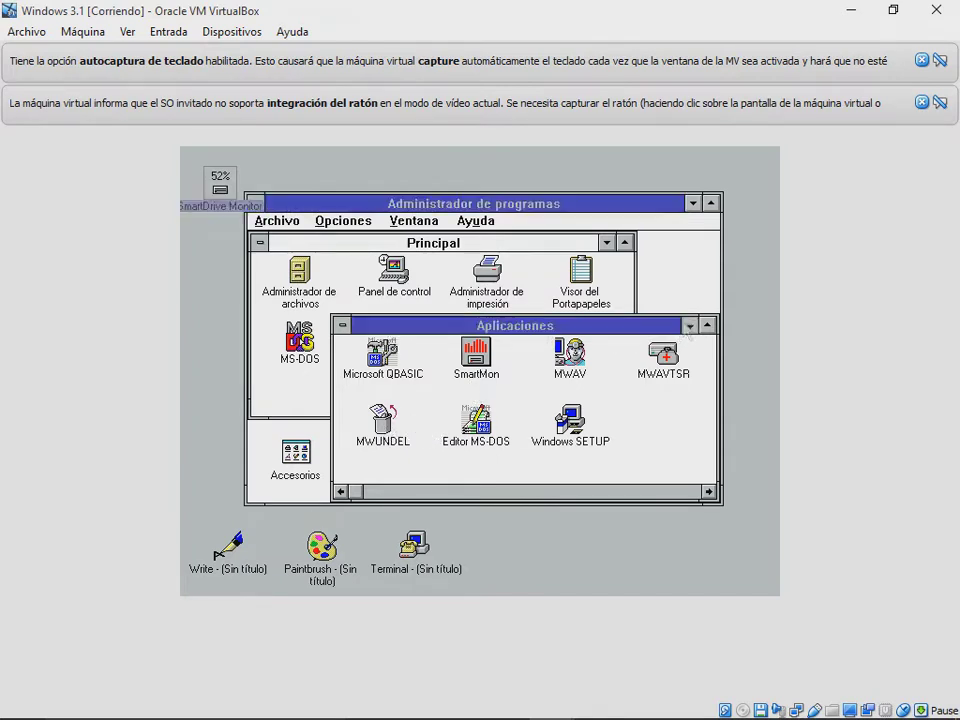
key("ctrl+F4")
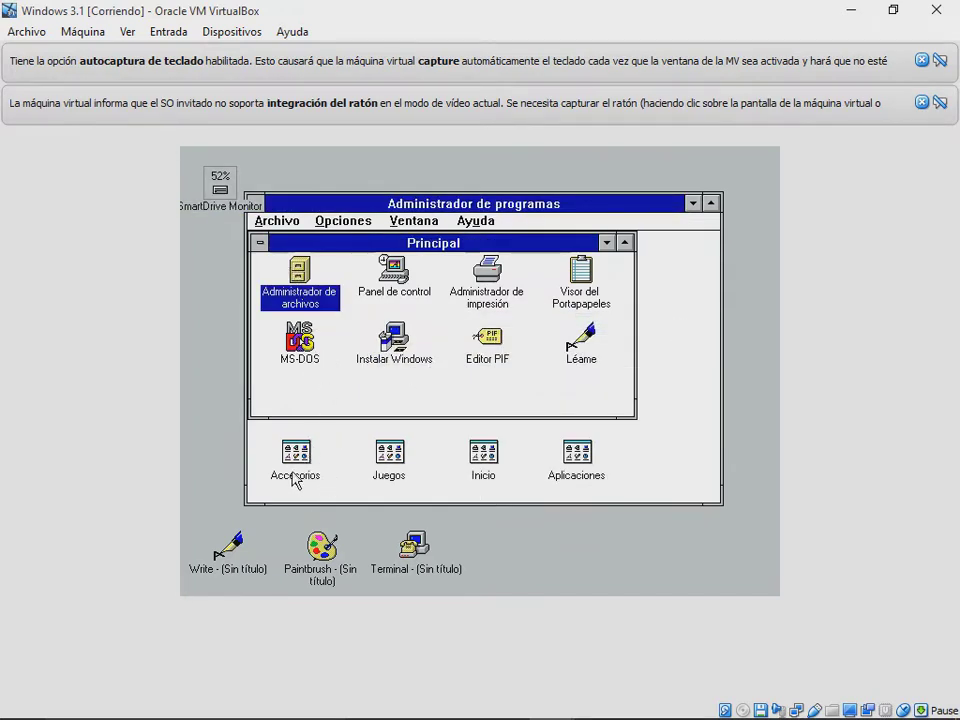
Step: Launch and minimize Bloc de notas, Grabadora, Fichero and Agenda from Accesorios
double_click(296, 477)
double_click(592, 297)
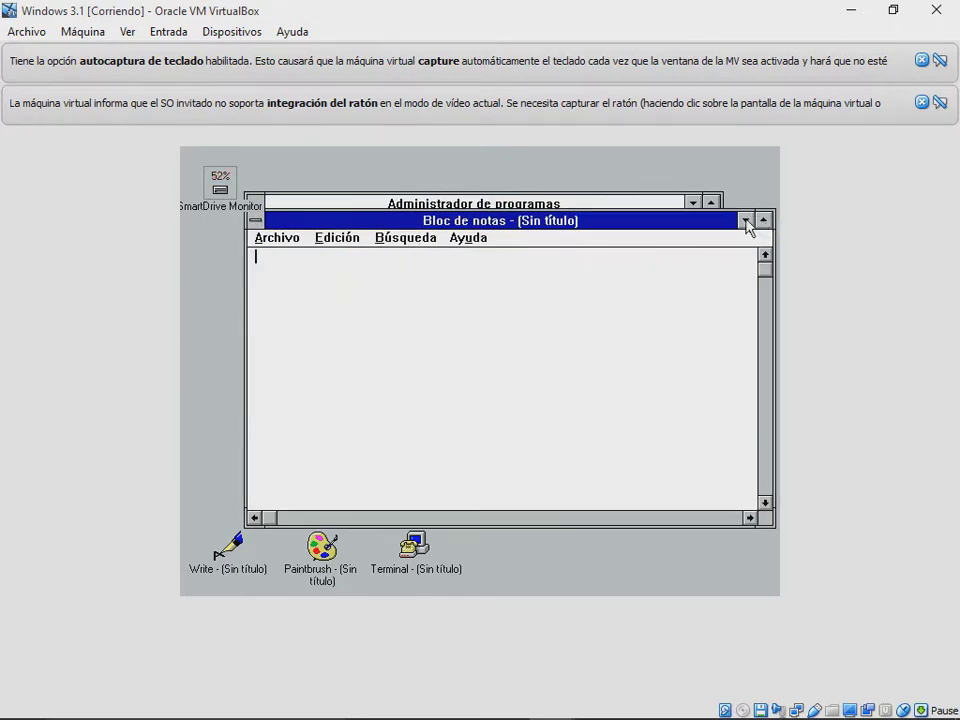
left_click(745, 220)
double_click(315, 380)
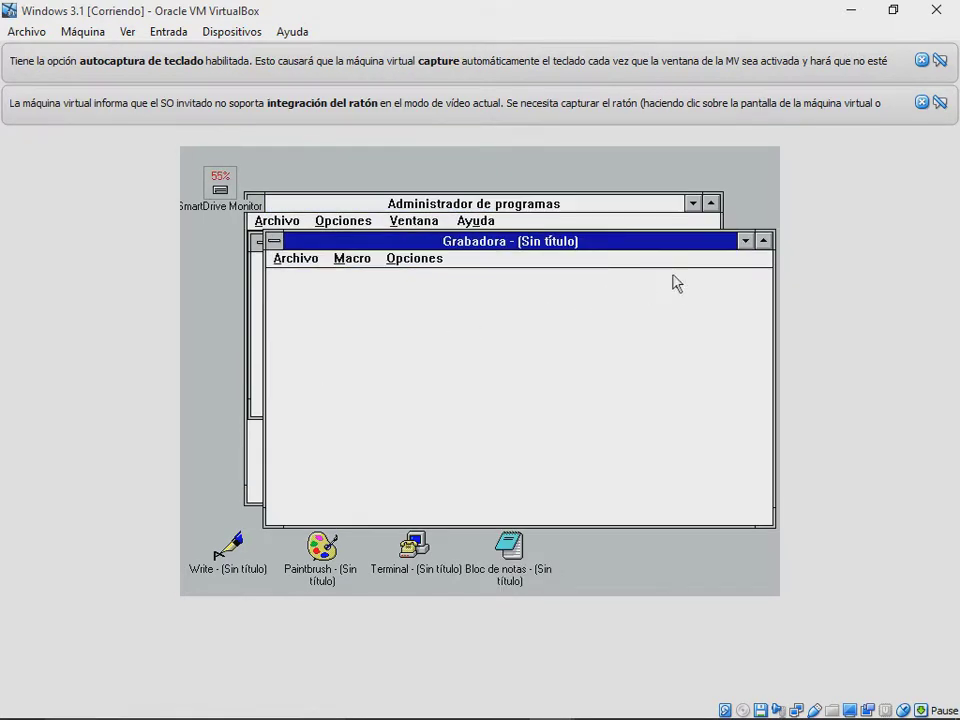
left_click(745, 241)
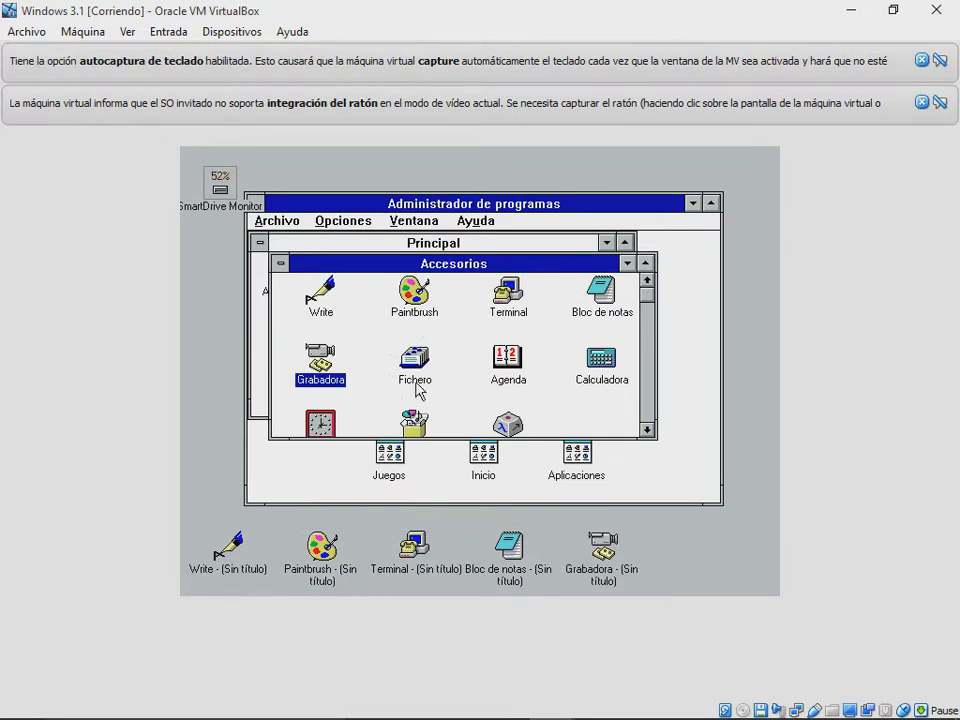
double_click(417, 378)
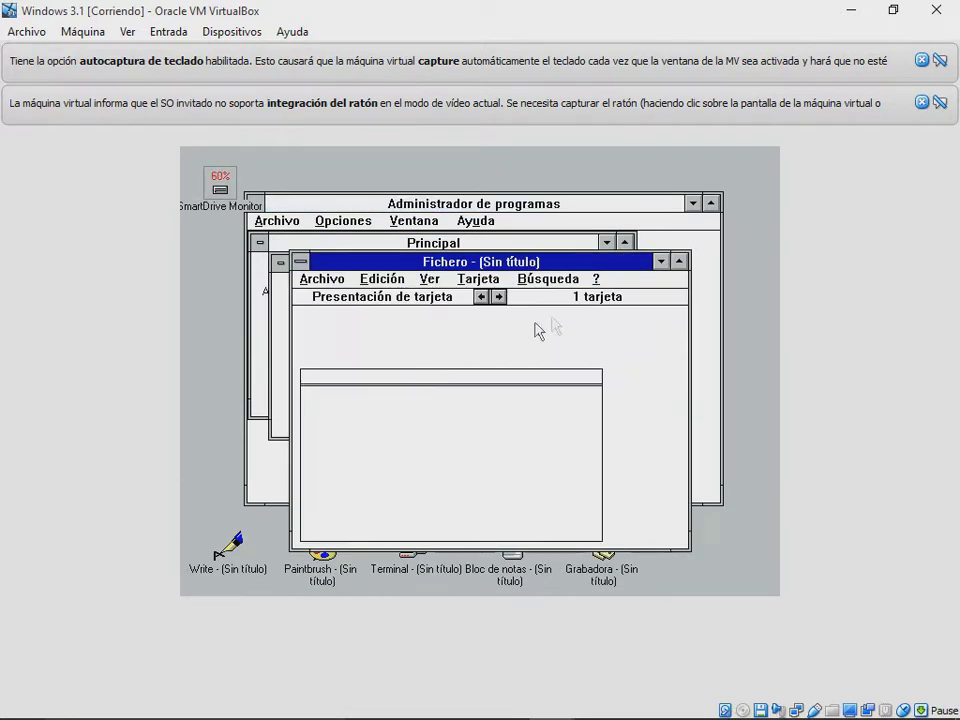
left_click(662, 262)
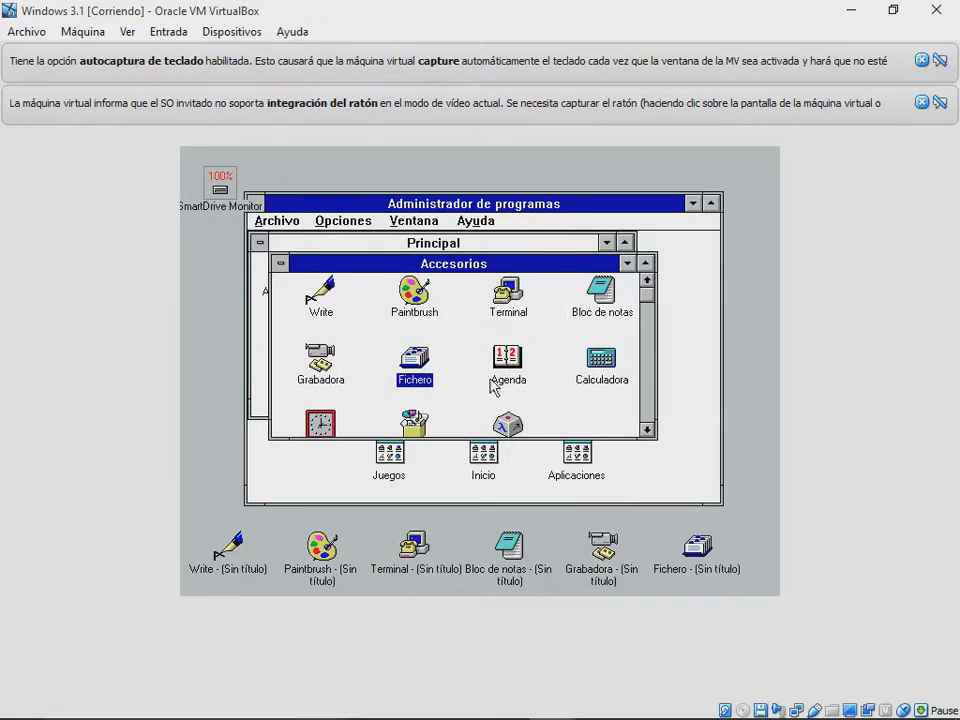
double_click(496, 372)
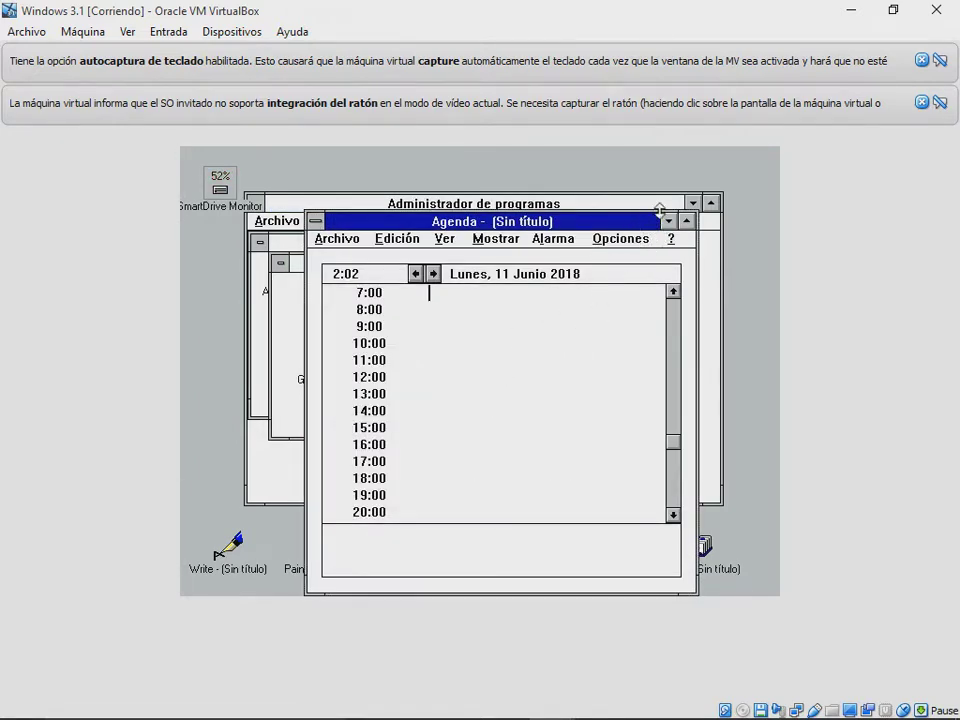
left_click(667, 221)
Step: Try Calculadora, Reloj, Empaquetador and Mapa de caracteres, then shrink Accesorios to an icon
double_click(600, 358)
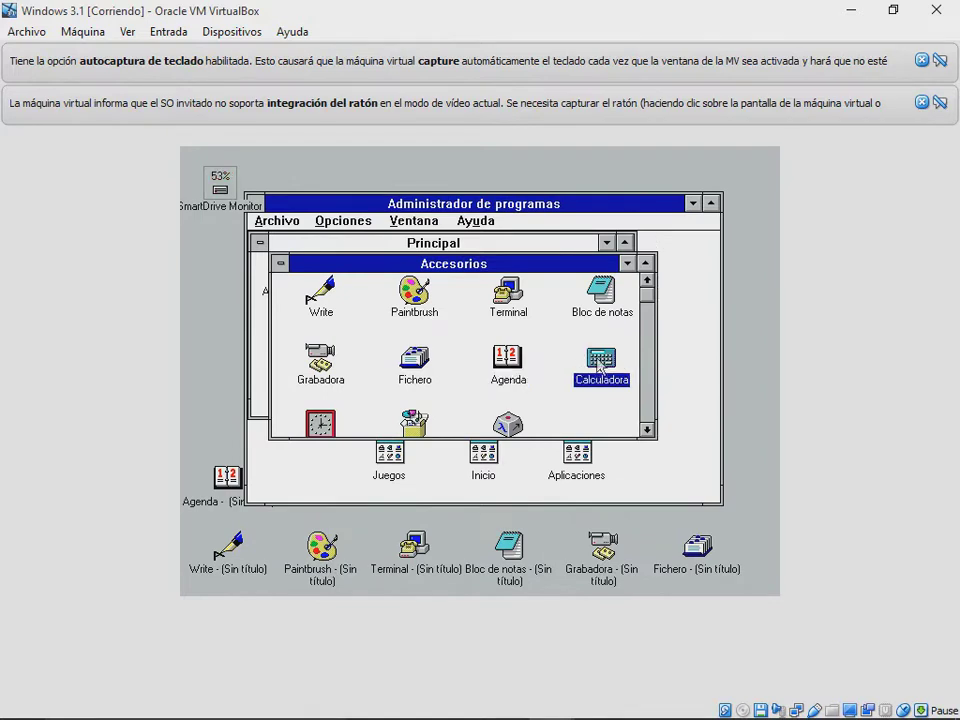
left_click(505, 178)
double_click(318, 422)
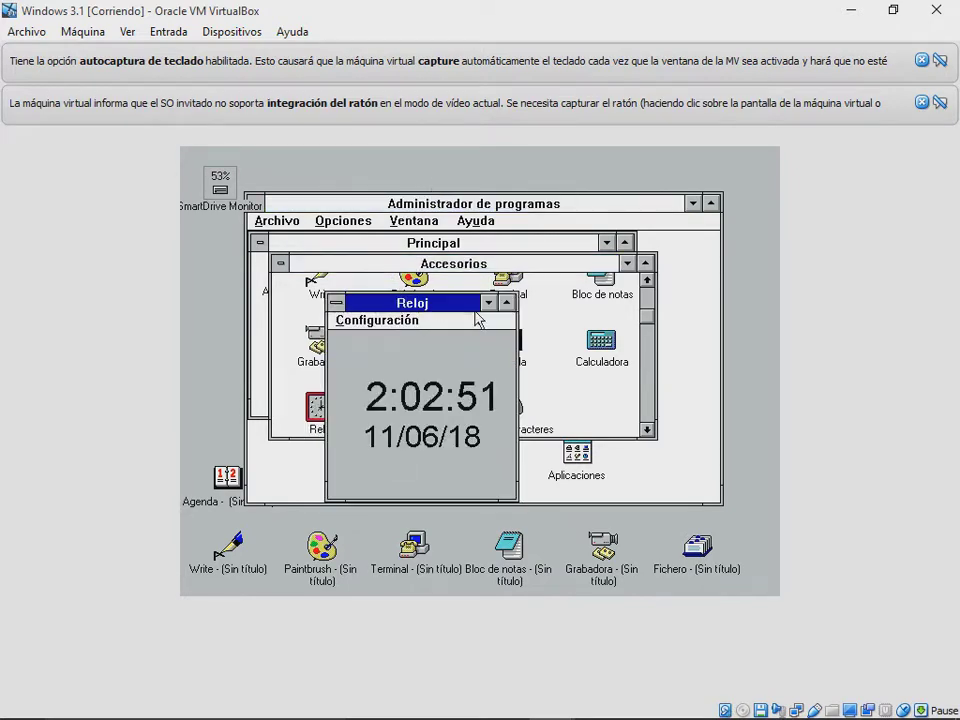
left_click(489, 302)
double_click(418, 402)
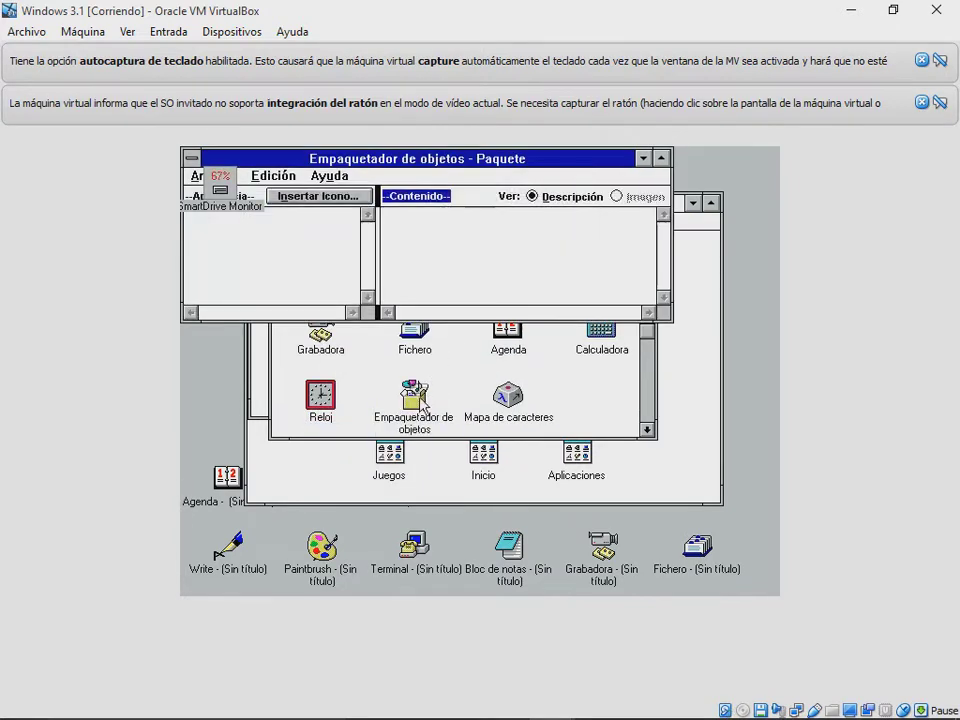
left_click(643, 158)
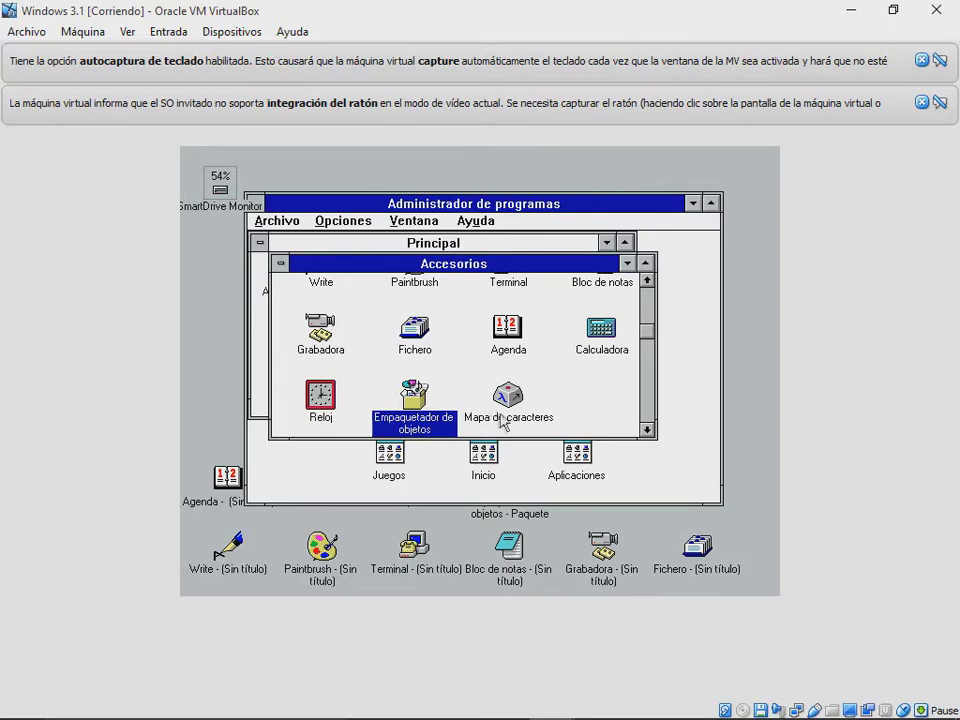
double_click(504, 416)
key("Escape")
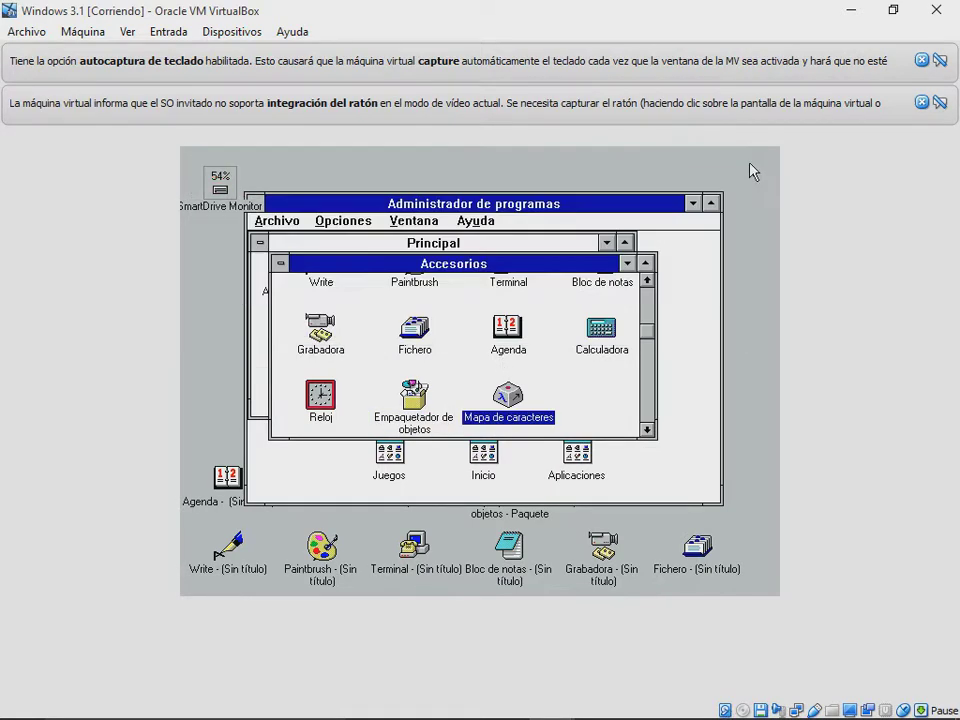
left_click(629, 263)
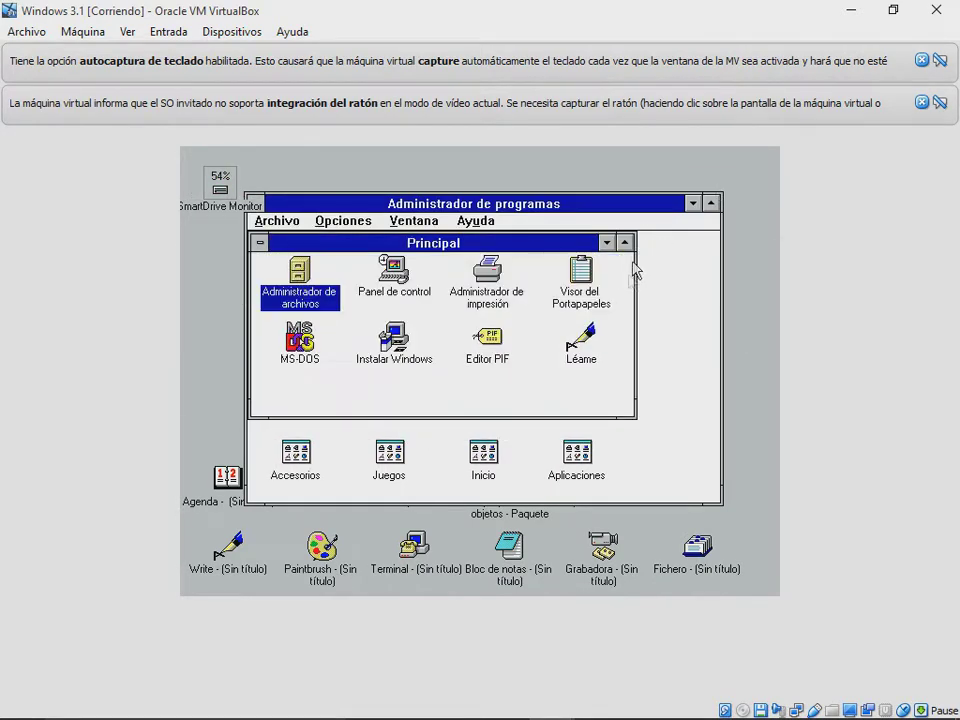
Step: Open Juegos and launch Solitario and Buscaminas, minimizing each game
double_click(383, 460)
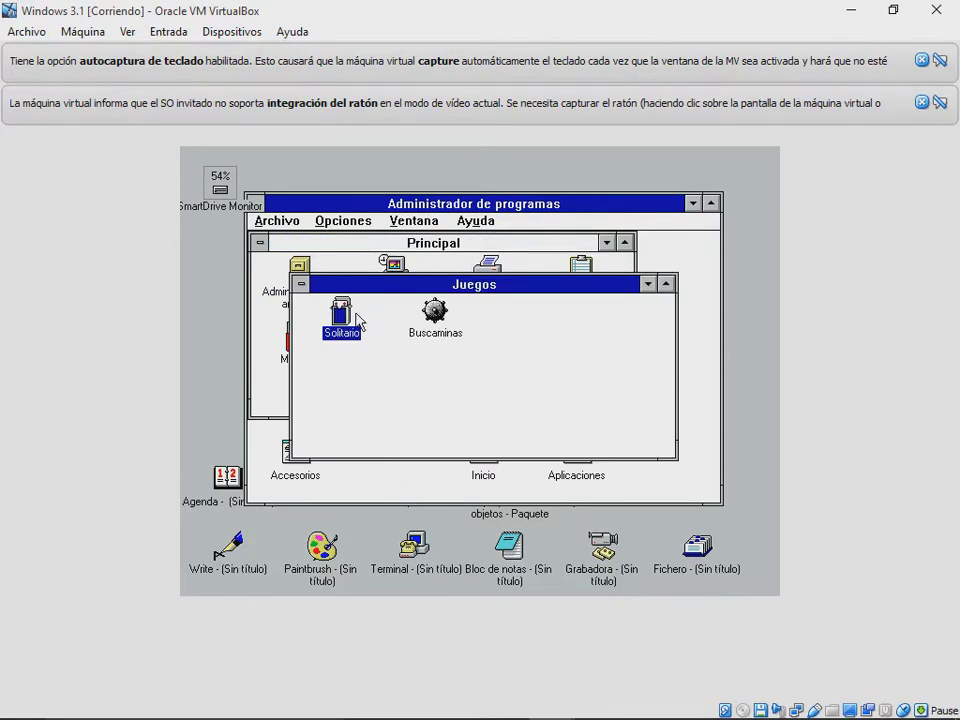
double_click(357, 316)
left_click(727, 180)
double_click(428, 318)
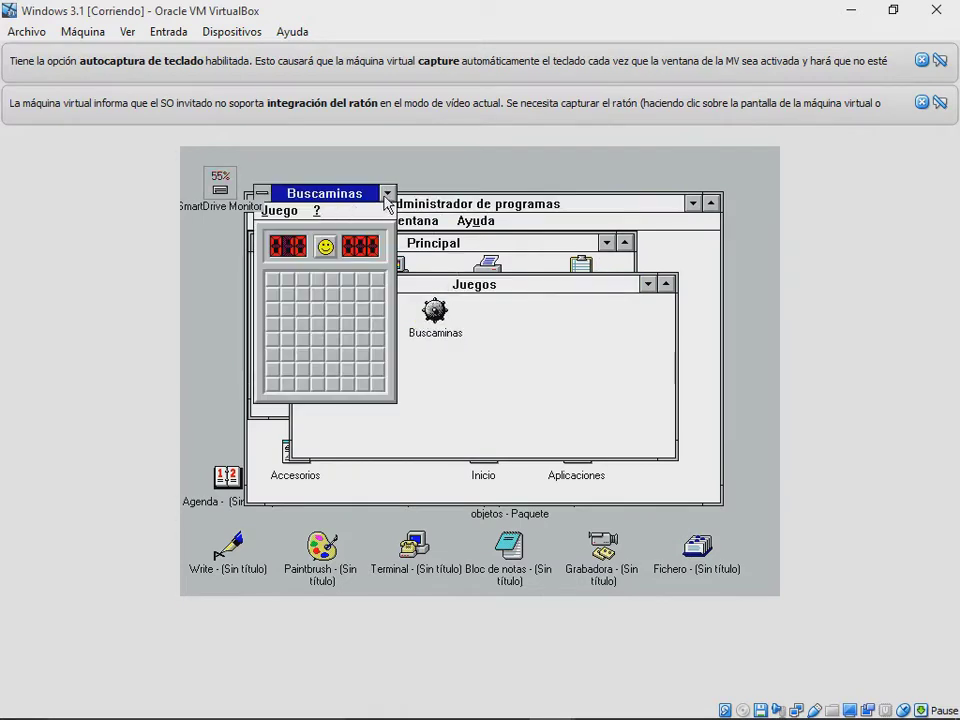
left_click(387, 191)
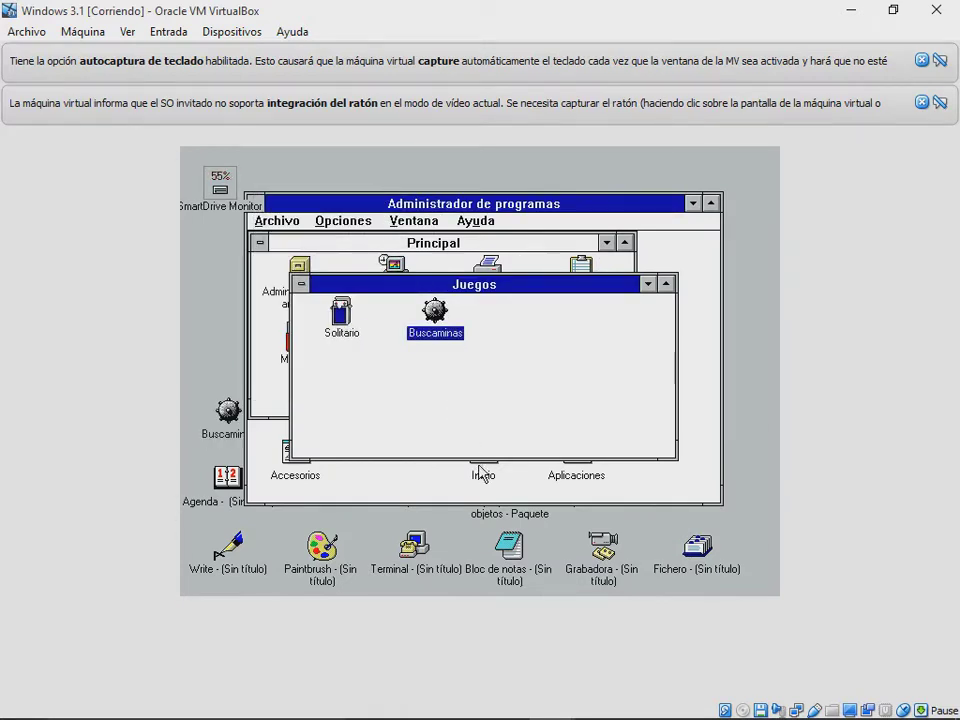
Step: Open the empty Inicio group, minimize Inicio and Juegos, and open Aplicaciones
double_click(480, 472)
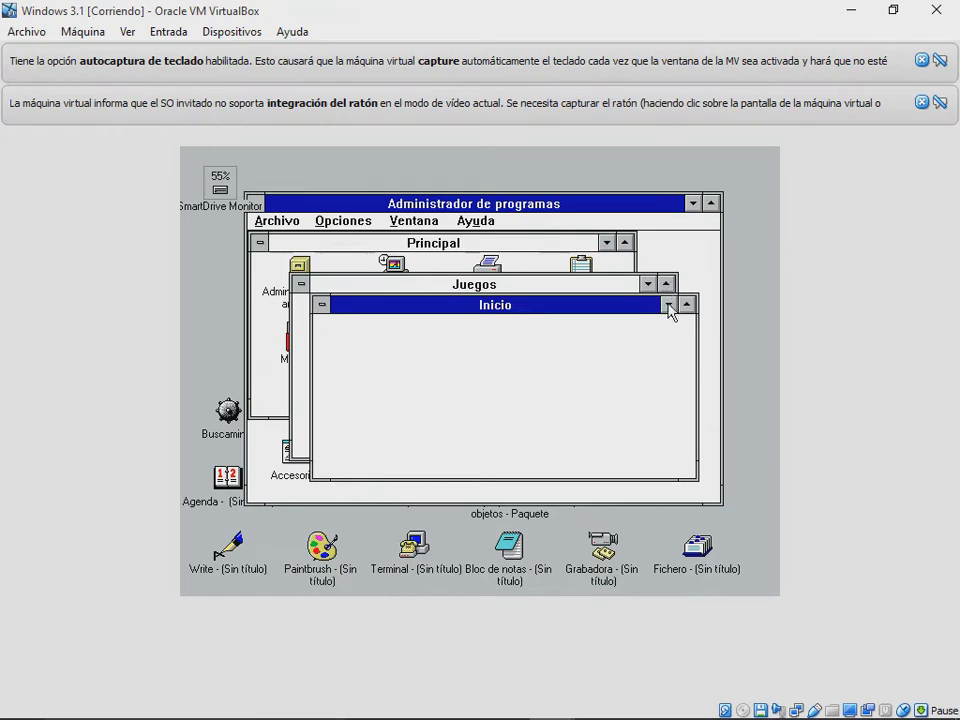
left_click(668, 304)
left_click(648, 284)
double_click(582, 448)
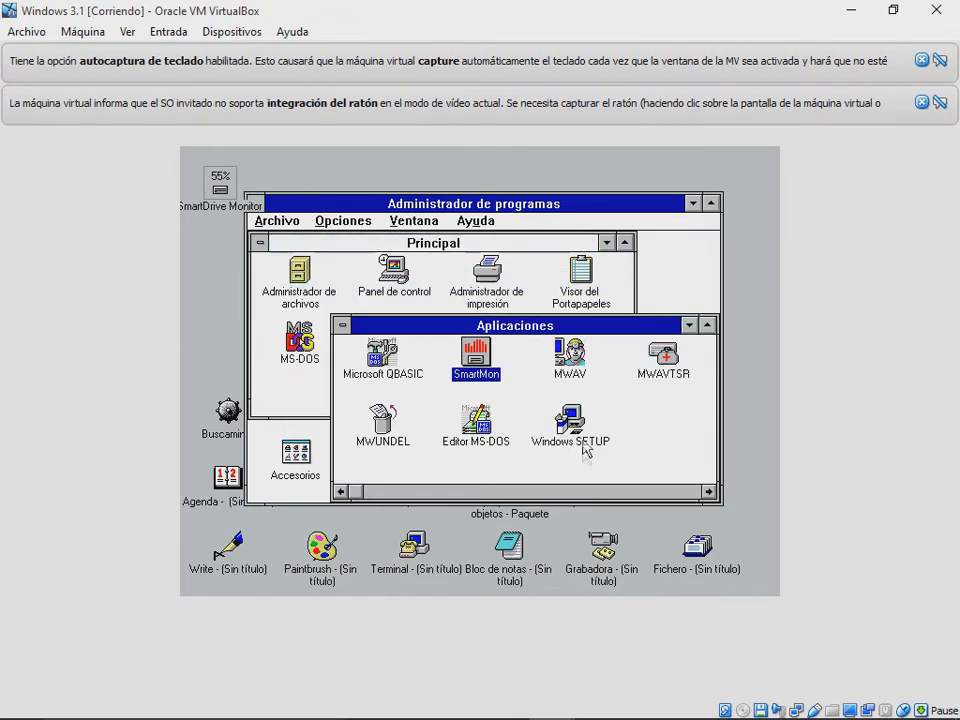
Step: Try QBASIC, nudge the SmartDrive Monitor icon higher, and dismiss SmartMon's already-running notice
double_click(385, 362)
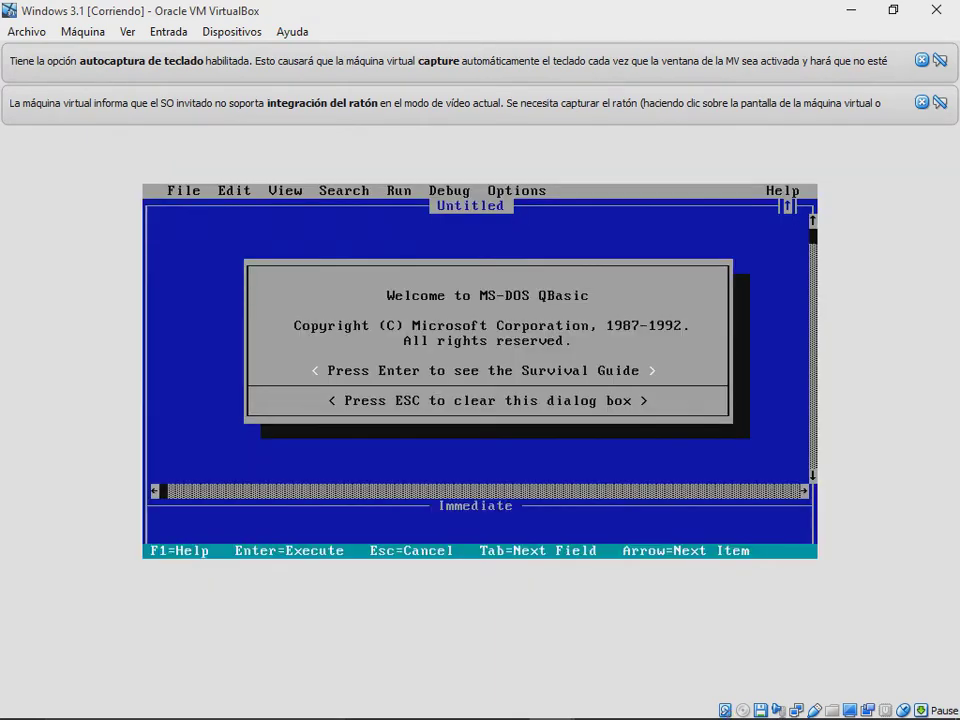
key("alt+Tab")
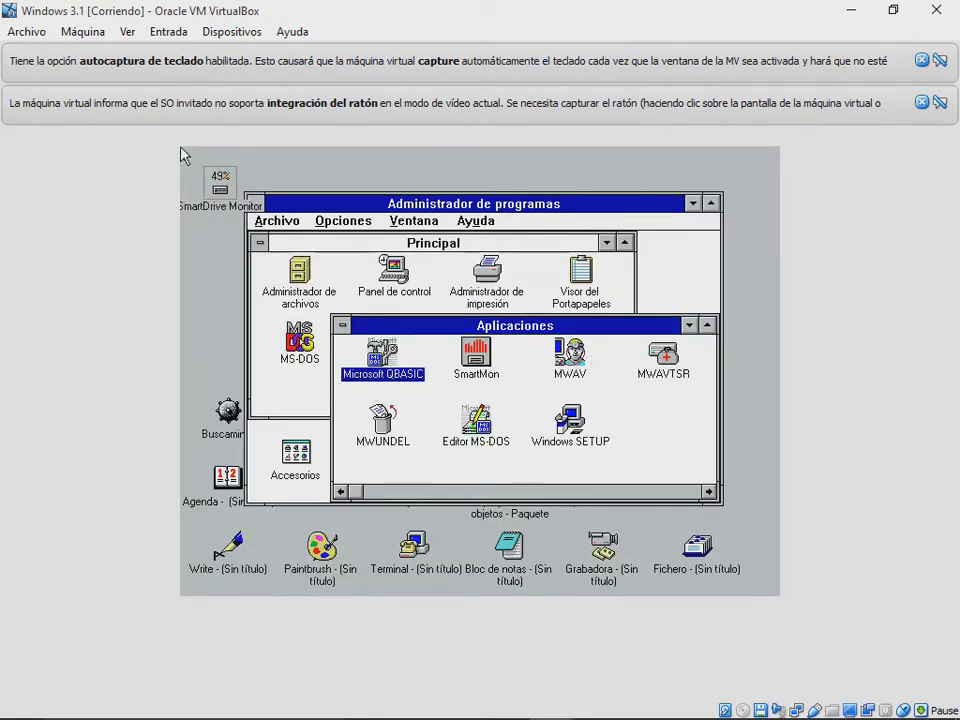
left_click_drag(214, 192, 215, 184)
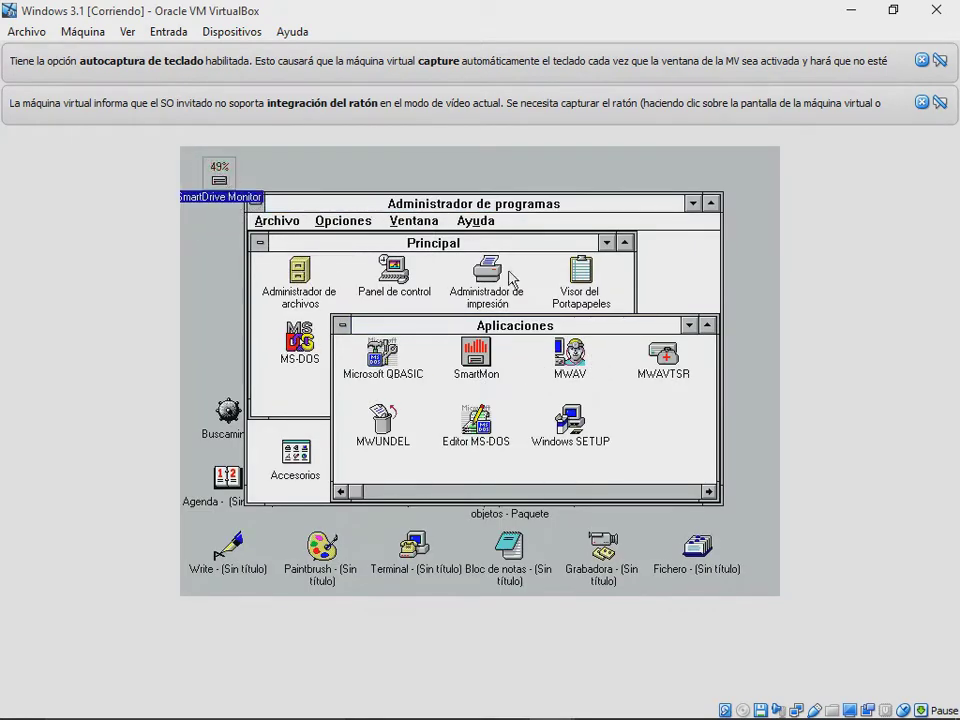
double_click(476, 362)
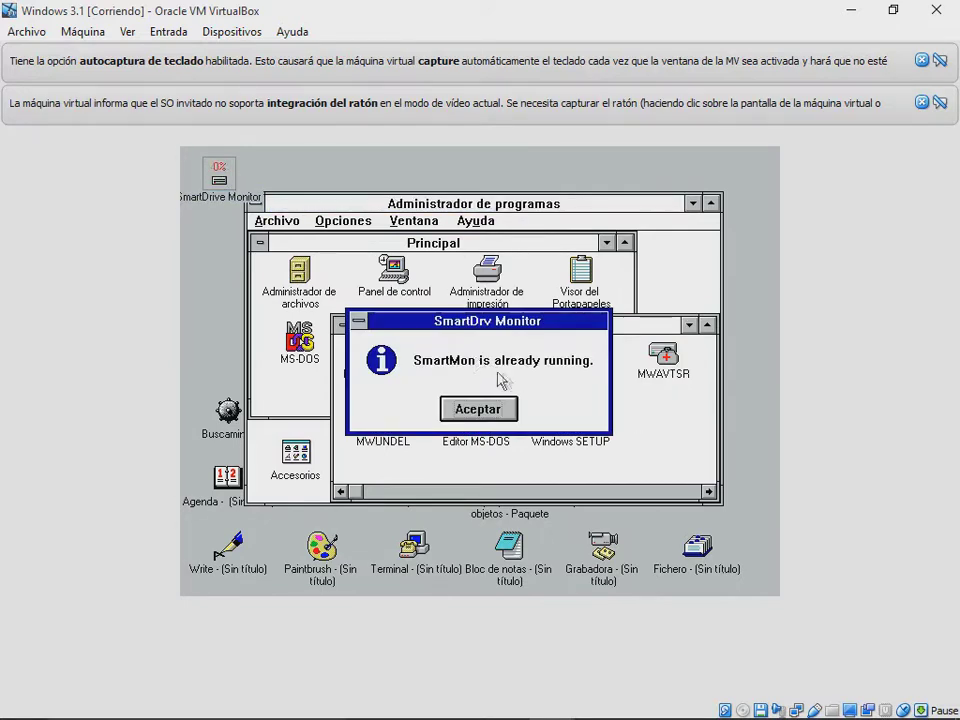
left_click(489, 405)
Step: Run MWAV anti-virus and minimize it, then run MWAVTSR and dismiss its Vsafe Manager error
double_click(560, 355)
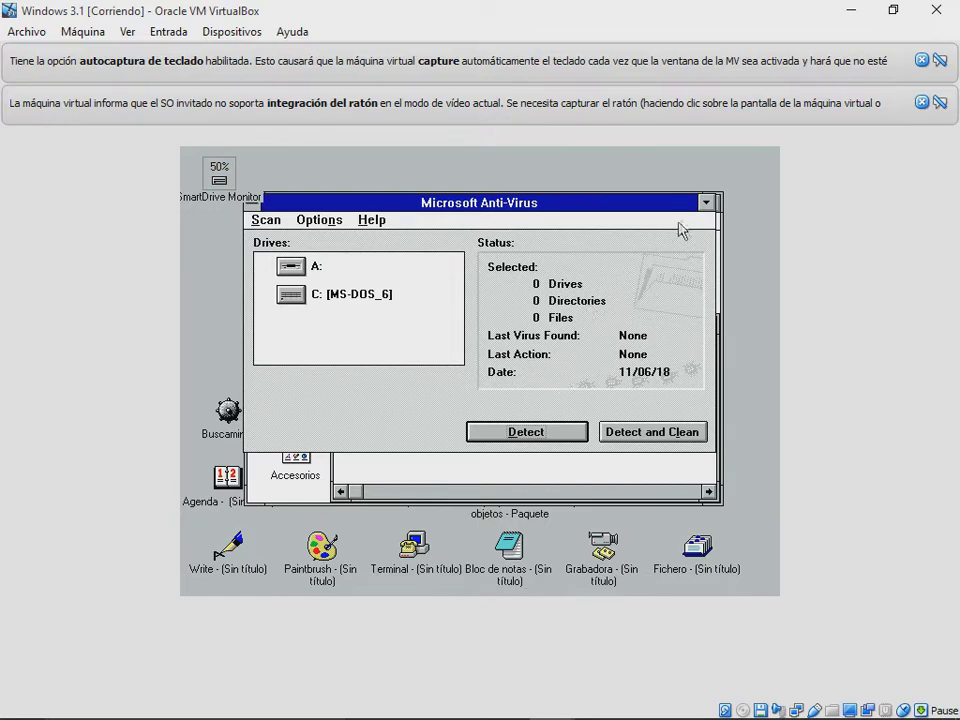
left_click(705, 204)
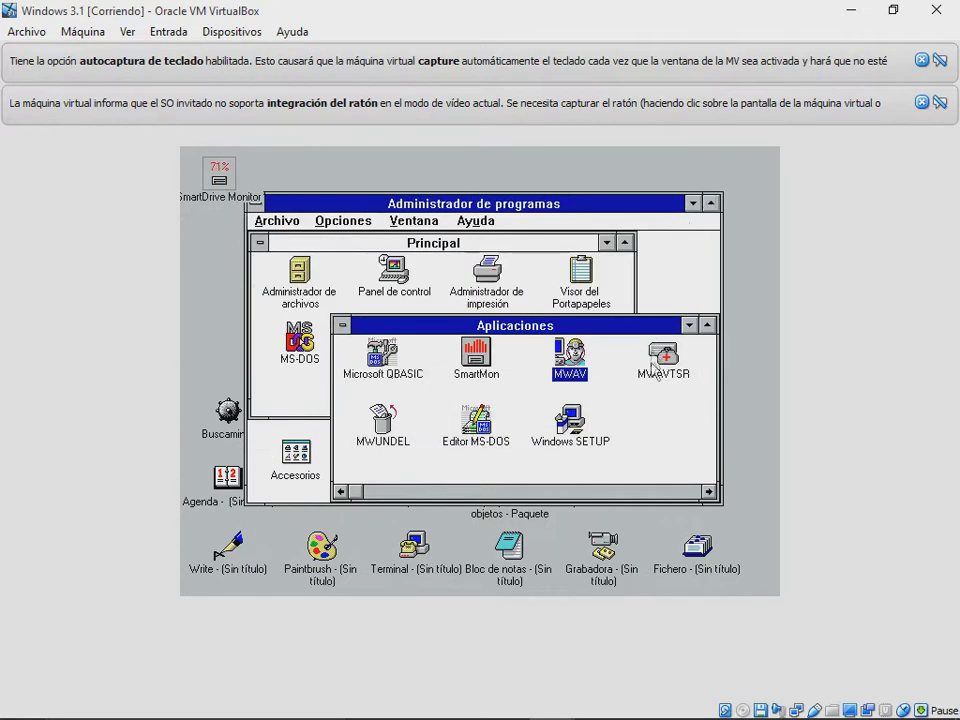
key("Right")
key("Return")
left_click(524, 291)
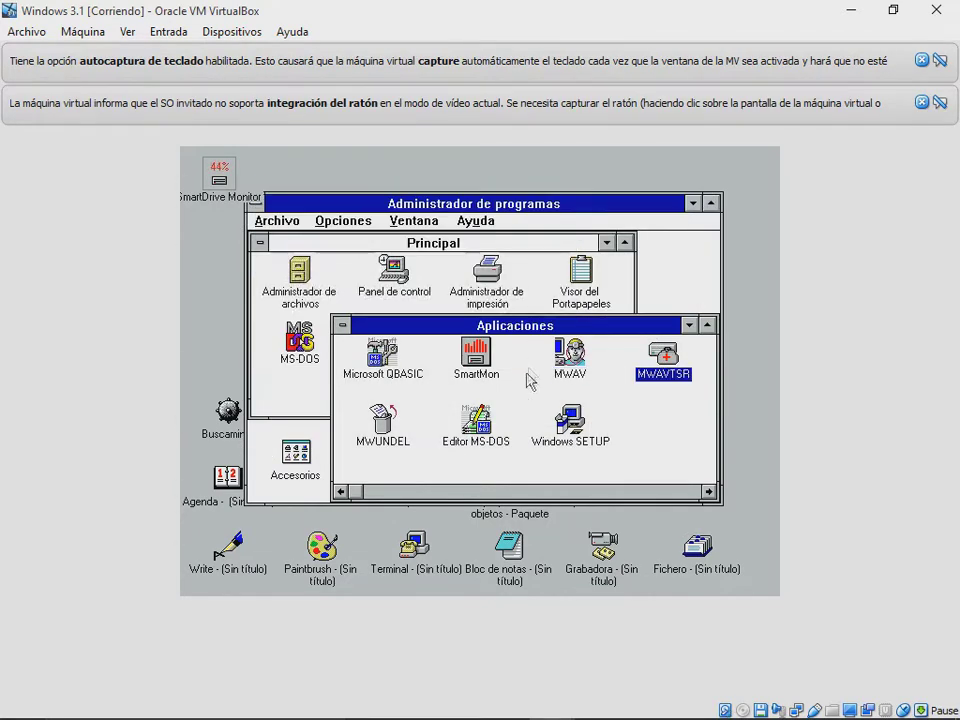
Step: Try Undelete, MS-DOS Editor and Windows Setup, minimize Aplicaciones, then open Panel de control and Administrador de impresión
double_click(382, 420)
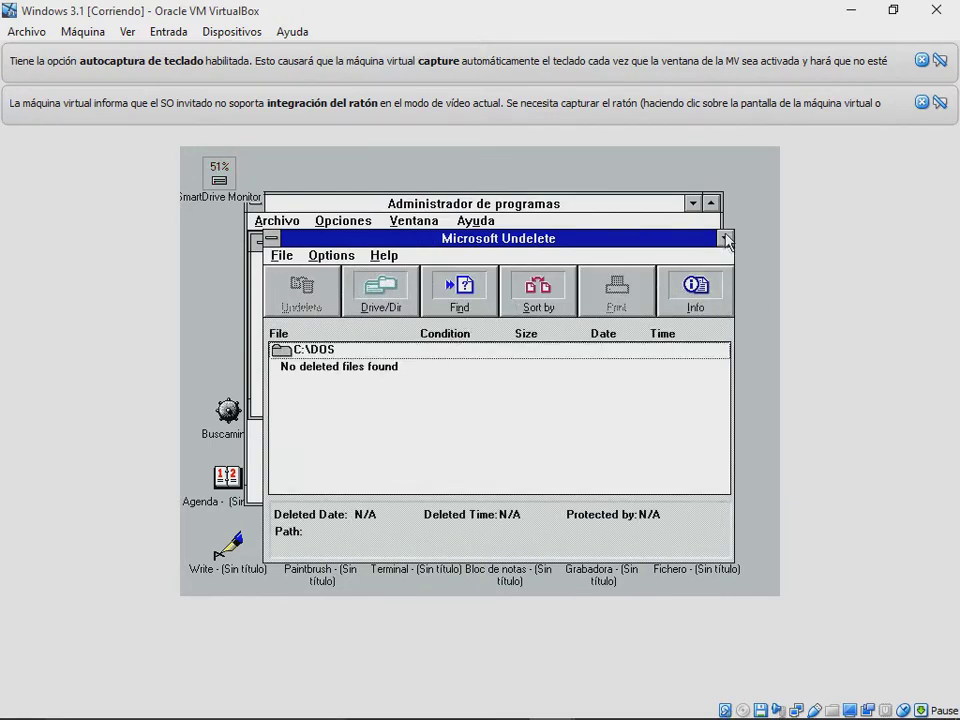
left_click(727, 238)
double_click(478, 410)
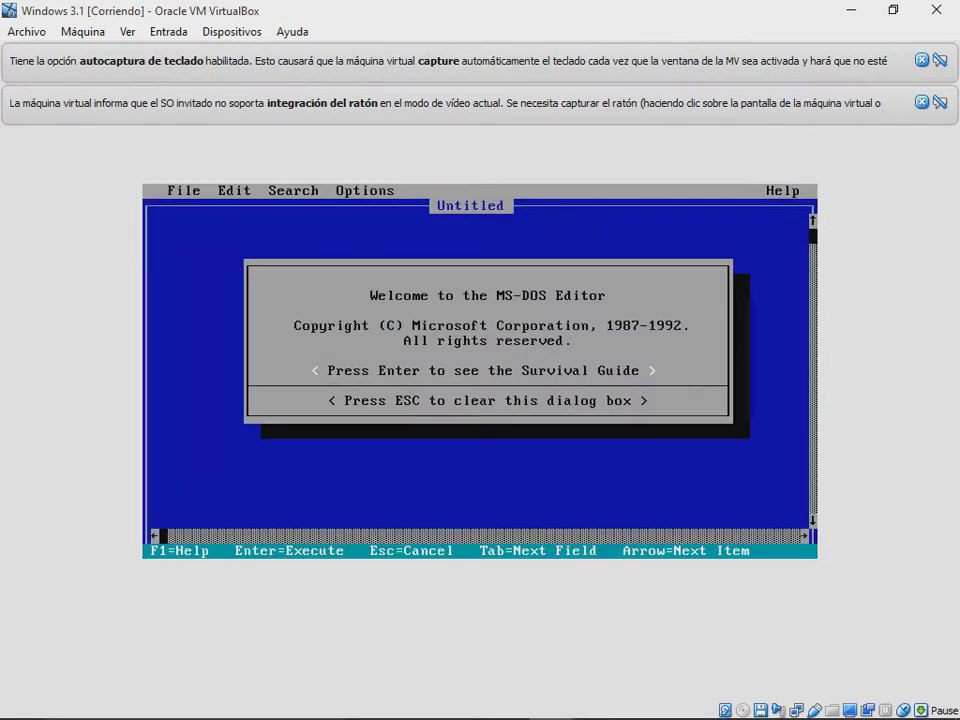
key("alt+Tab")
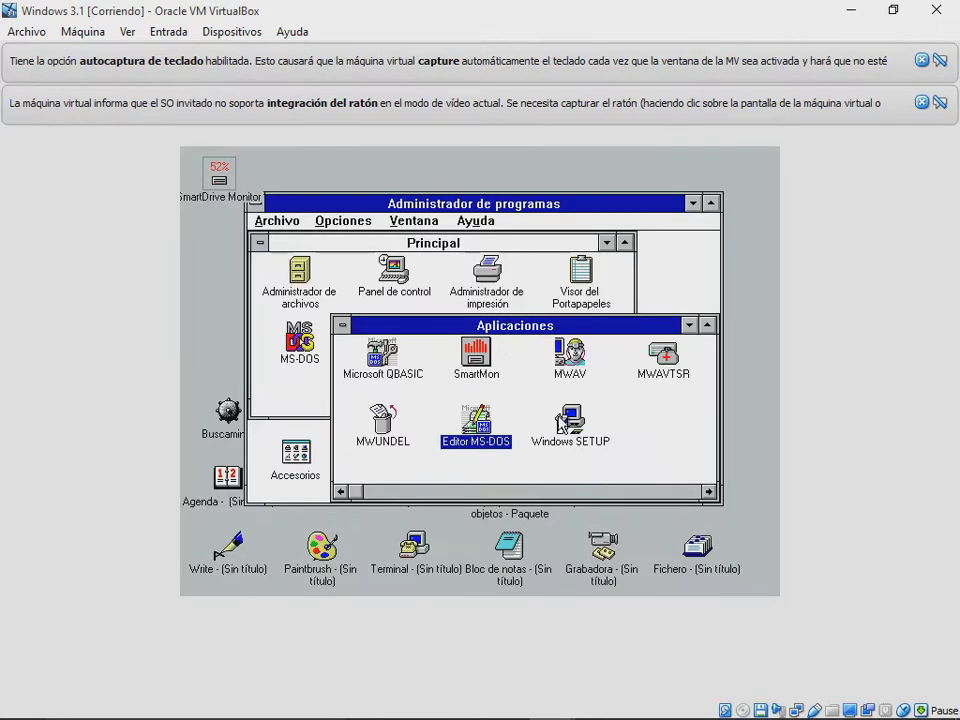
double_click(570, 420)
left_click(651, 270)
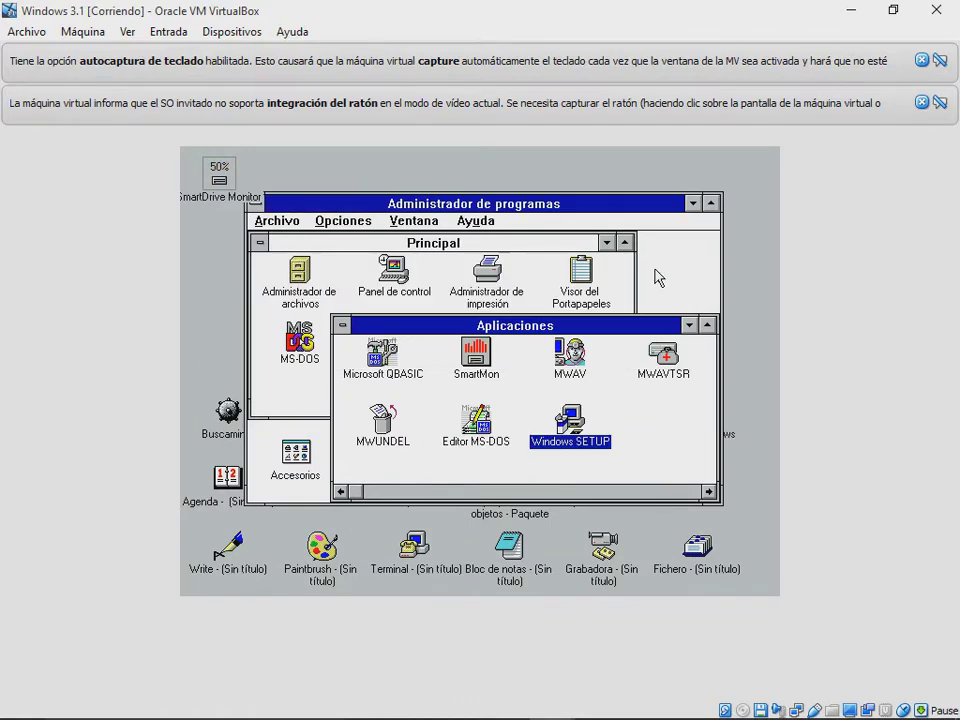
left_click(689, 325)
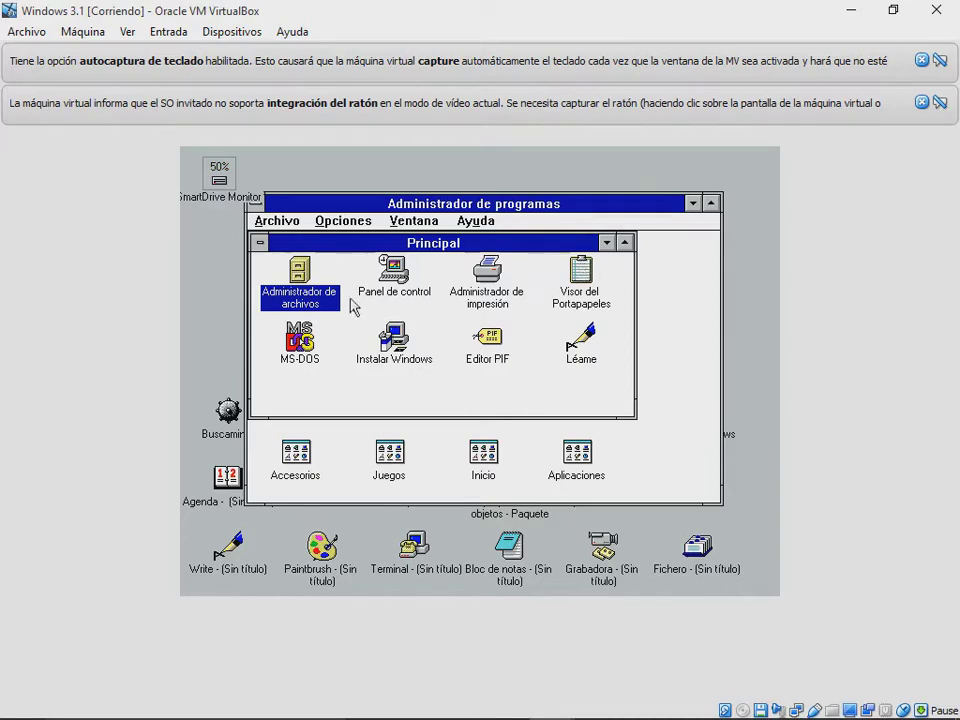
double_click(393, 268)
double_click(486, 269)
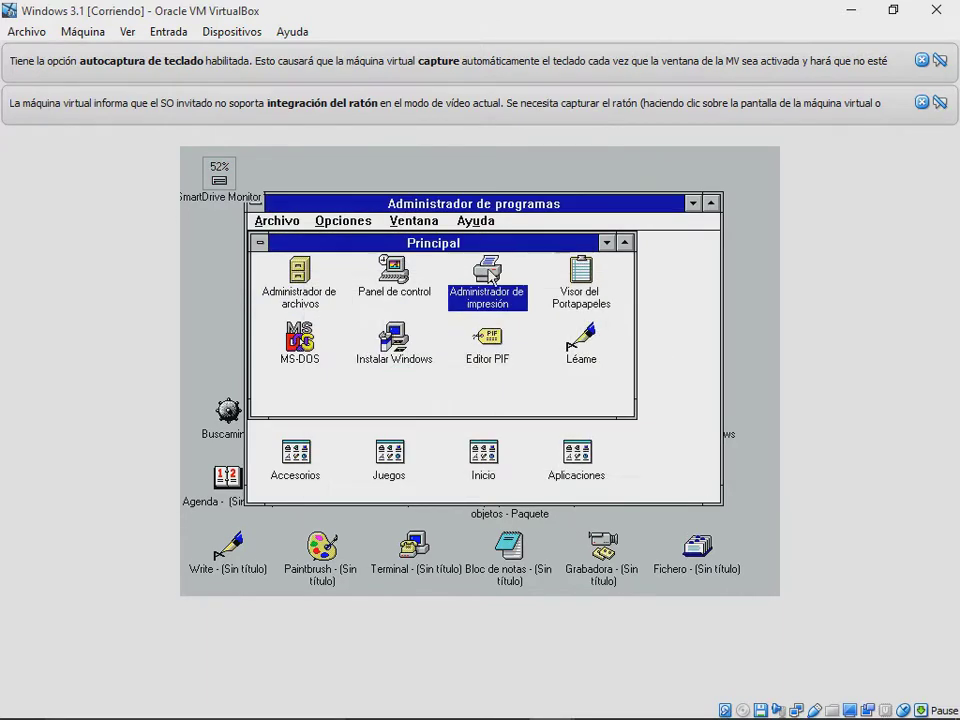
Step: Open Visor del Portapapeles and the Léame document, maximize LEAME.WRI, then minimize Write
double_click(590, 280)
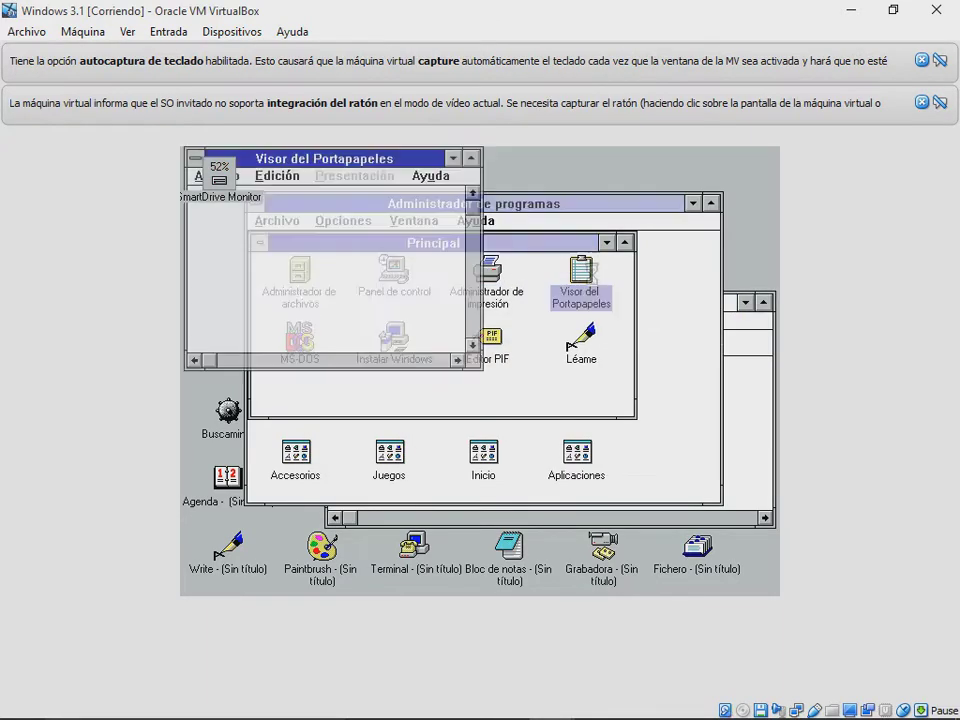
double_click(524, 345)
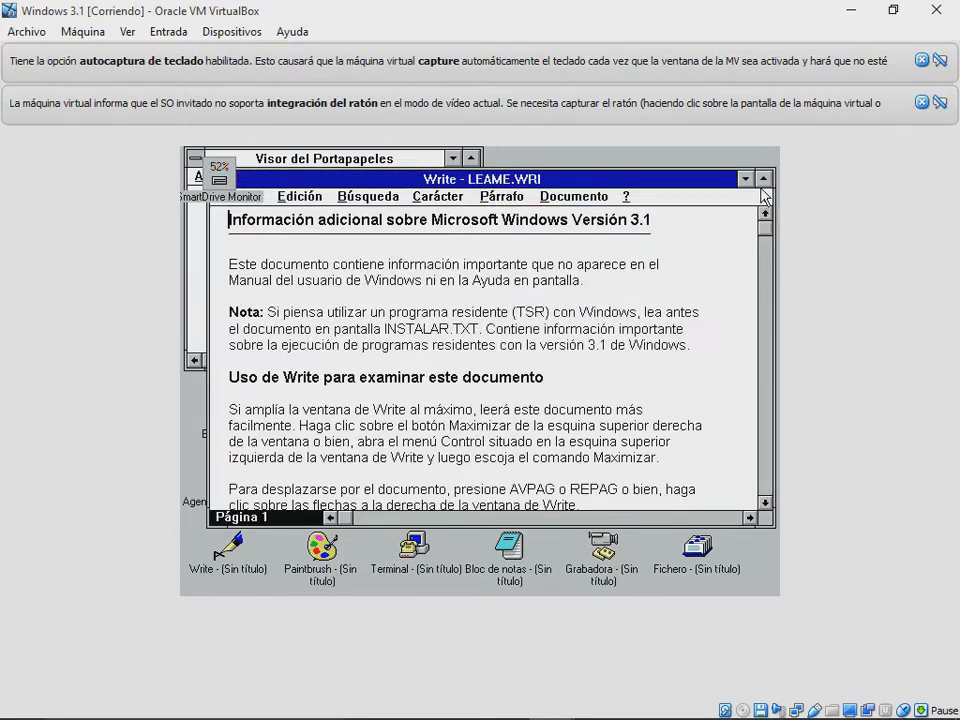
double_click(570, 179)
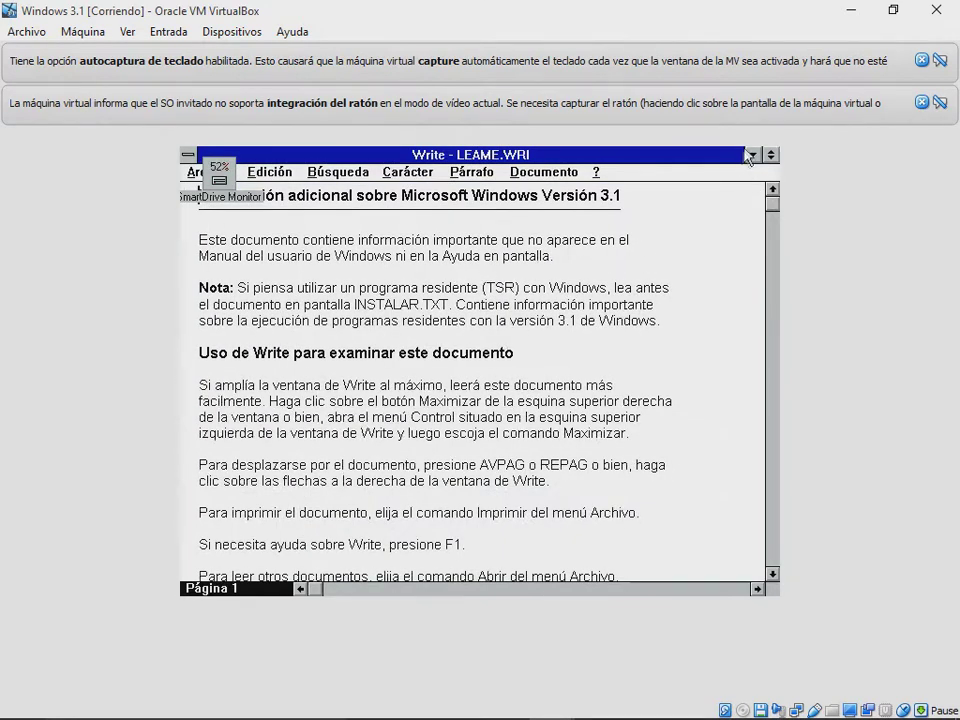
left_click(750, 155)
Step: Open and minimize Editor PIF, start Instalar Windows, then launch the full-screen MS-DOS prompt
double_click(468, 356)
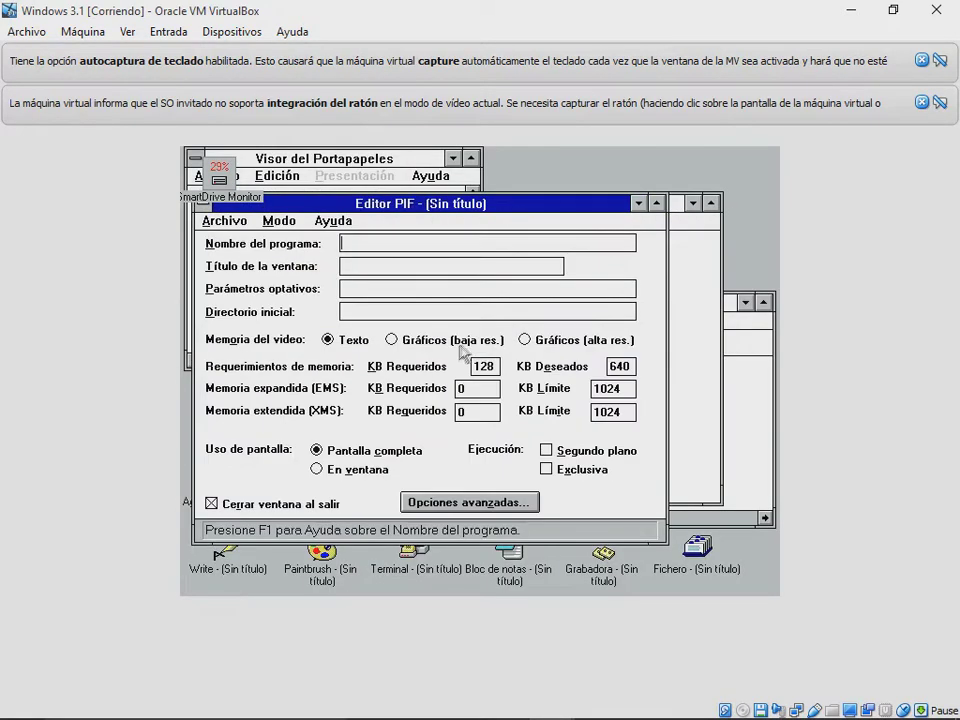
left_click(640, 204)
double_click(392, 336)
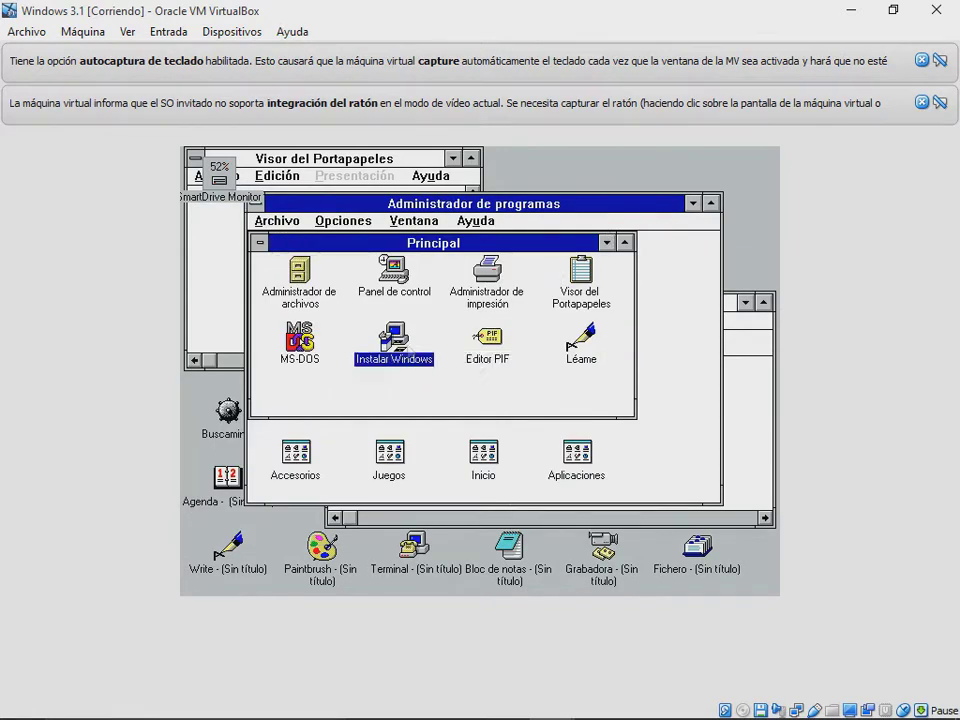
left_click(281, 350)
double_click(281, 350)
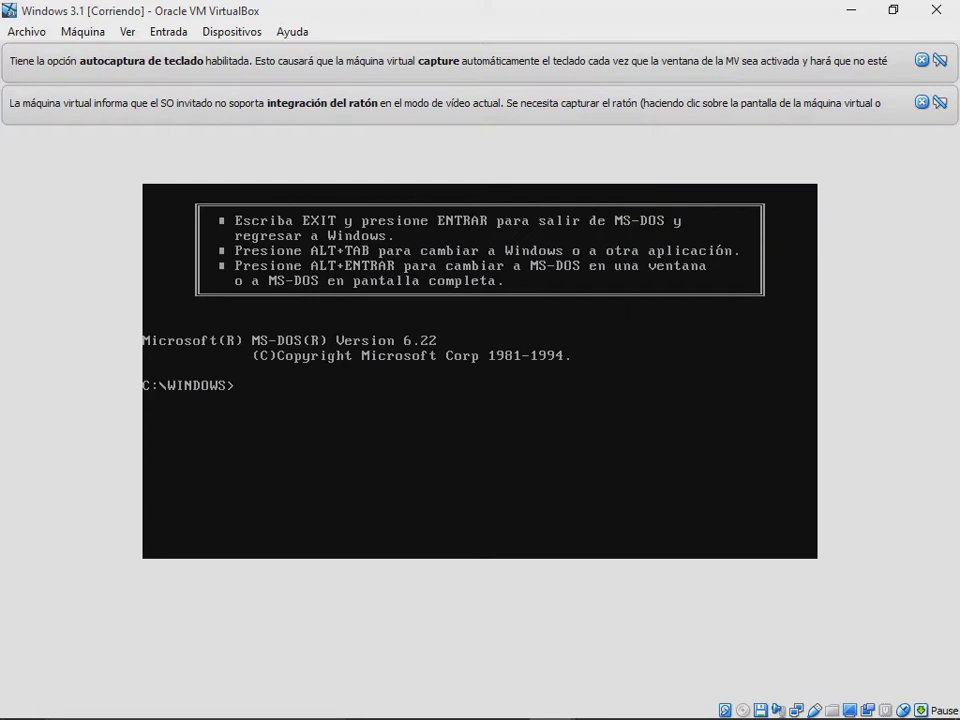
Step: Window the MS-DOS prompt with Alt+Enter and restore SmartDrive Monitor to show its cache statistics
key("alt+Return")
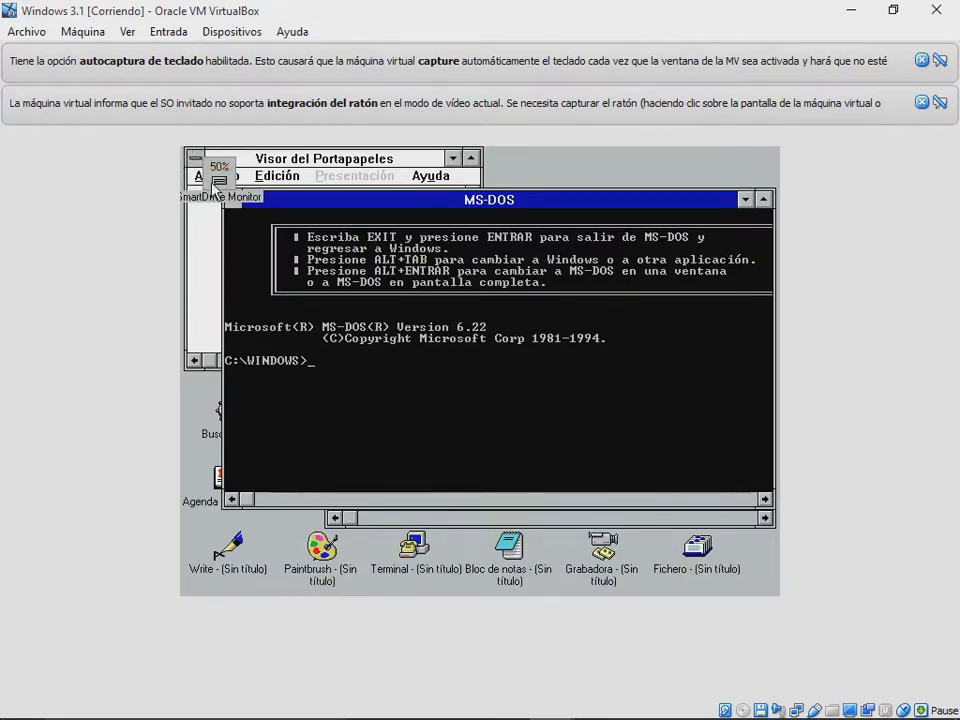
left_click(213, 182)
key("Return")
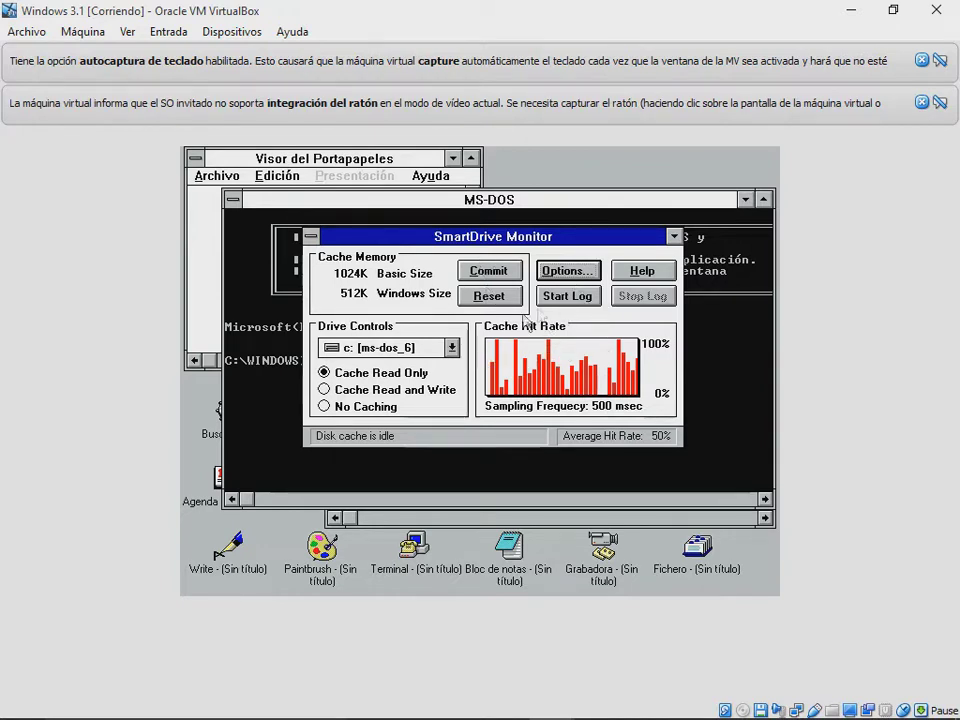
left_click(516, 548)
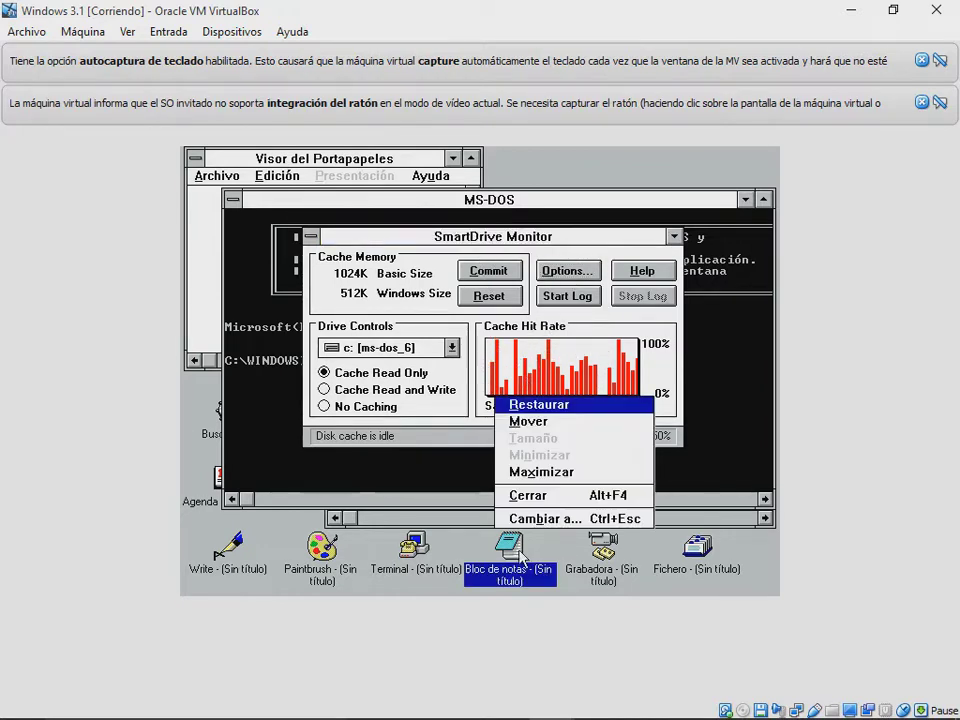
Step: Restore Bloc de notas, open Terminal and Paintbrush, and paint a short light-yellow stroke
left_click(518, 550)
double_click(420, 552)
double_click(320, 552)
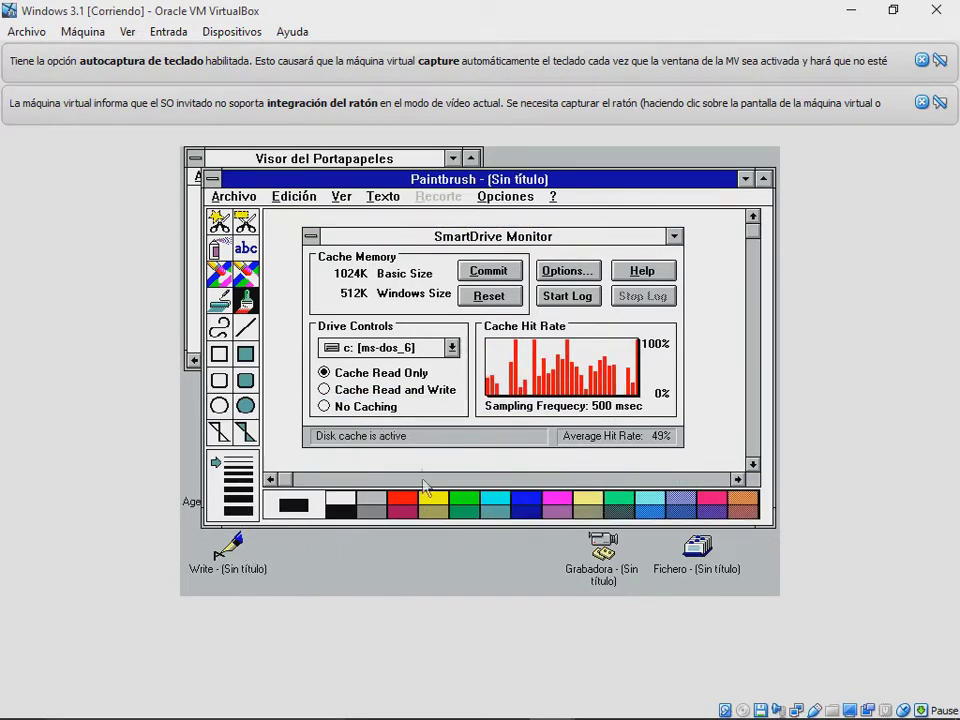
left_click(595, 499)
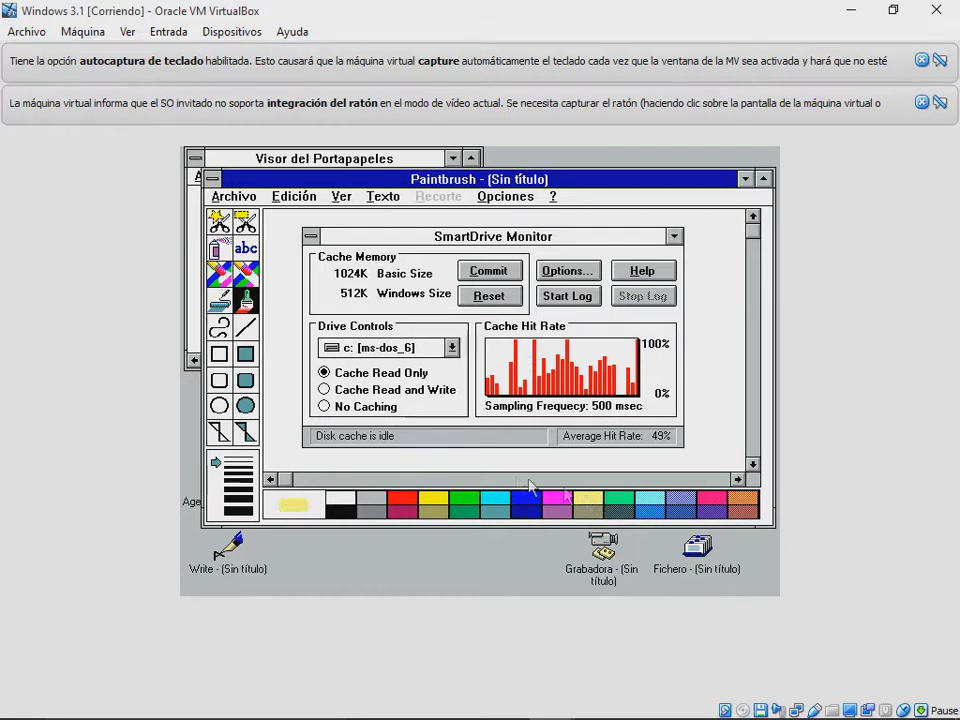
left_click_drag(473, 458, 440, 447)
left_click(245, 248)
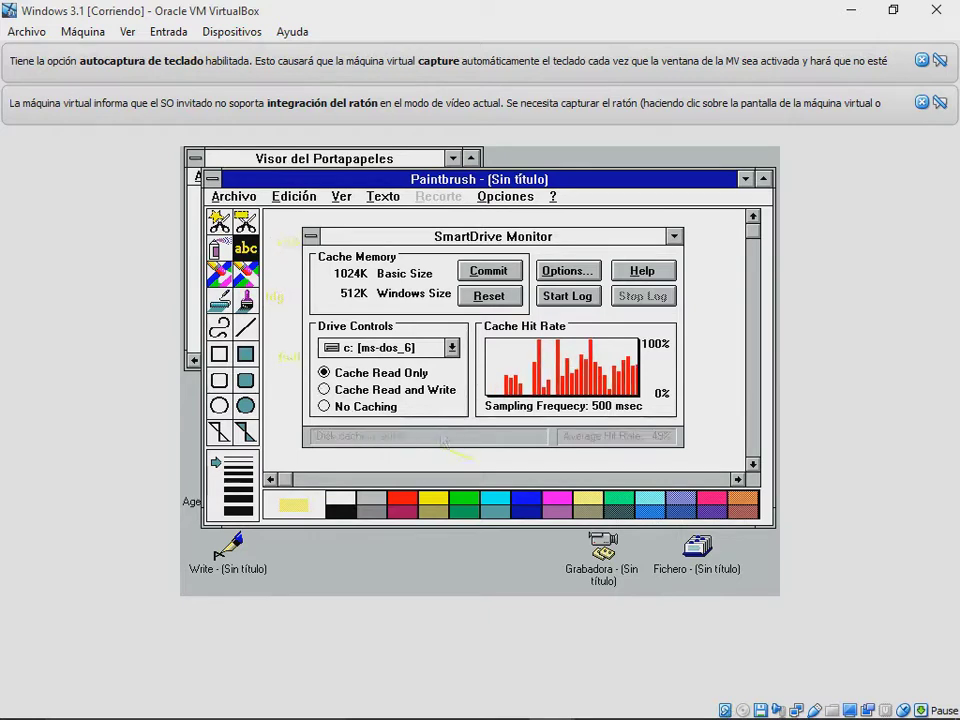
Step: Draw a green rectangle outline, two filled green rectangles, and a filled magenta bar
left_click(474, 502)
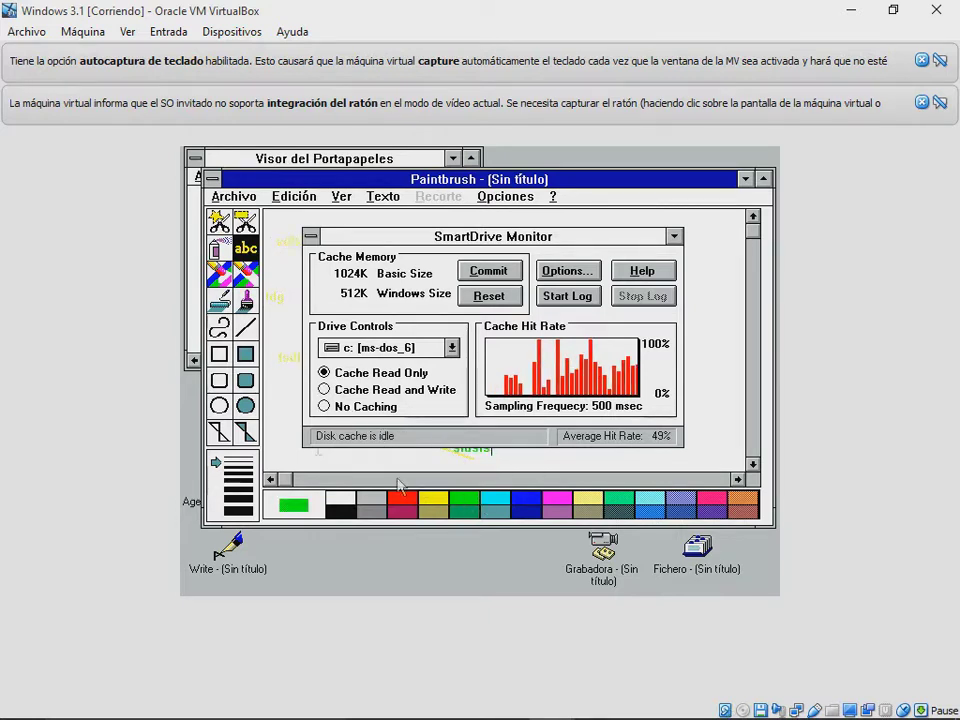
left_click(219, 353)
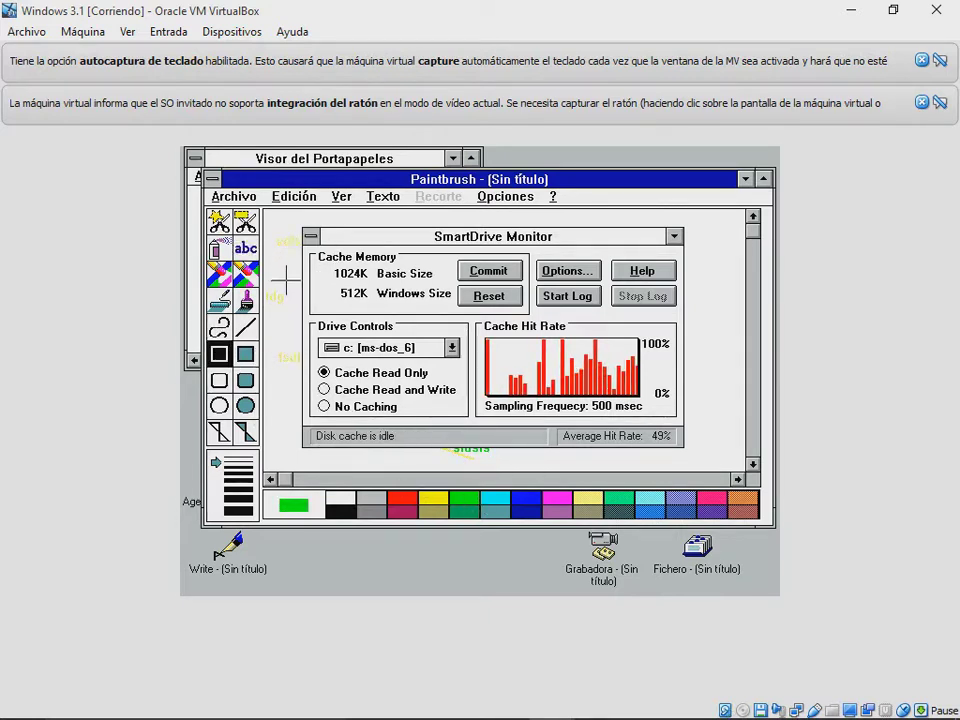
left_click_drag(287, 282, 369, 374)
left_click(245, 354)
left_click_drag(284, 410, 372, 467)
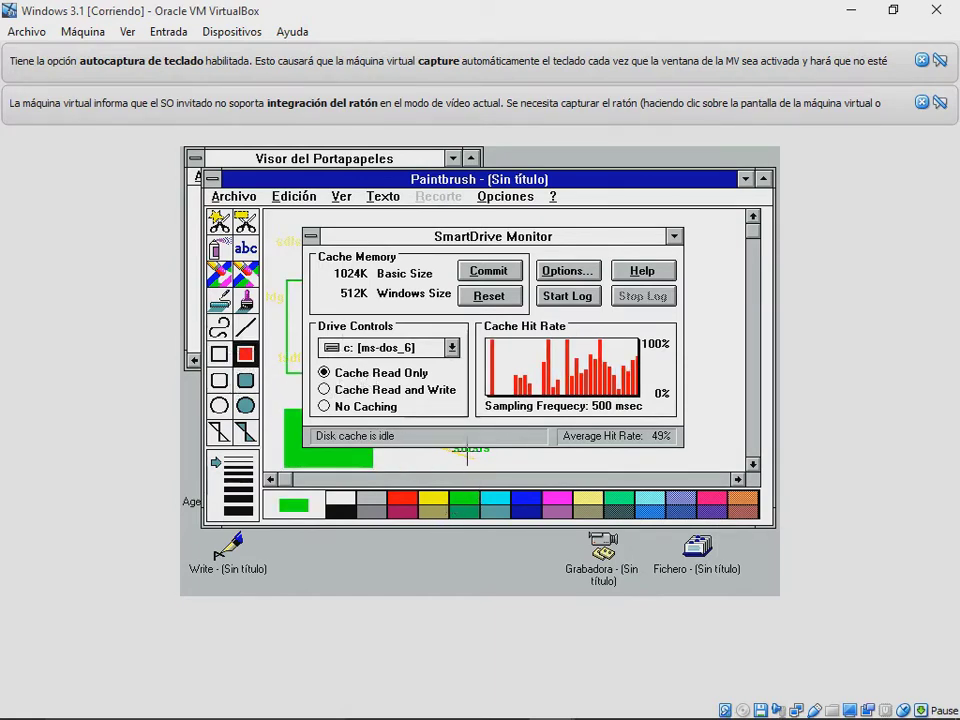
left_click_drag(728, 258, 548, 445)
left_click(548, 498)
left_click_drag(418, 447, 480, 312)
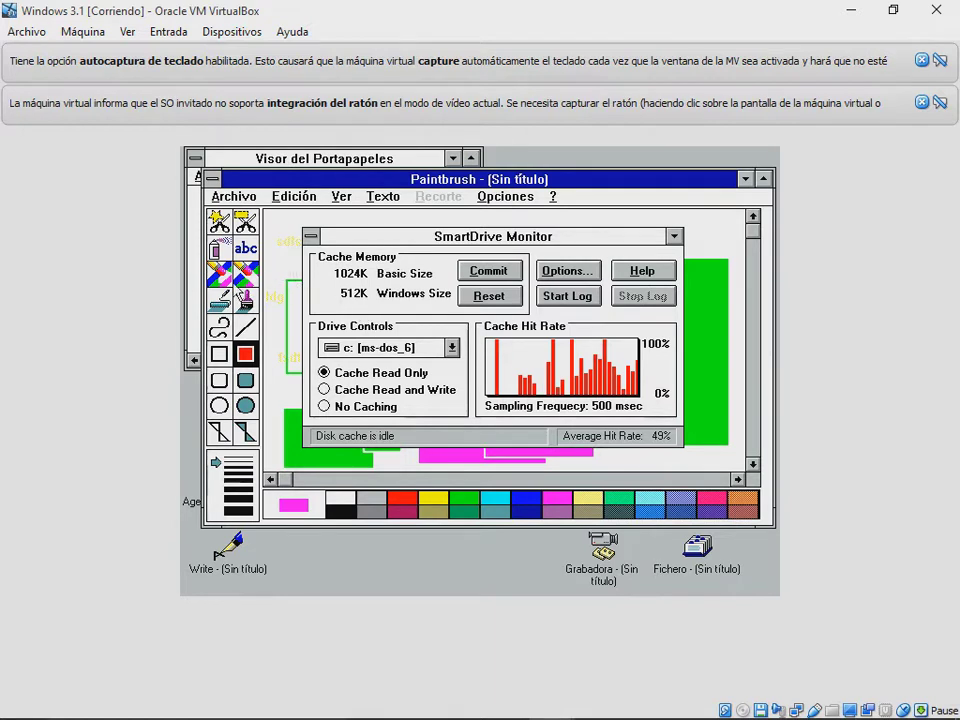
Step: Make rectangular and free-form cut-out selections, then cut and move a piece of the green area
left_click(245, 221)
left_click_drag(307, 221, 372, 300)
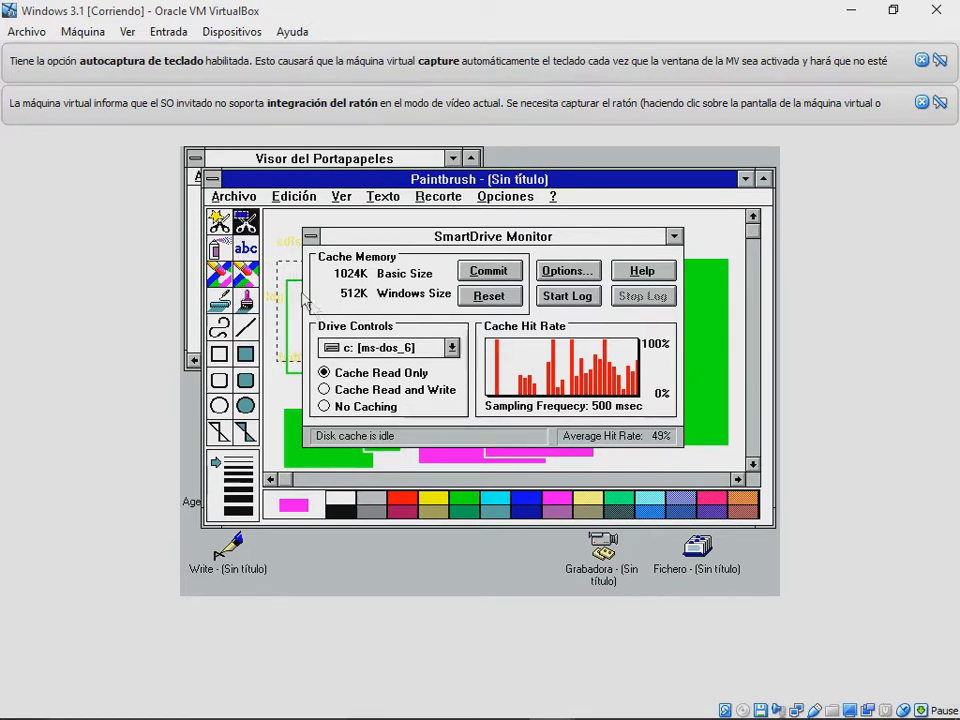
left_click(219, 221)
left_click_drag(268, 295, 315, 450)
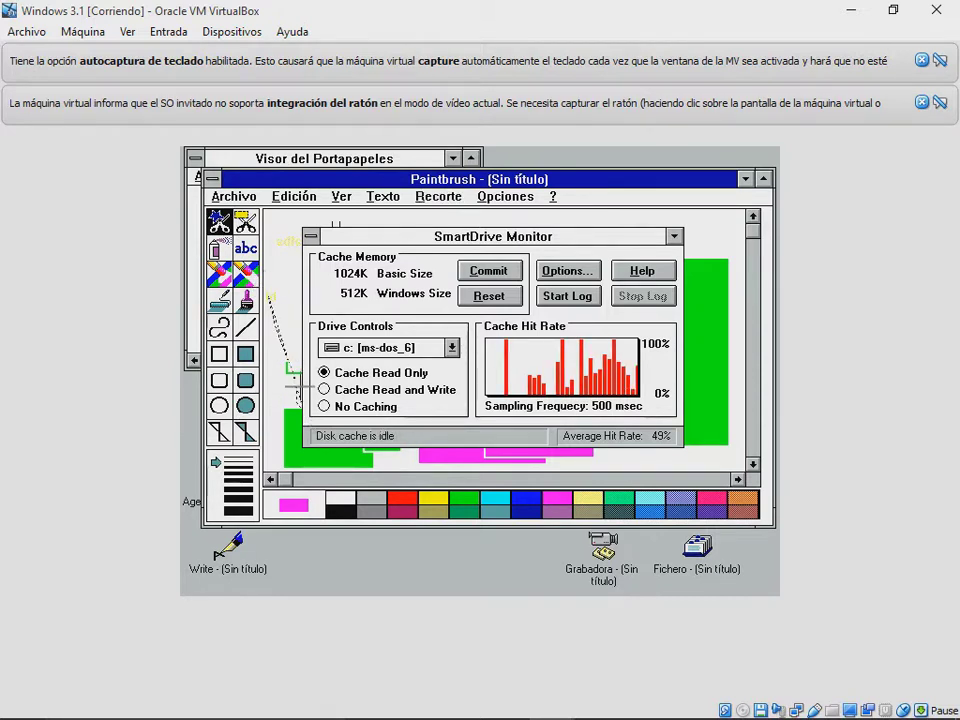
left_click(710, 303)
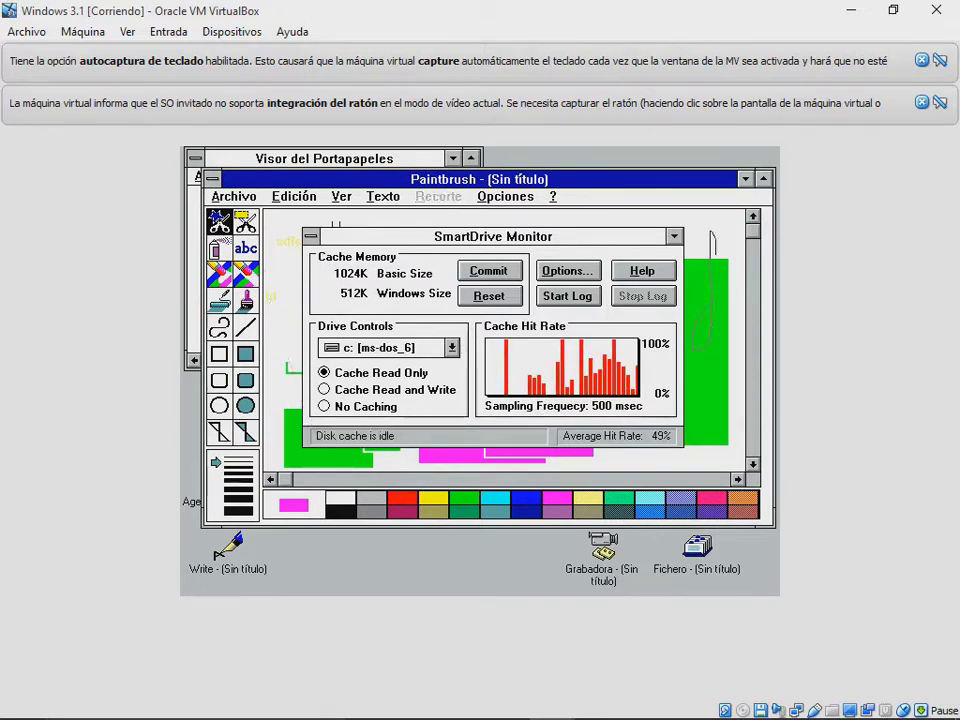
mouse_move(700, 240)
left_mouse_down()
mouse_move(714, 289)
mouse_move(694, 274)
left_mouse_up()
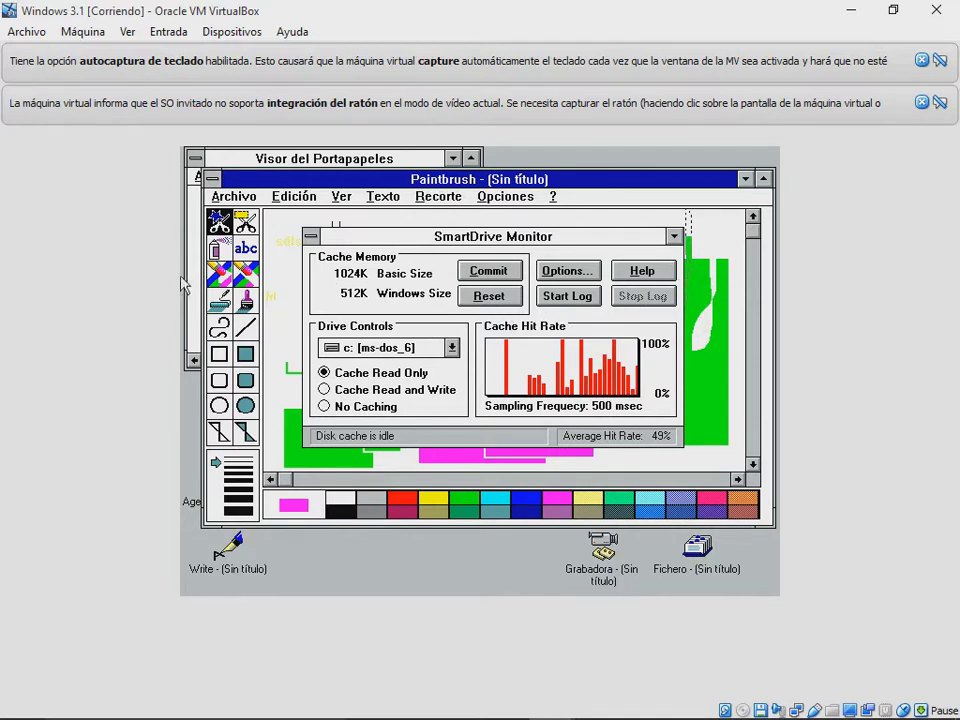
Step: Fill the bottom-left green rectangle with magenta, then minimize SmartDrive Monitor and Paintbrush
left_click(219, 298)
left_click(330, 445)
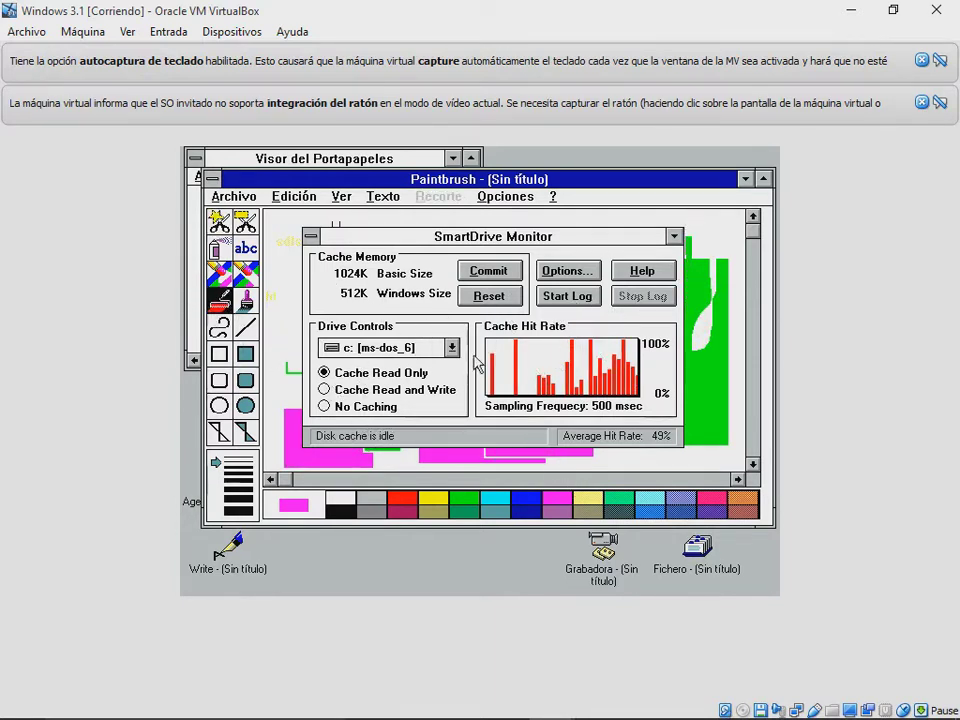
left_click(672, 237)
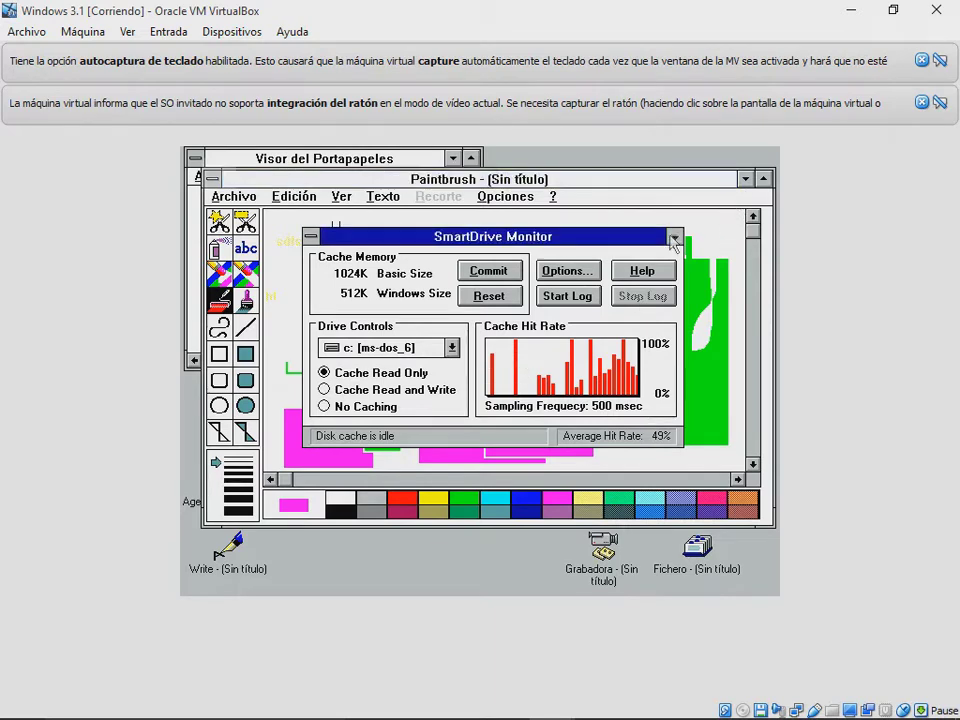
left_click(745, 178)
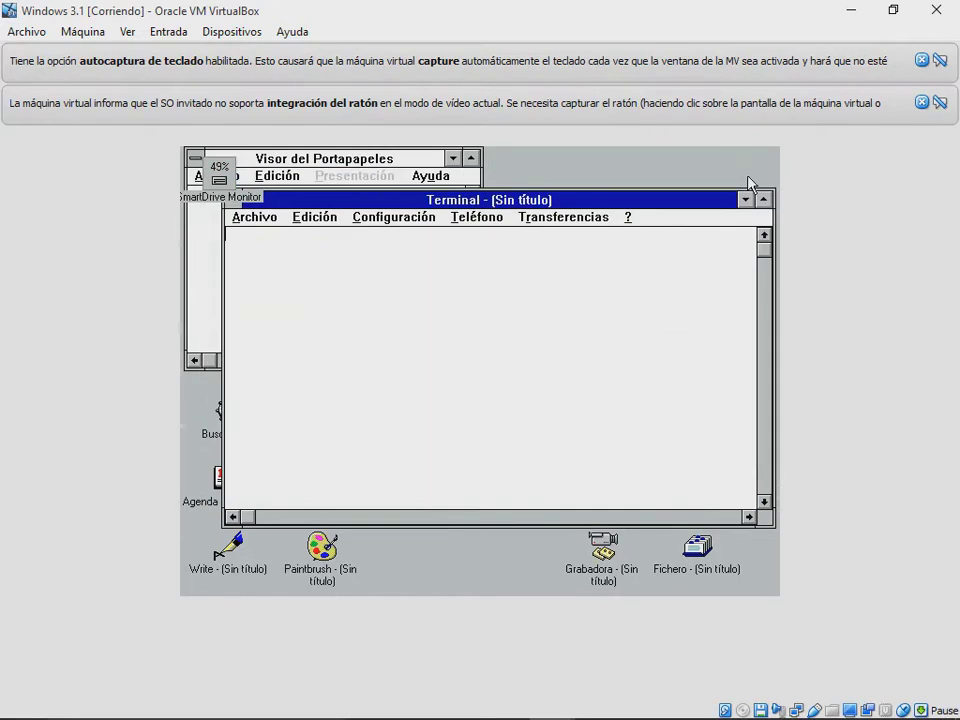
Step: Minimize Terminal and reposition the SmartDrive Monitor icon, leaving it minimized
left_click(744, 198)
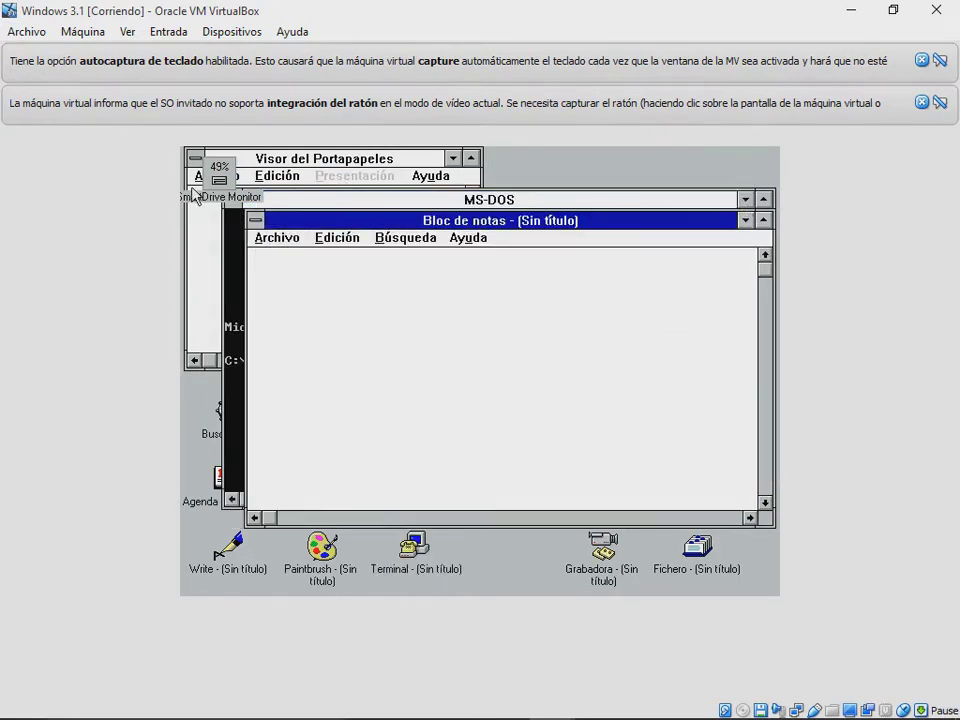
left_click_drag(236, 174, 490, 285)
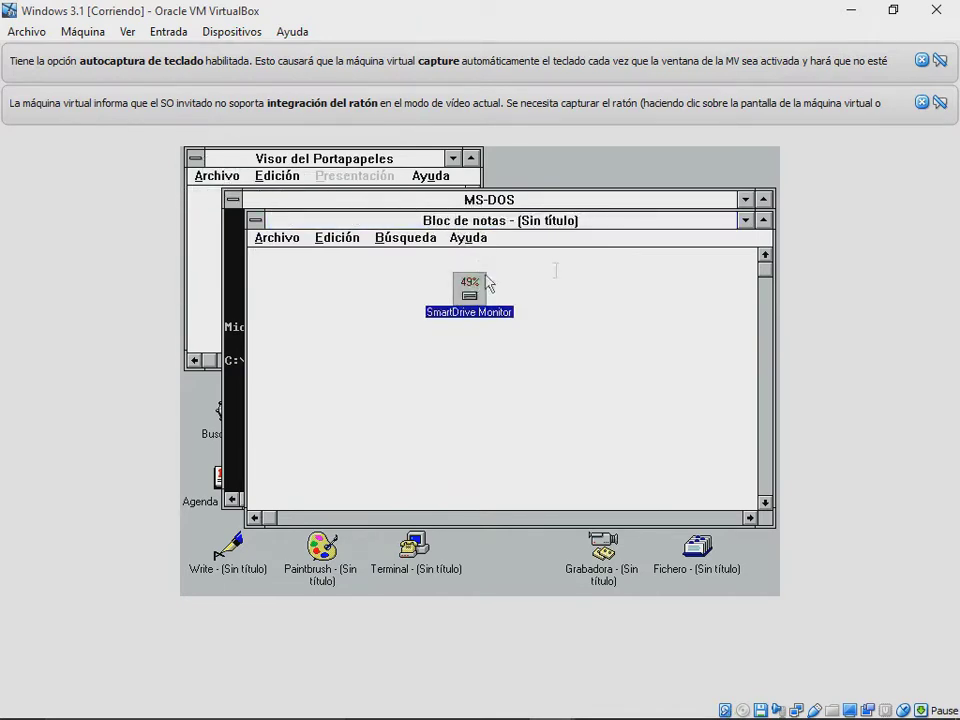
double_click(470, 297)
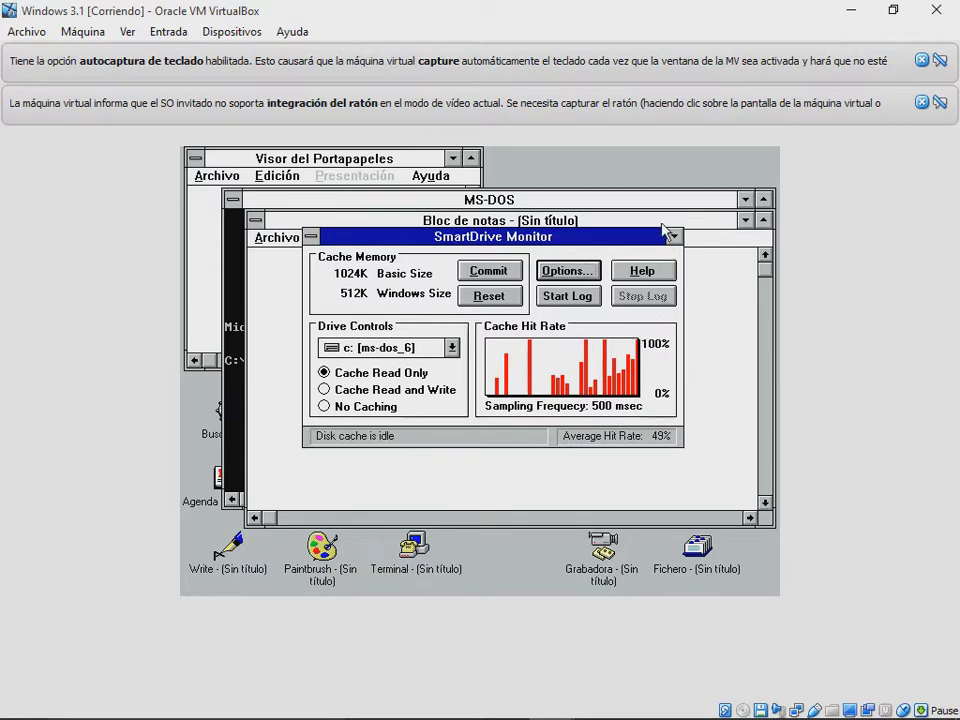
left_click(674, 236)
Step: Minimize the clipboard viewer, move the MS-DOS window up, and request closing the VM
left_click(320, 175)
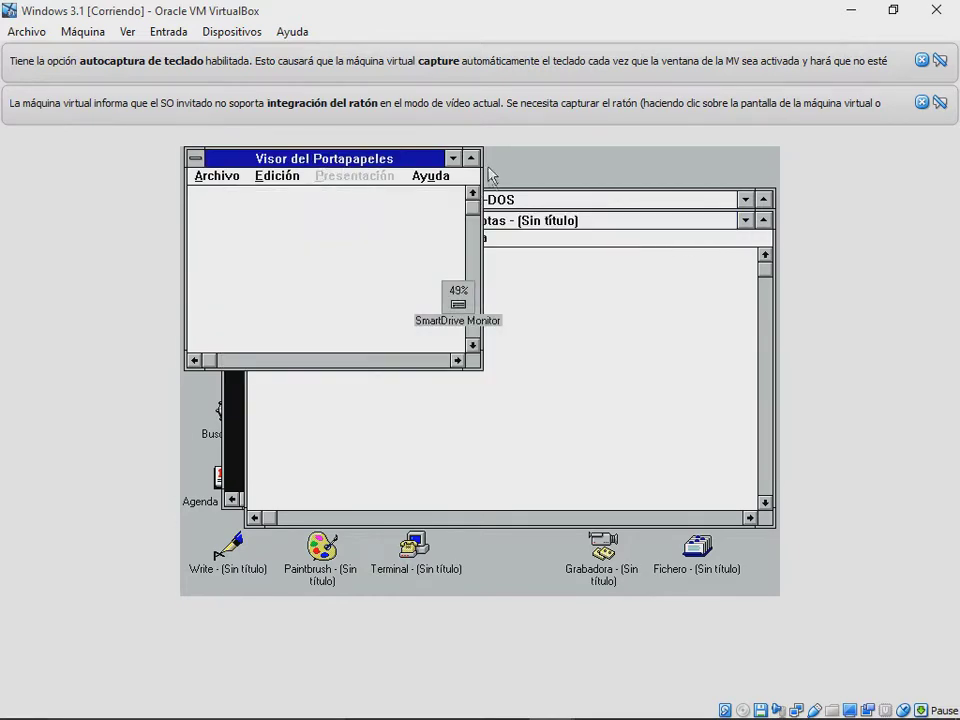
left_click(470, 158)
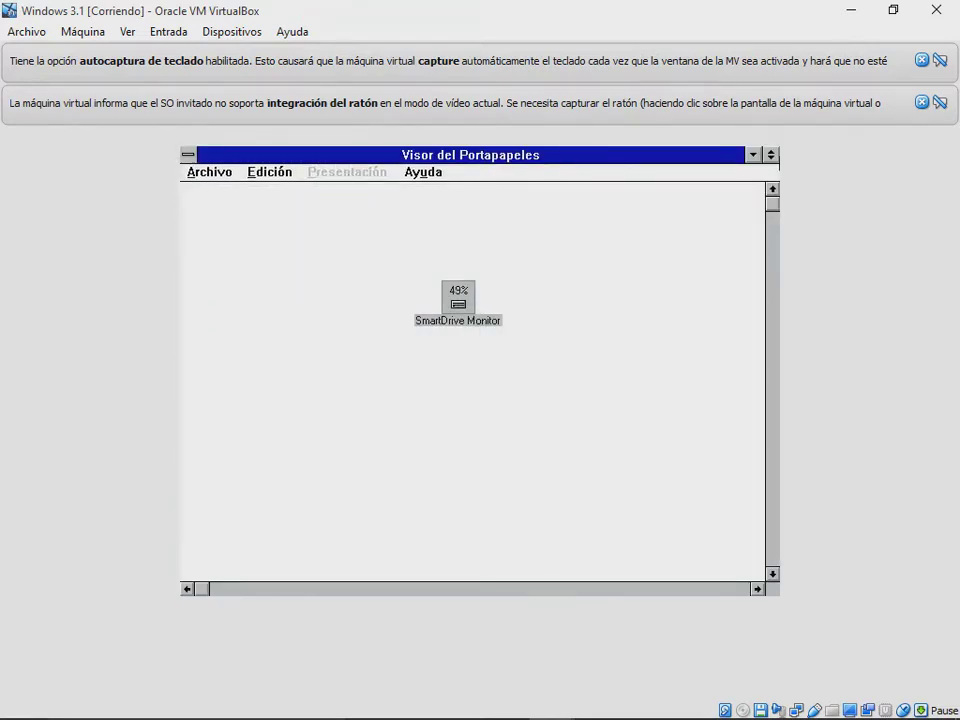
left_click(755, 154)
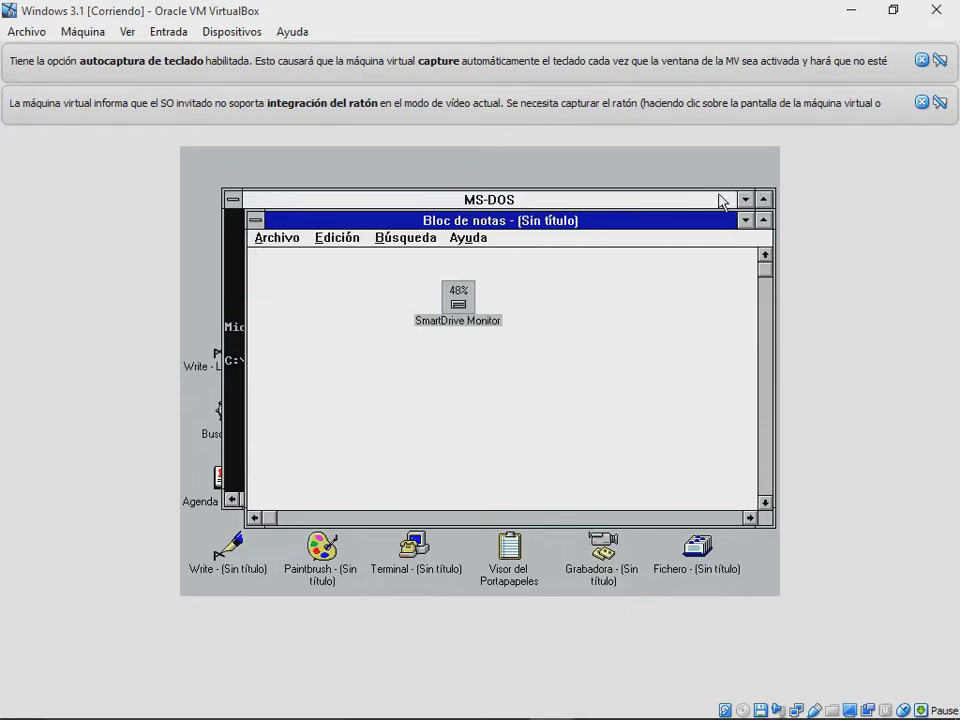
left_click_drag(722, 201, 696, 186)
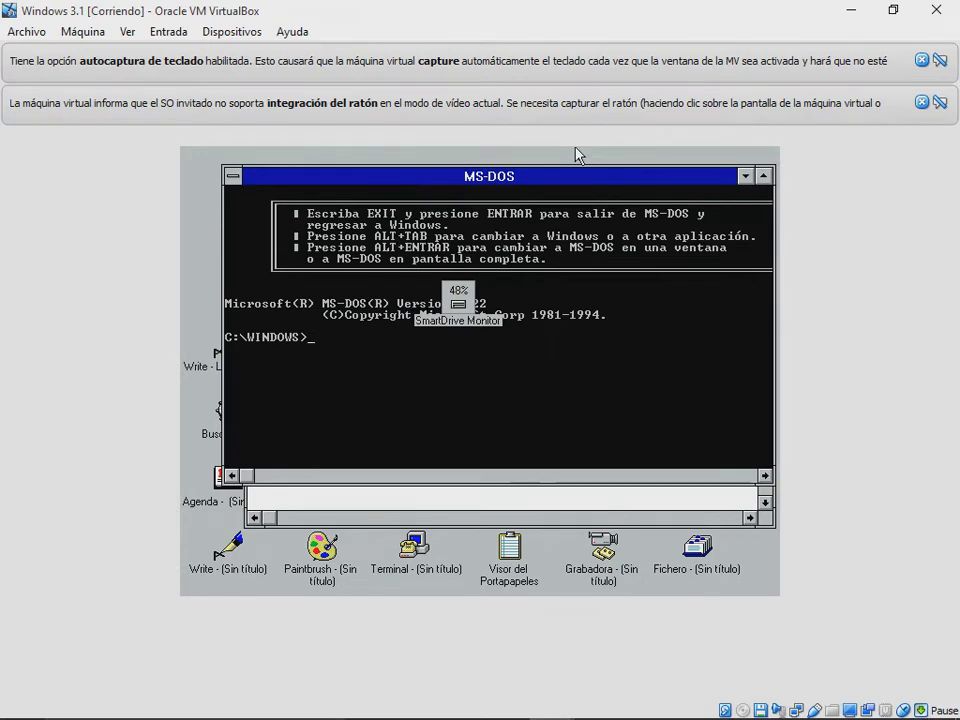
key("ctrl+q")
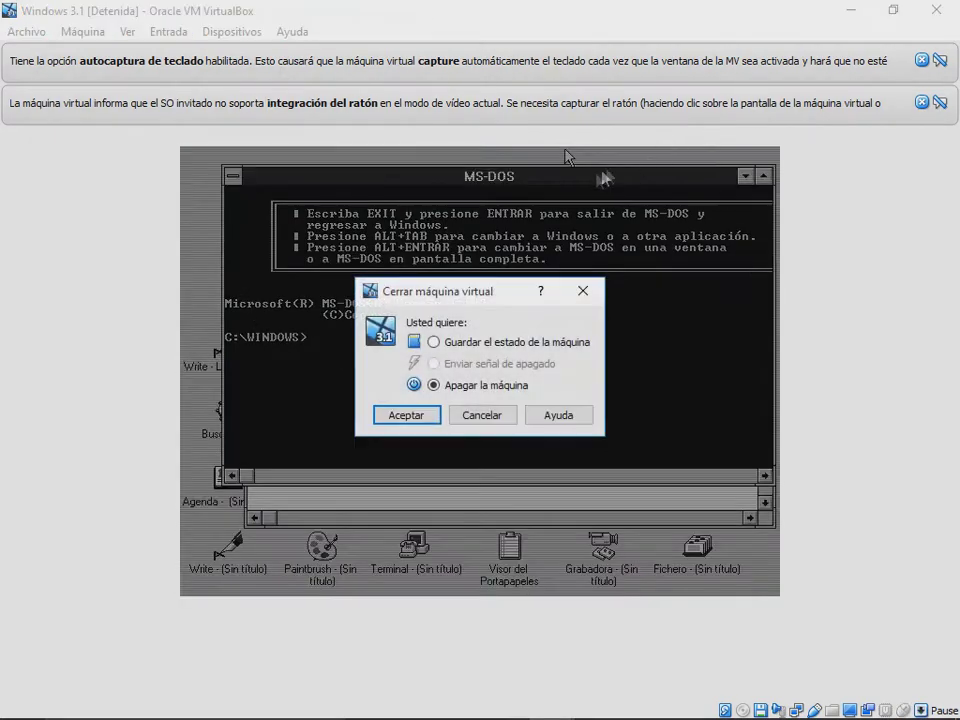
Step: Power off the VM, adjust the Memoria base slider under Sistema > Placa base, and save
left_click(428, 416)
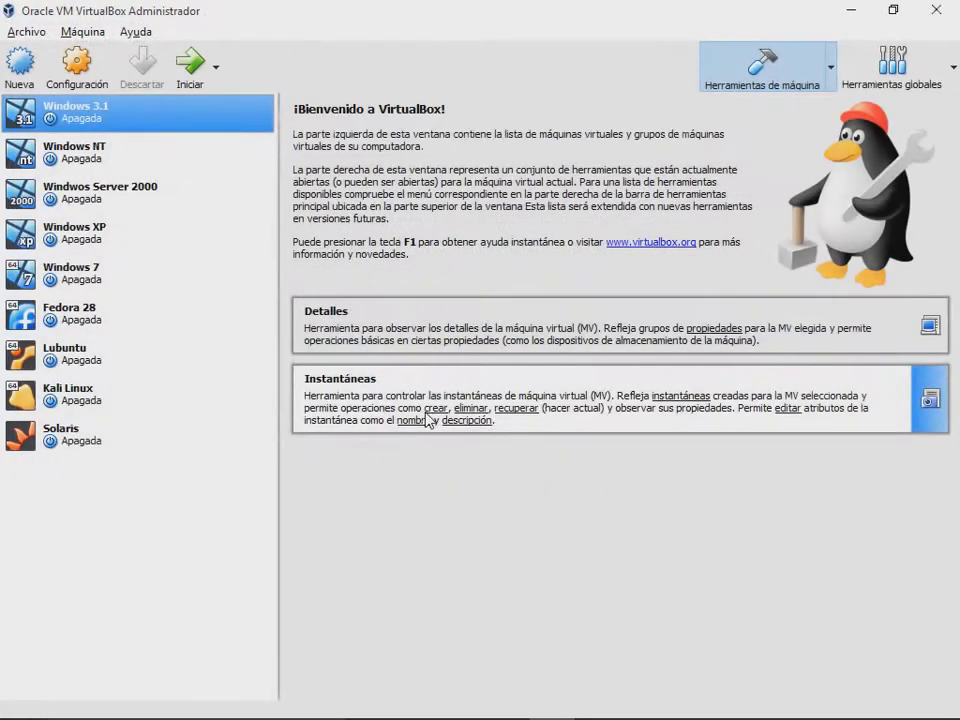
left_click(77, 68)
left_click(232, 218)
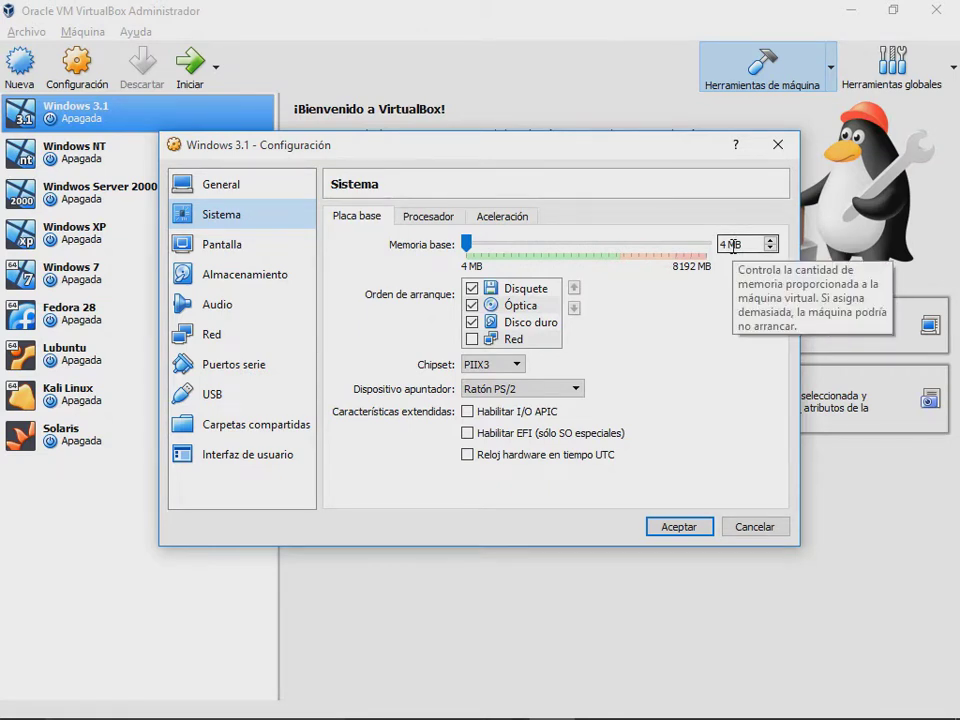
left_click(727, 242)
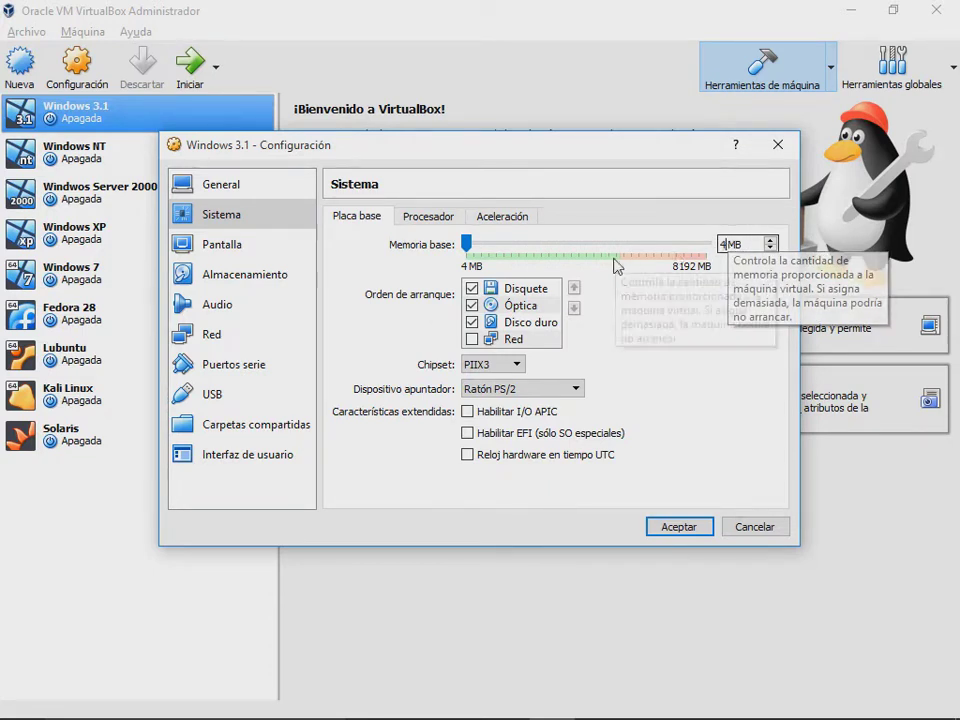
left_click_drag(470, 246, 624, 245)
left_click(678, 528)
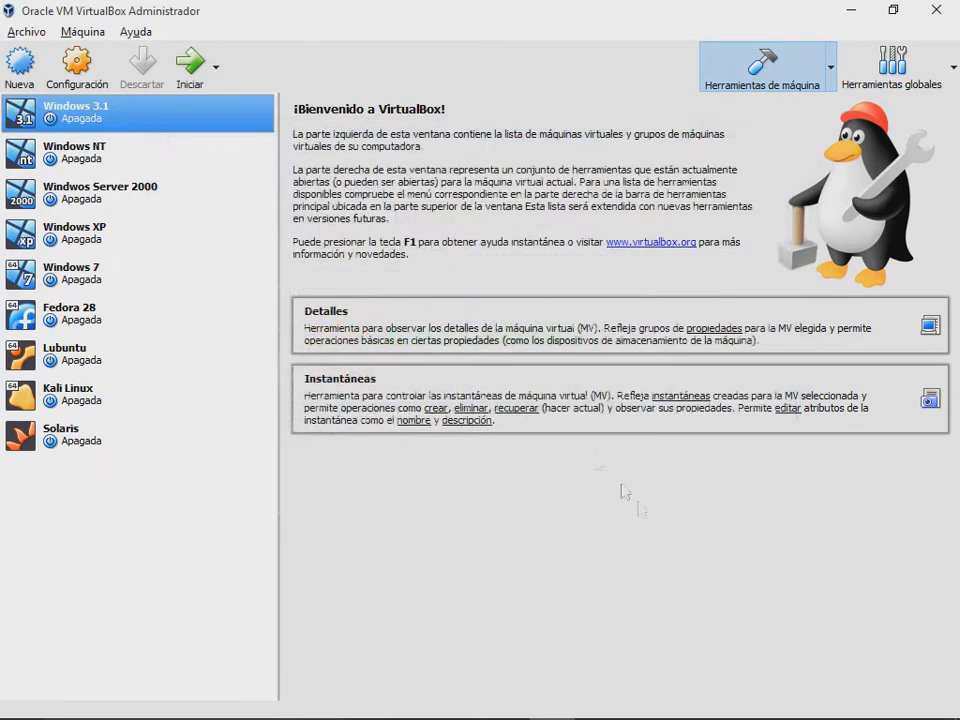
Step: Start the Windows 3.1 VM, launch SmartDrive Monitor from Aplicaciones, and move it up-left
left_click(195, 66)
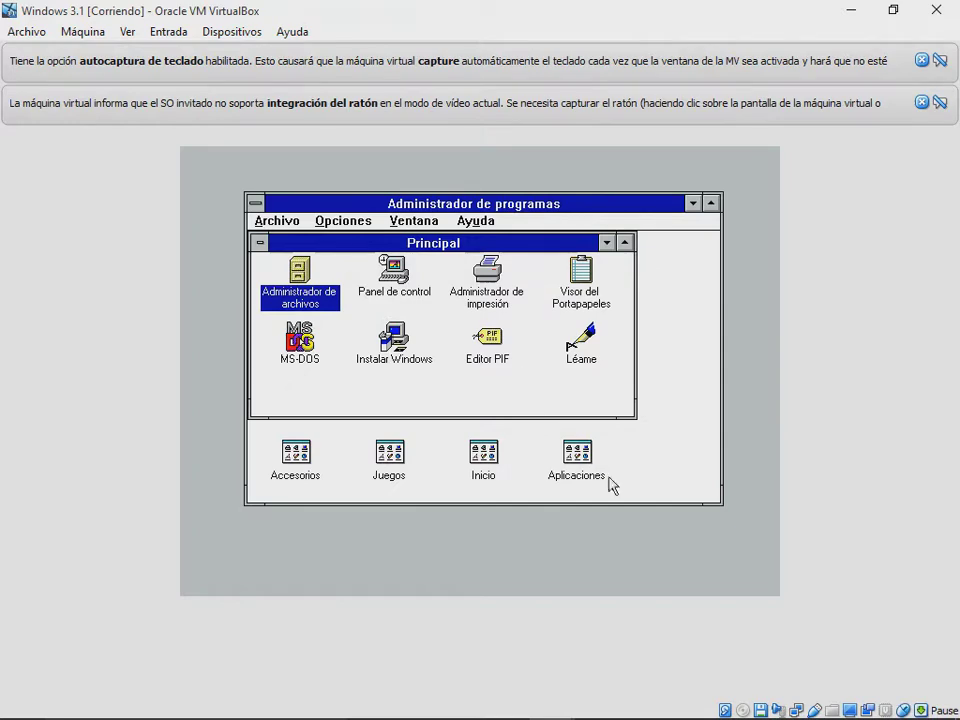
double_click(580, 472)
double_click(476, 352)
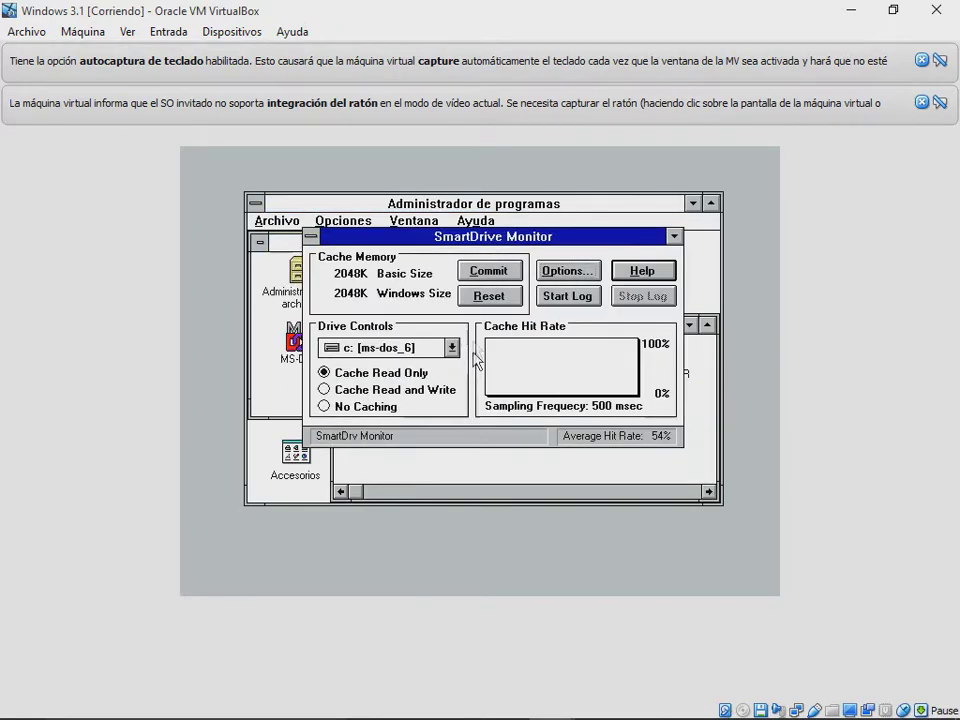
left_click_drag(505, 238, 393, 168)
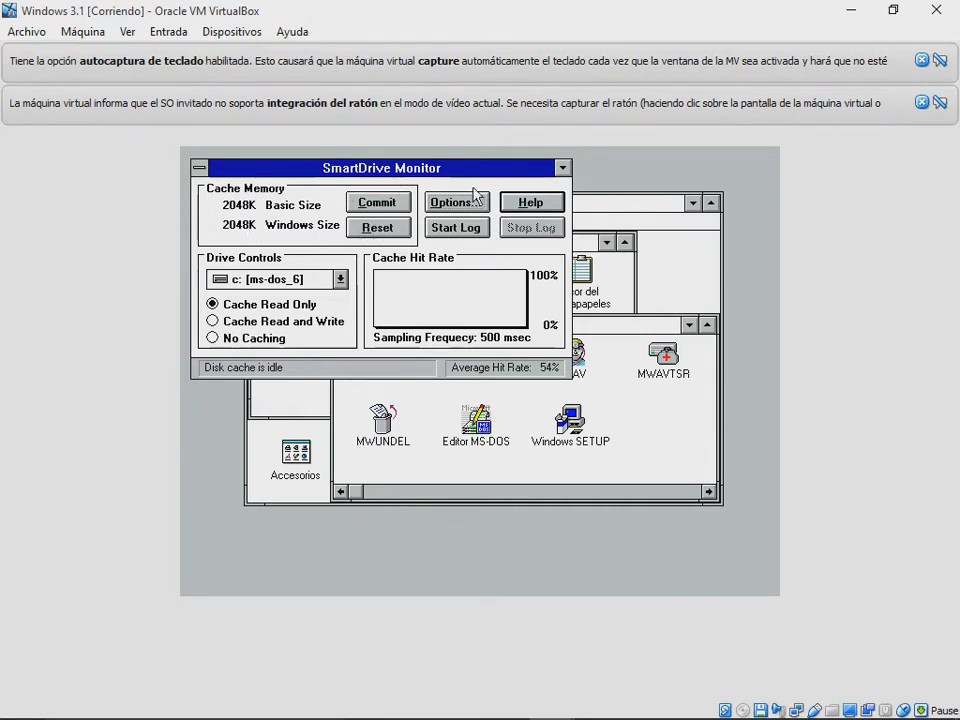
Step: Launch MS-DOS Editor, Microsoft Undelete and MWAVTSR, then move SmartDrive Monitor and relaunch SmartMon
double_click(476, 425)
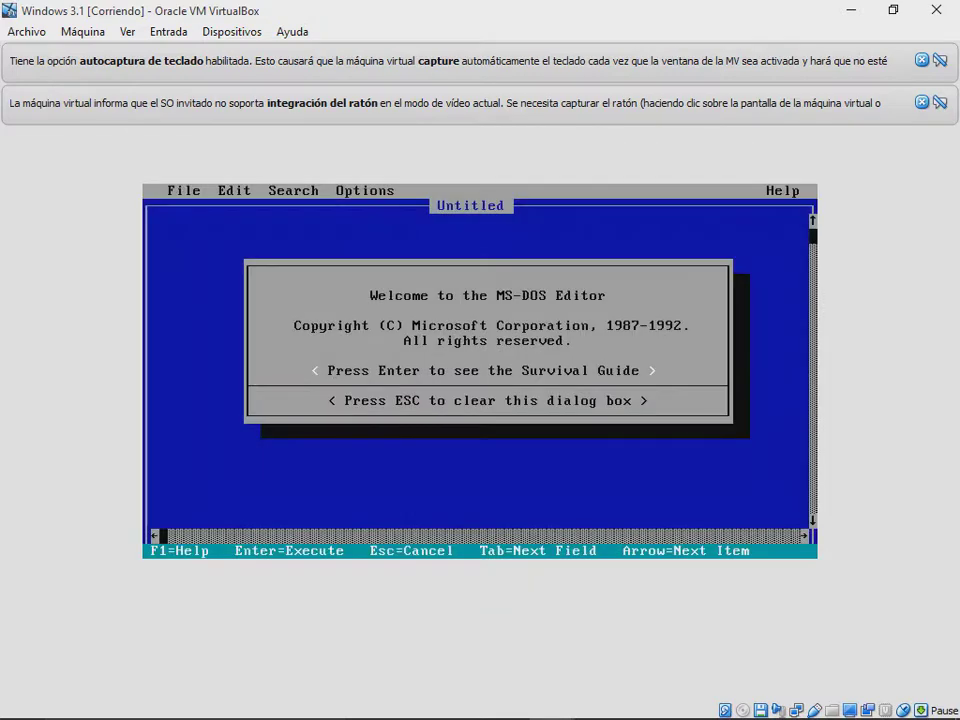
key("alt+Tab")
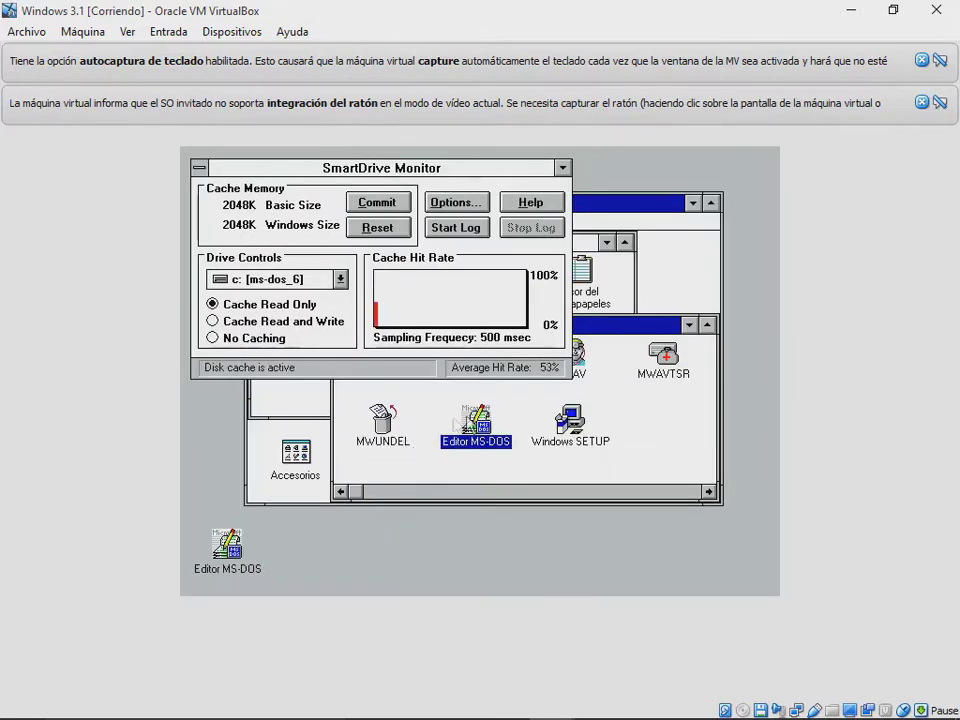
double_click(403, 427)
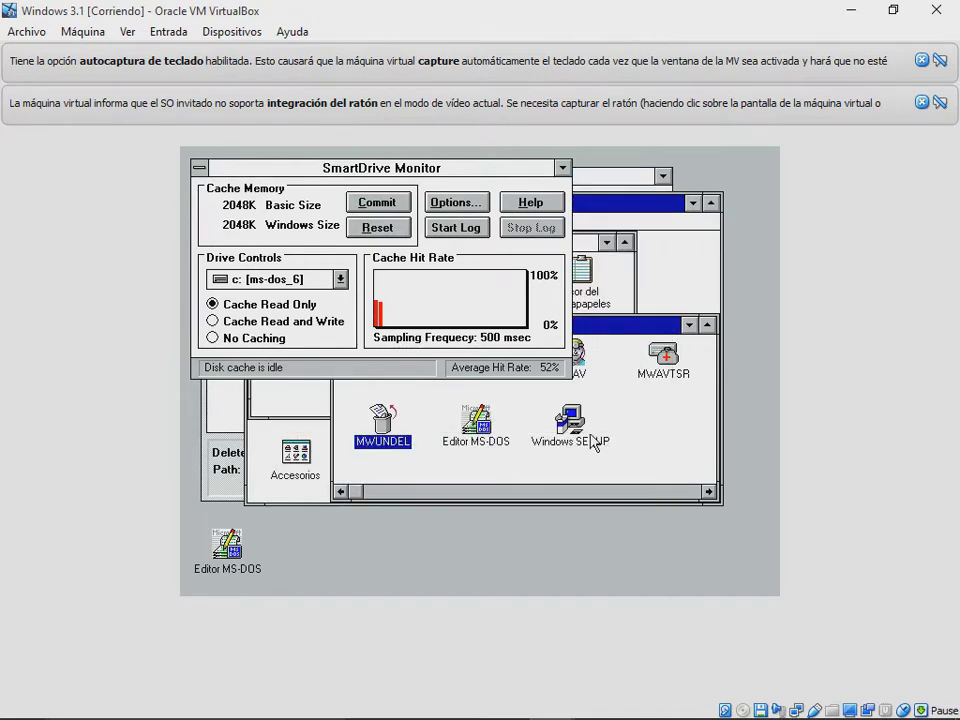
left_click(593, 441)
left_click(675, 384)
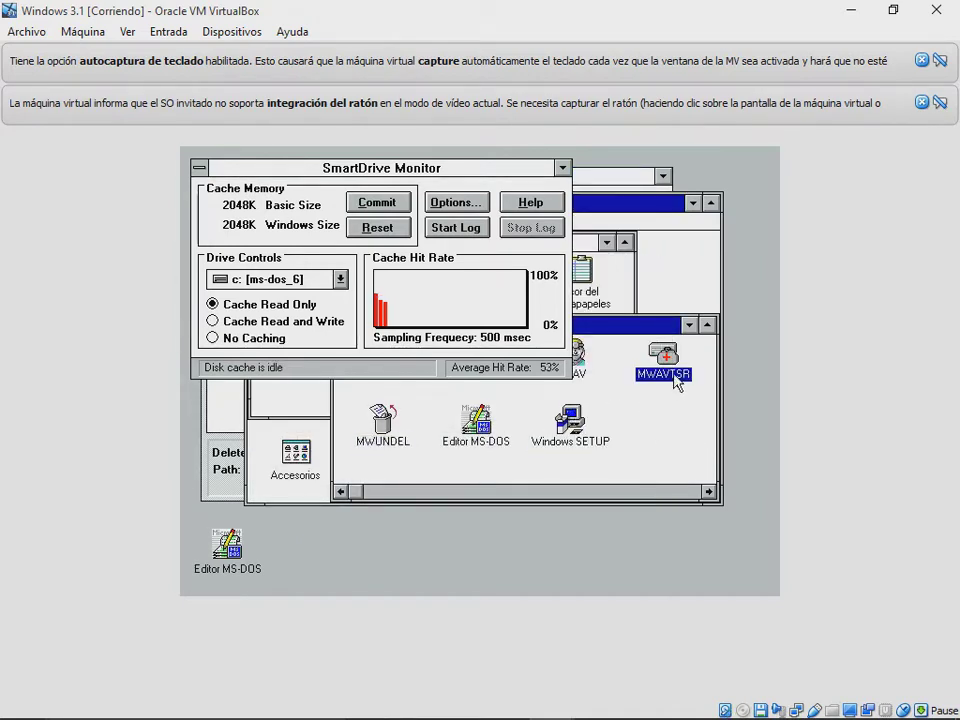
double_click(675, 384)
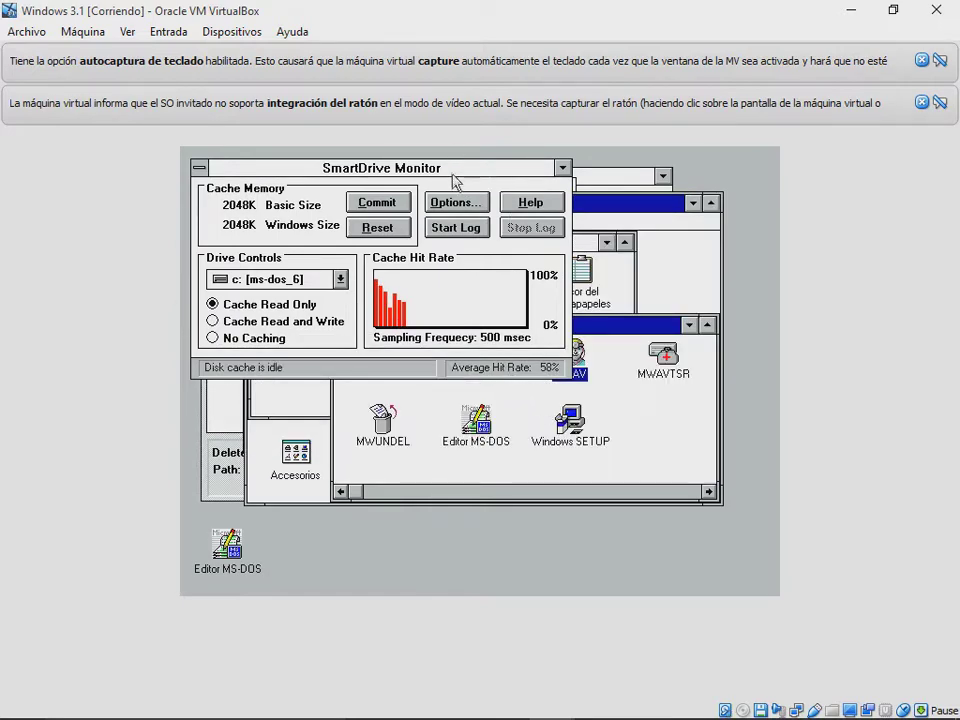
left_click_drag(455, 180, 431, 156)
double_click(494, 384)
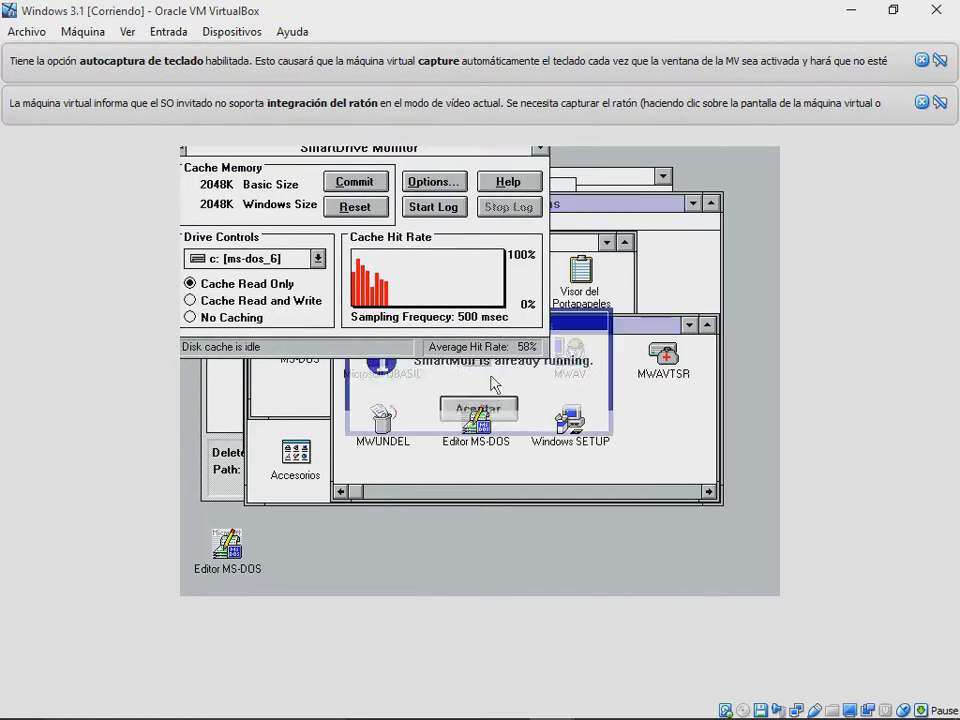
Step: Dismiss the SmartMon message, launch QBASIC, and minimize the MWUNDEL/MWAVTSR program group
key("Return")
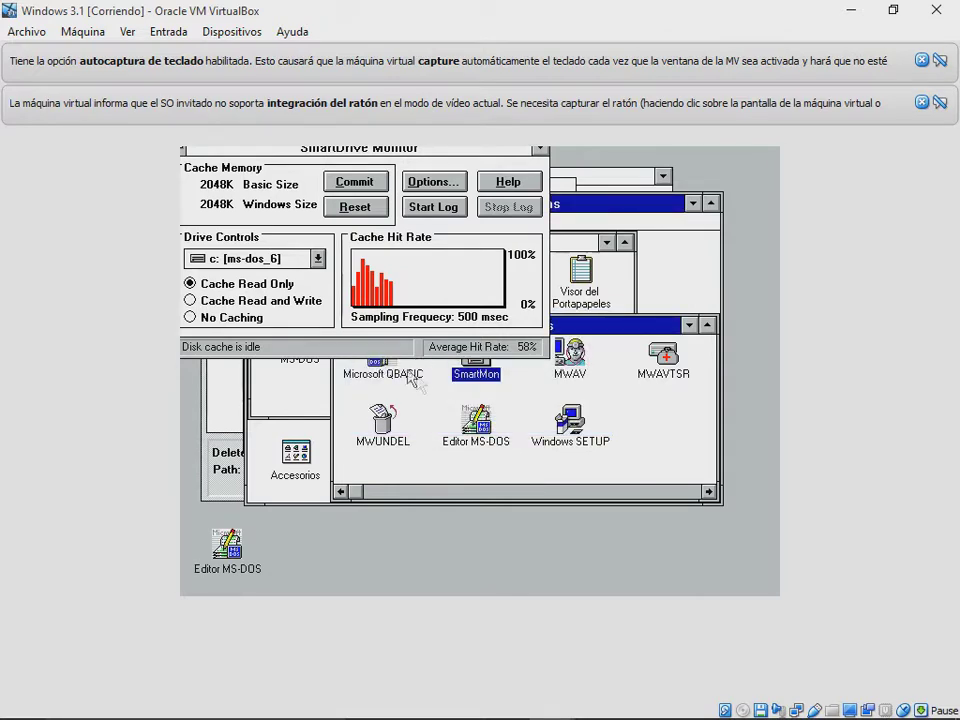
double_click(408, 375)
key("alt+Tab")
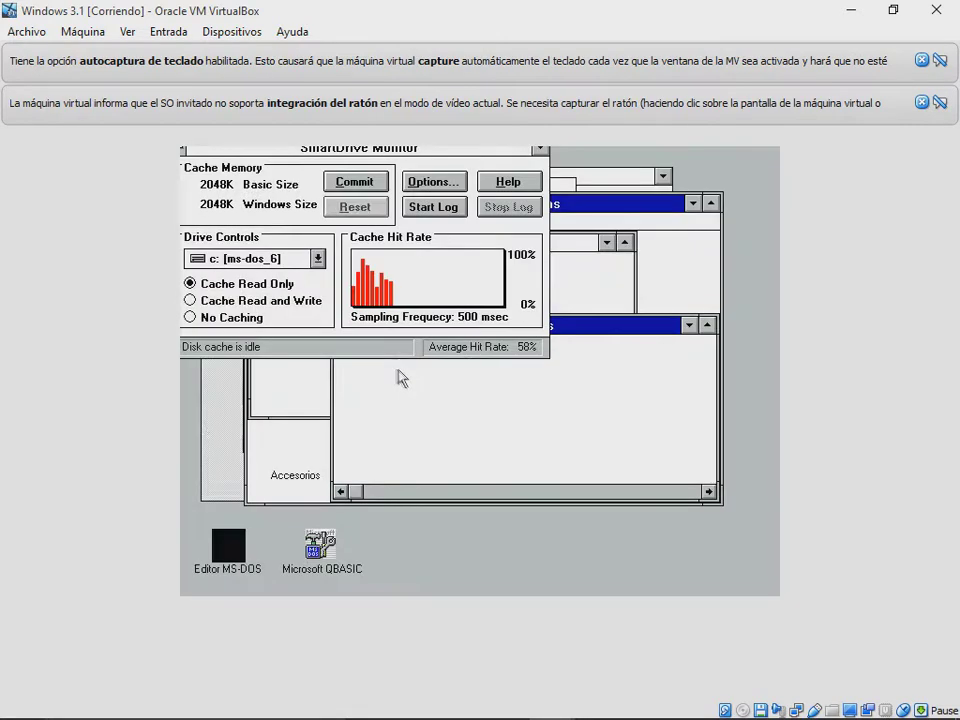
left_click(580, 270)
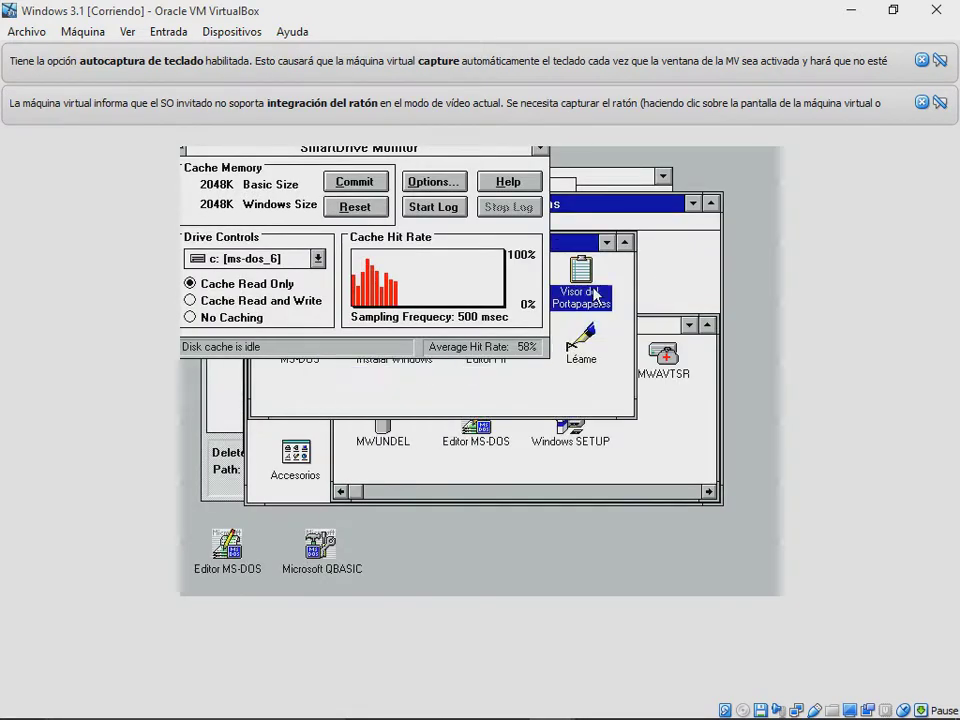
left_click(688, 325)
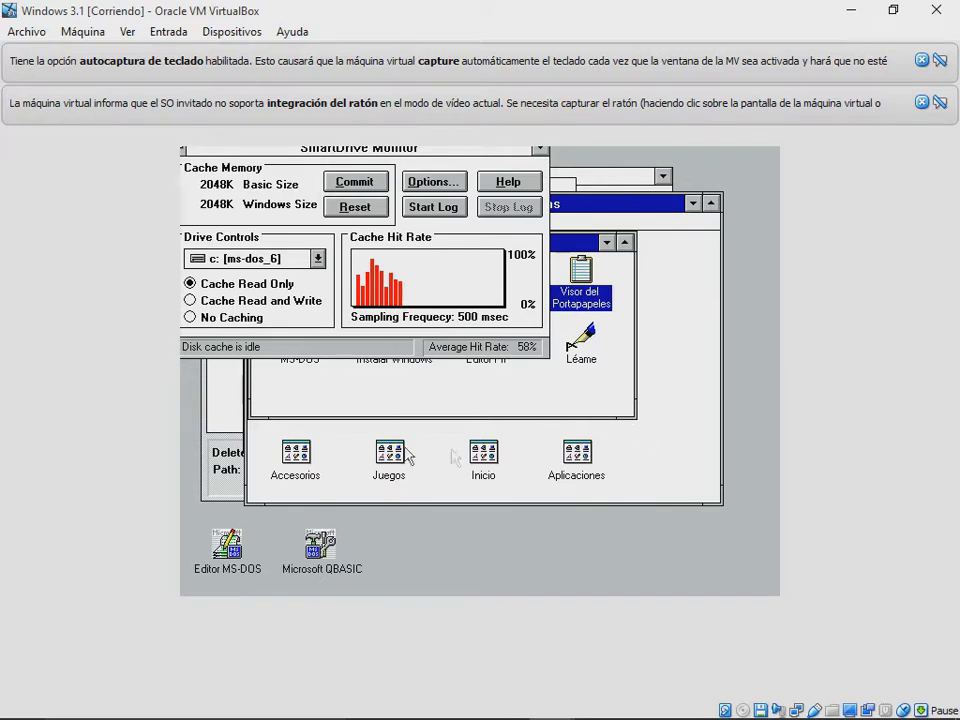
Step: From Accesorios, launch Write and Paintbrush, minimizing each to a desktop icon
double_click(302, 453)
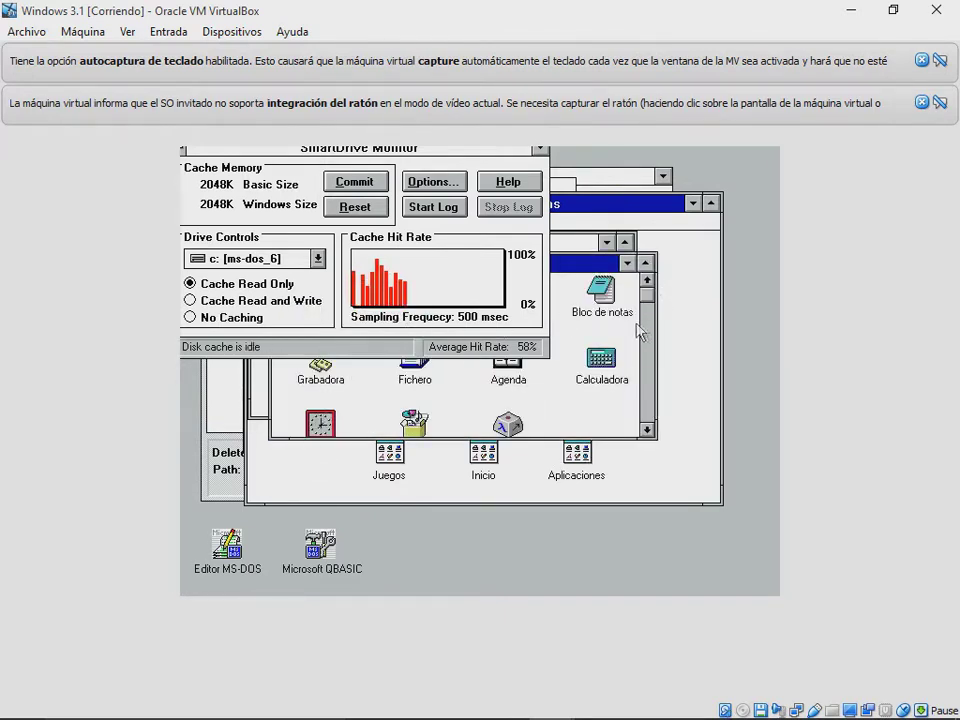
left_click_drag(540, 263, 645, 361)
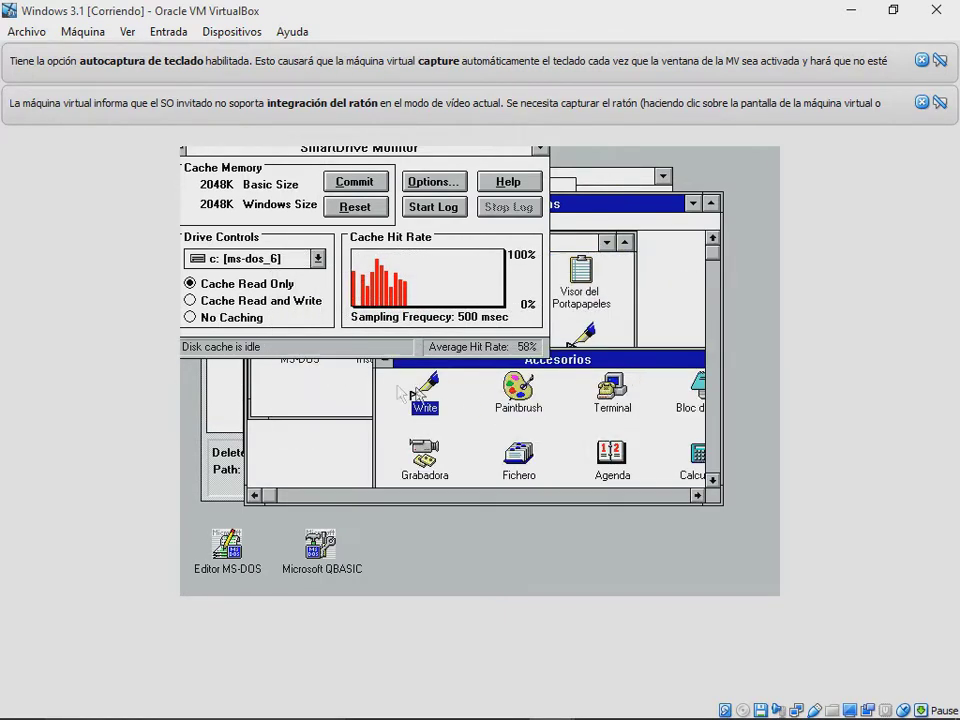
double_click(400, 390)
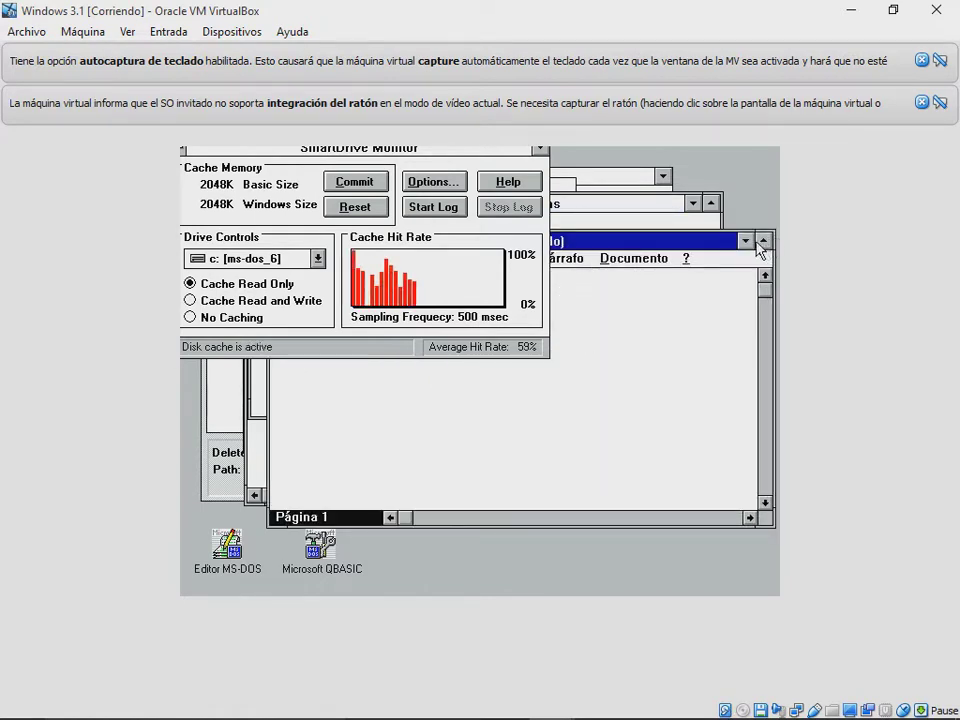
left_click(745, 240)
double_click(518, 388)
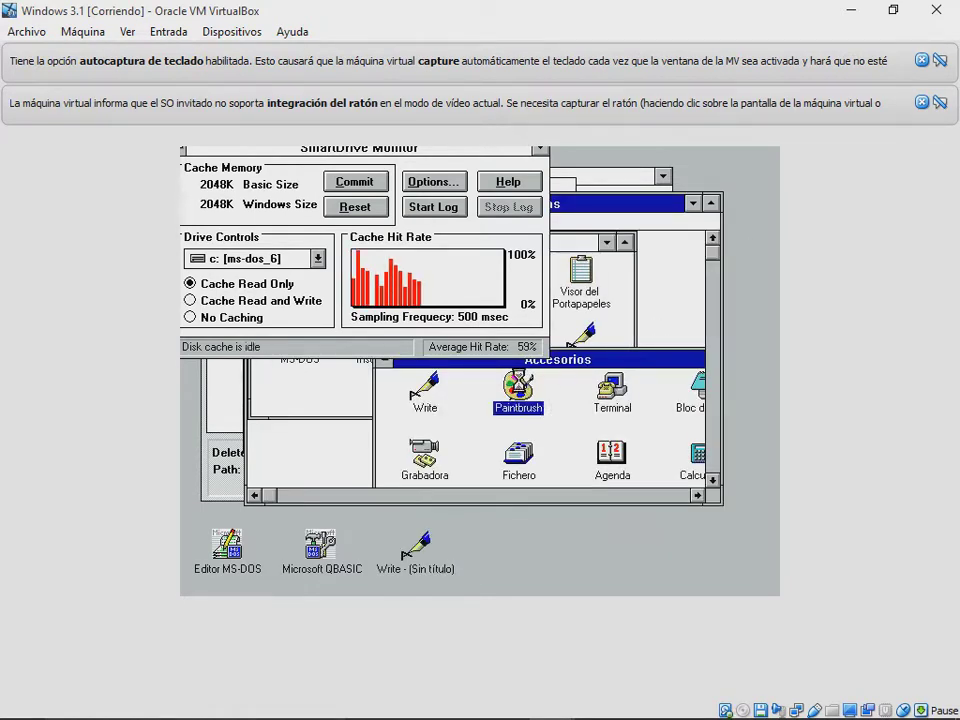
left_click(745, 262)
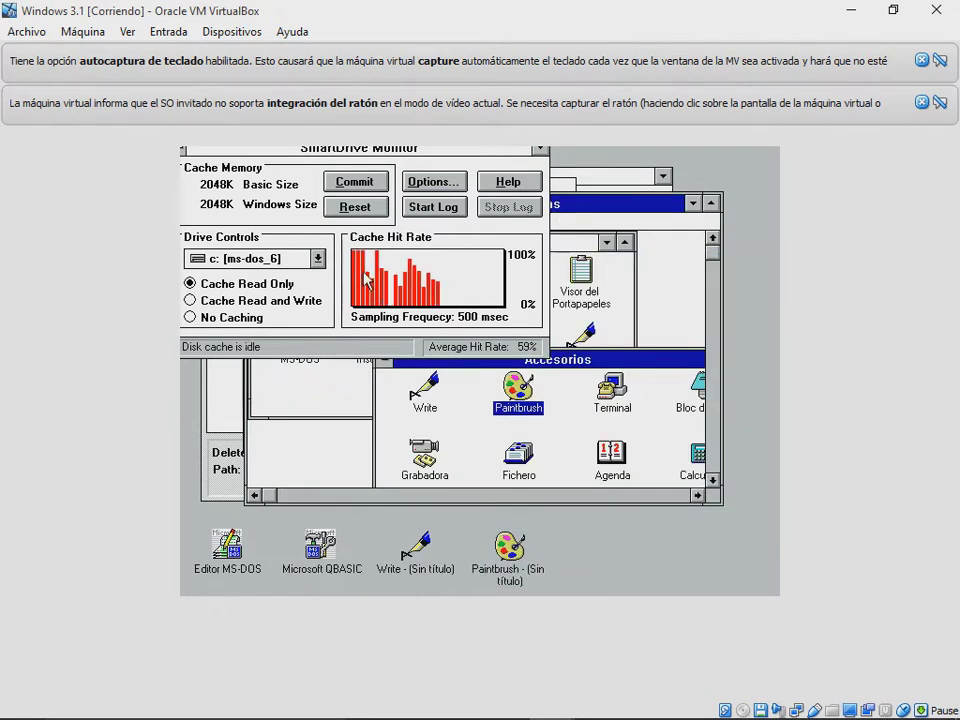
Step: Launch Terminal and Bloc de notas, minimizing each to a desktop icon
double_click(612, 388)
left_click_drag(668, 284, 645, 268)
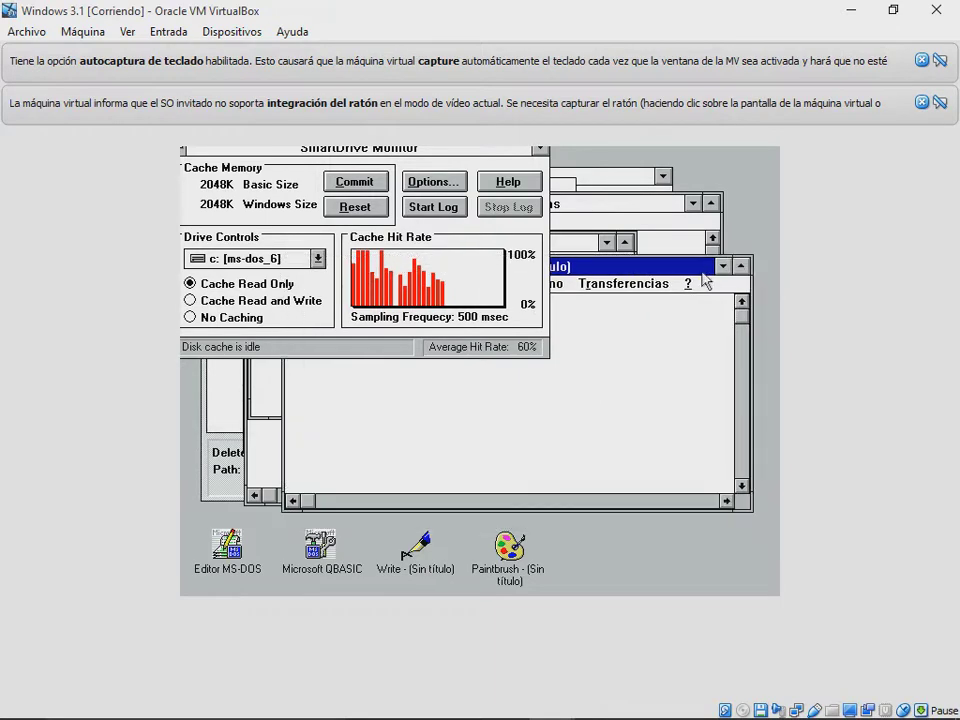
left_click(722, 266)
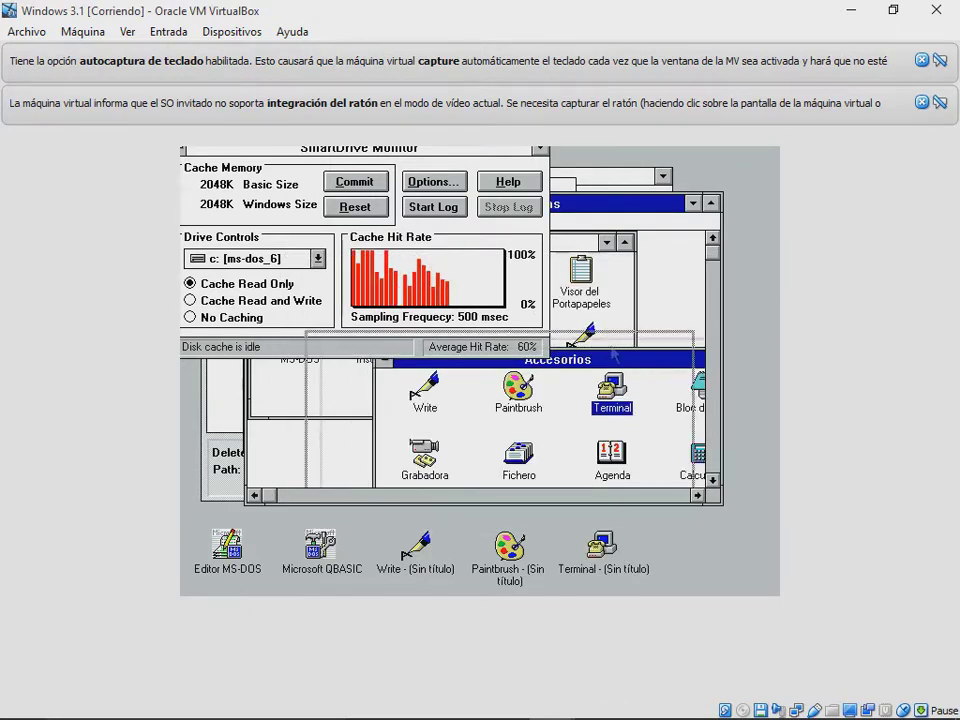
left_click(616, 356)
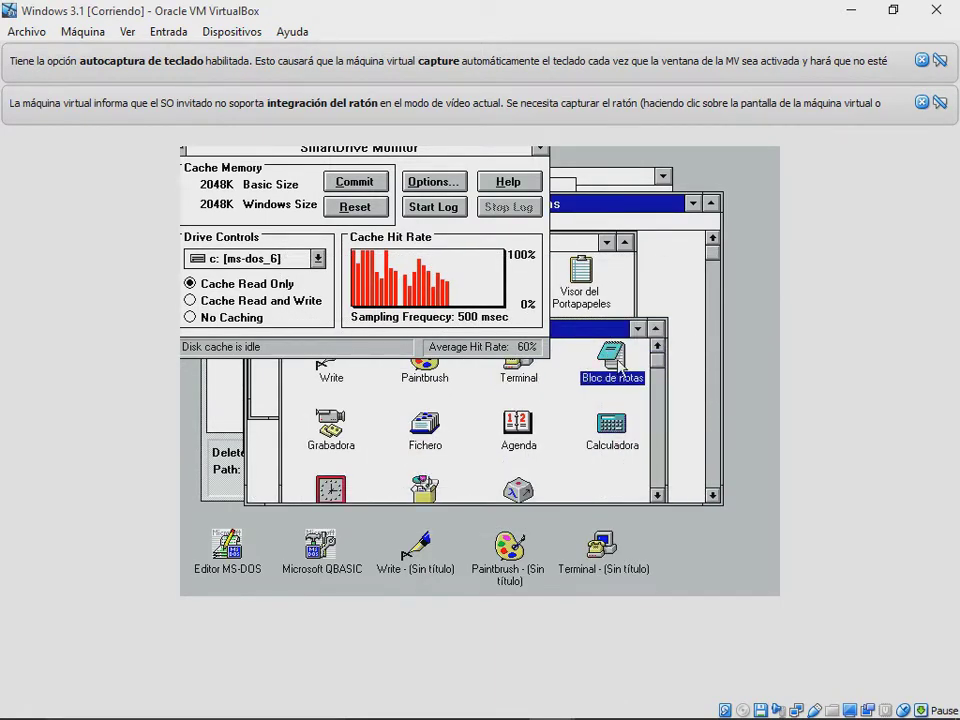
double_click(616, 356)
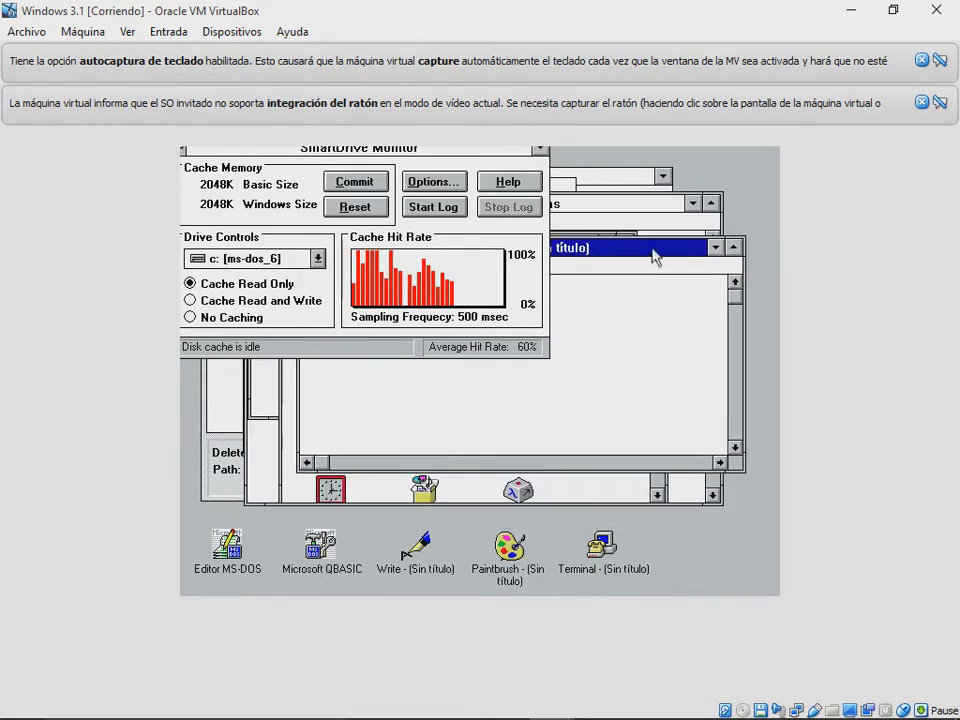
left_click(715, 247)
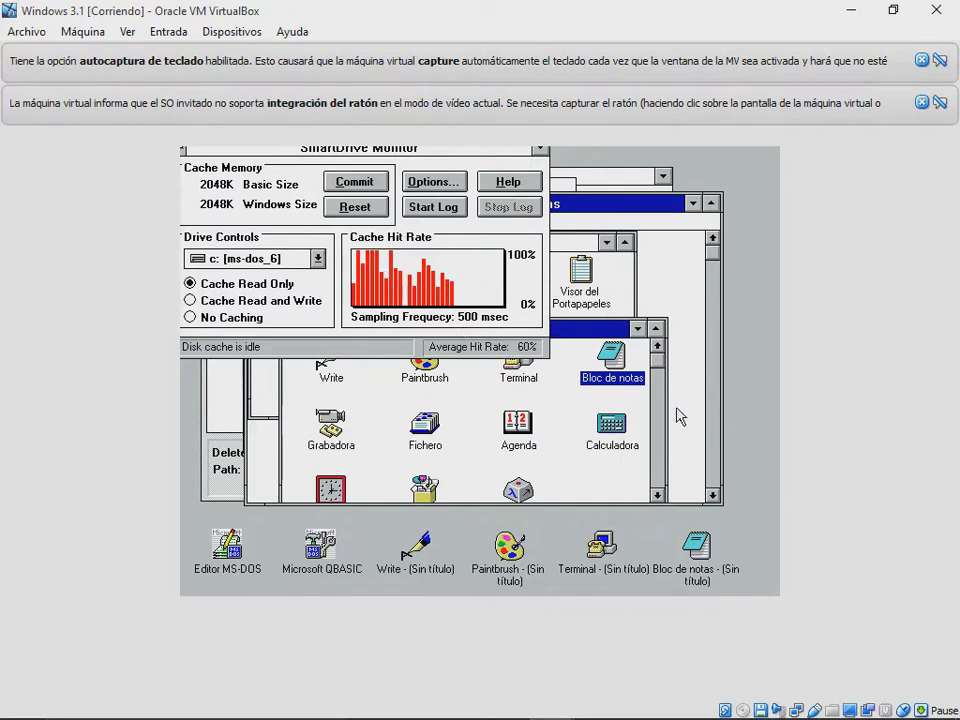
Step: Launch Calculadora, Agenda (minimized), Fichero, Mapa de caracteres and Reloj
double_click(612, 424)
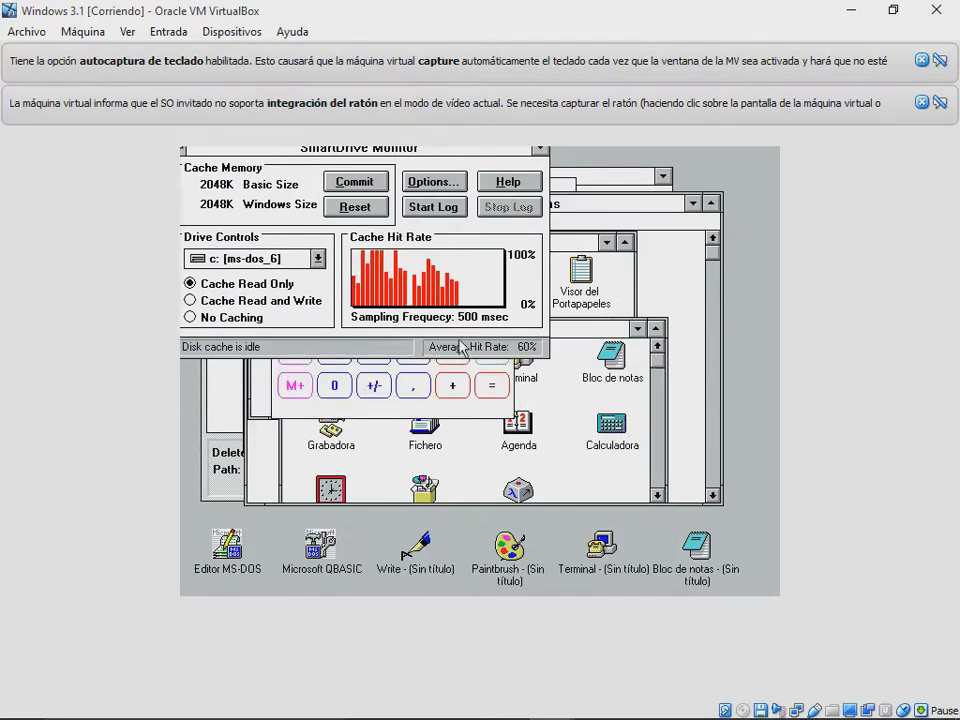
double_click(518, 425)
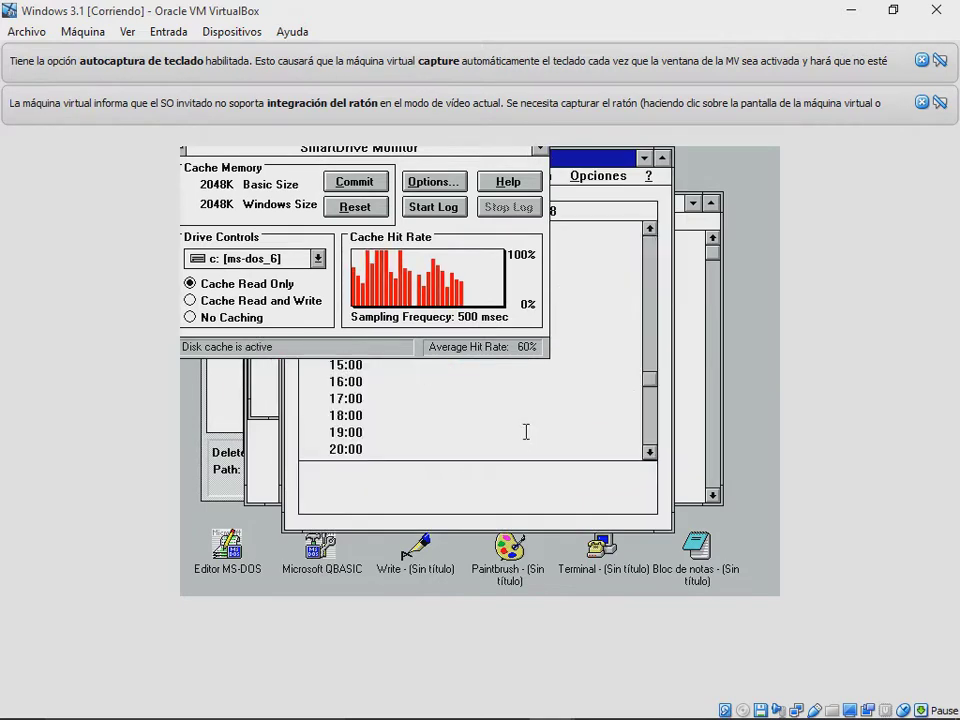
left_click(644, 158)
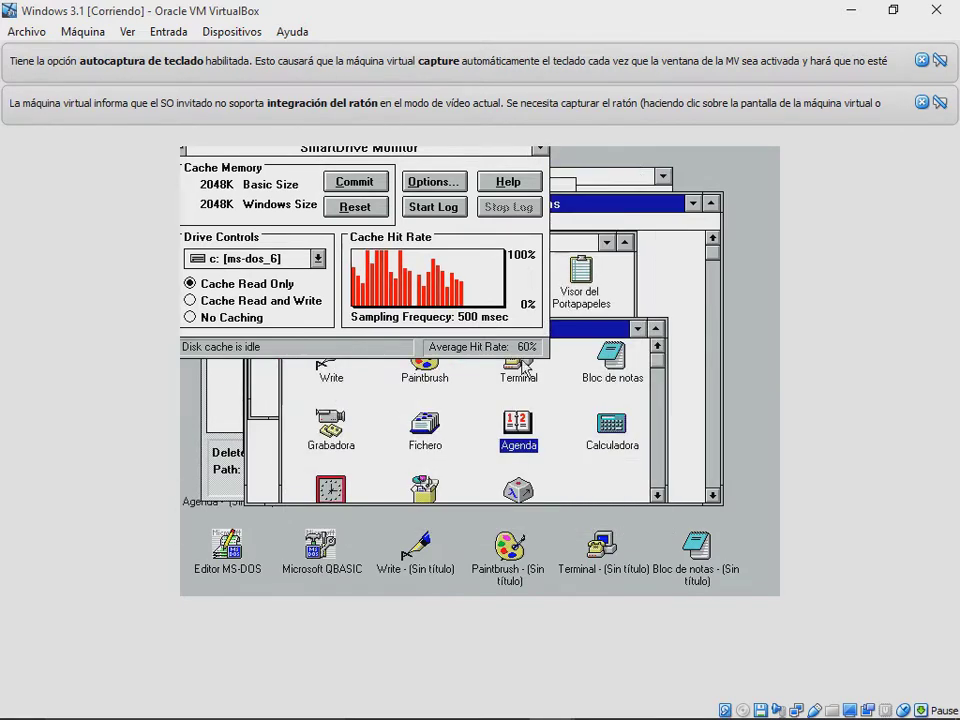
double_click(426, 425)
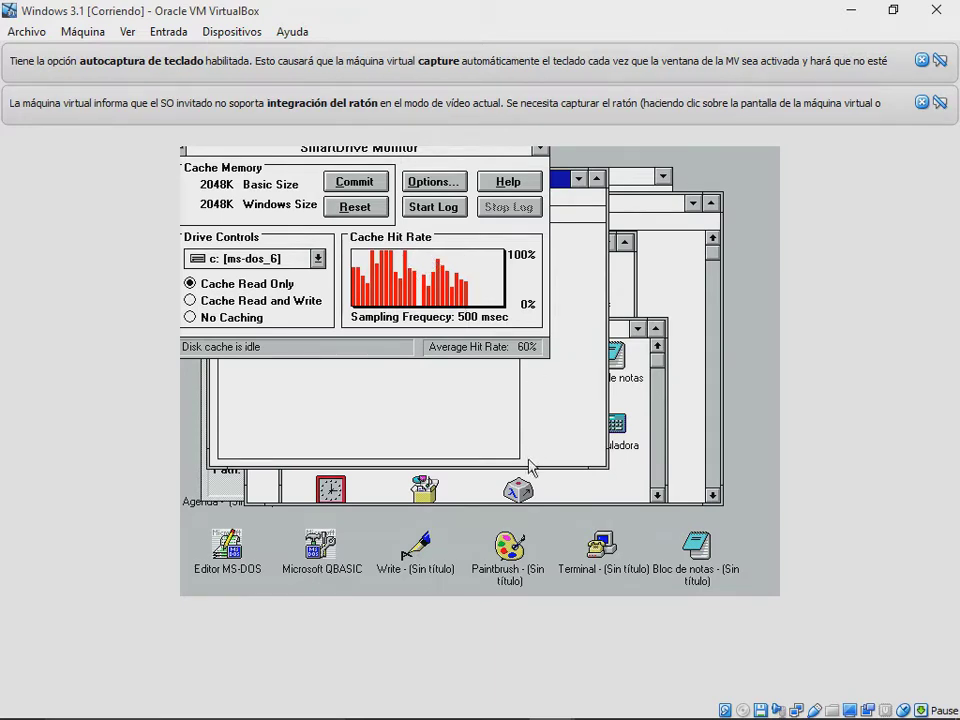
double_click(518, 488)
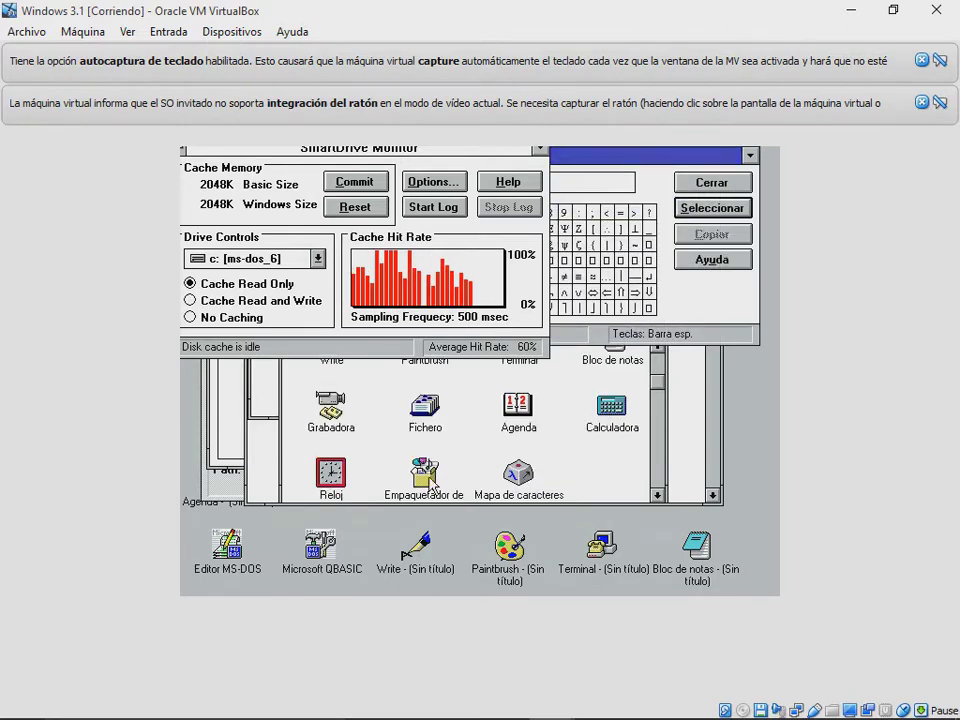
left_click(335, 480)
double_click(343, 482)
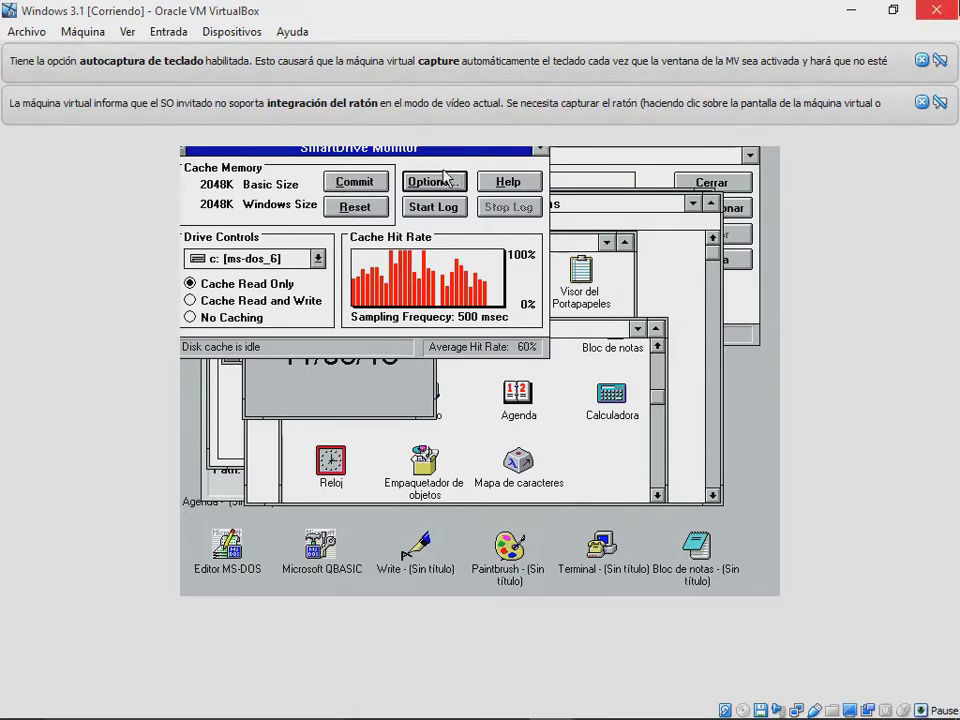
Step: Power off the Windows 3.1 VM and start the Windows NT machine
left_click(937, 10)
left_click(428, 416)
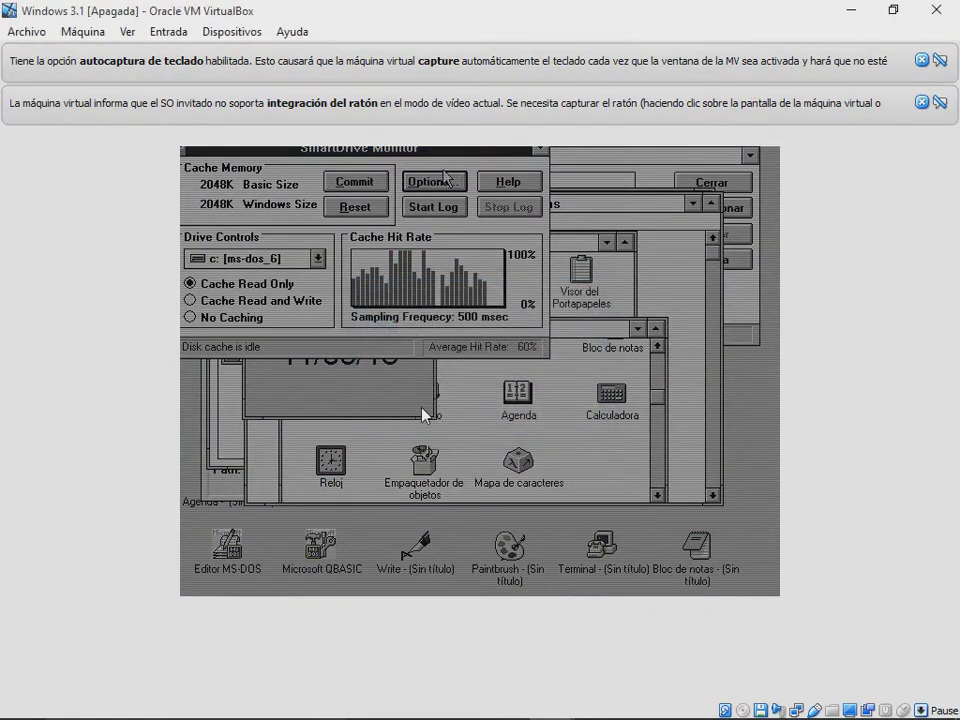
left_click(124, 155)
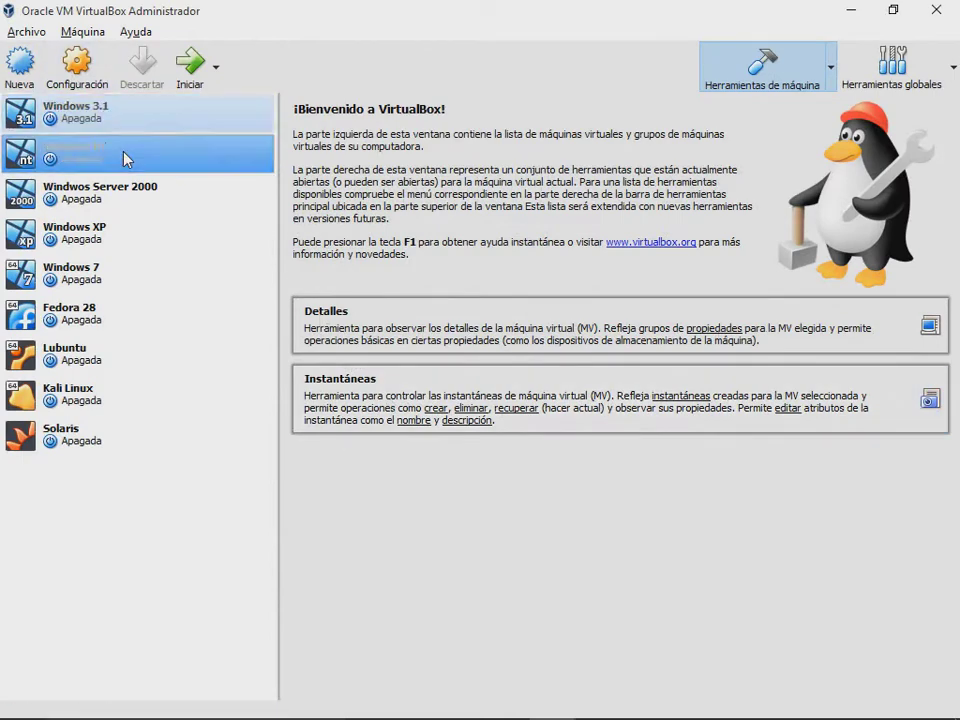
left_click(190, 66)
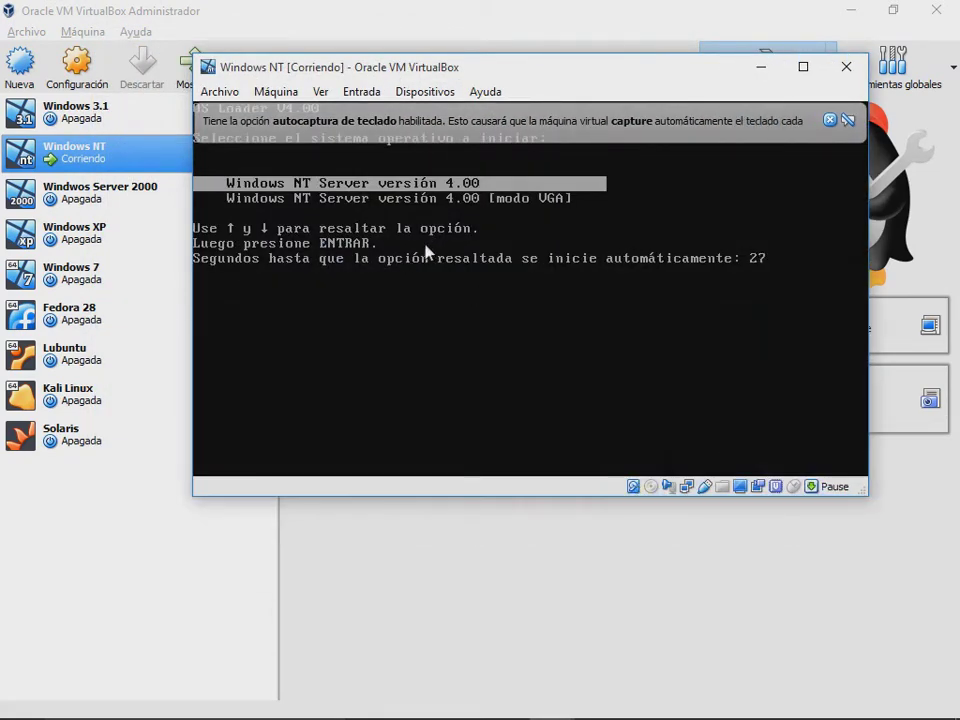
Step: Boot the Windows NT Server loader entry and dismiss the keyboard and mouse notices
key("Down")
key("Up")
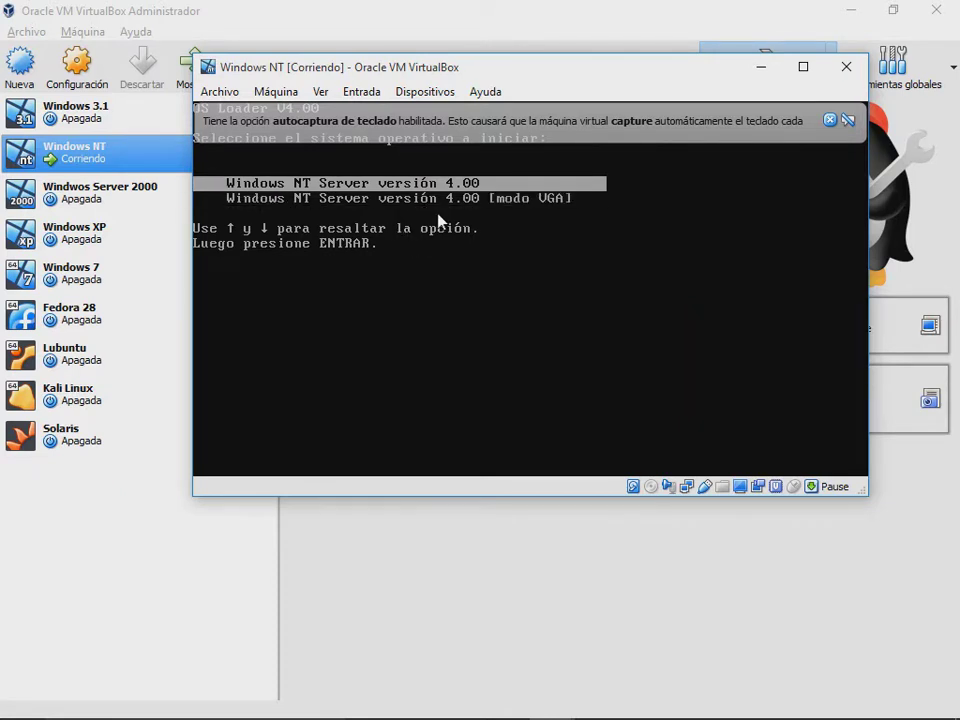
key("Return")
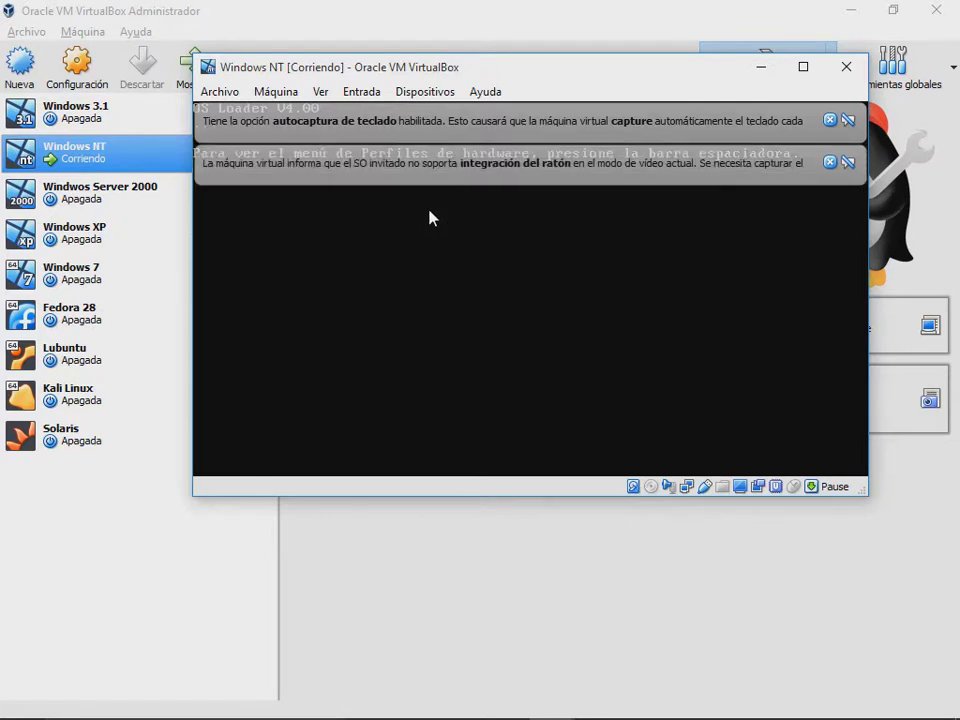
left_click(829, 162)
left_click(829, 120)
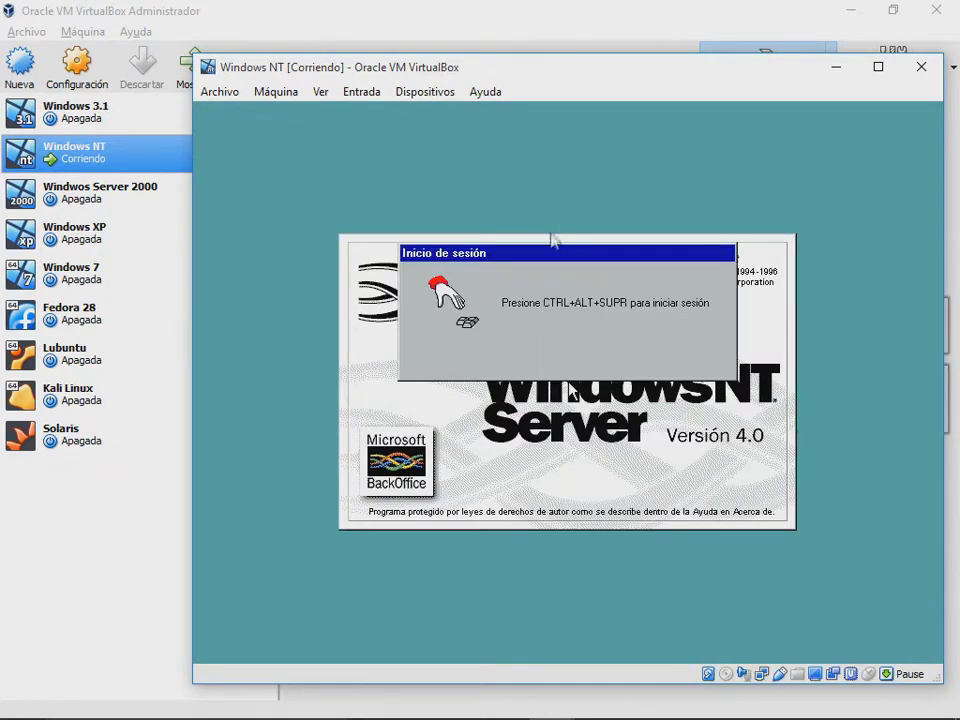
Step: Send Ctrl+Alt+Del and try logging on with a user name and password
left_click(368, 92)
mouse_move(420, 118)
left_click(566, 148)
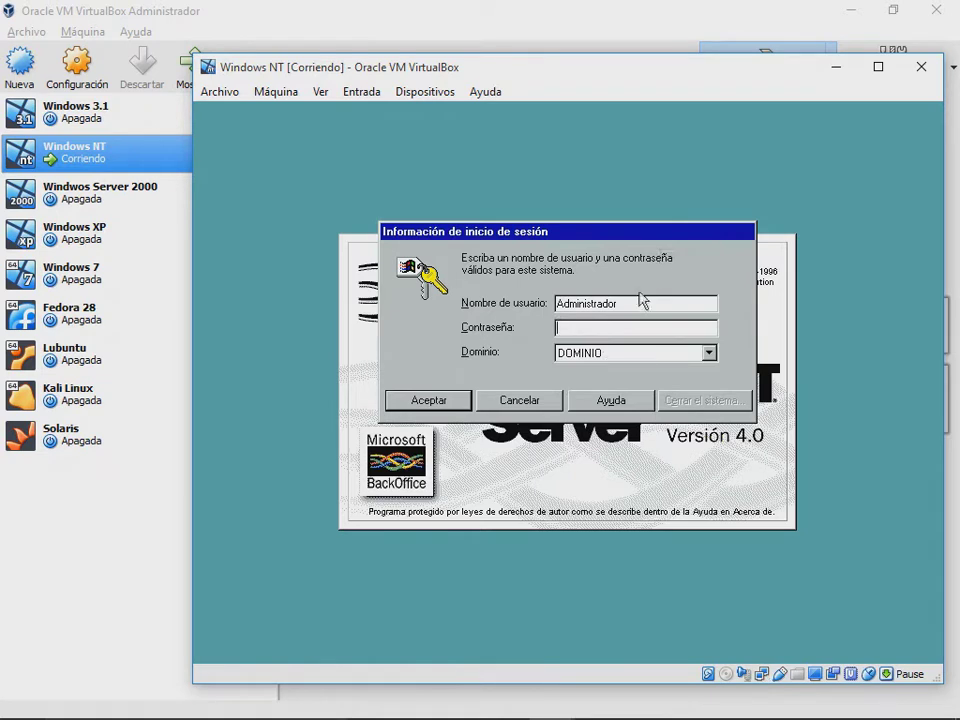
left_click_drag(633, 302, 491, 304)
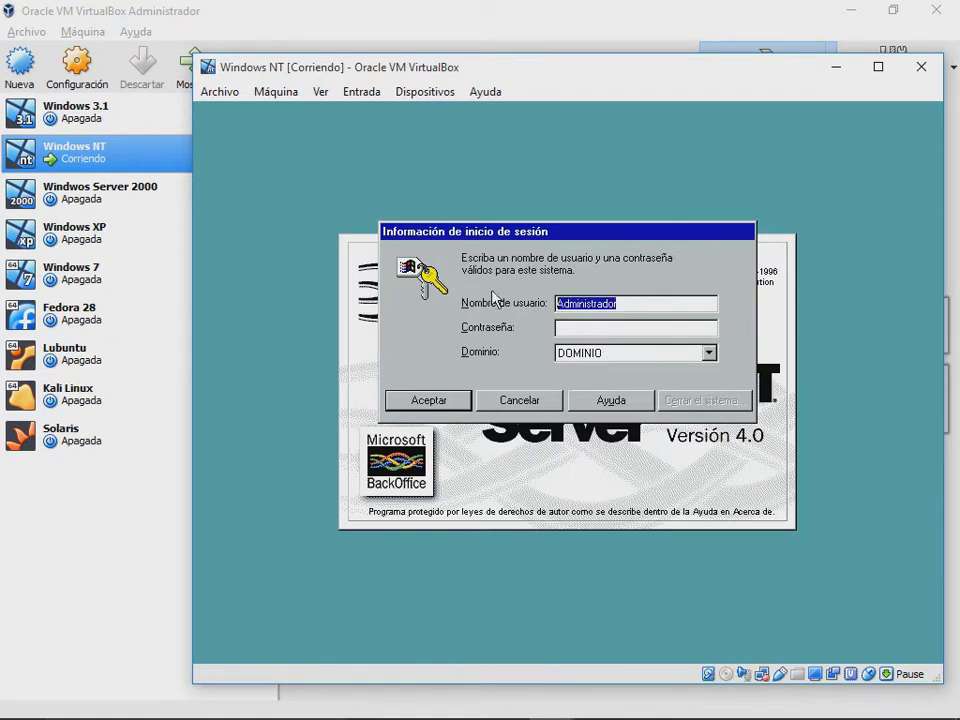
type("Jonathan")
key("Tab")
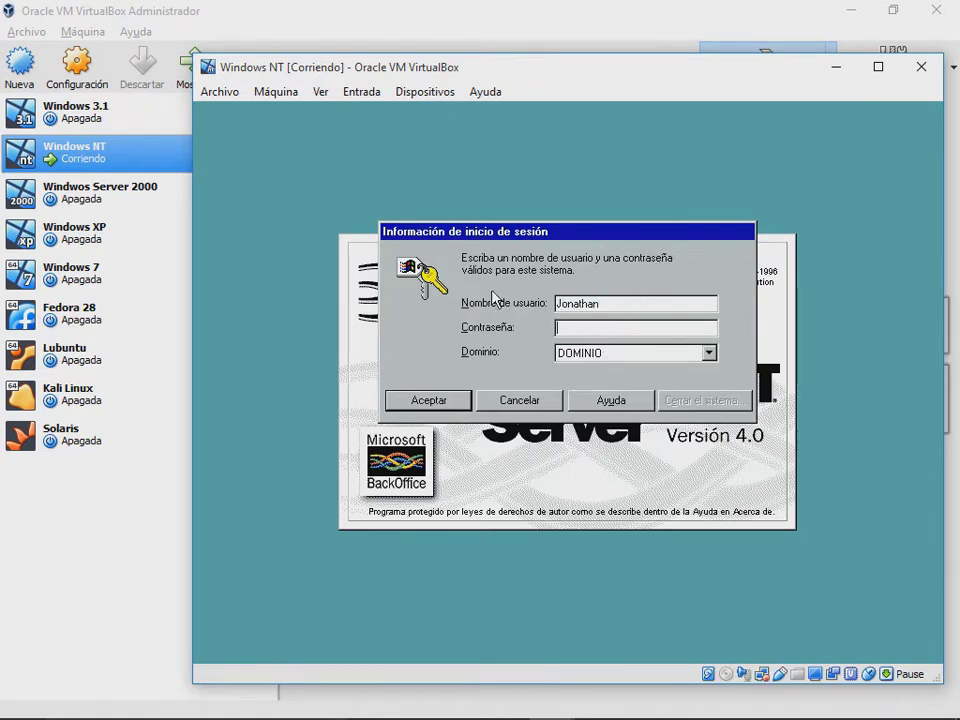
type("****")
key("Return")
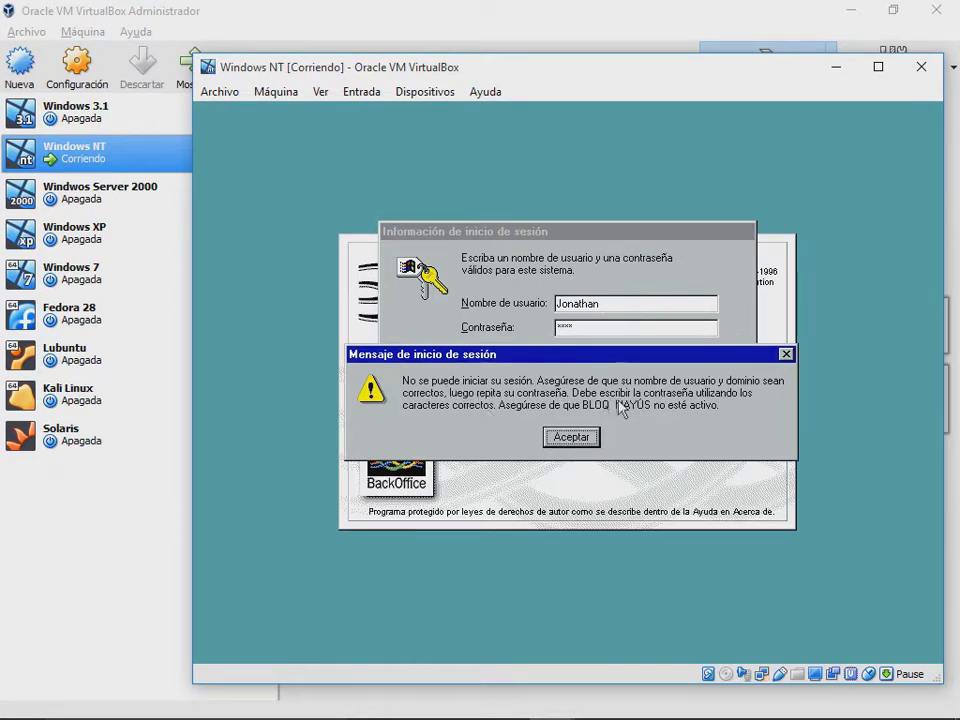
Step: Dismiss the failed-logon message and log on as Administrador
left_click(575, 438)
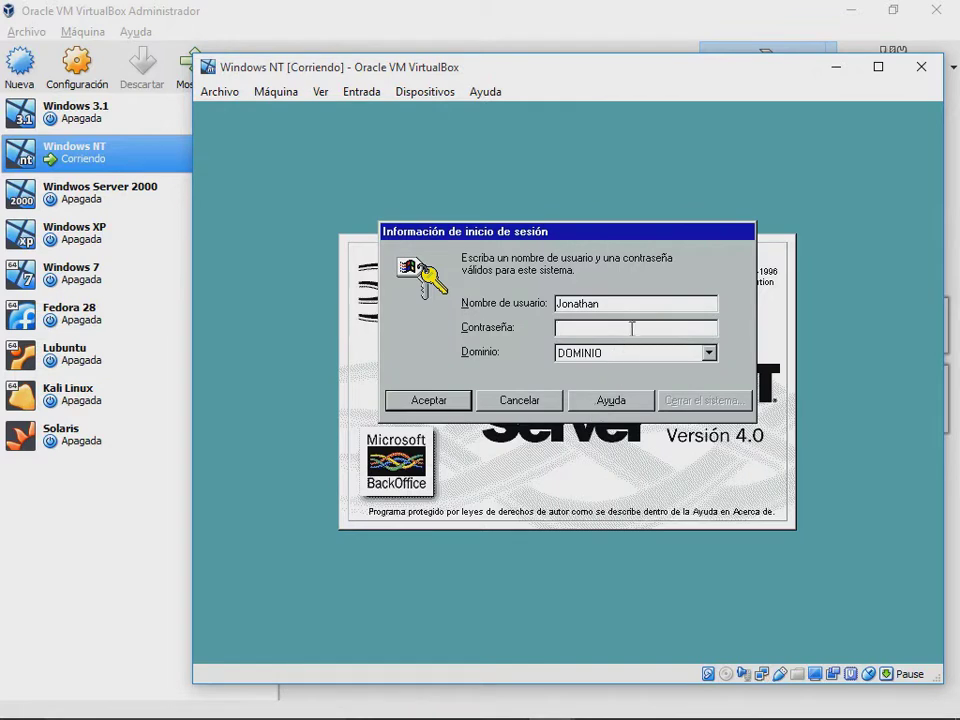
key("shift+Tab")
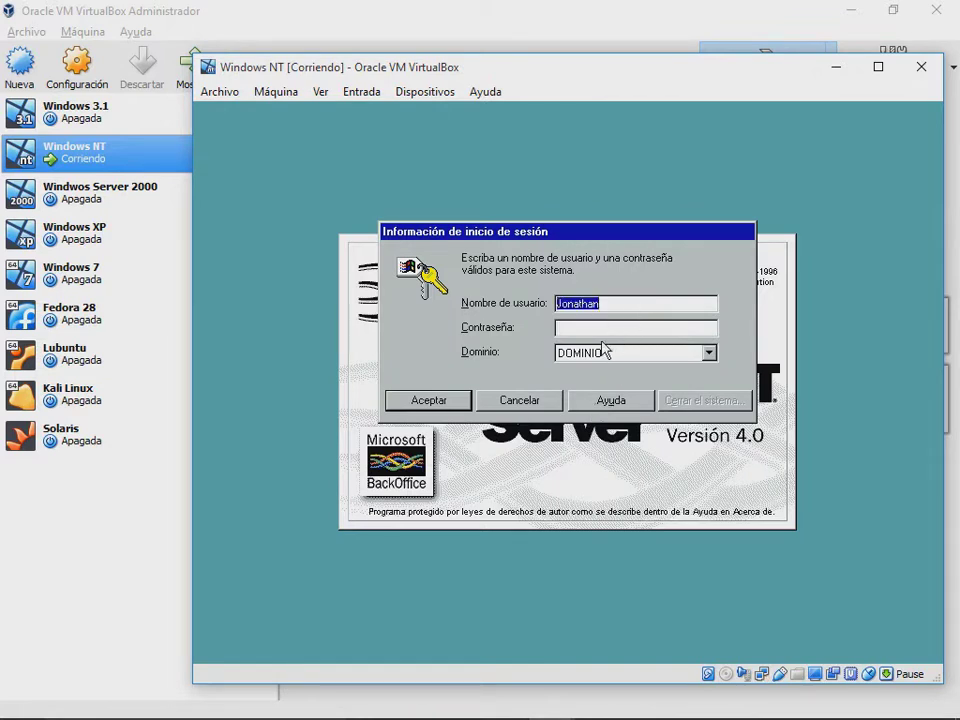
type("Administrador")
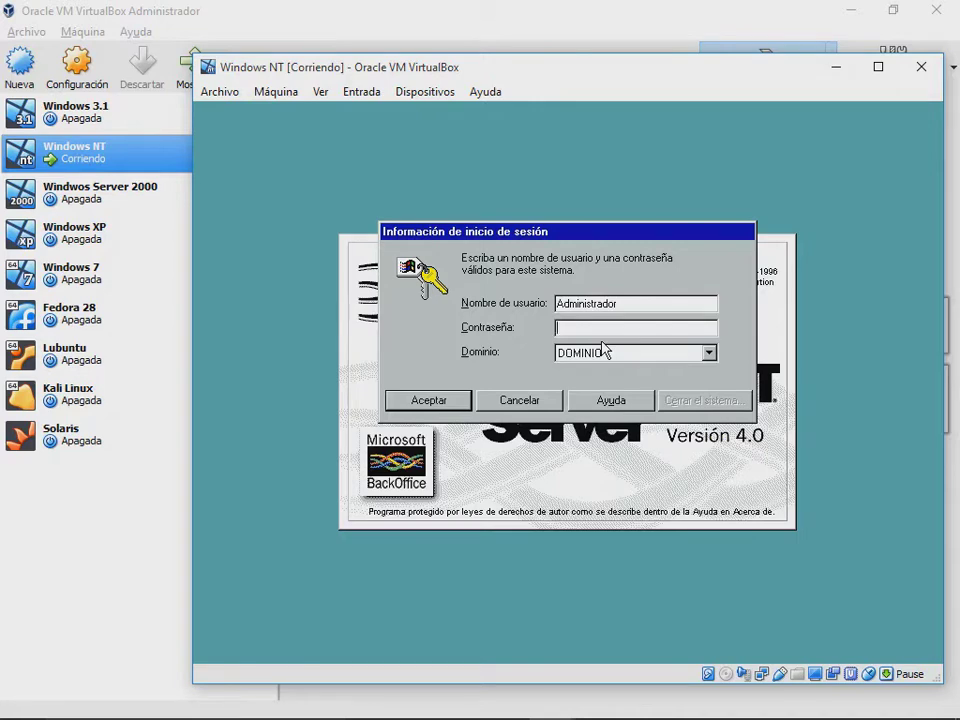
key("Return")
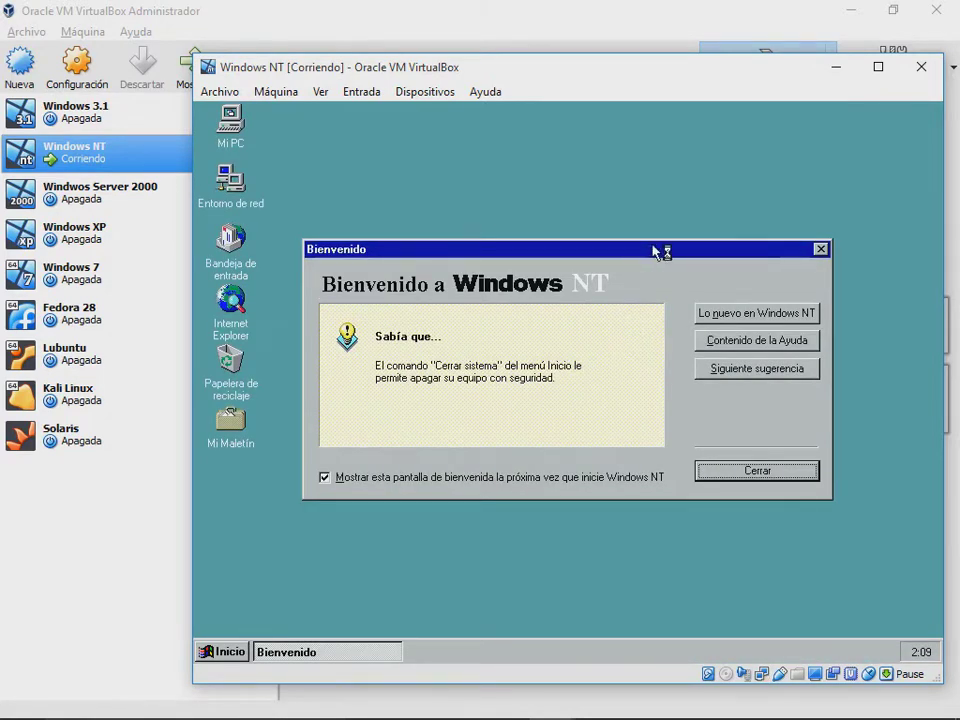
Step: Close the Bienvenido welcome window and dismiss the Start menu
left_click_drag(660, 250, 658, 193)
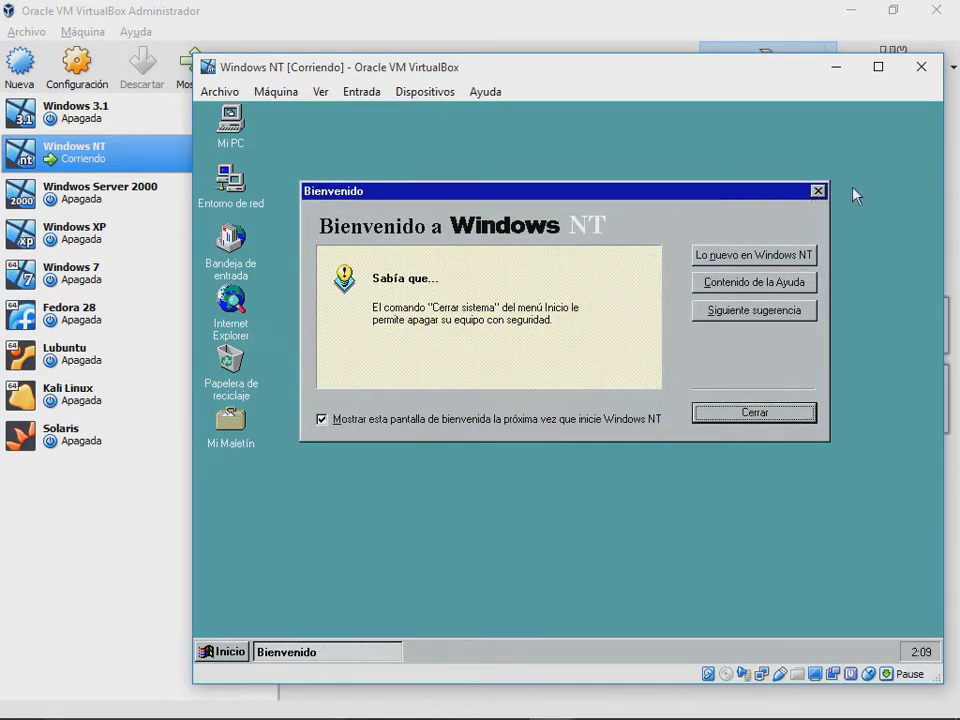
left_click(818, 191)
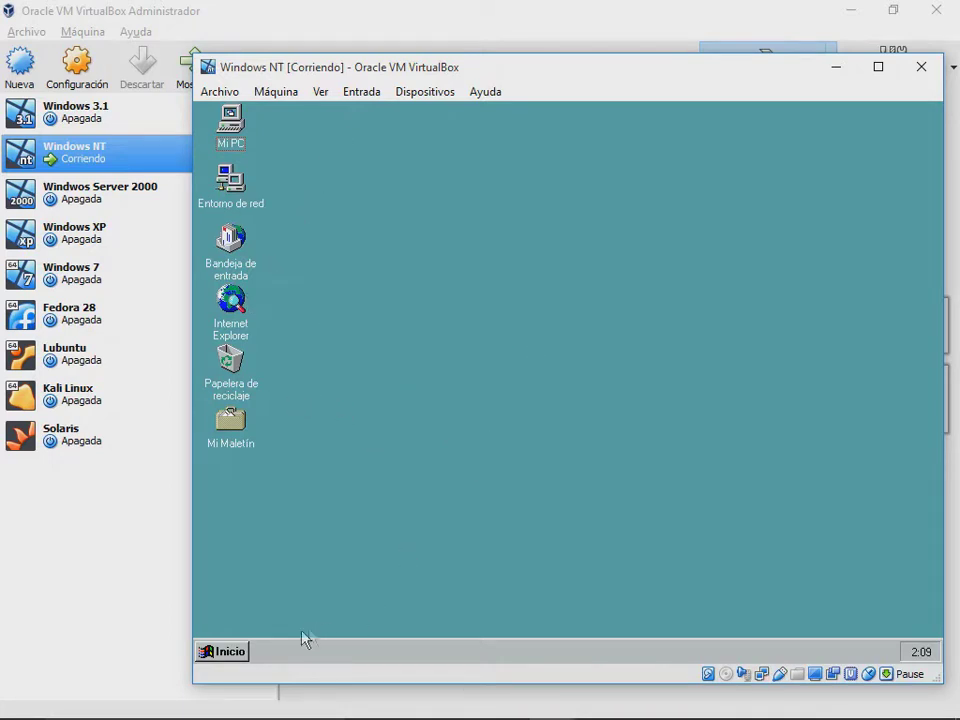
left_click(248, 650)
left_click(456, 375)
Step: Launch Internet Explorer maximized and go to google.com
double_click(245, 299)
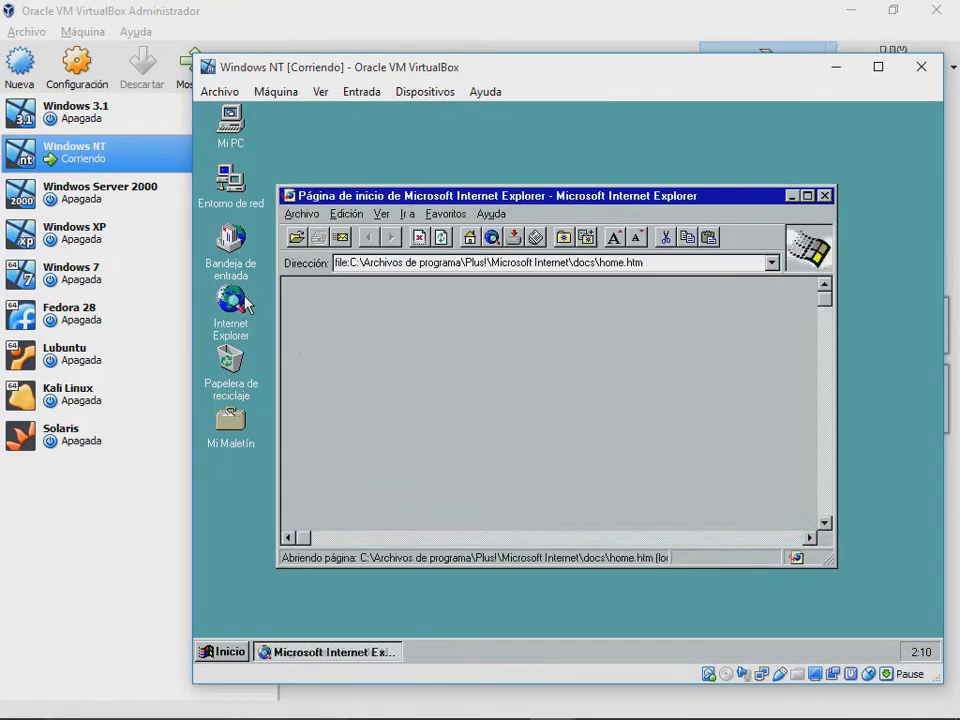
double_click(547, 197)
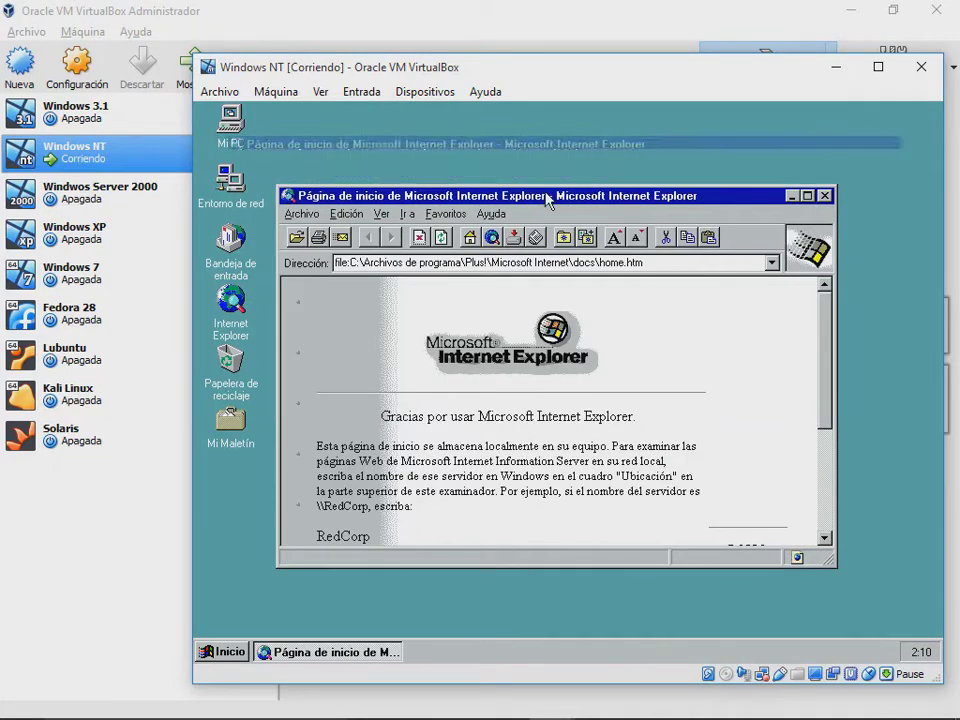
left_click(475, 176)
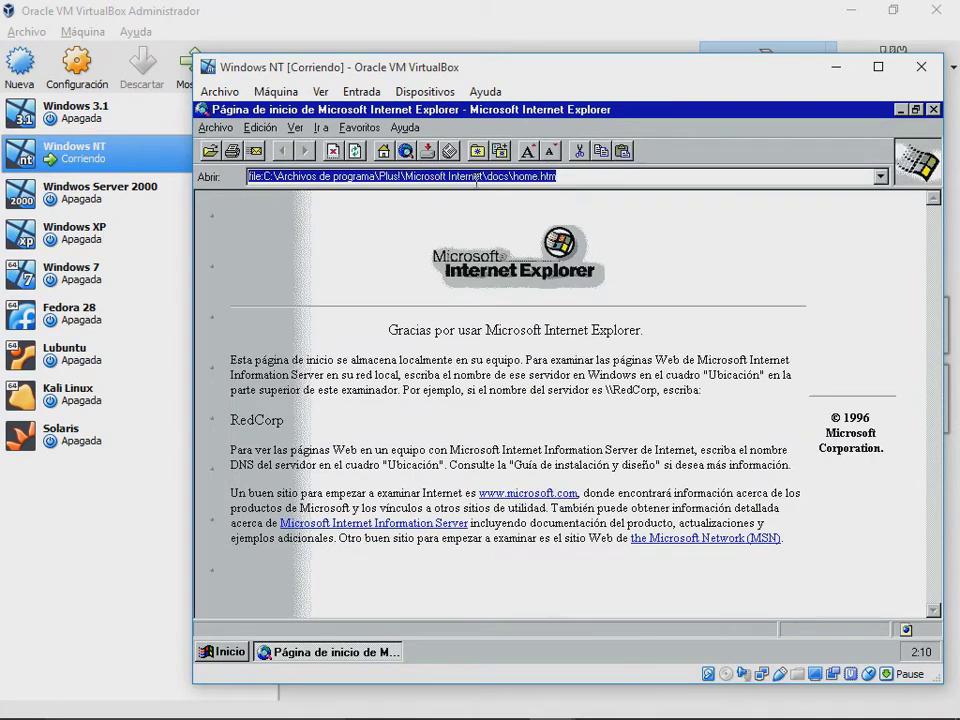
type("google.com")
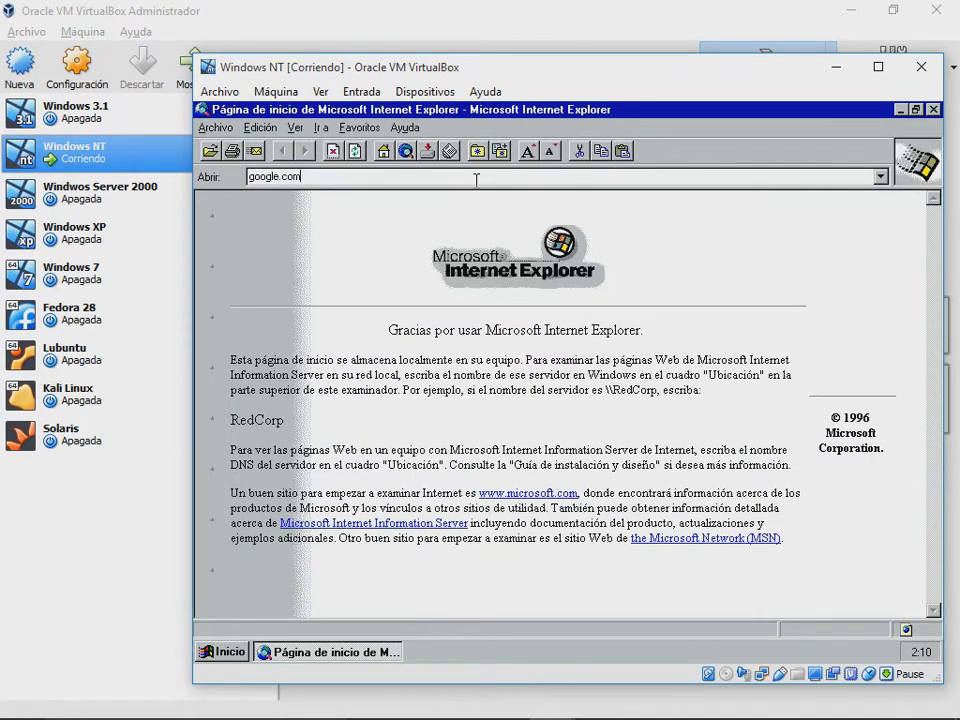
key("Return")
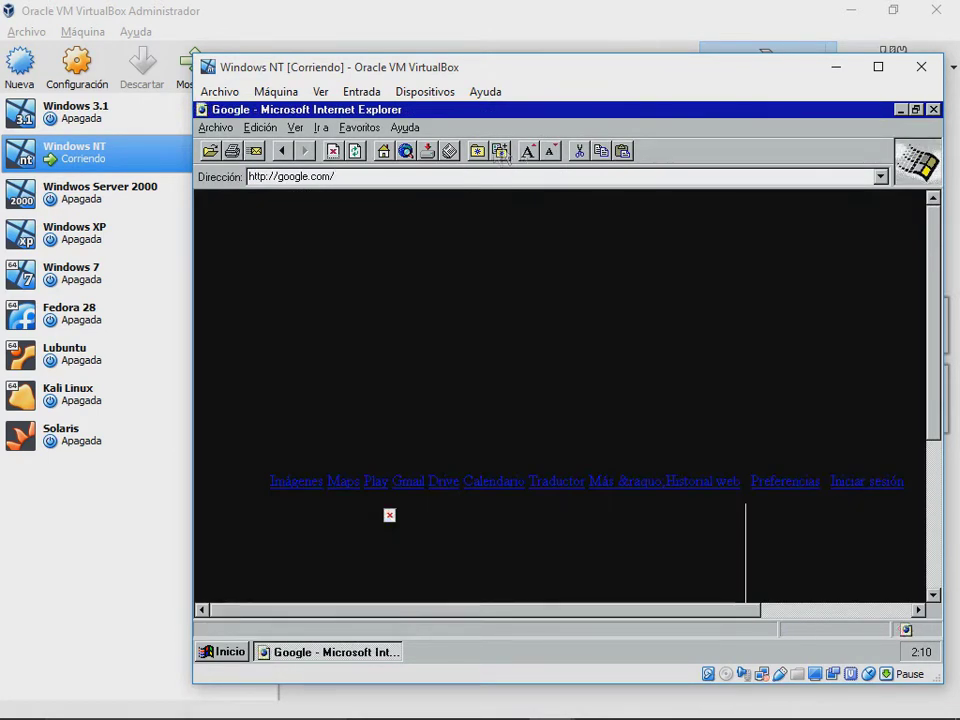
Step: Search Google for 'google chrome'
left_click_drag(933, 245, 936, 396)
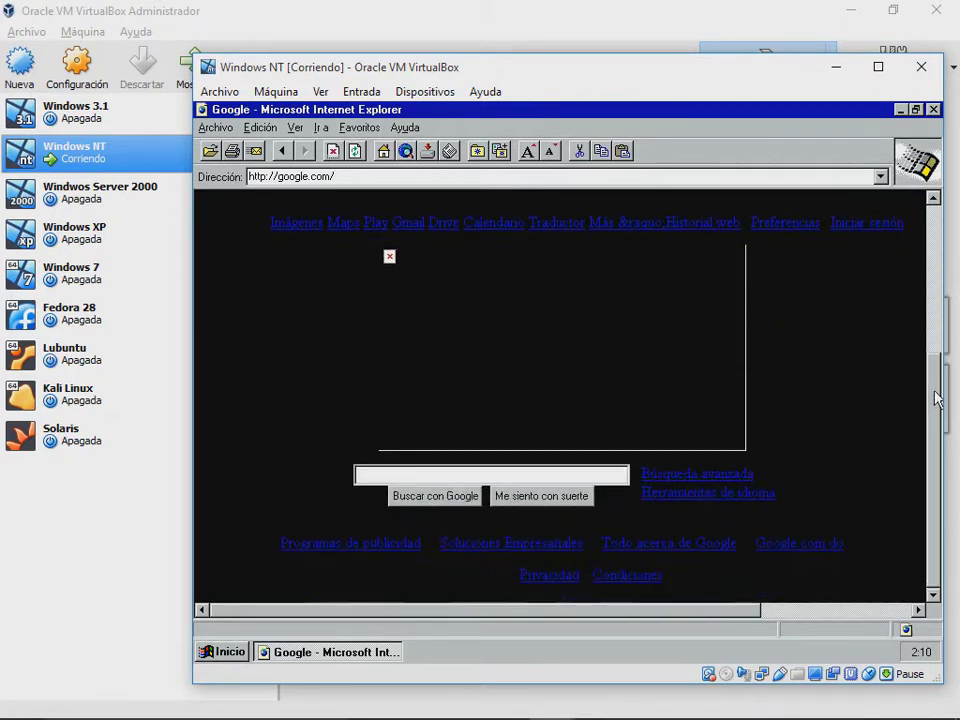
left_click(556, 470)
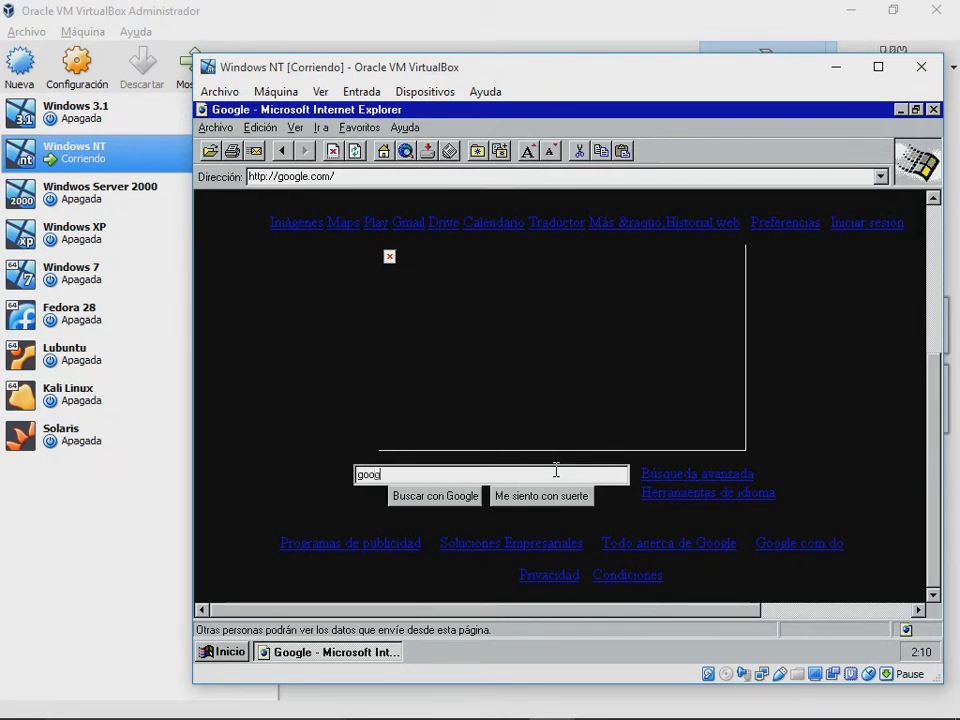
type("google chrome")
key("Return")
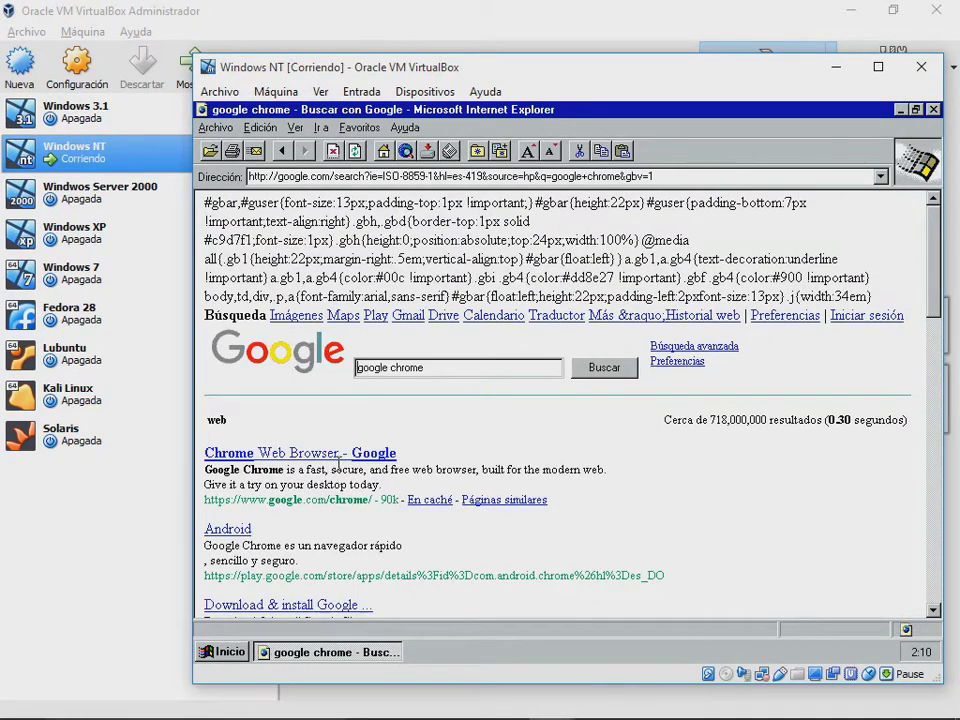
Step: Open the Chrome Web Browser, news and YouTube results for google chrome
left_click(355, 456)
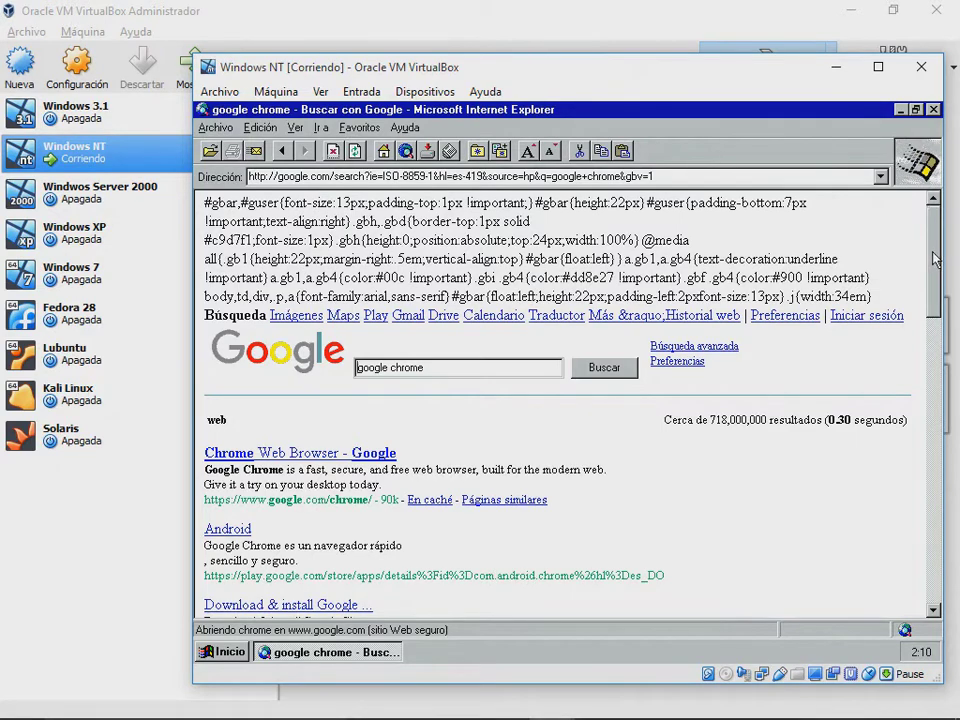
scroll(933, 259, "down", 2)
scroll(933, 259, "up", 2)
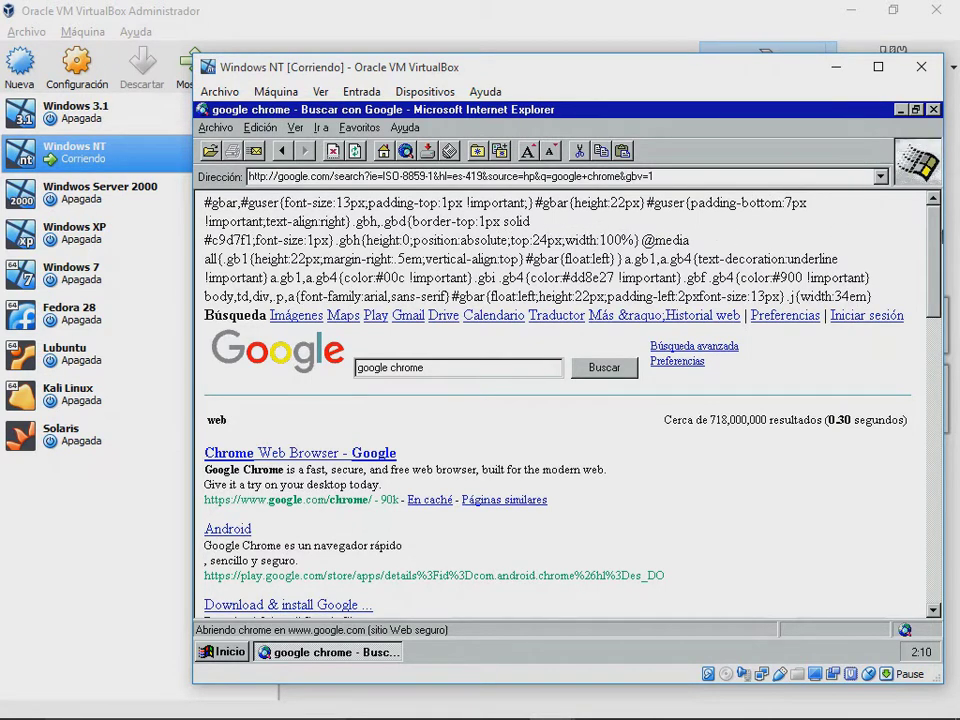
left_click_drag(930, 245, 938, 452)
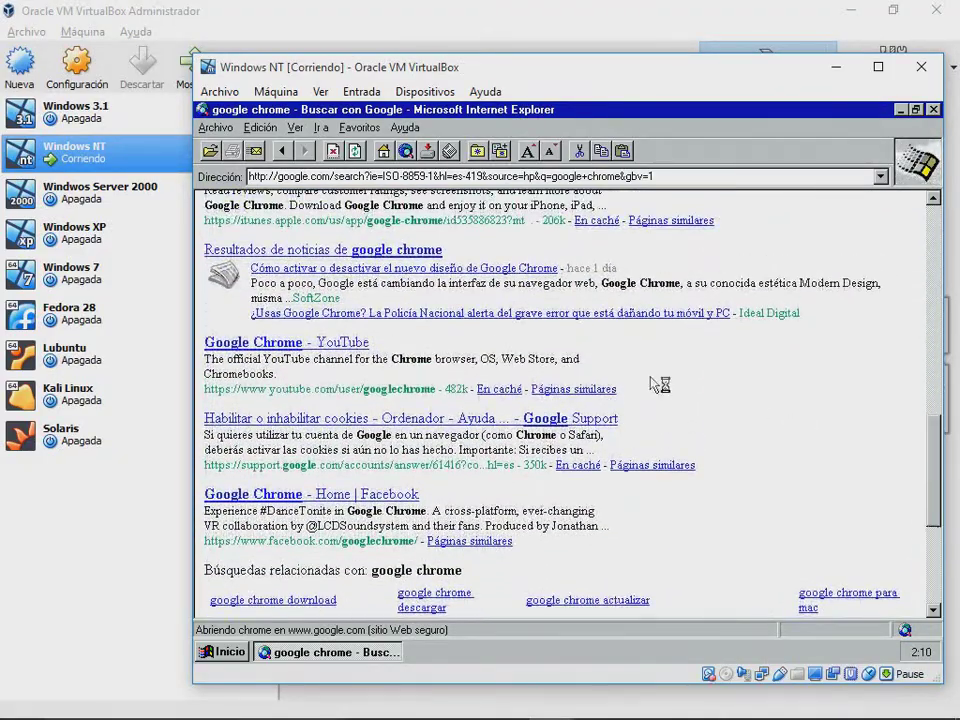
left_click(393, 318)
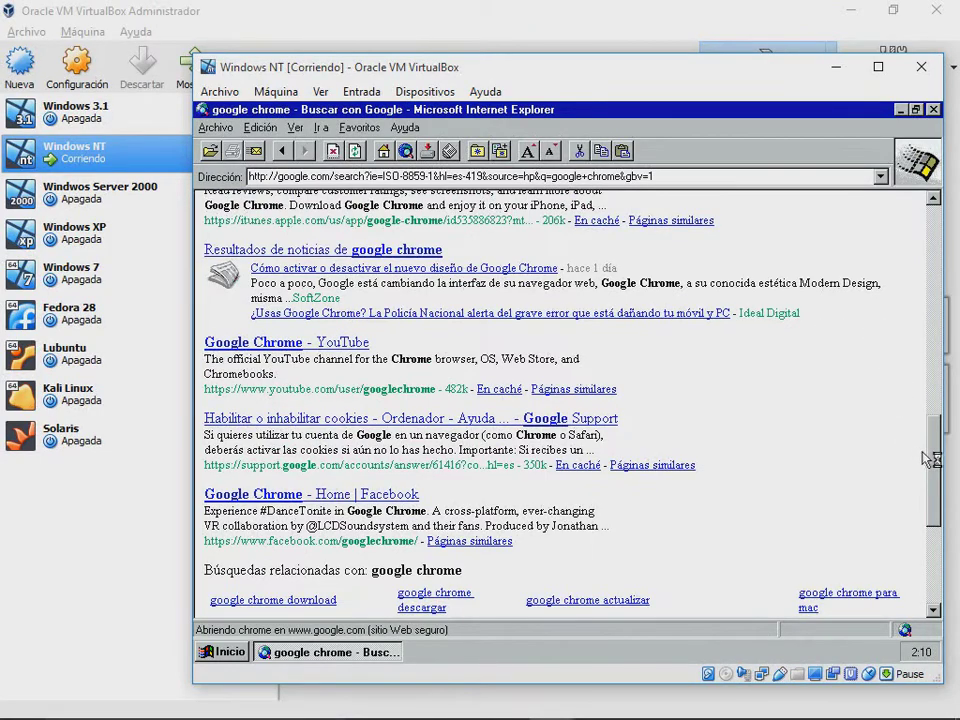
left_click_drag(935, 462, 935, 416)
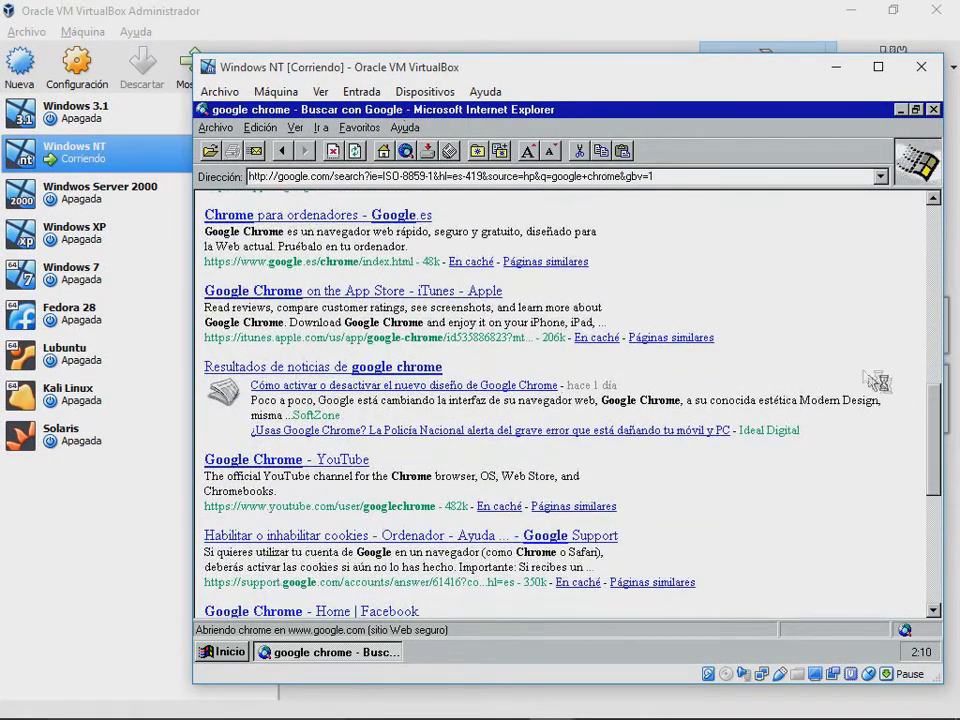
left_click(286, 463)
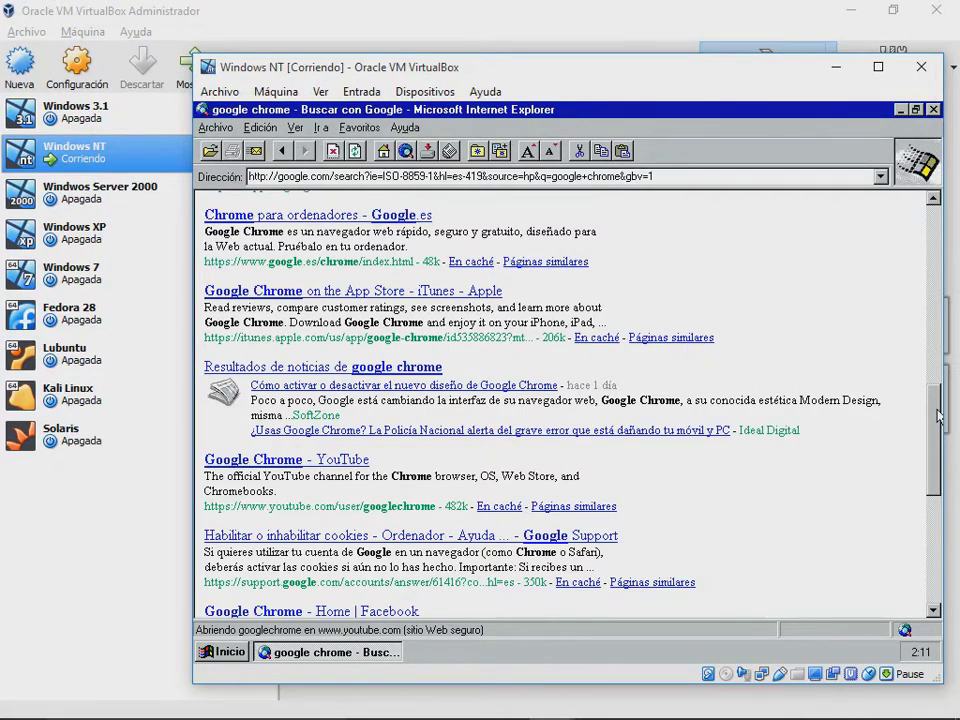
scroll(925, 377, "up", 2)
scroll(925, 377, "up", 10)
scroll(900, 204, "down", 12)
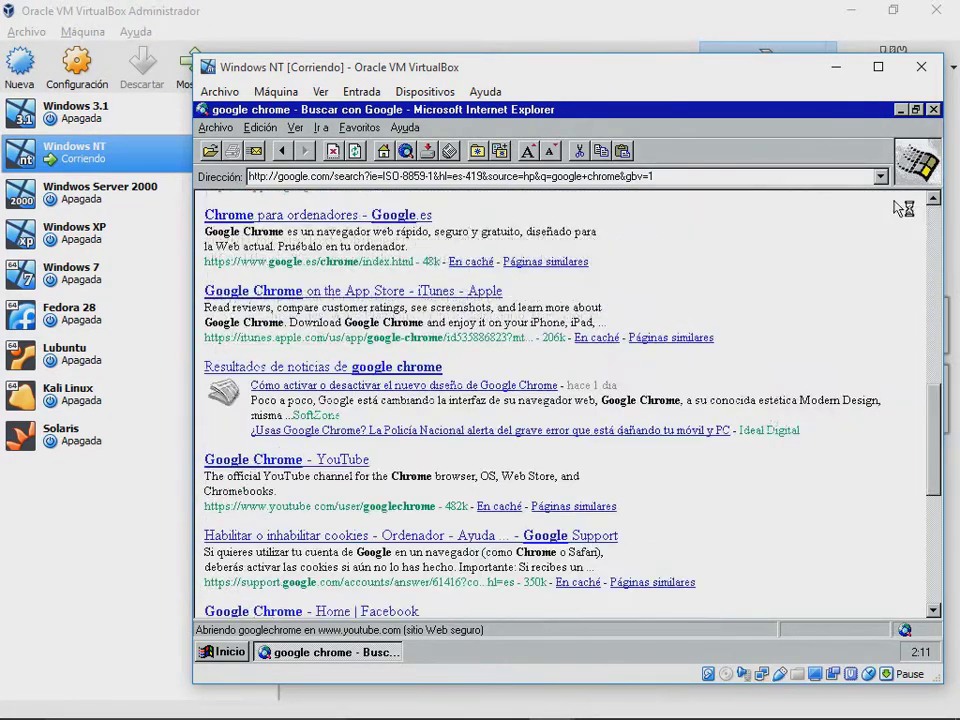
scroll(935, 225, "up", 10)
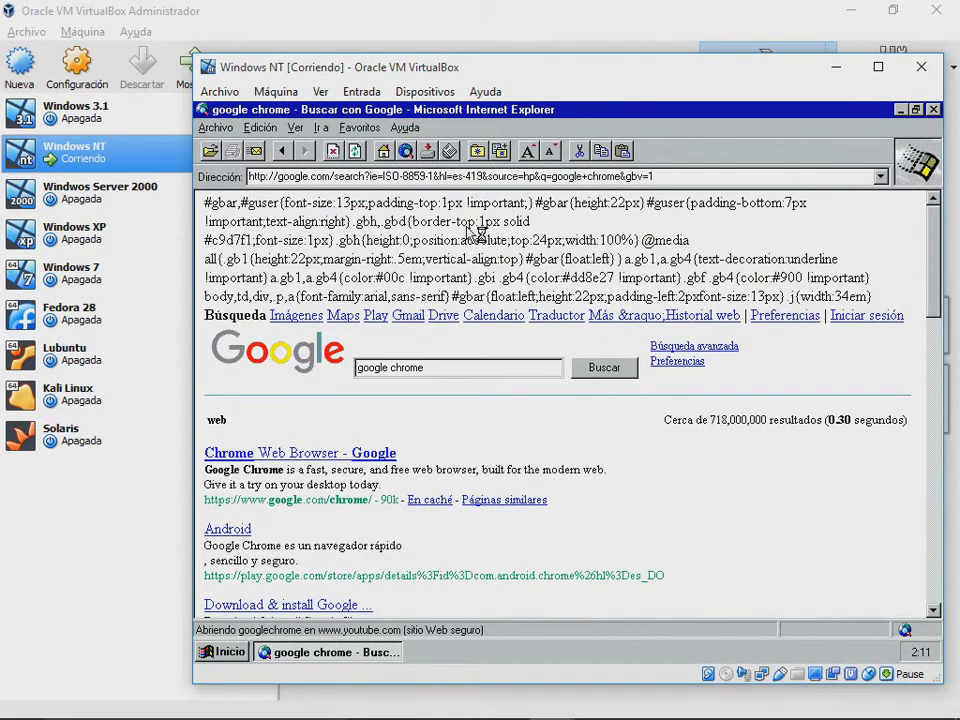
left_click_drag(459, 221, 533, 260)
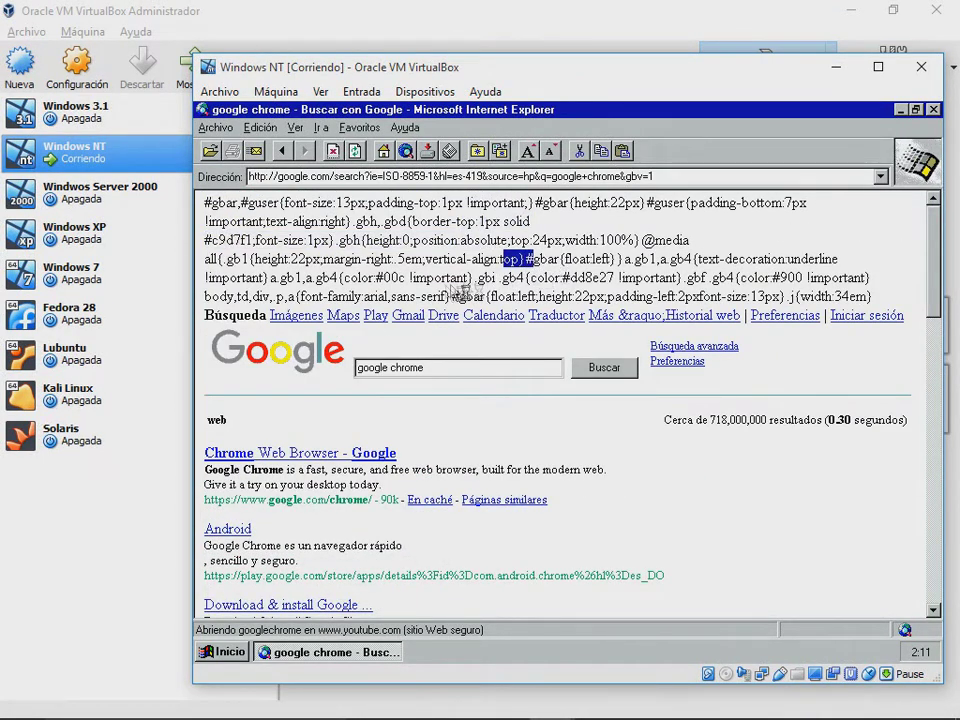
Step: Search Google Images for 'windows'
left_click(315, 317)
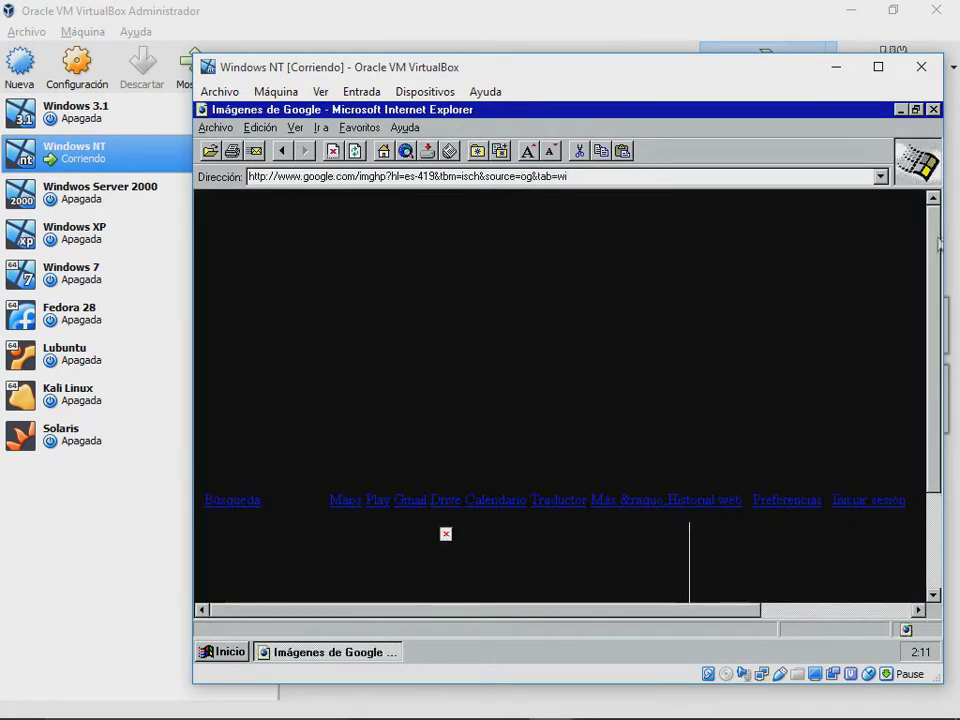
left_click_drag(928, 236, 926, 368)
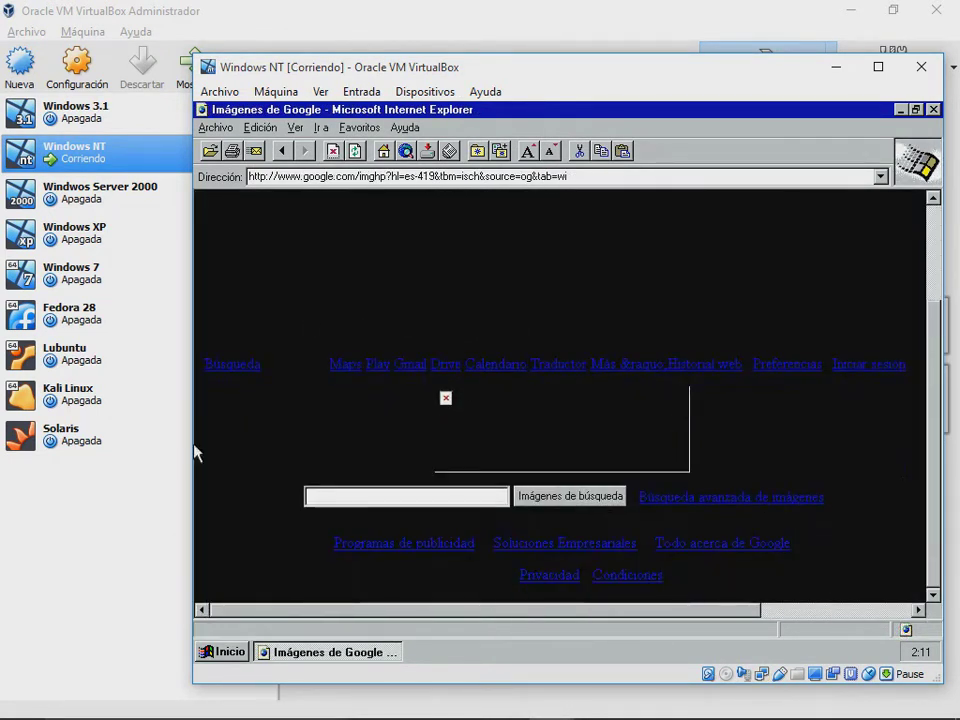
left_click(411, 497)
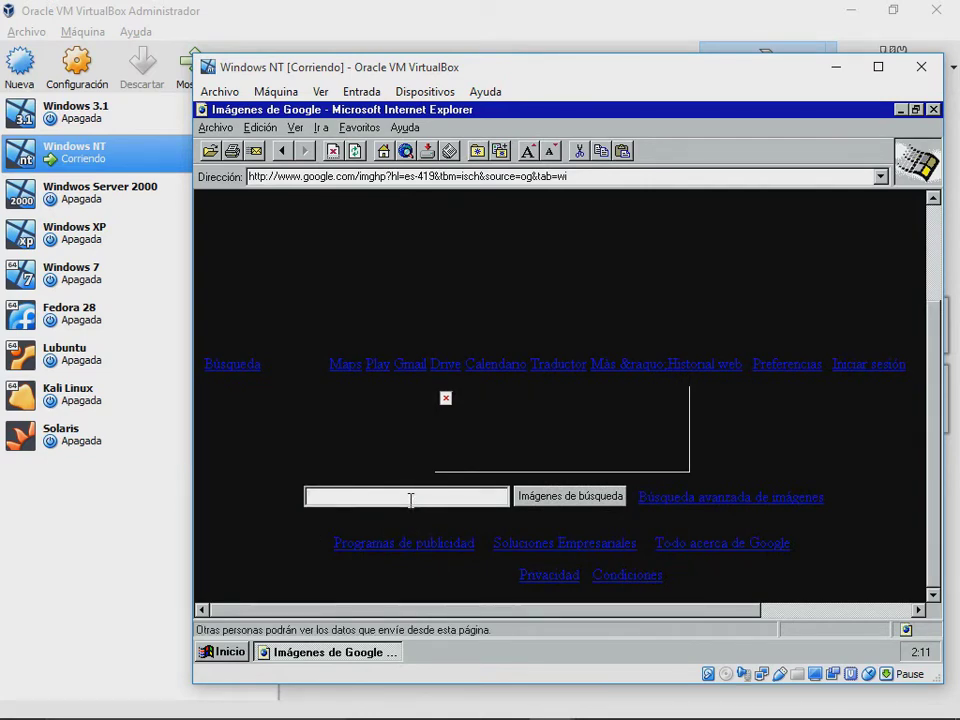
type("windows")
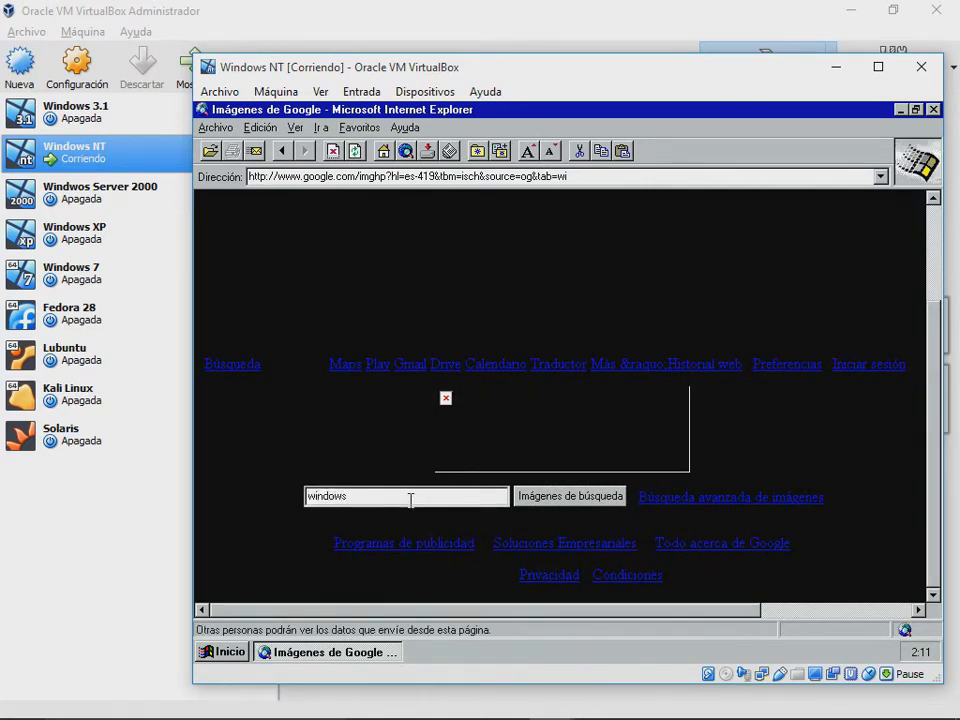
key("Return")
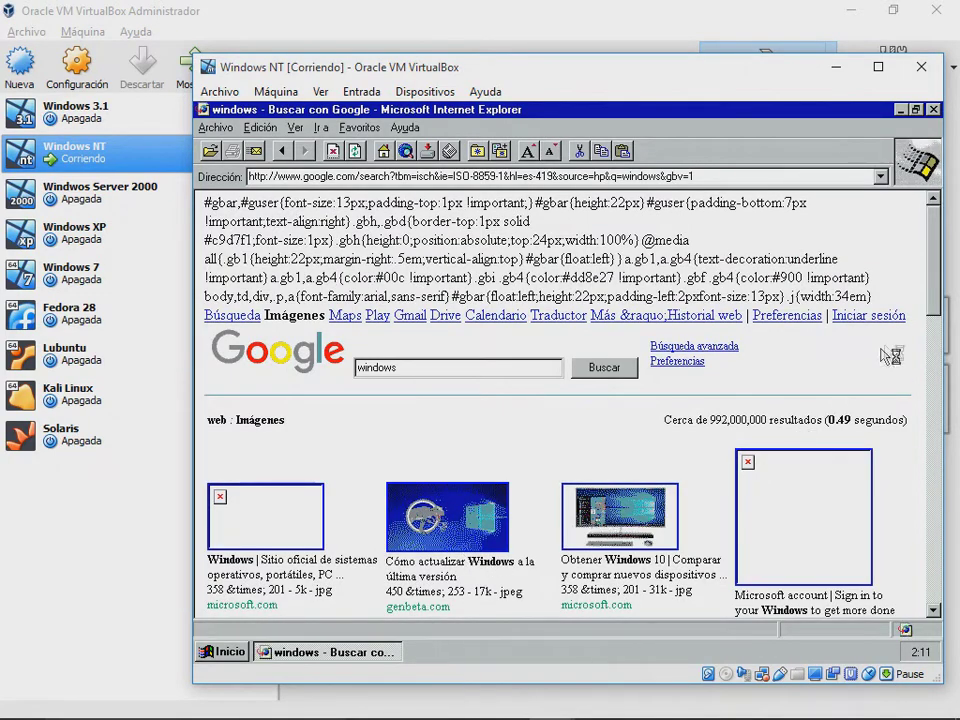
Step: Open the microsoft.com Windows 10, AS.com and nevilsoftware.com Windows logos image results
left_click_drag(931, 279, 935, 338)
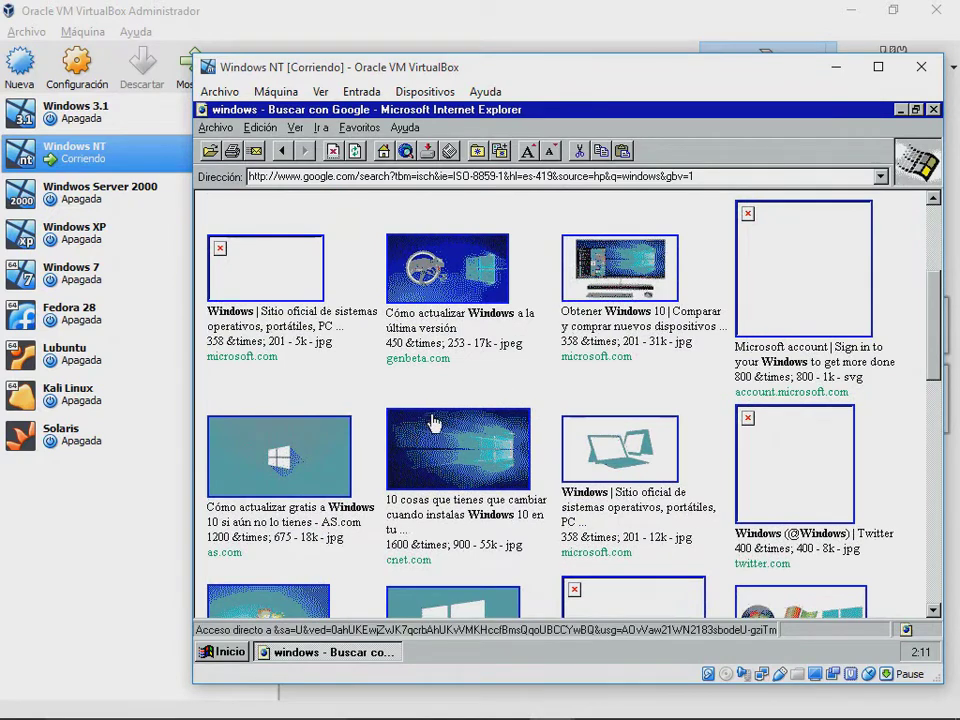
left_click(581, 297)
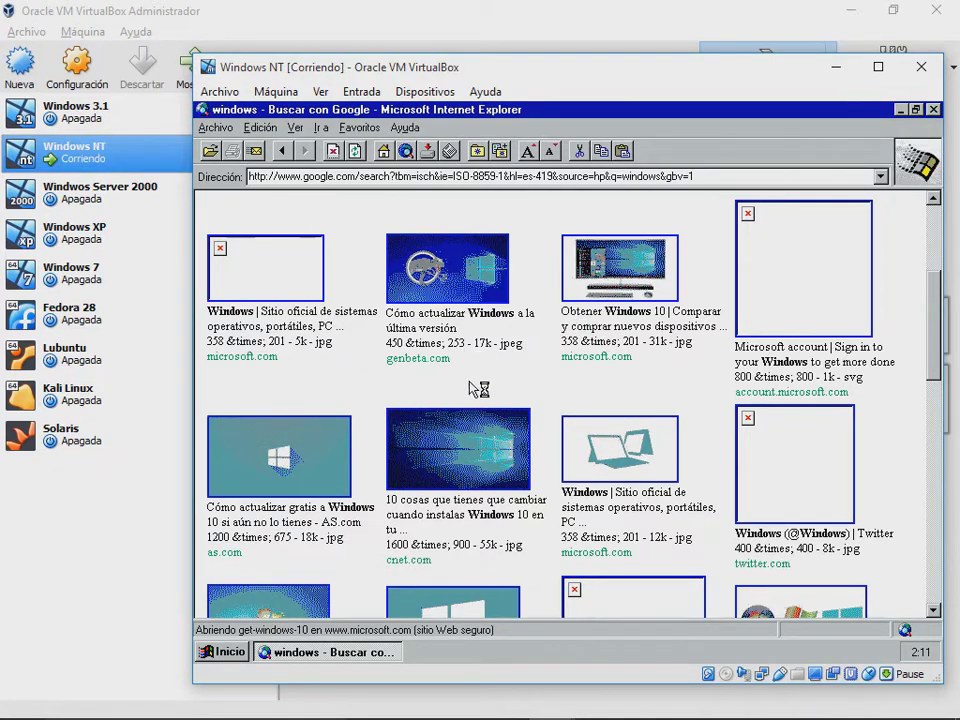
left_click_drag(933, 320, 933, 343)
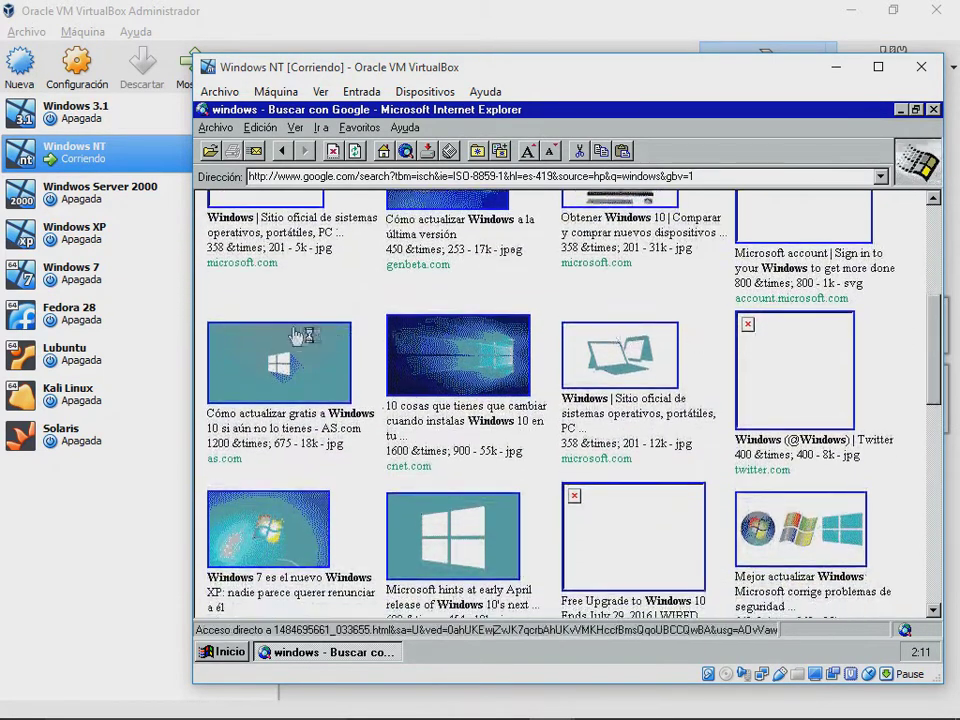
left_click(252, 352)
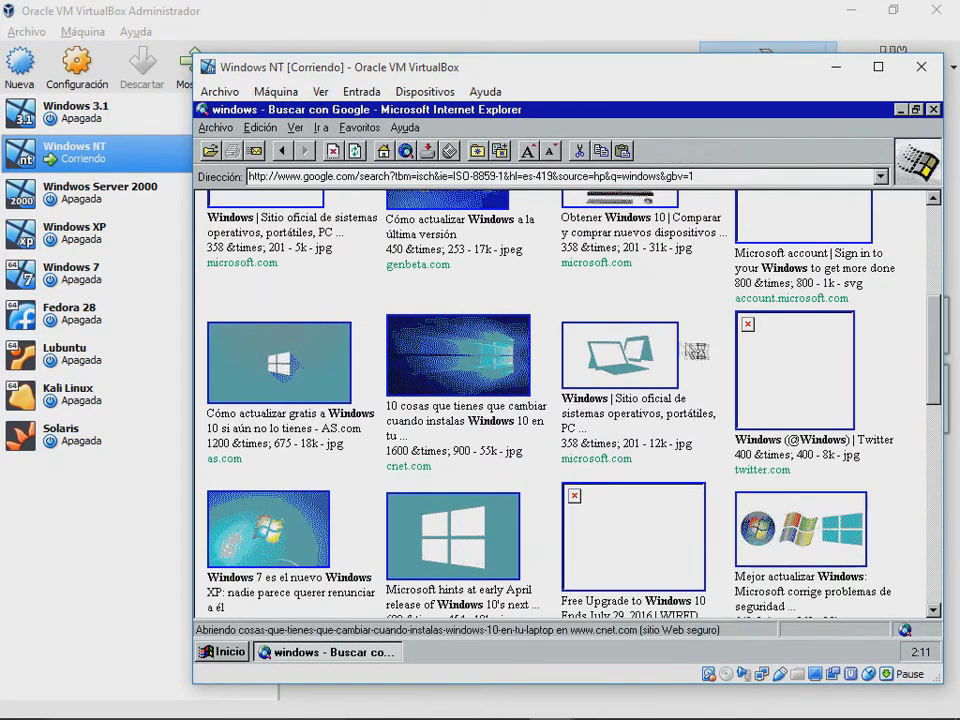
left_click(811, 536)
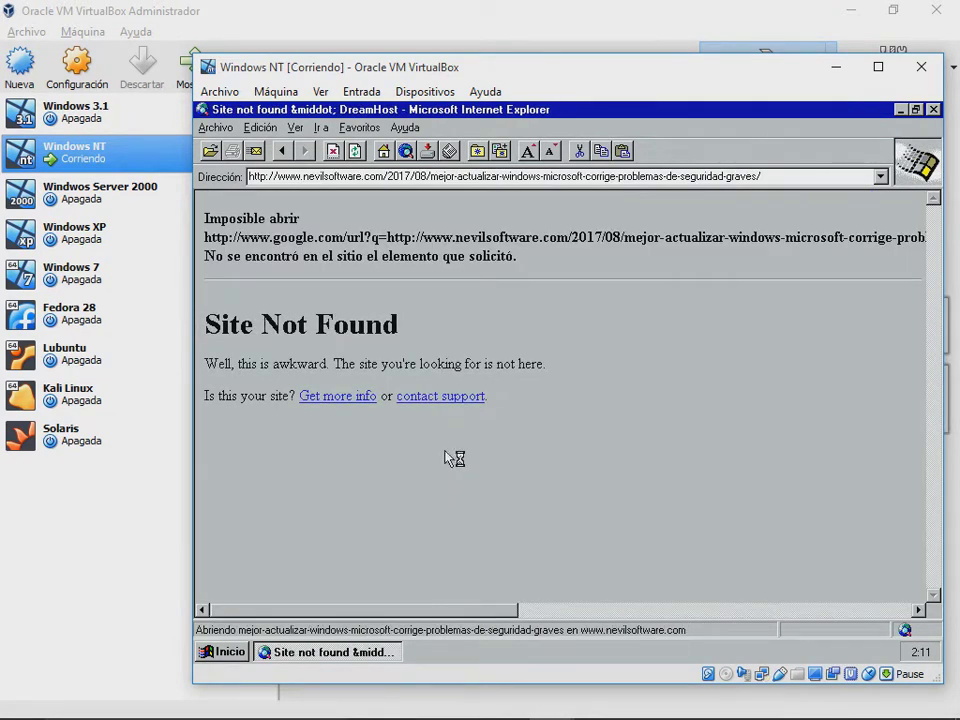
Step: Go back to the image results, reopen the Windows 10 result, then close Internet Explorer
left_click(318, 176)
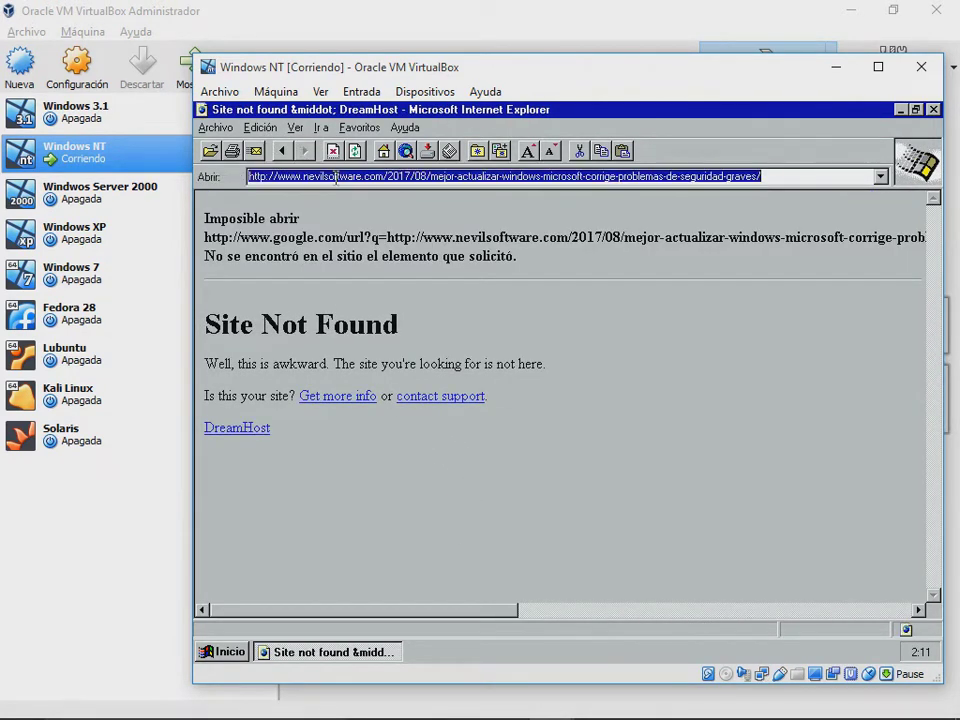
left_click(222, 176)
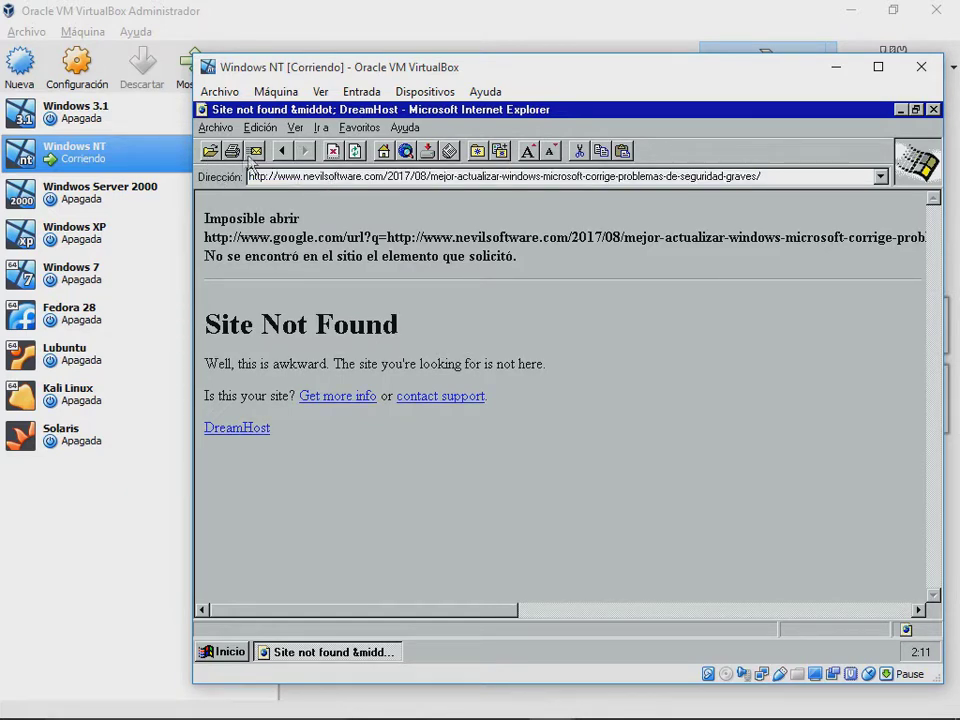
left_click(282, 151)
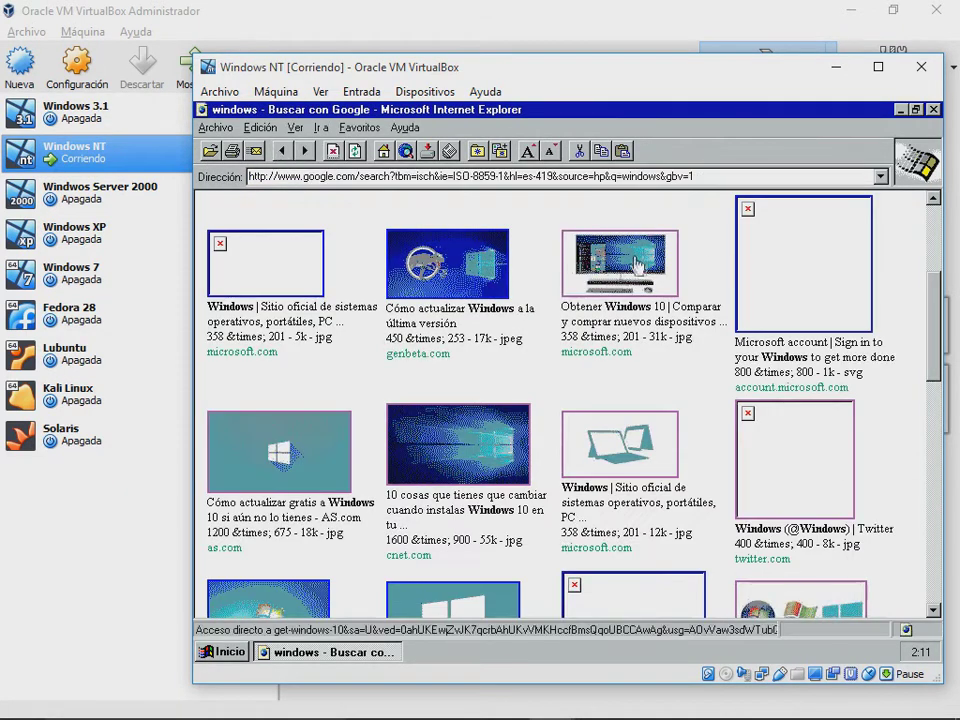
left_click(632, 267)
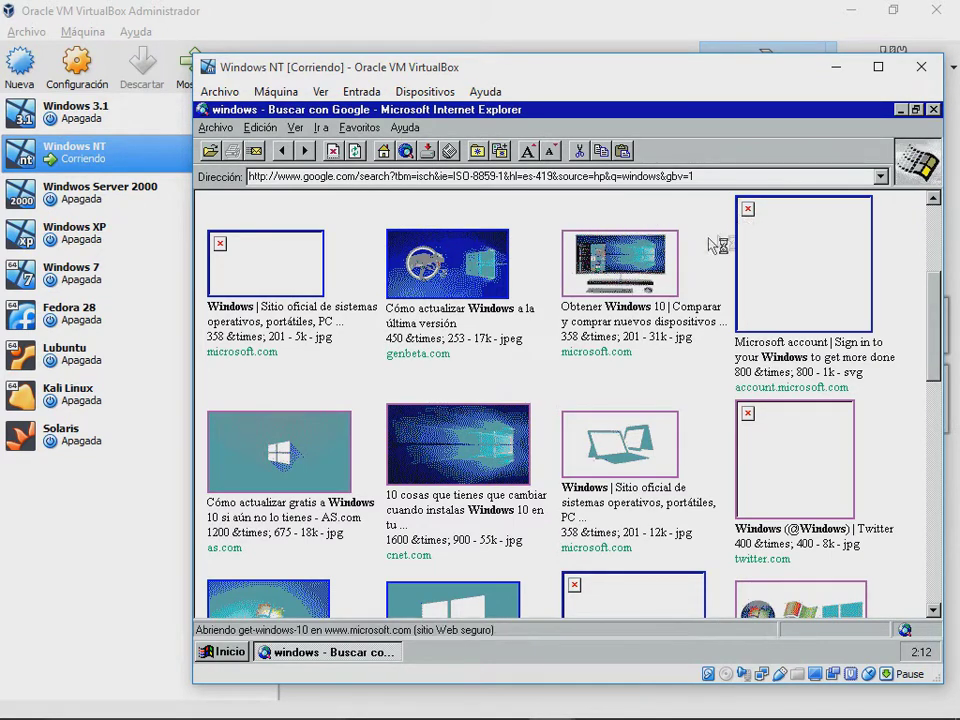
left_click(934, 110)
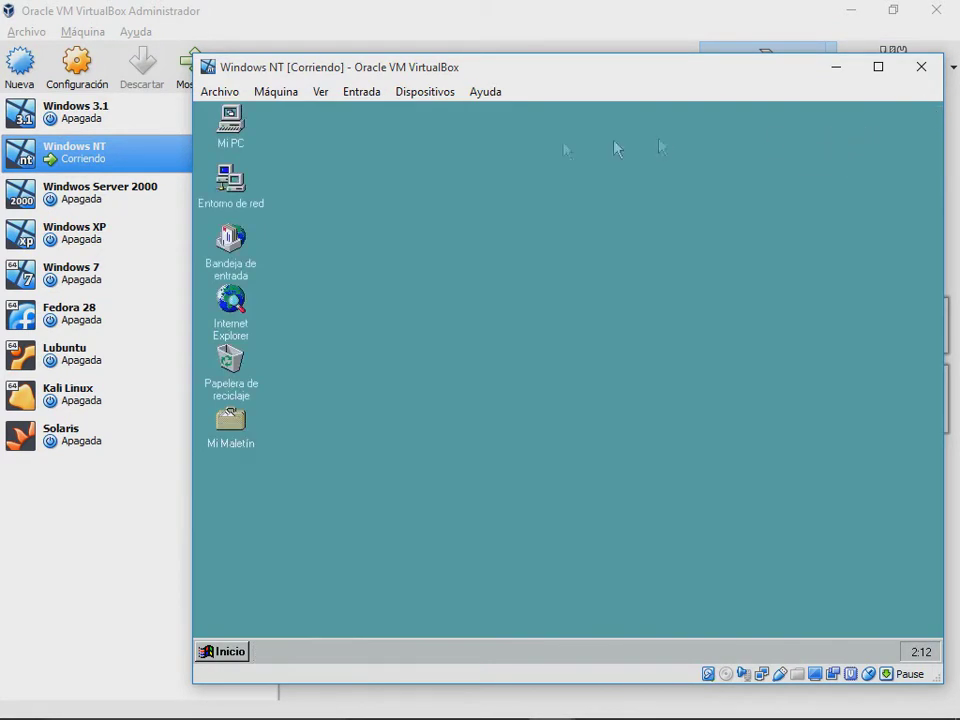
Step: Power off the Windows NT machine from its window's close dialog and confirm
mouse_move(210, 204)
left_mouse_down()
mouse_move(321, 324)
mouse_move(225, 212)
left_mouse_up()
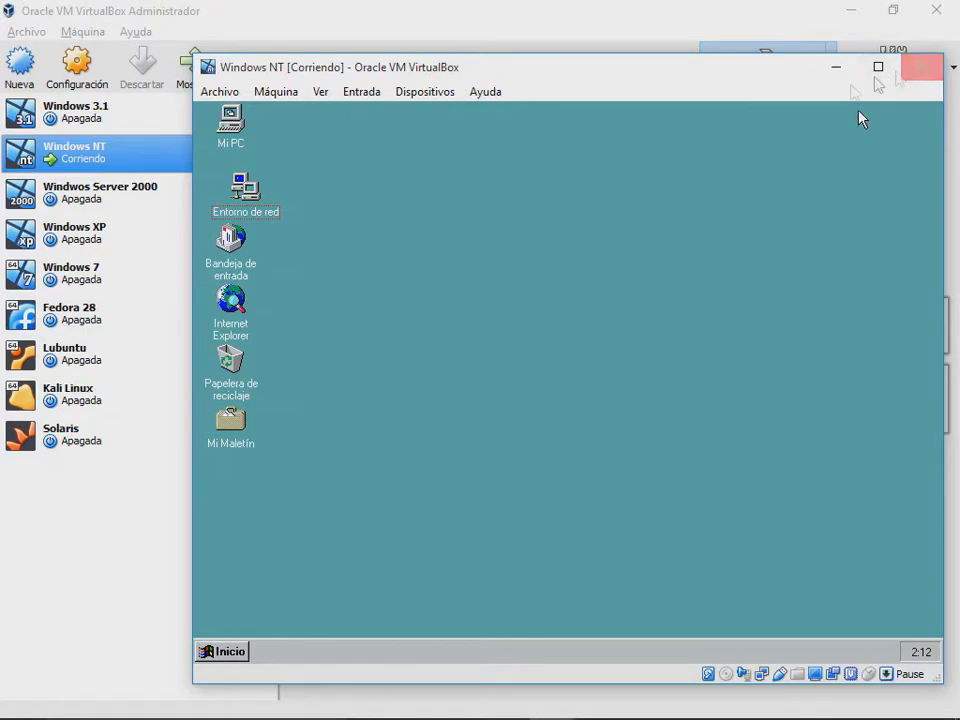
left_click(921, 66)
left_click(506, 428)
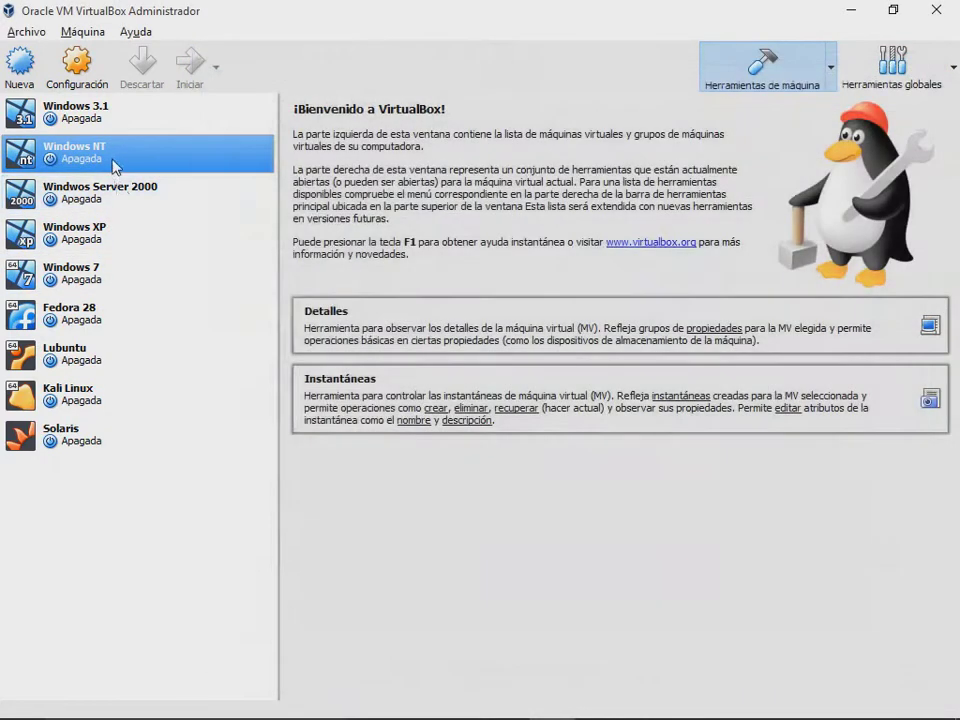
Step: In Windows NT's System settings, drag base memory down to 4 MB and try saving
right_click(165, 172)
left_click(200, 186)
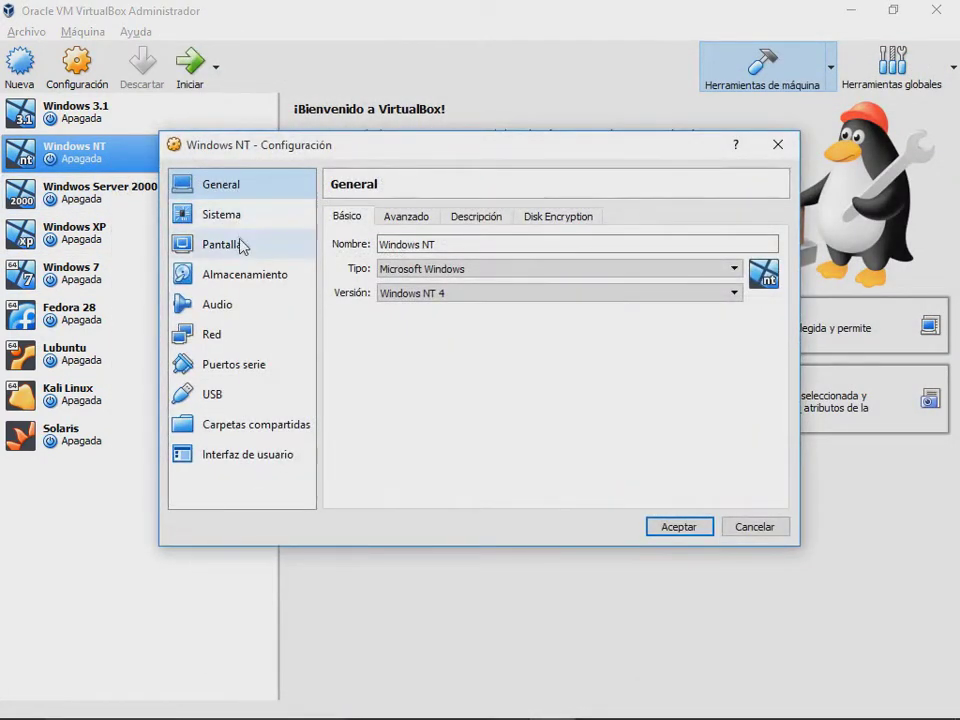
left_click(222, 214)
left_click(500, 216)
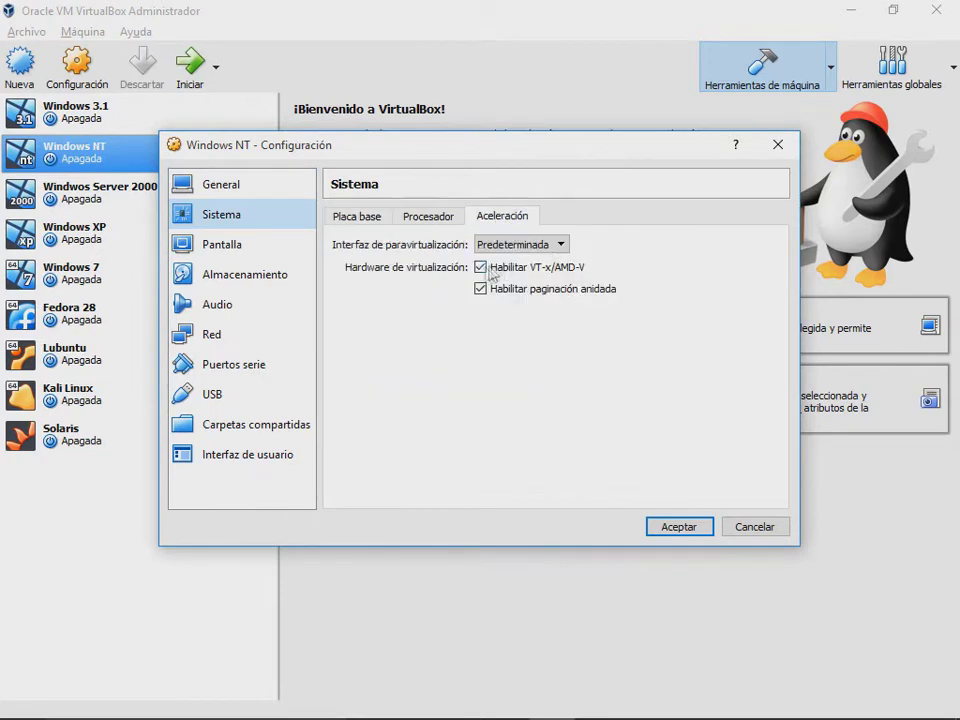
left_click(356, 217)
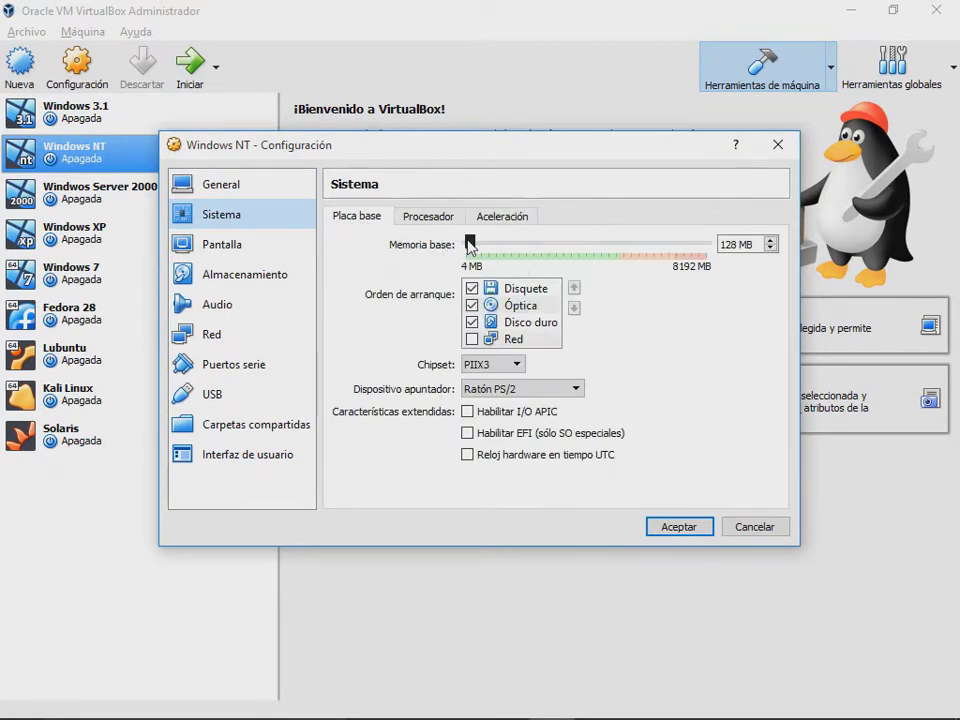
left_click_drag(470, 243, 465, 243)
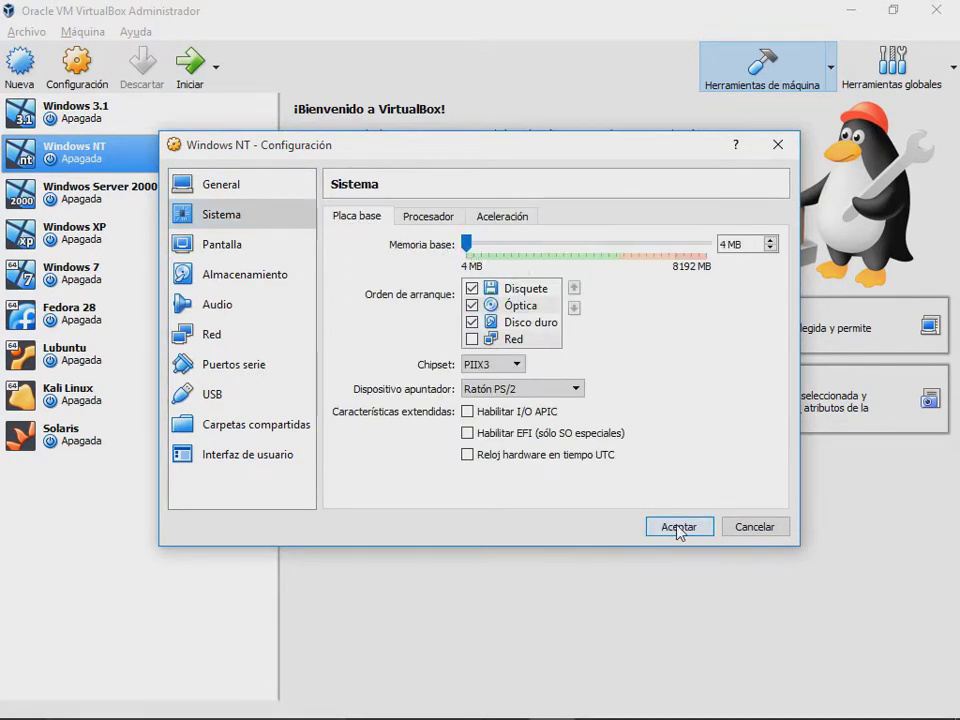
left_click(678, 527)
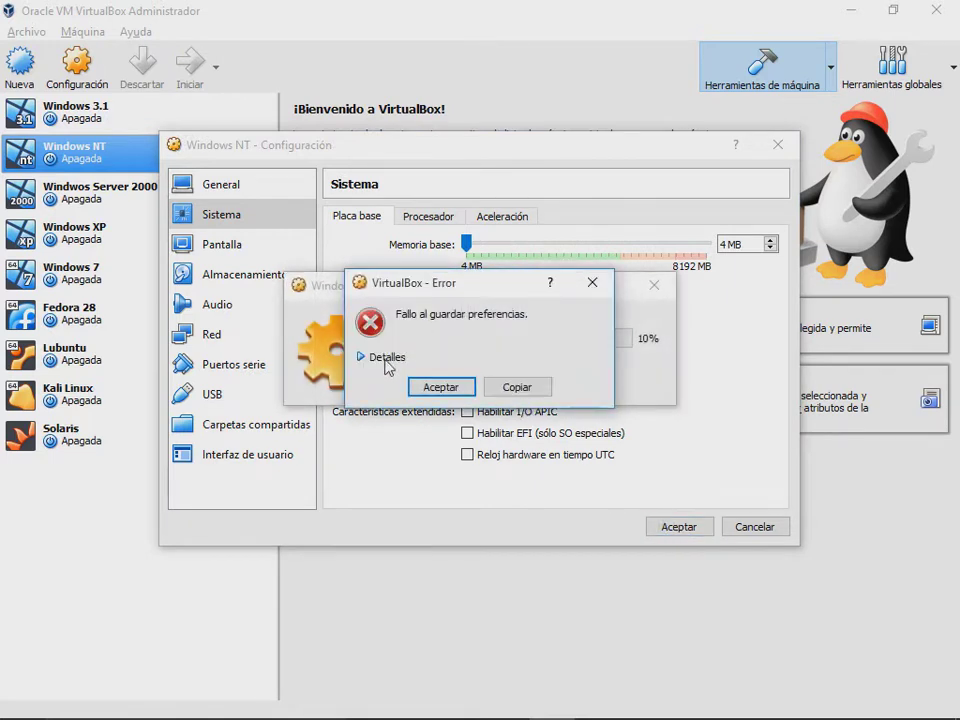
Step: Review the details of the invalid memory error, then dismiss both error messages
left_click(386, 359)
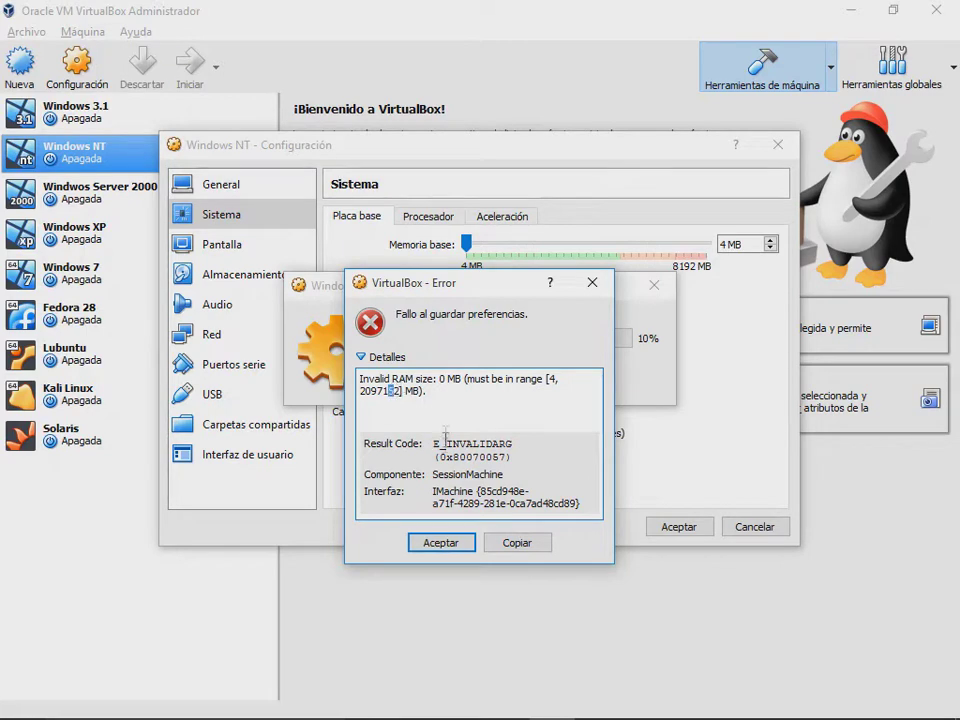
left_click(409, 540)
left_click(440, 384)
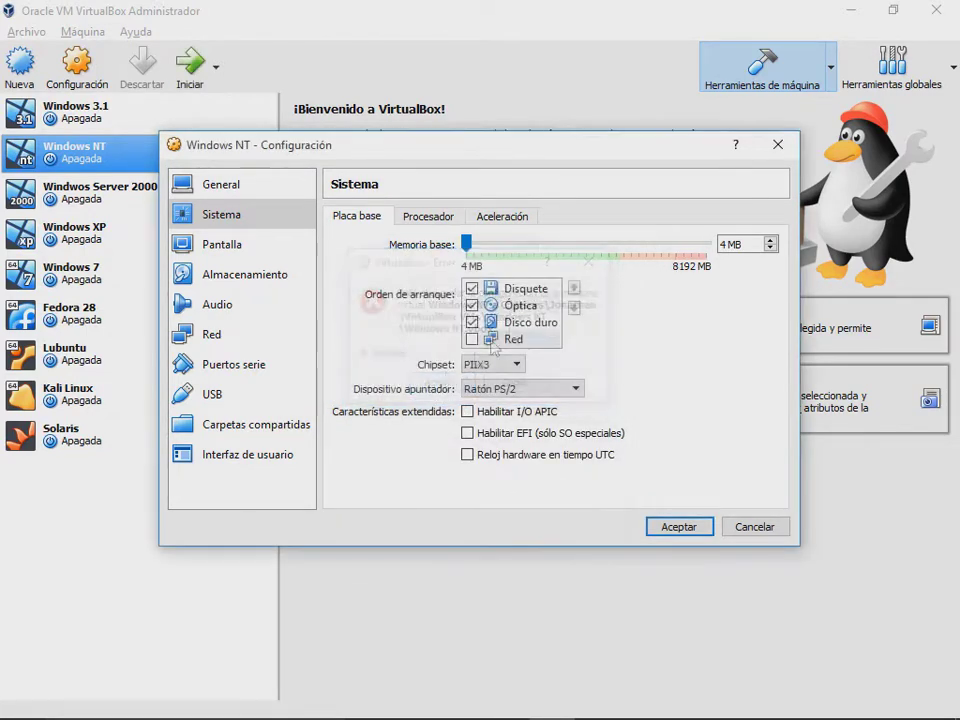
Step: Replace the memory value with 5 MB and save the settings
mouse_move(467, 244)
left_mouse_down()
mouse_move(478, 249)
mouse_move(466, 248)
left_mouse_up()
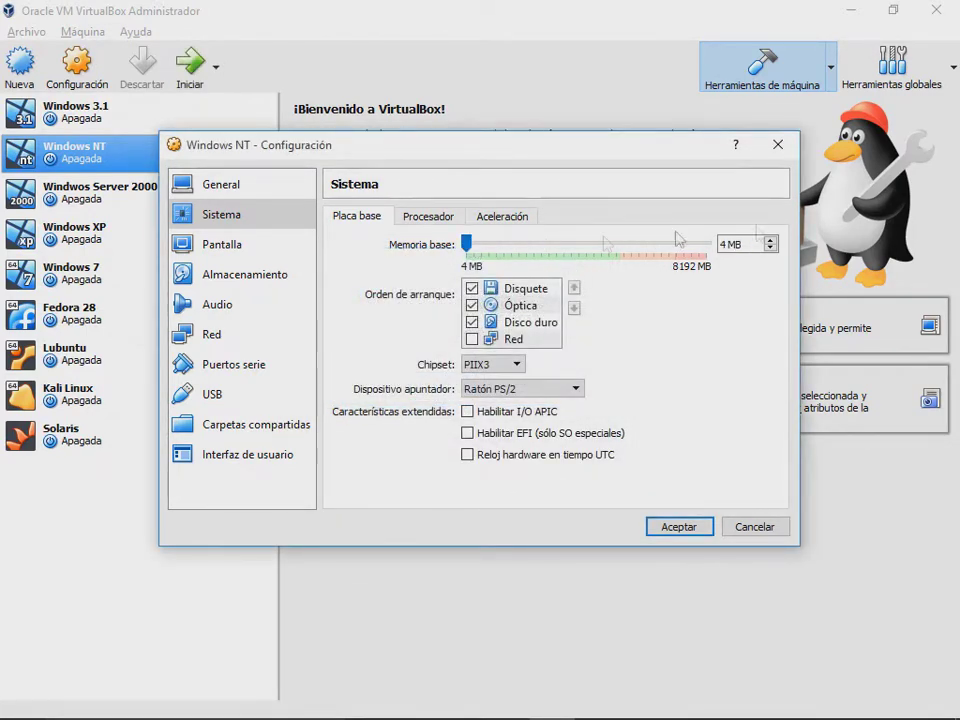
left_click_drag(754, 243, 714, 244)
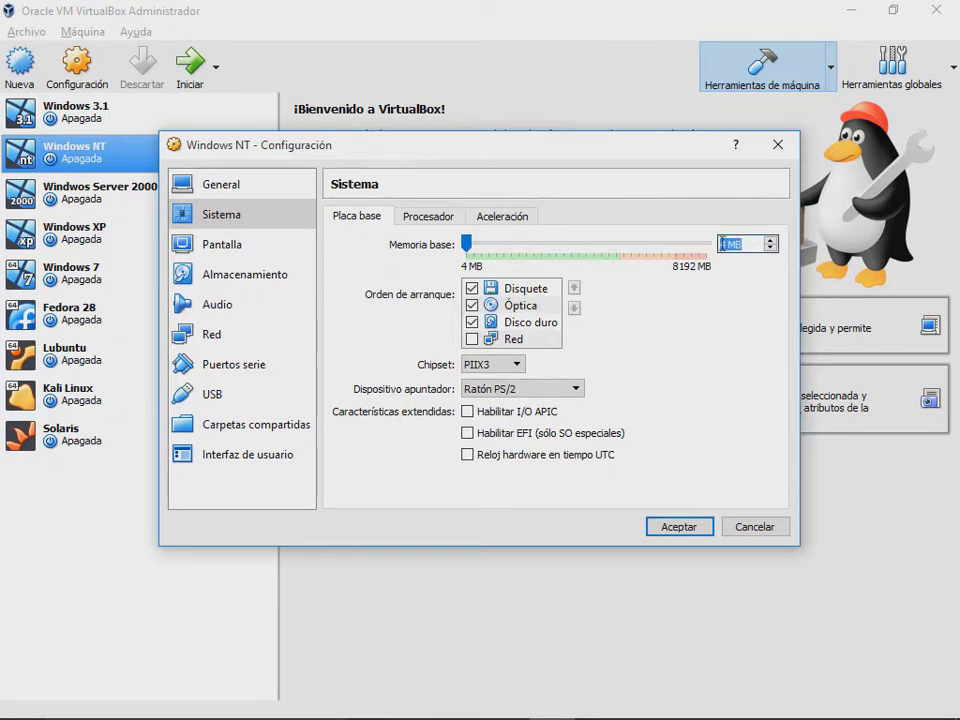
left_click(712, 244)
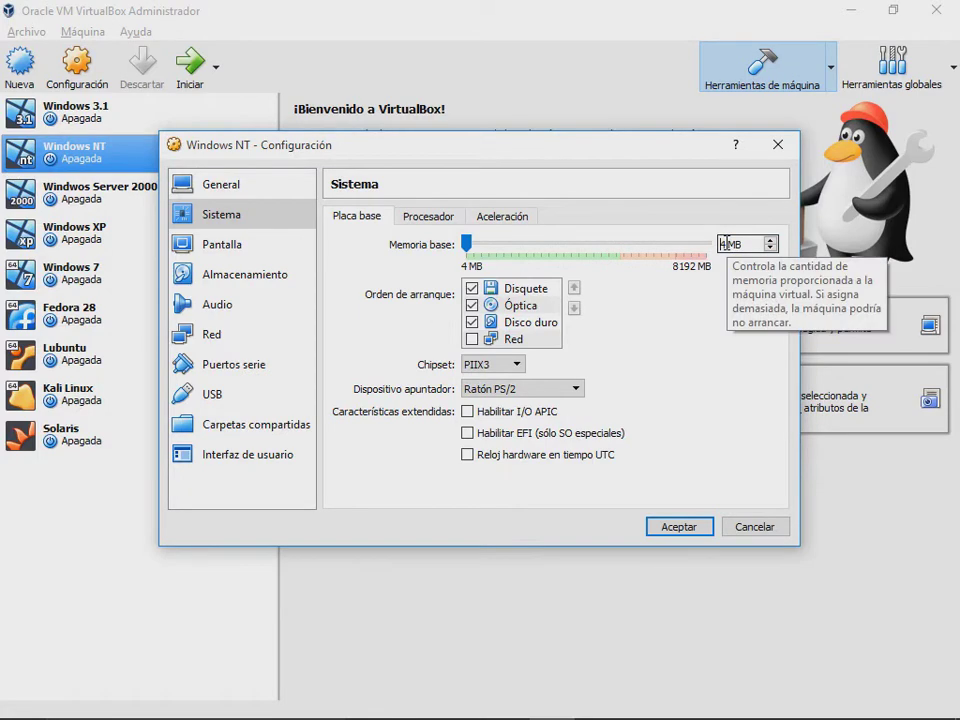
key("Delete")
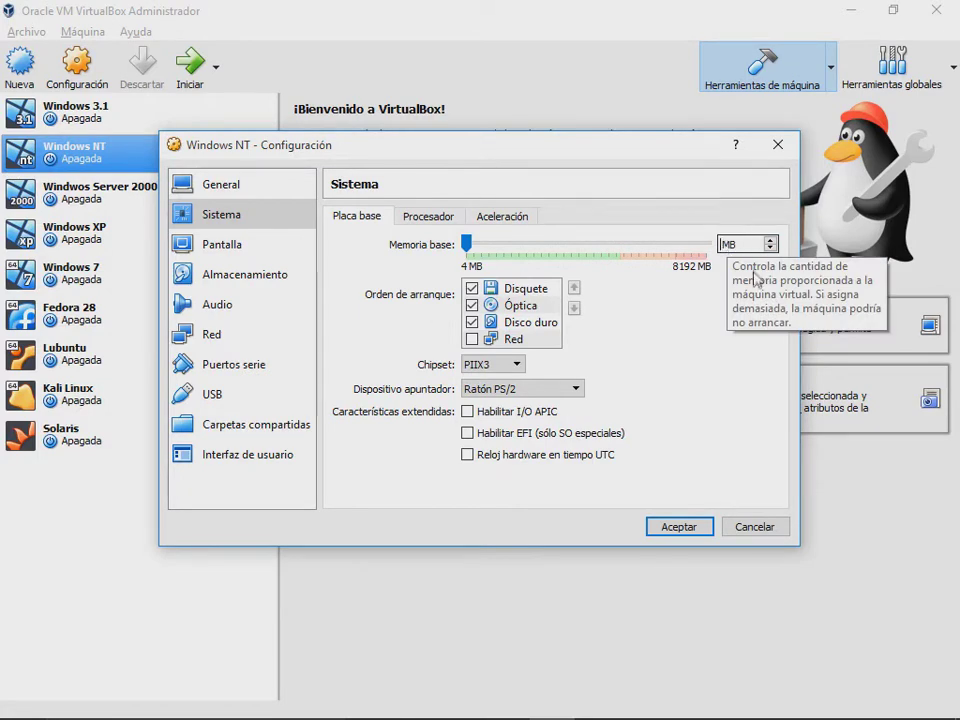
type("5")
left_click(684, 529)
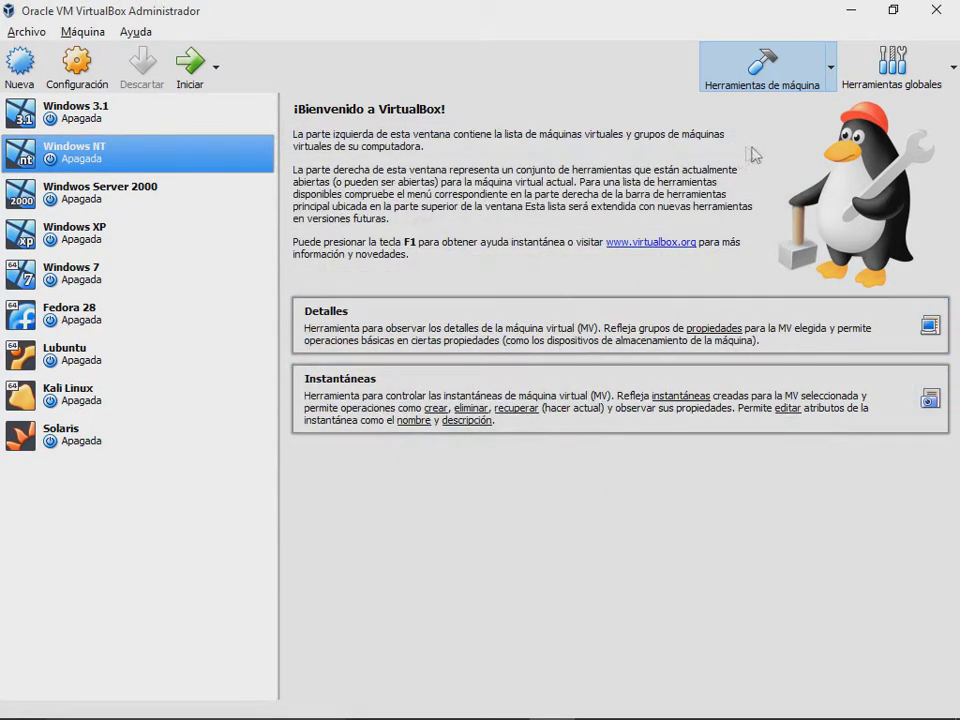
Step: Start Windows NT, boot the default loader option, and dismiss the keyboard and mouse notices
left_click(180, 65)
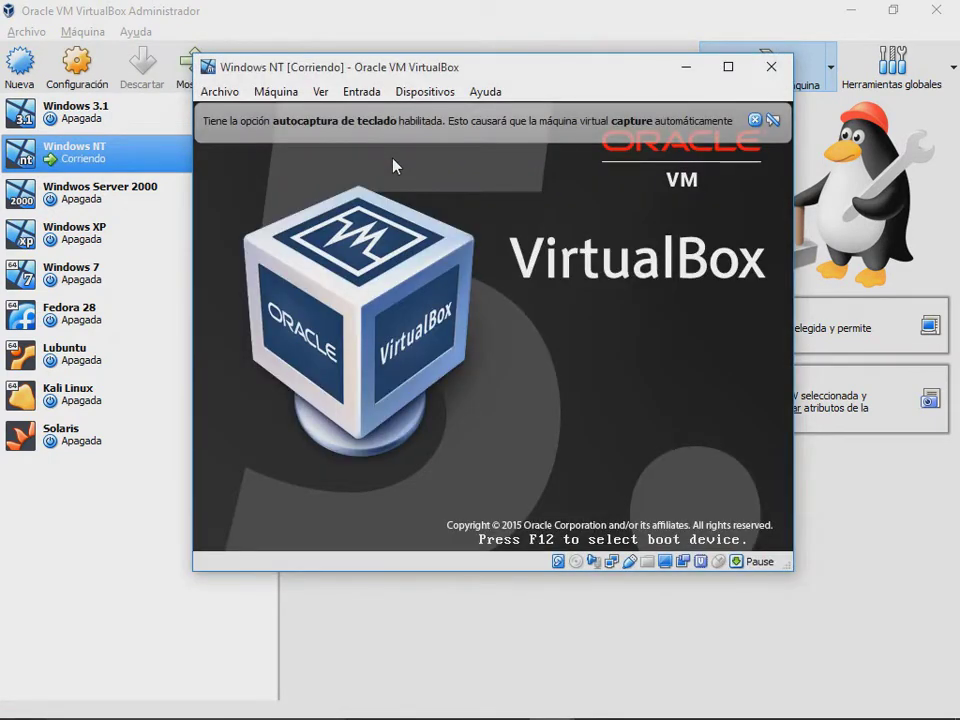
key("Return")
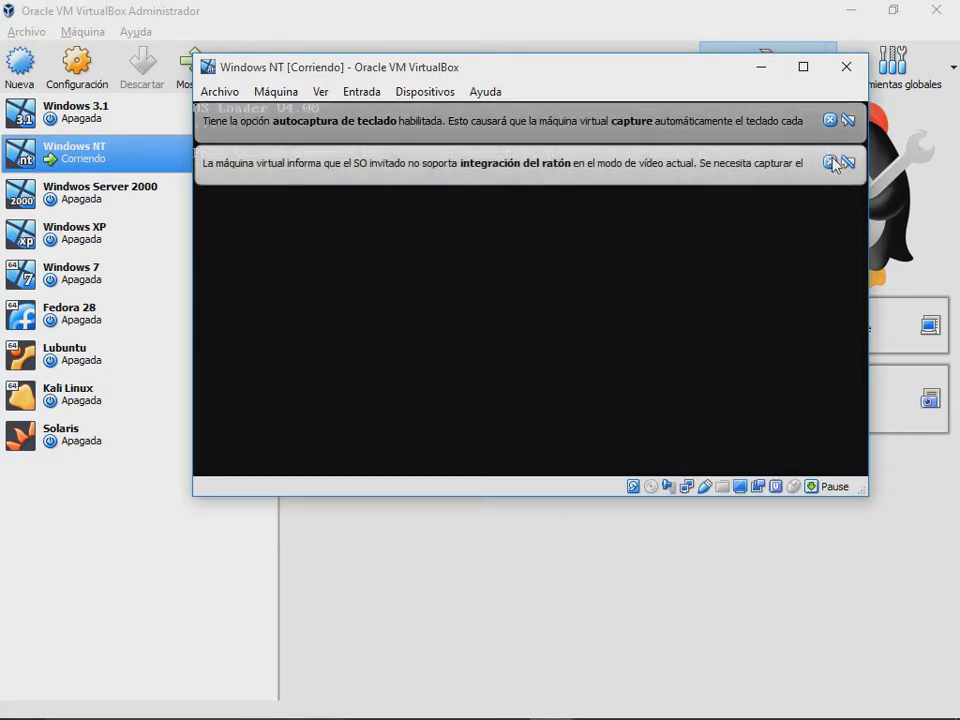
left_click(829, 162)
left_click(829, 121)
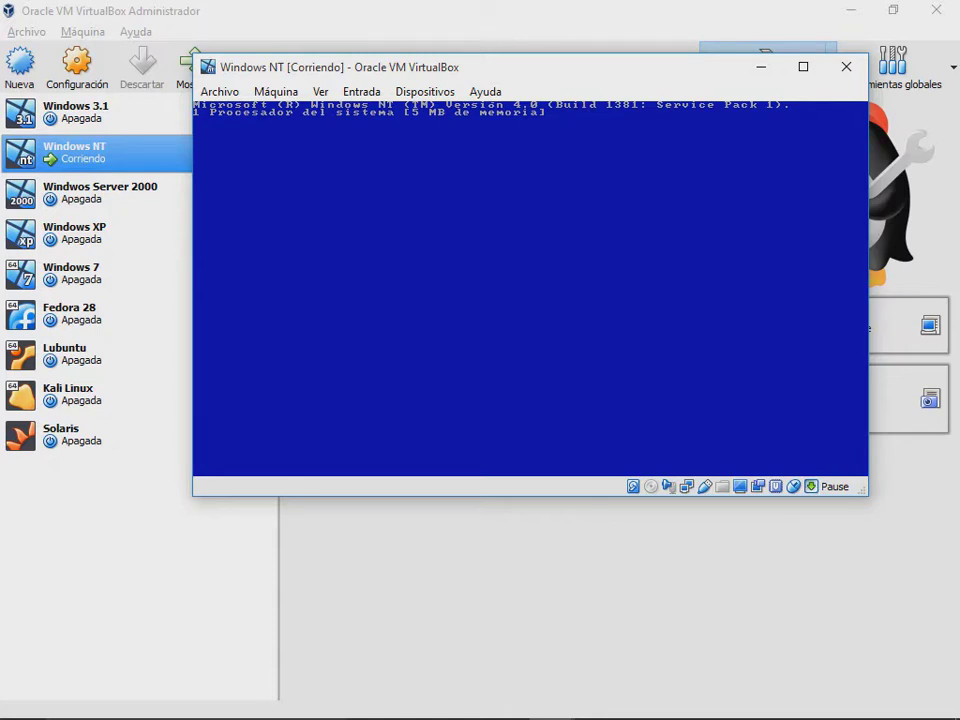
Step: Power off the running Windows NT machine
left_click_drag(412, 68, 394, 63)
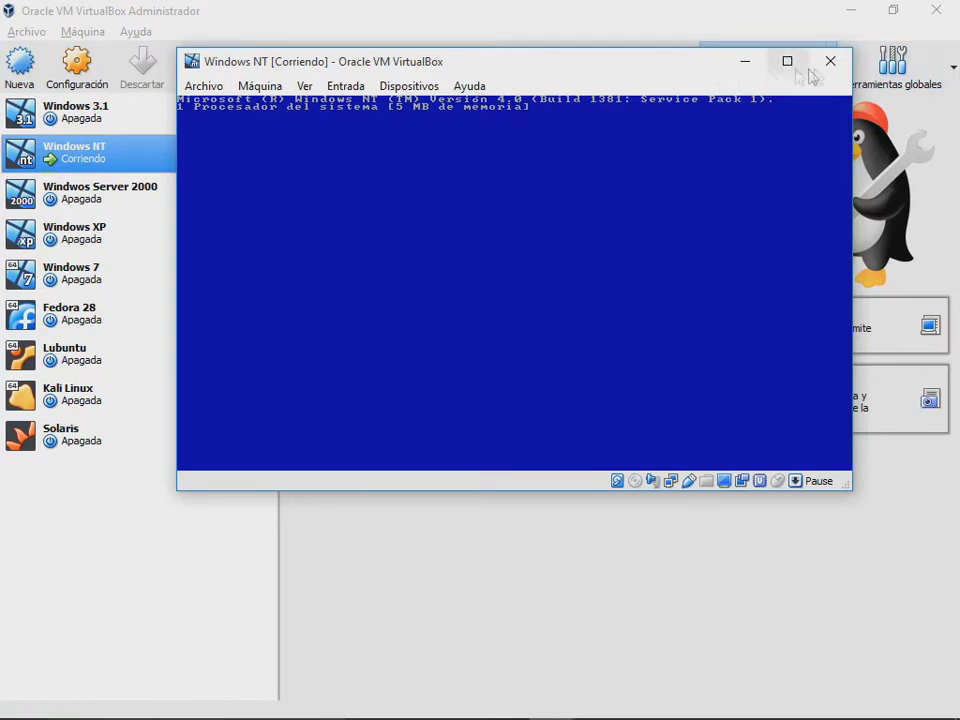
left_click_drag(565, 73, 594, 86)
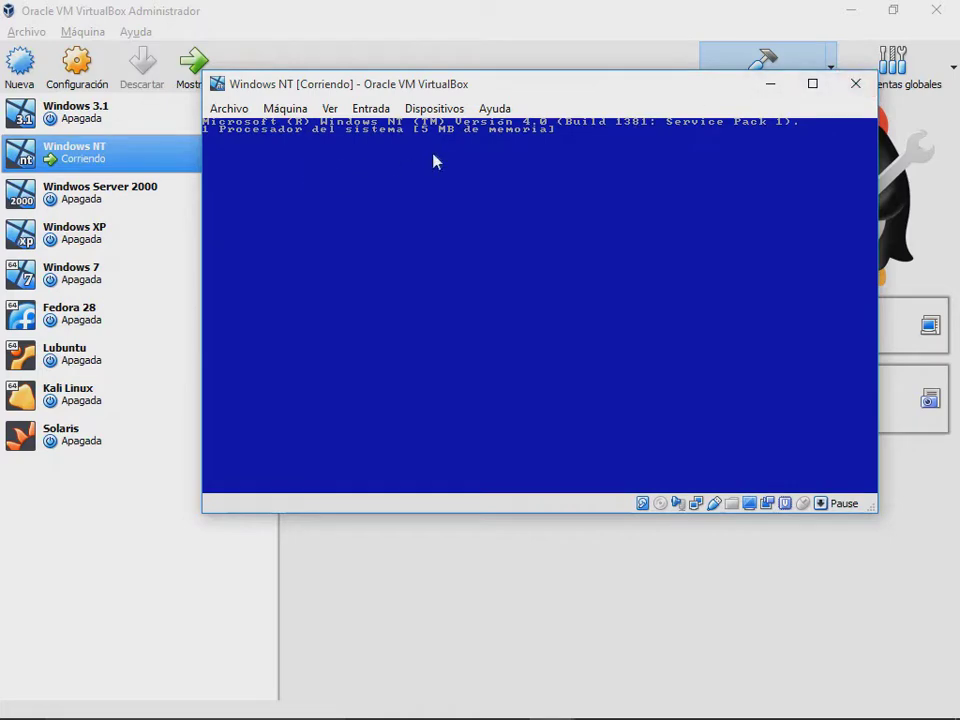
left_click(858, 86)
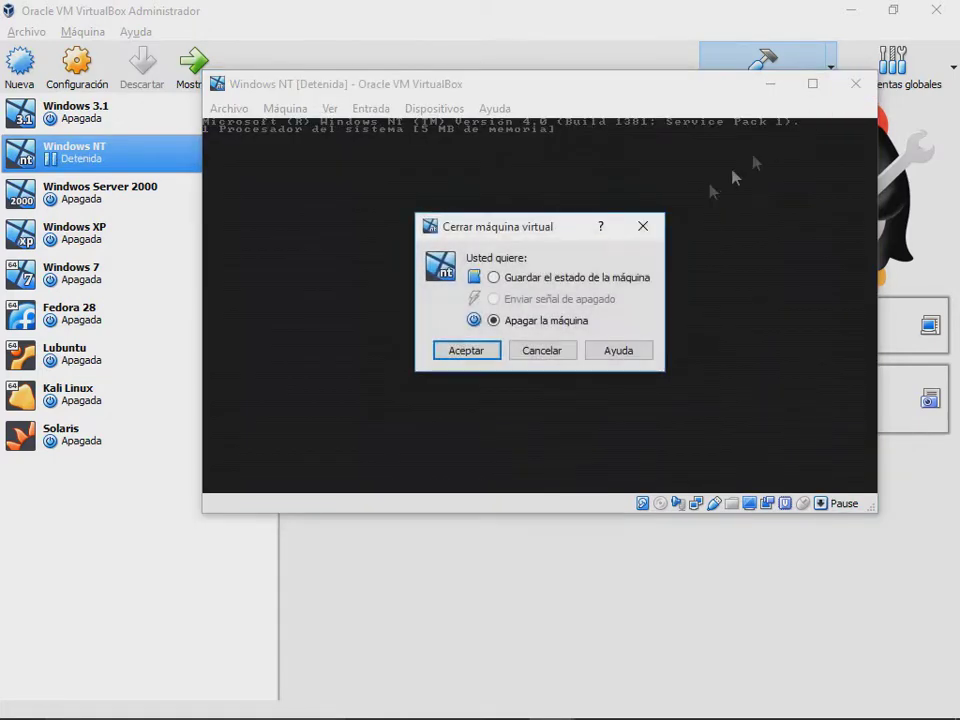
left_click(466, 350)
Step: Give the Windows NT machine 4 processors in its System settings and start it again
right_click(103, 156)
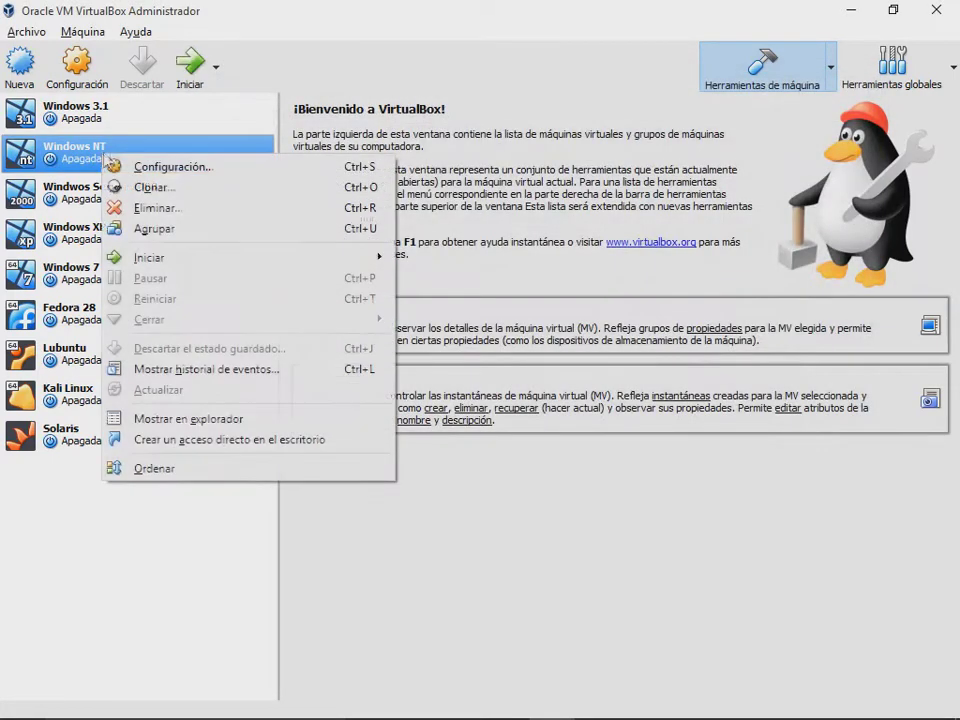
left_click(178, 166)
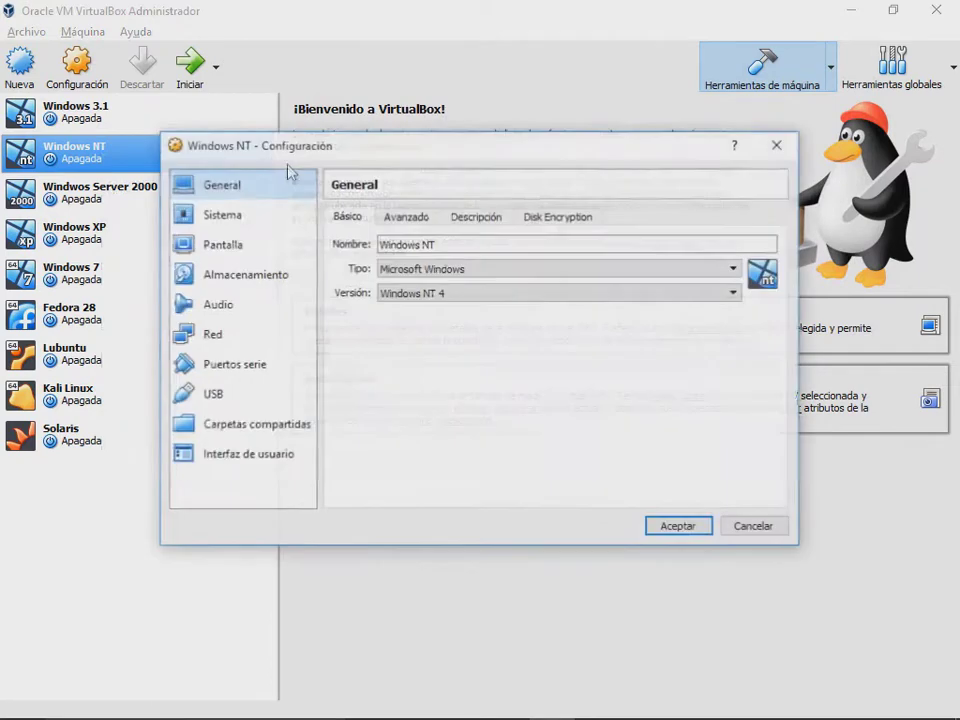
left_click(262, 226)
left_click(428, 216)
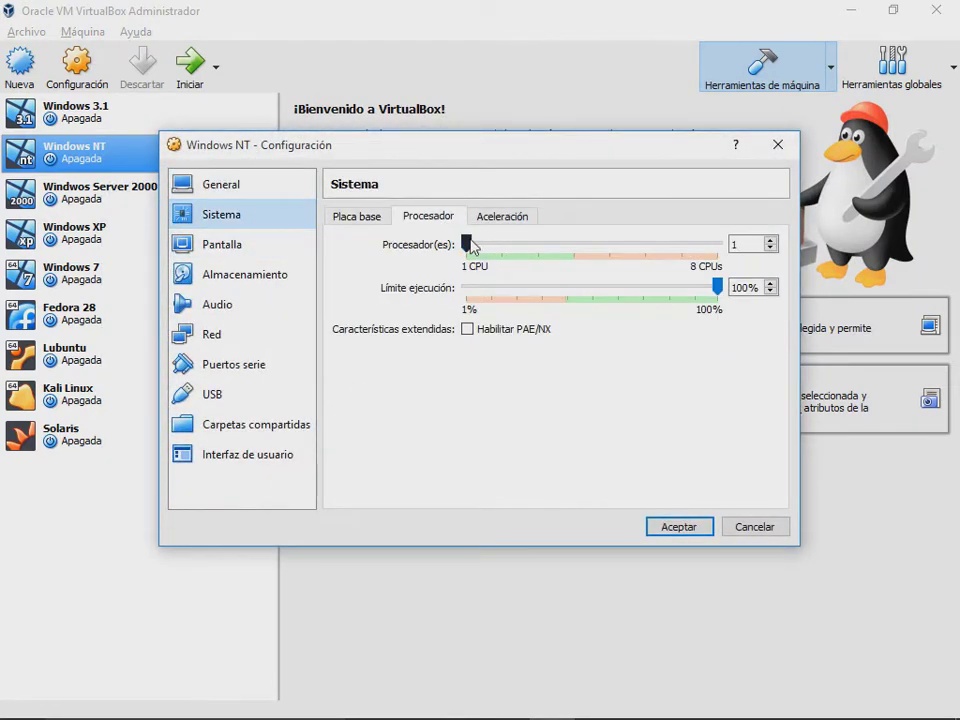
left_click_drag(469, 246, 576, 248)
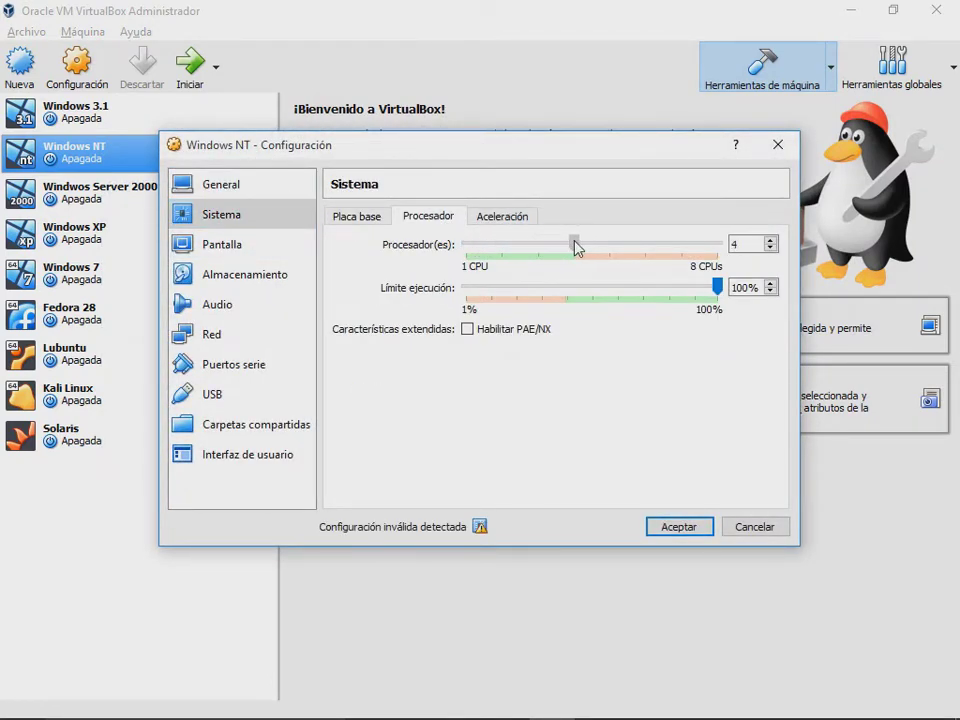
left_click(704, 536)
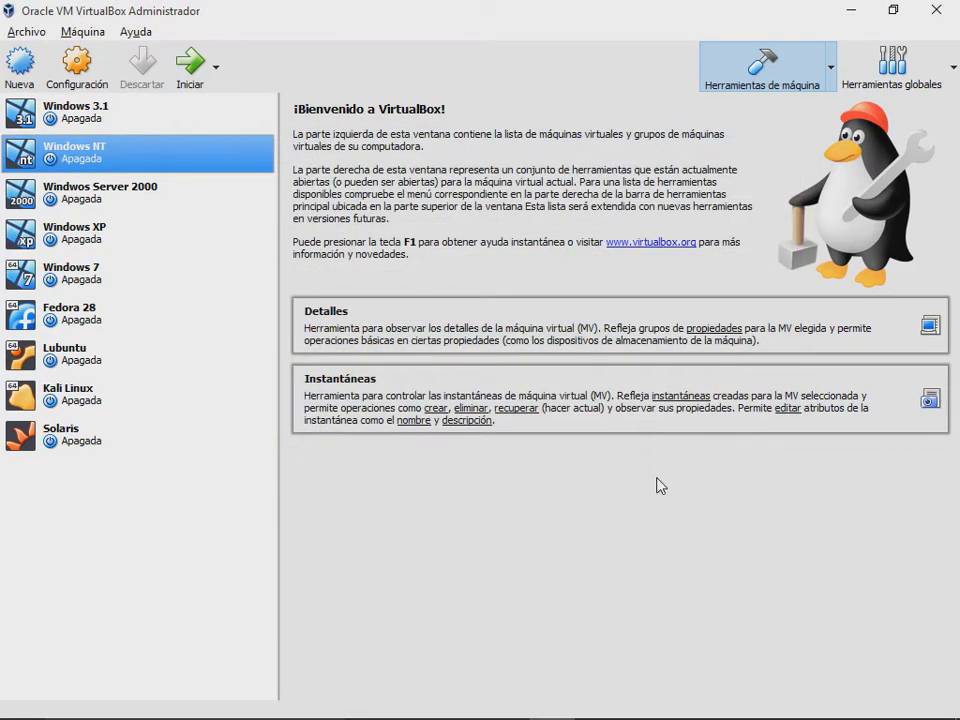
left_click(193, 70)
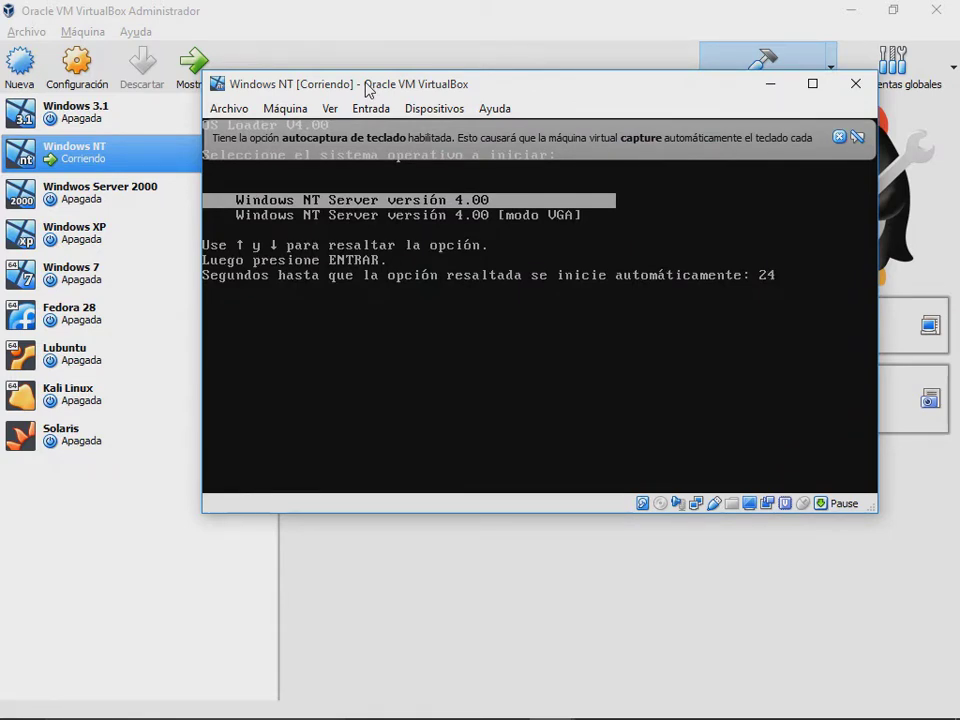
Step: Boot the default Windows NT Server 4.00 entry and dismiss the mouse and keyboard notices
key("Return")
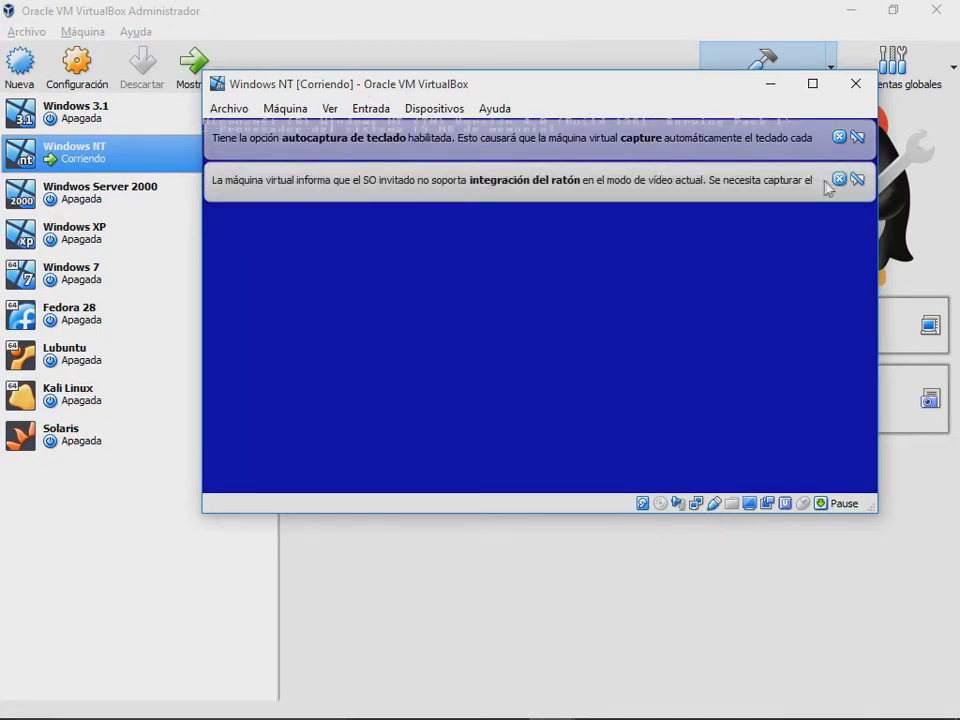
left_click(839, 179)
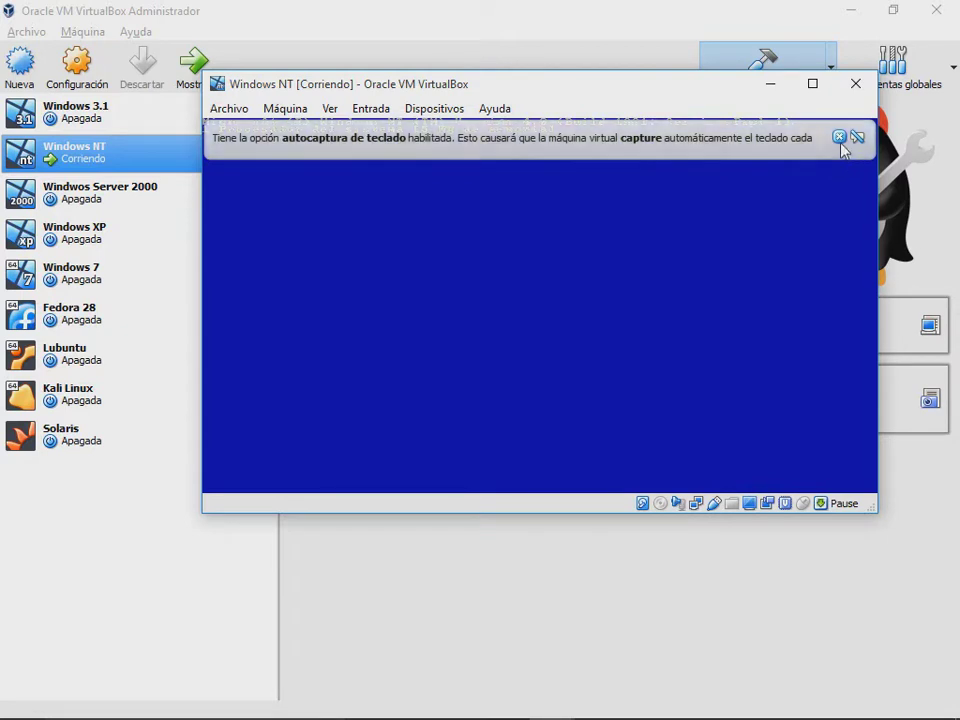
left_click(839, 137)
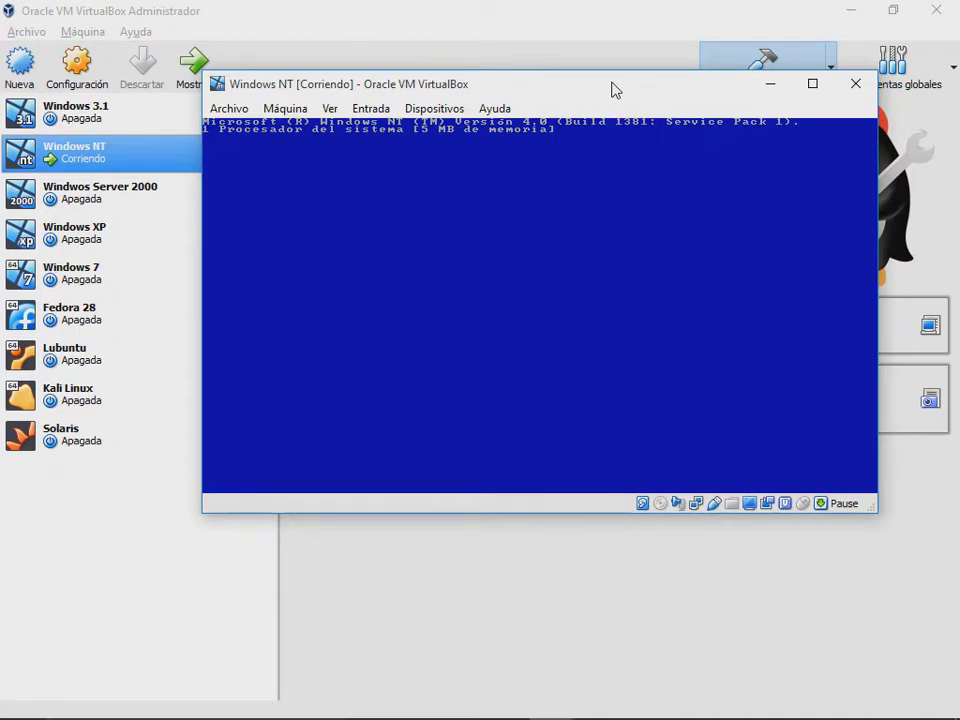
Step: Restore the VirtualBox manager and Windows NT machine windows and reposition the machine window
left_click_drag(613, 88, 573, 84)
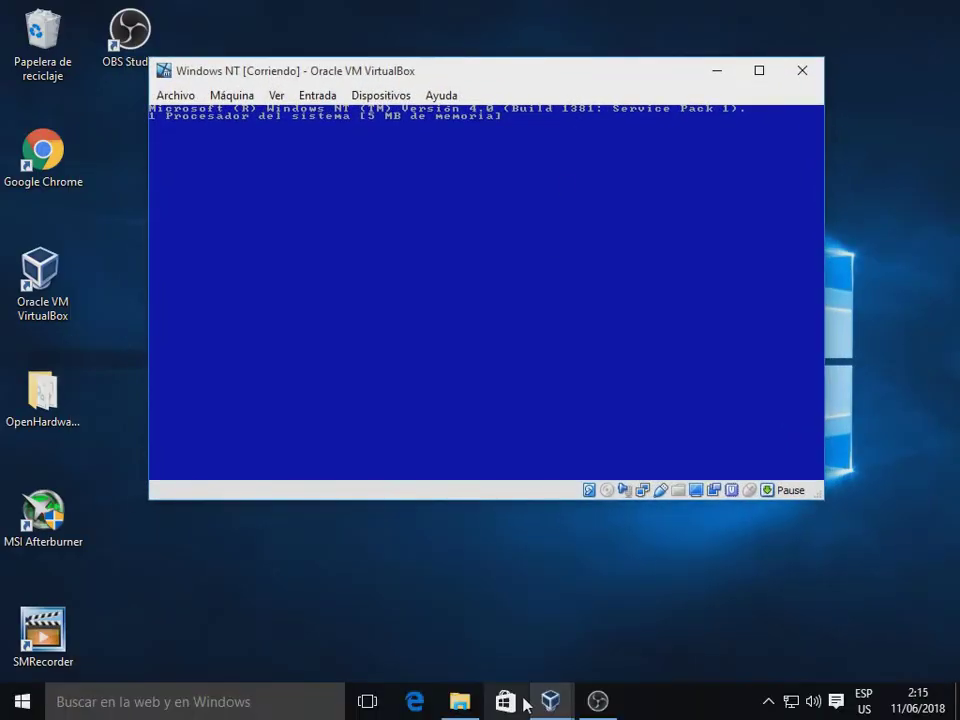
left_click(550, 700)
left_click(527, 656)
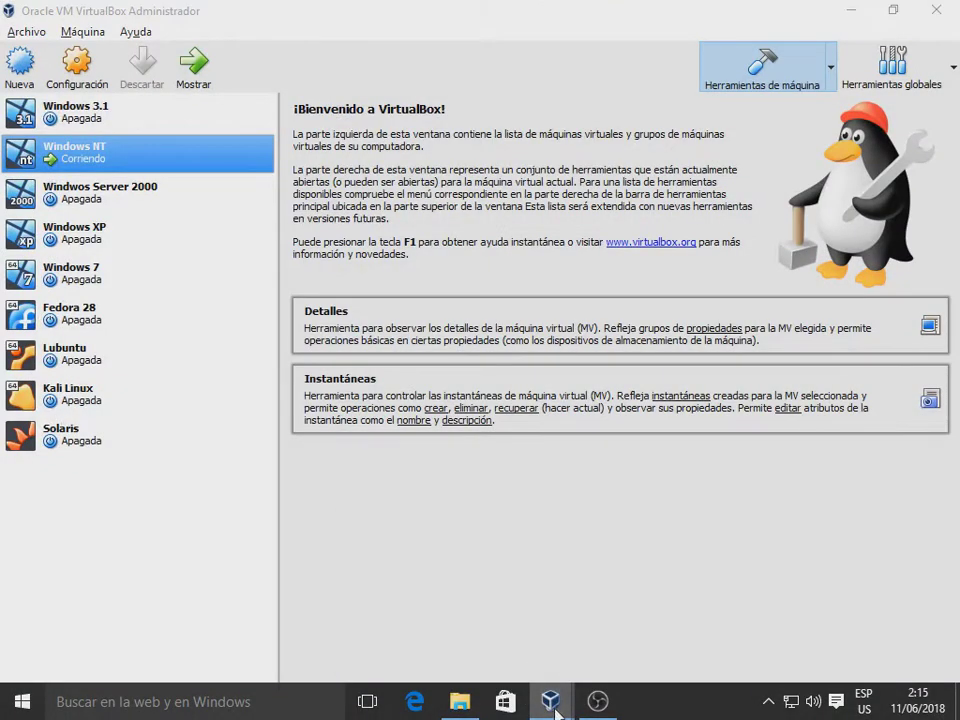
mouse_move(551, 696)
left_click(630, 574)
left_click_drag(534, 80, 561, 77)
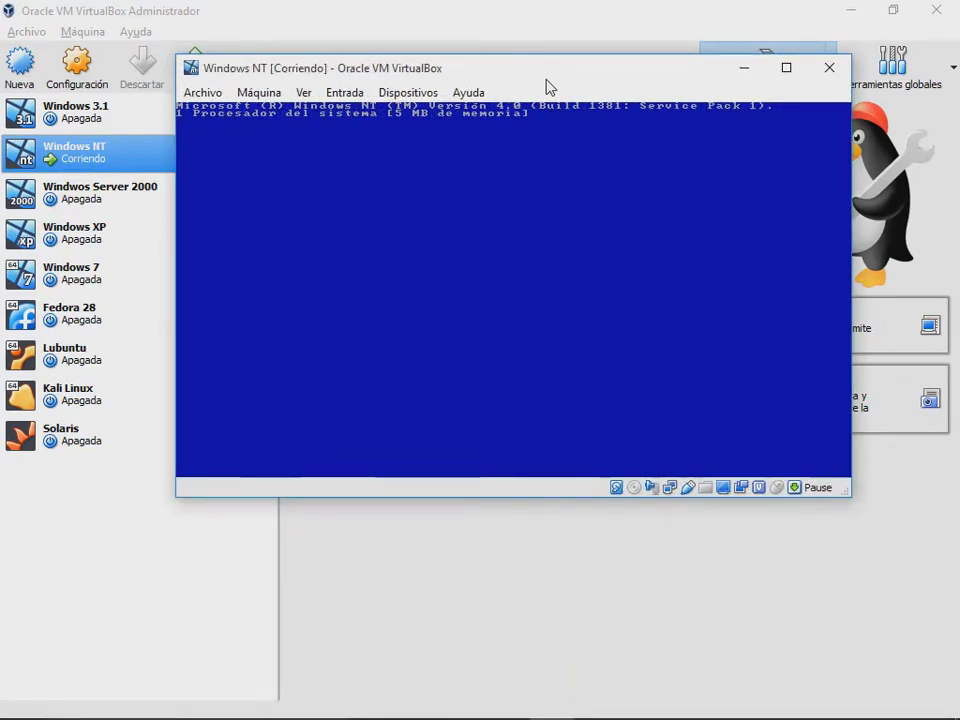
left_click_drag(575, 77, 648, 72)
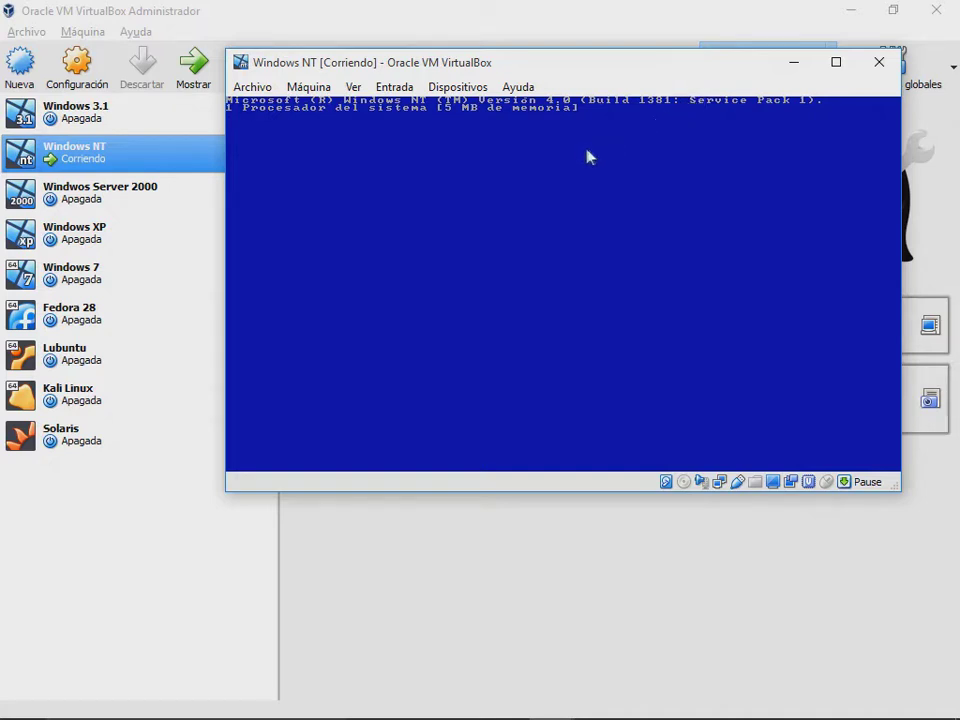
Step: Power off Windows NT and raise its base memory to 5088 MB
left_click(877, 66)
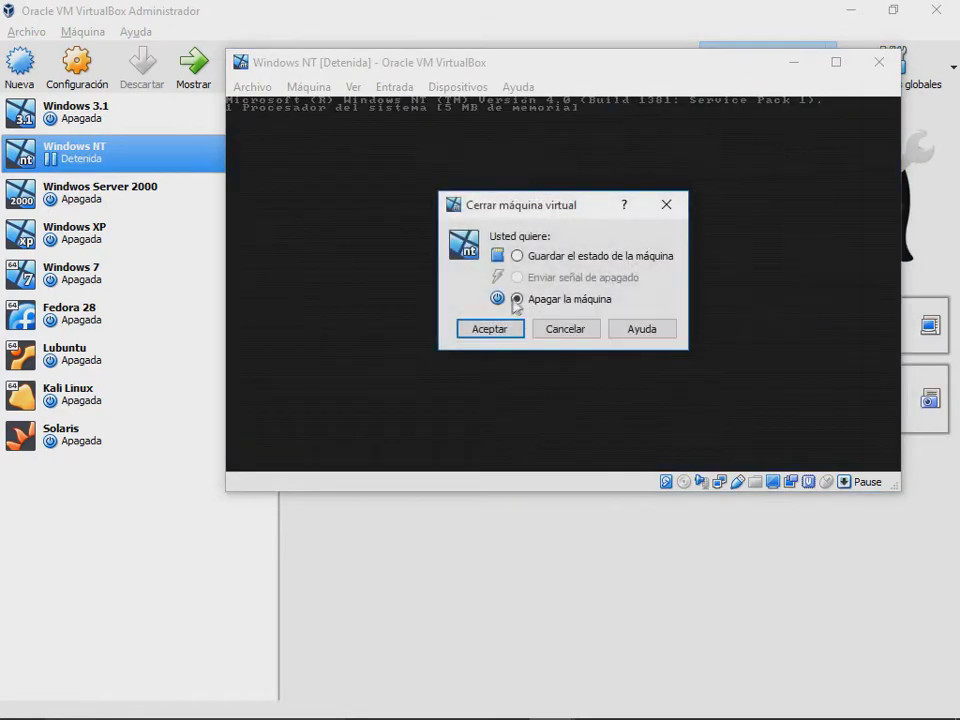
left_click(489, 328)
right_click(103, 163)
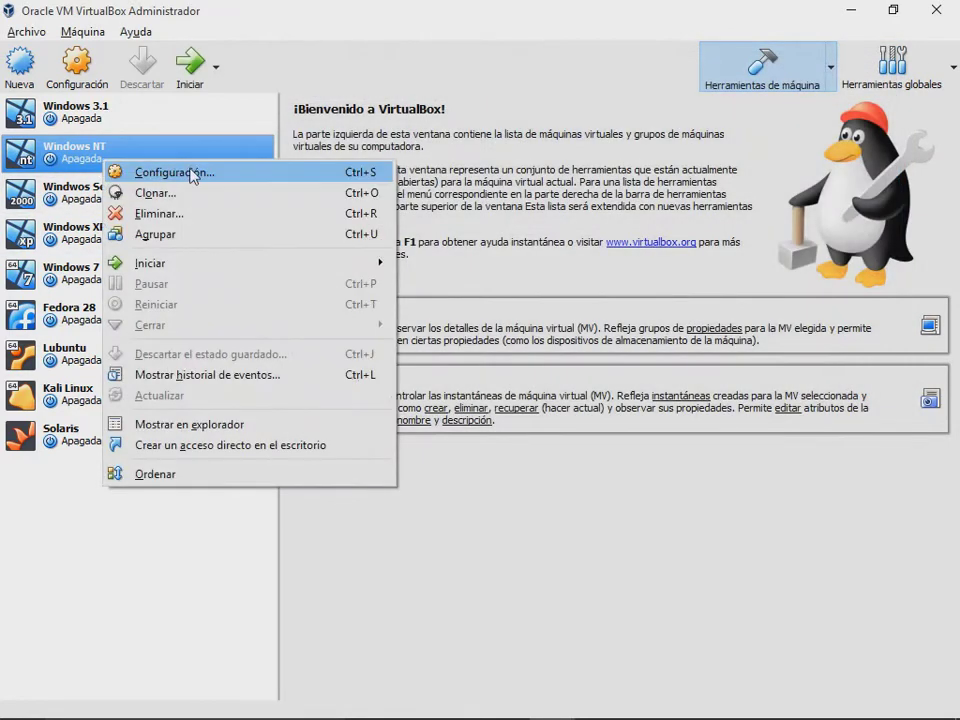
left_click(195, 175)
left_click(268, 224)
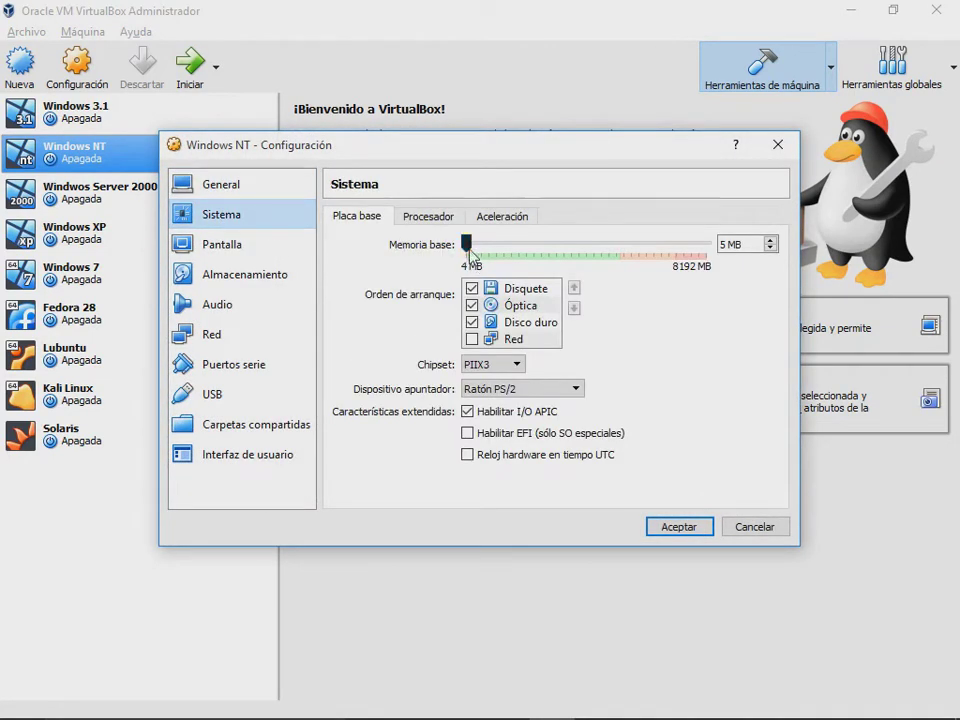
left_click_drag(465, 244, 618, 257)
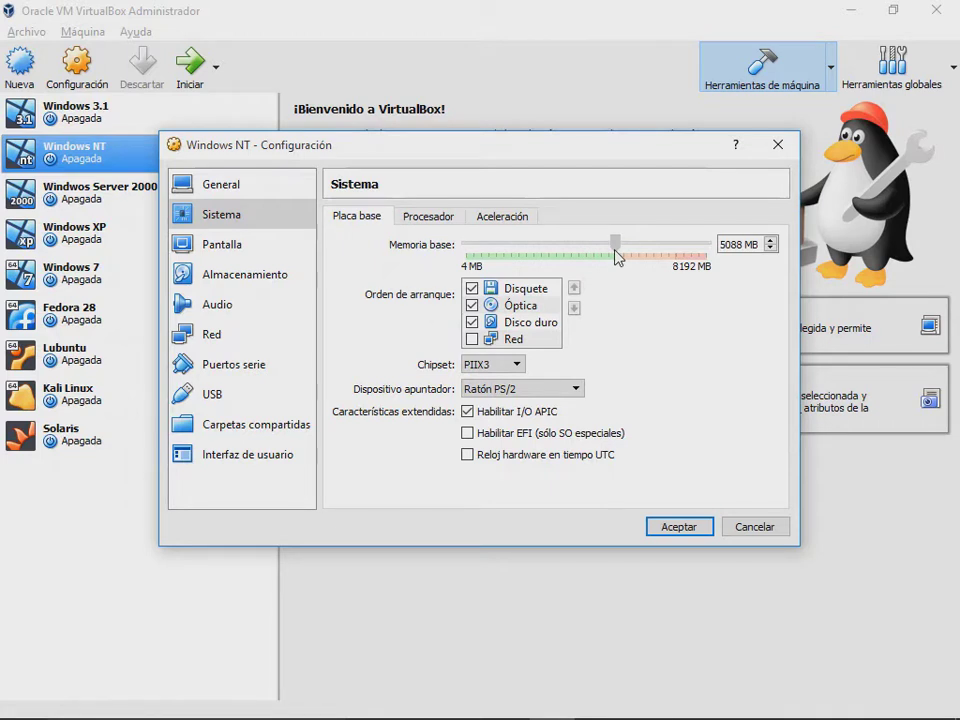
Step: Reduce the processor count from 4 back to 1, save, and start Windows NT
left_click(424, 218)
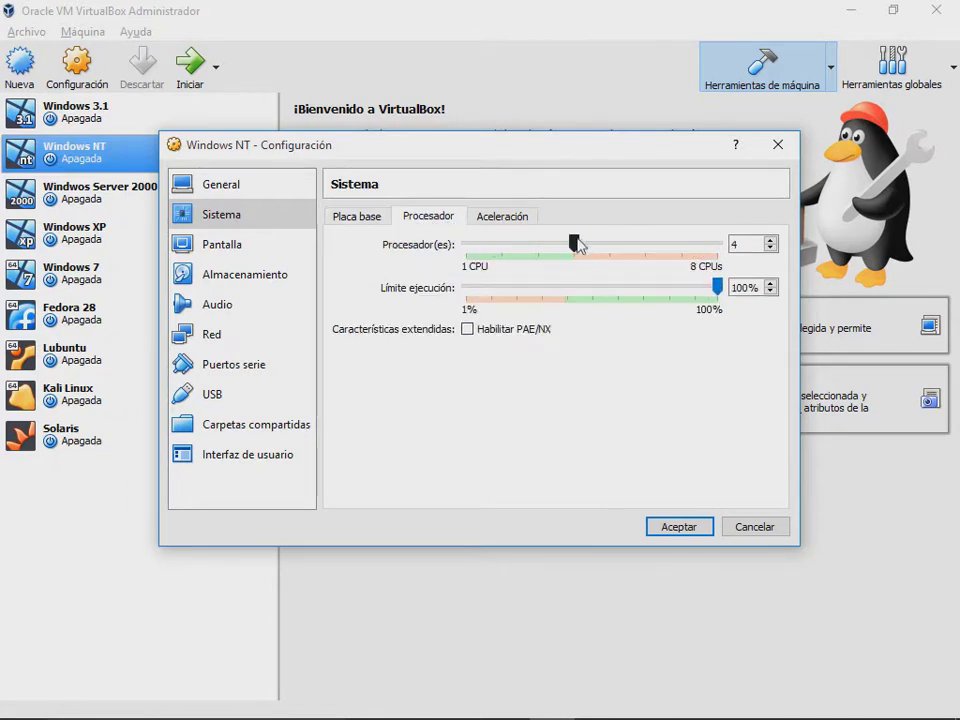
left_click_drag(578, 245, 468, 244)
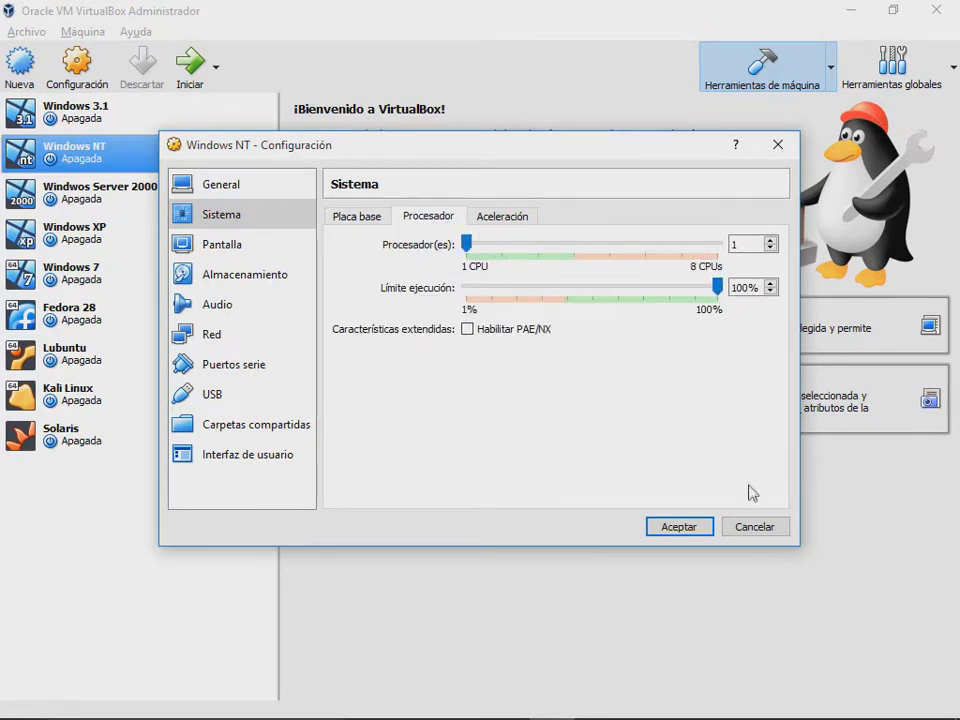
left_click(704, 527)
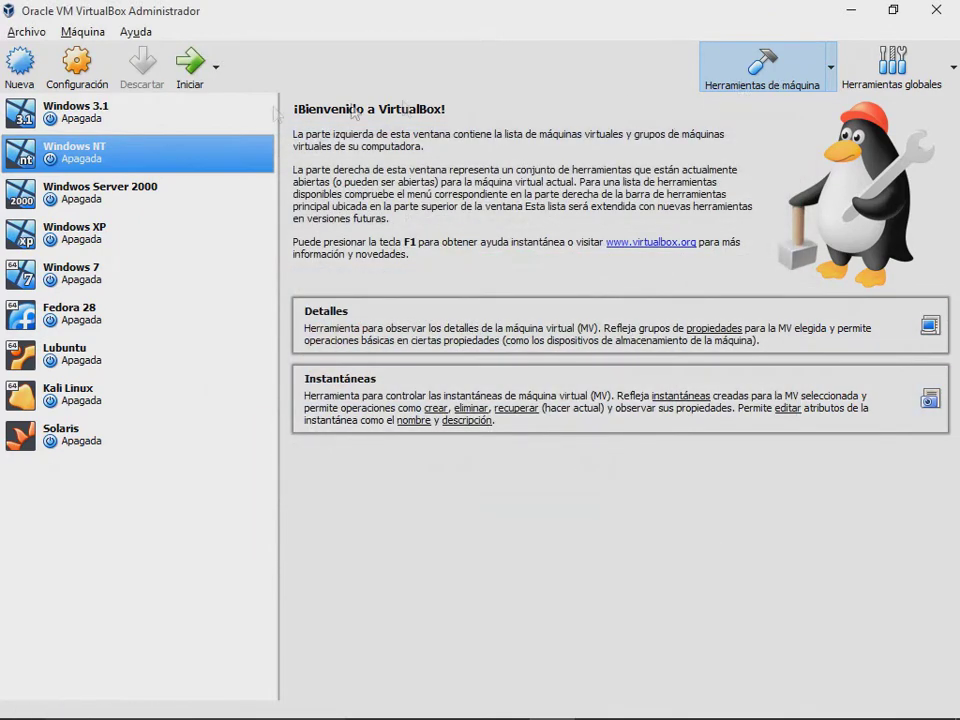
left_click(190, 66)
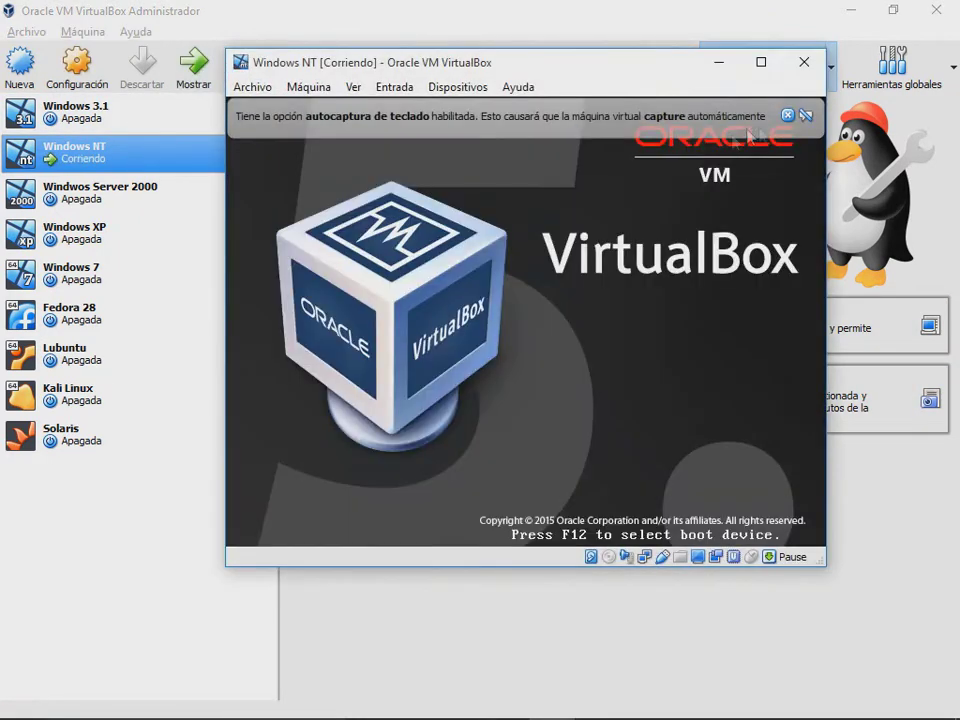
Step: Dismiss both notices and boot the default entry until the NO_MORE_SYSTEM_PTES STOP screen appears
left_click(791, 115)
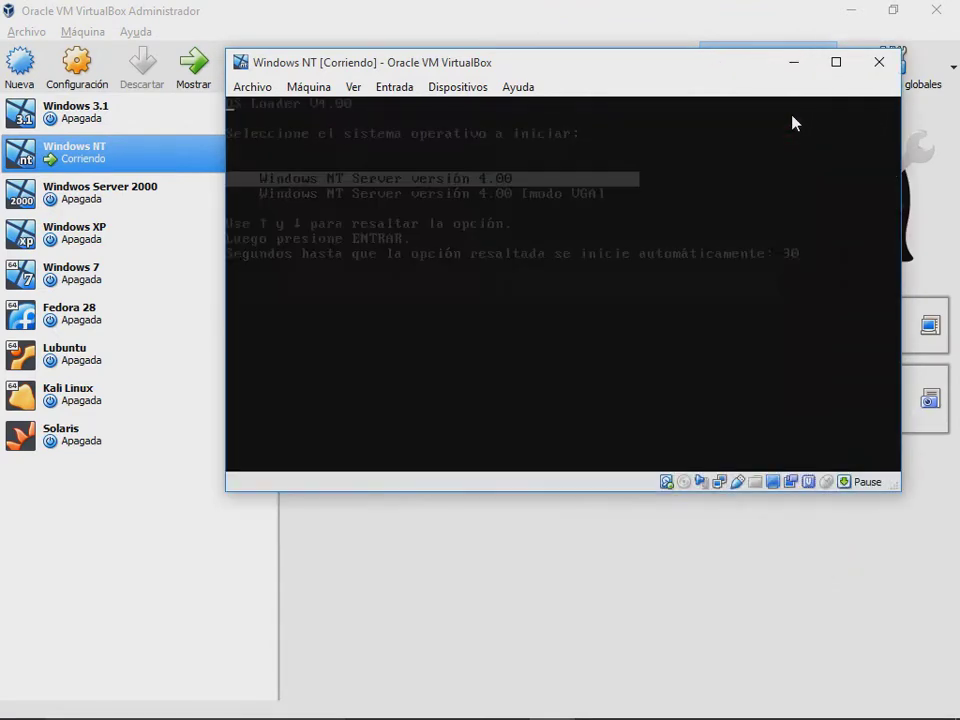
key("Return")
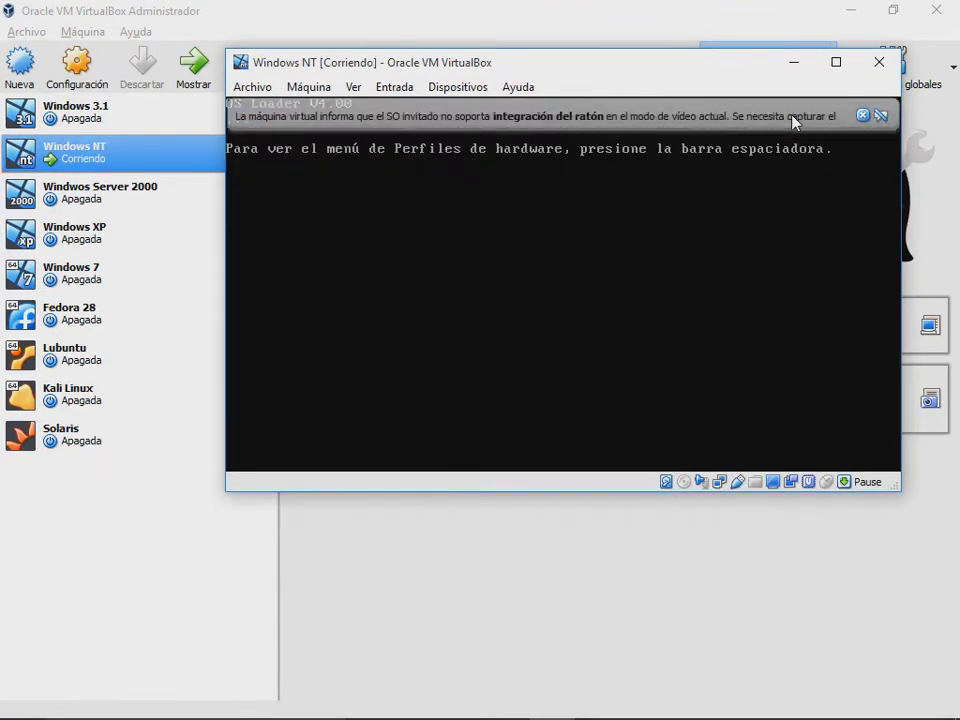
left_click(862, 117)
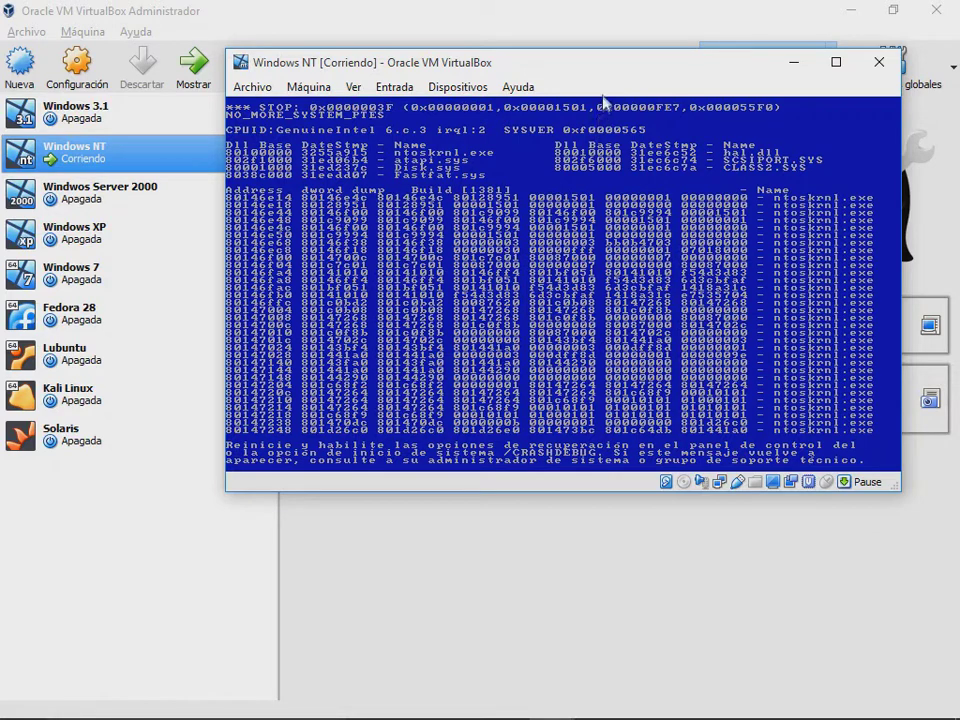
left_click_drag(617, 73, 631, 87)
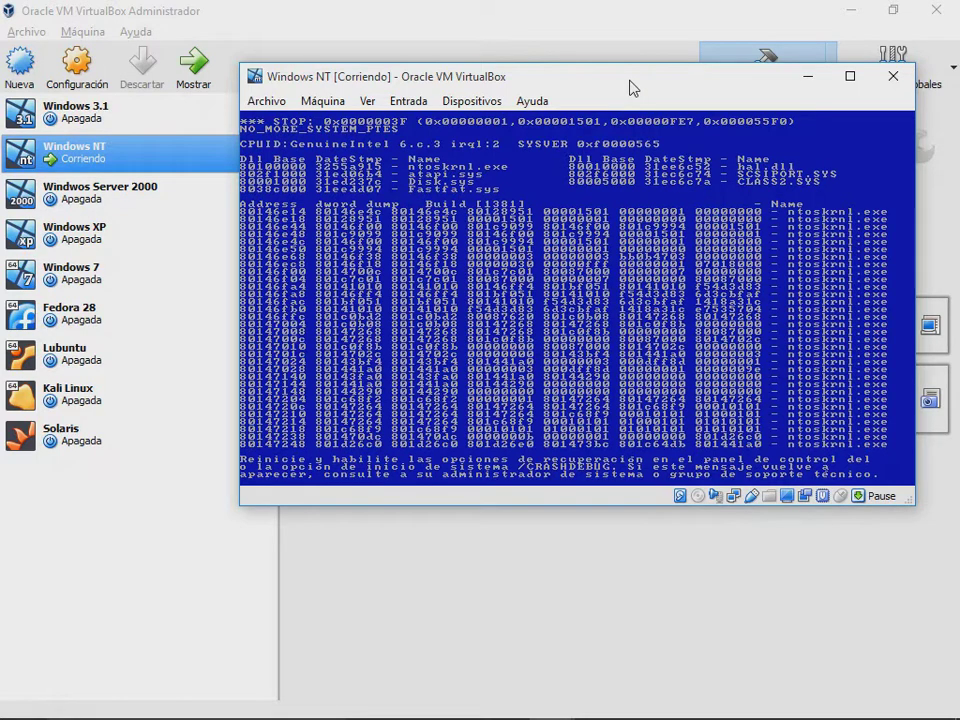
Step: Power off the crashed Windows NT, set base memory back to 512 MB, and restart it
left_click(893, 80)
left_click(492, 345)
right_click(165, 169)
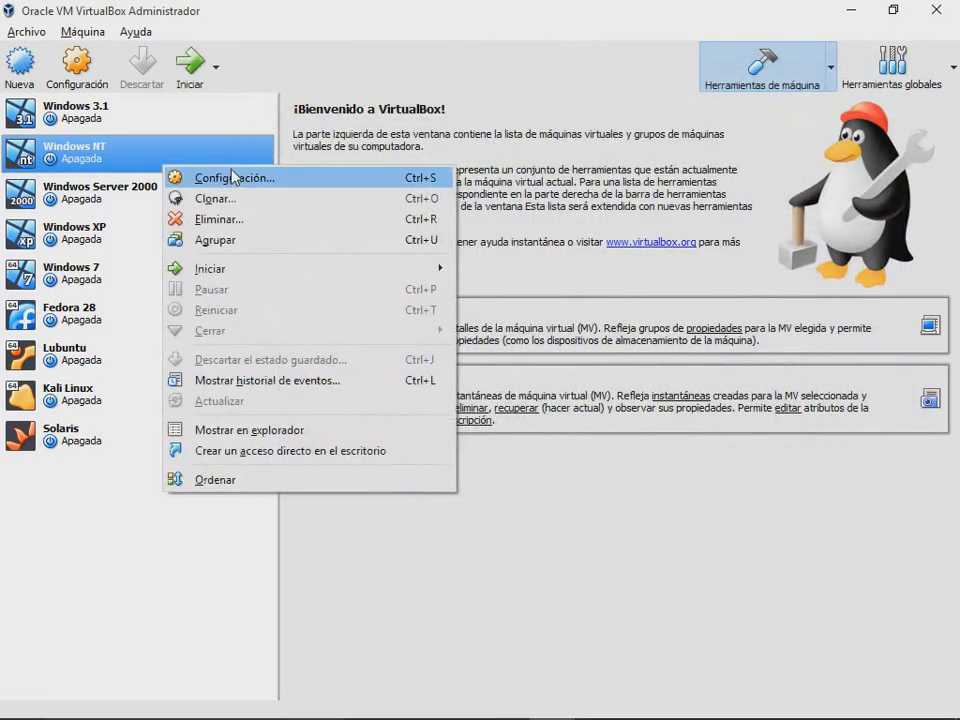
left_click(233, 177)
left_click(255, 220)
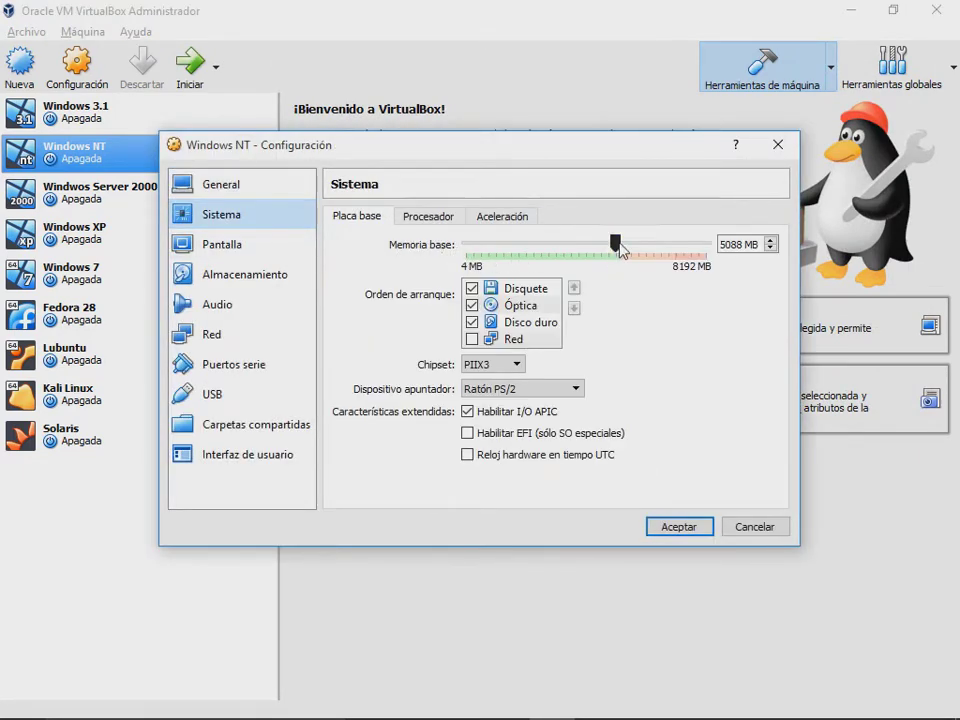
left_click_drag(619, 248, 482, 243)
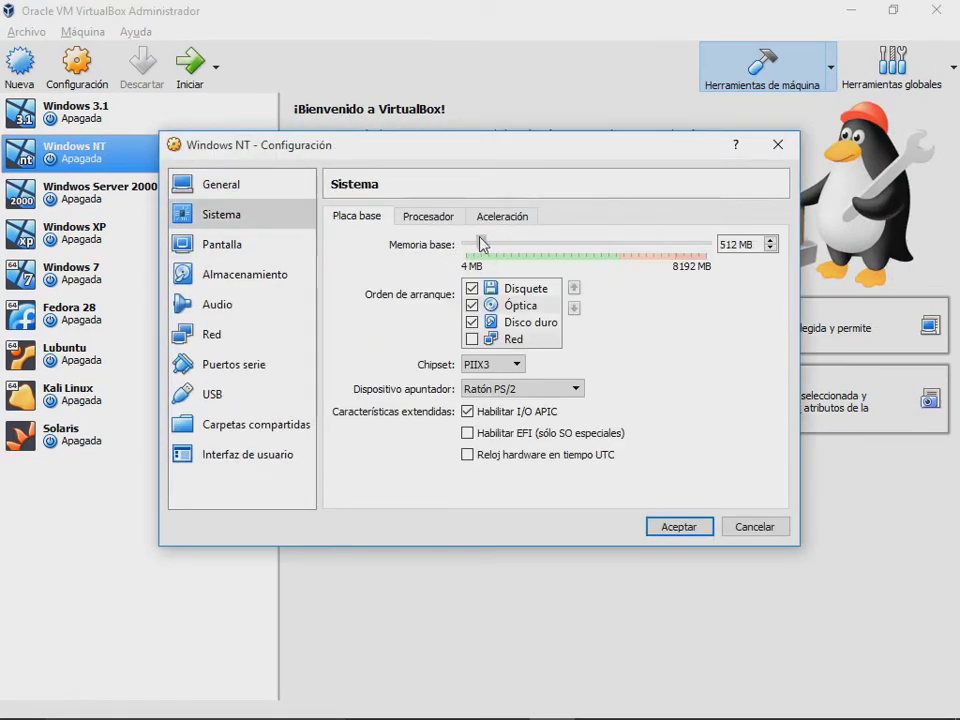
left_click(698, 526)
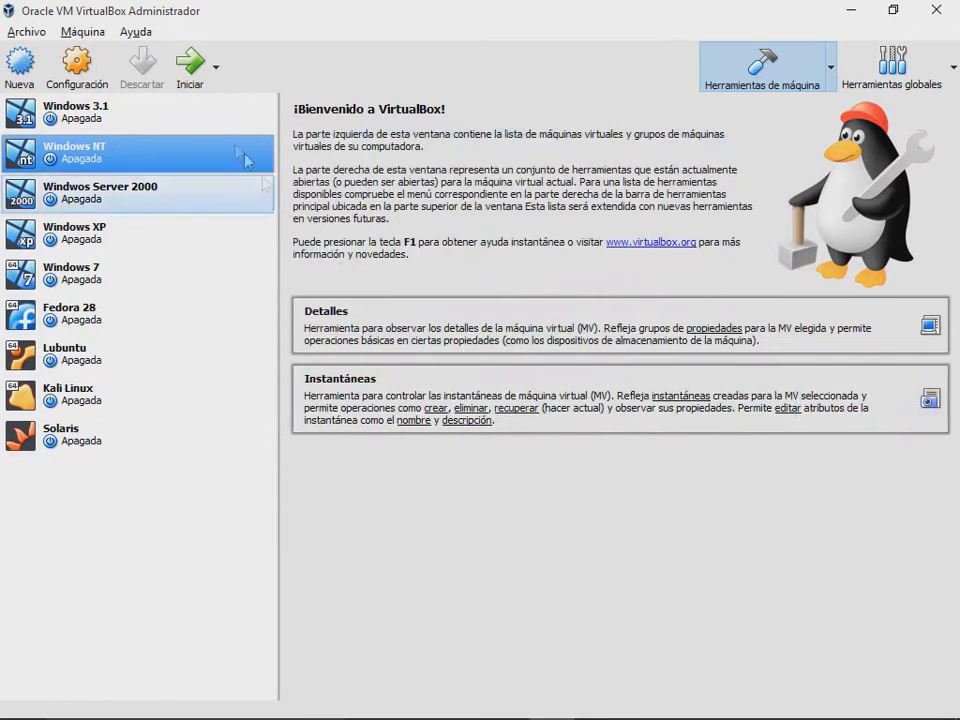
left_click(200, 86)
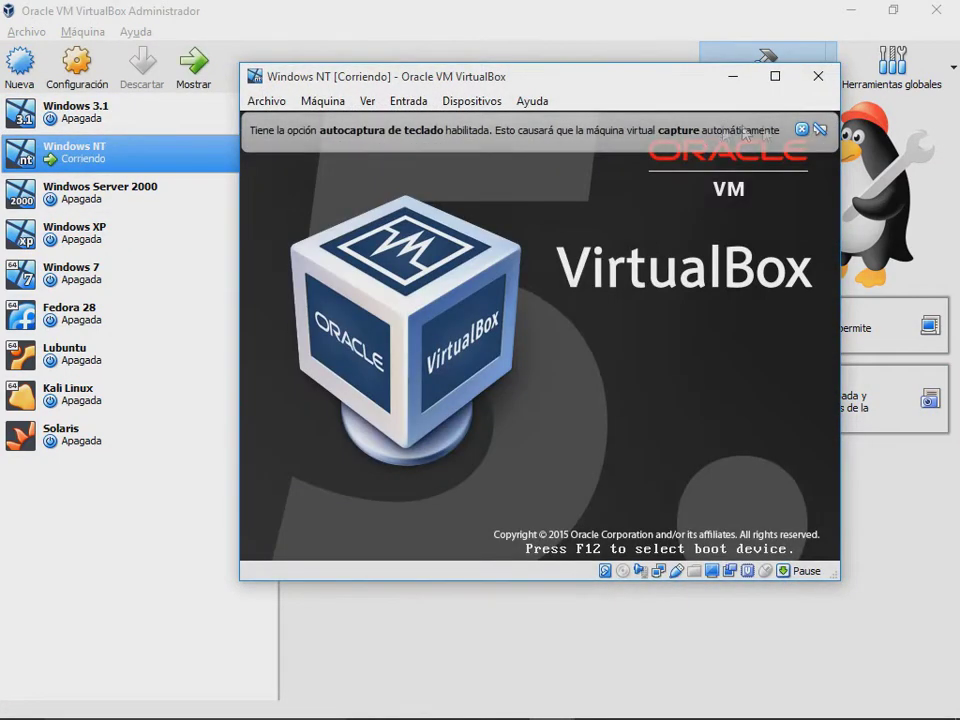
Step: Dismiss both notices and boot the Windows NT Server 4.00 entry from the OS Loader
left_click(810, 130)
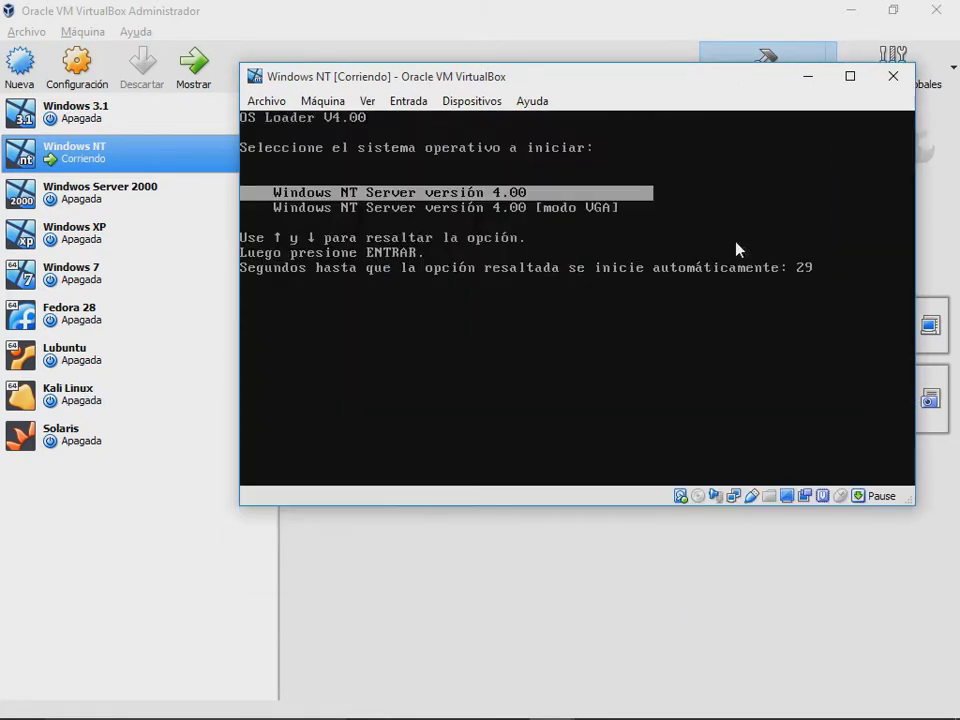
key("Return")
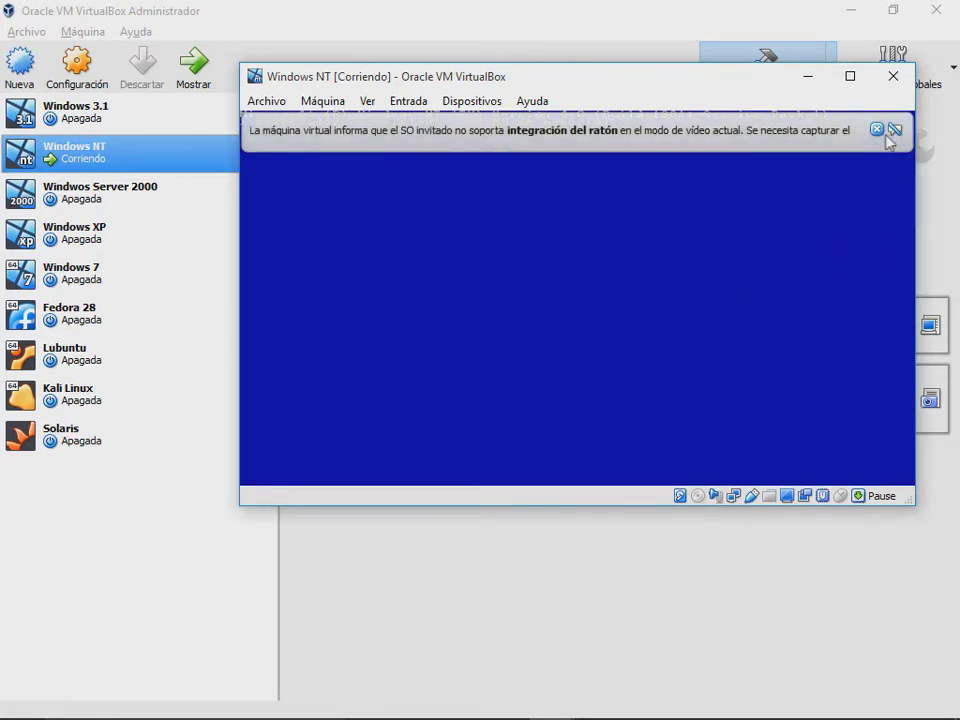
left_click(877, 129)
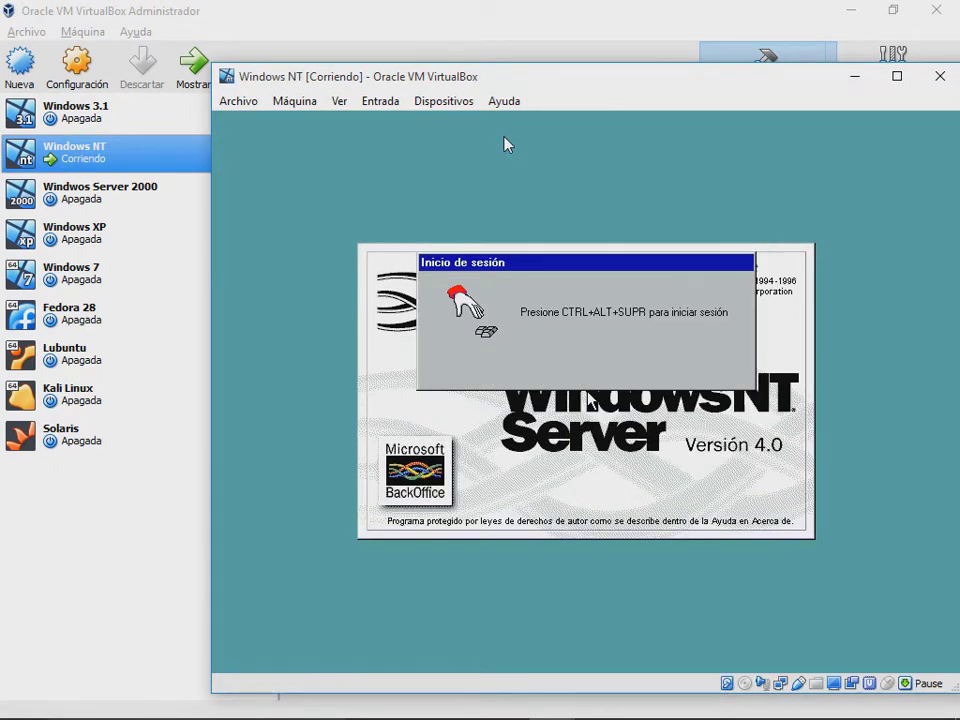
Step: Send Ctrl-Alt-Del to the guest and log in with the account password
left_click(380, 101)
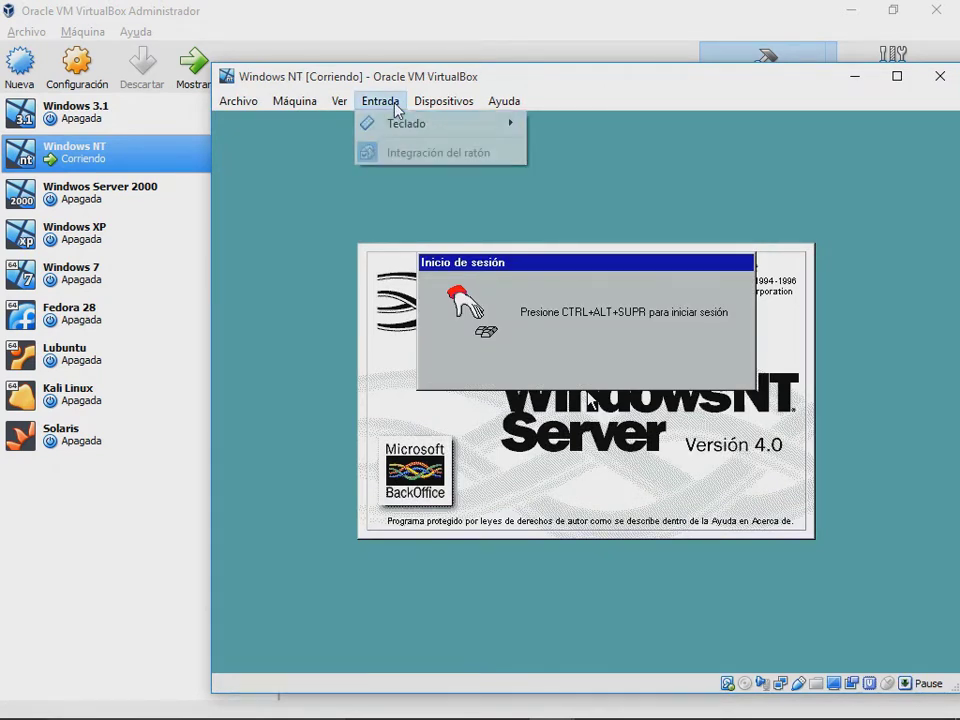
mouse_move(422, 137)
left_click(632, 157)
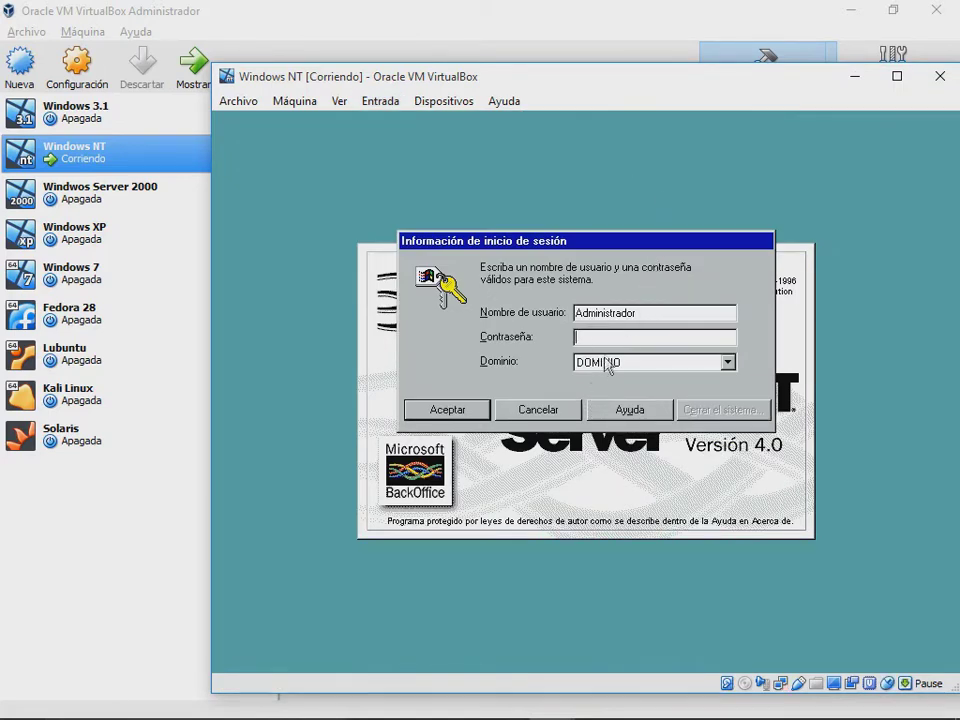
type("****")
key("Return")
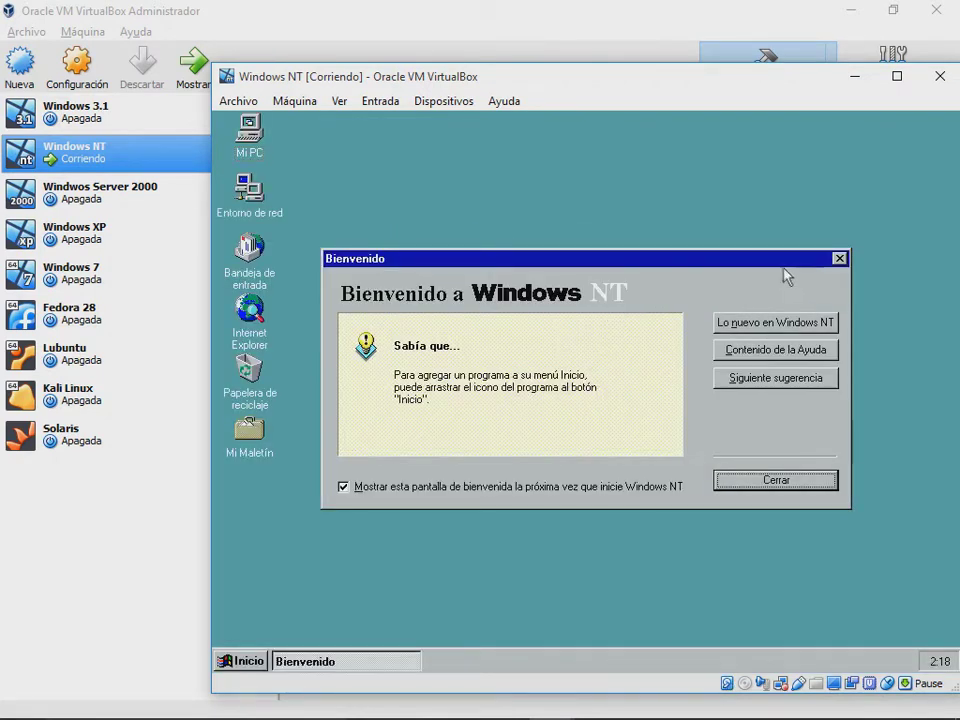
Step: Close the Windows NT welcome dialog and launch Internet Explorer
left_click_drag(784, 260, 779, 238)
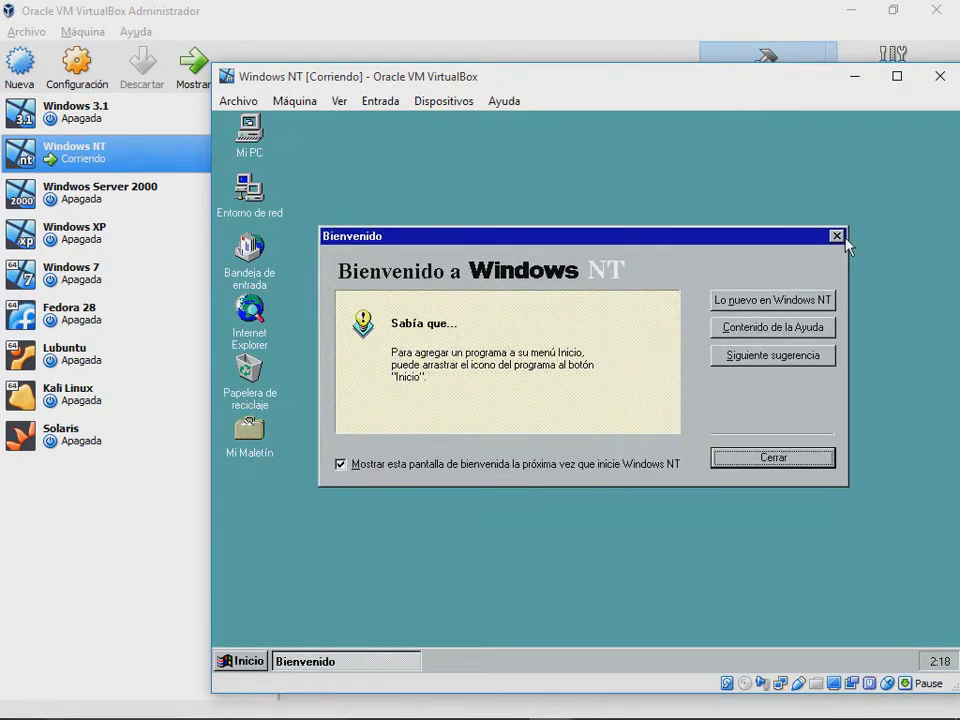
left_click(836, 236)
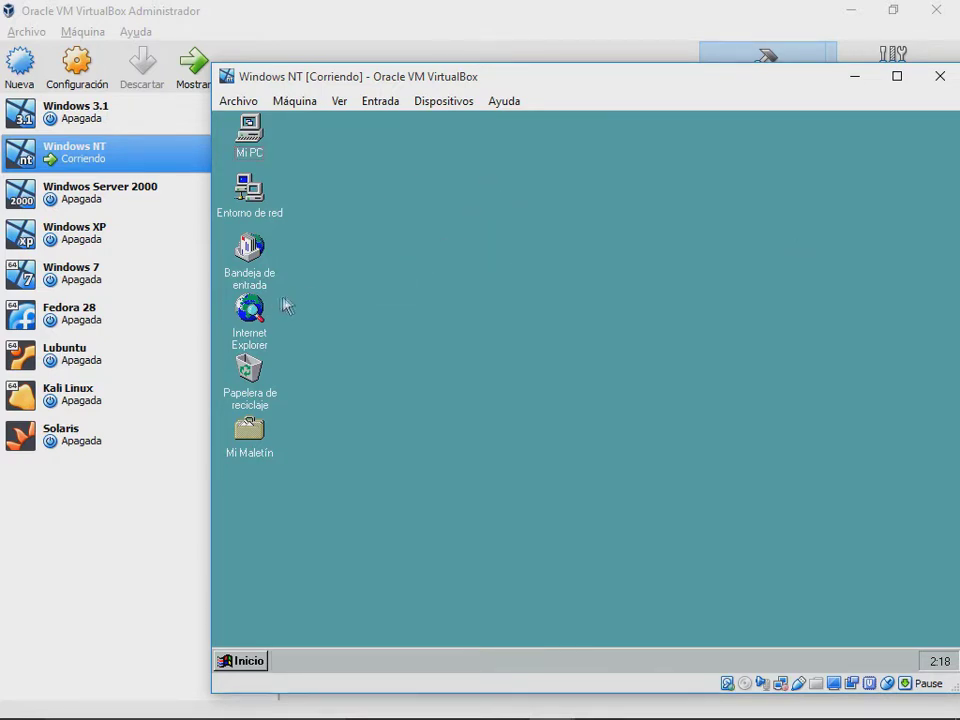
double_click(252, 311)
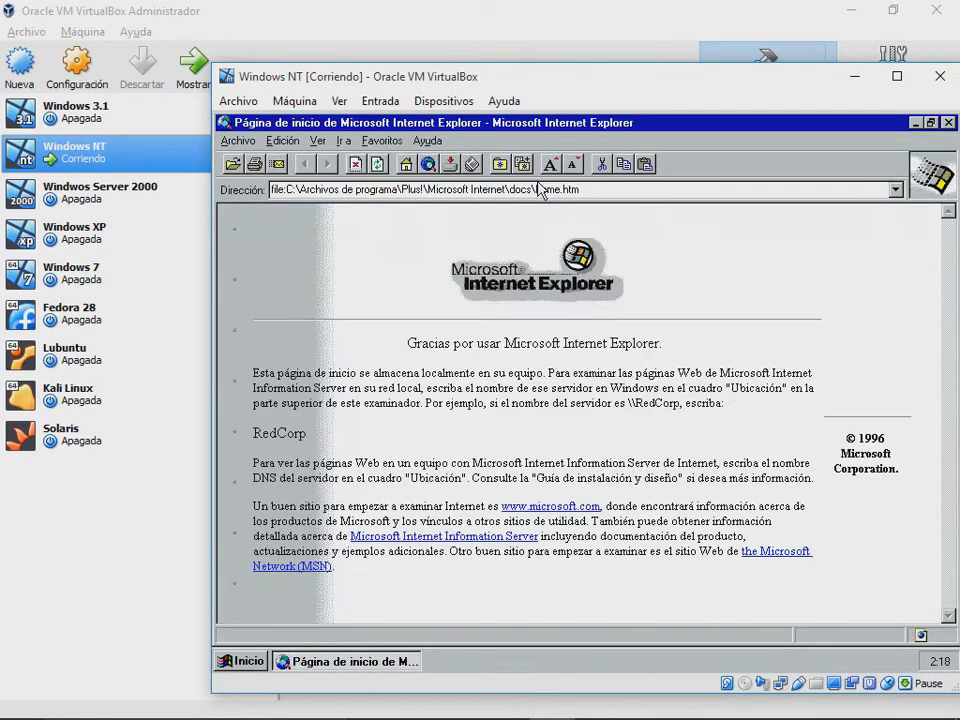
Step: Go to google.com in Internet Explorer and search for 'windows'
left_click(566, 188)
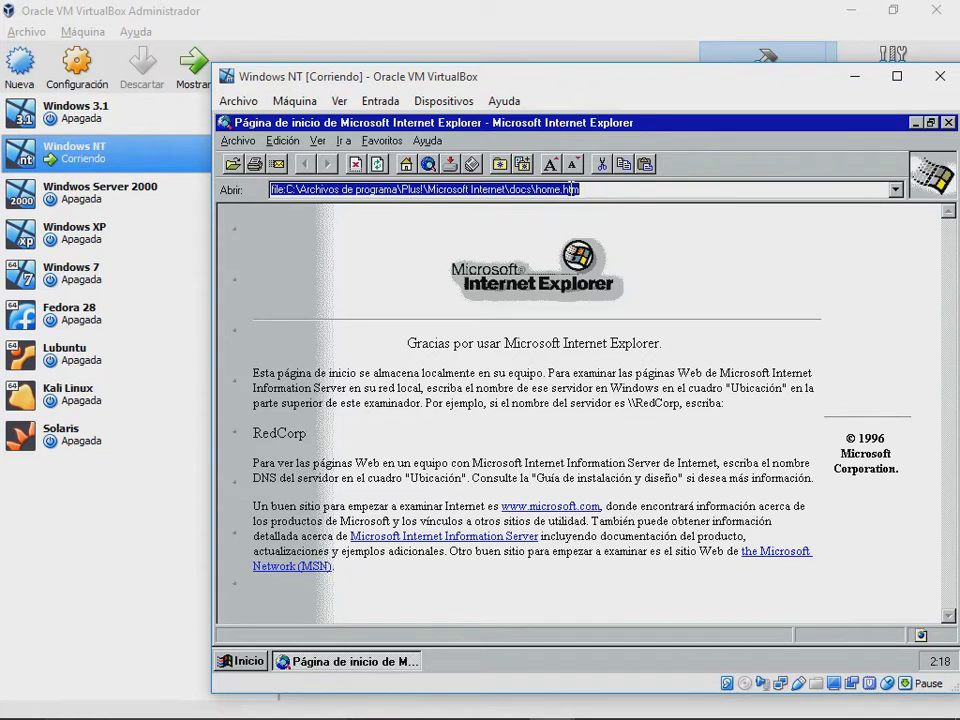
type("google.com")
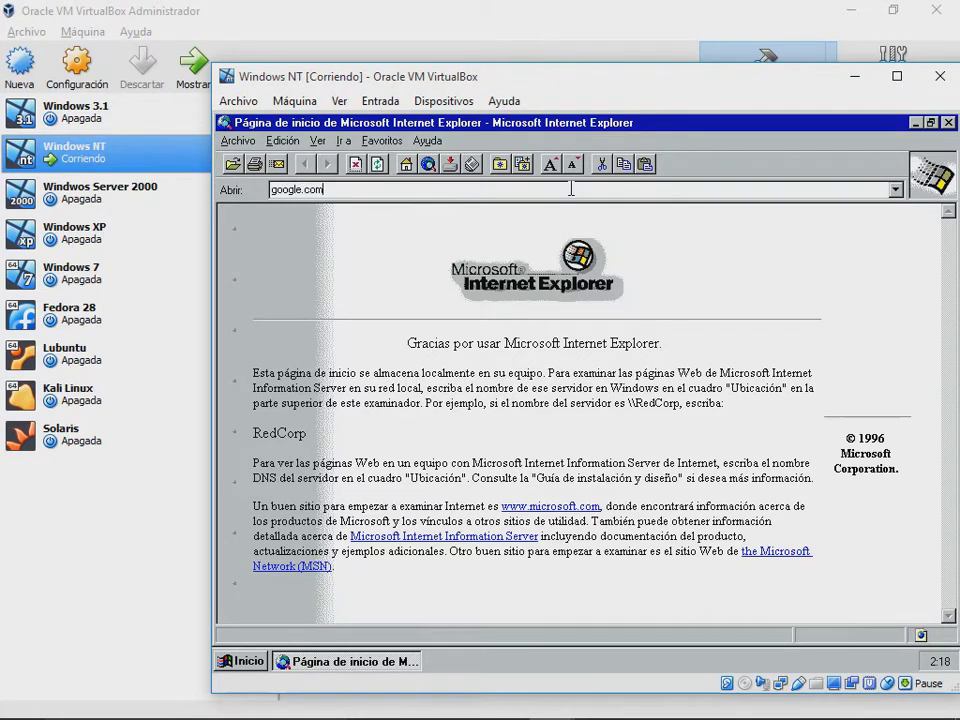
key("Return")
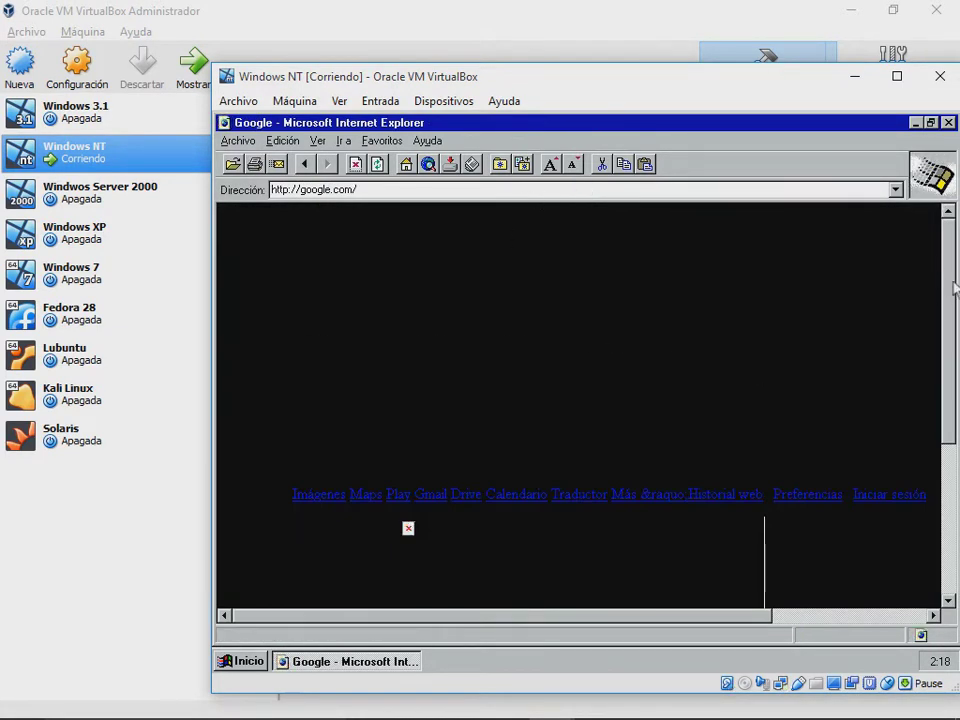
left_click_drag(953, 288, 945, 421)
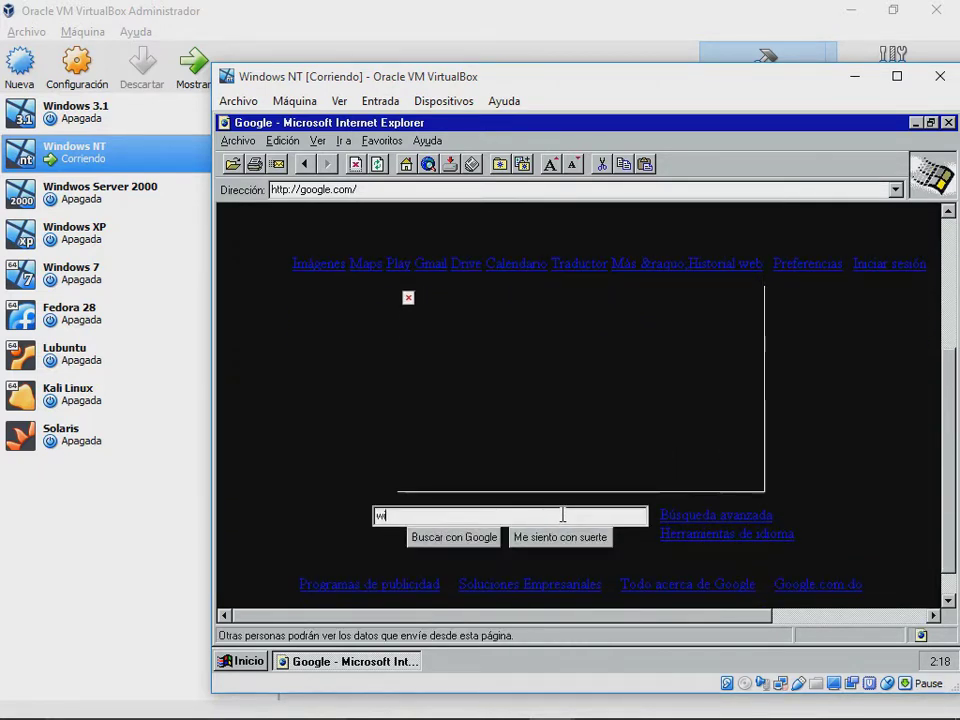
left_click(563, 515)
type("windows")
key("Return")
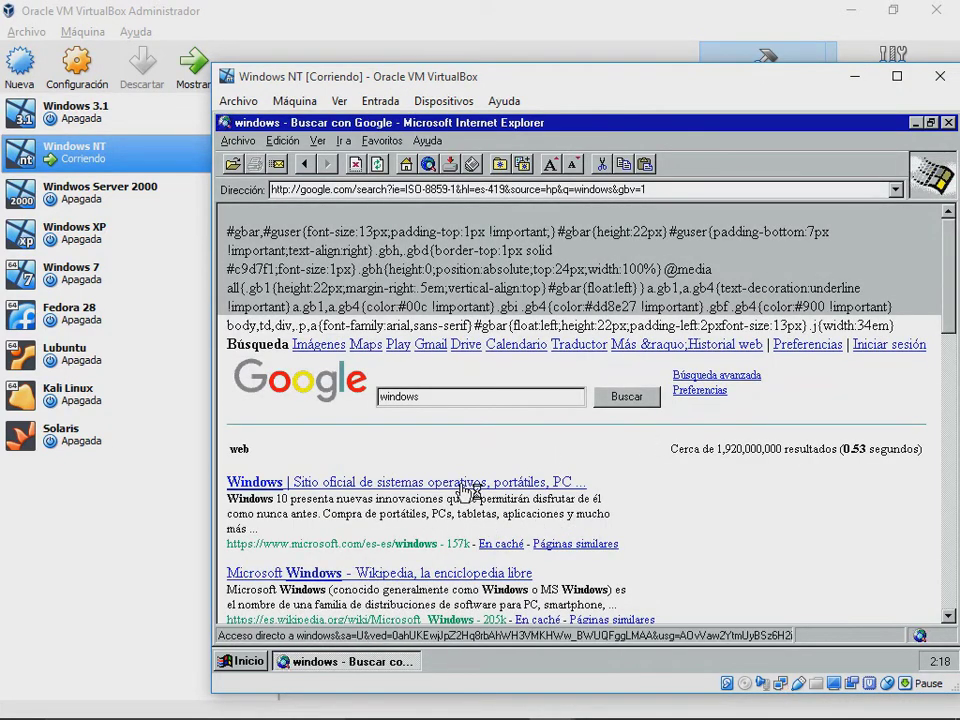
Step: Open Microsoft's Windows site from the results, then bring up the close-machine prompt
left_click(463, 491)
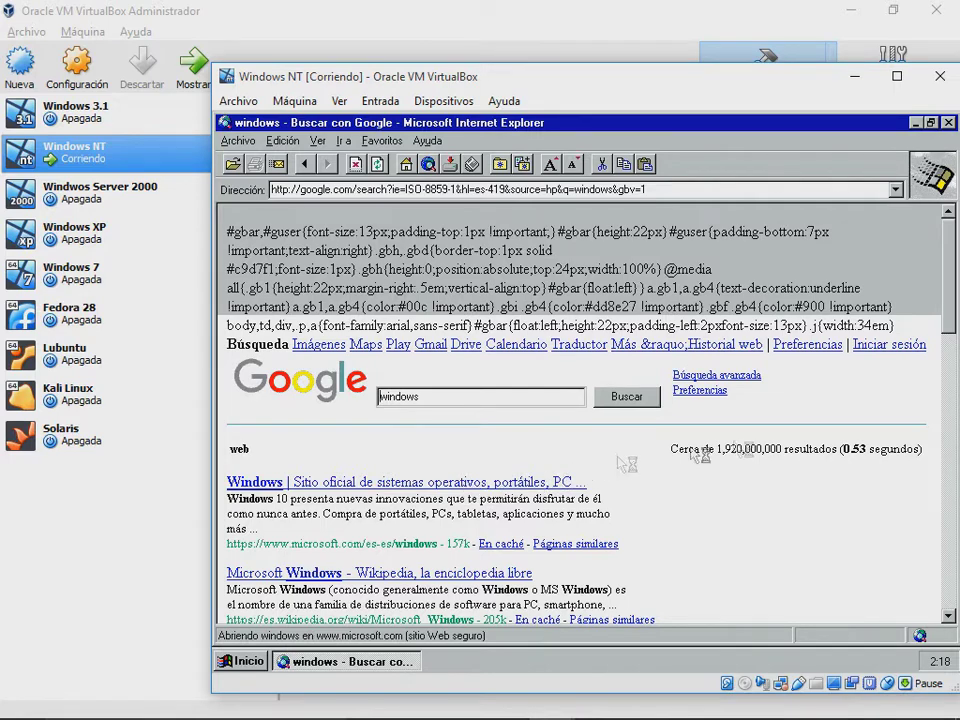
scroll(949, 337, "down", 2)
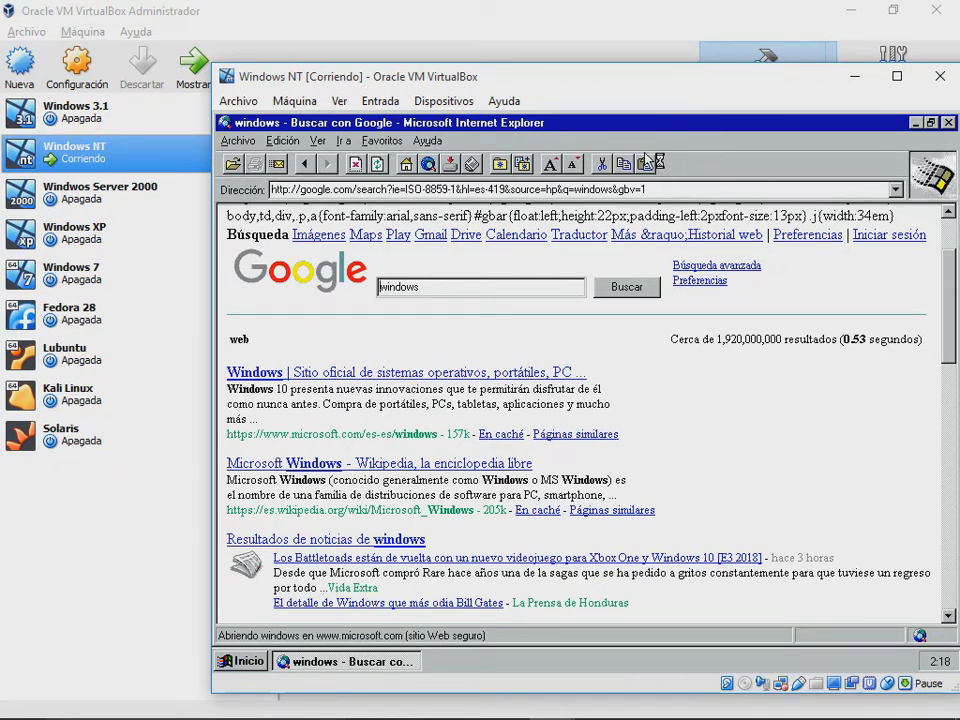
key("alt")
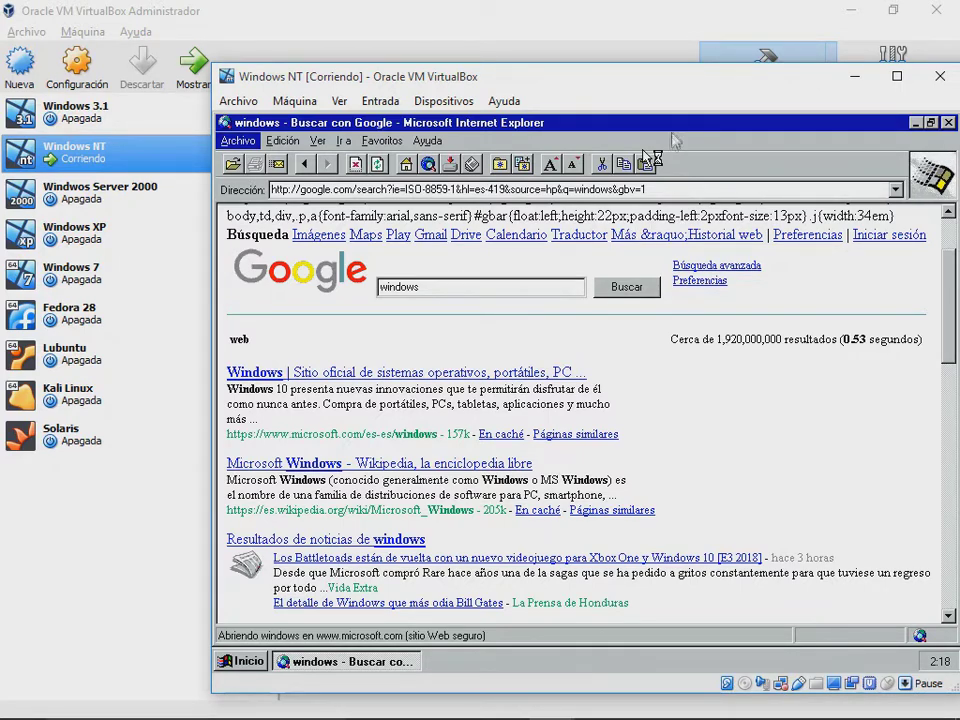
left_click_drag(716, 97, 673, 85)
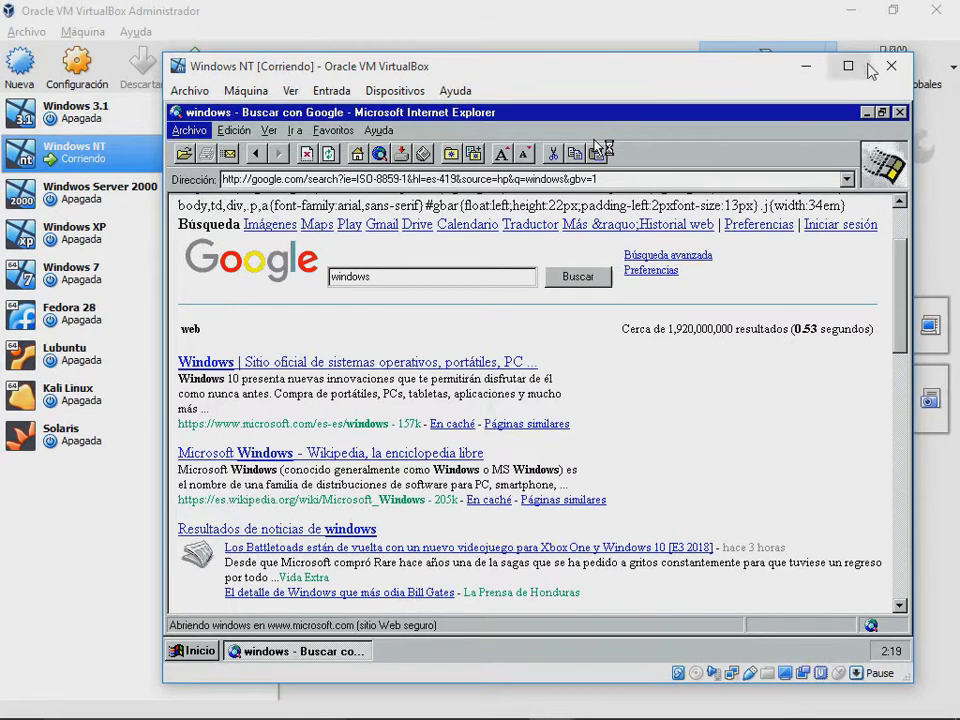
key("ctrl+q")
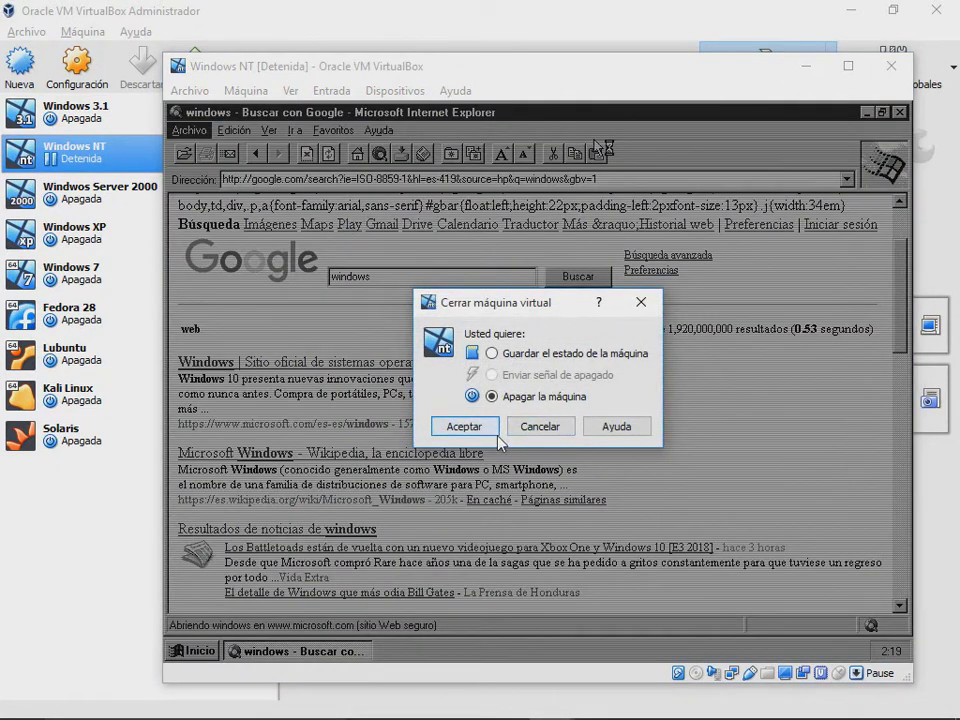
Step: Power off Windows NT and start the Windows Server 2000 machine
left_click(463, 426)
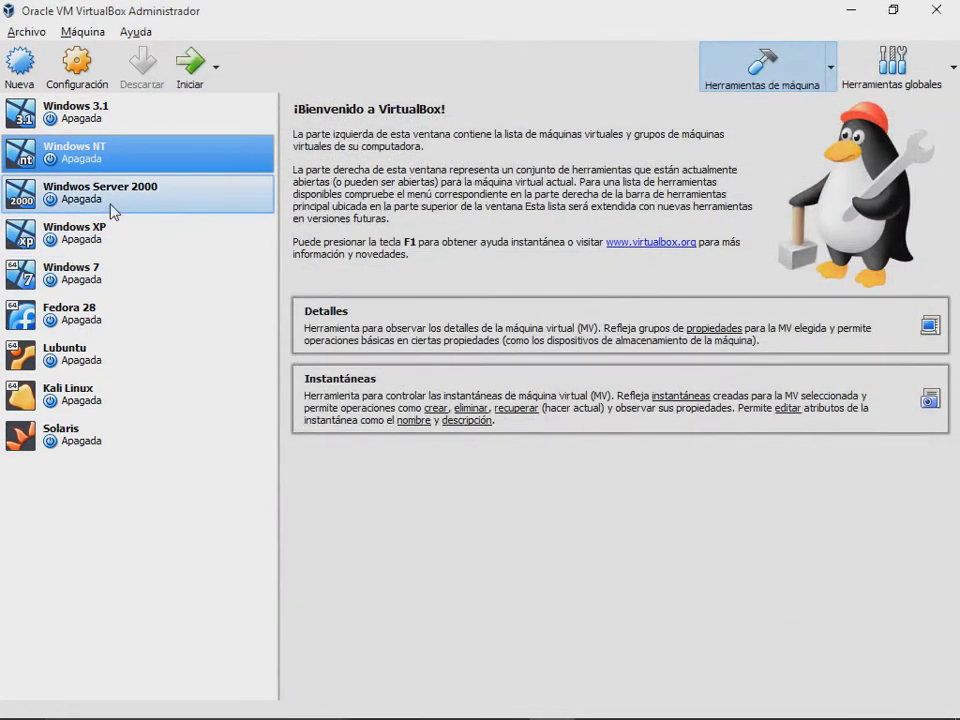
left_click(112, 205)
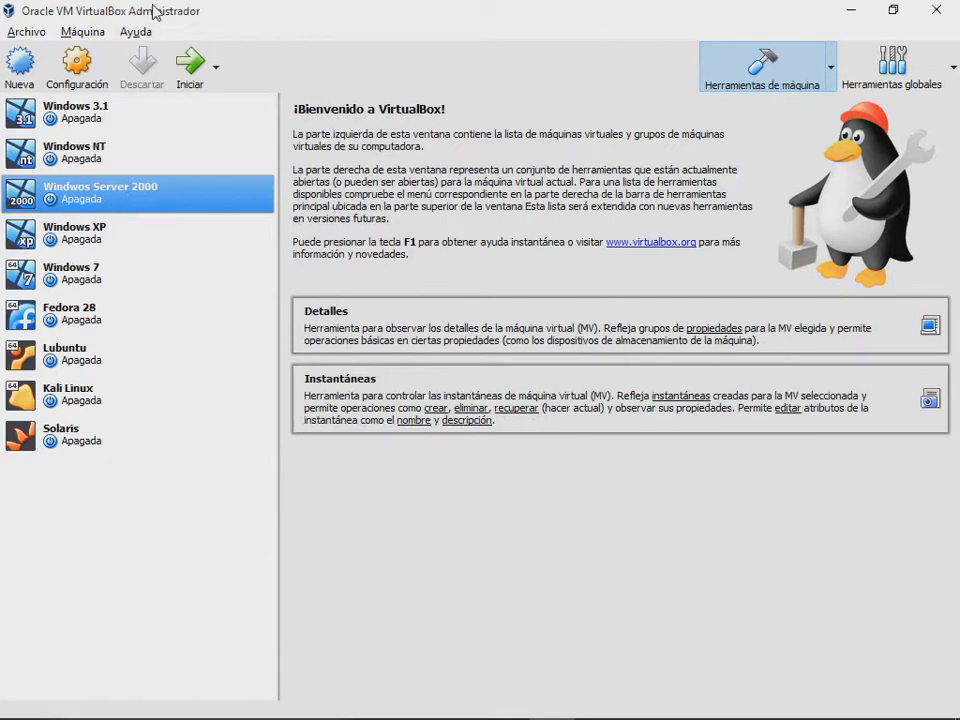
left_click(183, 60)
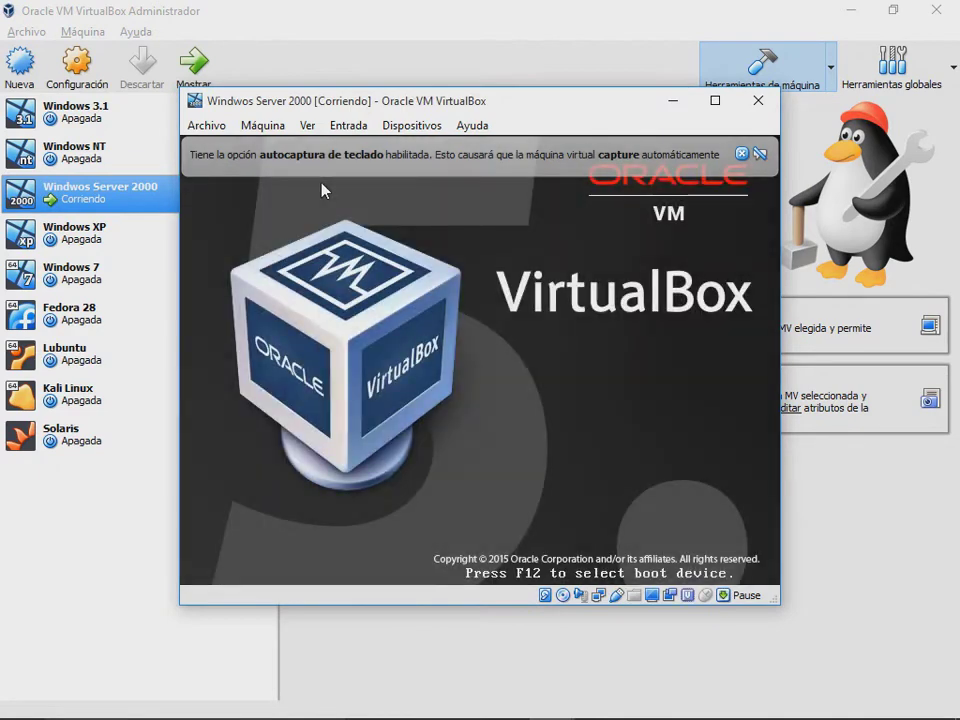
Step: Dismiss the auto-capture and mouse-integration notices while Windows Server 2000 boots, then return to the manager
left_click_drag(449, 109, 490, 117)
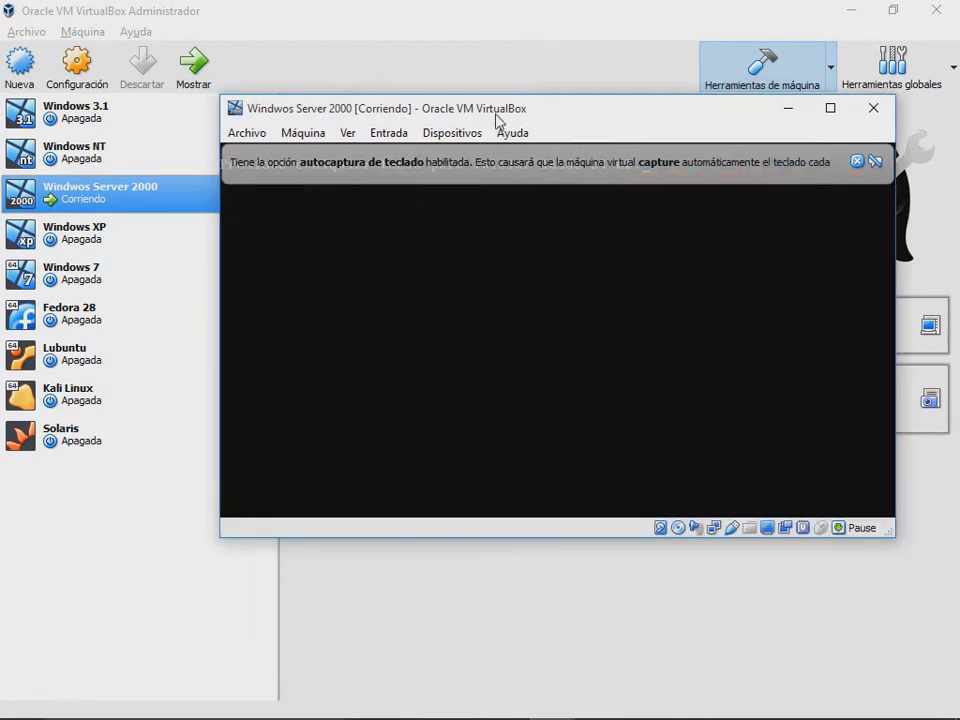
left_click(857, 162)
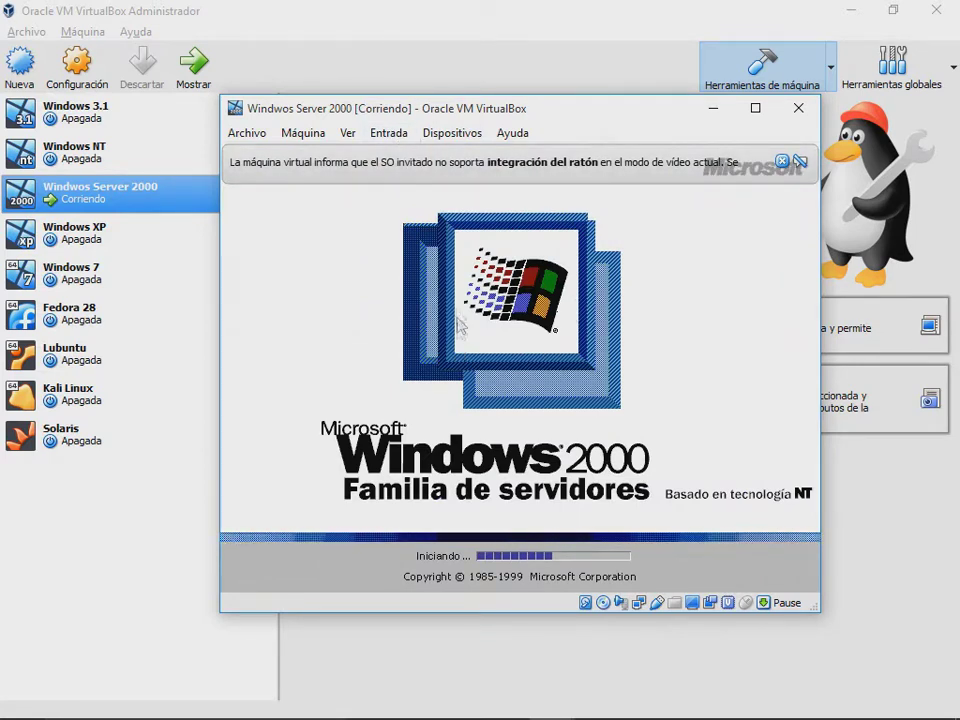
left_click(797, 162)
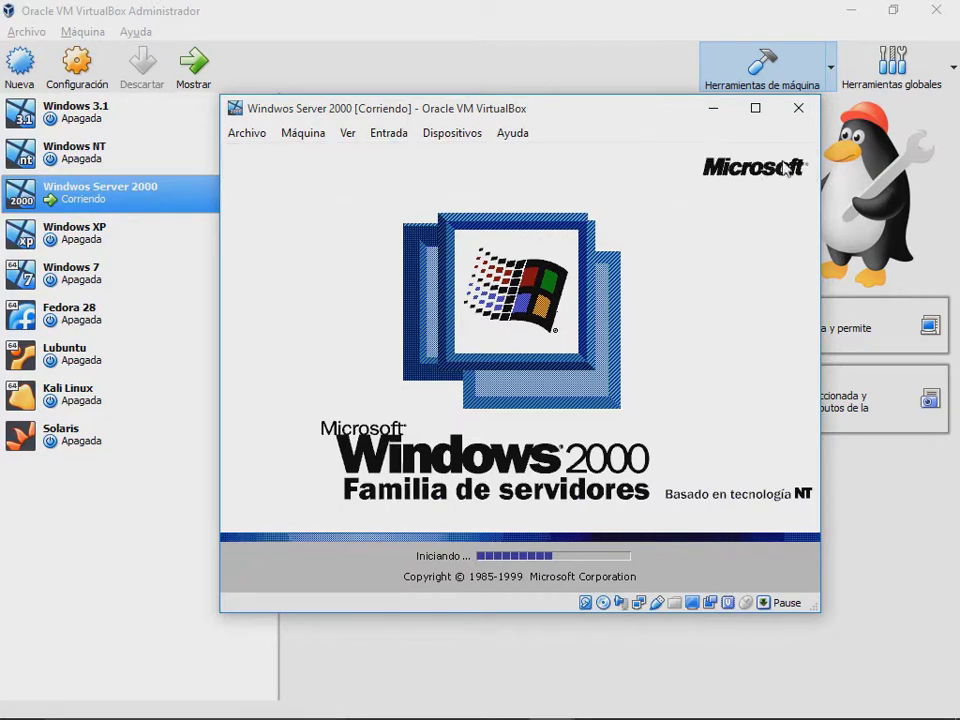
left_click_drag(521, 111, 569, 111)
left_click(180, 186)
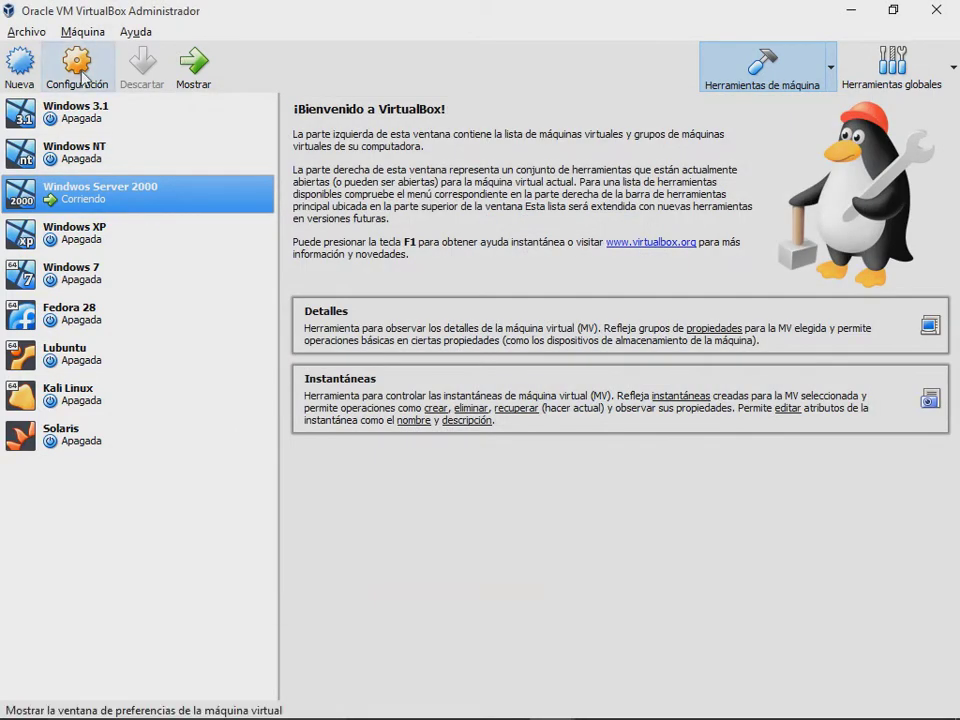
Step: Review the Windows Server 2000 System settings: motherboard, processor and acceleration tabs
left_click(76, 66)
left_click_drag(354, 152, 456, 118)
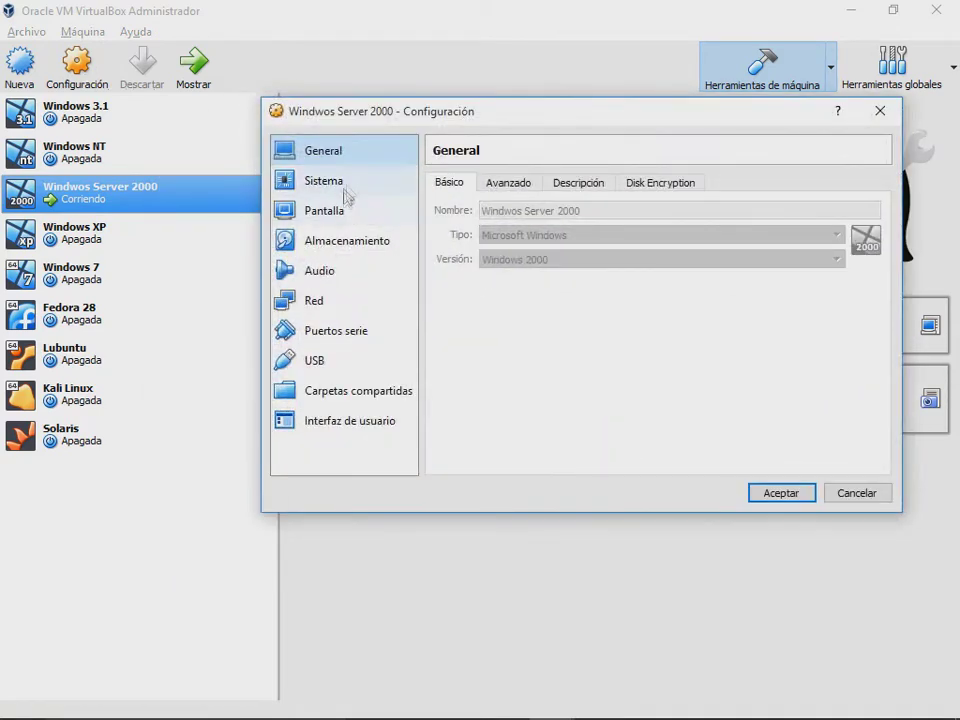
left_click(340, 185)
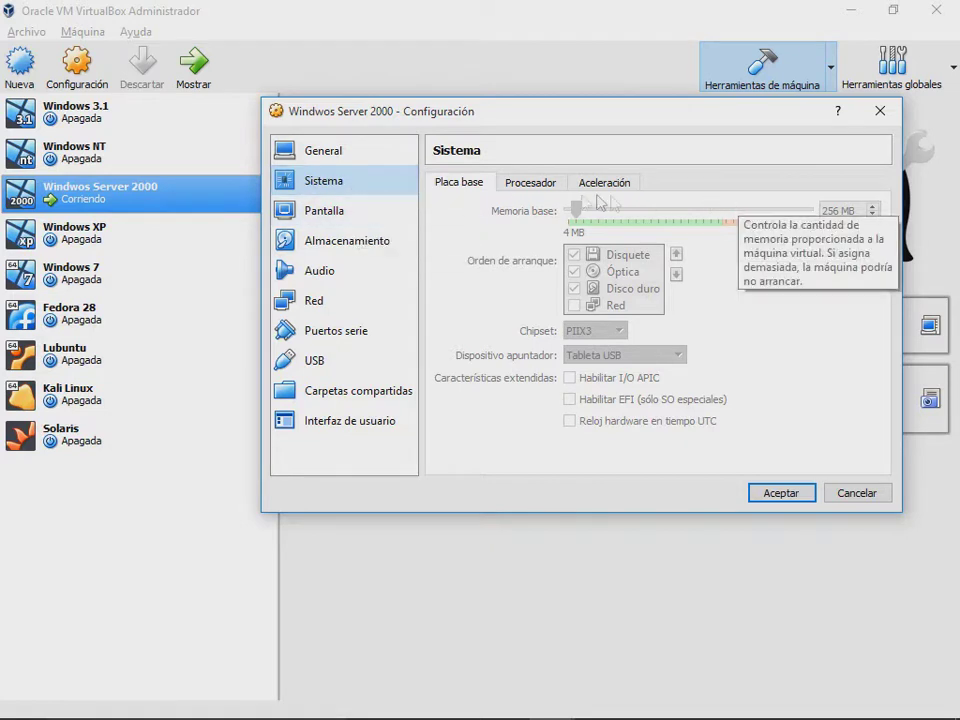
left_click(527, 186)
left_click(605, 183)
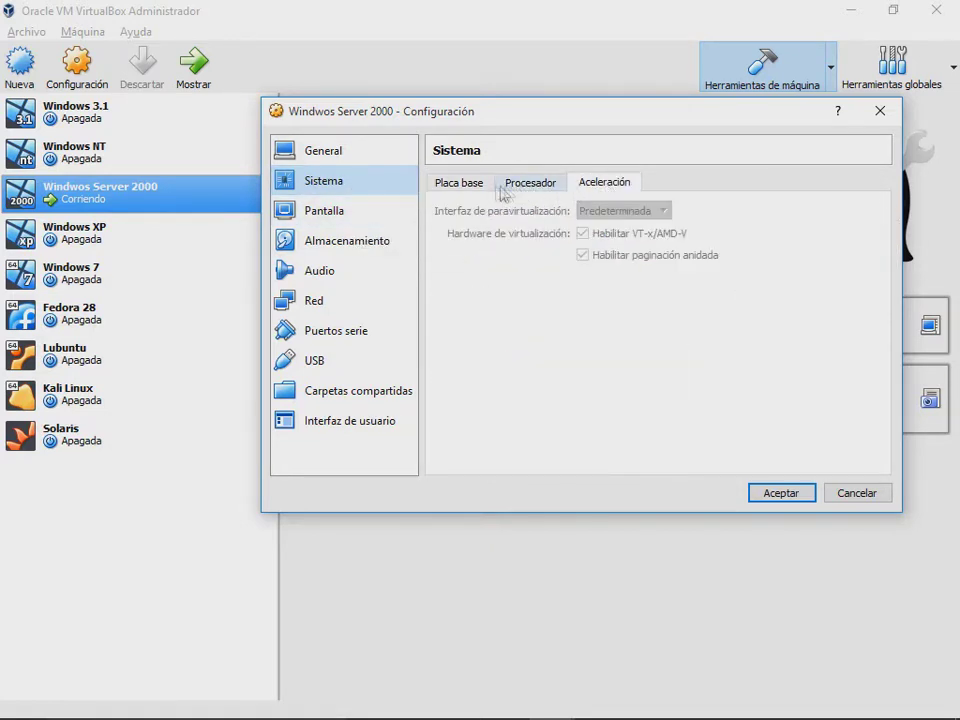
left_click(462, 183)
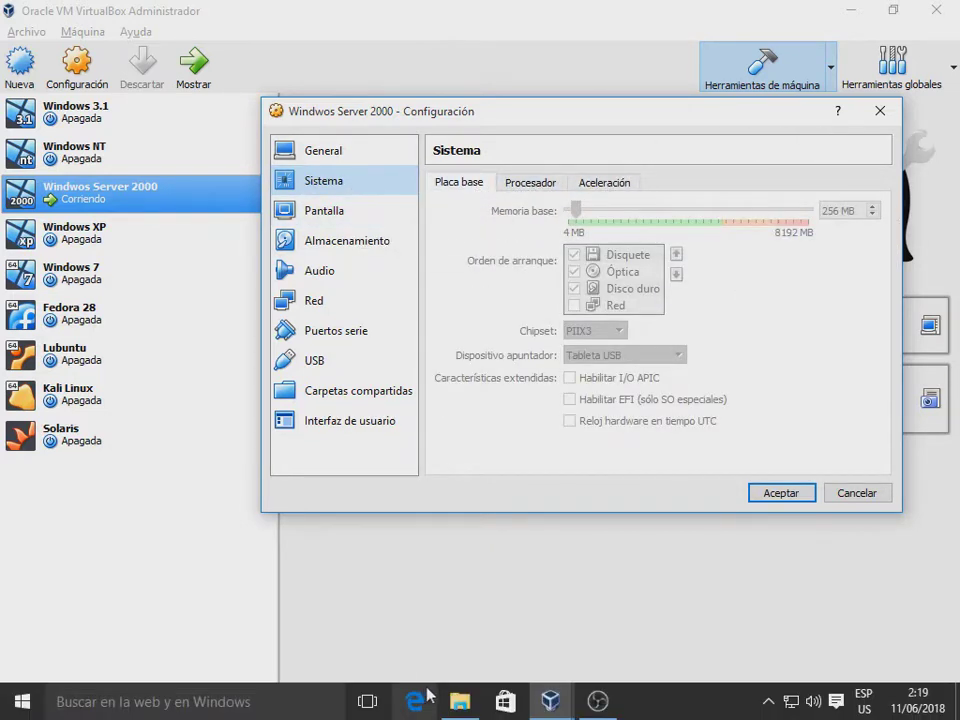
Step: Bring the Windows Server 2000 console forward and dismiss its mouse-integration notices
left_click(632, 650)
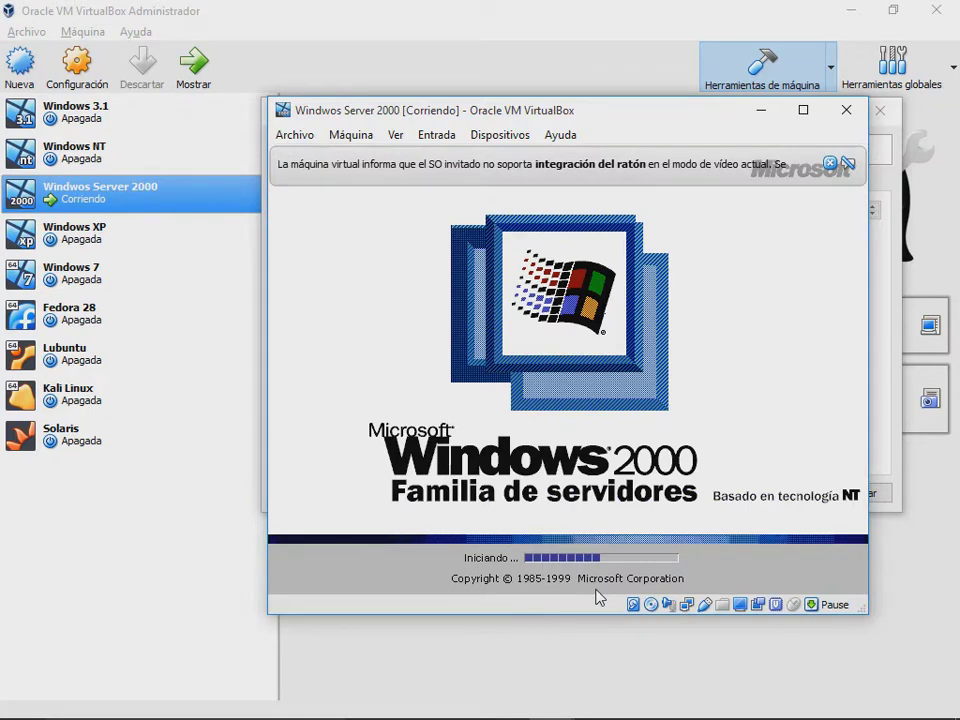
left_click(829, 163)
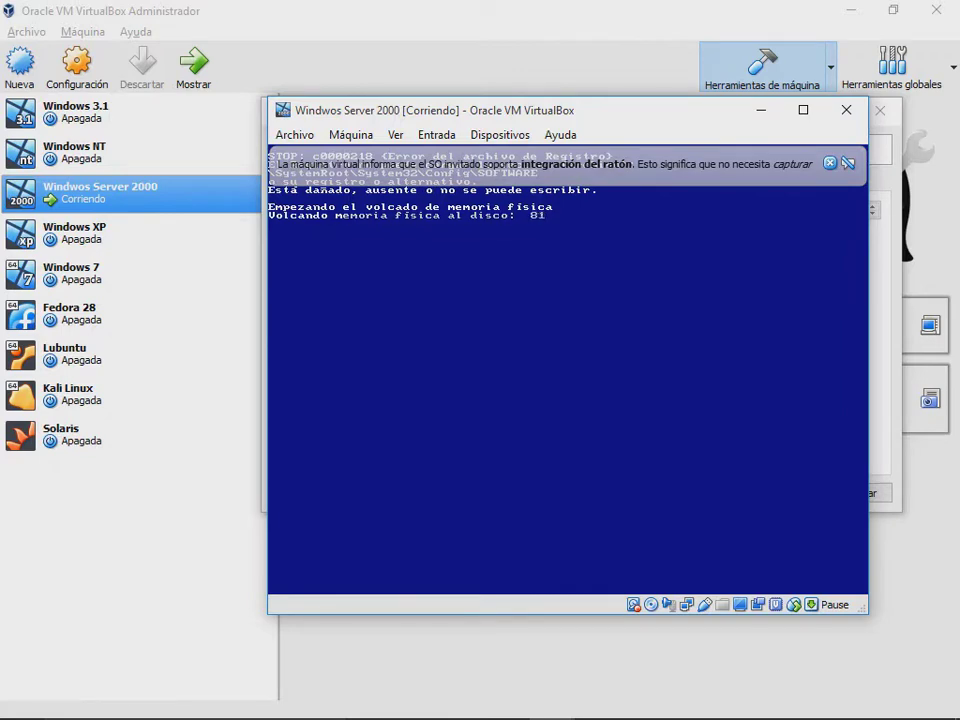
left_click(830, 164)
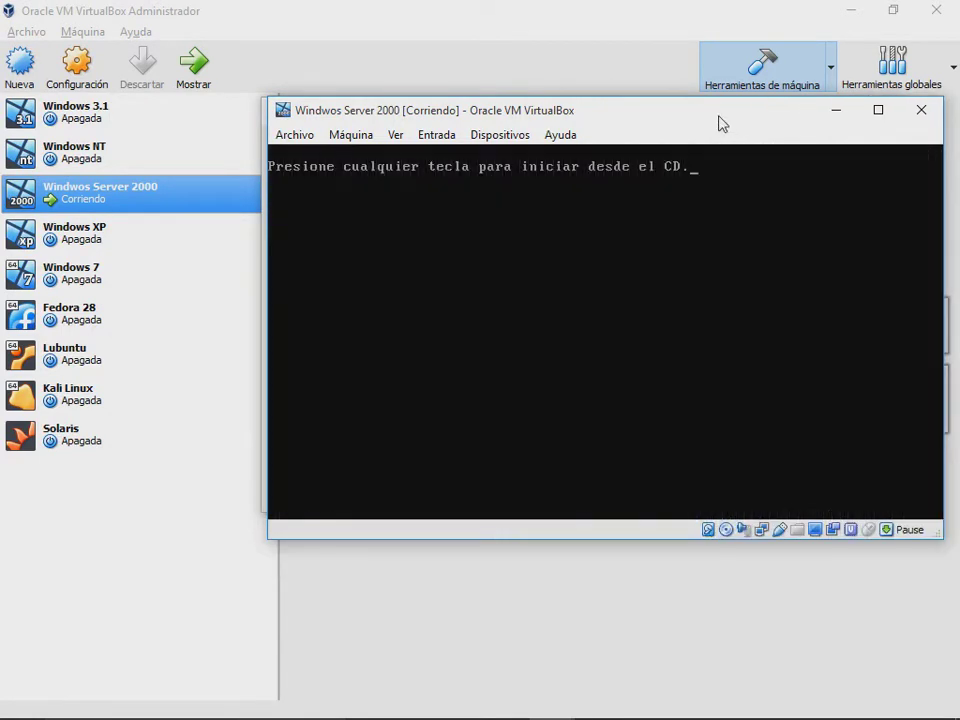
Step: Mount the Windows 2000 Server disc image in the VM's optical drive
left_click_drag(720, 122, 681, 105)
left_click(478, 118)
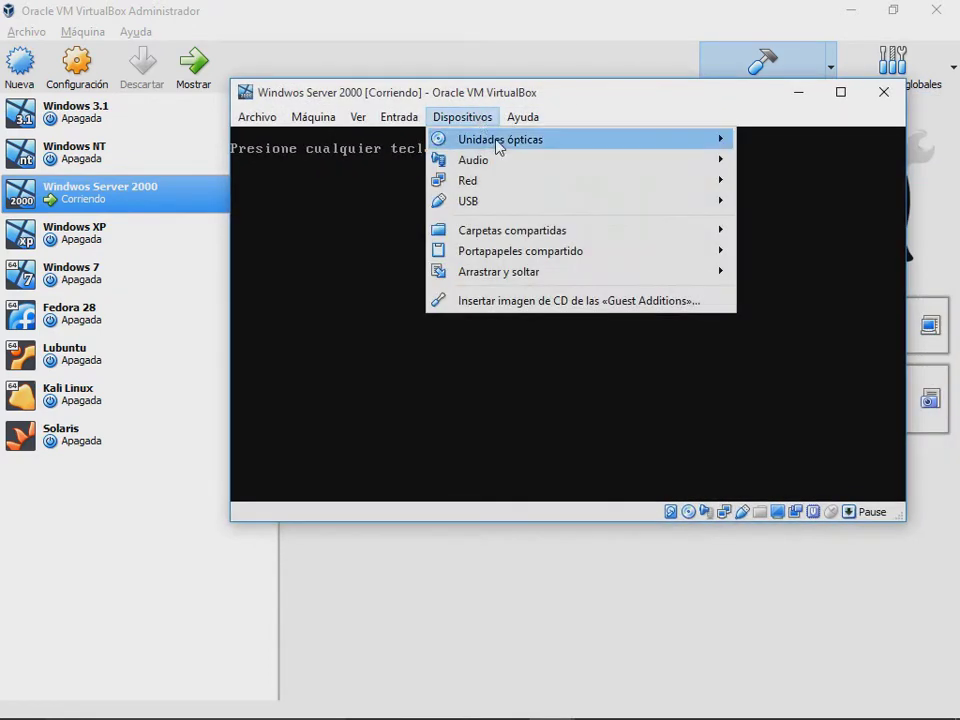
mouse_move(495, 145)
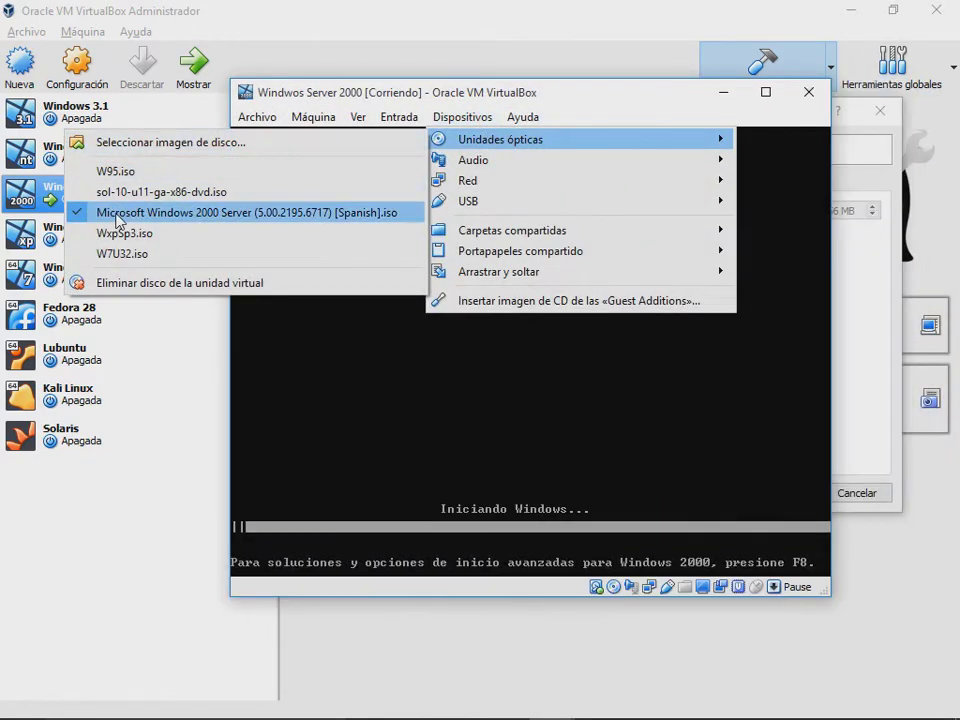
left_click(250, 212)
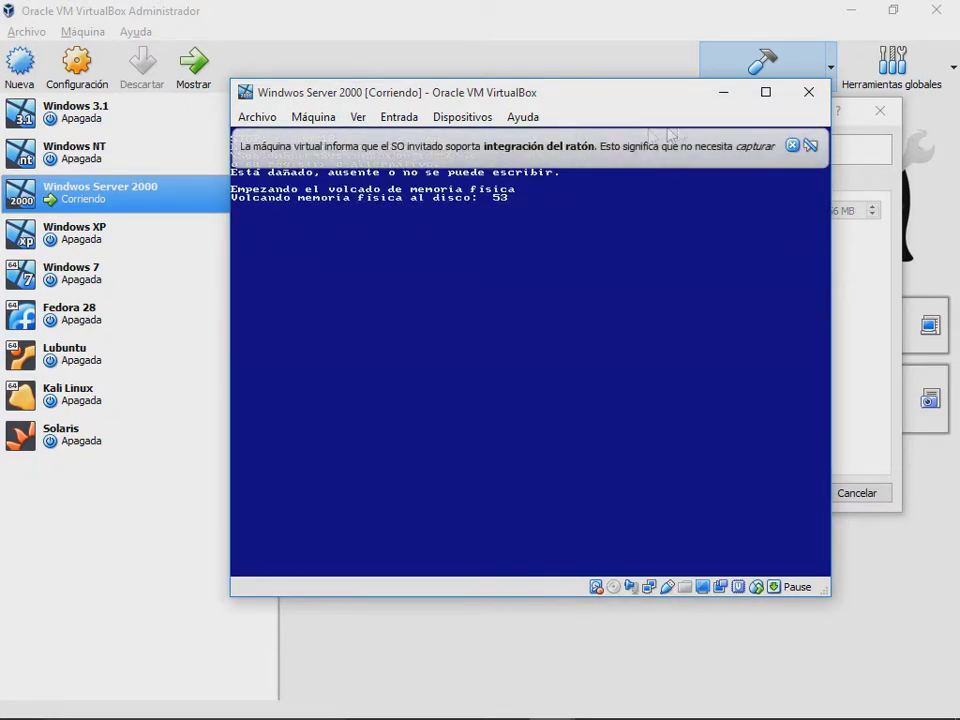
Step: Power off the crashed Windows Server 2000 machine and save settings with 1024 MB base memory
left_click(809, 92)
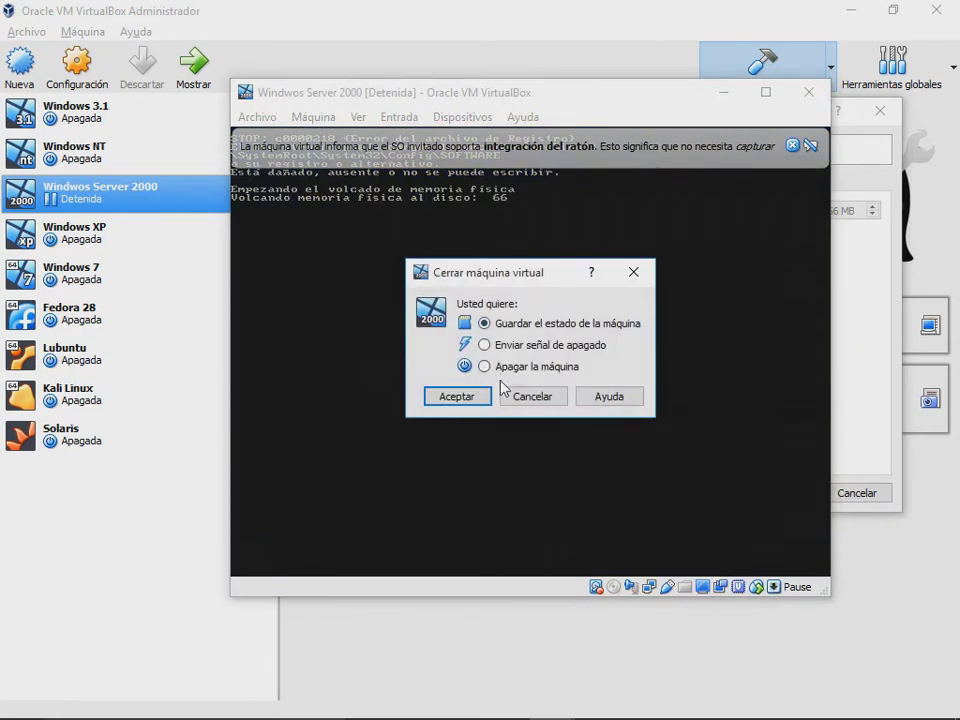
left_click(474, 395)
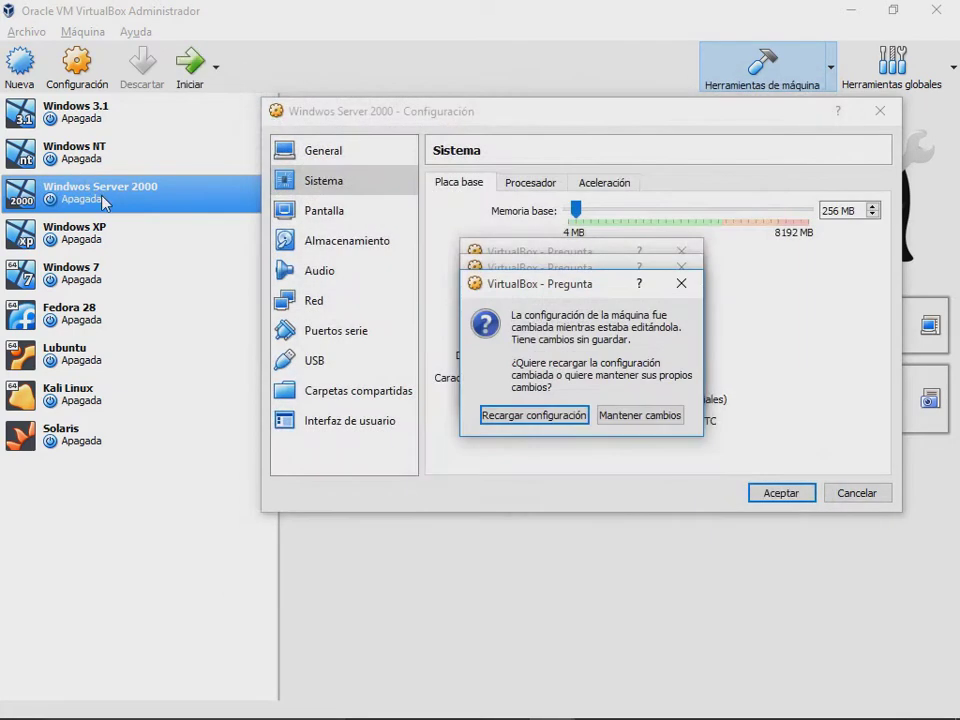
left_click(685, 287)
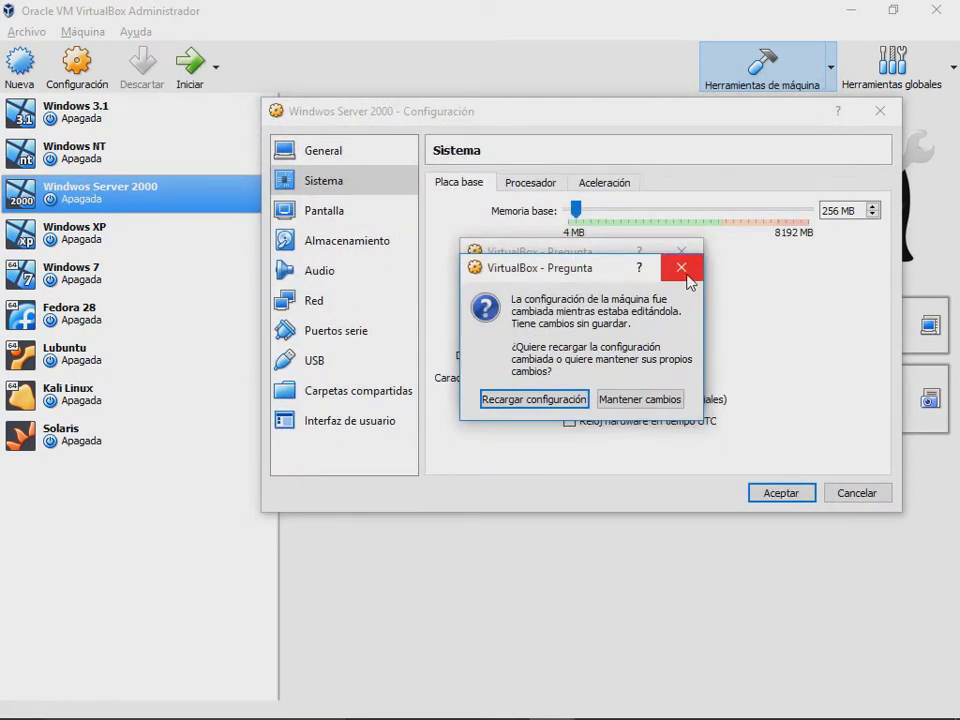
left_click(683, 268)
left_click(682, 252)
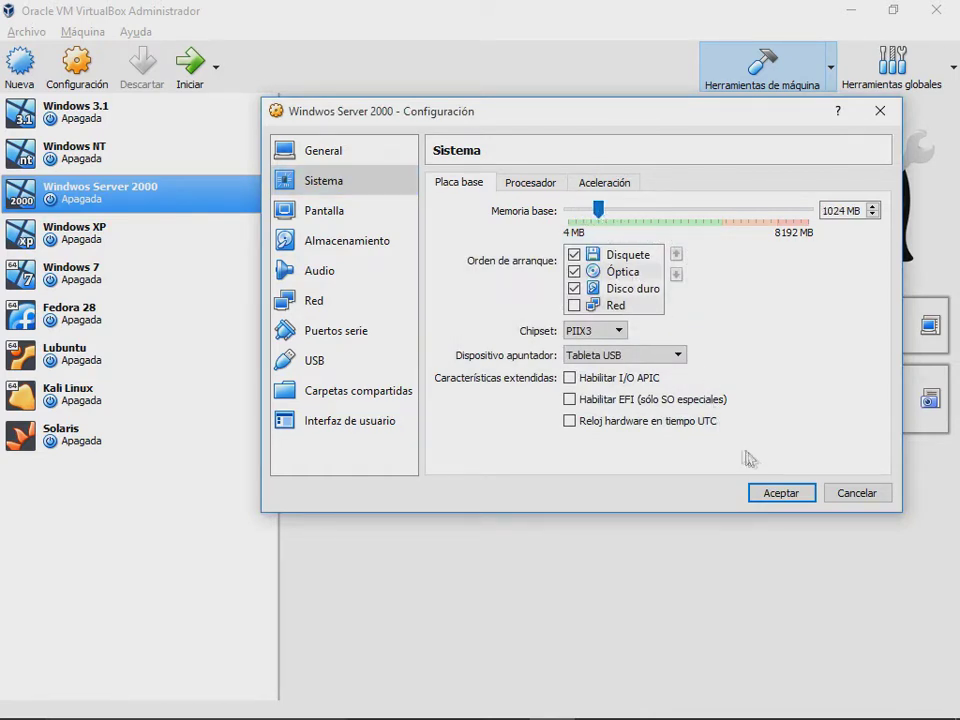
left_click(767, 493)
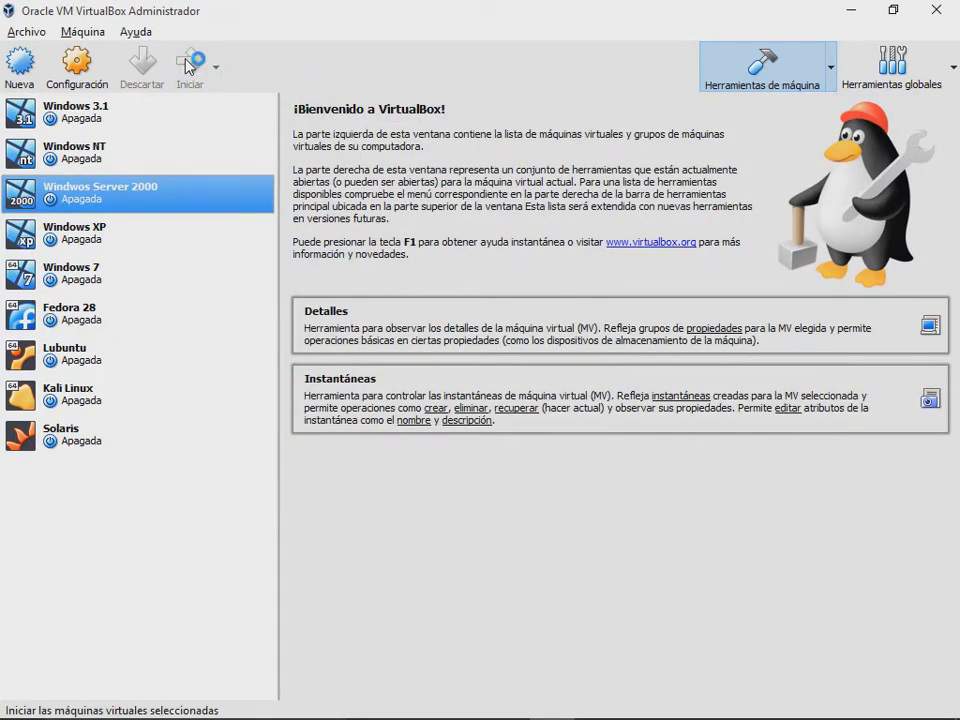
Step: Boot Windows Server 2000 at 1024 MB and watch it hit STOP c0000218 and restart
left_click(187, 66)
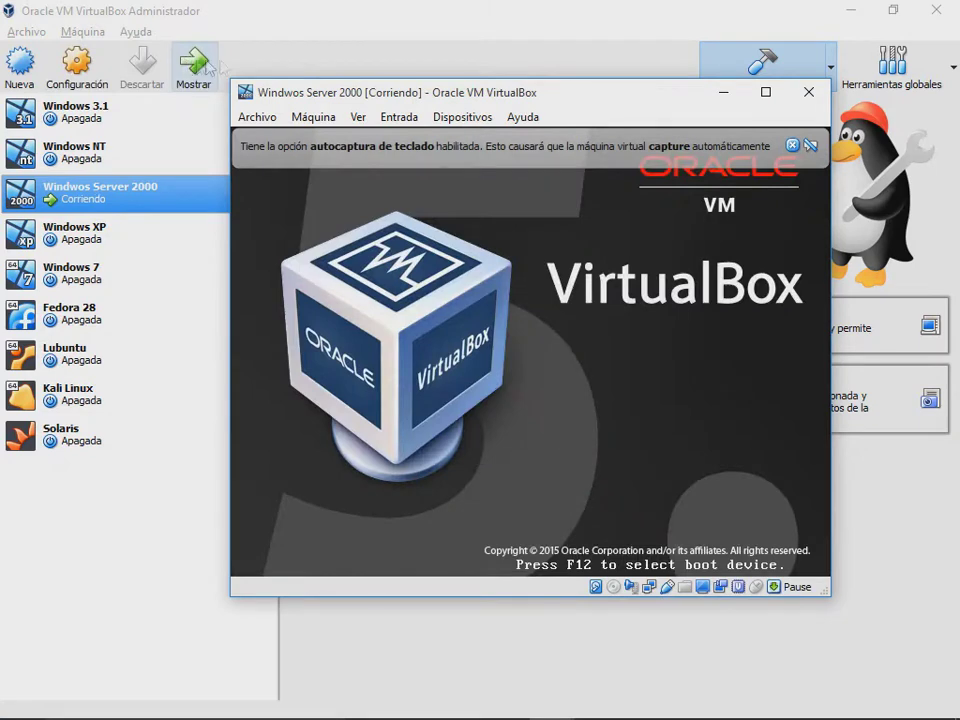
left_click_drag(607, 100, 602, 81)
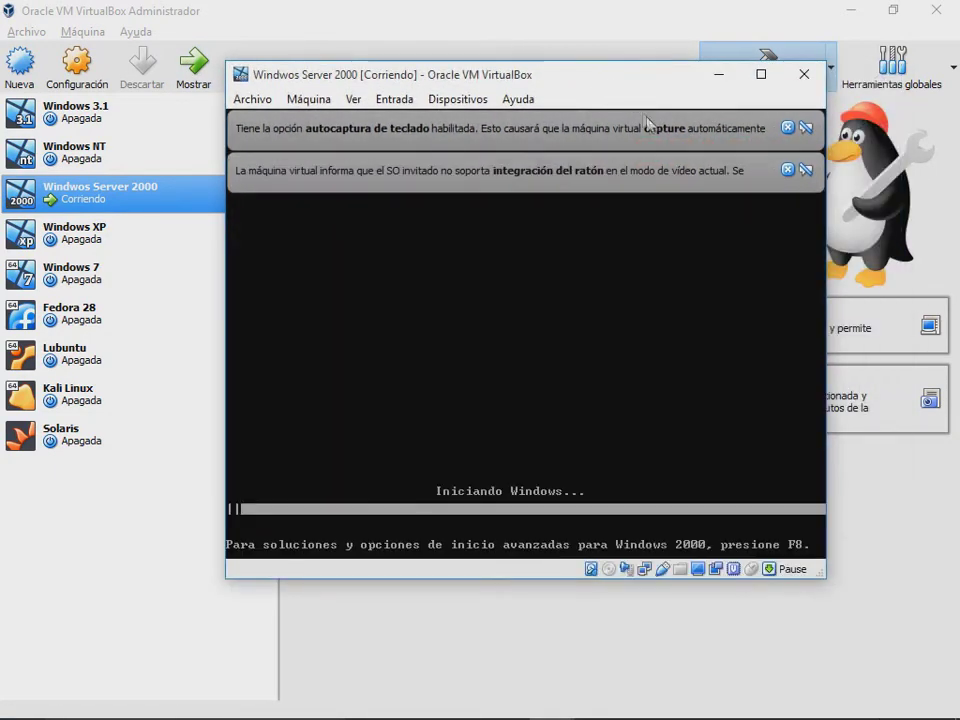
left_click(787, 170)
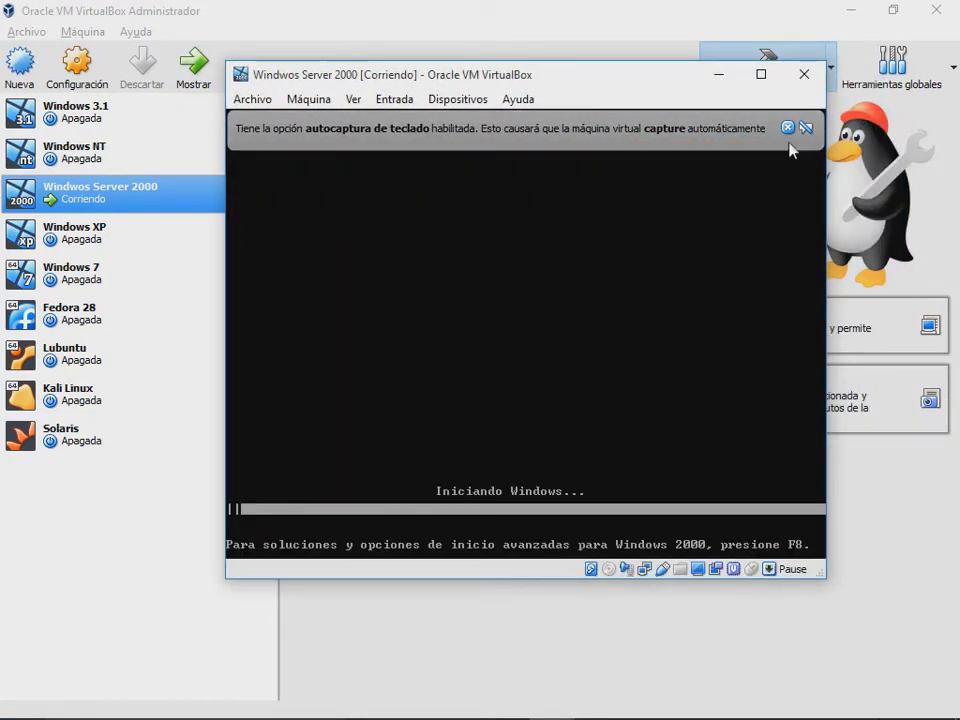
left_click(787, 128)
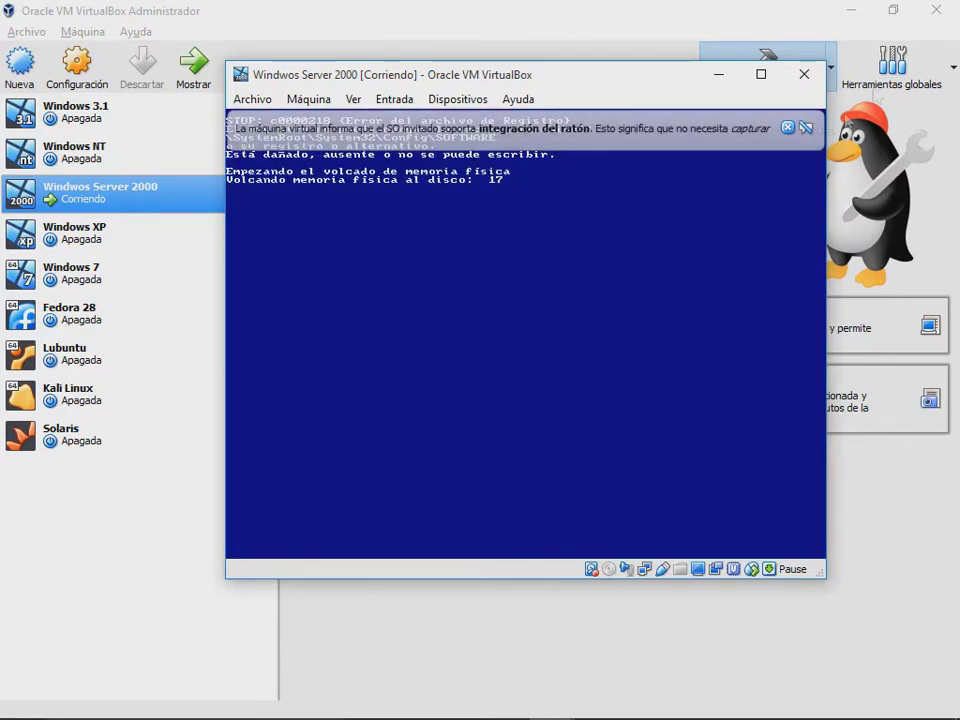
left_click(788, 127)
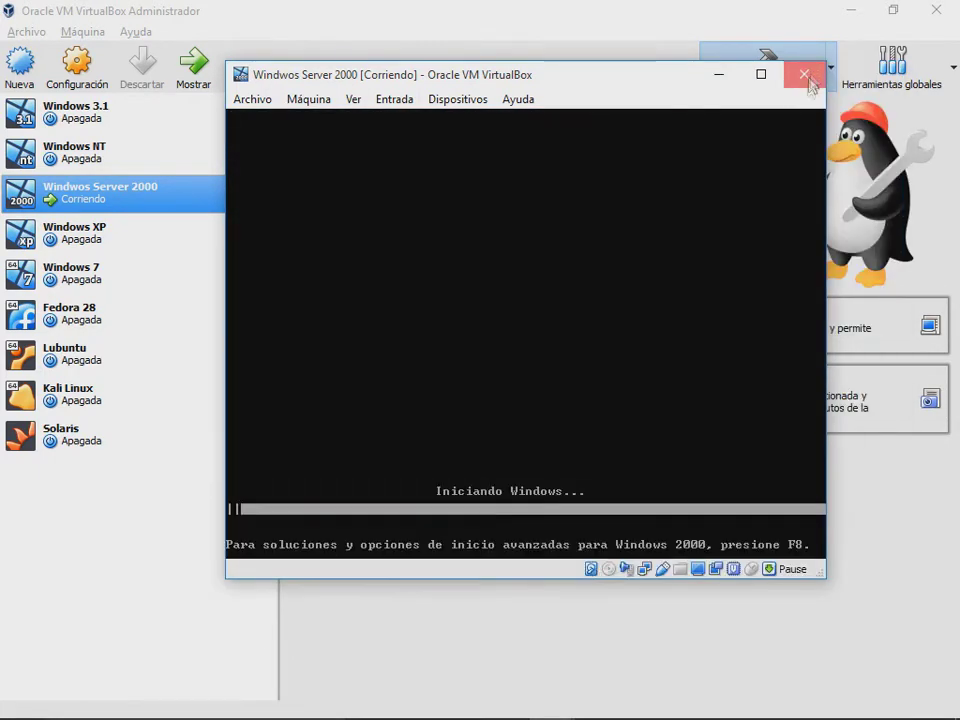
Step: Power off the machine and lower its Sistema base memory slider from 1024 MB to 128 MB
left_click(476, 389)
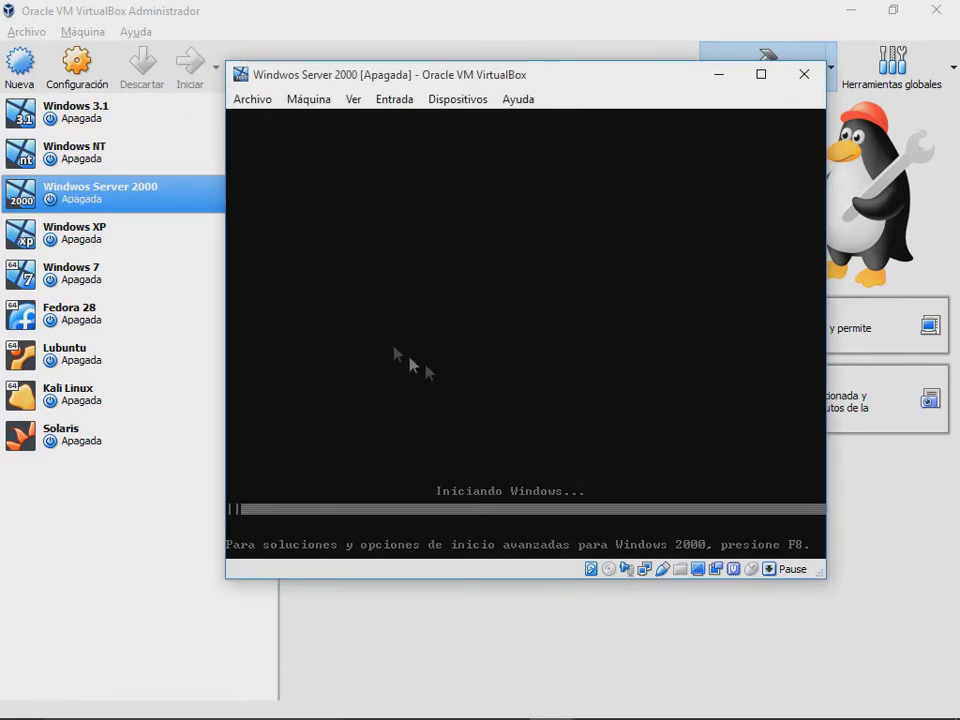
right_click(92, 188)
left_click(162, 195)
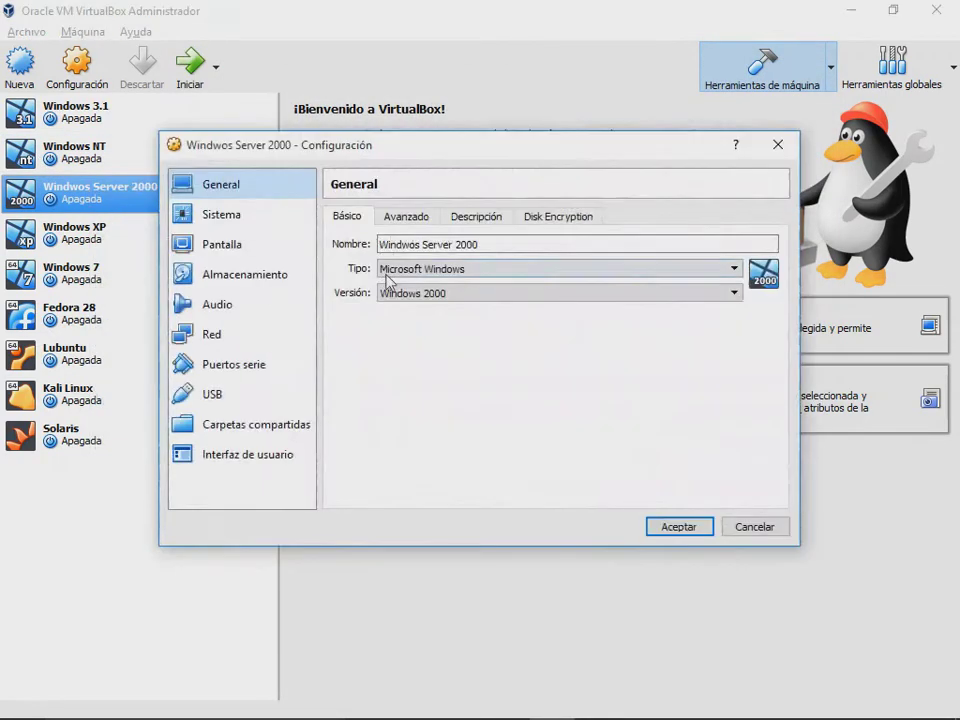
left_click(262, 214)
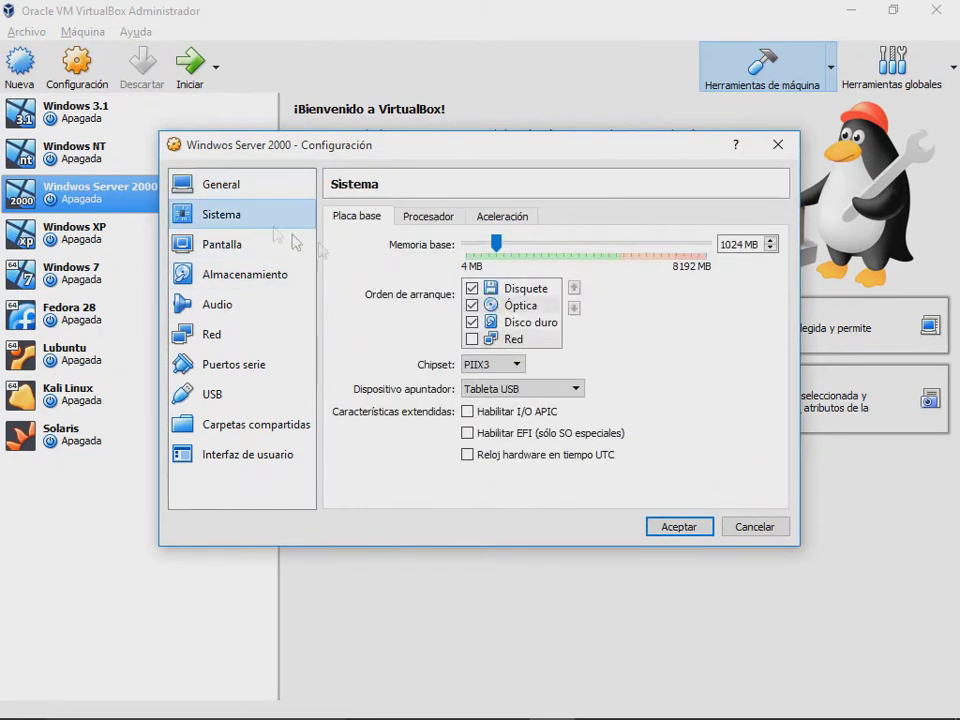
left_click_drag(500, 250, 471, 248)
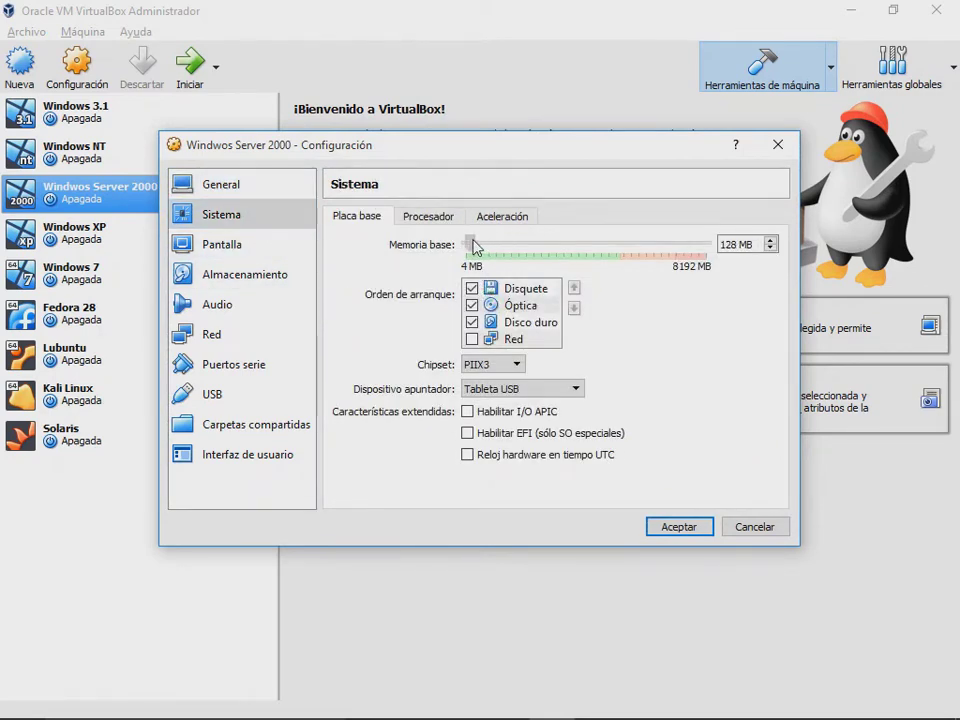
Step: Save the 128 MB setting and boot Windows Server 2000, which crashes with STOP c0000218 again
left_click(678, 527)
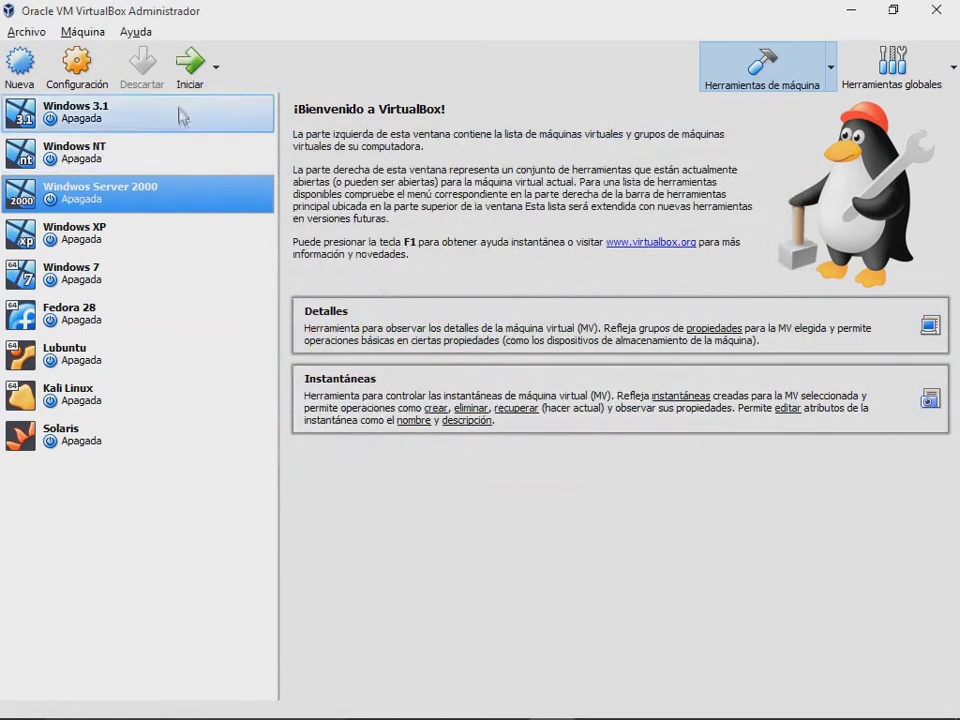
left_click(188, 68)
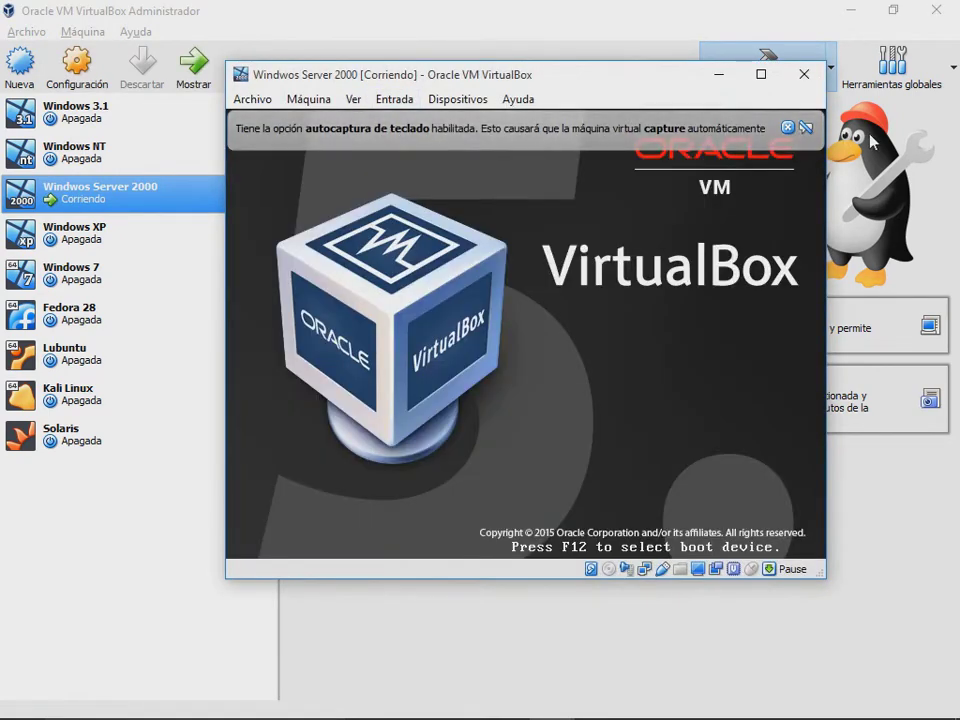
left_click(790, 128)
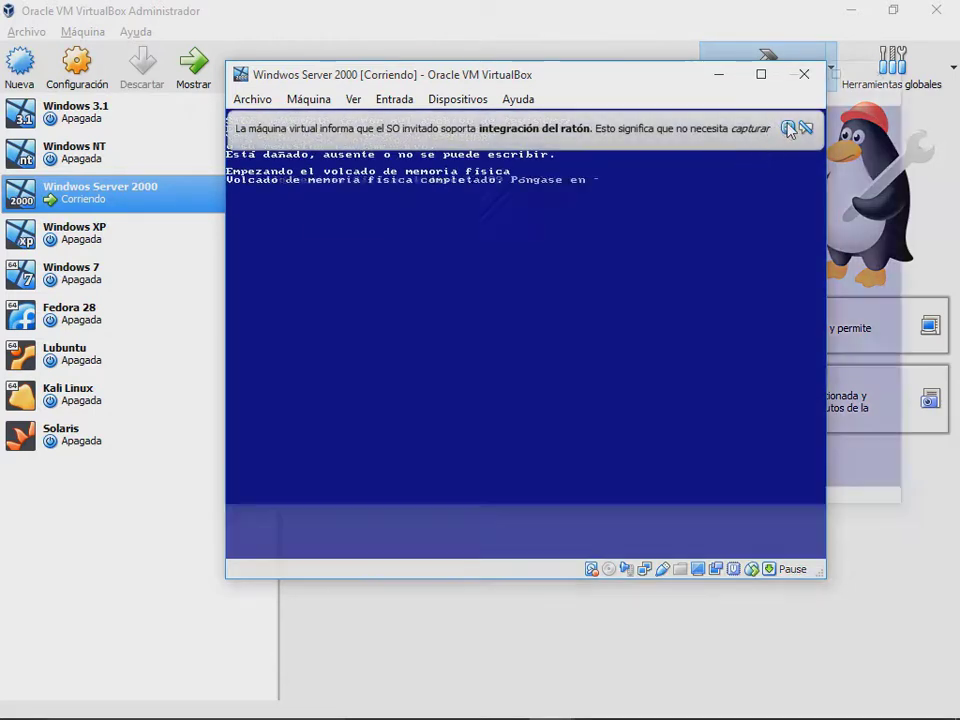
left_click(790, 131)
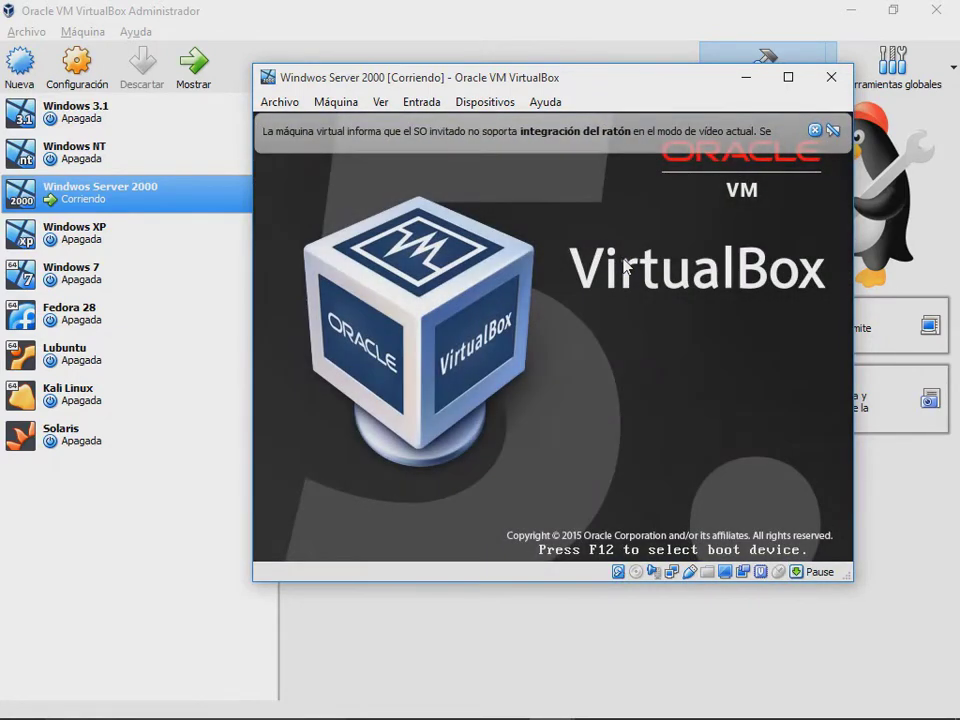
Step: Boot Windows 2000 into Modo seguro from the F8 advanced boot options
key("F8")
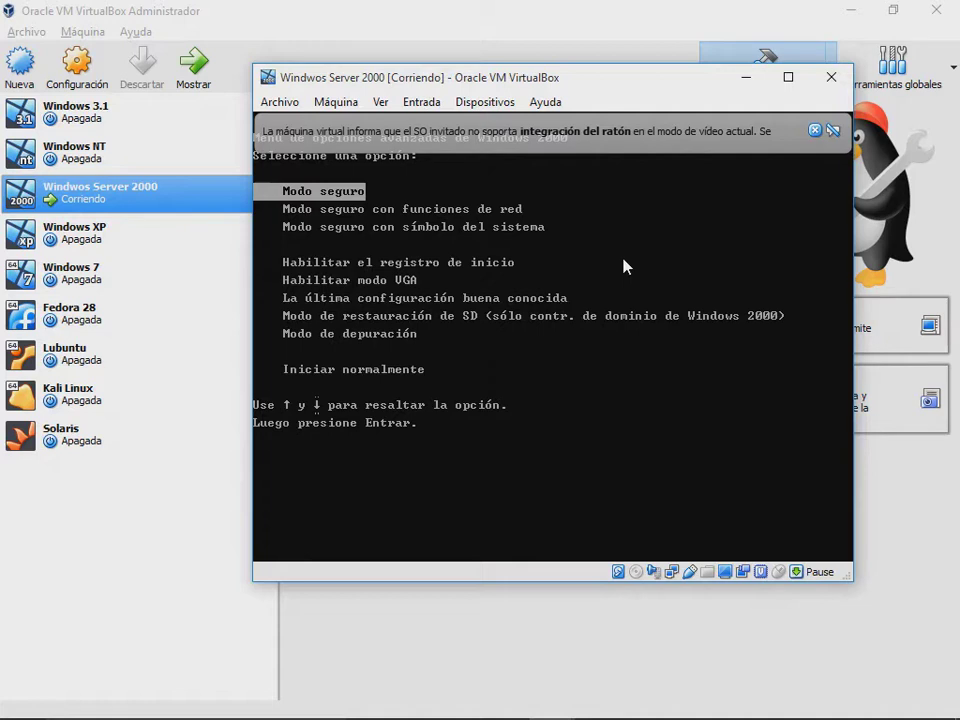
key("Down")
key("Up")
key("Return")
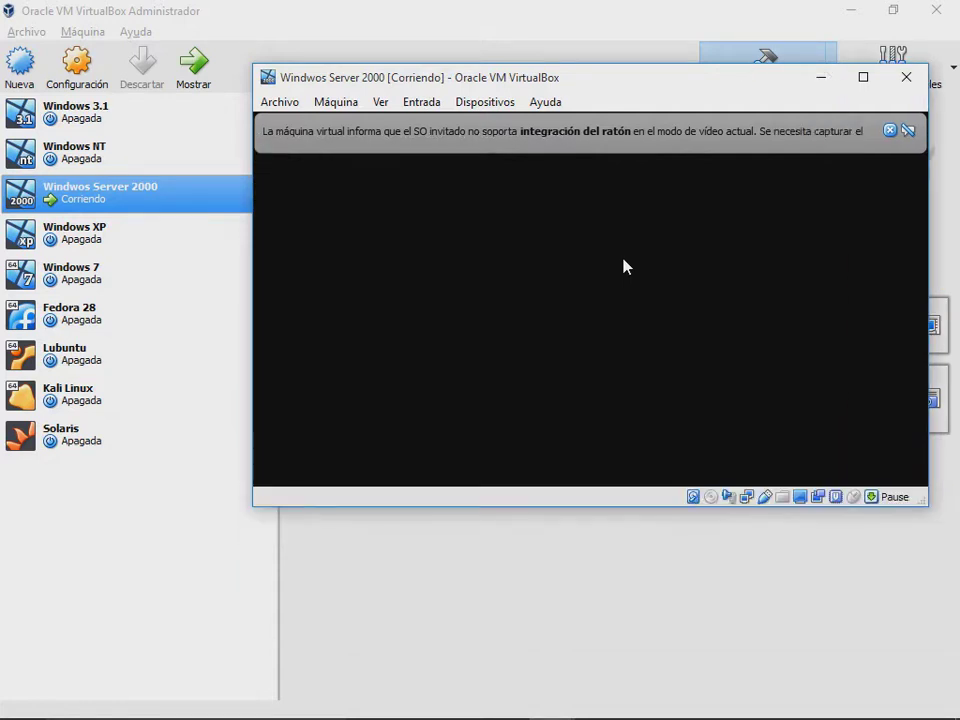
Step: Bring up the close-machine dialog for Windows Server 2000 with power-off selected
left_click(890, 130)
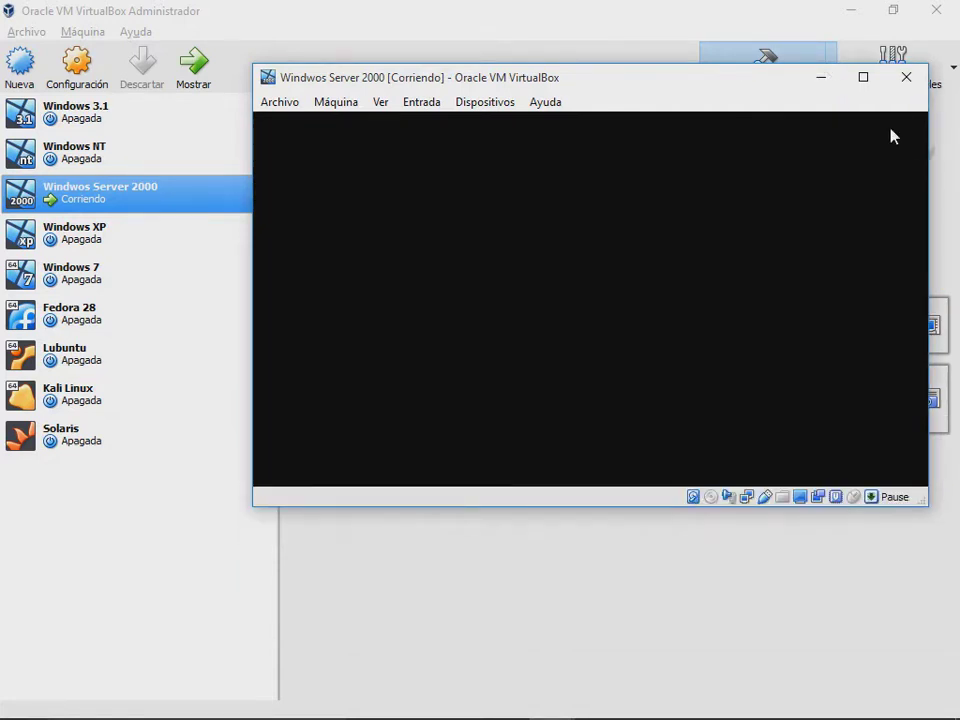
left_click_drag(683, 80, 657, 83)
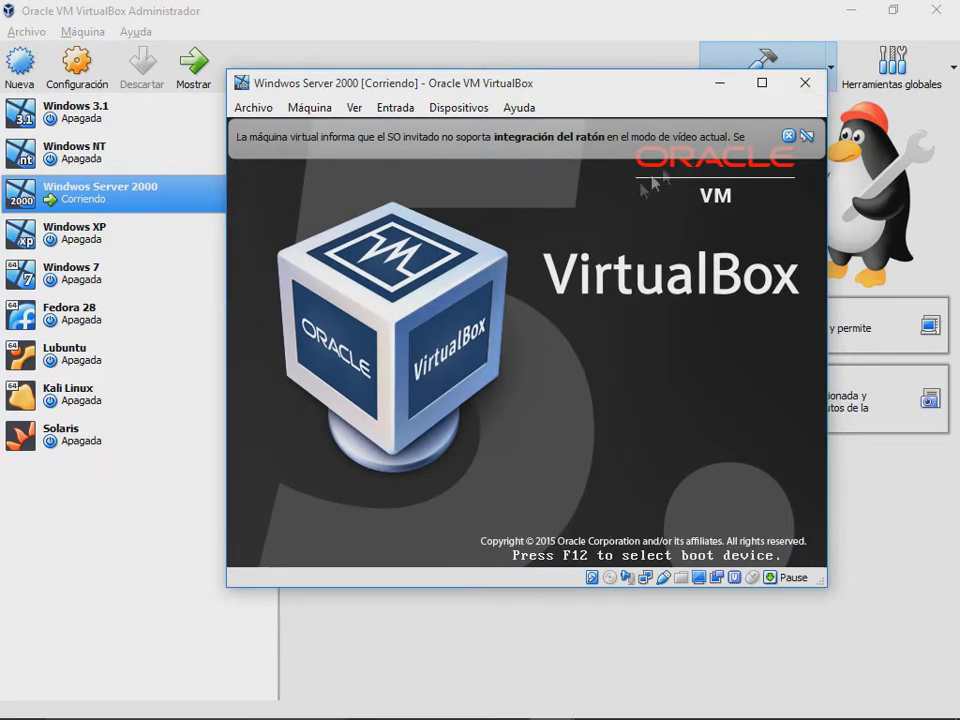
left_click(806, 84)
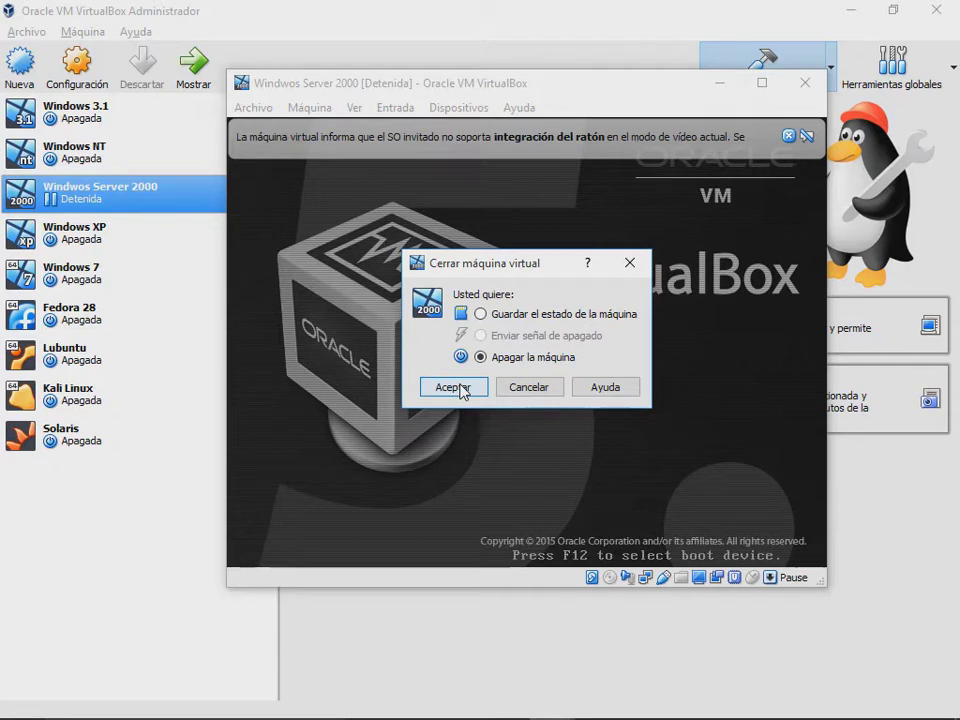
Step: Power off Windows Server 2000, then select and start the Windows XP machine
left_click(455, 387)
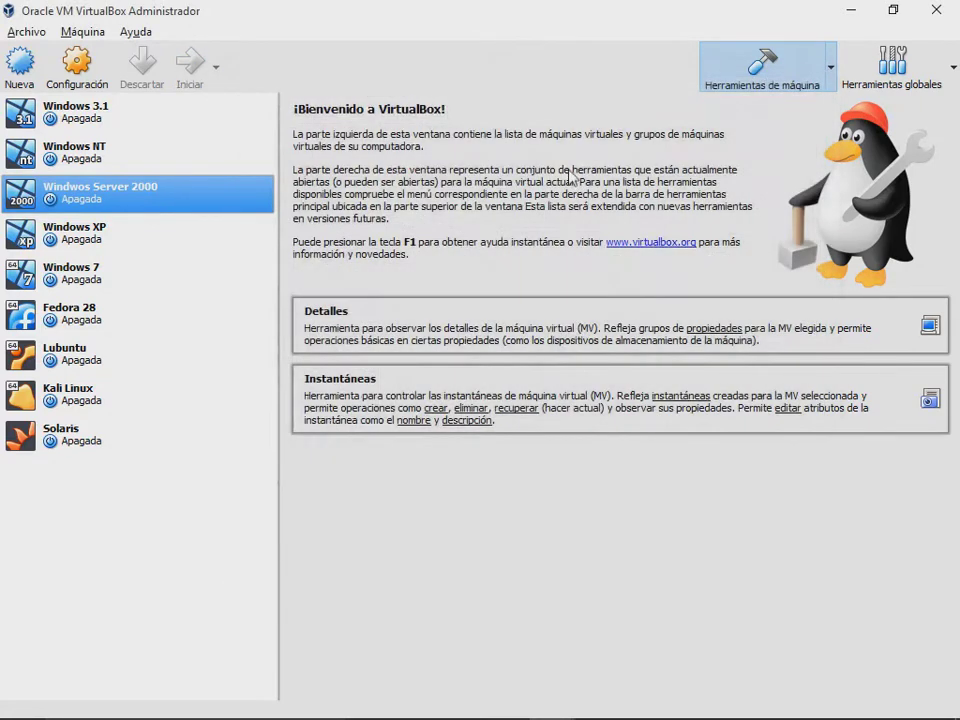
left_click(176, 229)
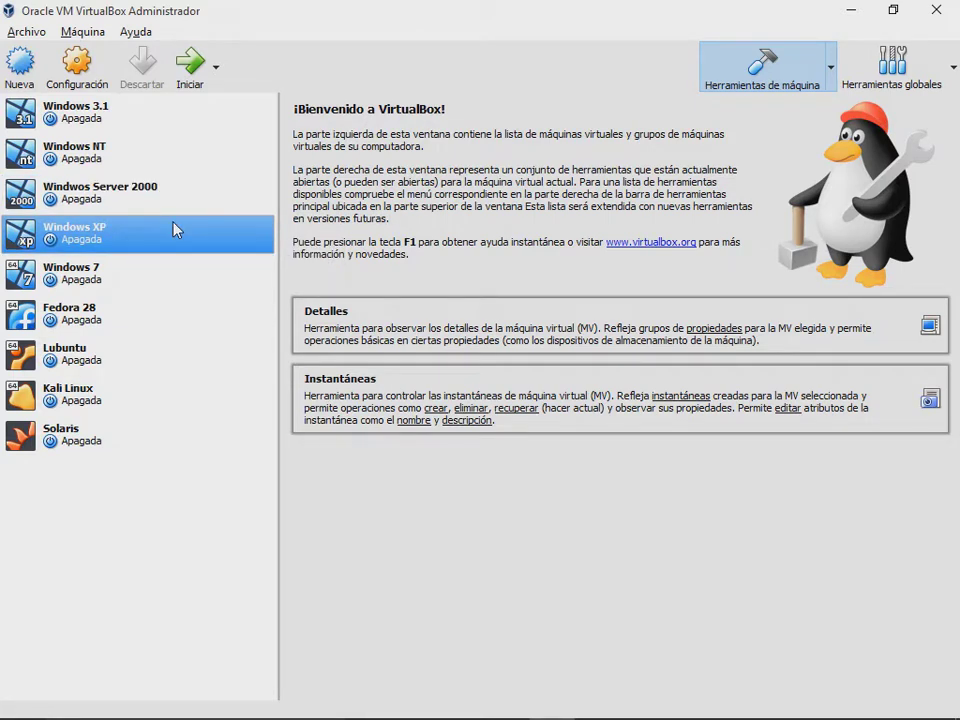
left_click(188, 70)
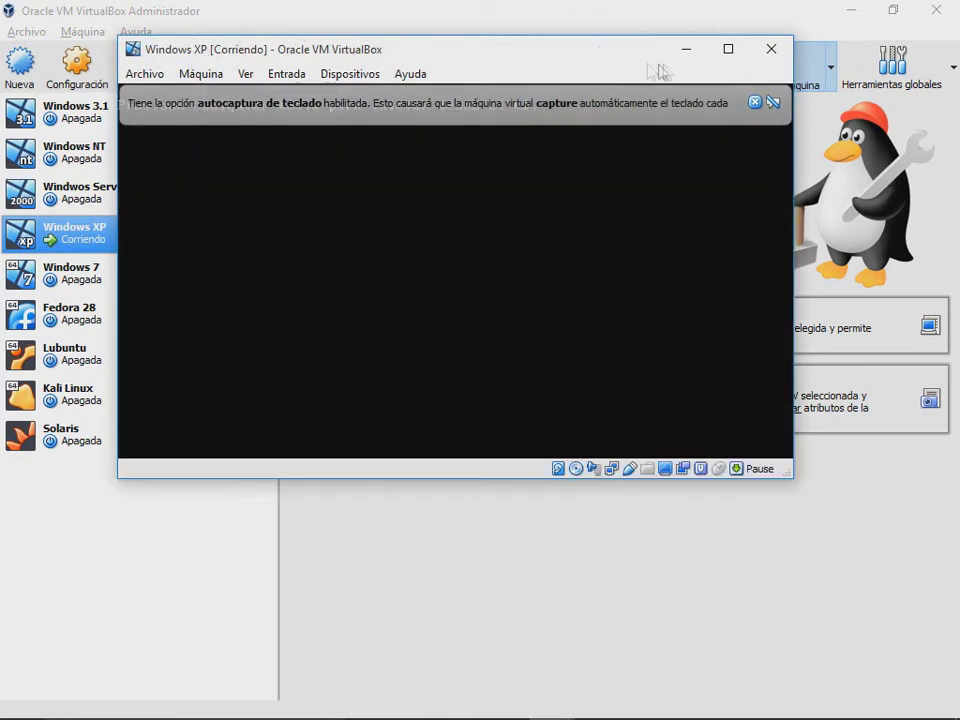
Step: Let Windows XP boot to its desktop, clearing the notice bars and the optical-drive menu
left_click(754, 102)
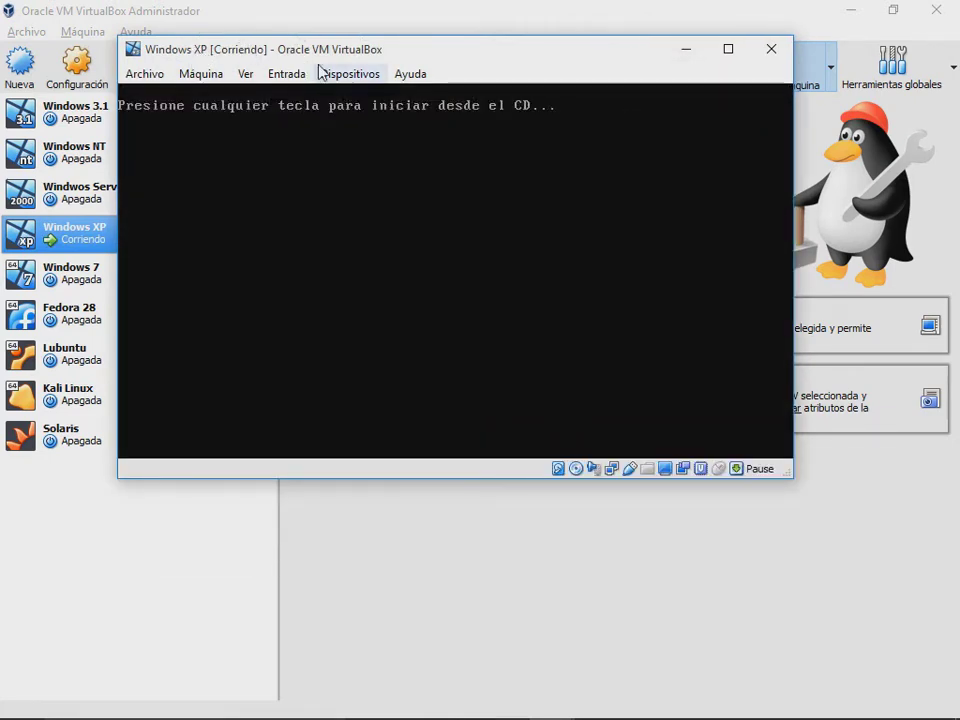
left_click(320, 73)
mouse_move(358, 96)
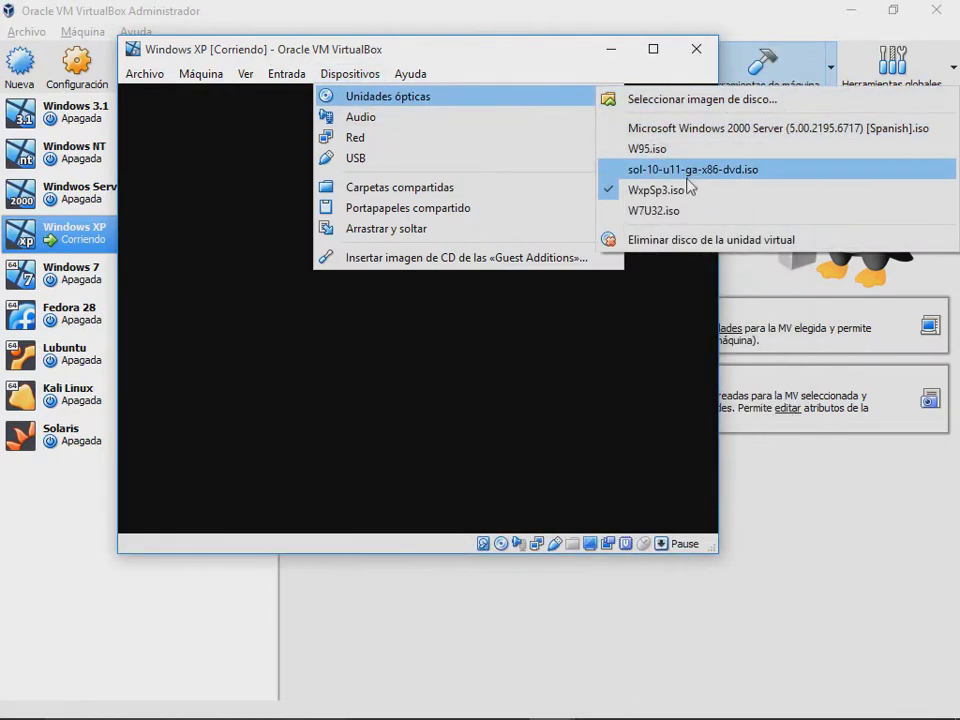
left_click(687, 185)
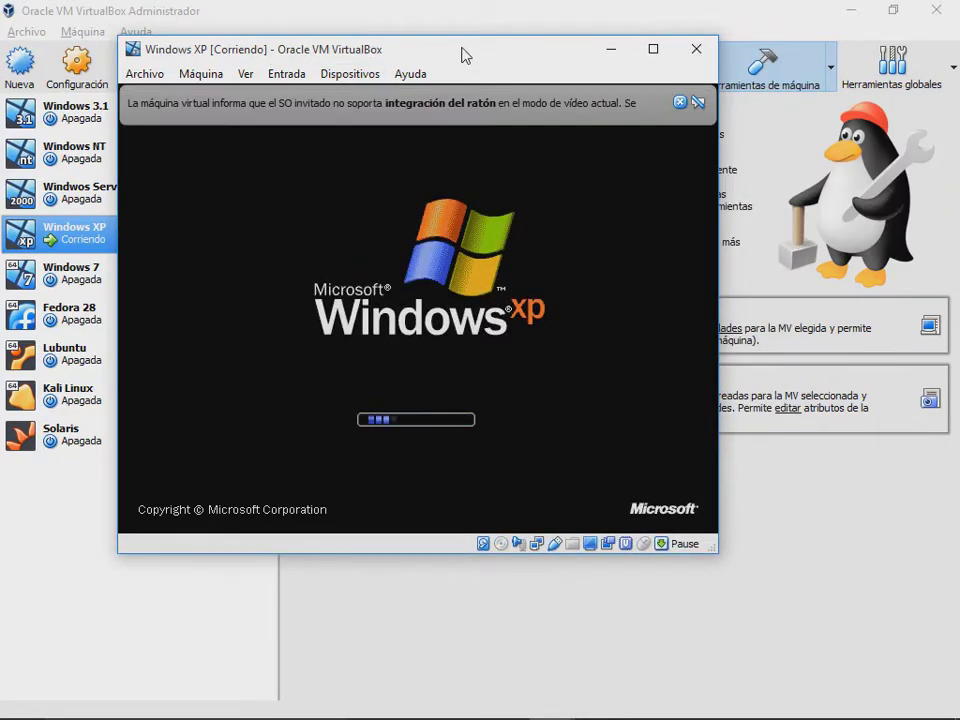
left_click(696, 101)
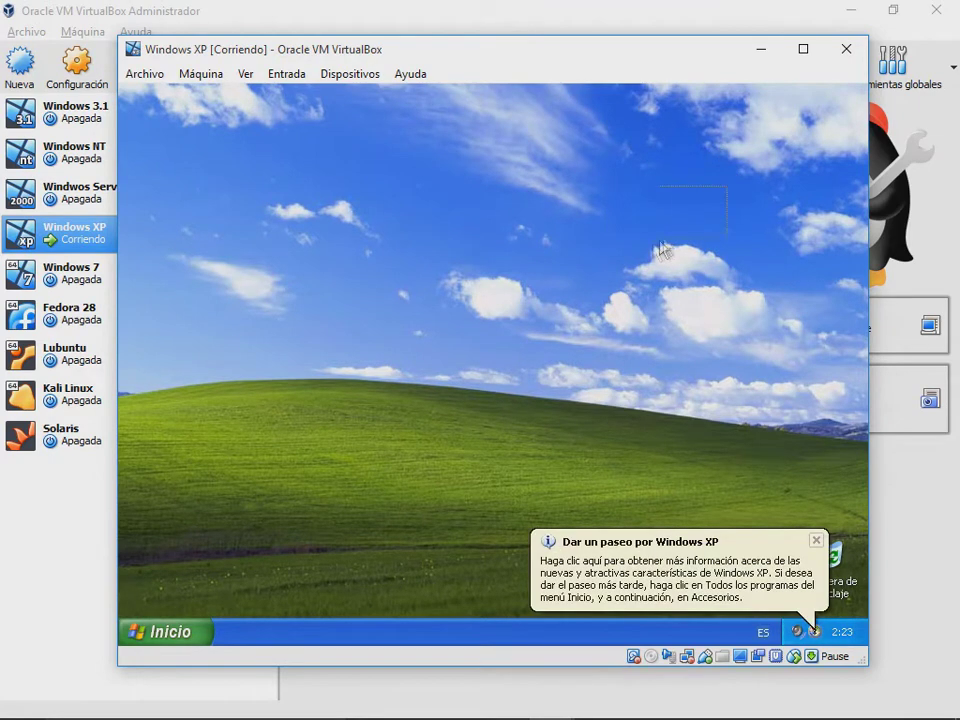
Step: Open Mi PC from the XP Inicio menu, close it with Alt+F4, and return to the Manager
left_click(818, 537)
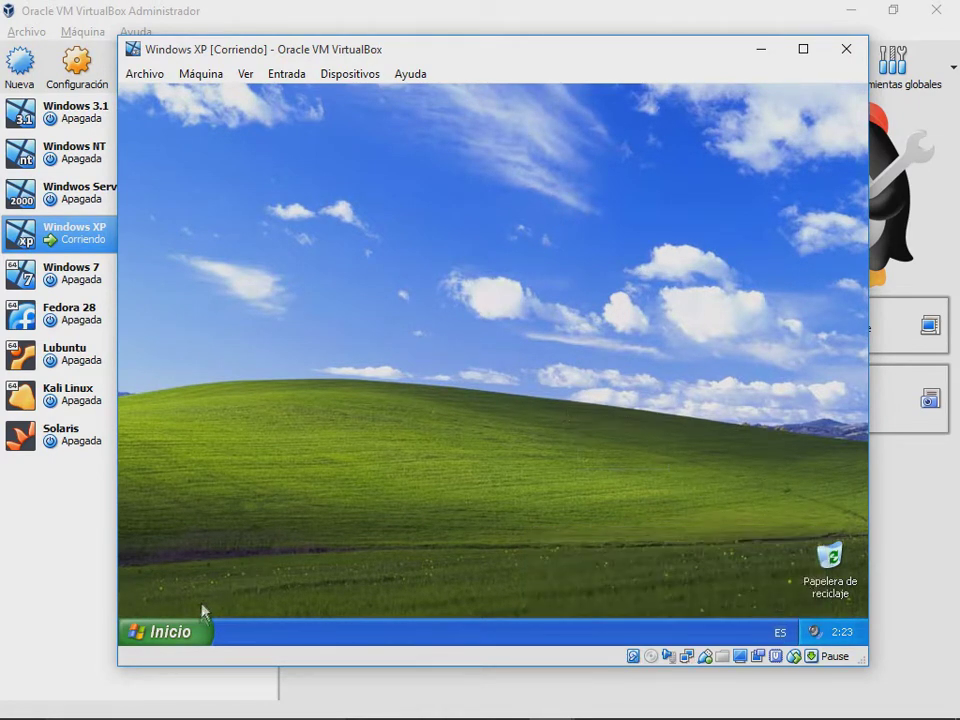
left_click(197, 630)
left_click(410, 366)
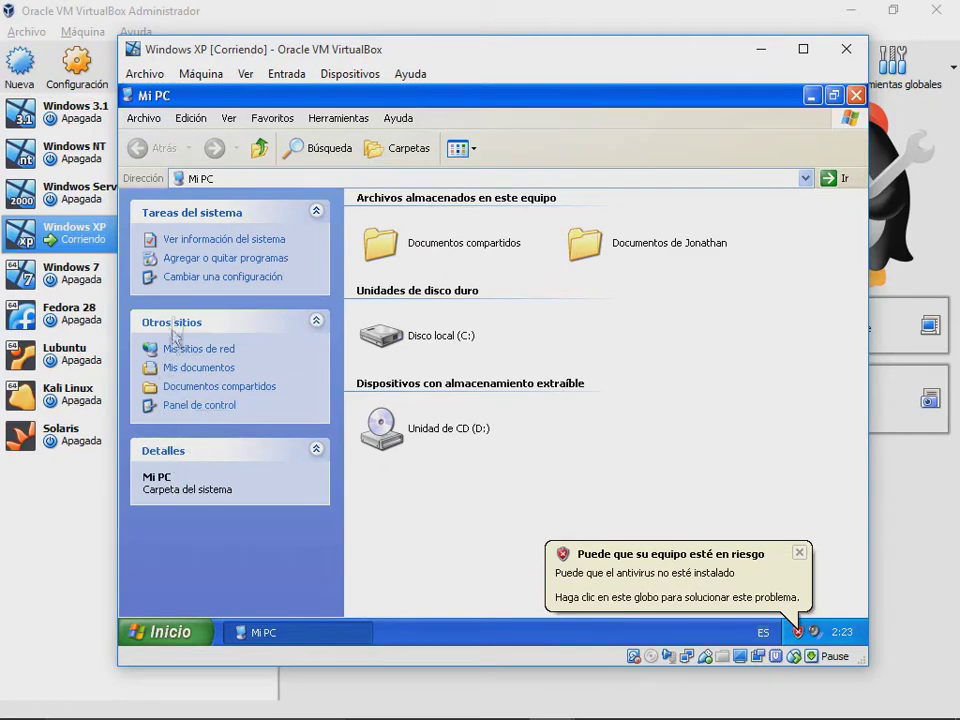
key("alt+F4")
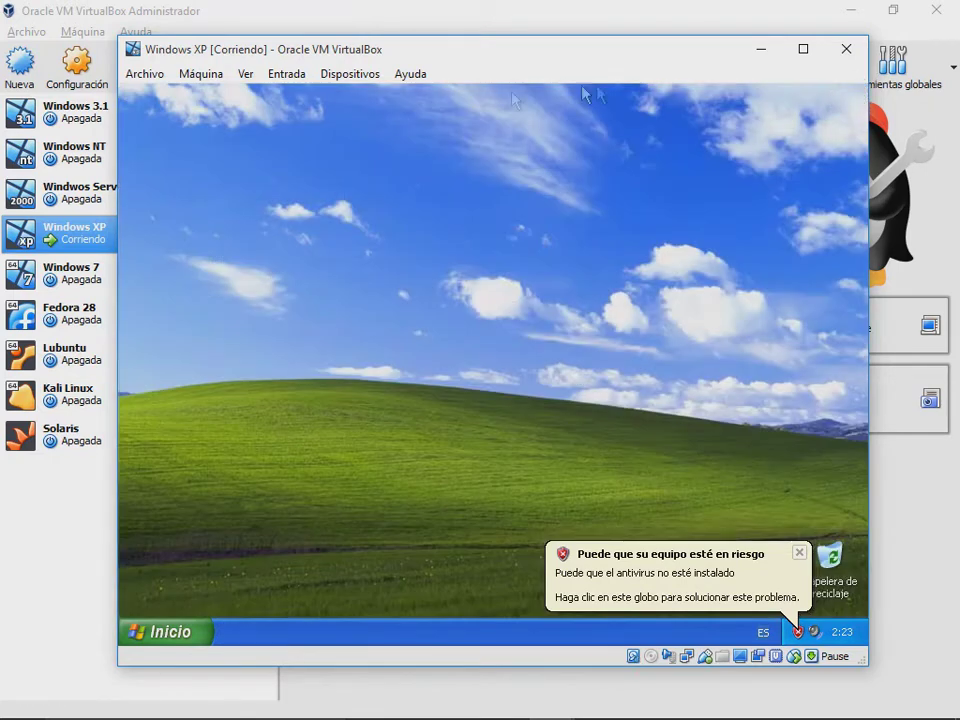
left_click(362, 9)
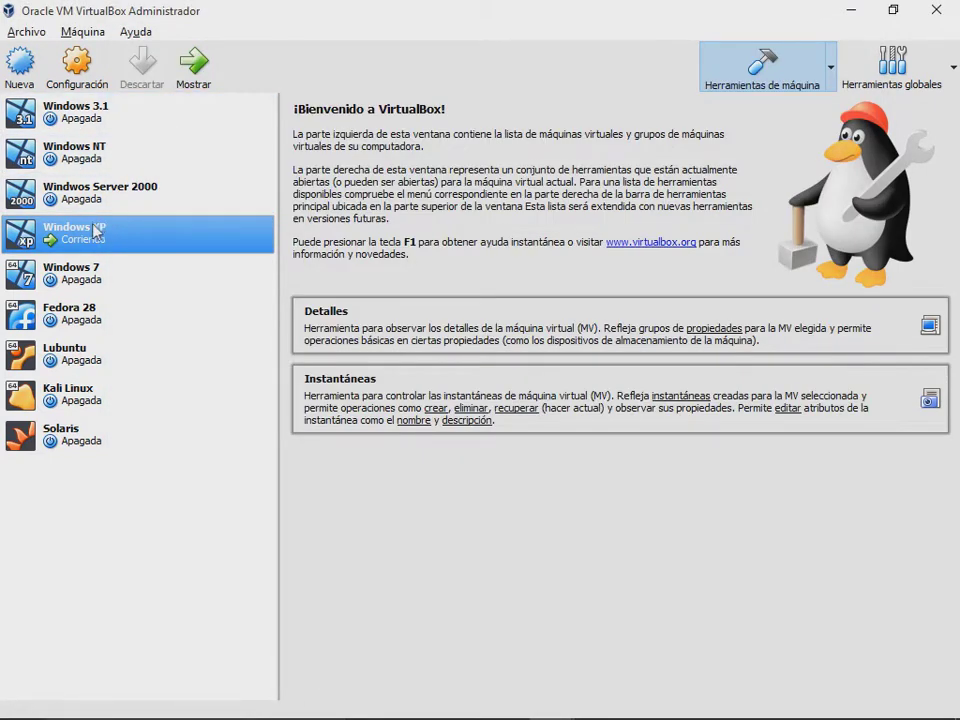
left_click(78, 66)
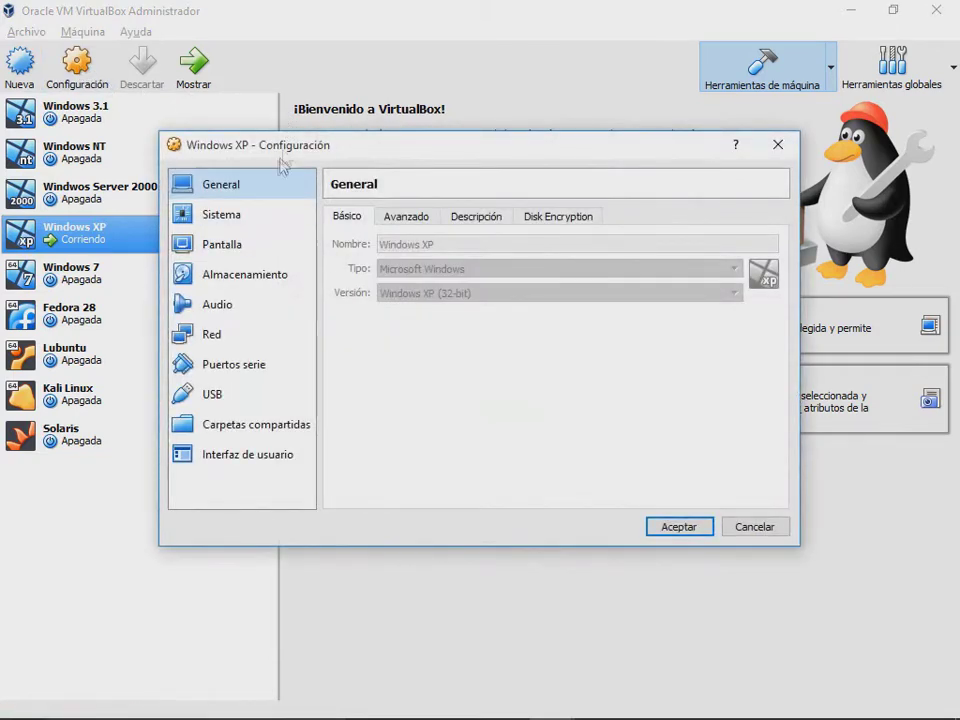
left_click(248, 220)
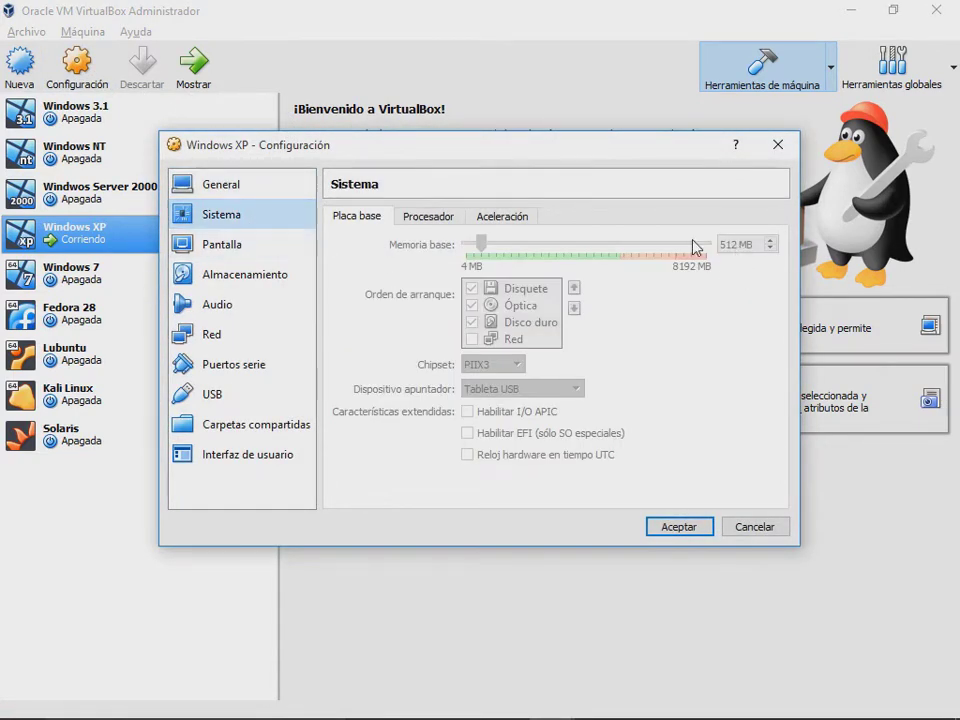
left_click(424, 218)
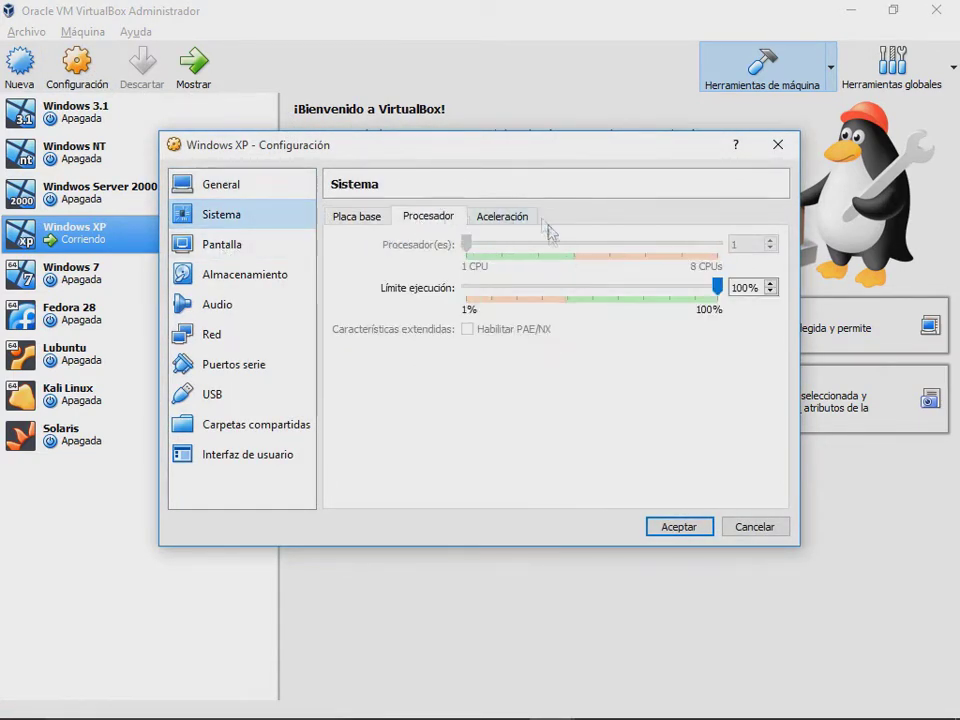
left_click(500, 217)
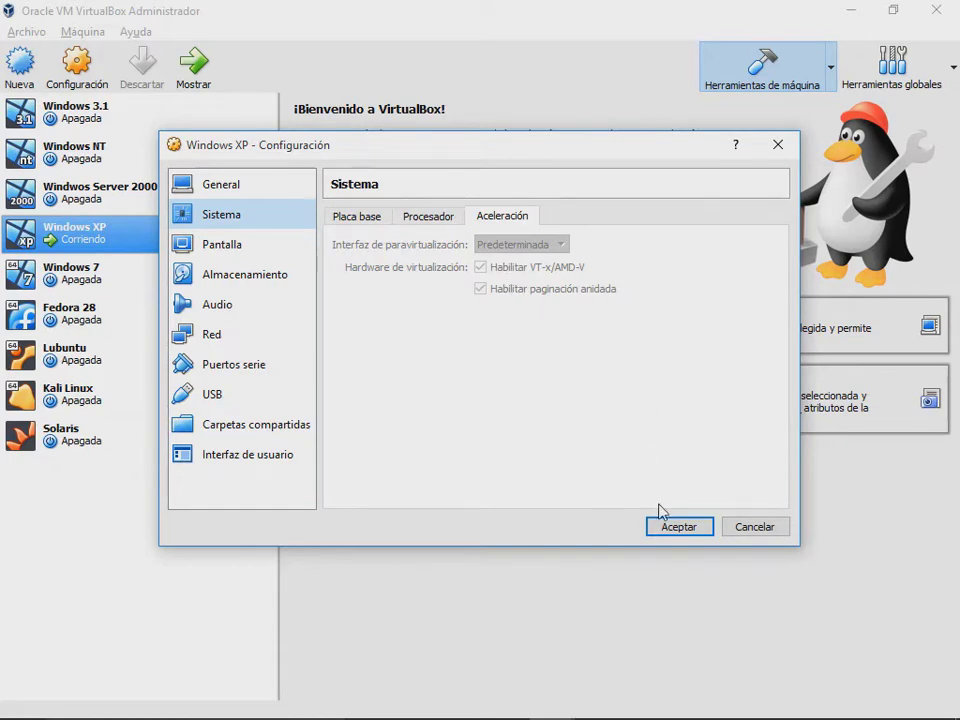
left_click(677, 527)
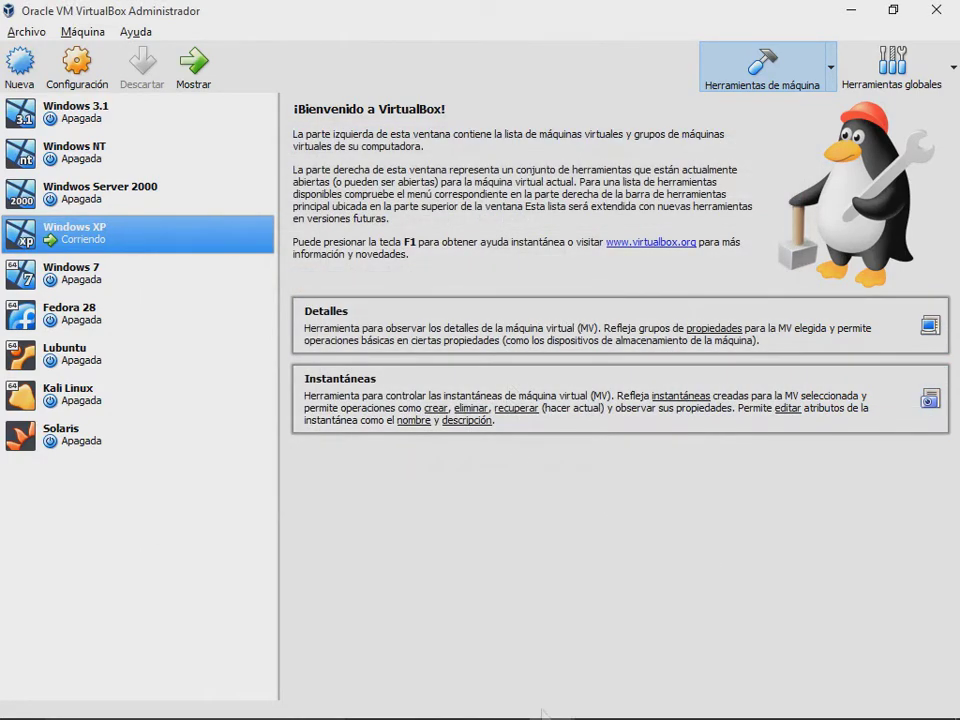
left_click(597, 700)
Step: Bring the Windows XP machine window to the front from the taskbar
mouse_move(550, 700)
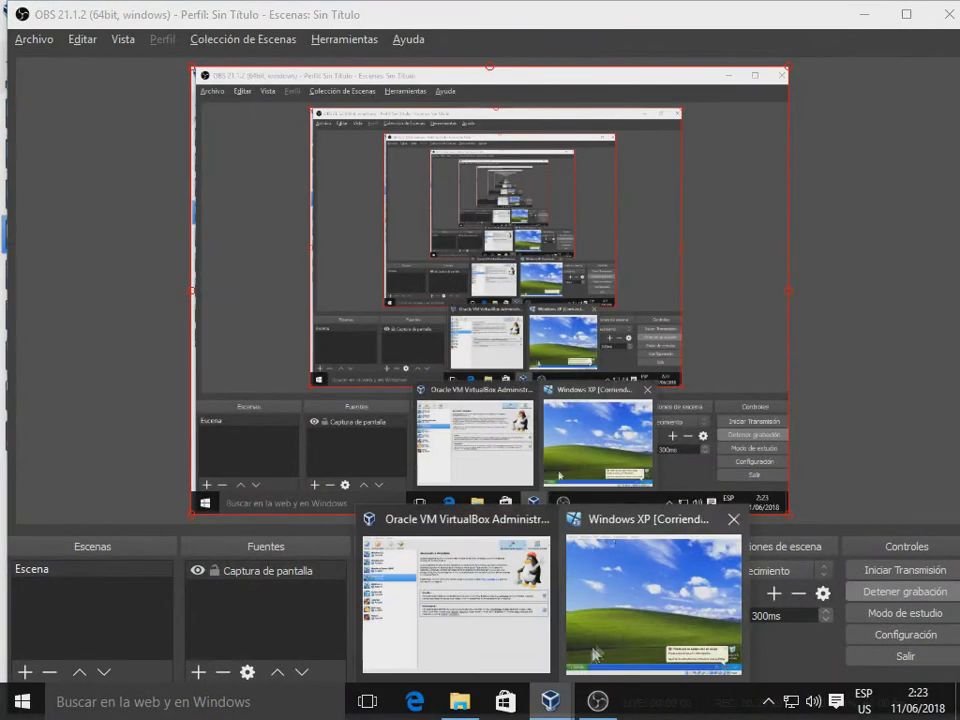
left_click(593, 655)
left_click(550, 700)
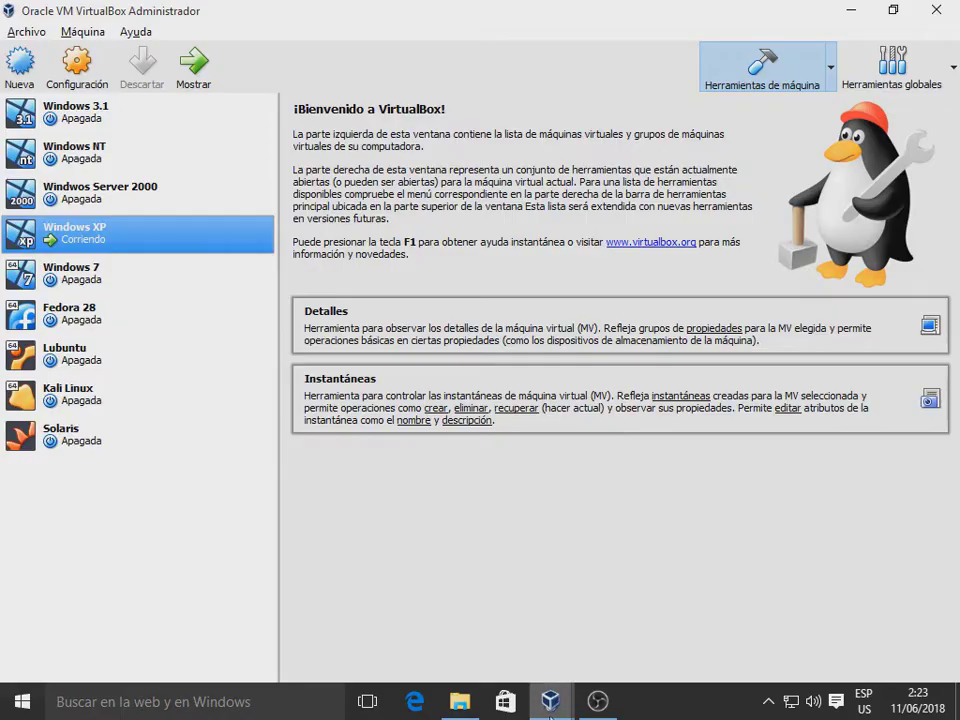
left_click(645, 605)
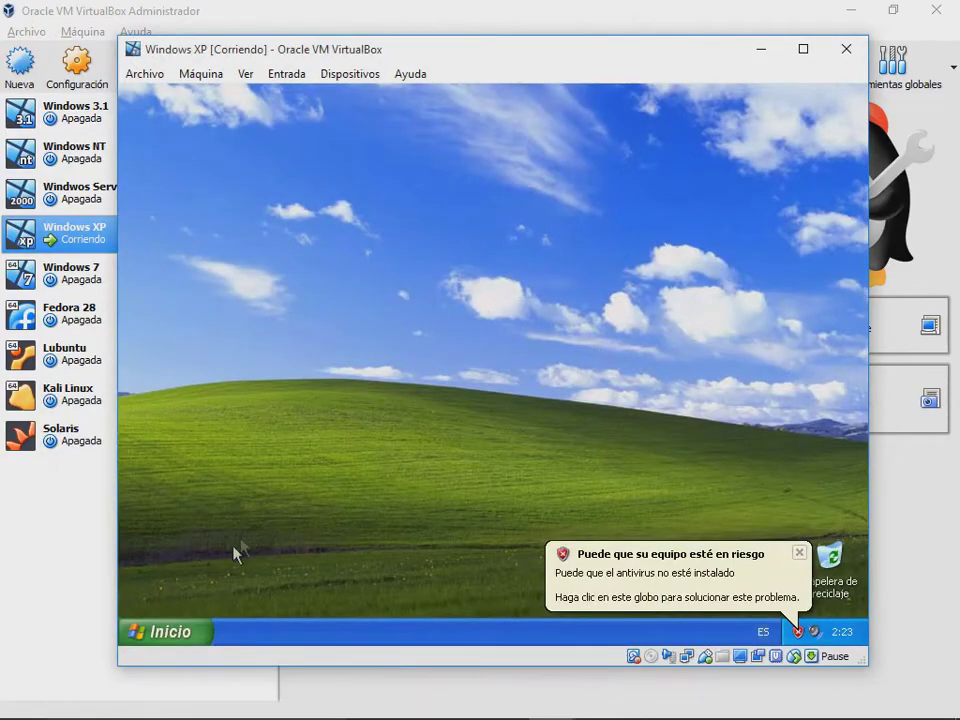
Step: Launch Internet Explorer in the XP guest and enter google.com as the address
left_click(188, 624)
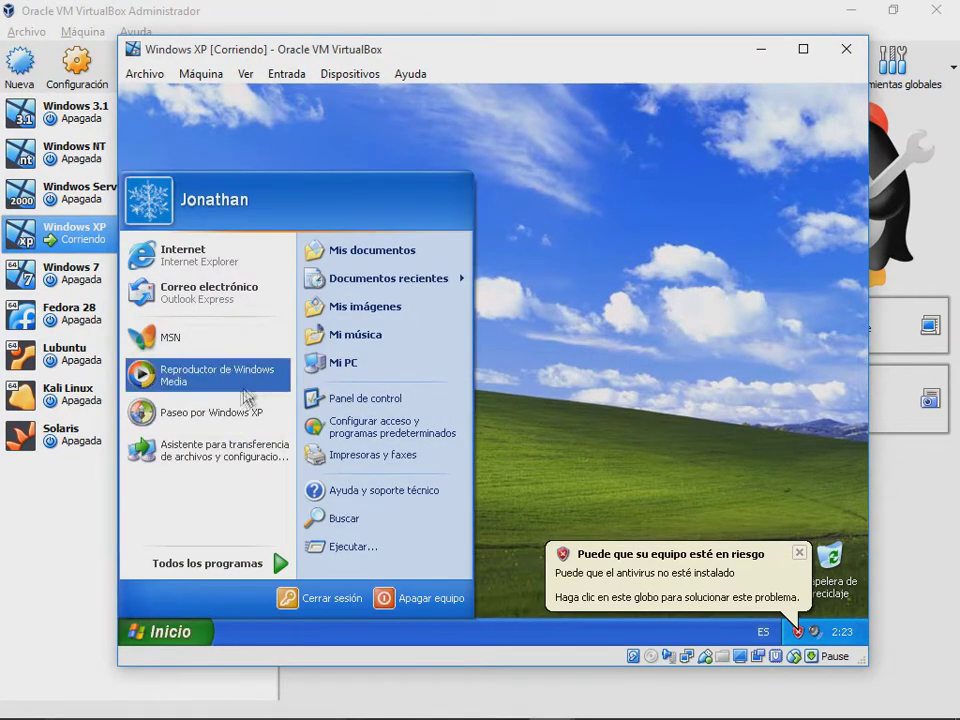
left_click(214, 276)
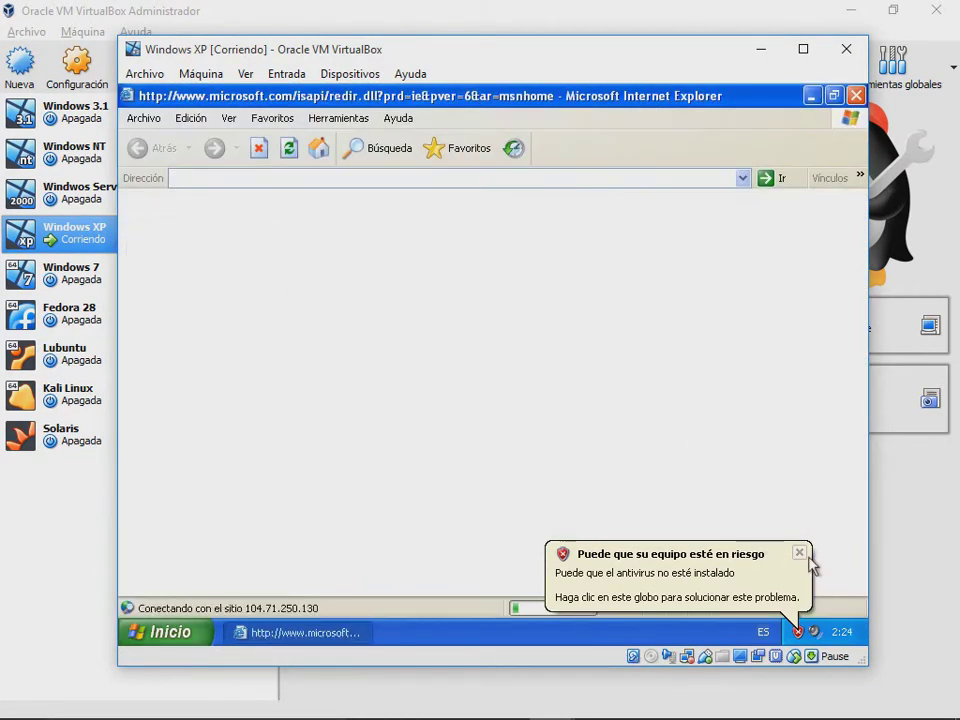
left_click(803, 549)
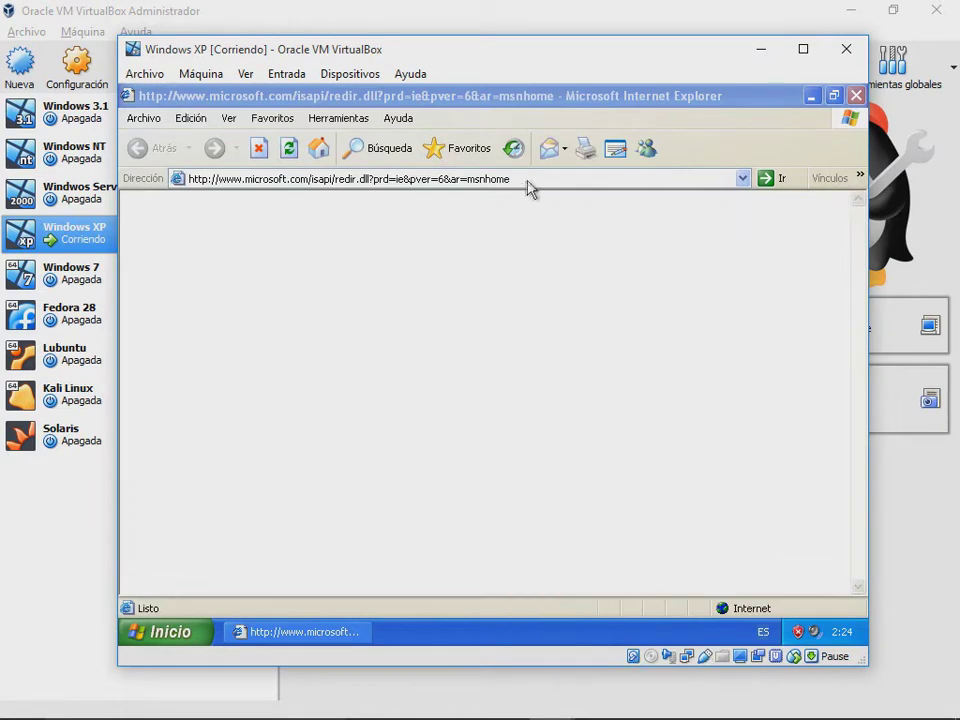
left_click(532, 178)
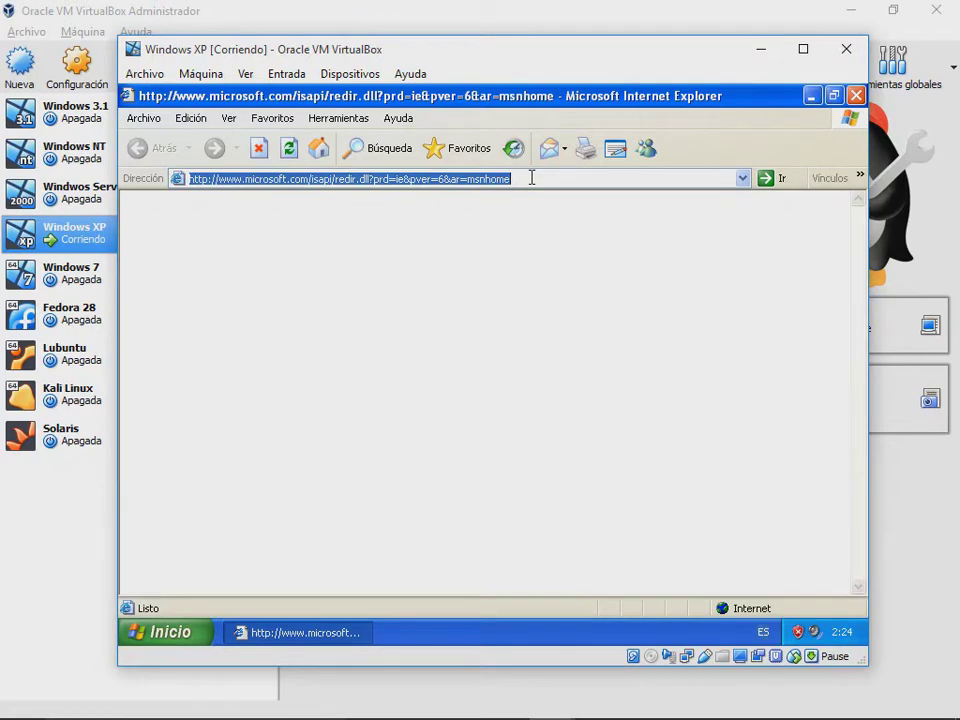
type("google.com")
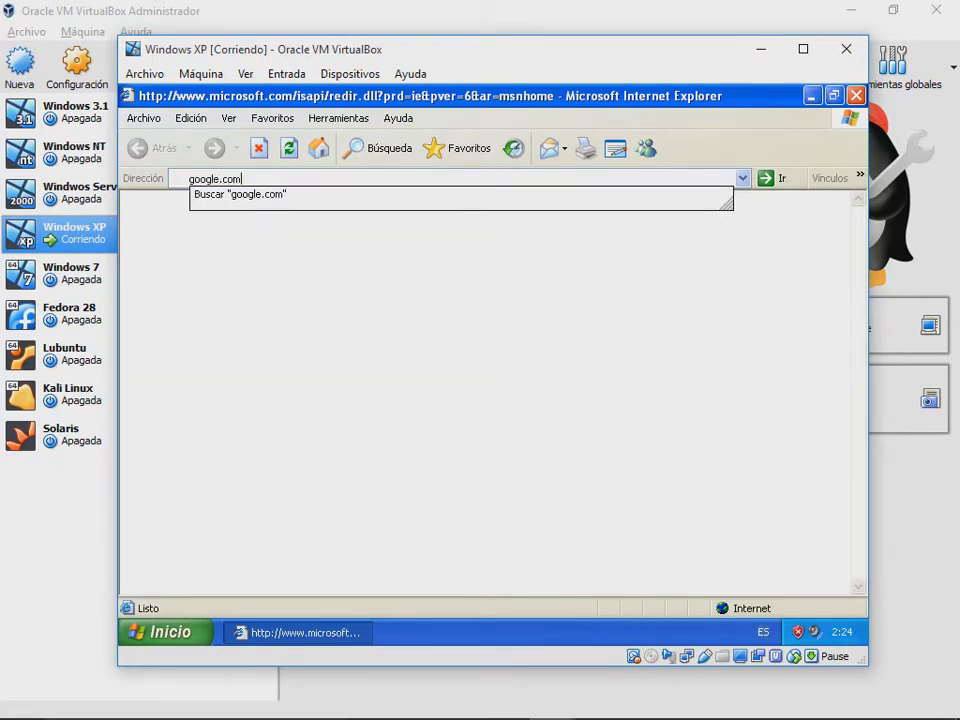
key("Return")
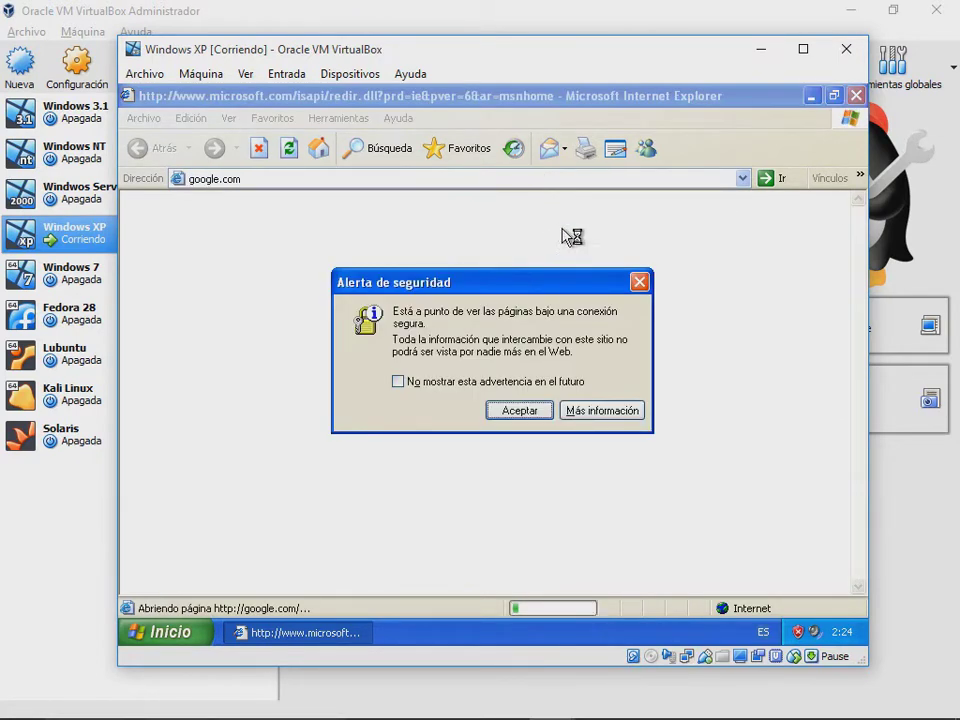
Step: Accept the security alert, retry google.com in Internet Explorer, accept again, and open Inicio
left_click(544, 410)
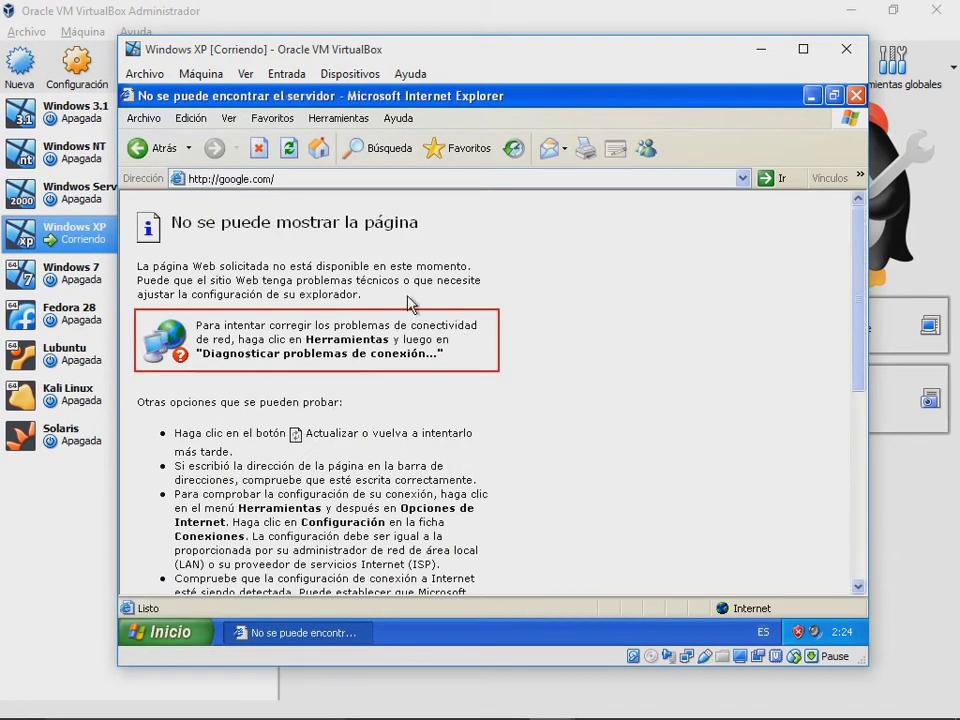
scroll(482, 343, "down", 8)
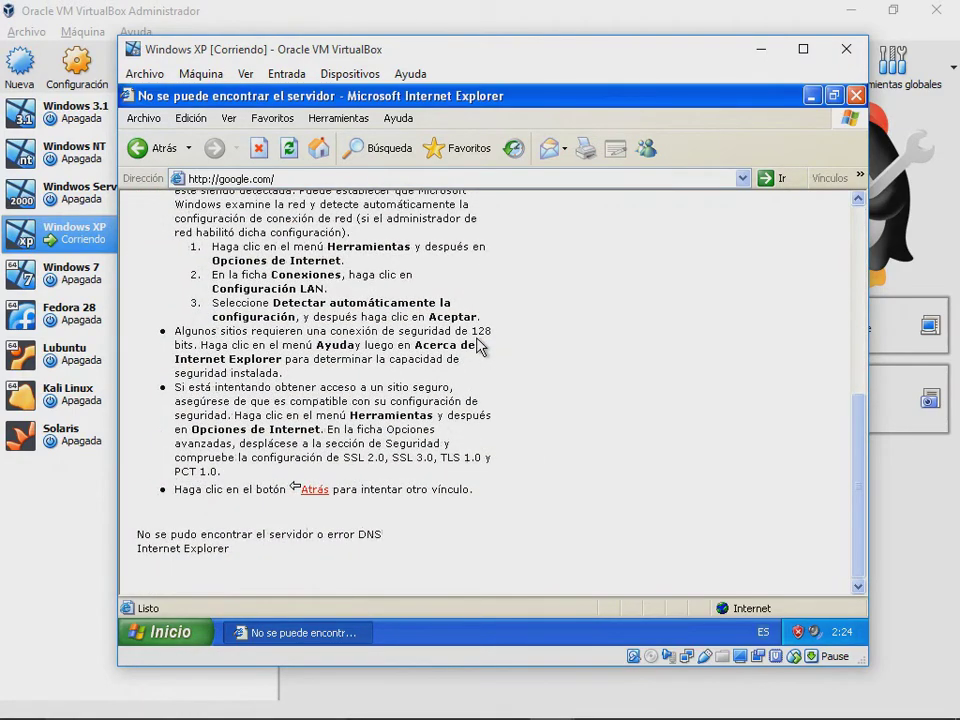
scroll(478, 345, "up", 8)
left_click(421, 179)
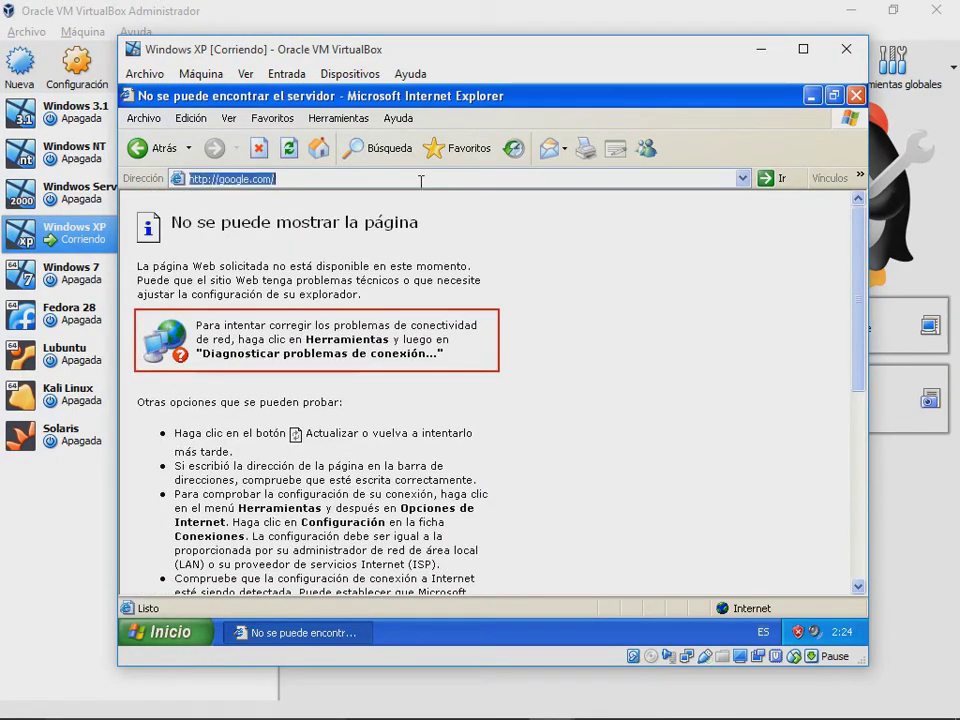
type("google")
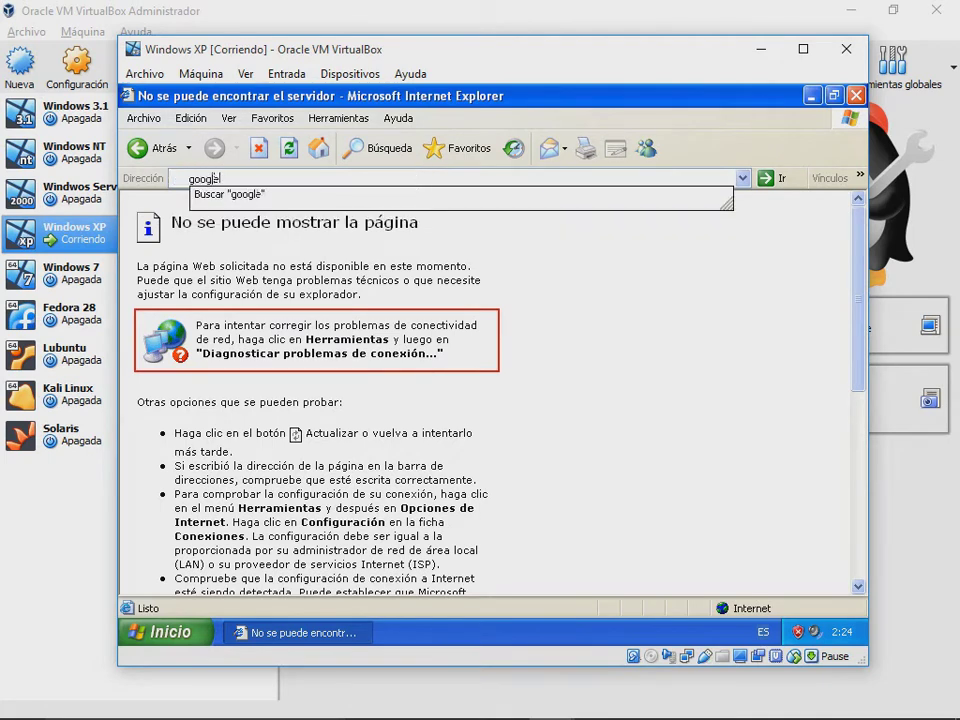
type(".com")
key("Return")
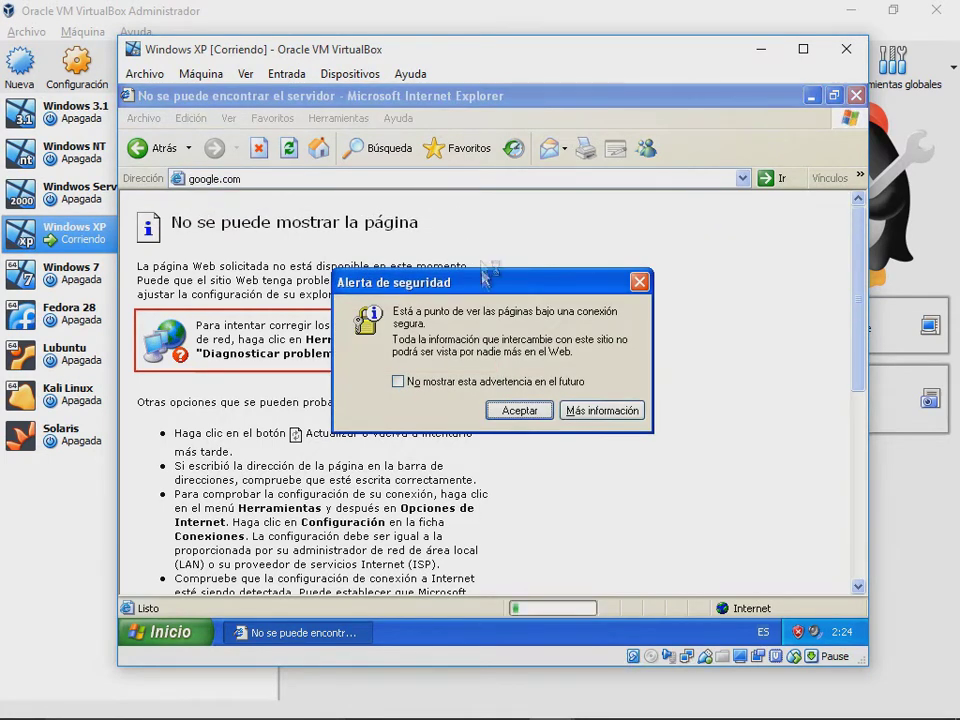
left_click(522, 411)
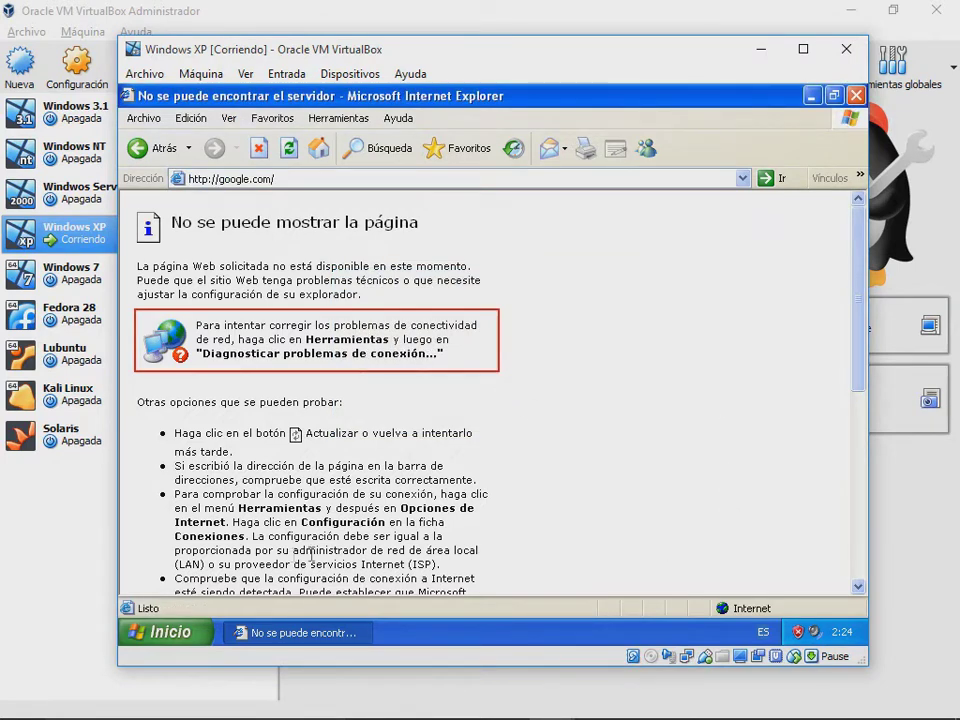
left_click(203, 623)
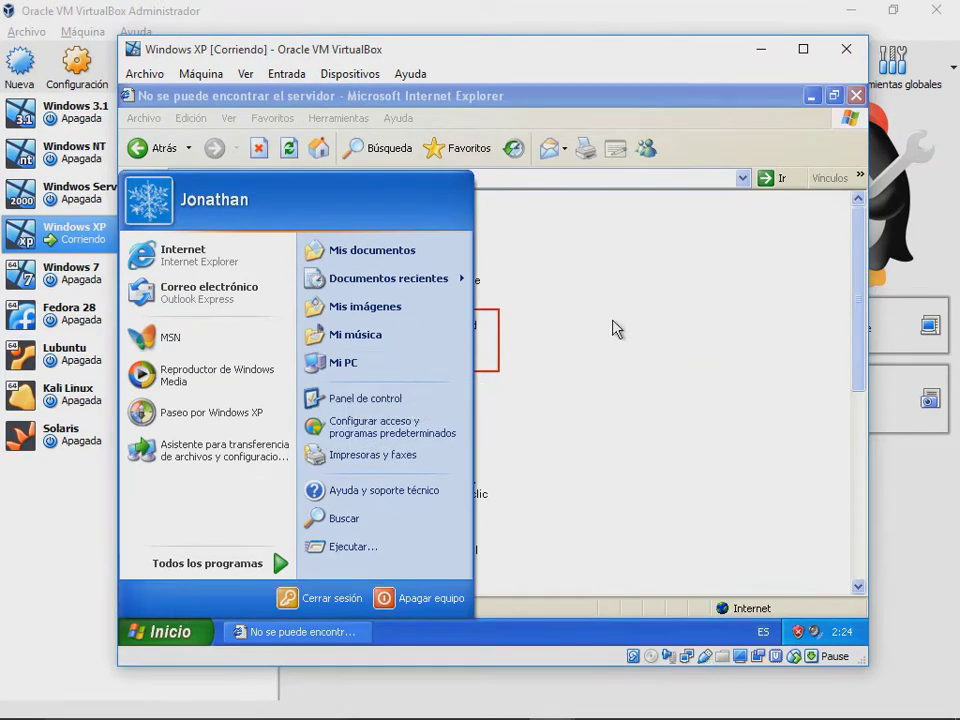
Step: Open Mi PC, look inside Disco local (C:), then go back to Mi PC
left_click(352, 362)
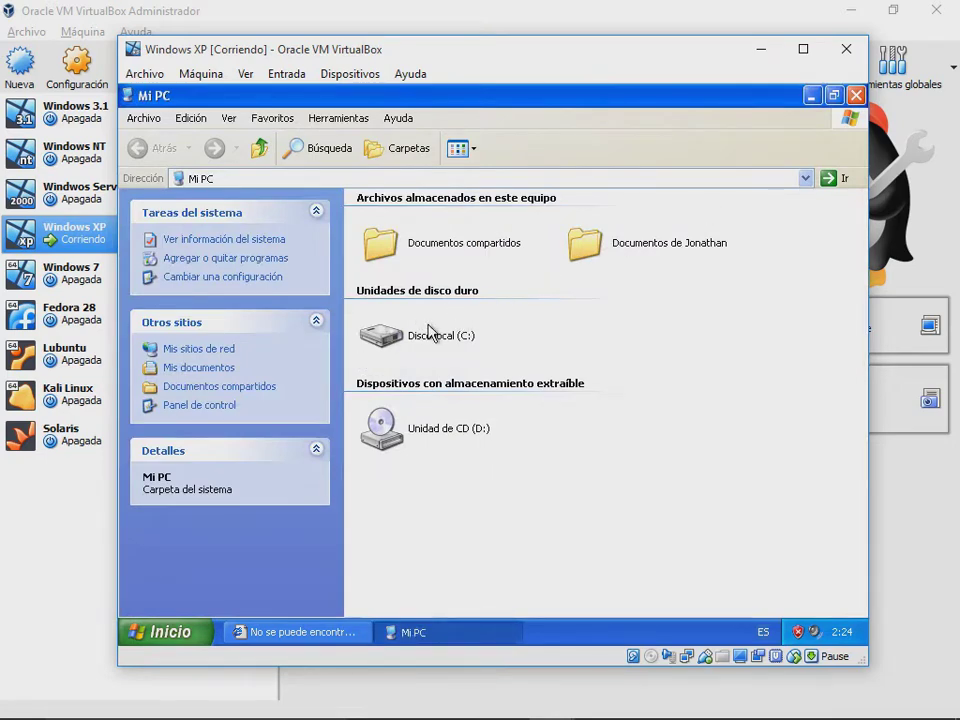
double_click(428, 333)
left_click(420, 323)
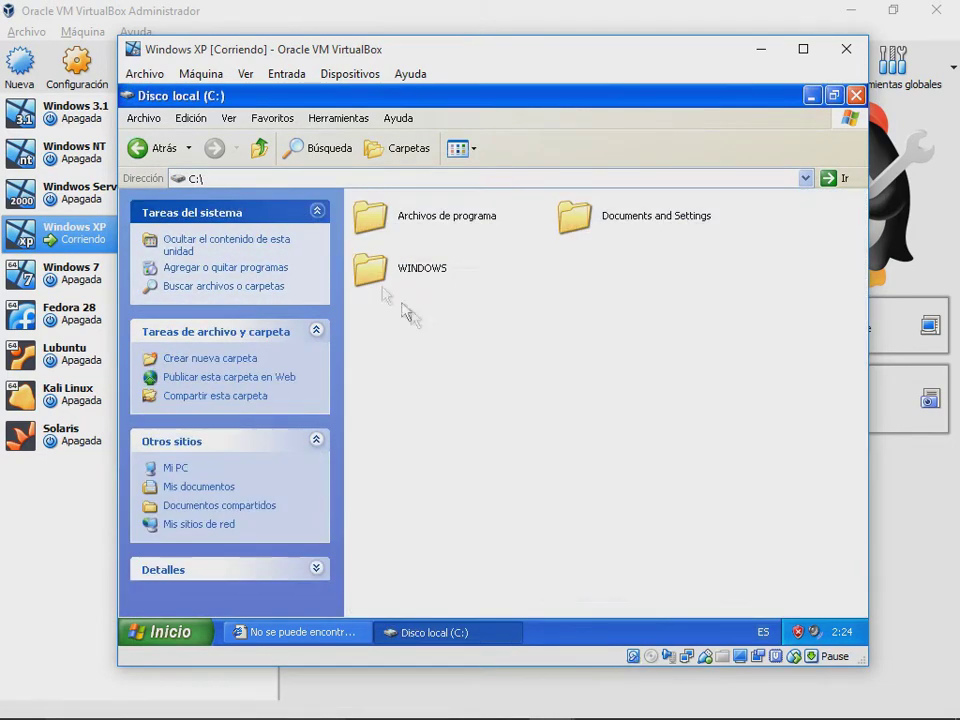
left_click(139, 148)
Step: Review the System Properties tabs (SP3, 512 MB RAM), then close them and Mi PC
left_click(227, 249)
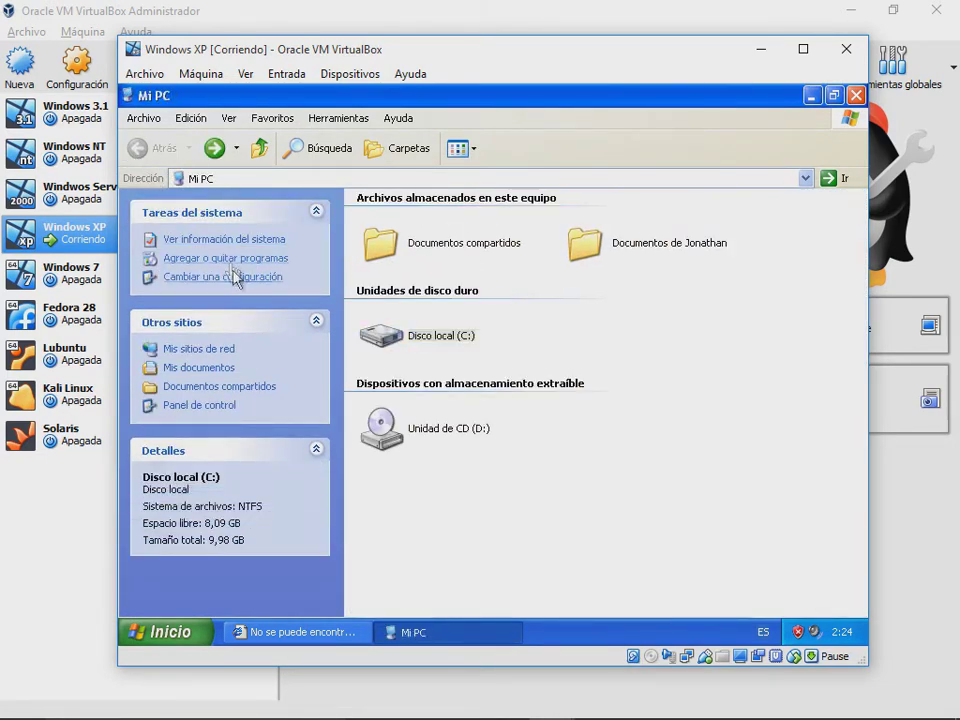
left_click_drag(330, 150, 424, 172)
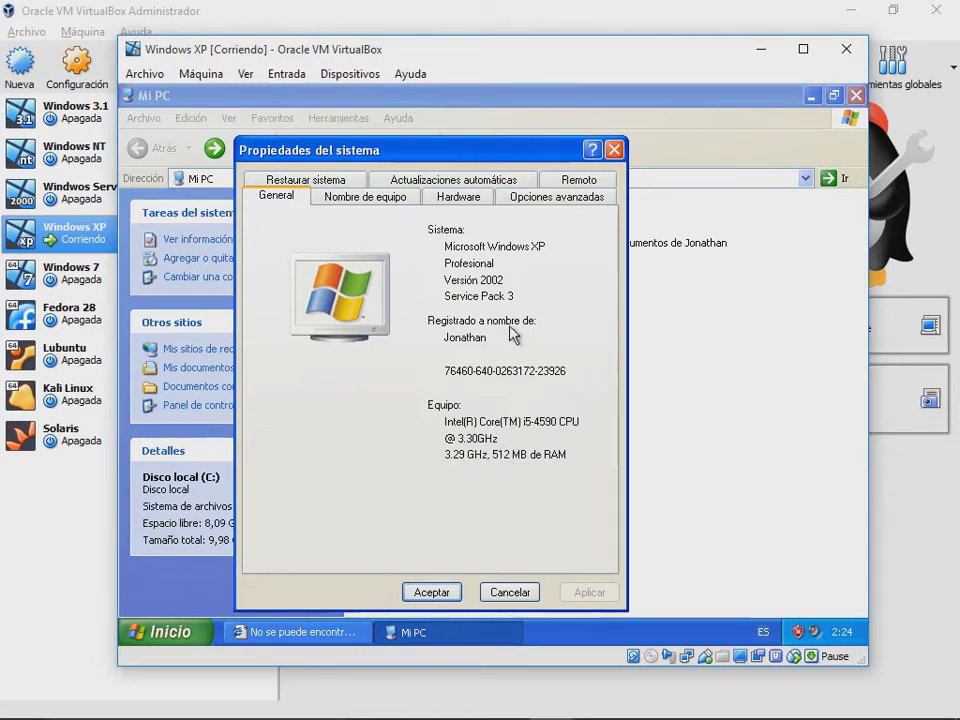
left_click(365, 197)
left_click(458, 197)
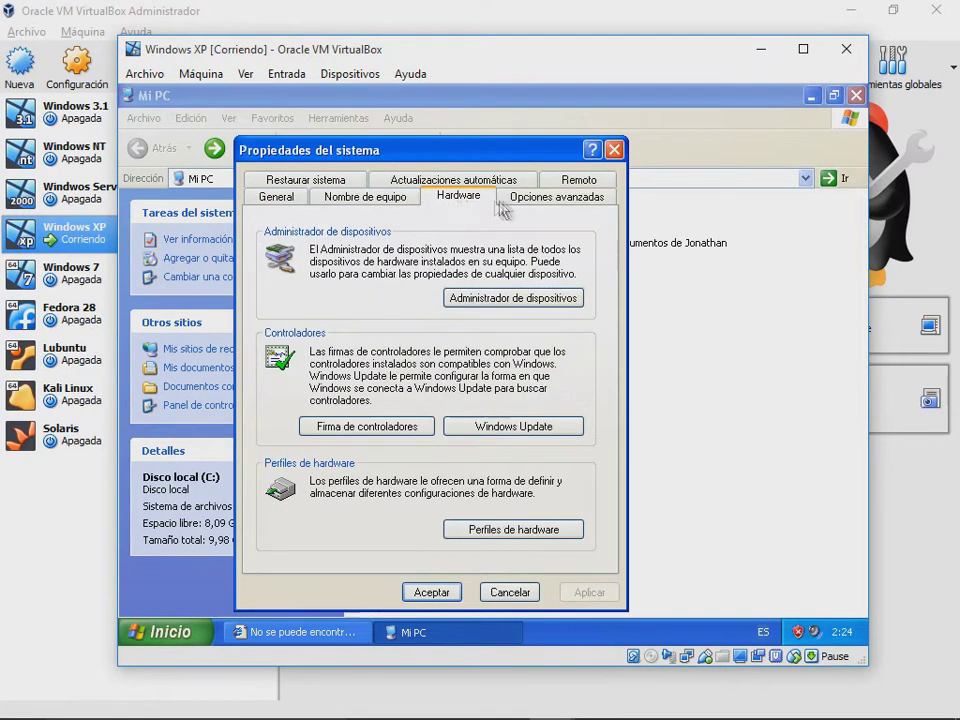
left_click(550, 197)
left_click(570, 180)
left_click(515, 188)
left_click(456, 195)
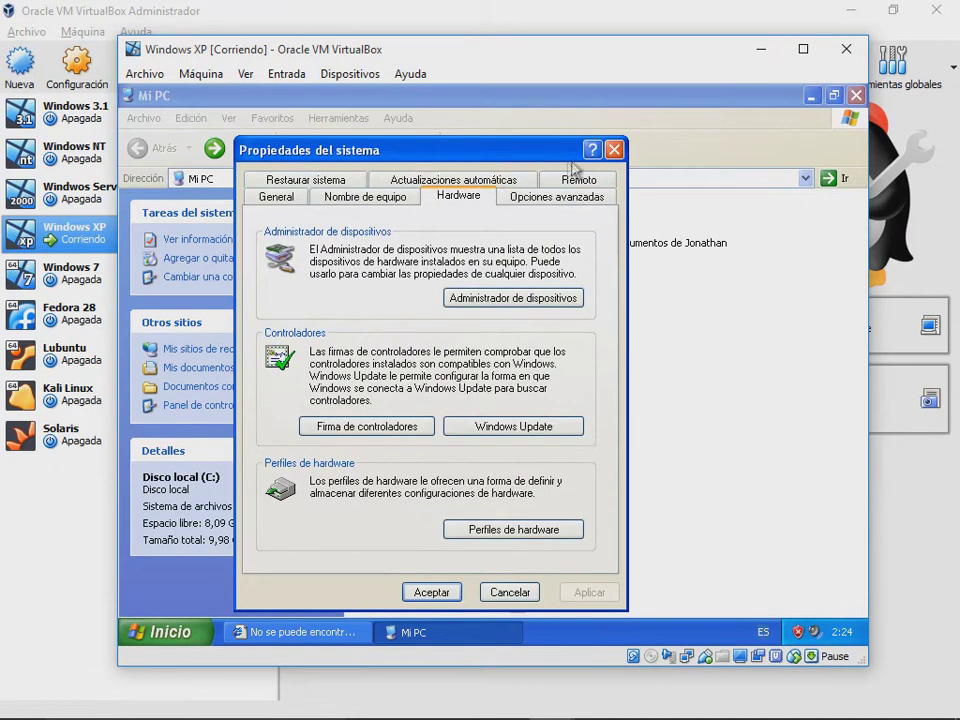
left_click(613, 150)
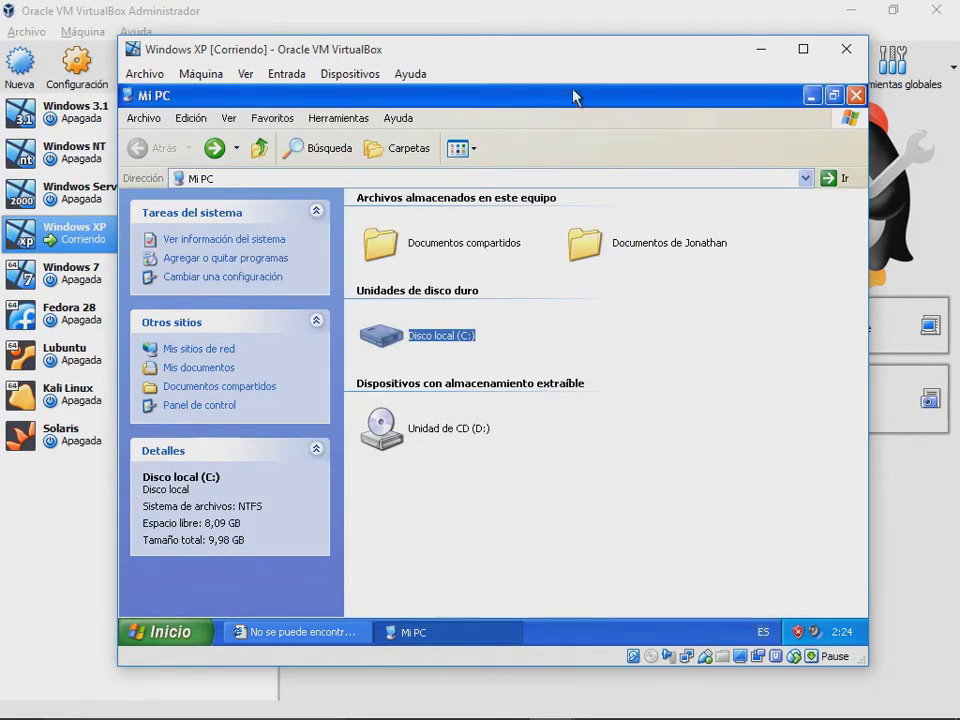
left_click(855, 95)
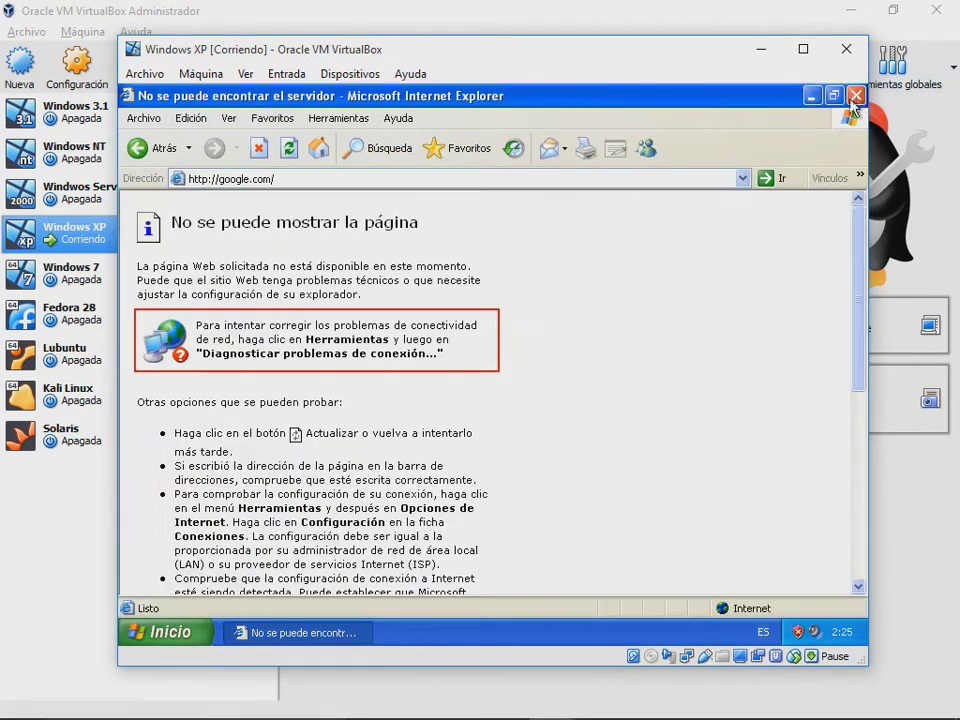
Step: Close Internet Explorer and open Conexiones de red via Panel de control > Conexiones de red e Internet
left_click(856, 95)
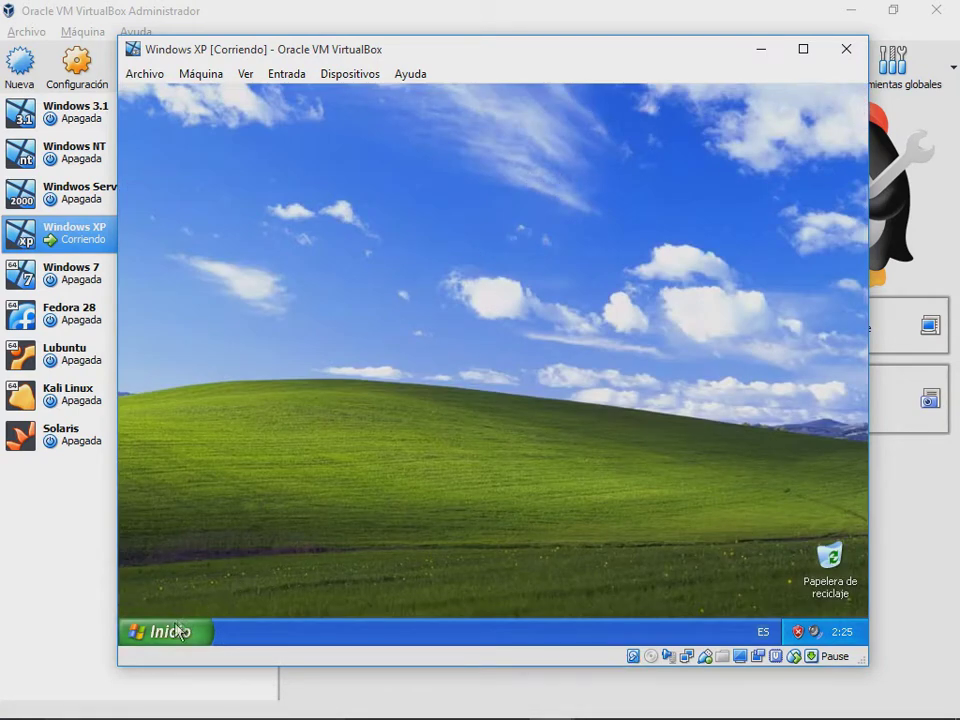
left_click_drag(227, 507, 279, 482)
left_click(195, 632)
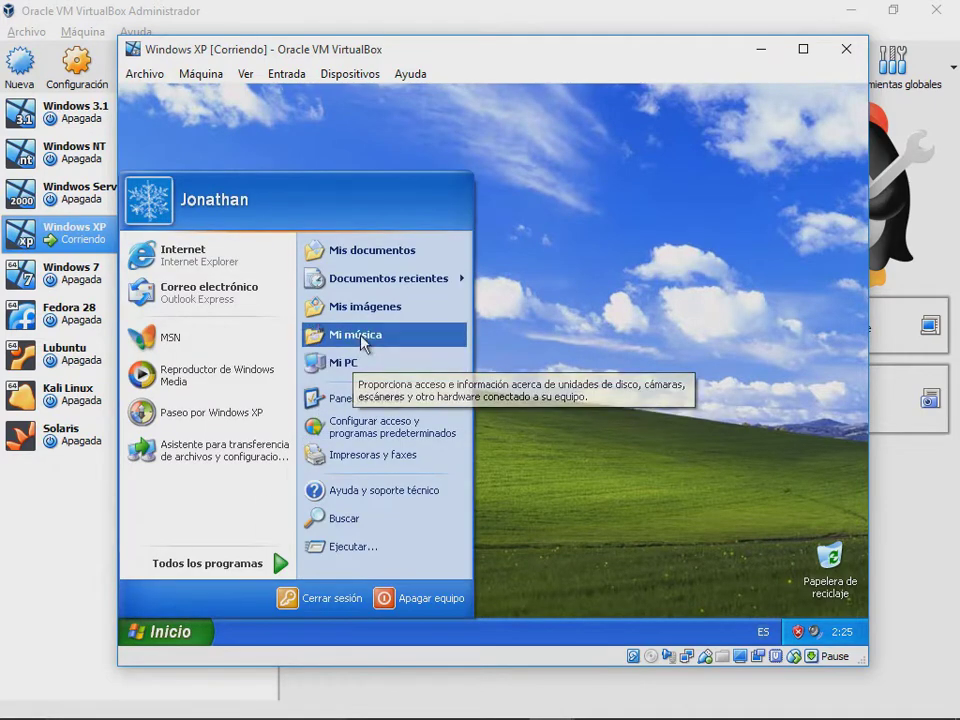
left_click(368, 399)
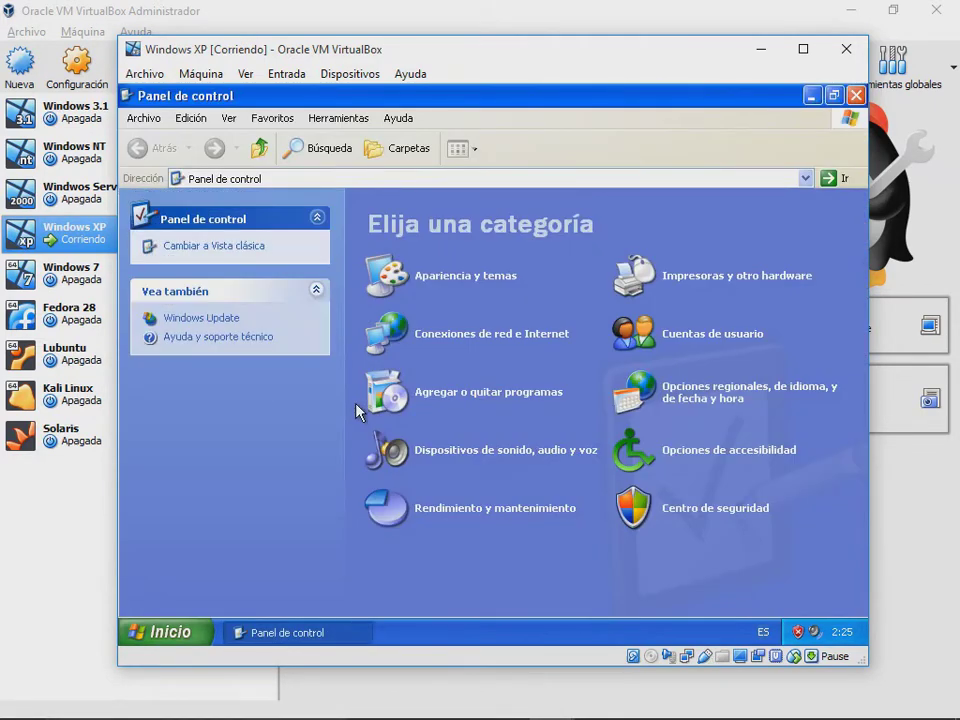
left_click(504, 343)
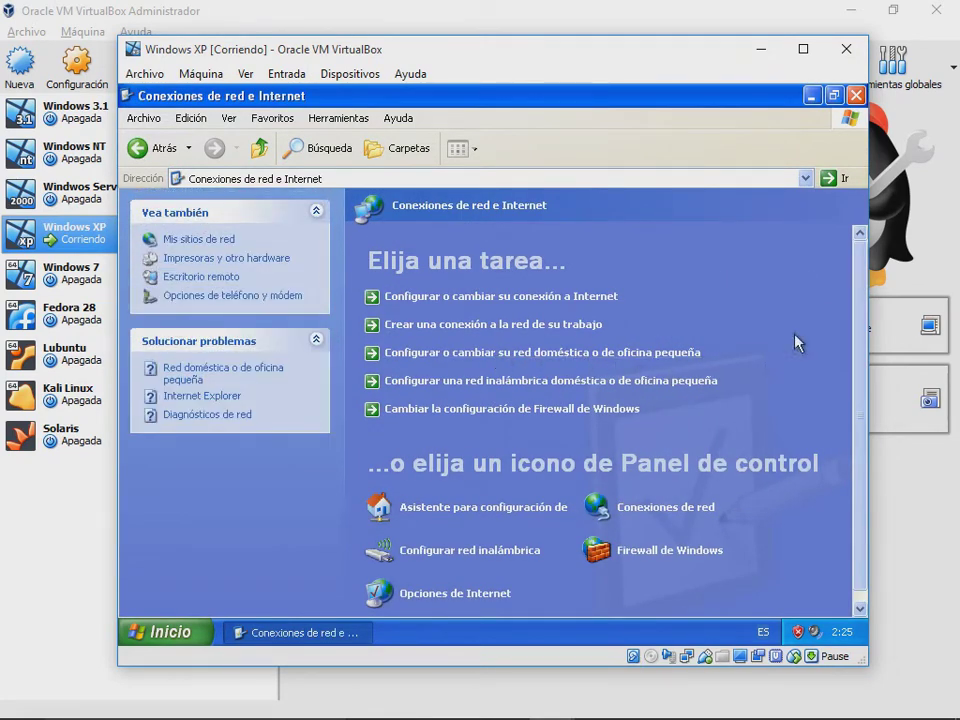
left_click_drag(855, 300, 859, 313)
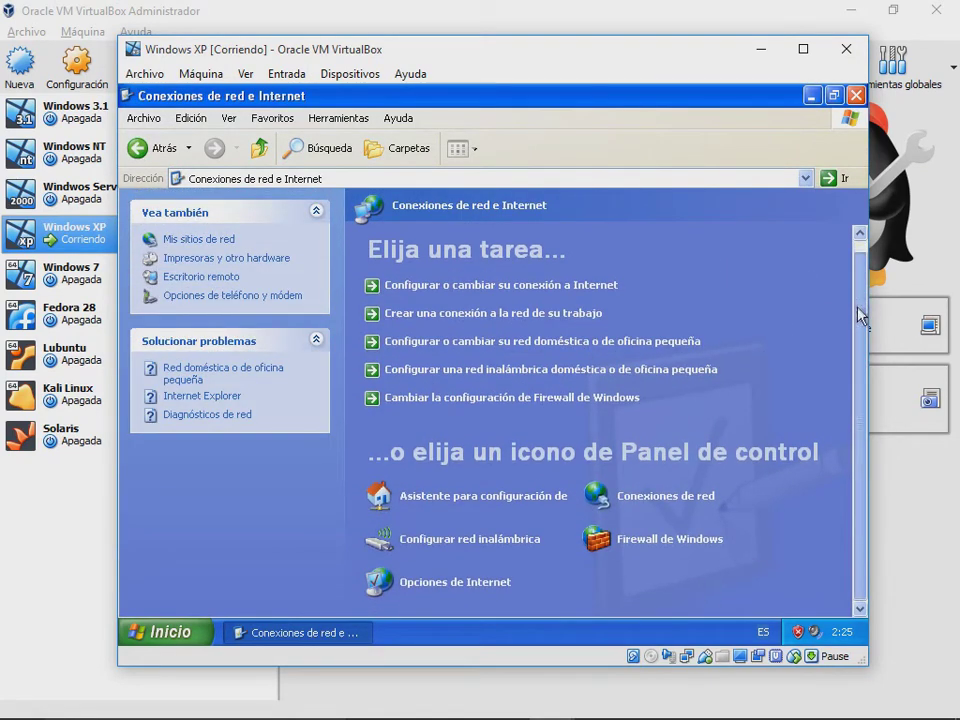
left_click(706, 497)
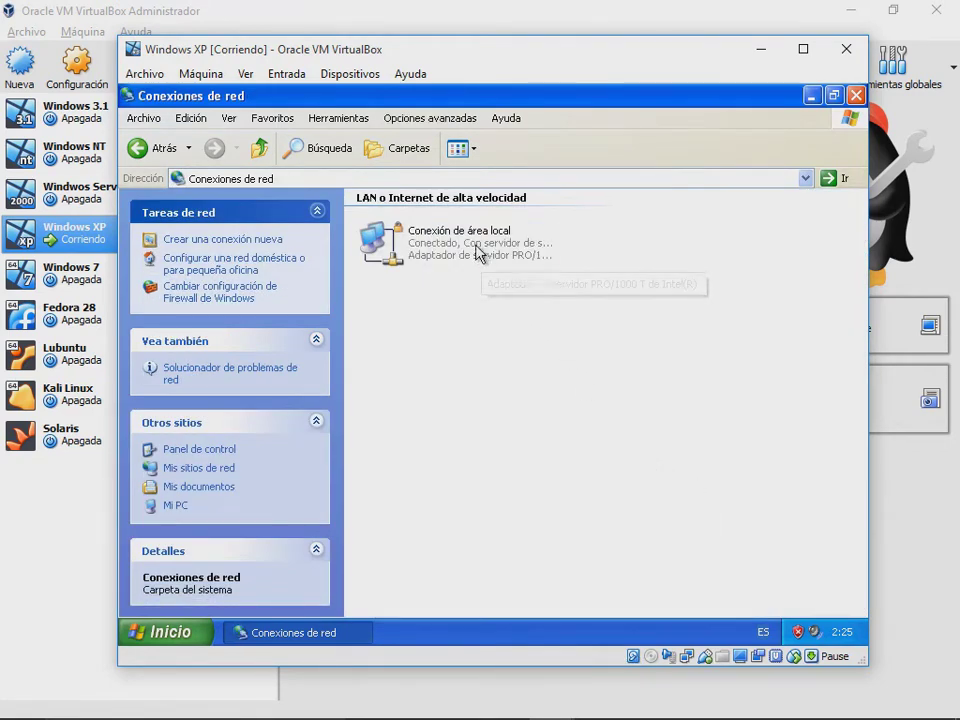
Step: Open Conexión de área local properties and inspect Cliente para redes Microsoft and Protocolo Internet (TCP/IP)
right_click(478, 252)
left_click(521, 391)
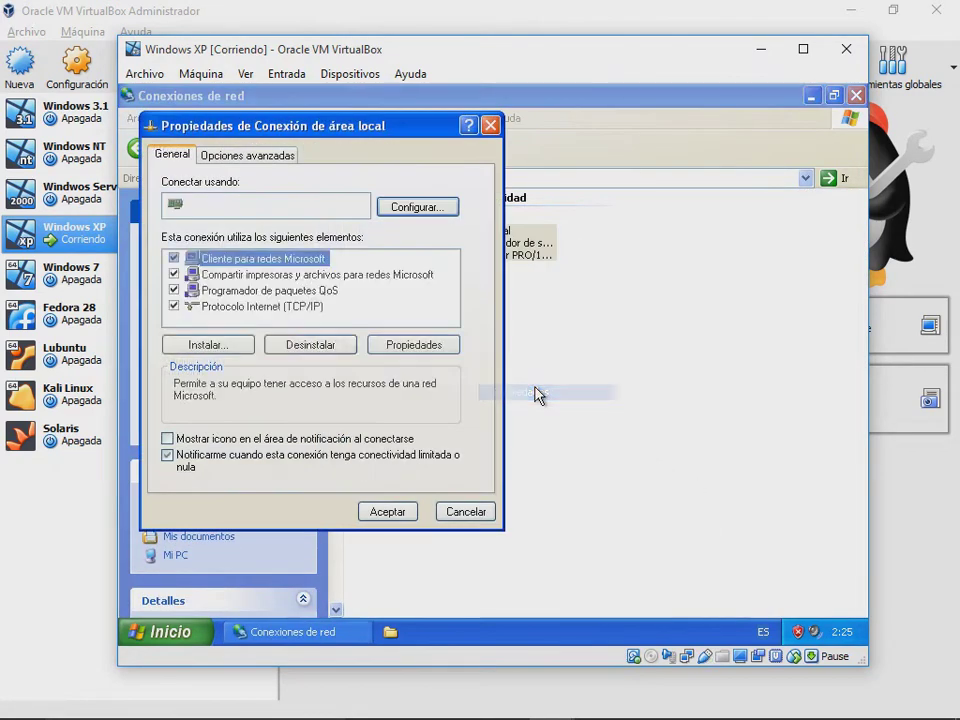
left_click(329, 308)
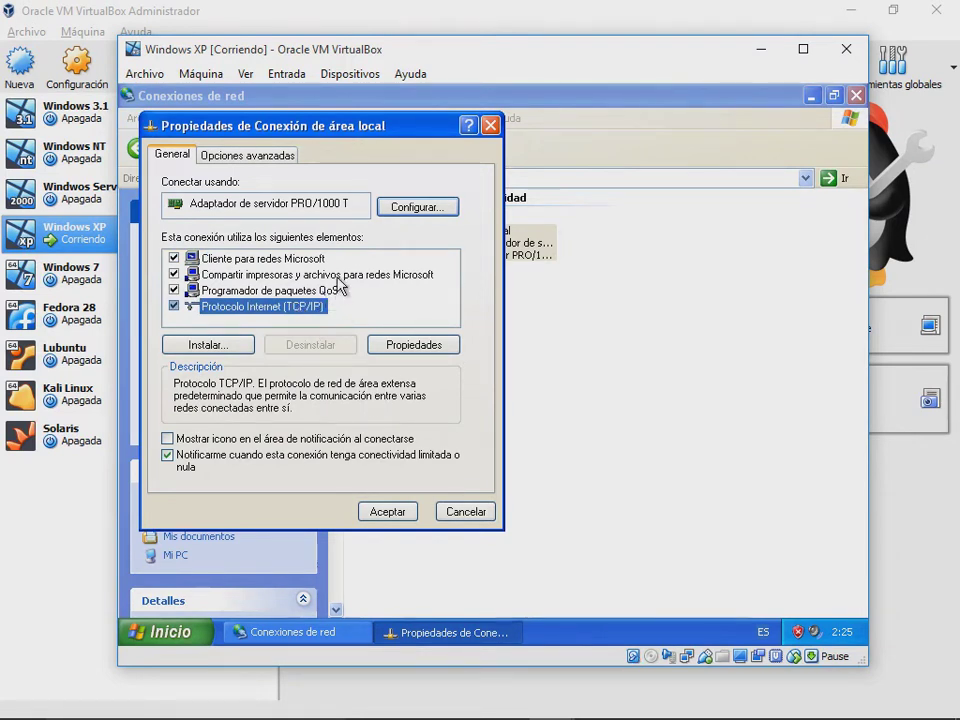
left_click(212, 259)
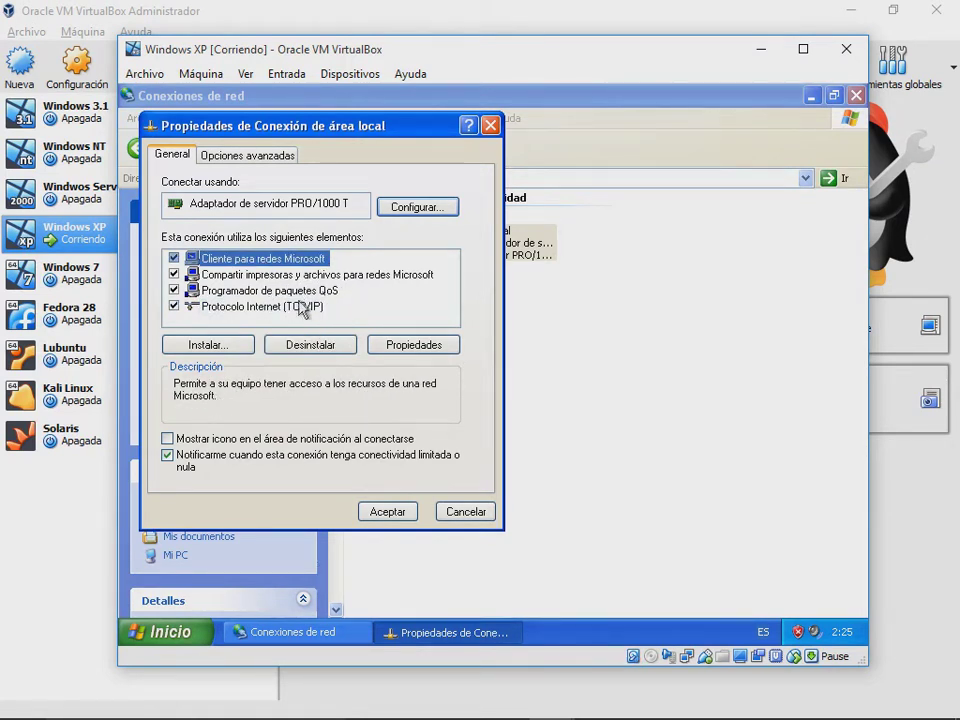
left_click(249, 306)
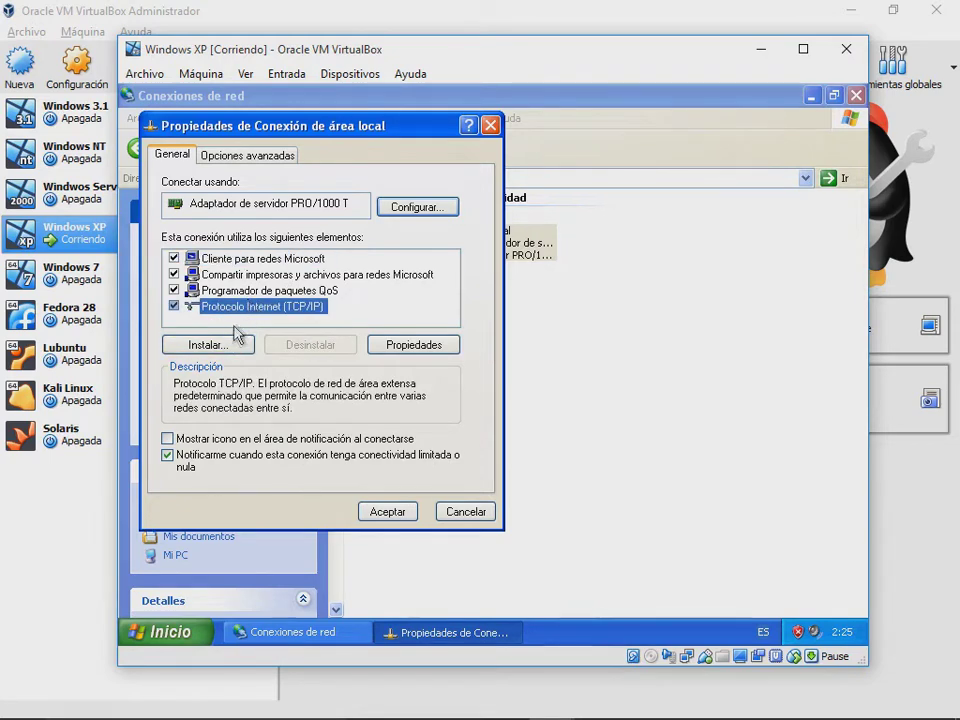
Step: Attempt adding Microsoft TCP/IP versión 6 as a protocol, then back out of the component chooser
left_click(232, 342)
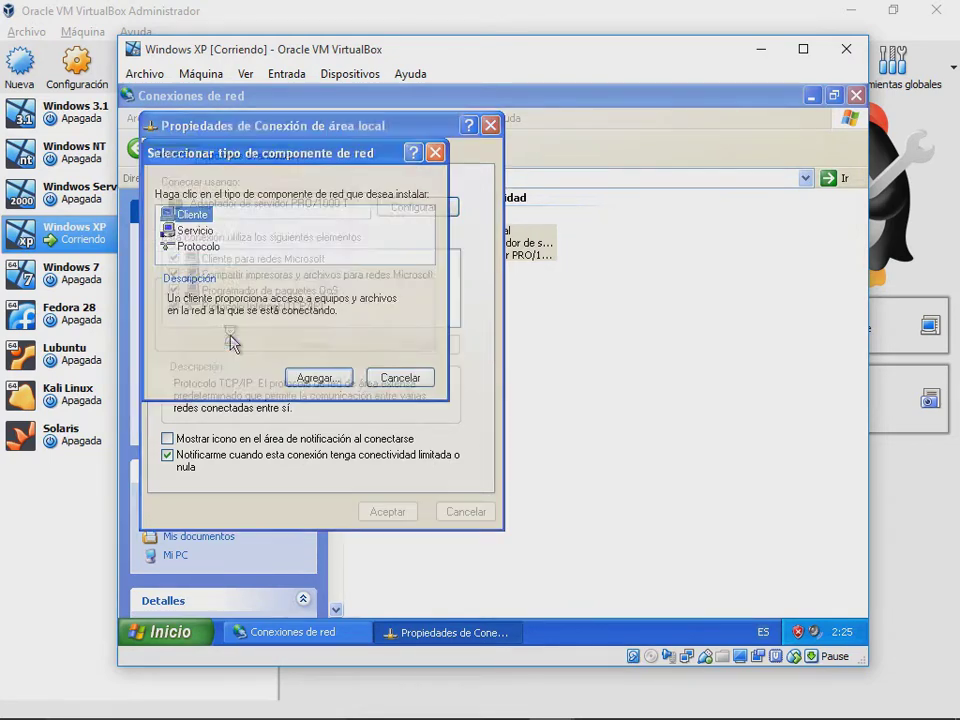
left_click(200, 233)
left_click(205, 247)
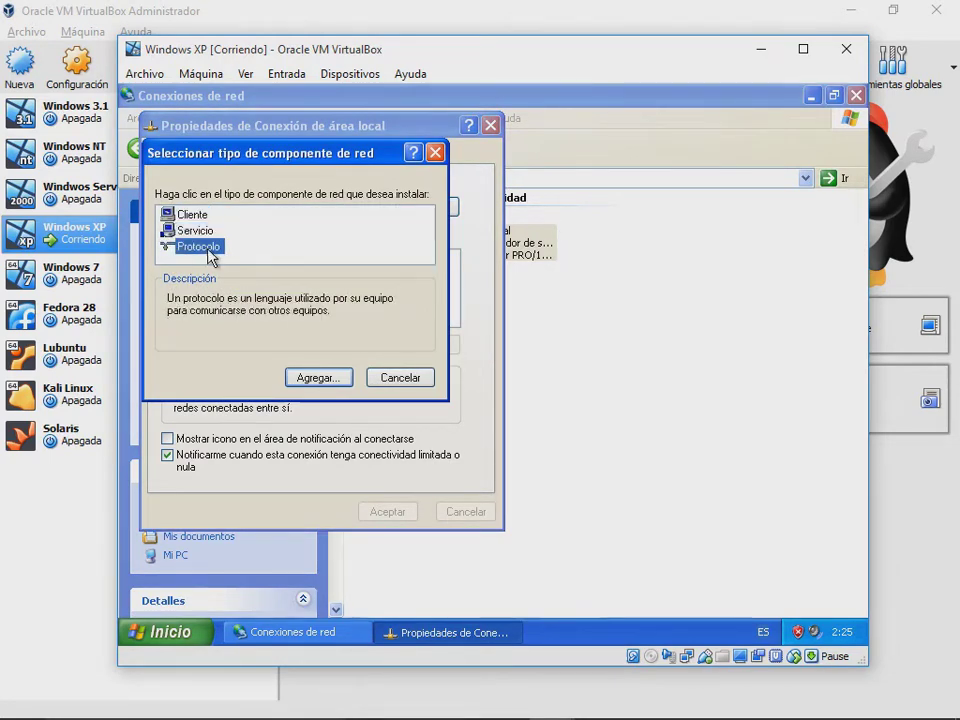
left_click(313, 377)
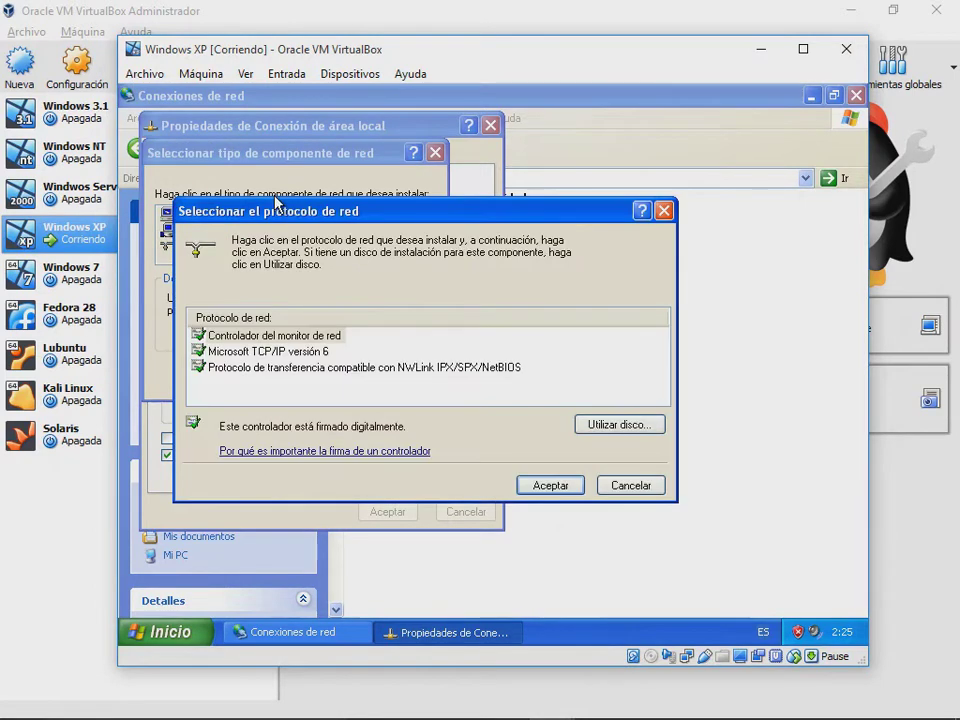
left_click(313, 352)
left_click(551, 485)
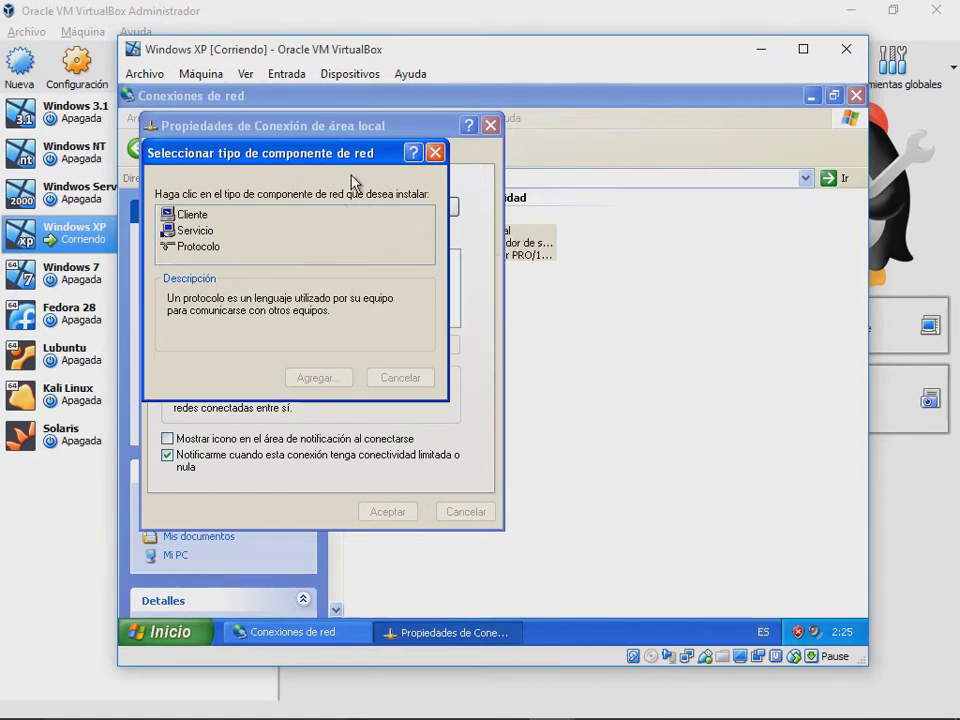
key("Escape")
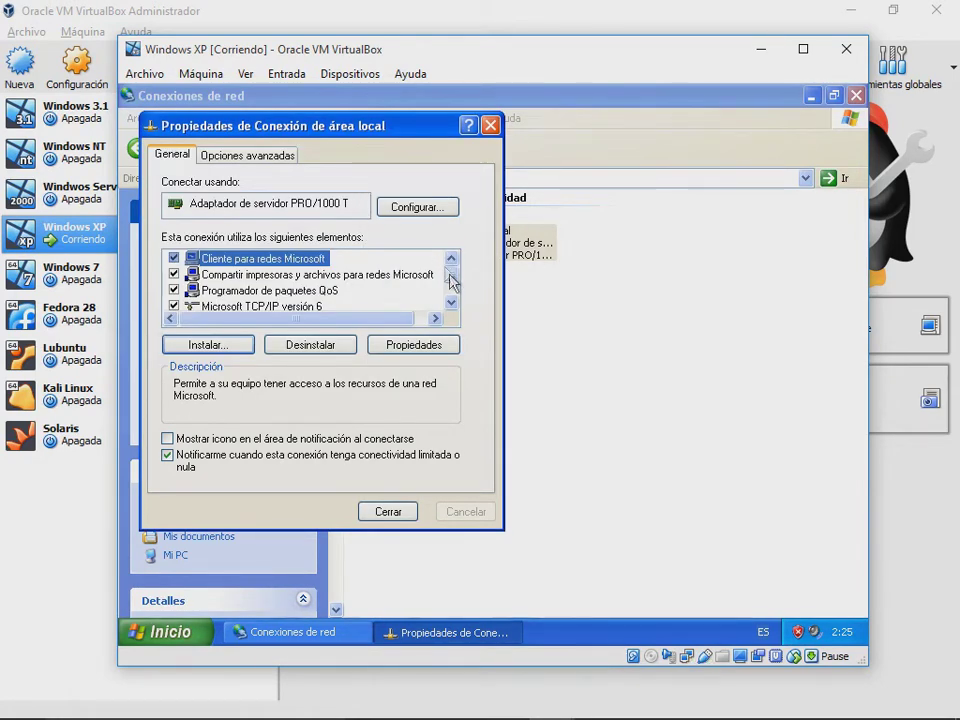
left_click_drag(450, 279, 452, 292)
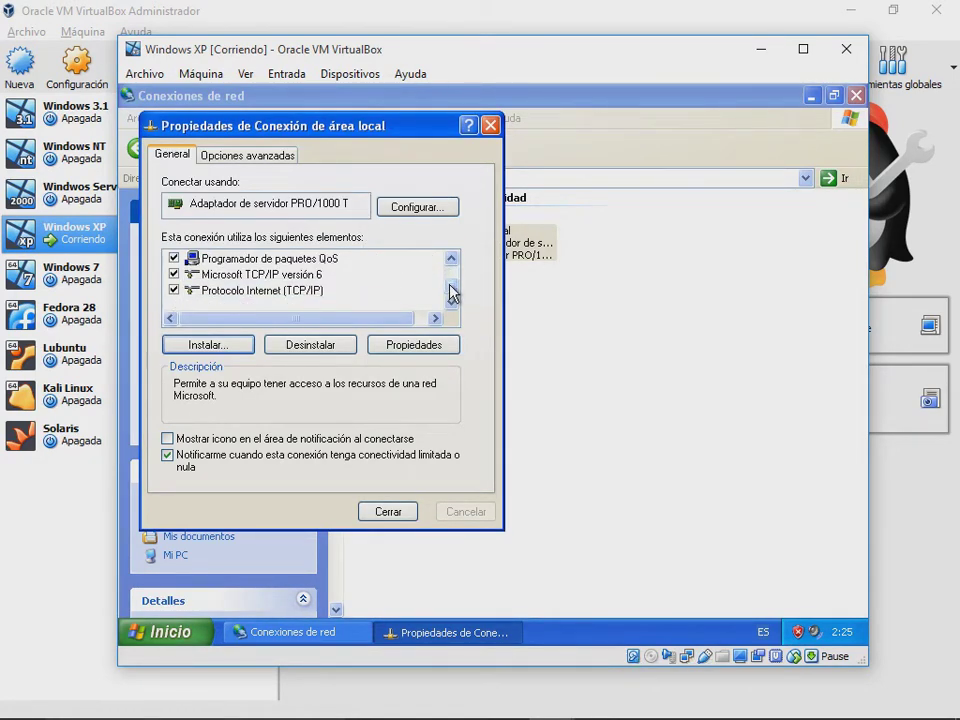
Step: Browse the protocol list (NWLink IPX/SPX/NetBIOS, network monitor driver) and close it without adding one
left_click(229, 345)
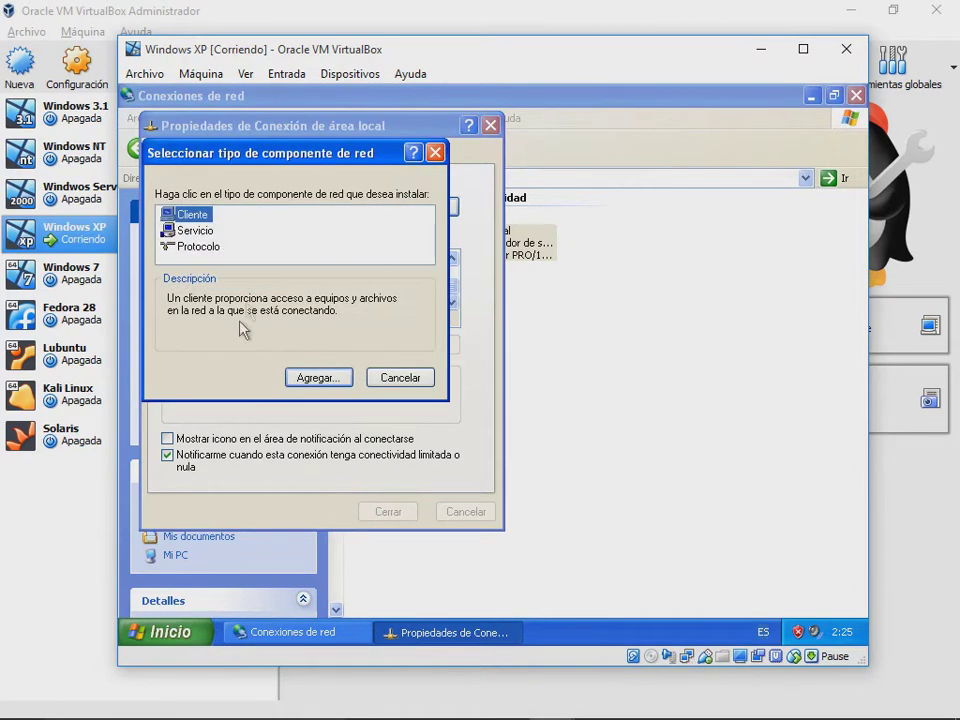
left_click(212, 247)
left_click(316, 378)
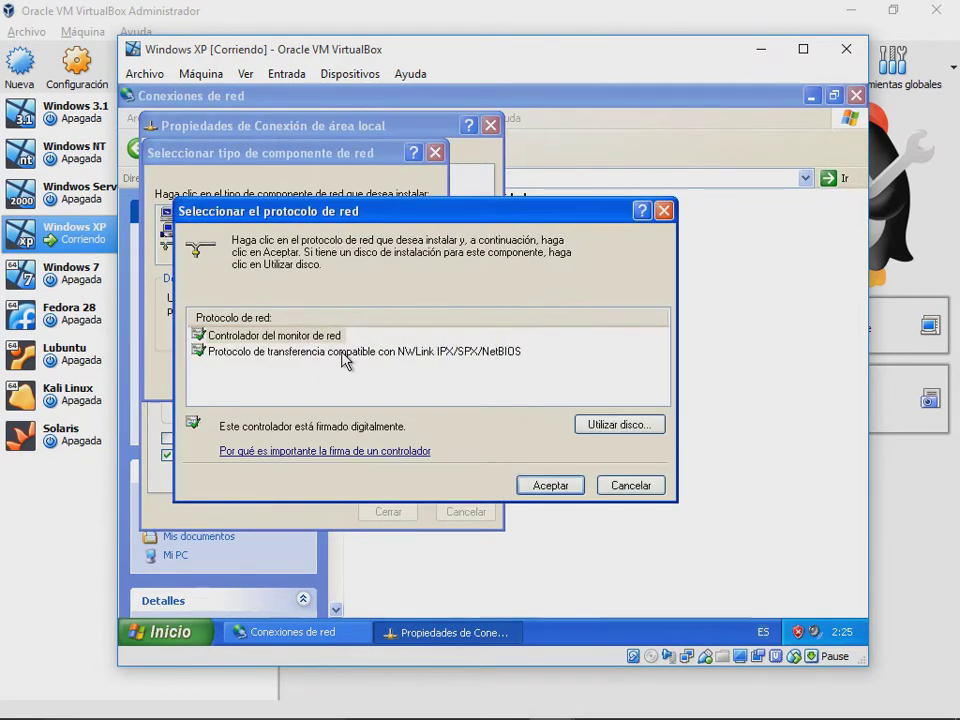
left_click(320, 351)
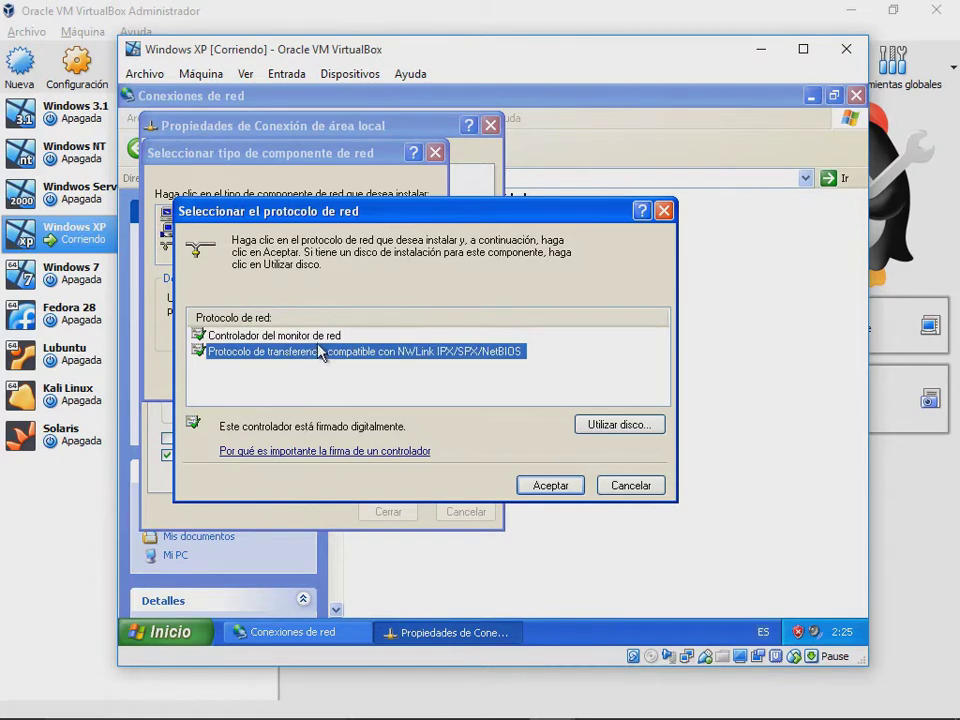
left_click(318, 336)
left_click(336, 350)
left_click(663, 211)
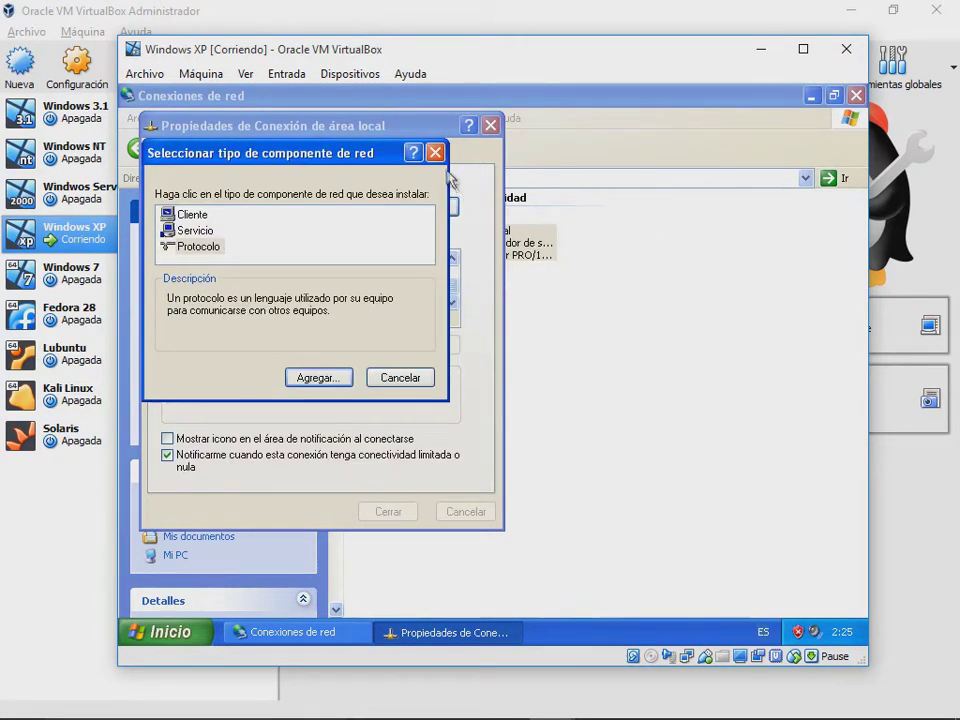
Step: Open and cancel the Servicio and Cliente lists, then close the connection's Propiedades dialog
left_click(215, 231)
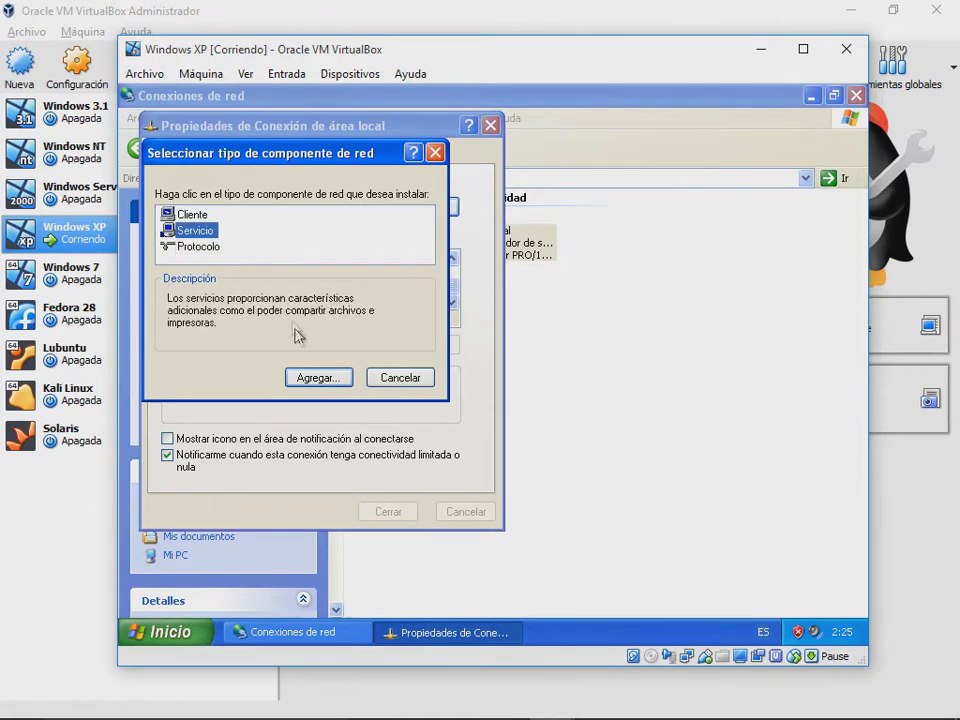
left_click(315, 378)
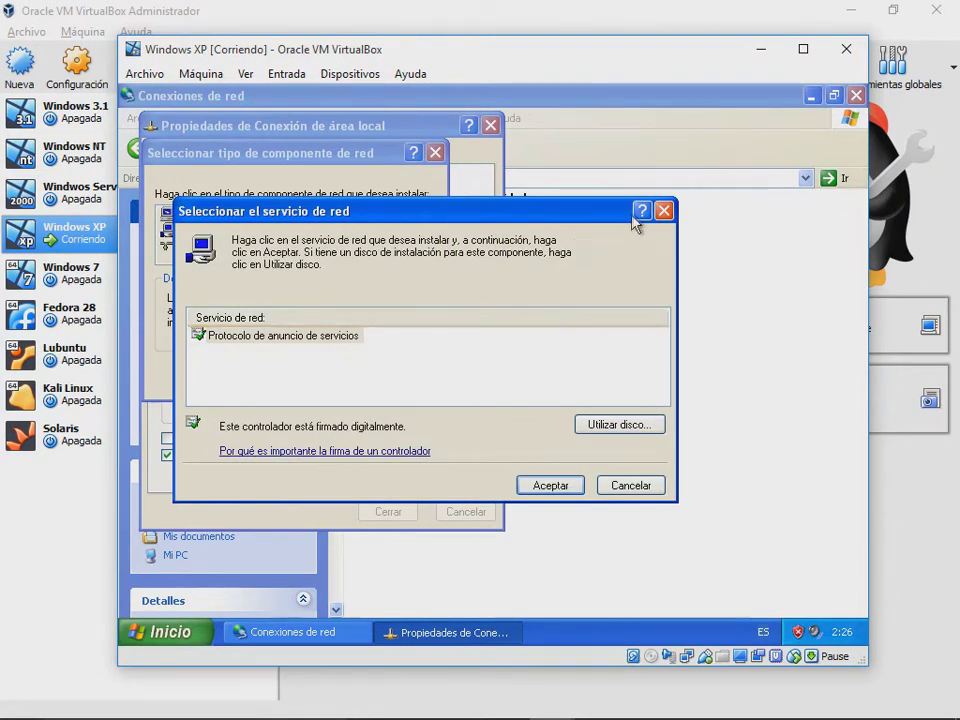
left_click(663, 211)
left_click(197, 216)
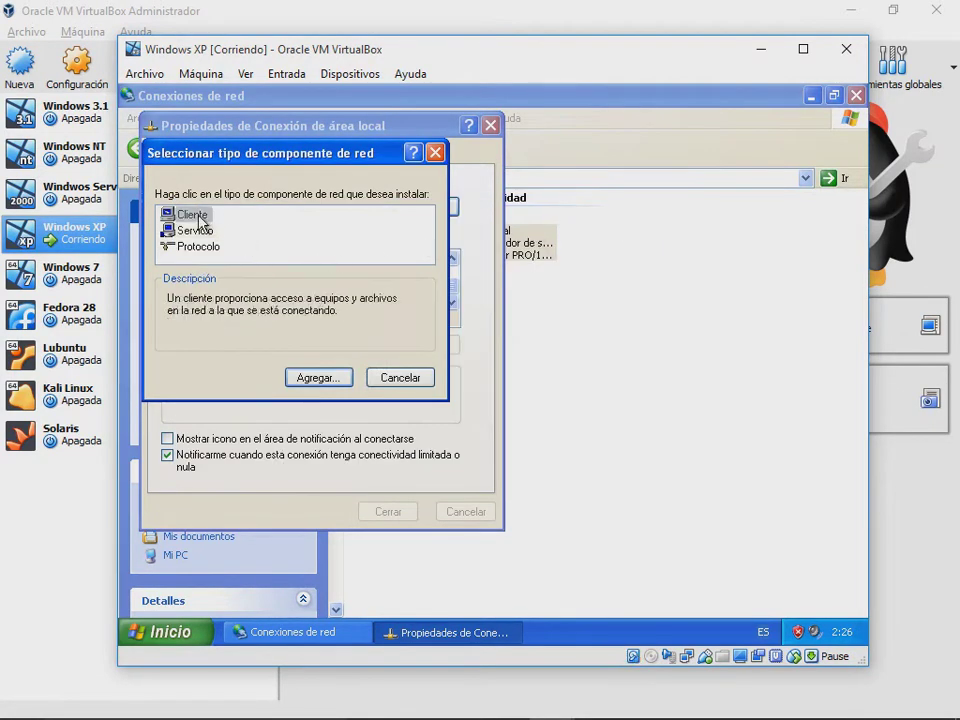
left_click(315, 374)
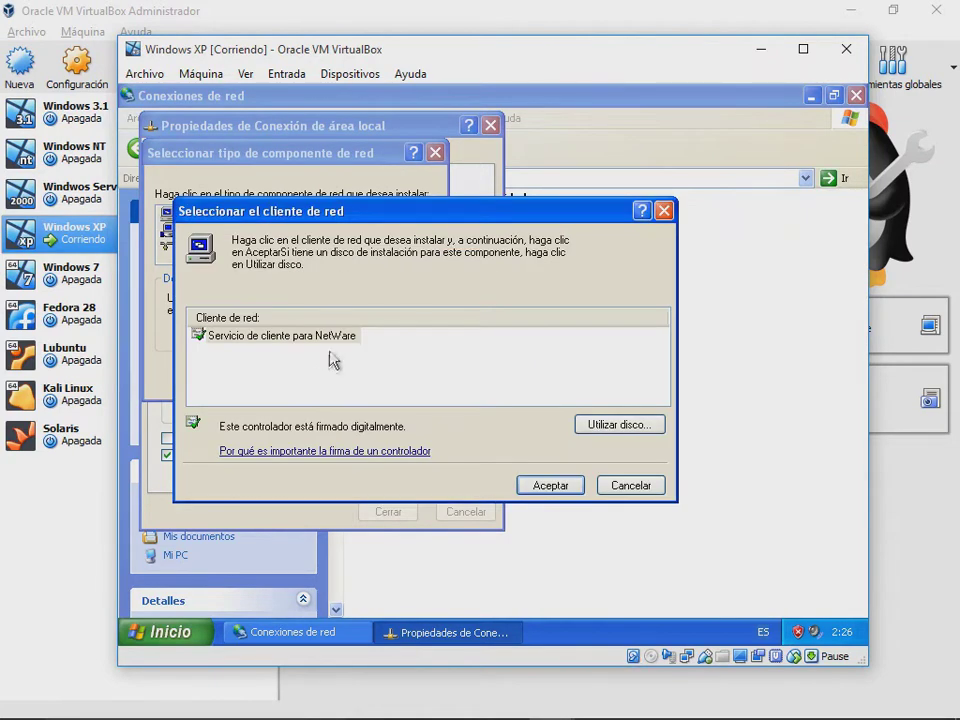
left_click(663, 211)
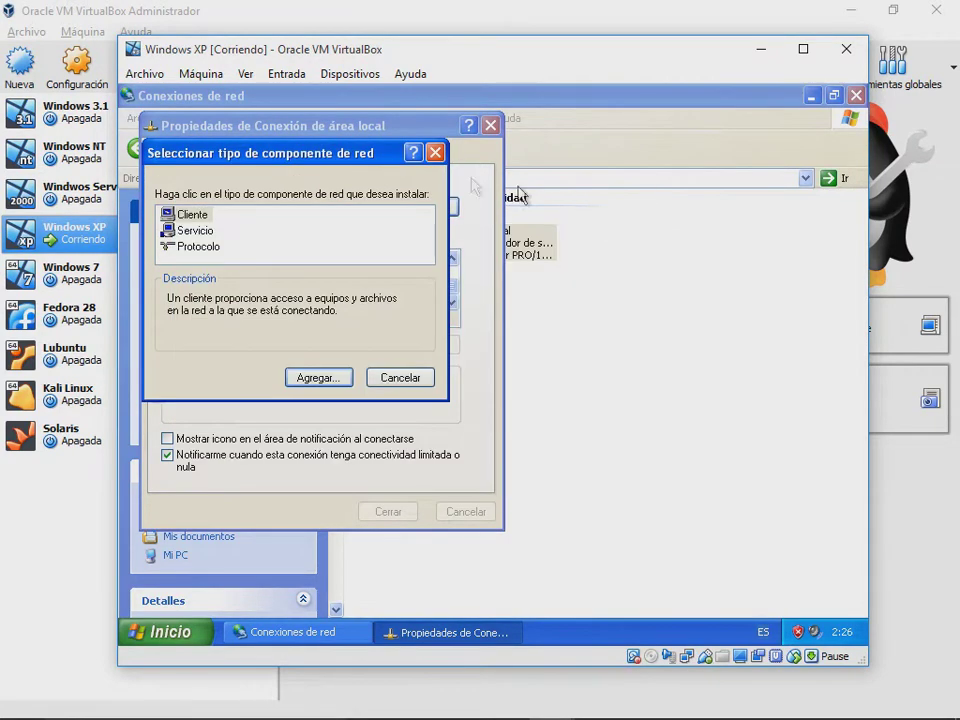
left_click(435, 153)
left_click(490, 125)
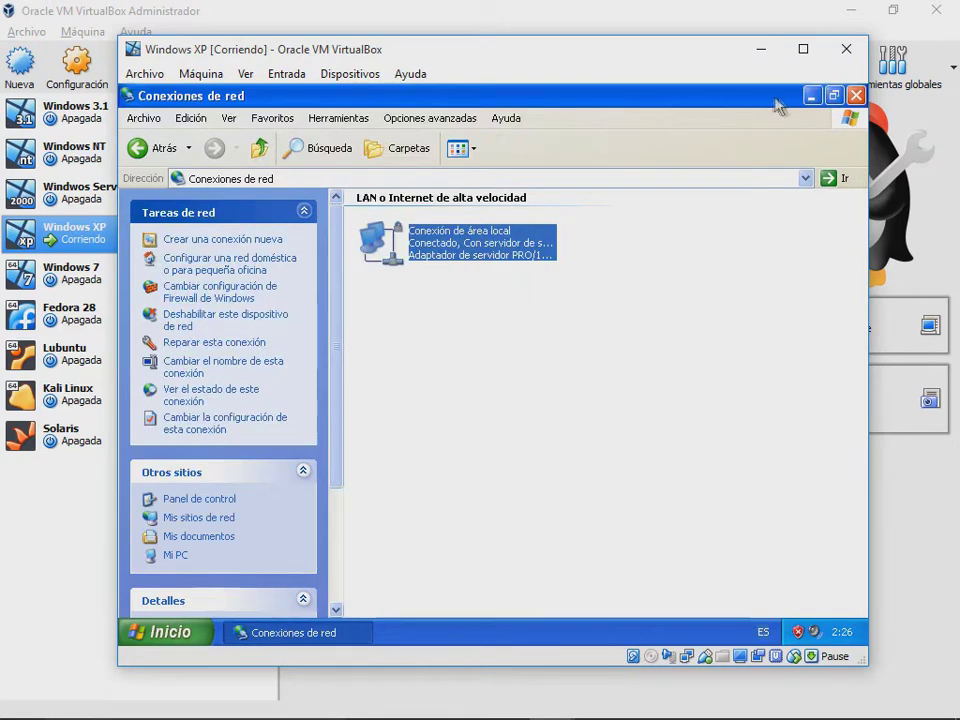
Step: Restore the Conexiones de red window, launch Internet Explorer and go to google.com
left_click(834, 96)
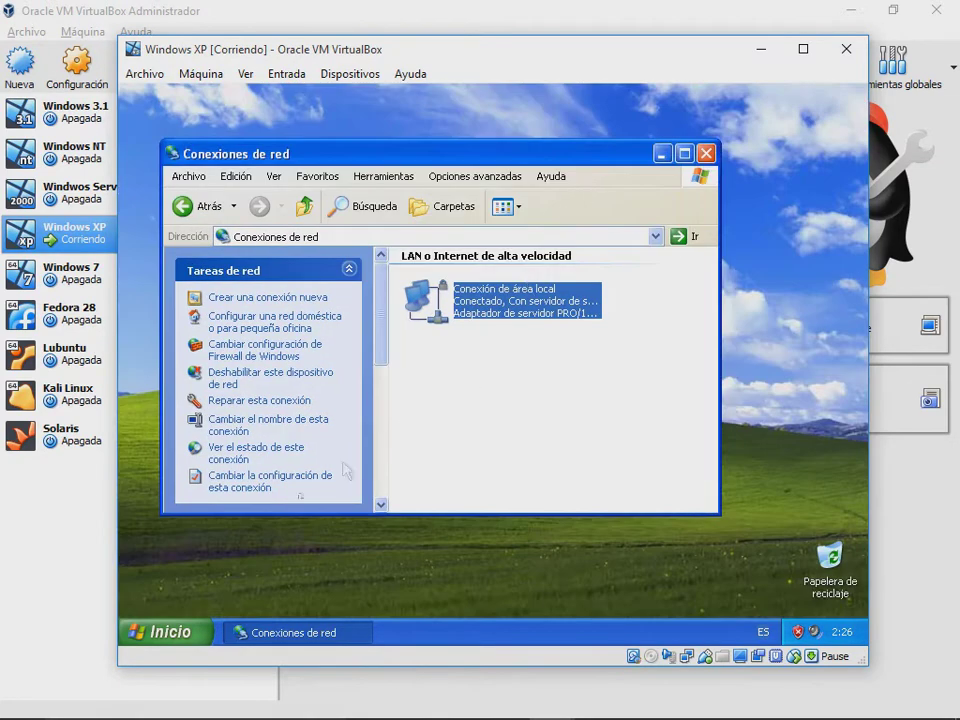
left_click(160, 631)
left_click(205, 260)
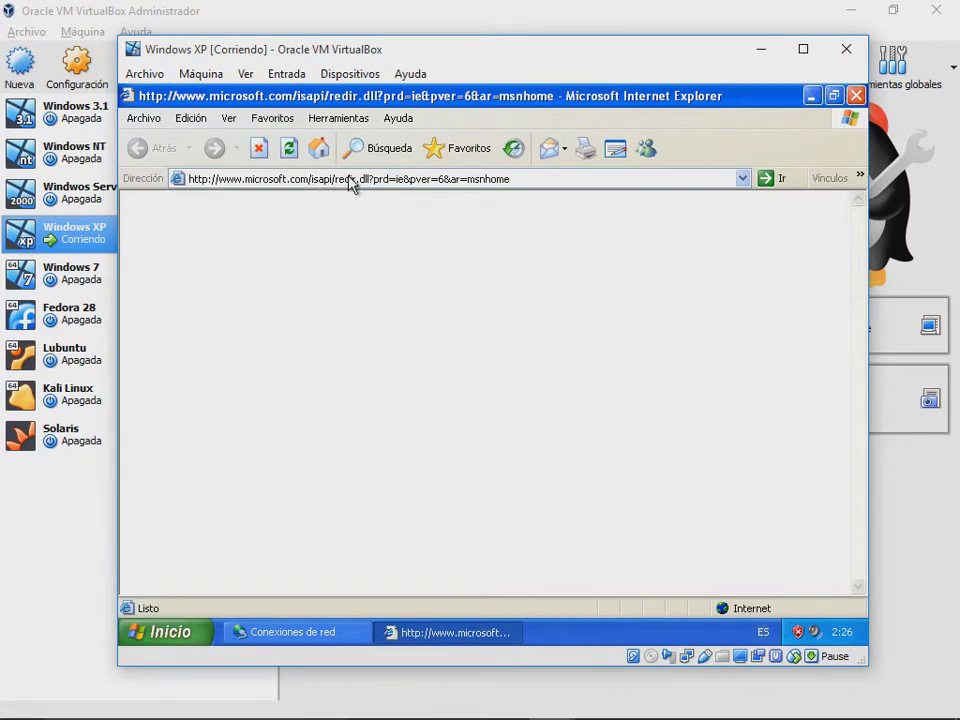
left_click(452, 177)
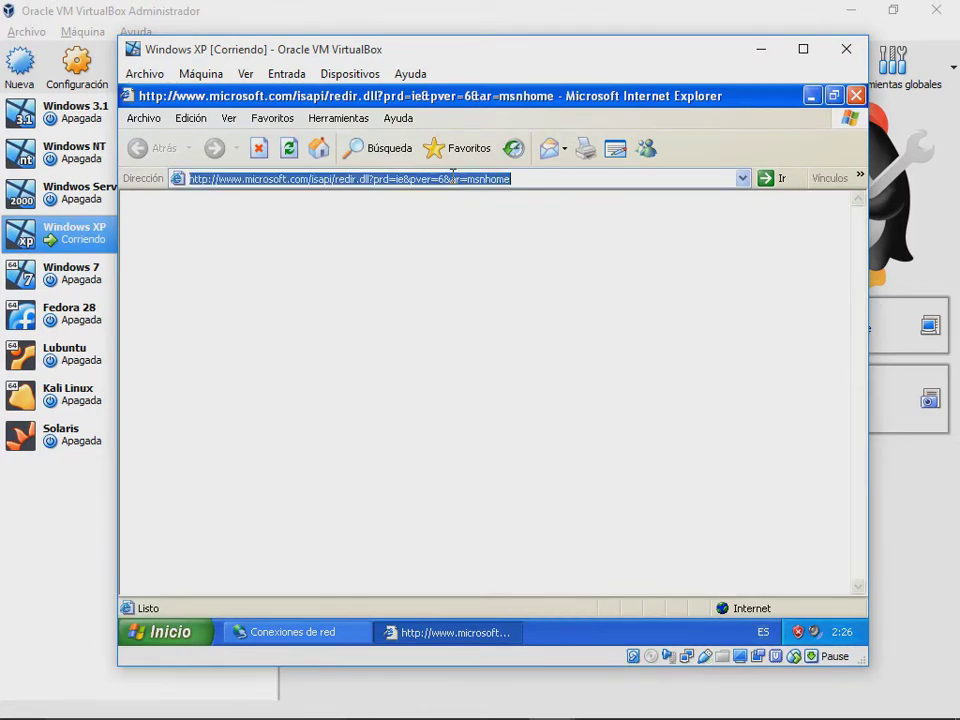
type("googl")
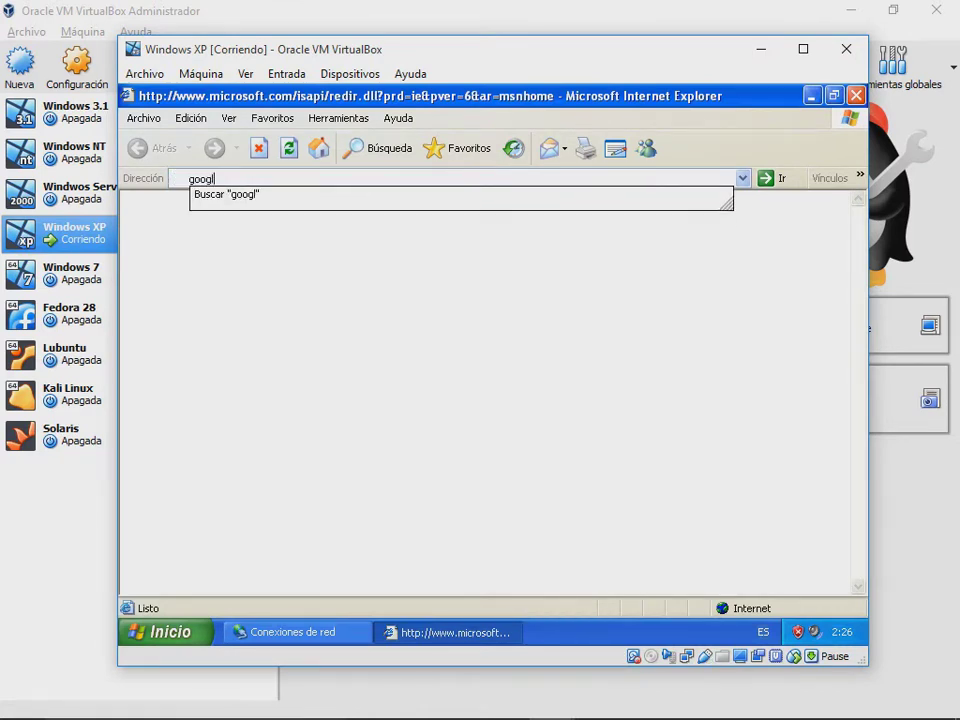
type("e.com")
key("Return")
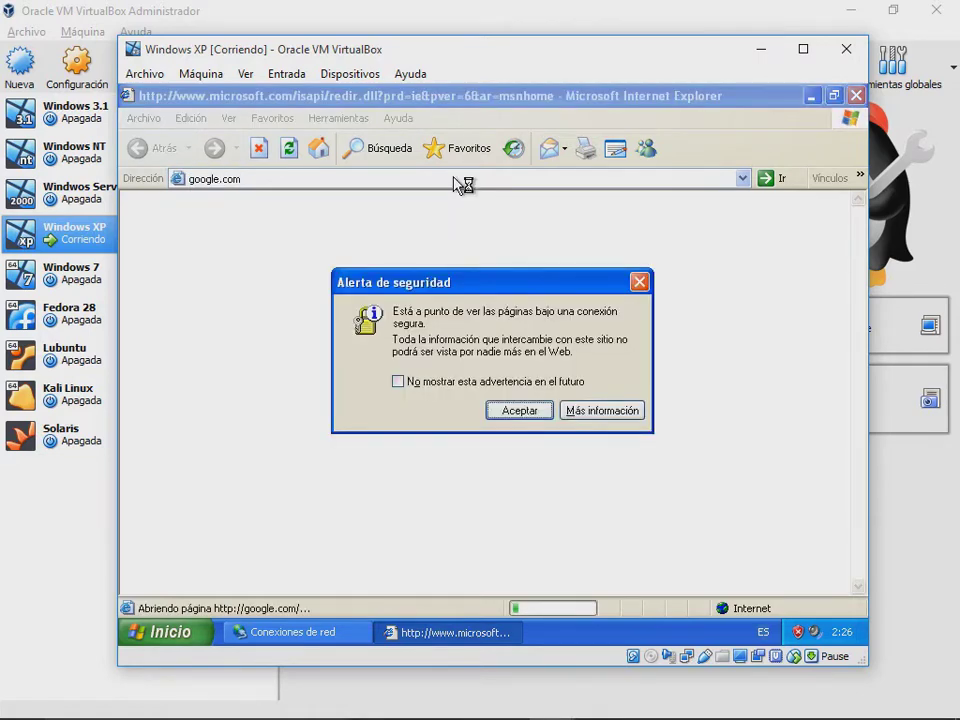
key("Return")
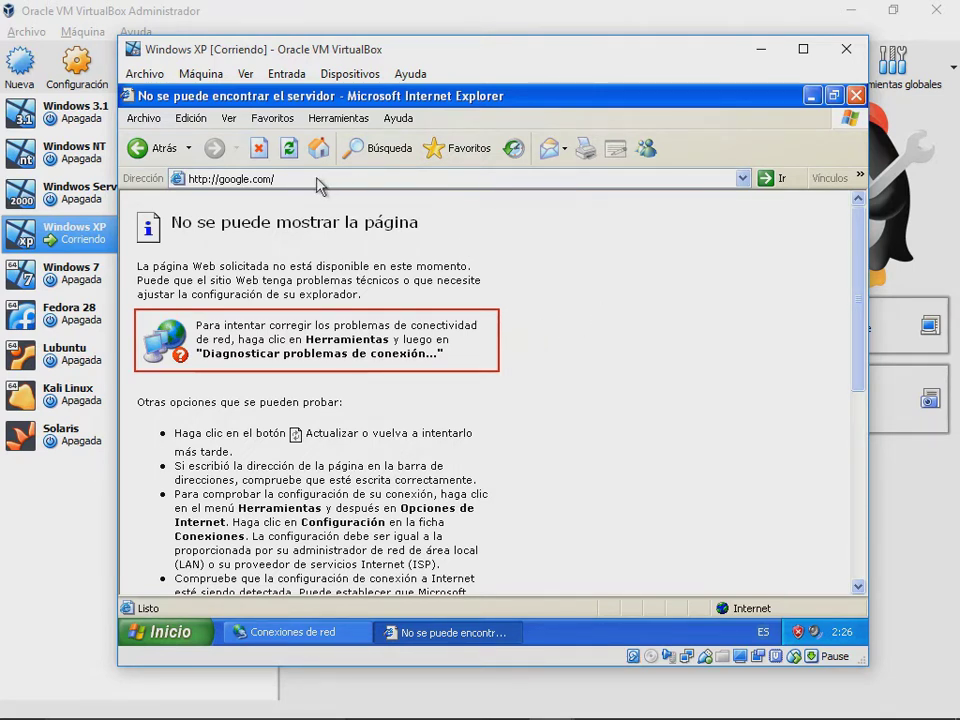
left_click(204, 178)
left_click(211, 178)
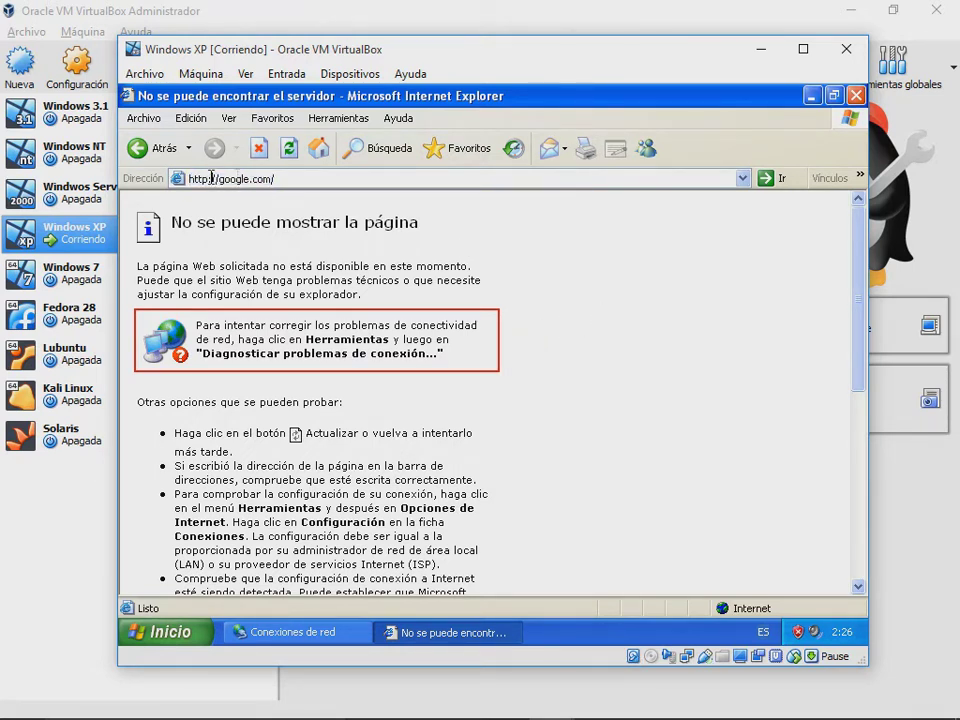
type("s")
key("Return")
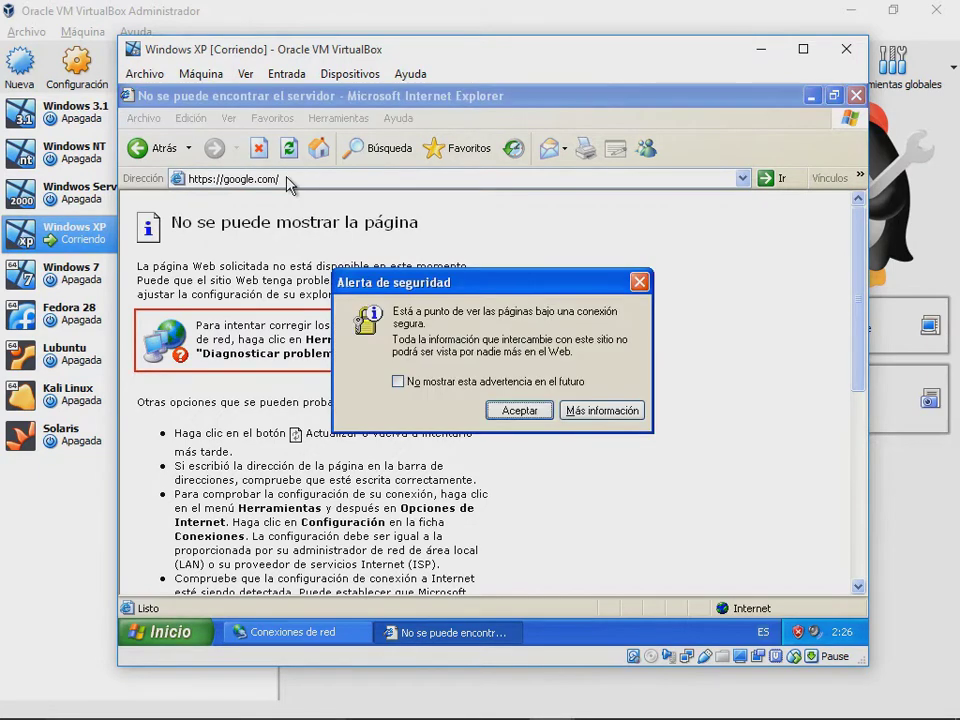
key("Return")
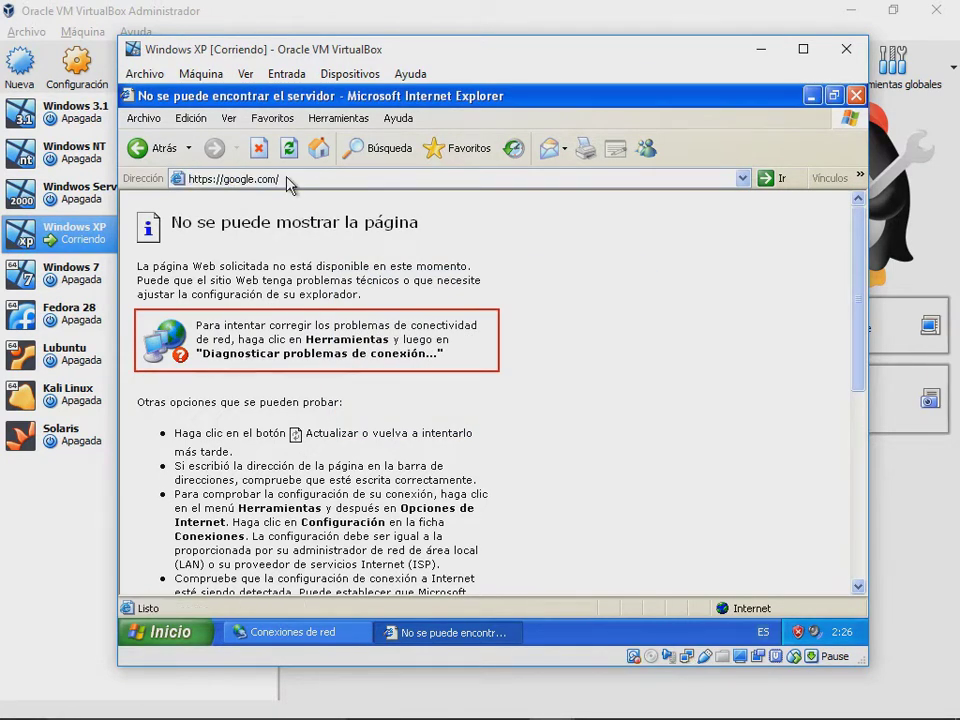
Step: Try google.com.do, read the cannot-display error page, and close the browser
left_click(288, 179)
left_click(291, 177)
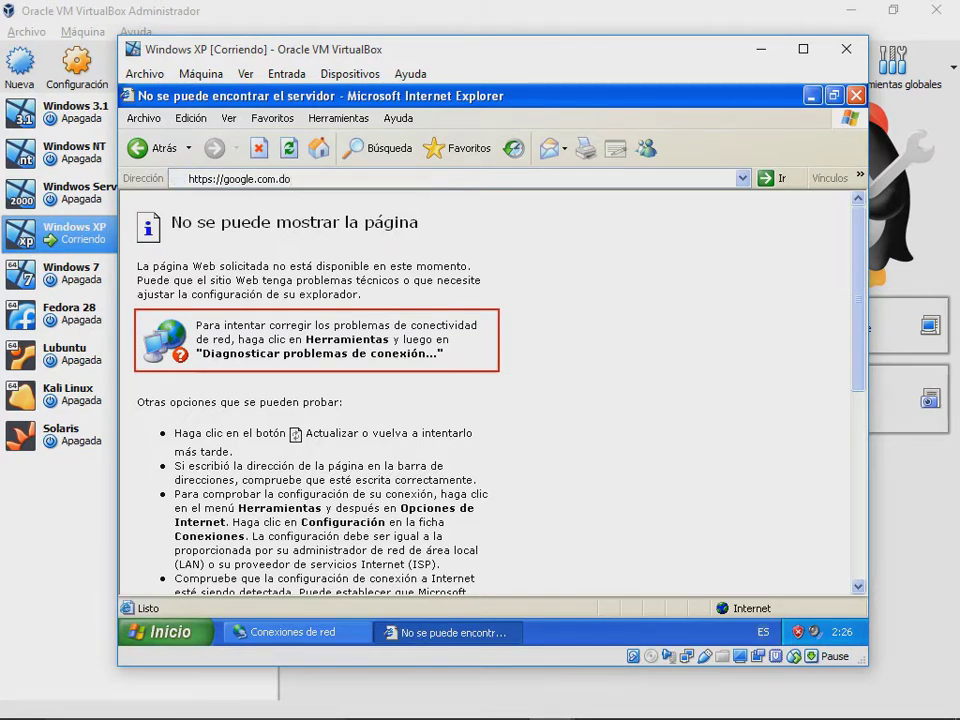
type("/")
scroll(343, 422, "down", 10)
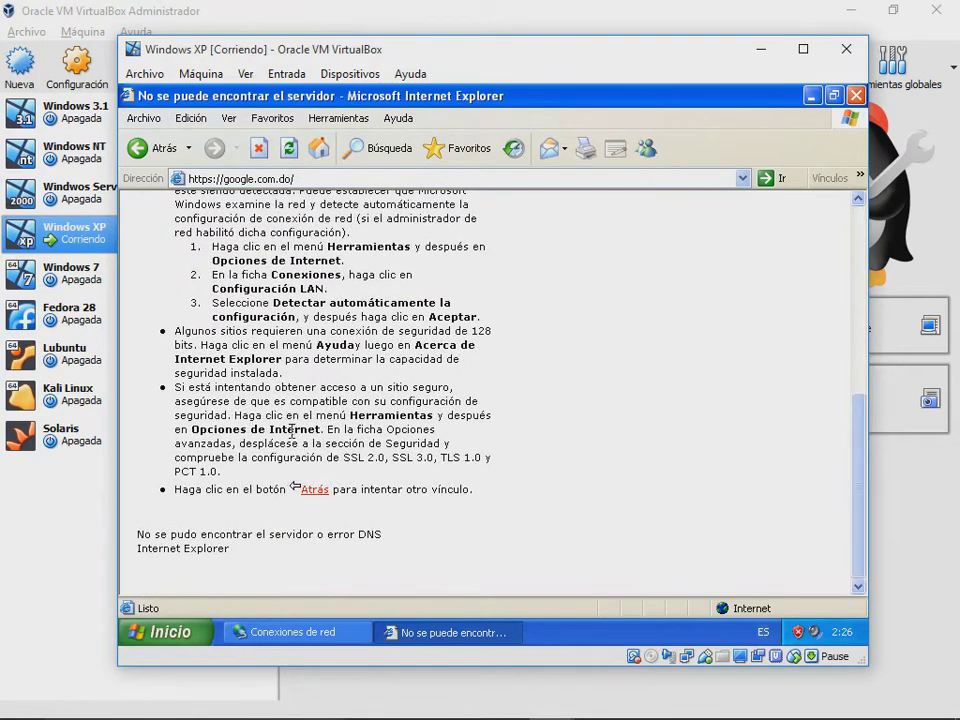
scroll(421, 432, "up", 3)
scroll(400, 435, "down", 3)
scroll(399, 441, "up", 3)
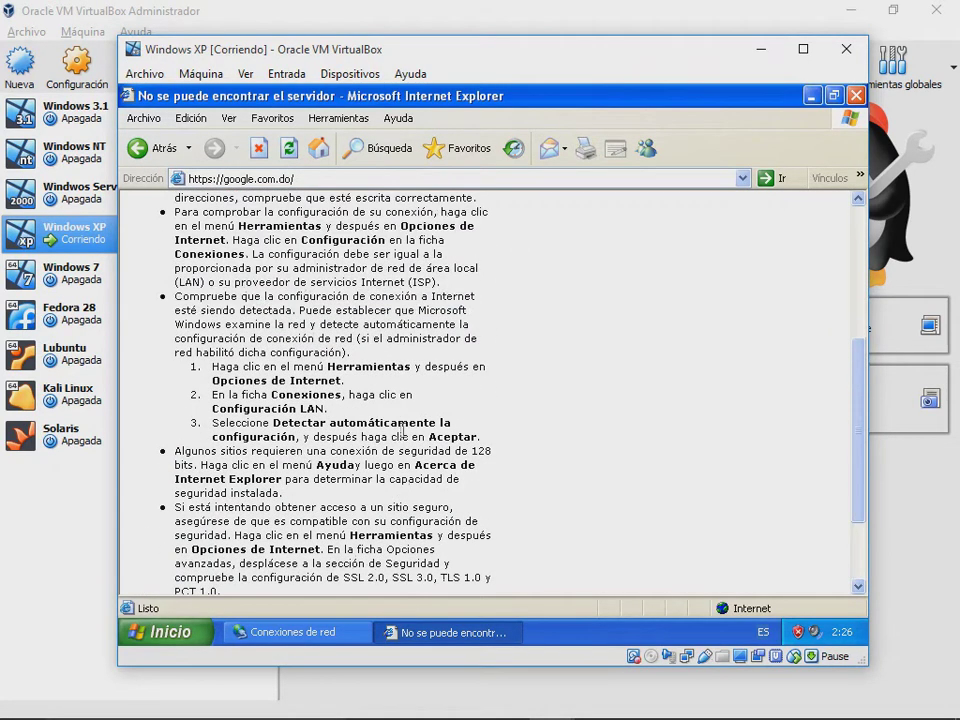
scroll(514, 371, "up", 3)
left_click(856, 95)
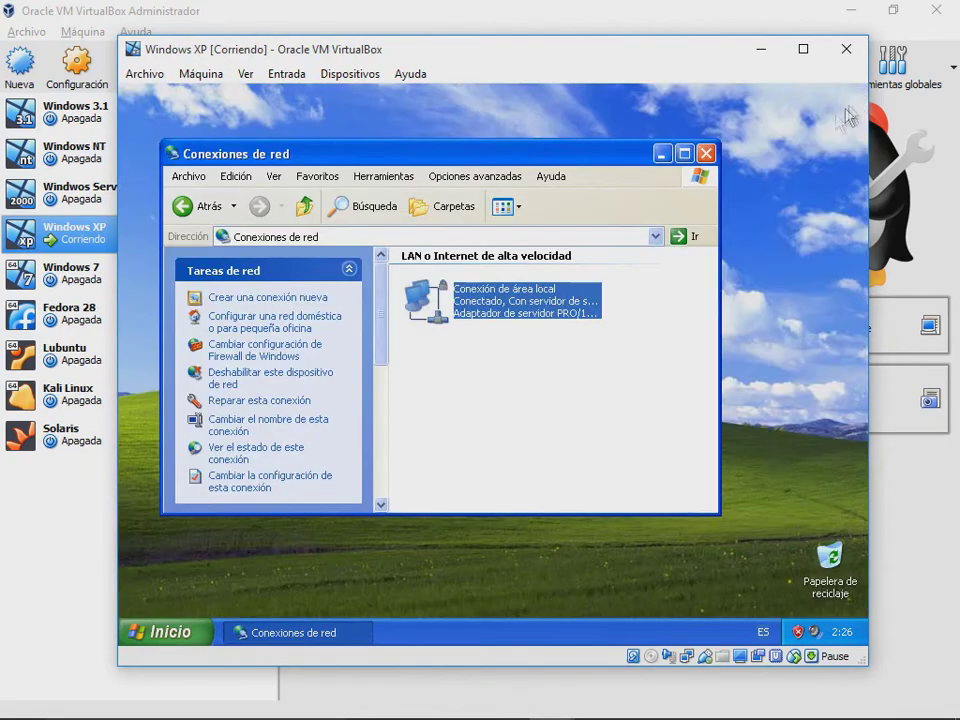
Step: Close Conexiones de red and power off the Windows XP virtual machine
left_click(706, 155)
left_click(167, 633)
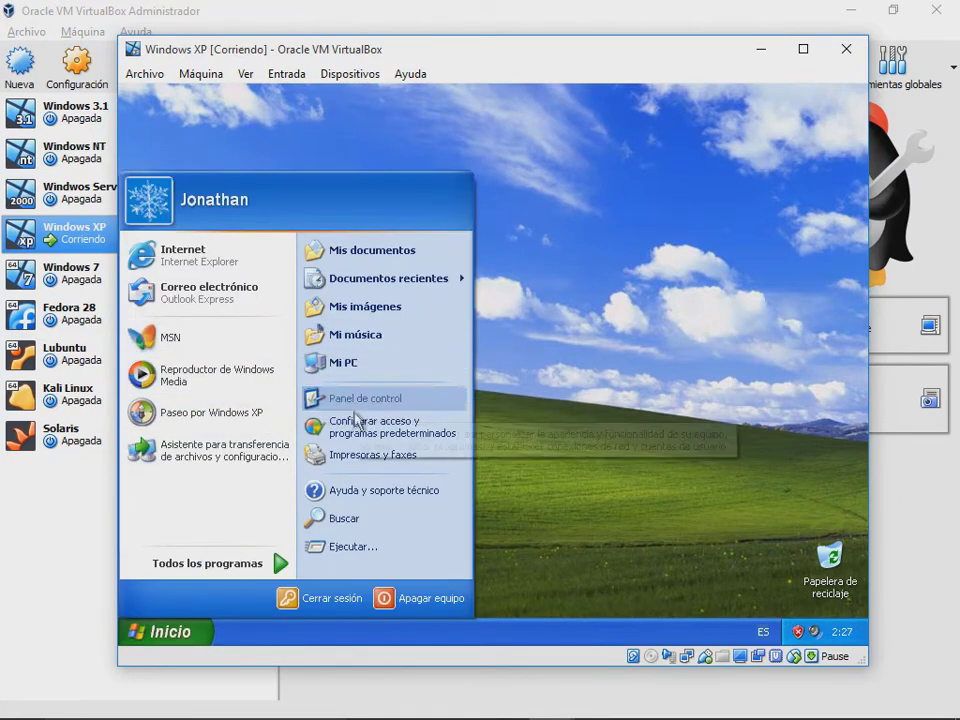
left_click(588, 346)
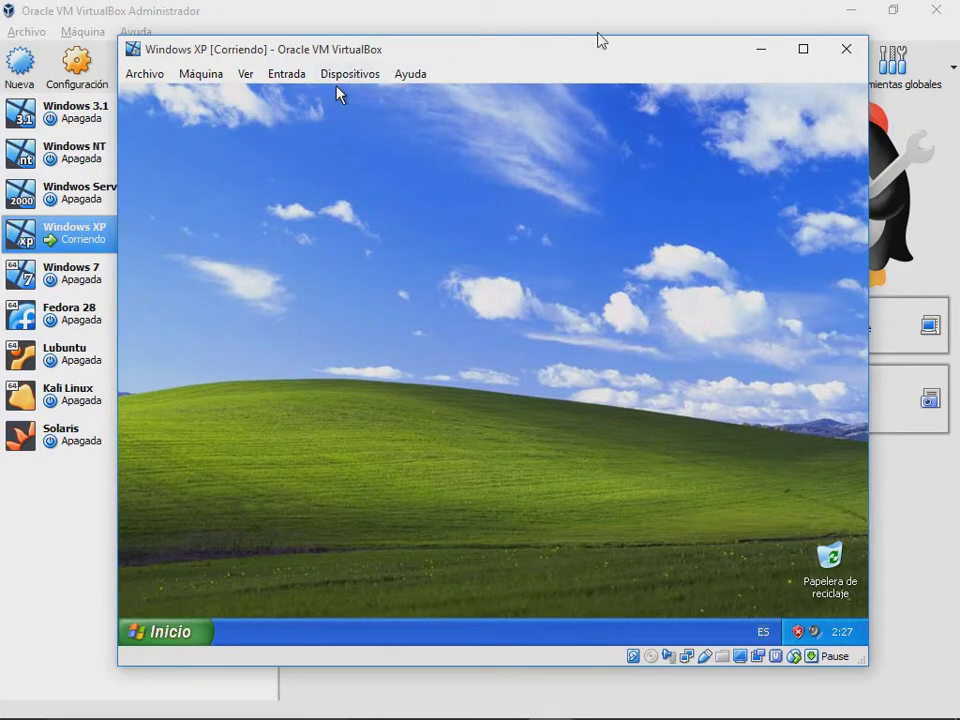
left_click(846, 49)
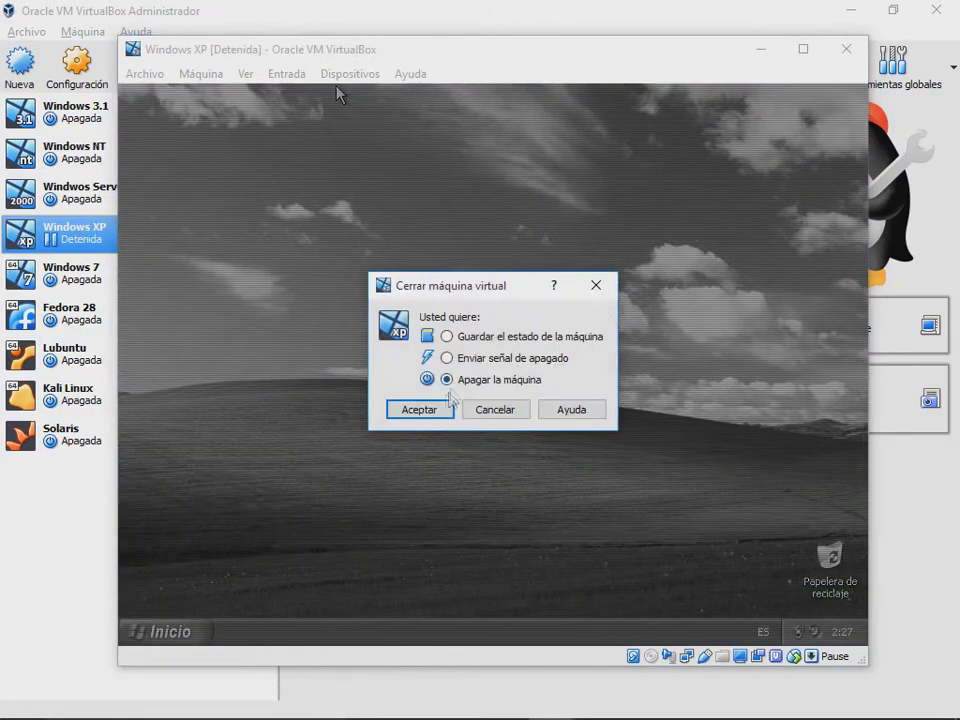
left_click(440, 404)
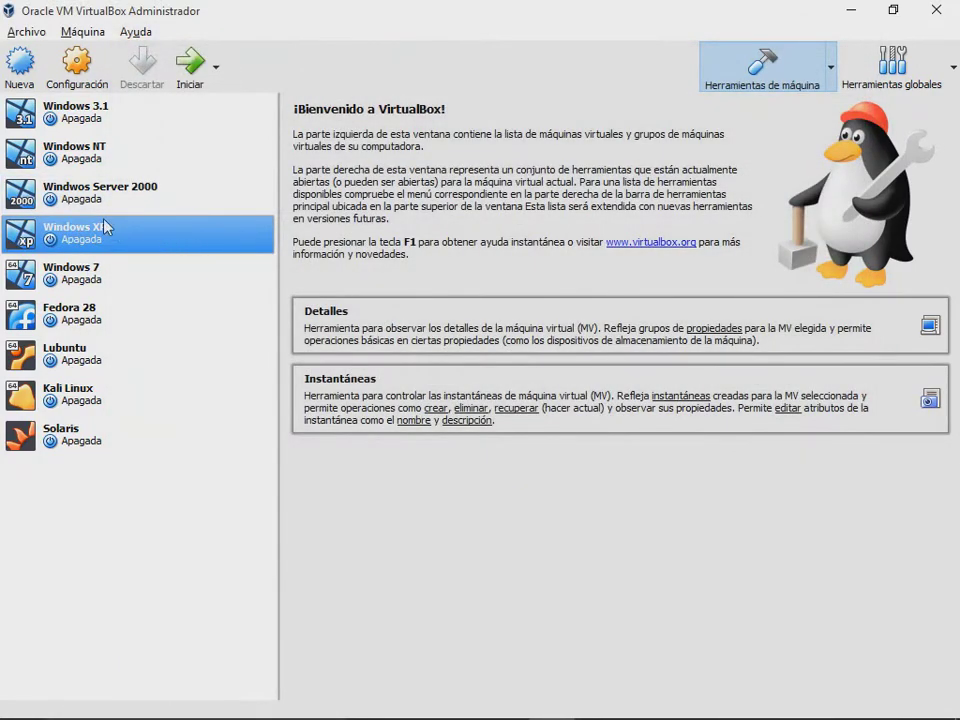
Step: Review the Windows XP Sistema settings pages and accept them with base memory left at 32 MB
right_click(105, 227)
left_click(122, 231)
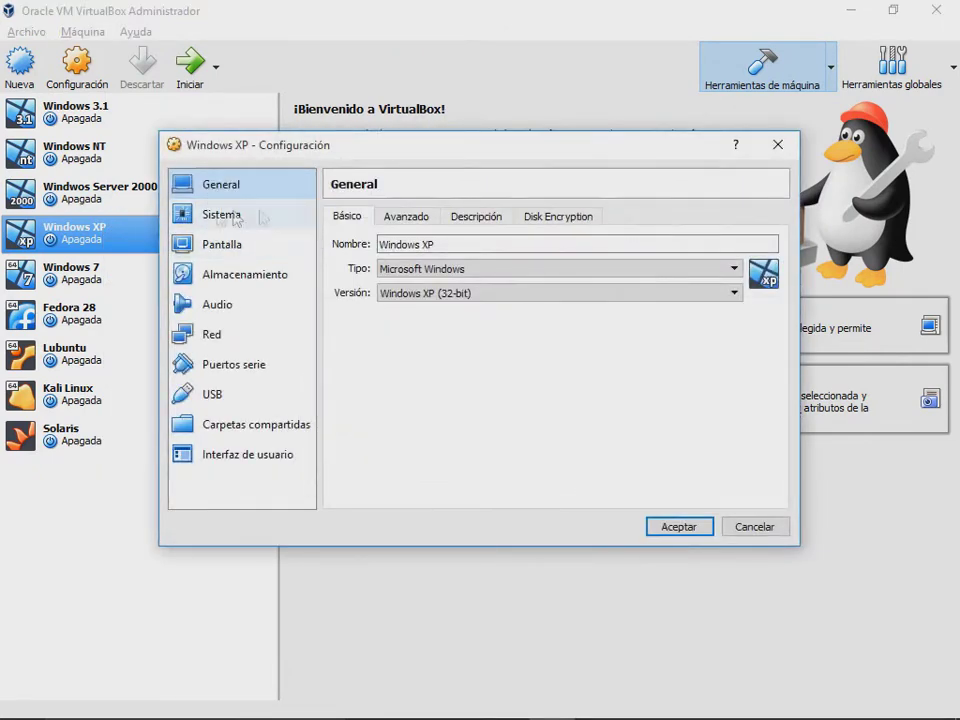
left_click(236, 216)
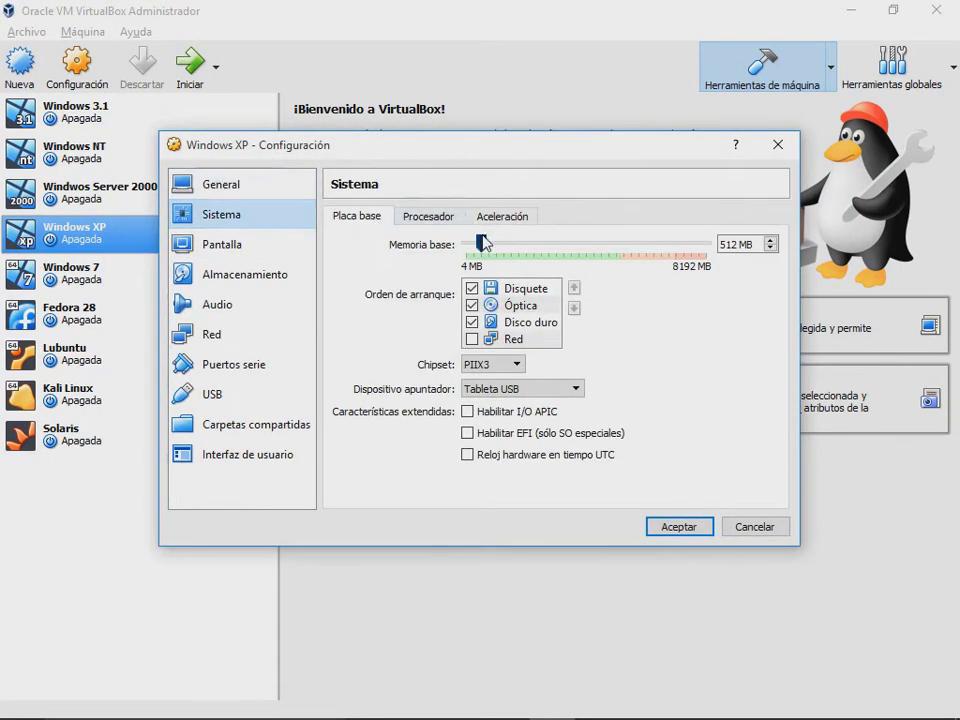
left_click_drag(483, 243, 463, 252)
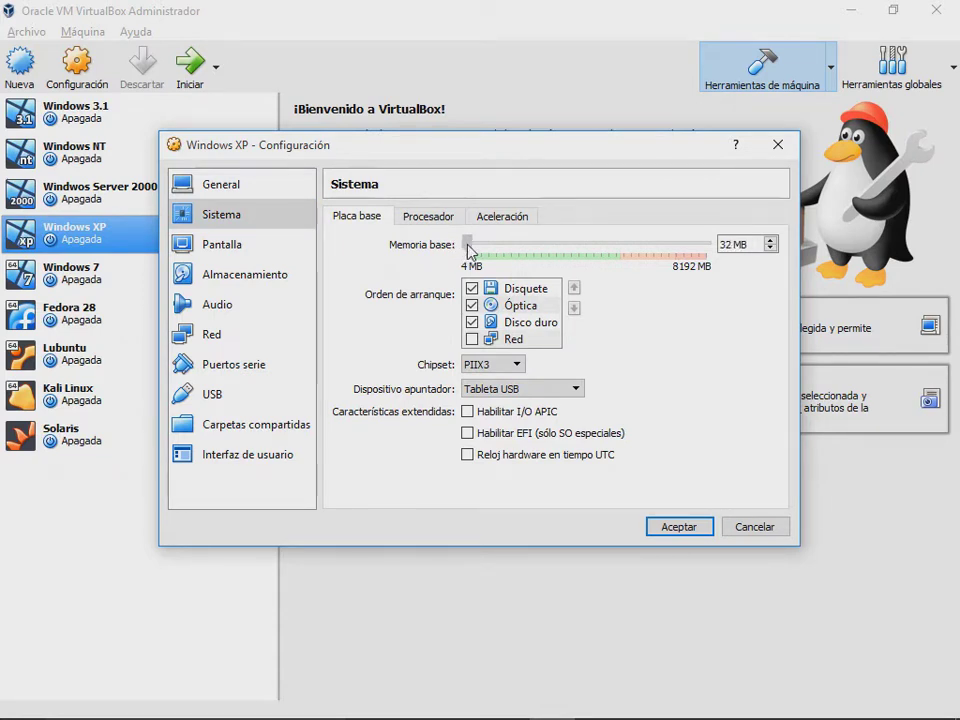
left_click(435, 219)
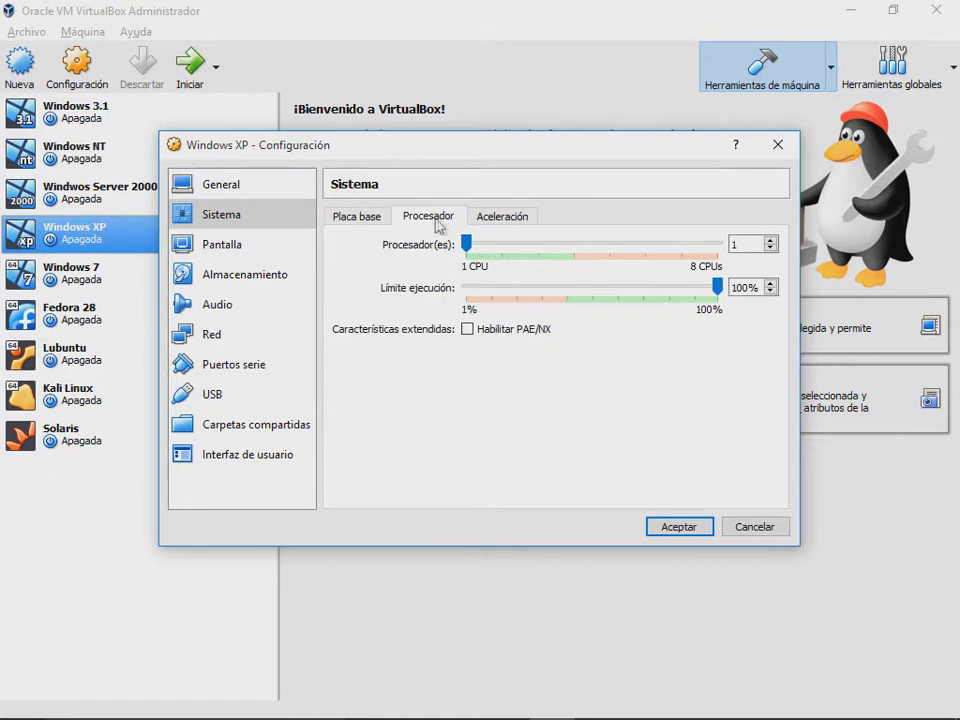
left_click(488, 222)
left_click(446, 220)
left_click(374, 220)
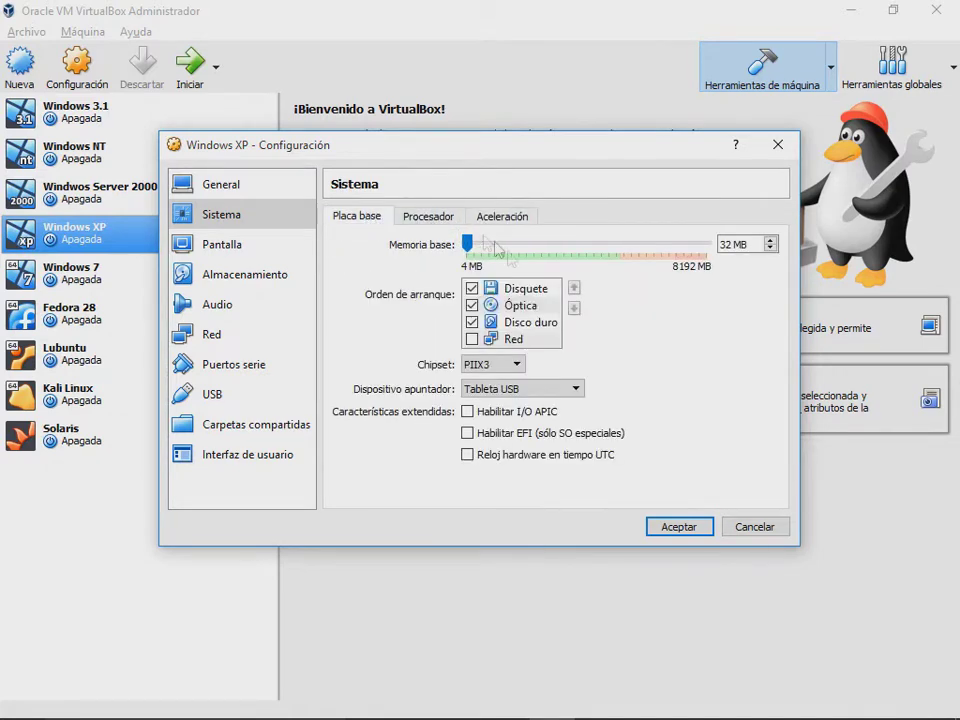
left_click(682, 527)
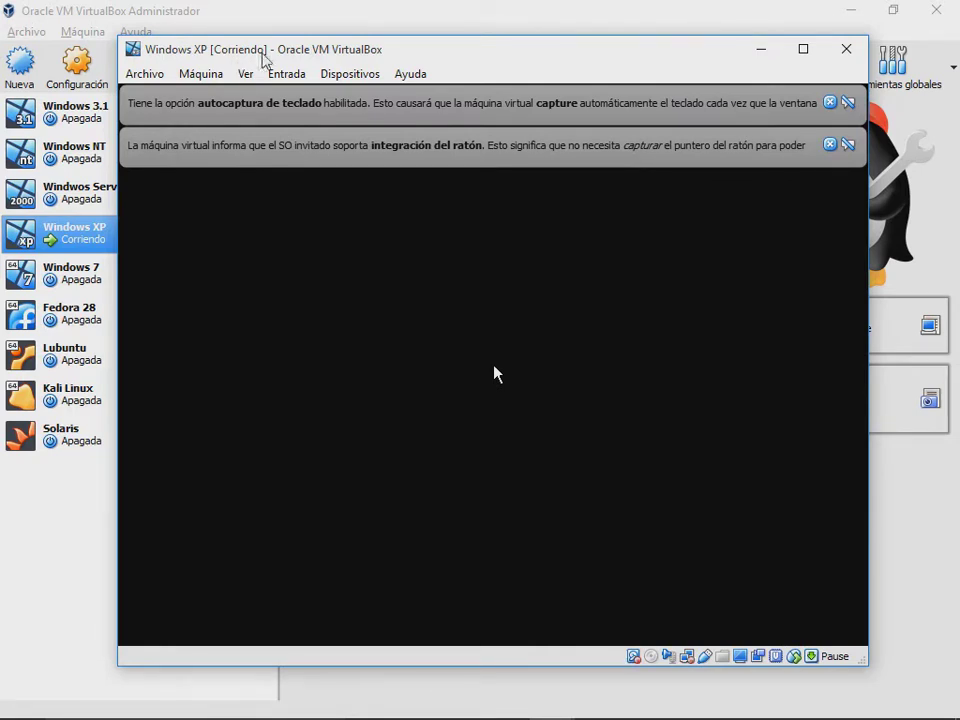
Step: Dismiss the mouse-integration notice, wait for the XP desktop, and briefly open the desktop and Start menus
left_click(829, 144)
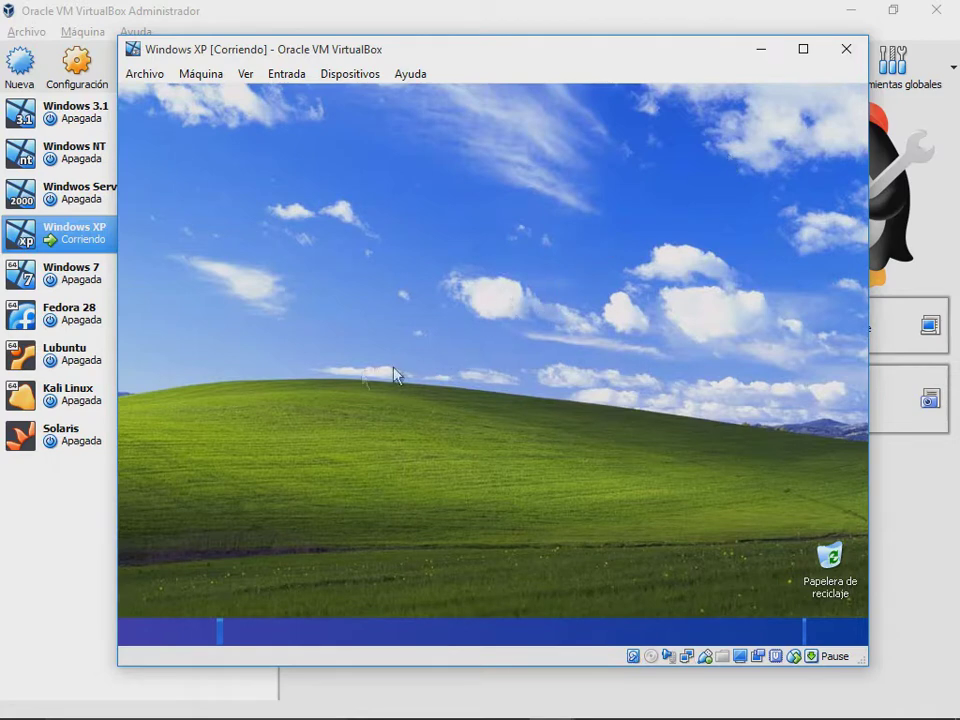
right_click(490, 201)
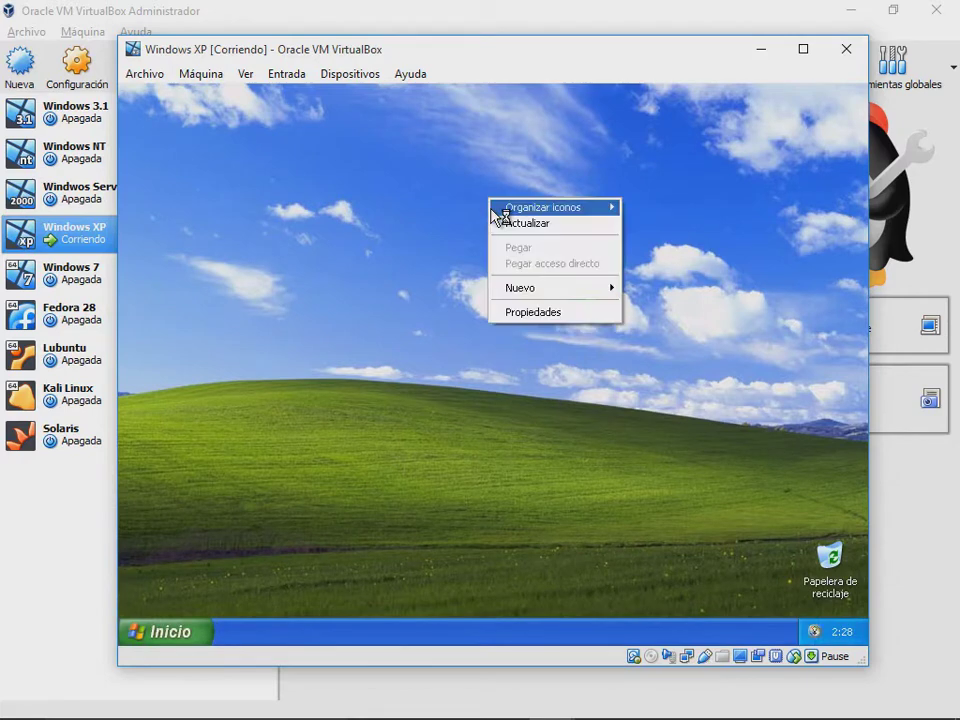
left_click(433, 252)
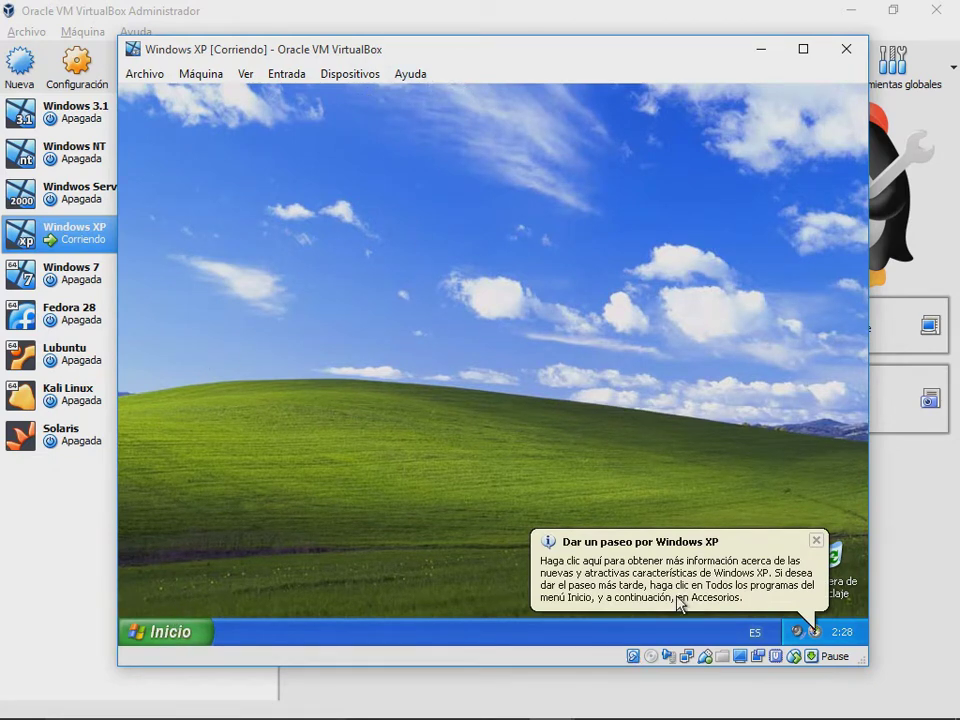
key("super")
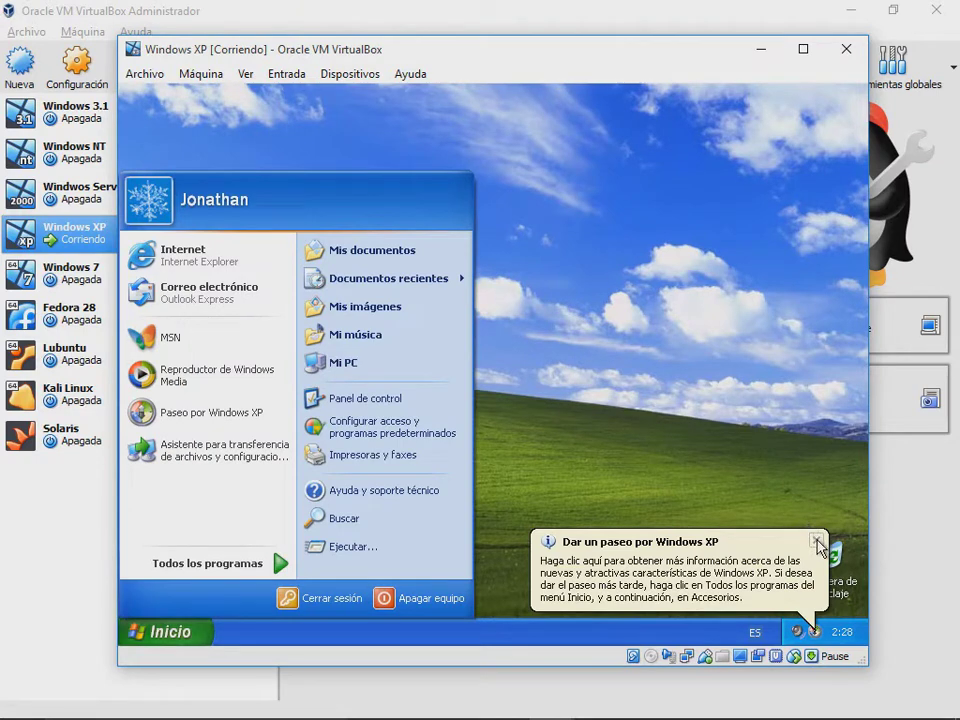
left_click(176, 626)
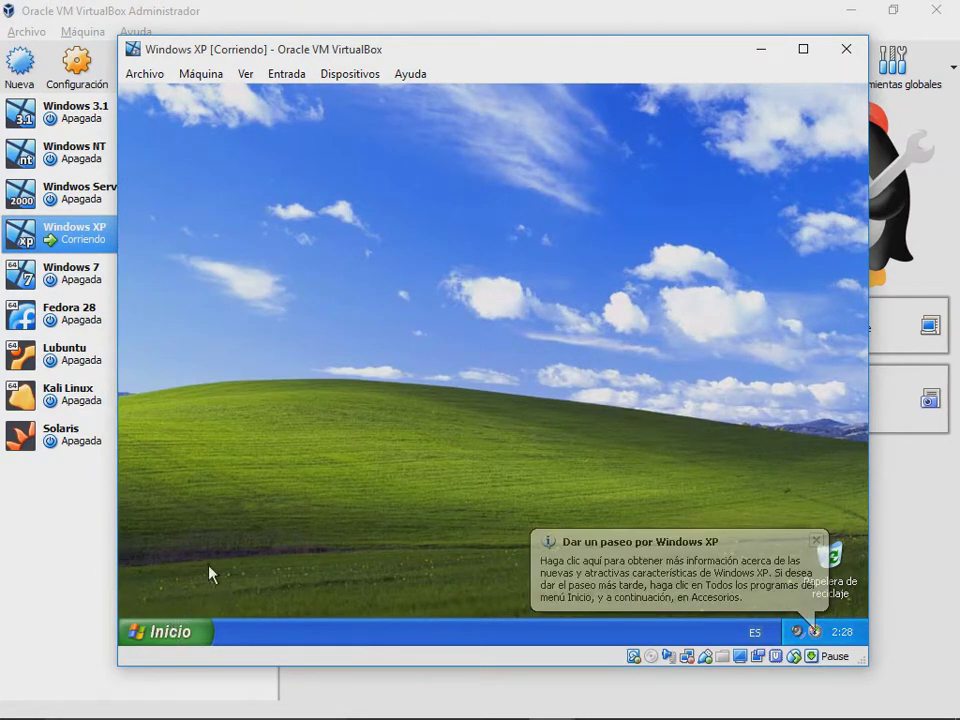
left_click(180, 634)
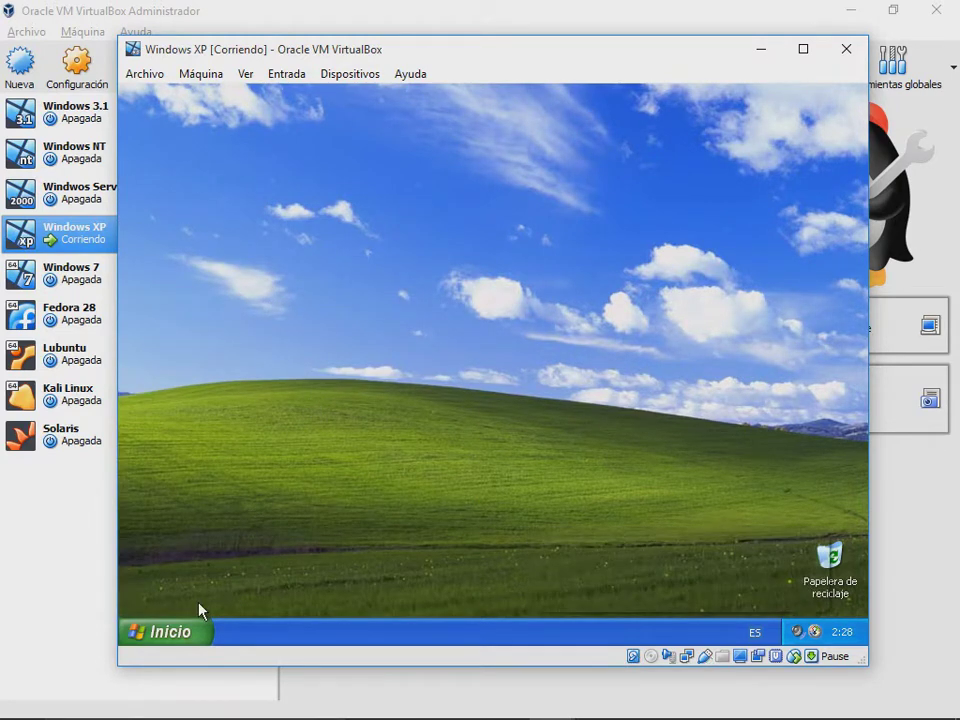
Step: Launch Task Manager from the taskbar and check Rendimiento (32240 KB memory) and Procesos (19 processes)
right_click(326, 615)
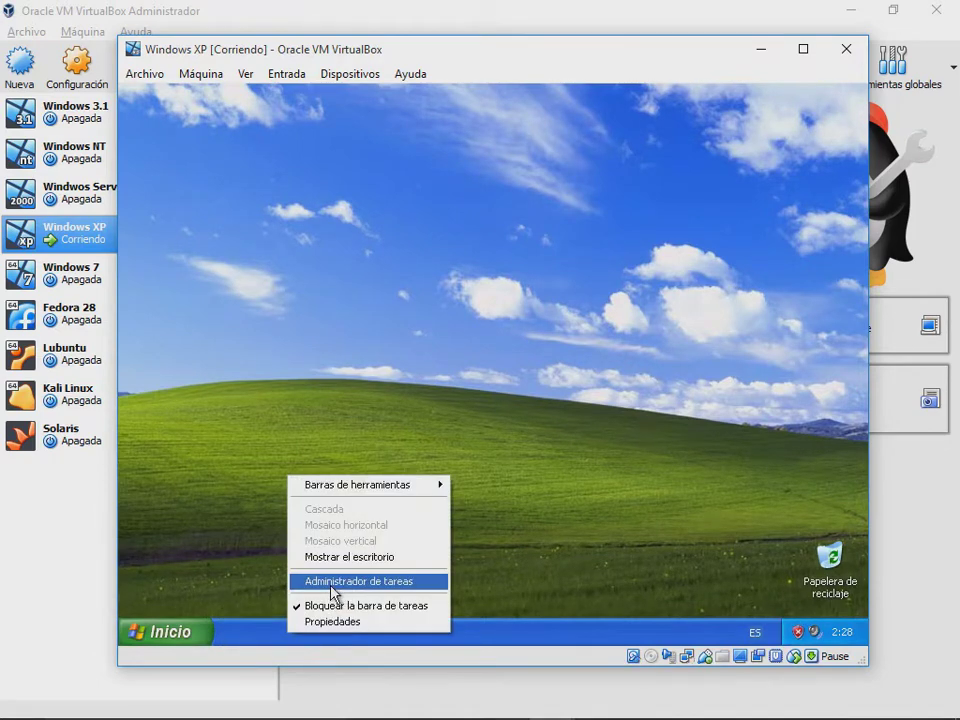
left_click(331, 585)
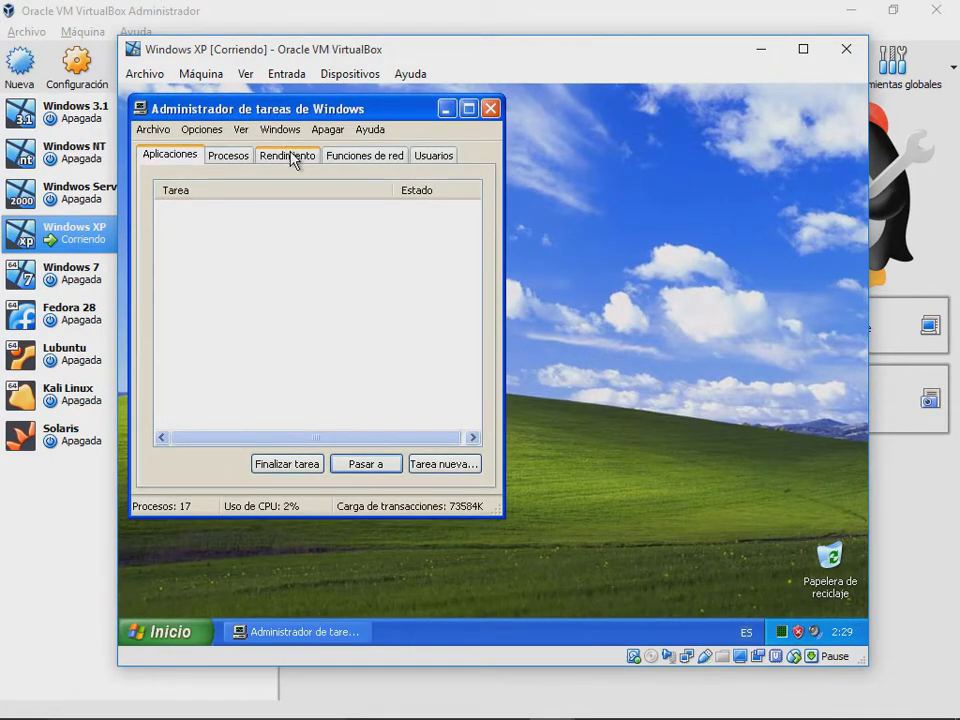
left_click(290, 156)
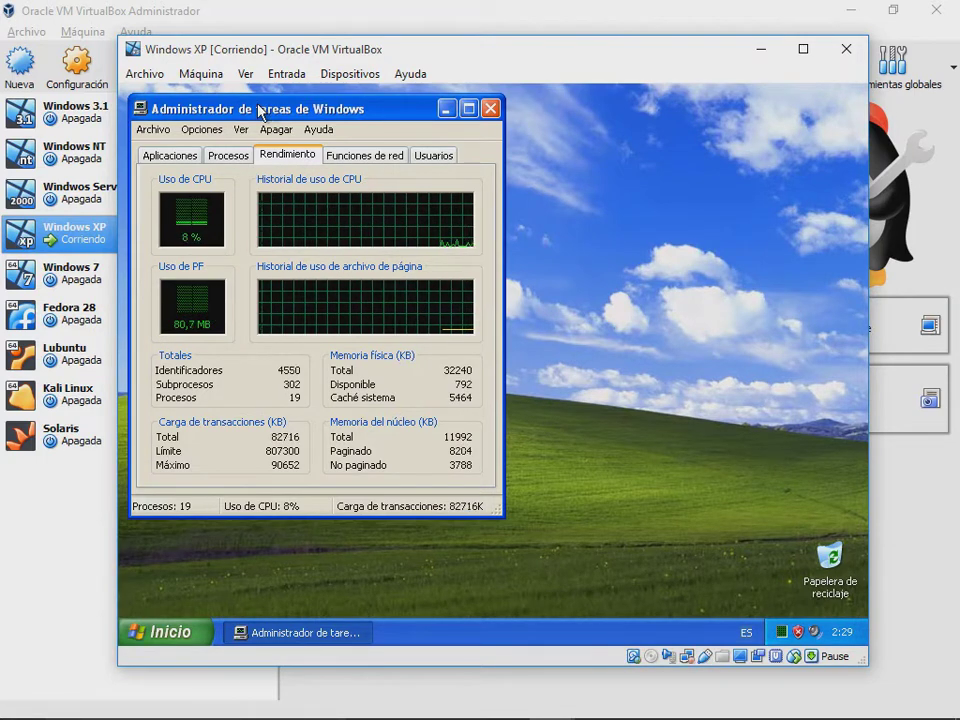
left_click_drag(259, 110, 263, 113)
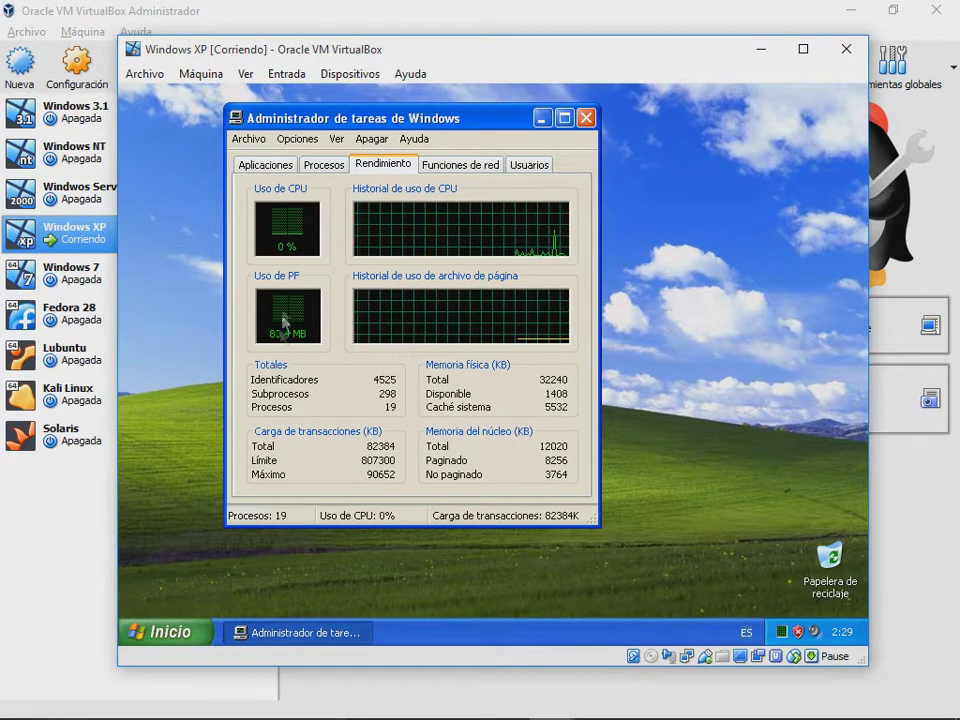
left_click(345, 172)
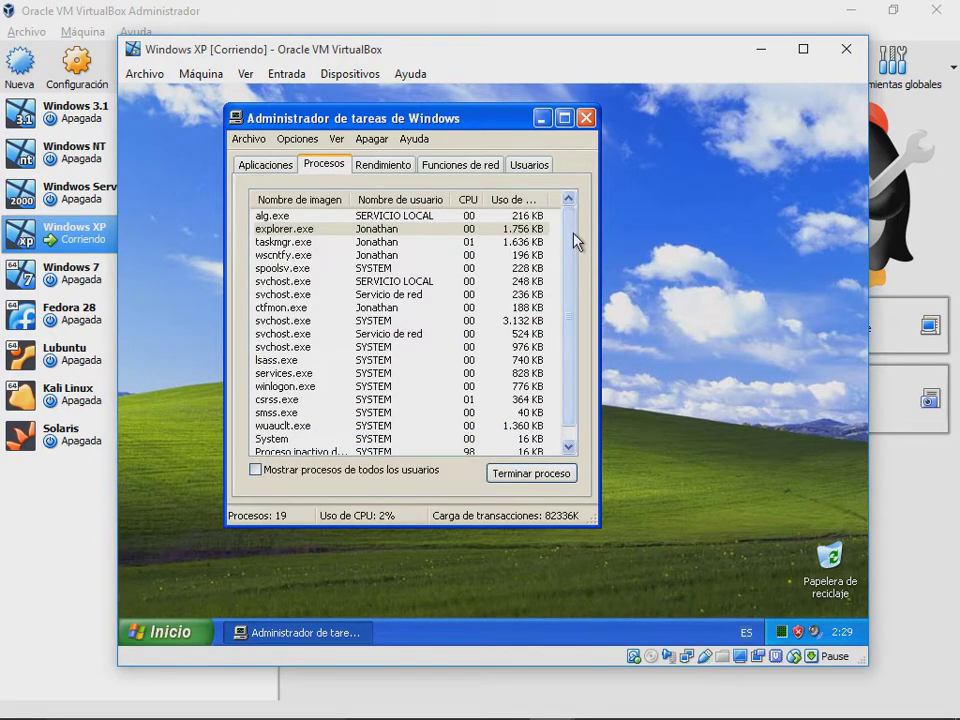
left_click_drag(574, 240, 570, 199)
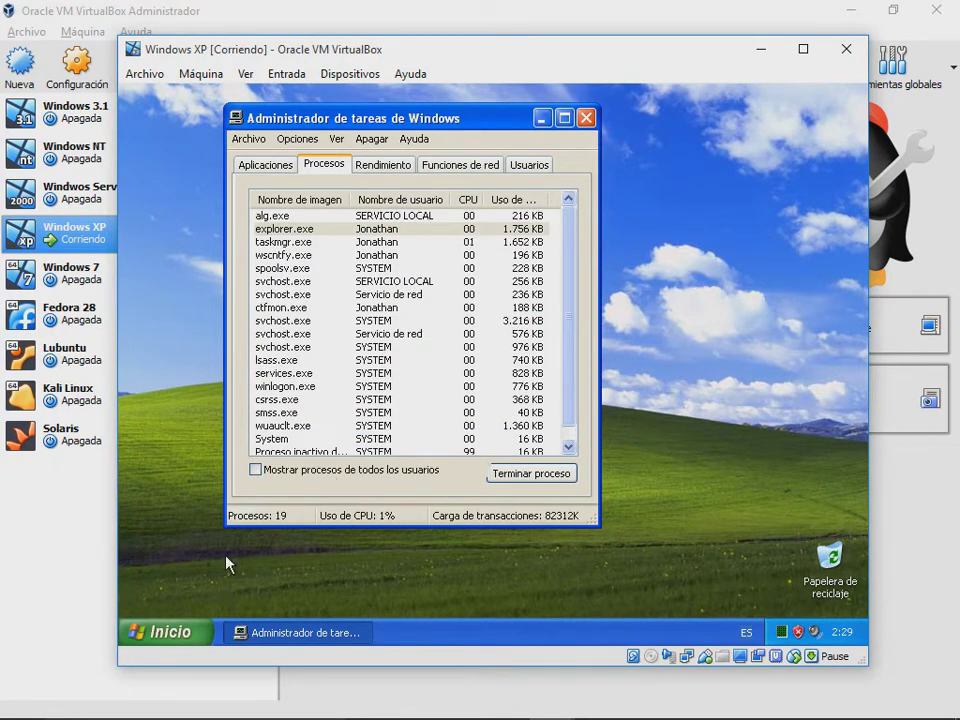
left_click(165, 632)
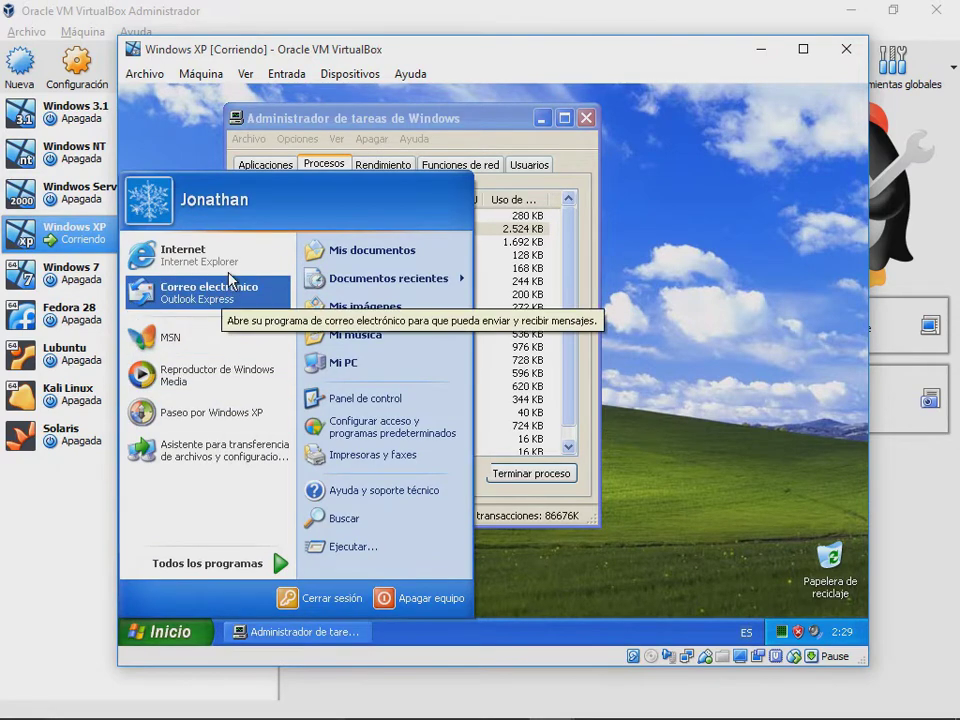
Step: Launch Internet Explorer, check Task Manager's Rendimiento figures with it running, then minimize Task Manager
left_click(233, 262)
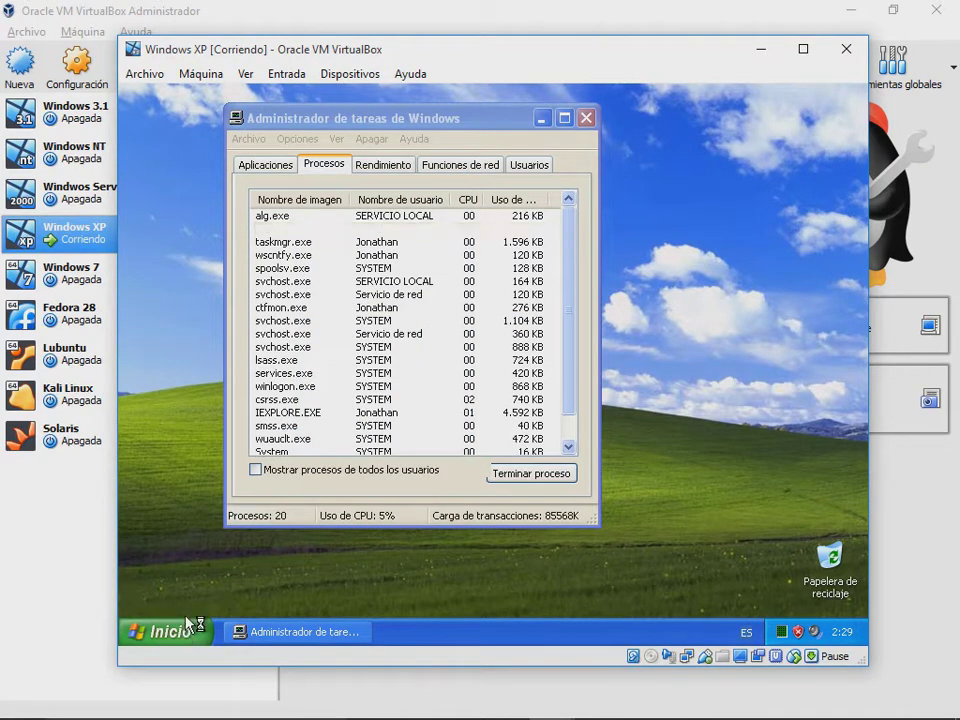
left_click(172, 631)
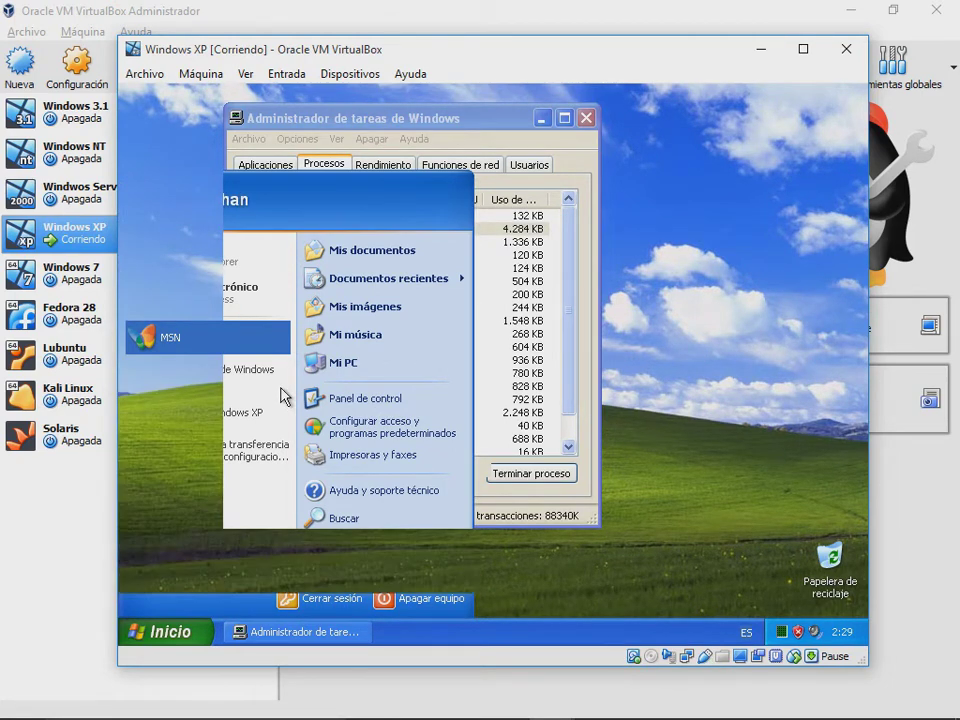
left_click(345, 181)
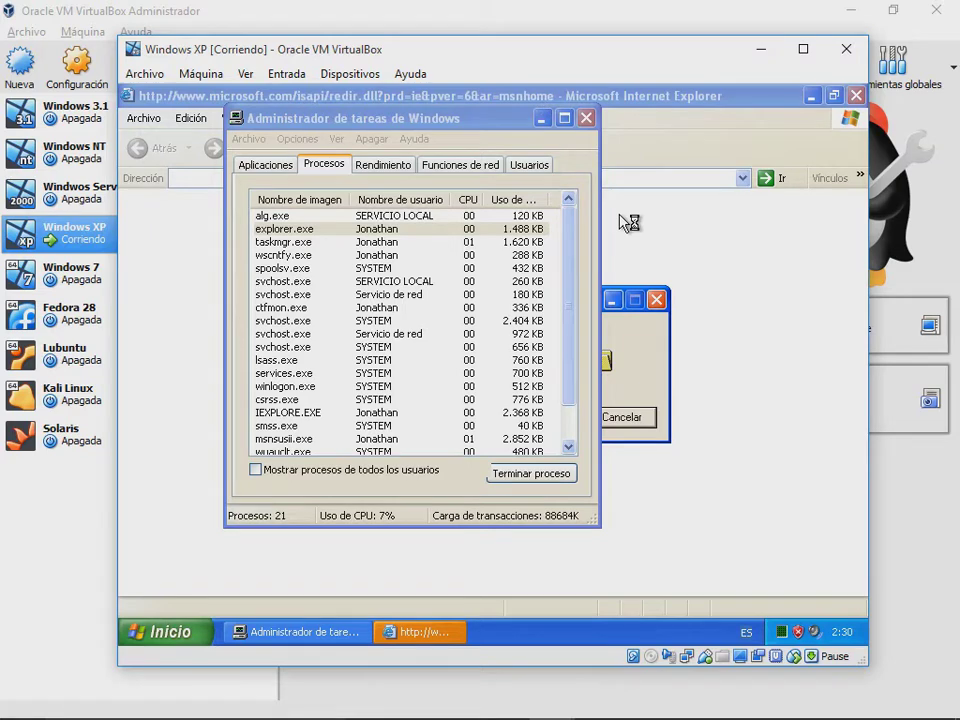
left_click(386, 166)
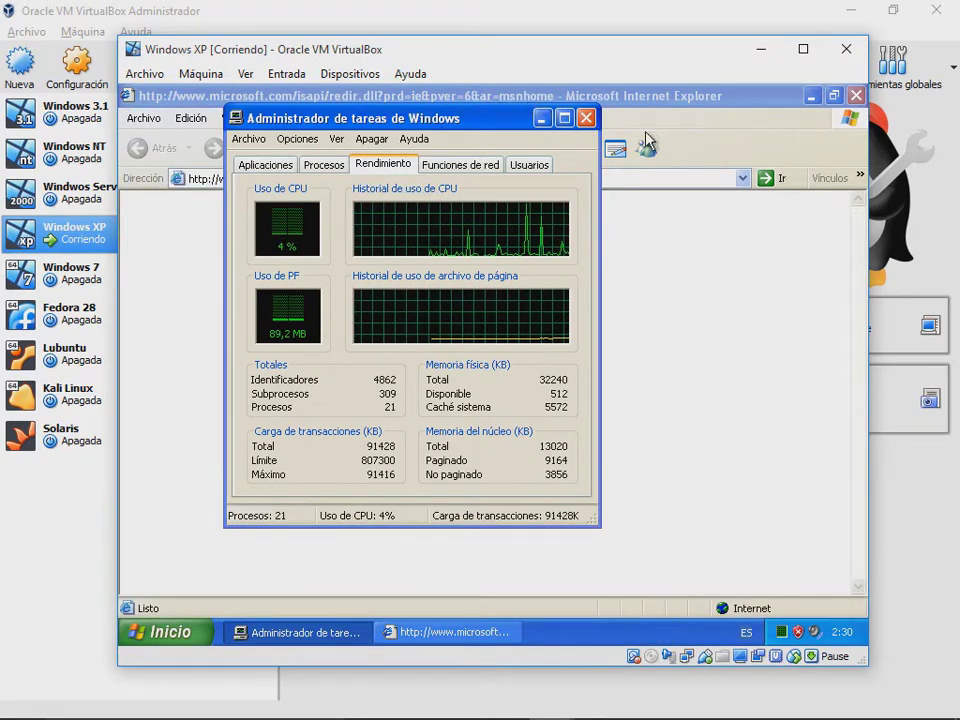
left_click(545, 98)
left_click(541, 119)
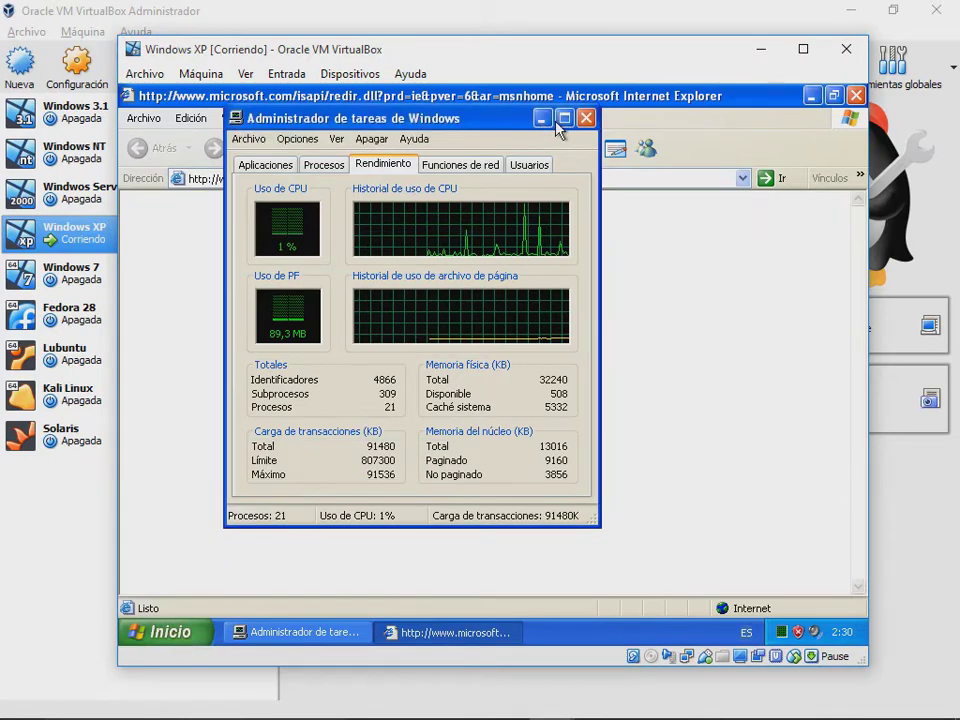
left_click(541, 119)
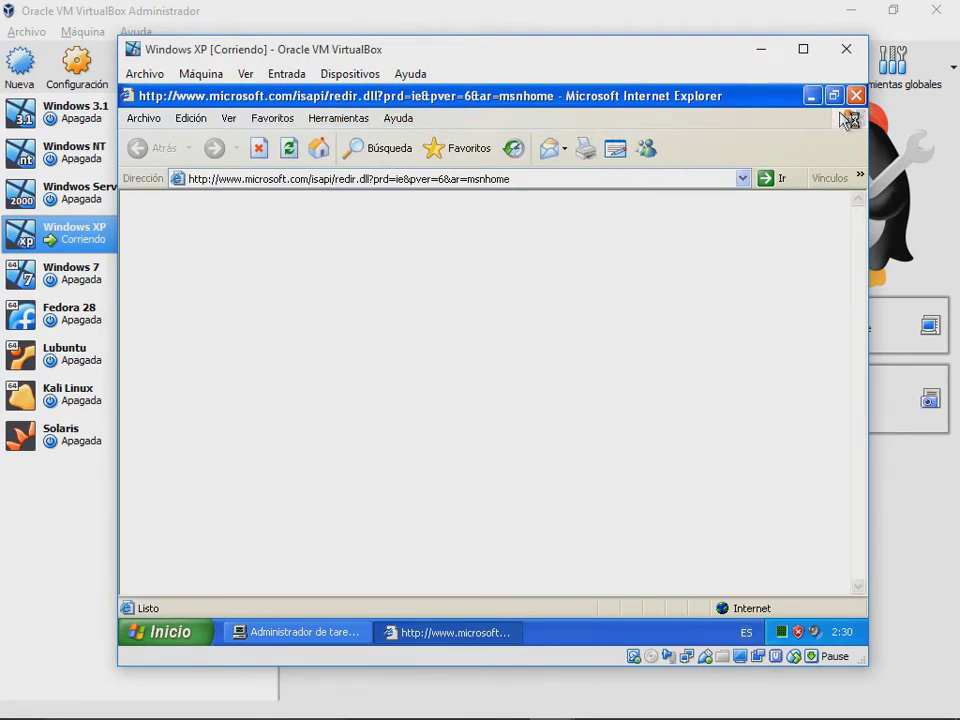
Step: Power off Windows XP and set its base memory to 5184 MB and processors to 4
left_click(846, 49)
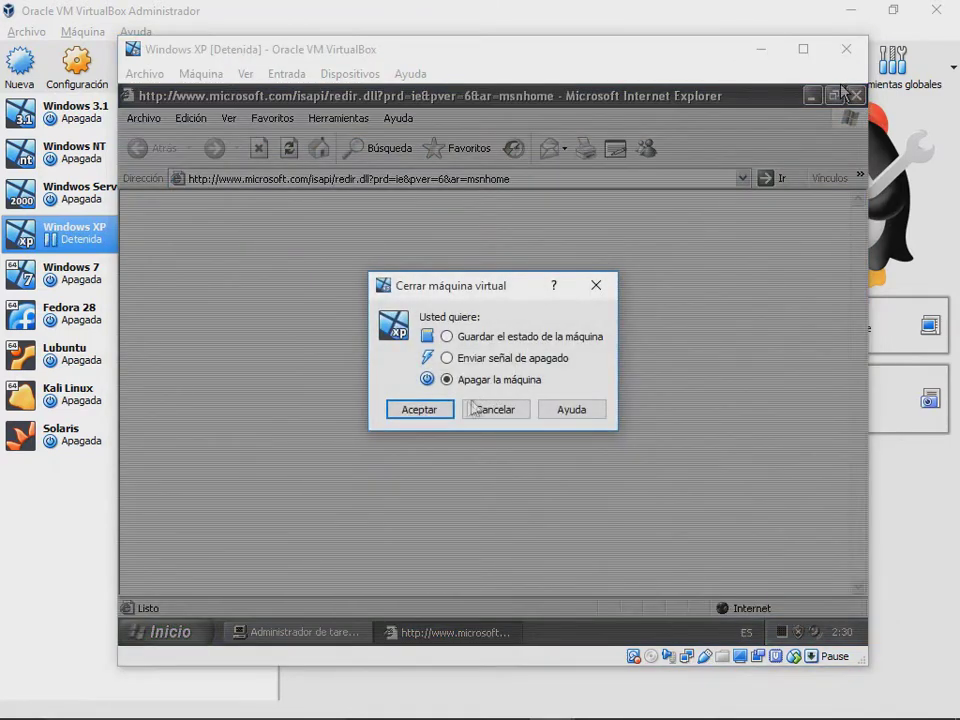
left_click(420, 406)
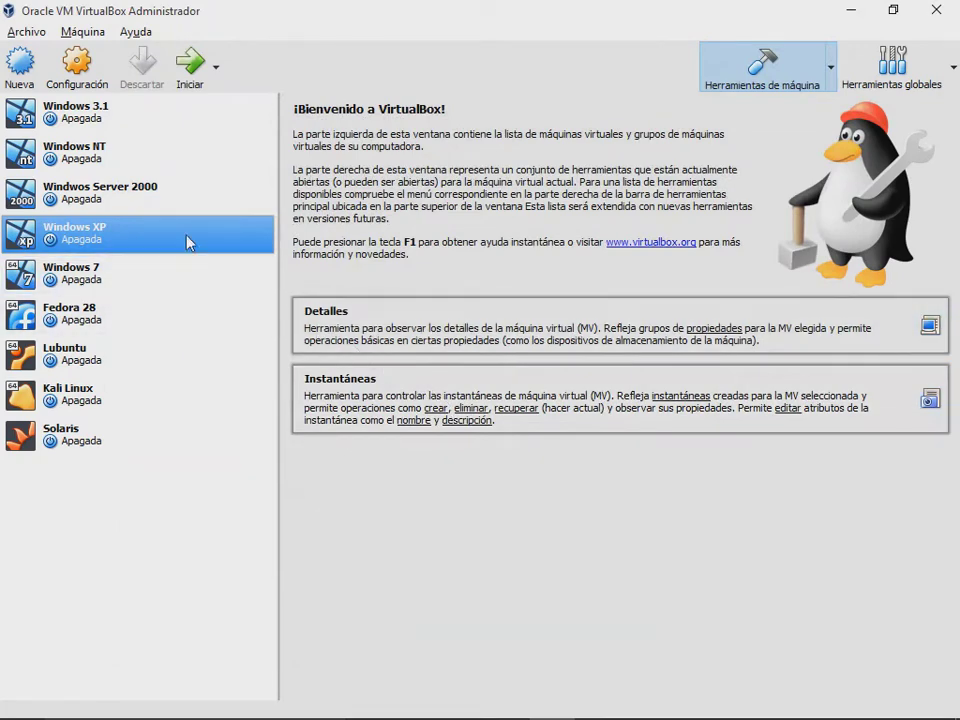
right_click(165, 238)
left_click(253, 244)
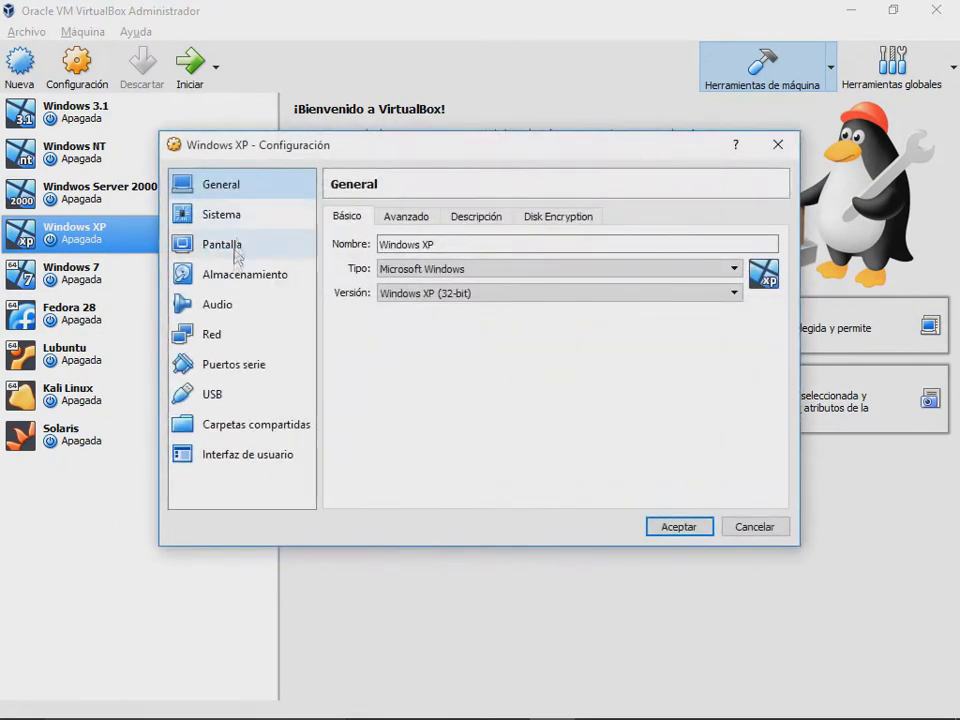
left_click(240, 218)
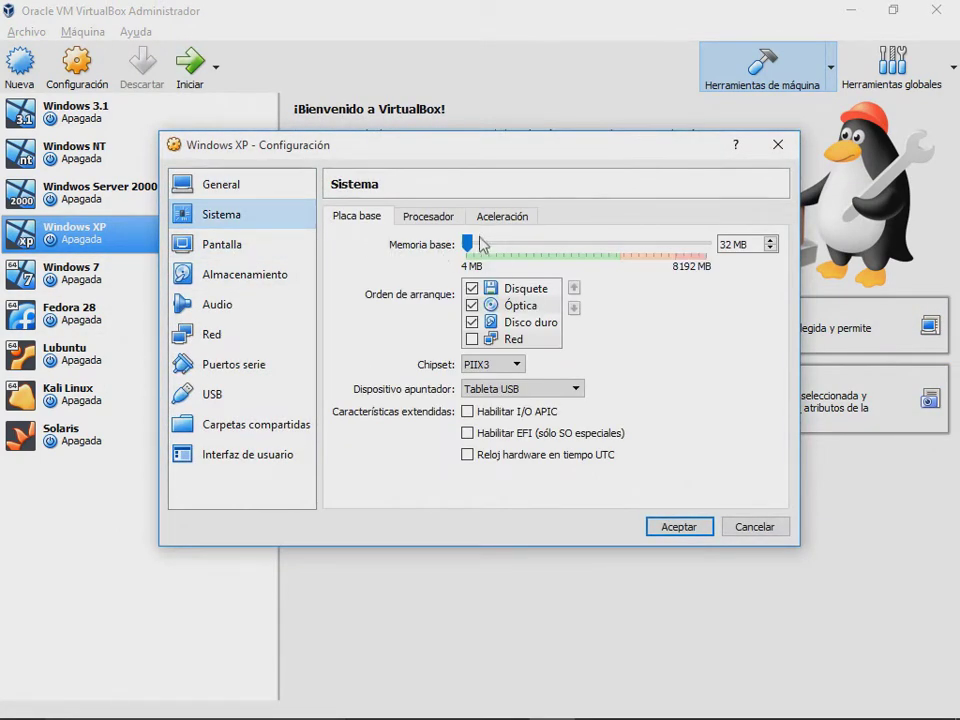
left_click_drag(472, 246, 623, 253)
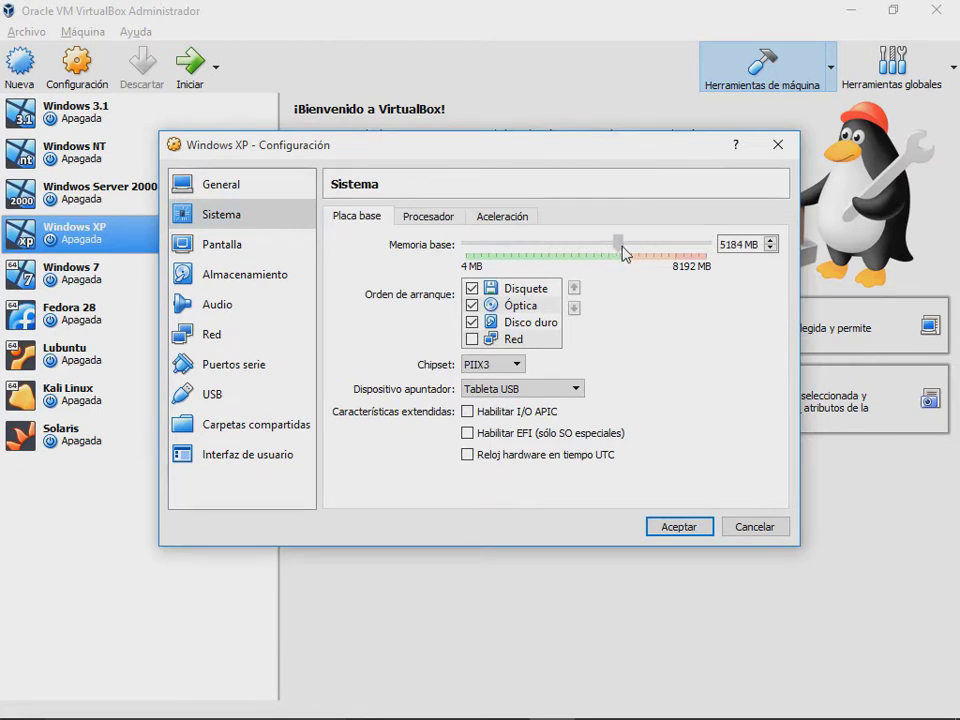
left_click(430, 216)
left_click_drag(474, 253, 565, 258)
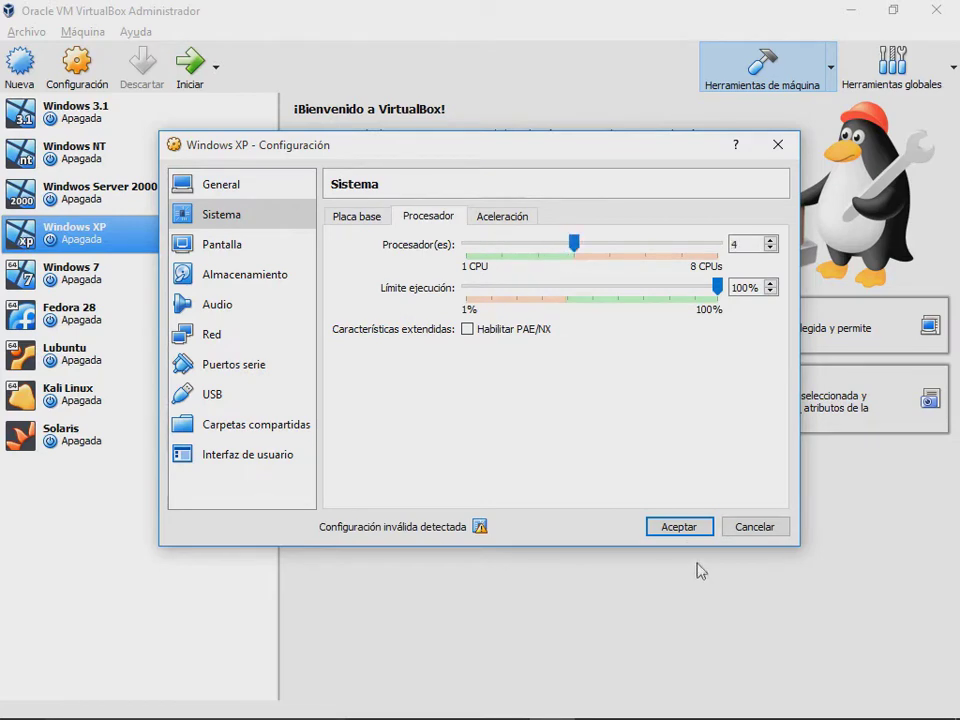
left_click(690, 528)
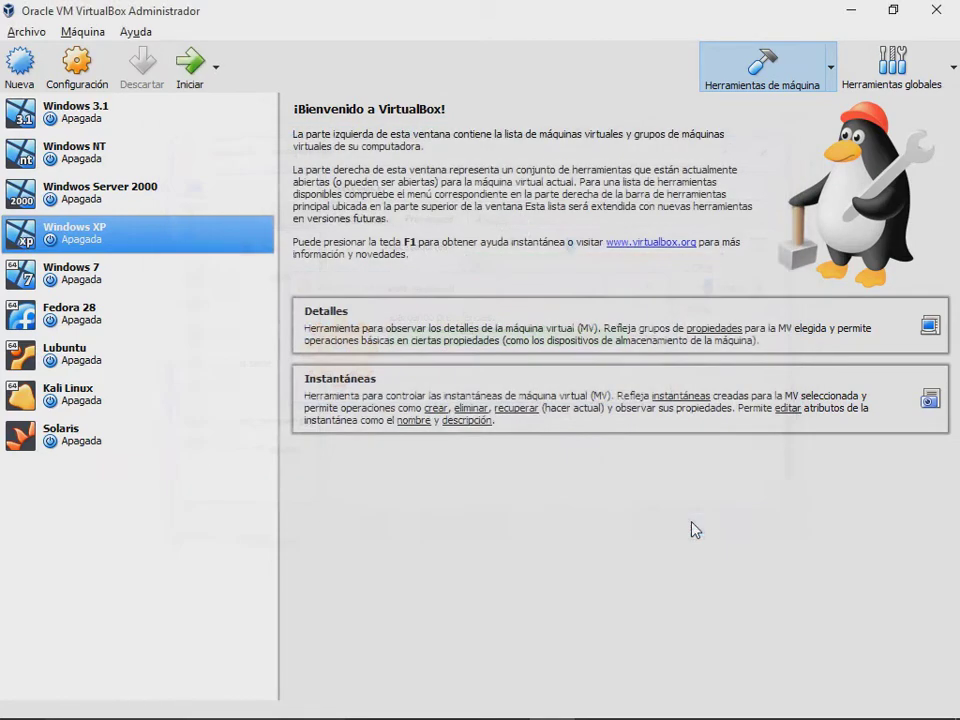
Step: Start the Windows XP machine and bring its window forward as it boots to the desktop
left_click(192, 68)
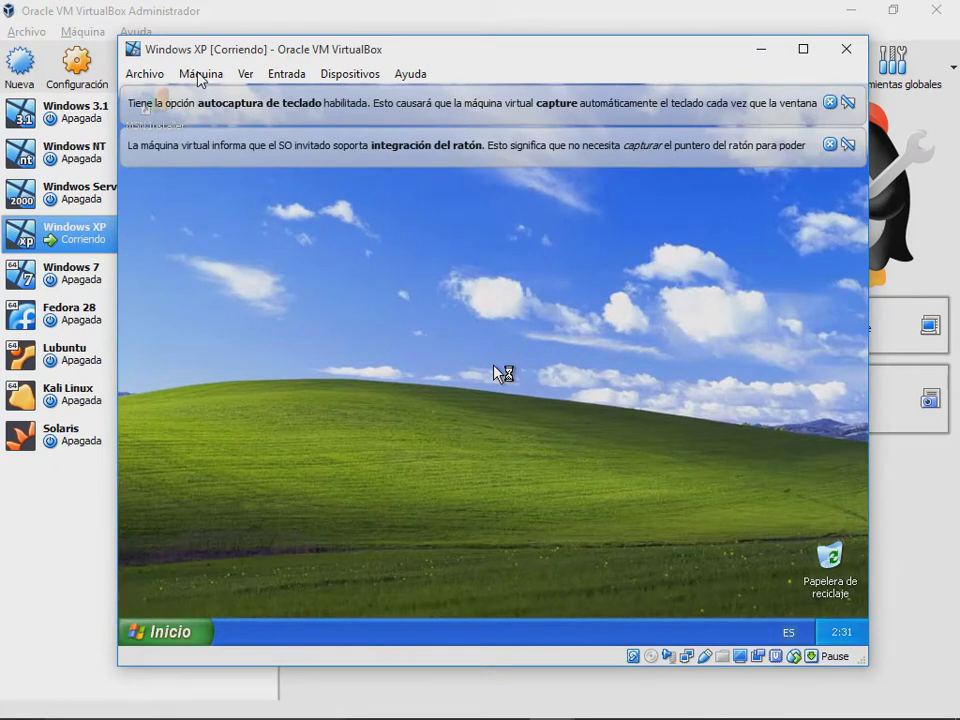
right_click(50, 102)
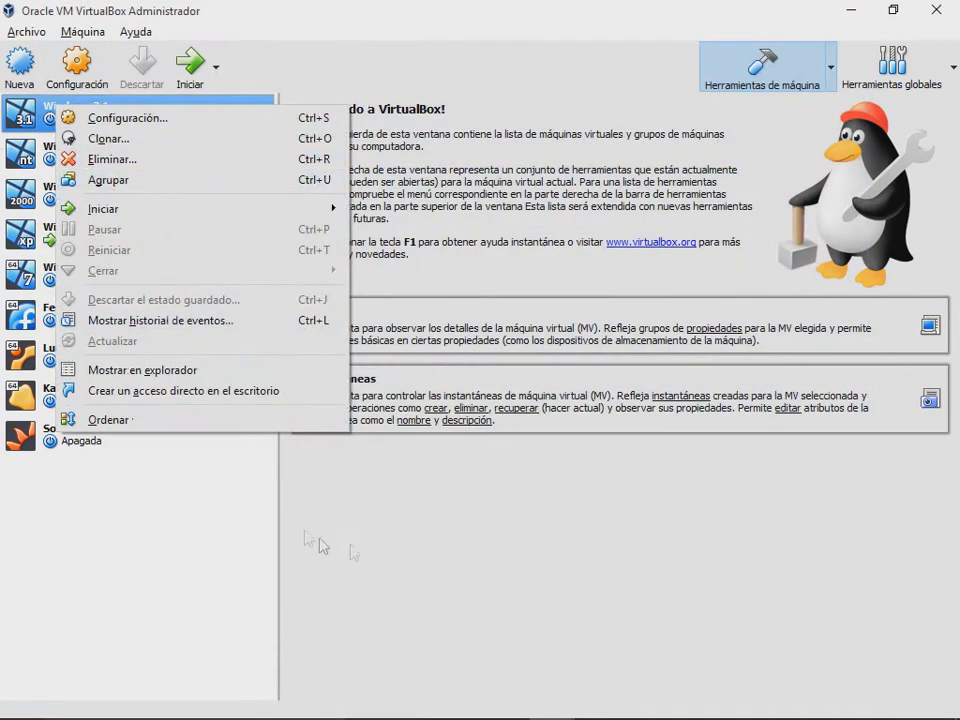
left_click(396, 425)
mouse_move(553, 699)
left_click(645, 628)
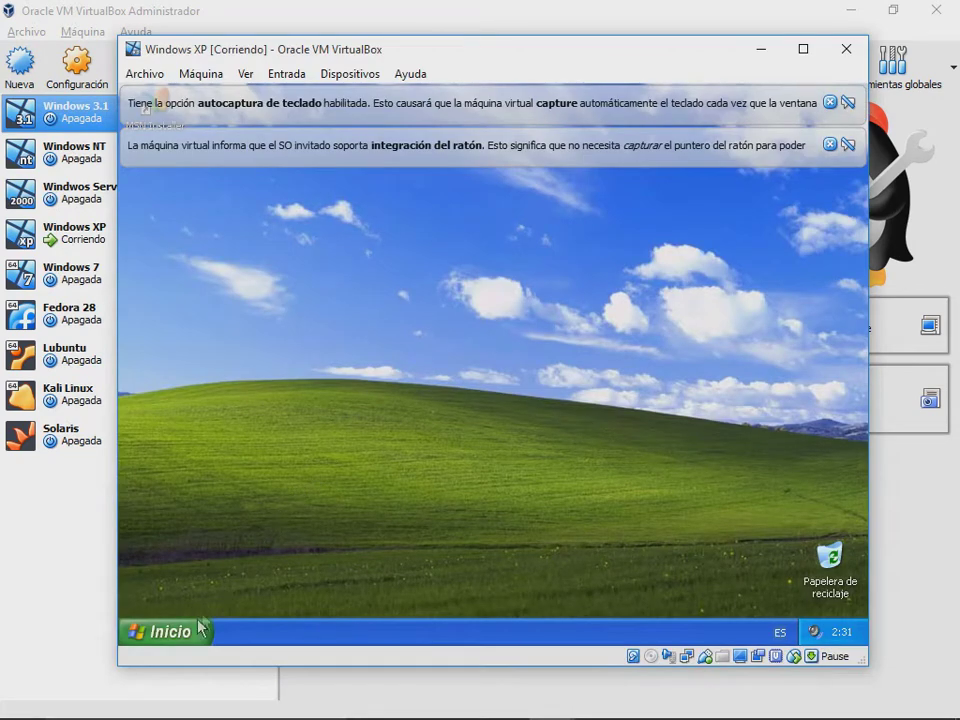
left_click(165, 632)
left_click(268, 258)
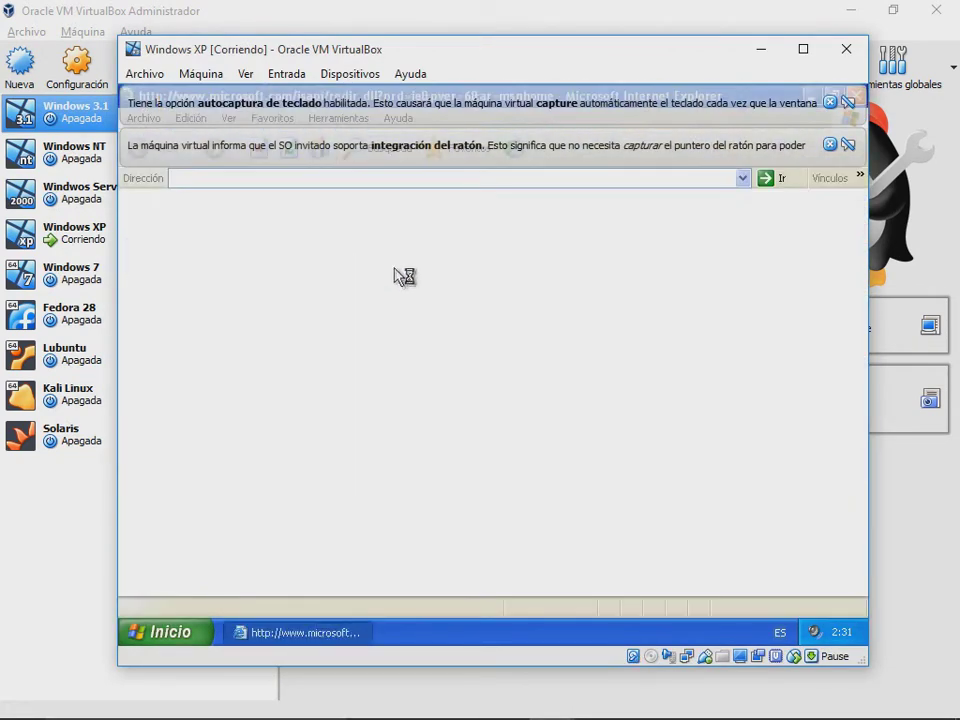
left_click(829, 144)
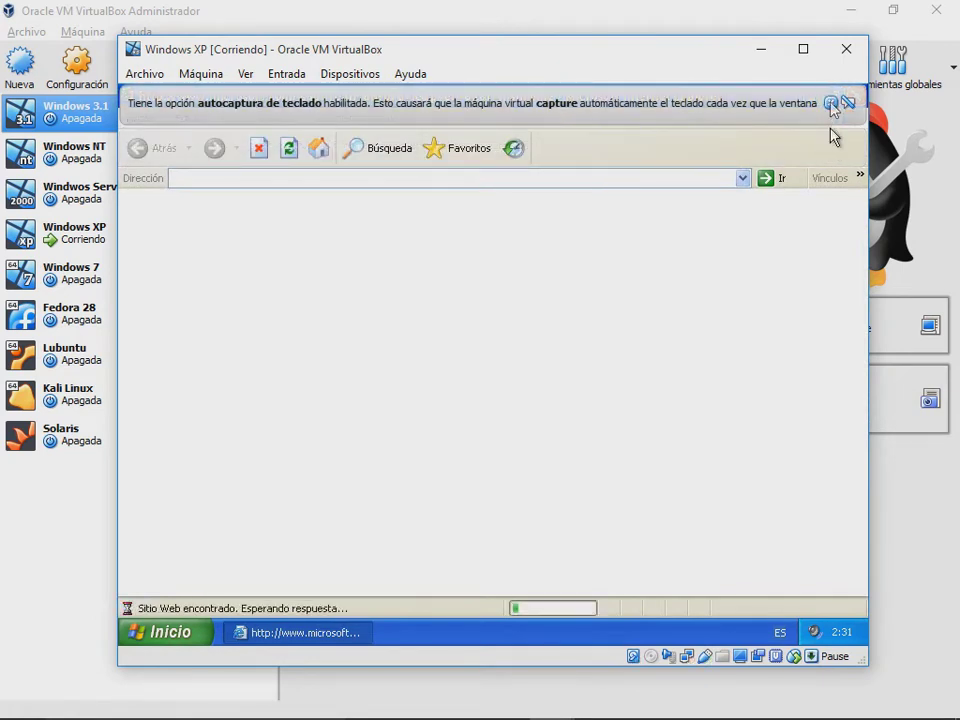
left_click(829, 102)
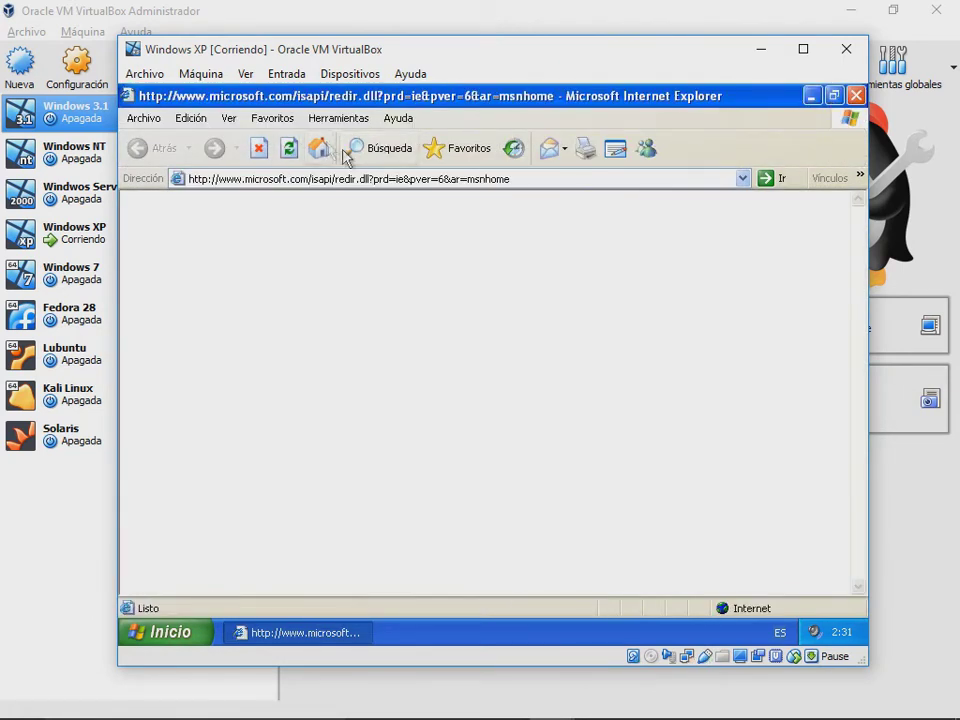
left_click(350, 182)
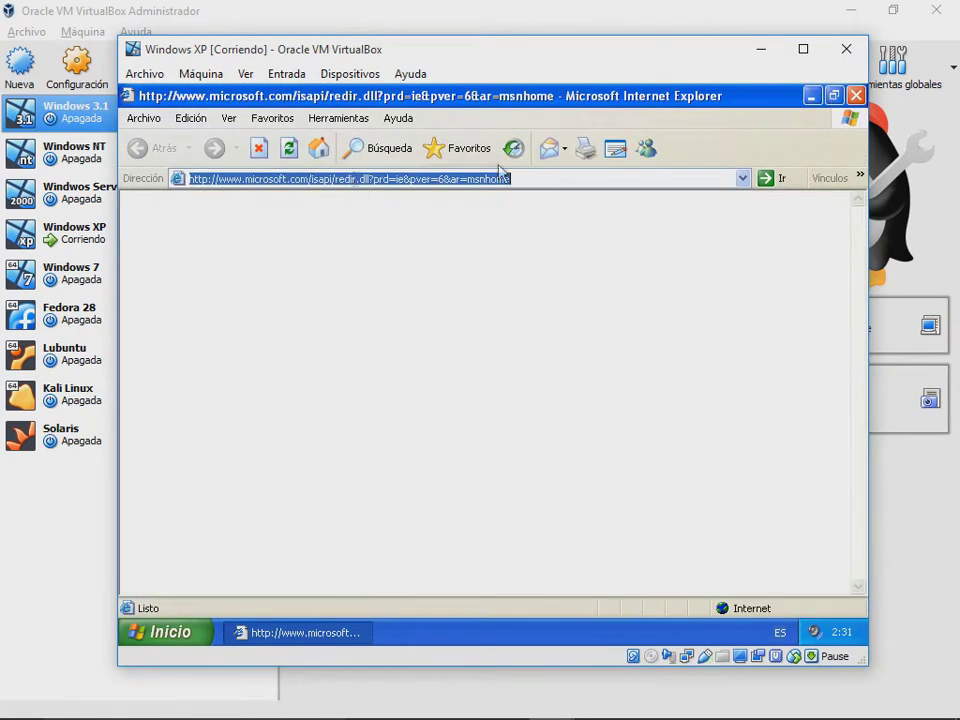
left_click(856, 100)
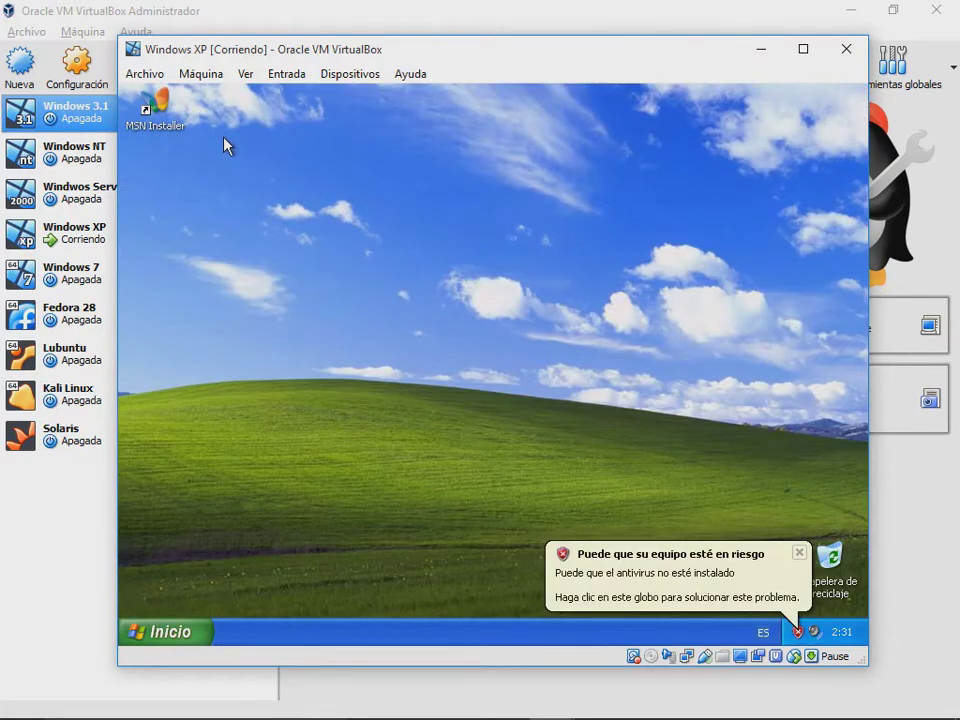
double_click(170, 125)
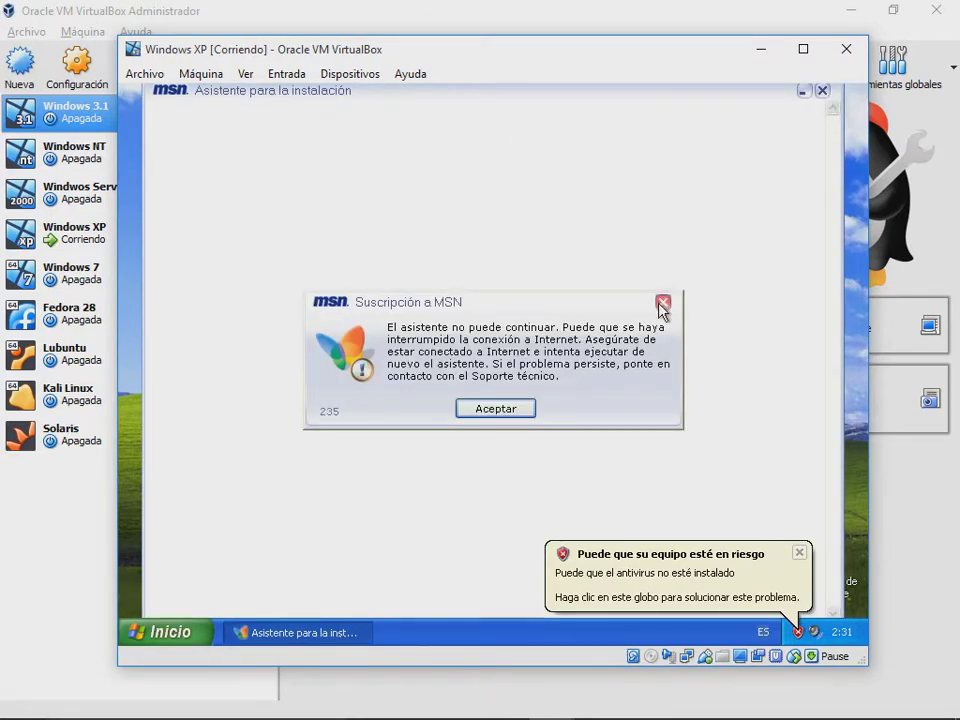
left_click(662, 302)
left_click(820, 95)
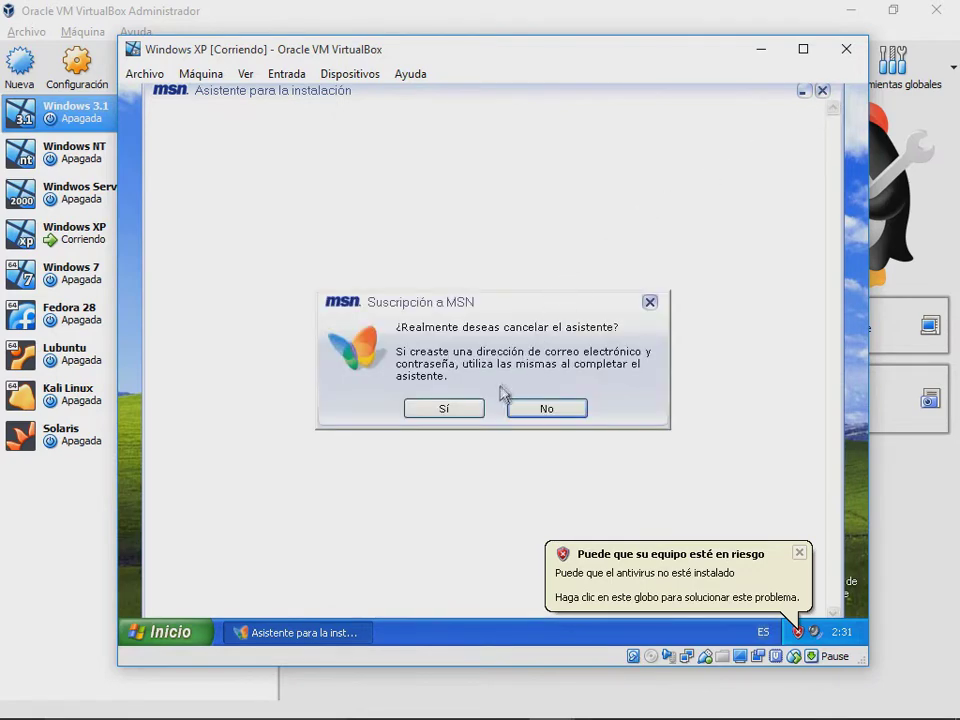
left_click(456, 410)
left_click(214, 628)
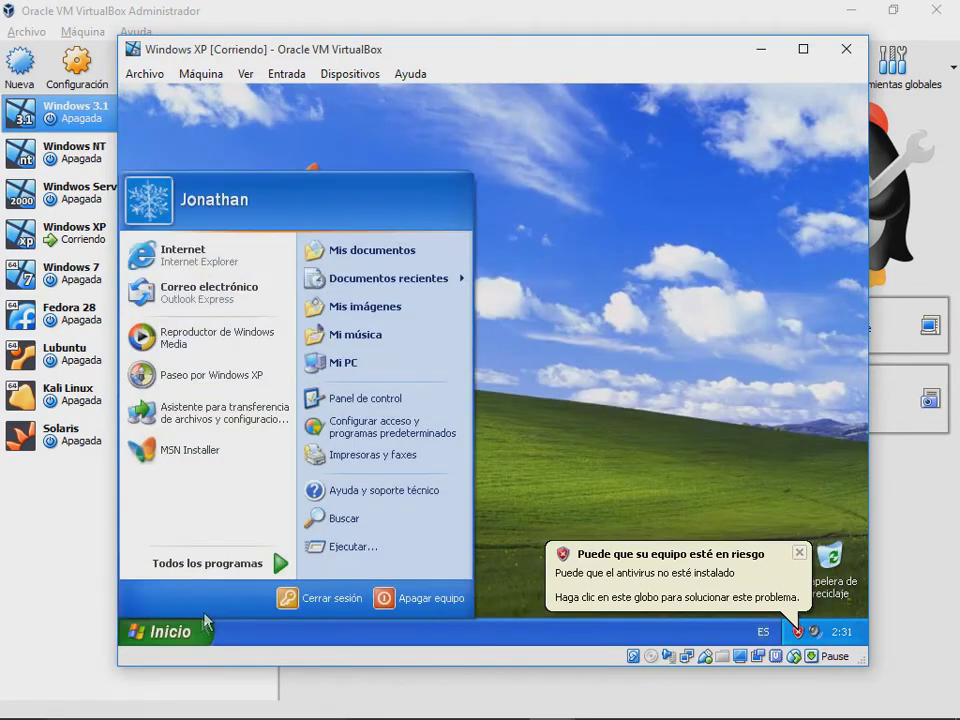
left_click(245, 262)
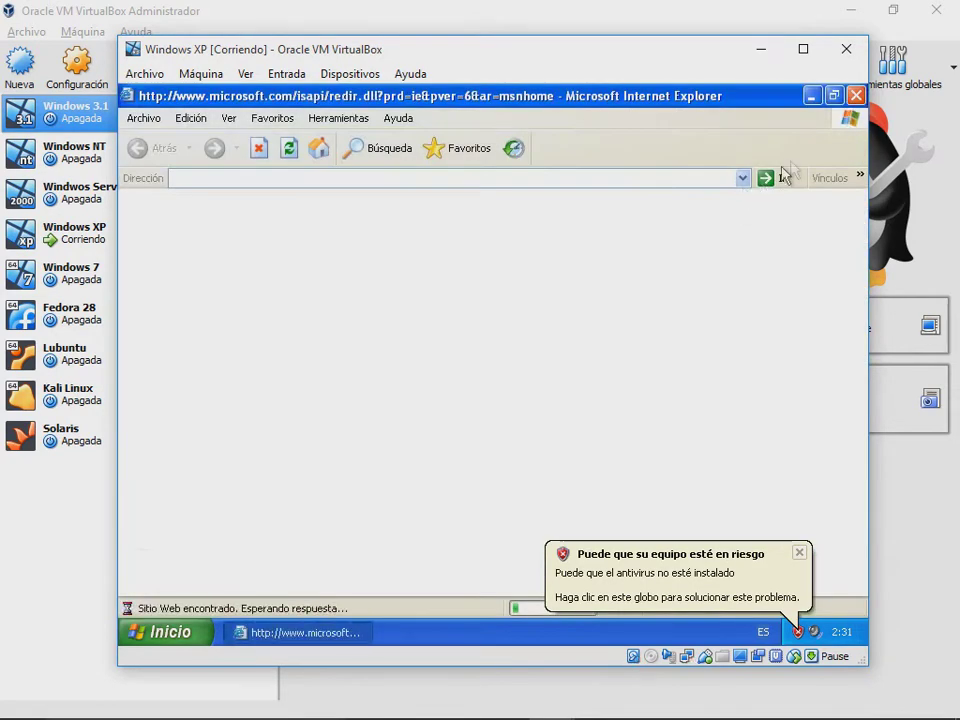
left_click(856, 95)
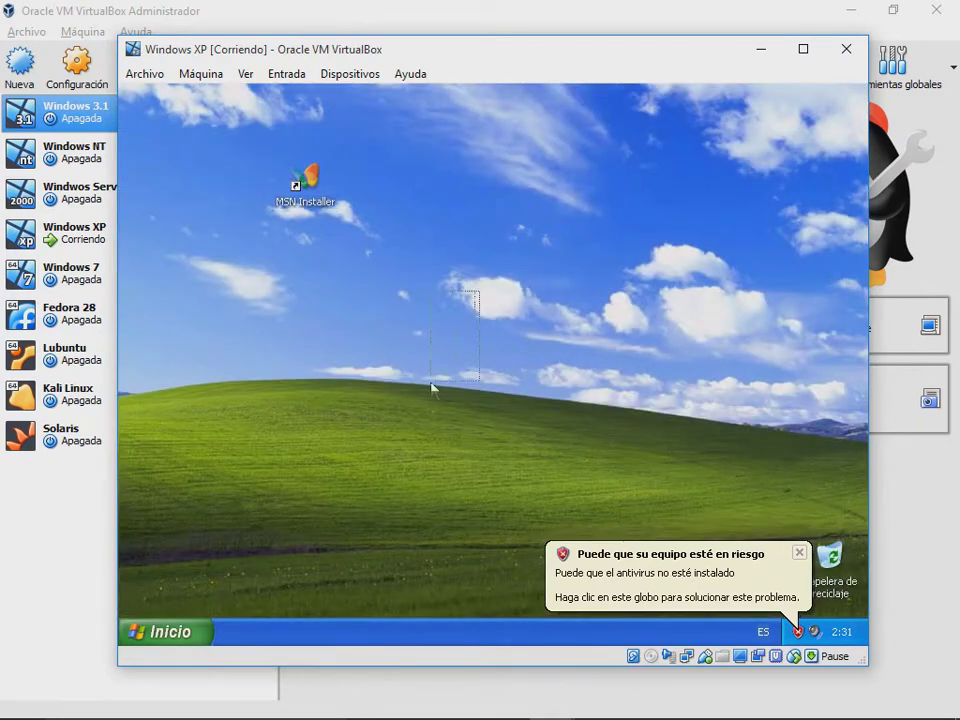
right_click(628, 251)
left_click(651, 272)
right_click(526, 277)
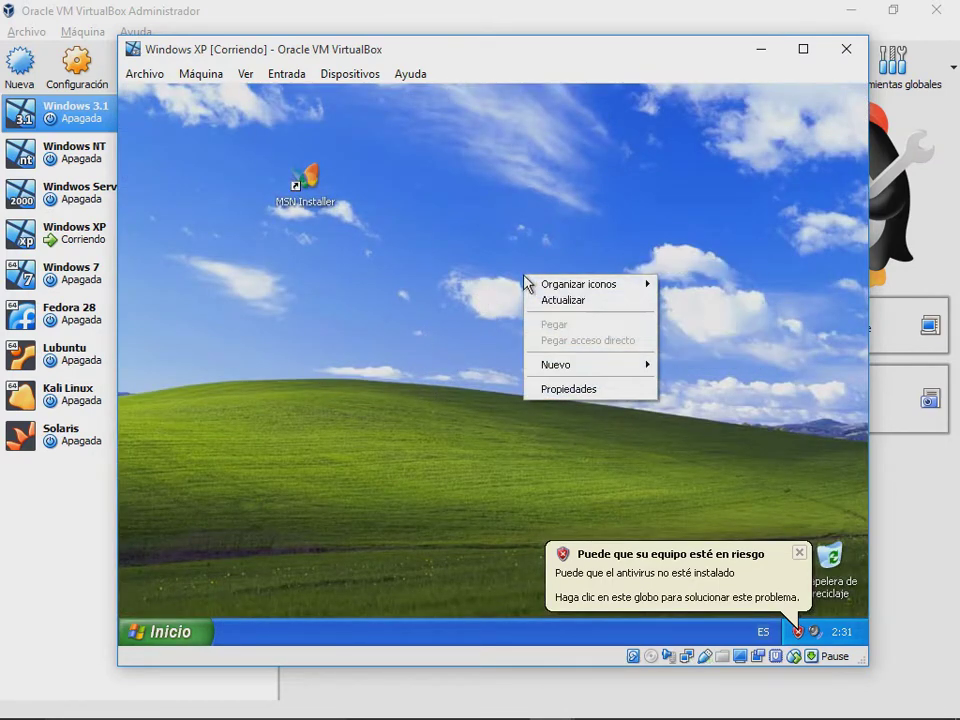
left_click(556, 301)
left_click(200, 628)
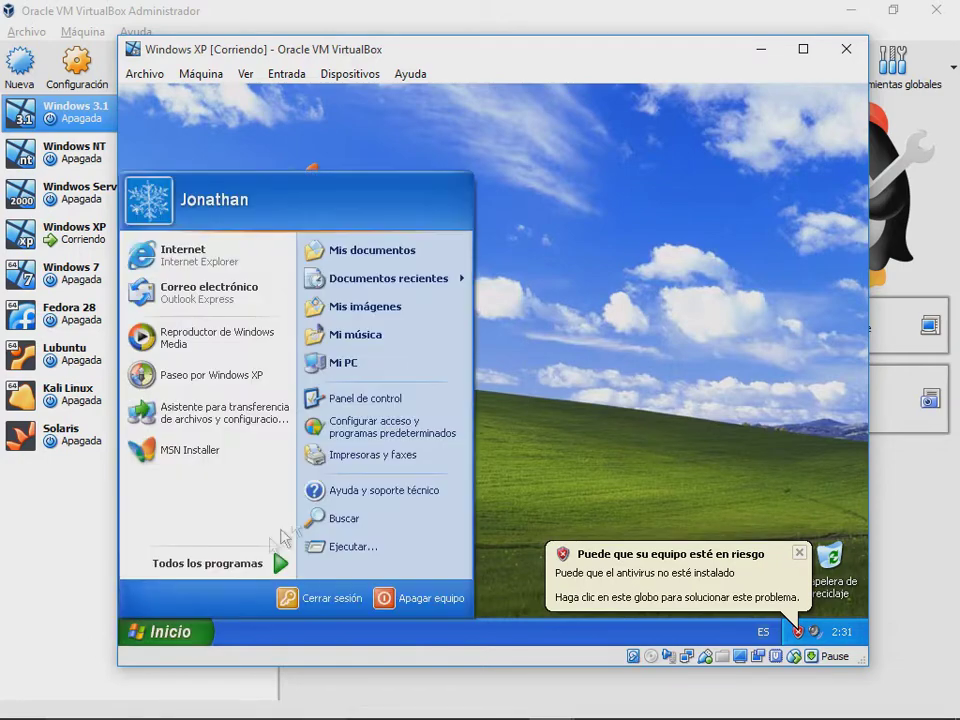
left_click(381, 398)
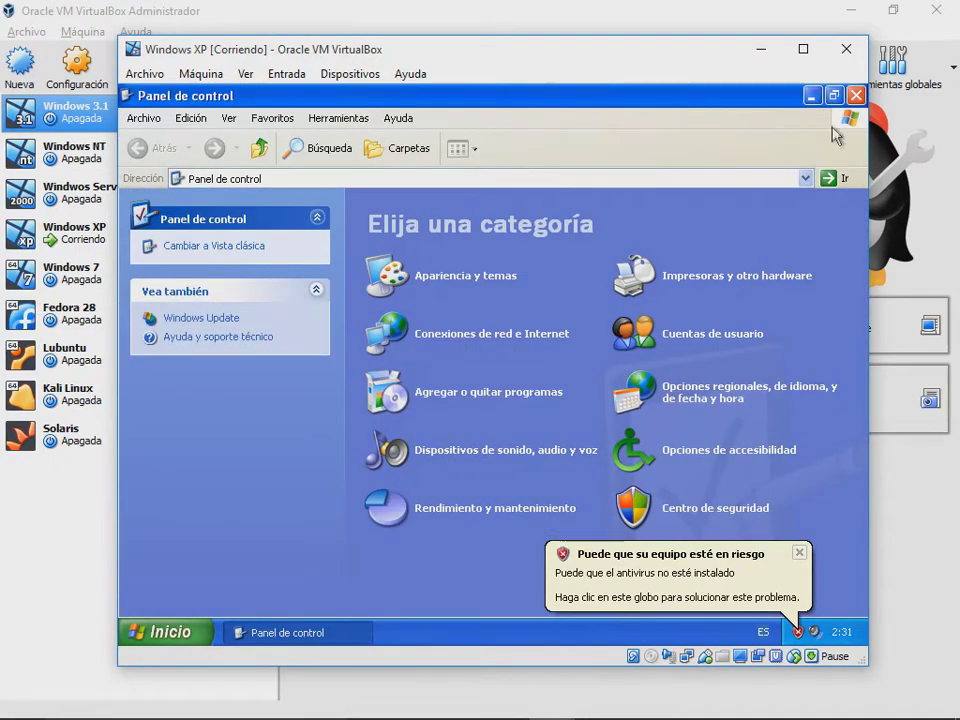
left_click(856, 95)
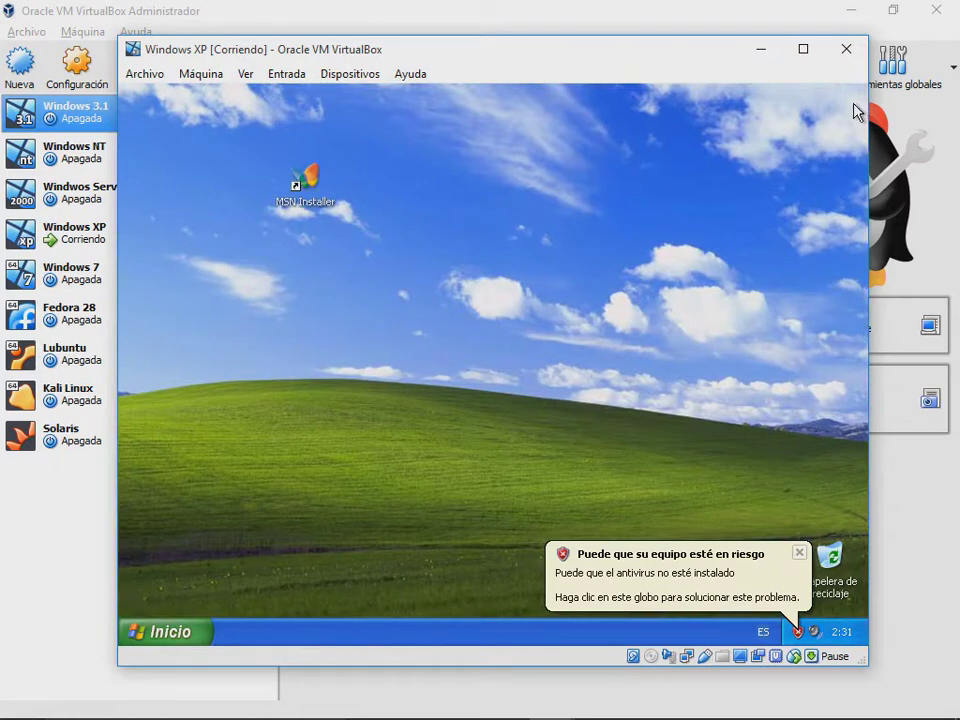
Step: Power off the Windows XP VM and select Windows 7 in the manager's list
left_click(846, 50)
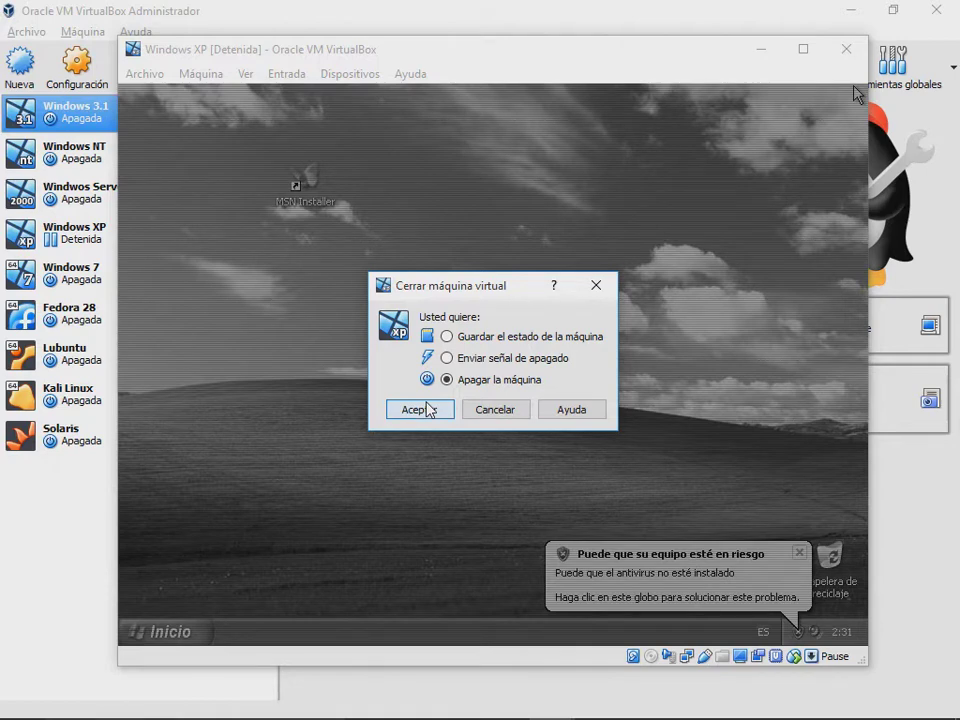
left_click(419, 410)
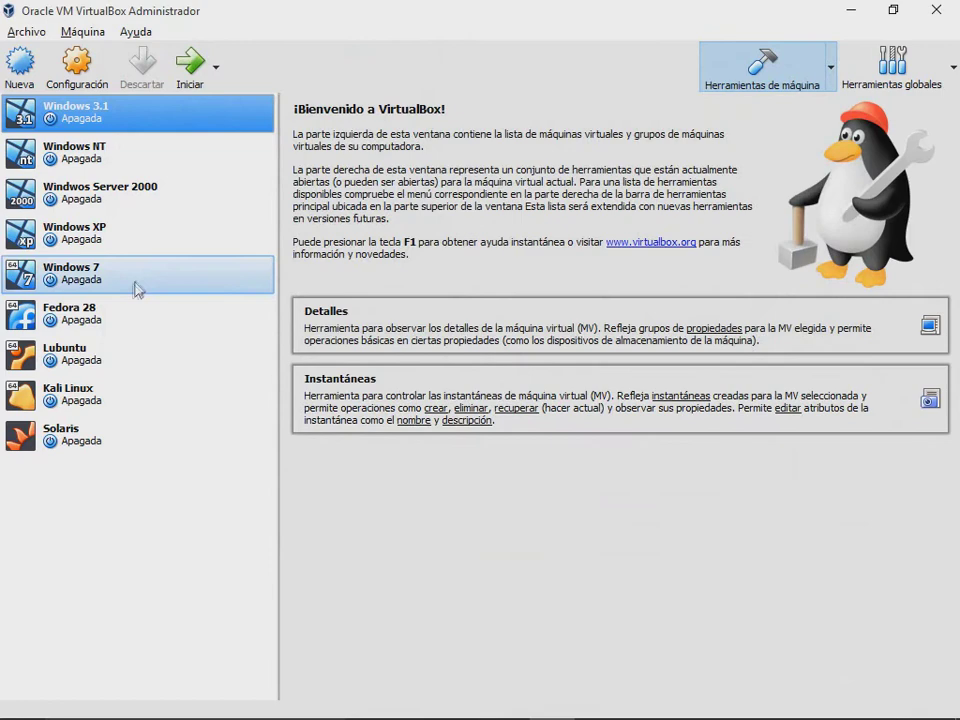
left_click(134, 291)
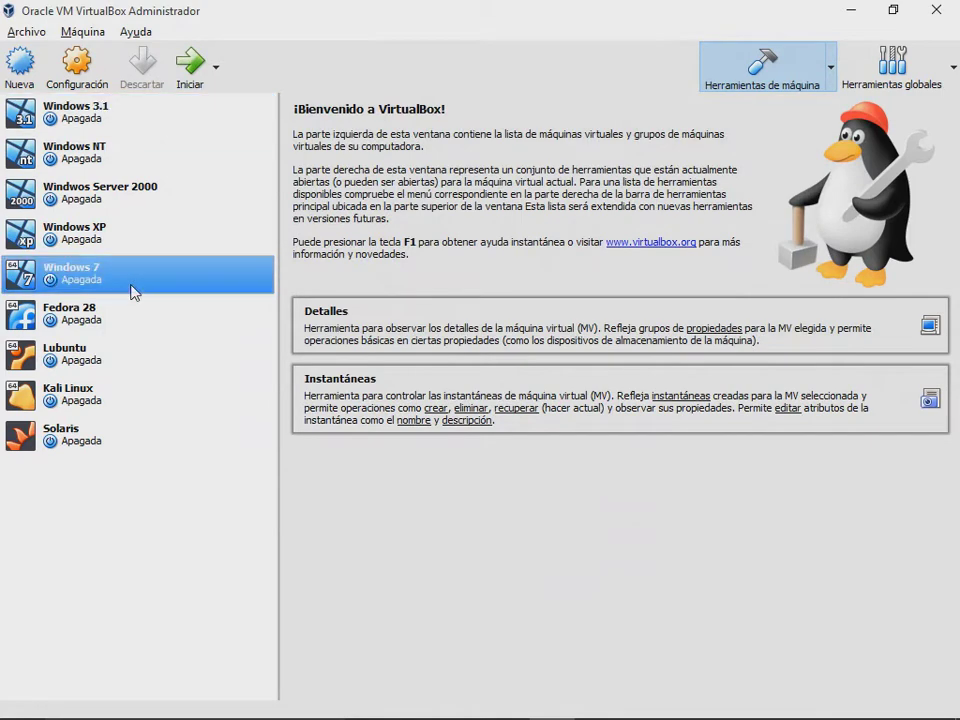
Step: Open the Windows 7 machine's Configuración and set Procesador to 2 CPUs
right_click(134, 287)
left_click(189, 294)
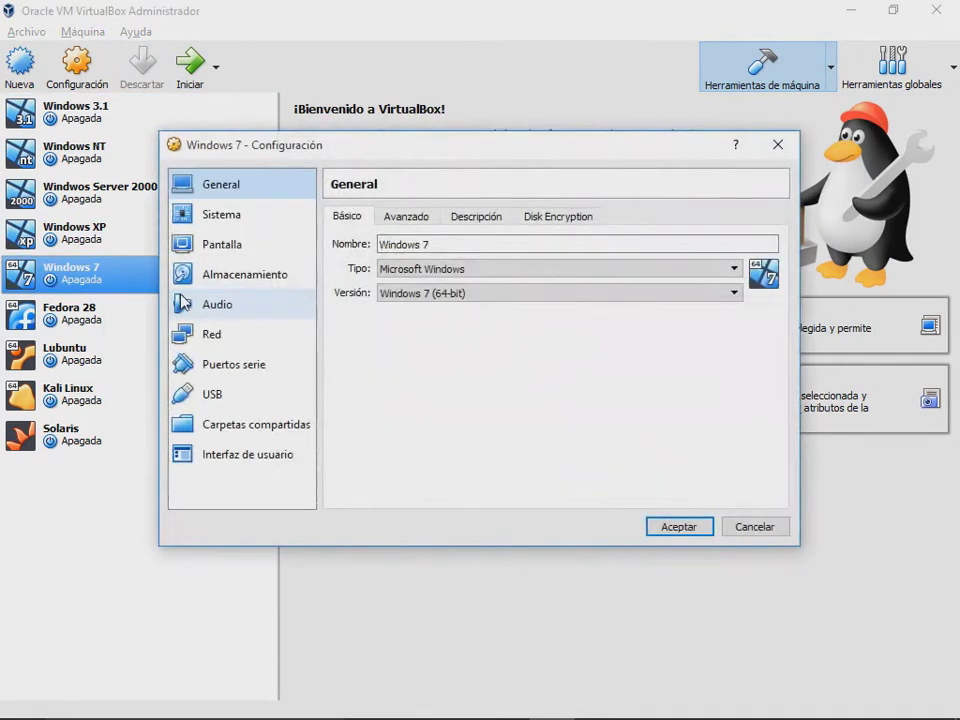
left_click_drag(292, 155, 325, 129)
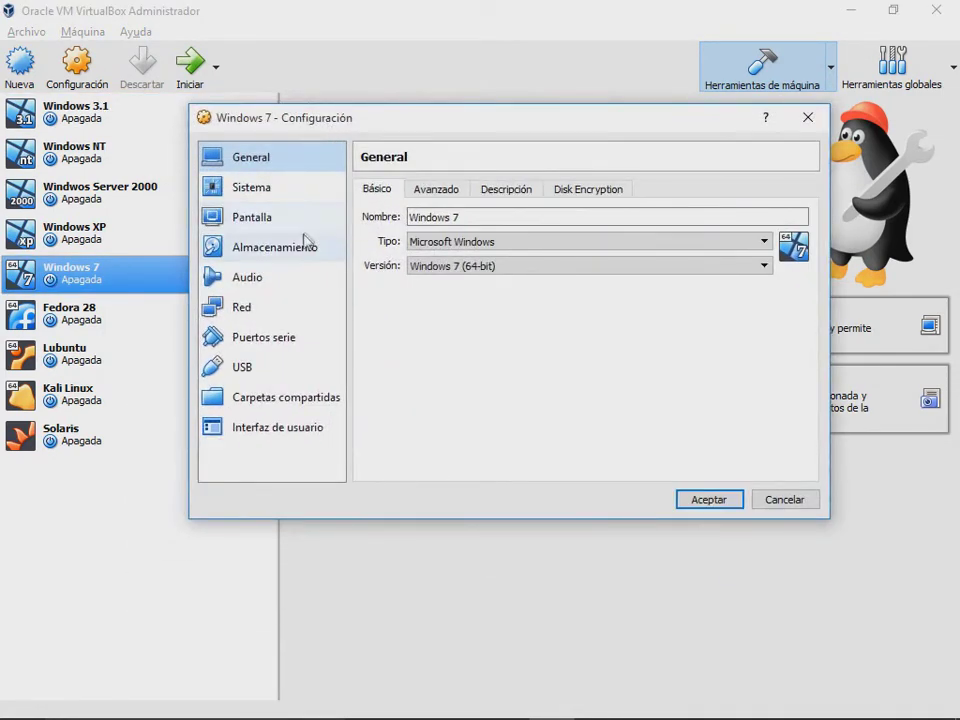
left_click(292, 190)
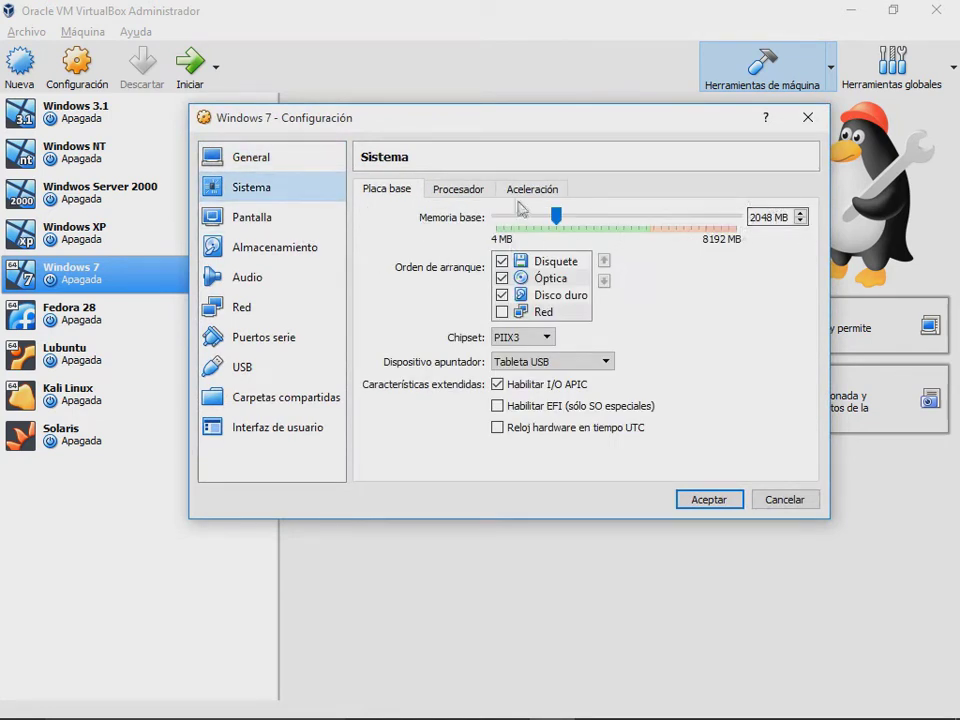
left_click(482, 192)
left_click_drag(497, 218, 531, 221)
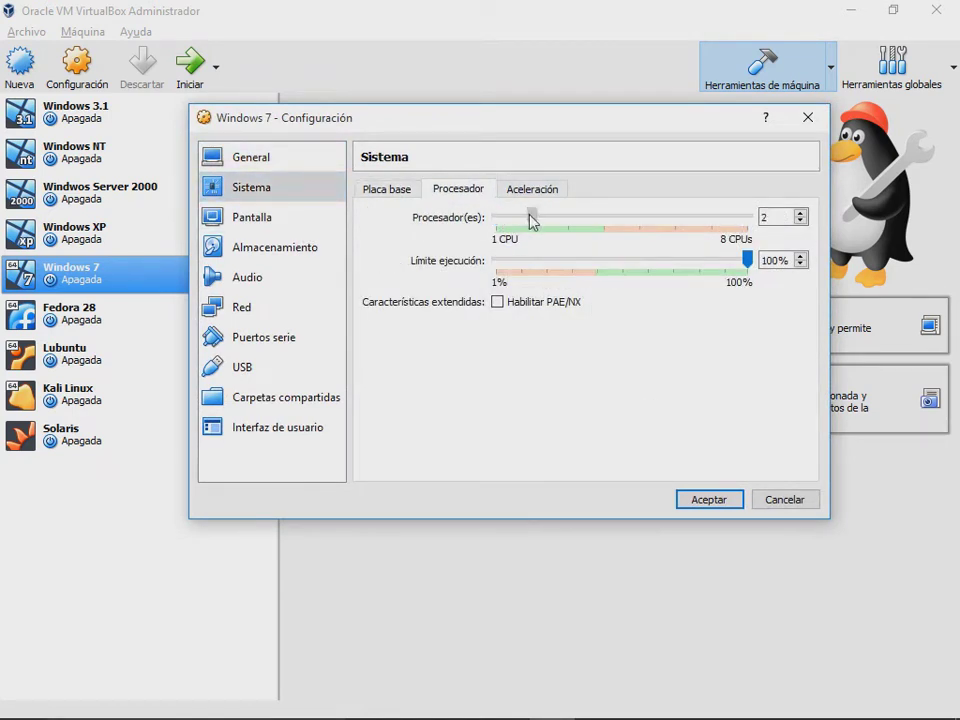
Step: Review the Acceleration and Motherboard pages, then accept the settings with 2 processors
left_click(510, 190)
left_click(440, 190)
left_click(386, 189)
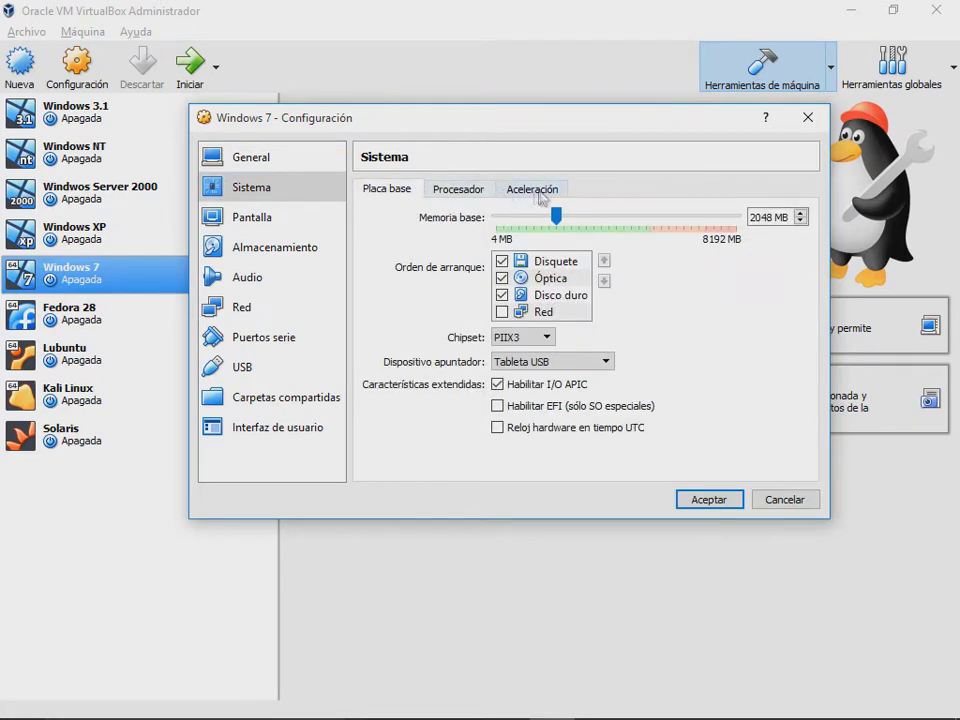
left_click(531, 189)
left_click(465, 192)
left_click(422, 195)
left_click(701, 504)
left_click(770, 702)
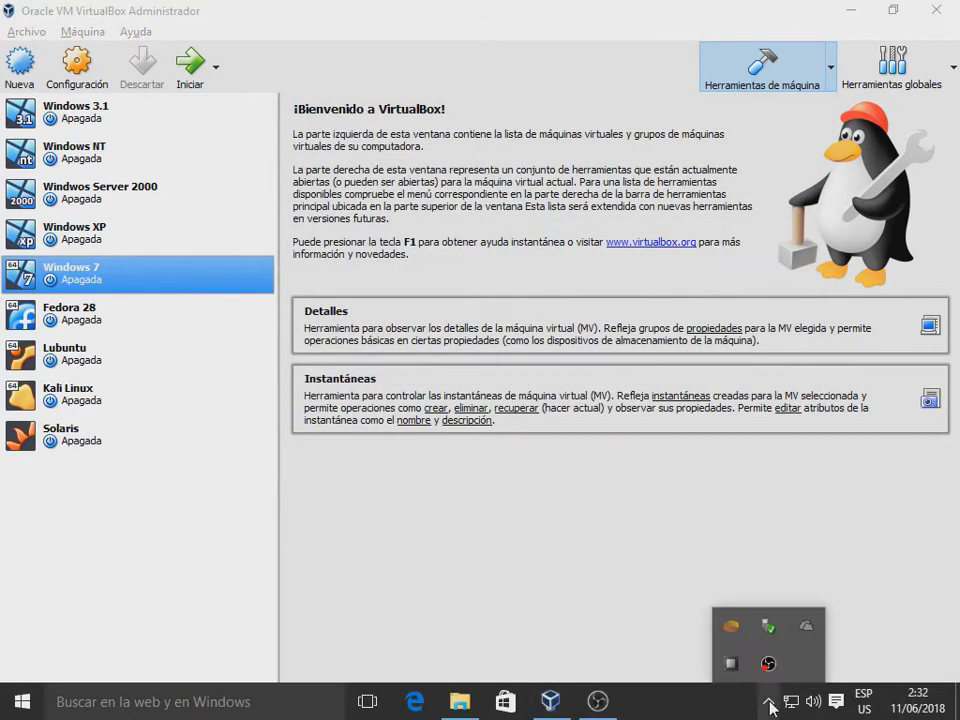
Step: Check host CPU temperatures around 42 °C in Open Hardware Monitor, then start the Windows 7 VM
double_click(731, 663)
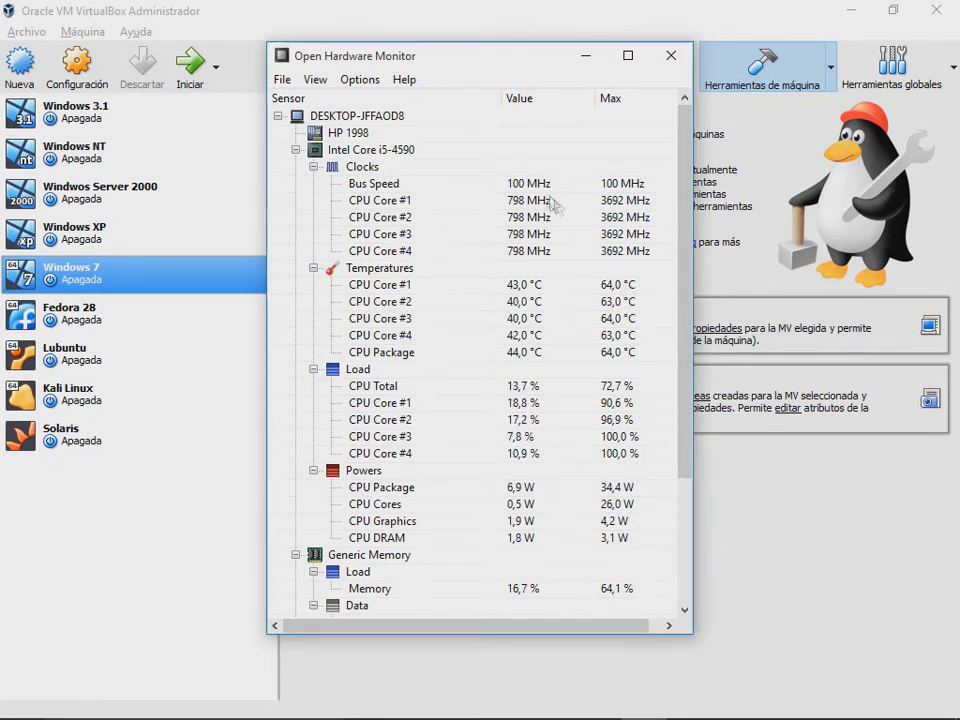
left_click(415, 22)
left_click(192, 68)
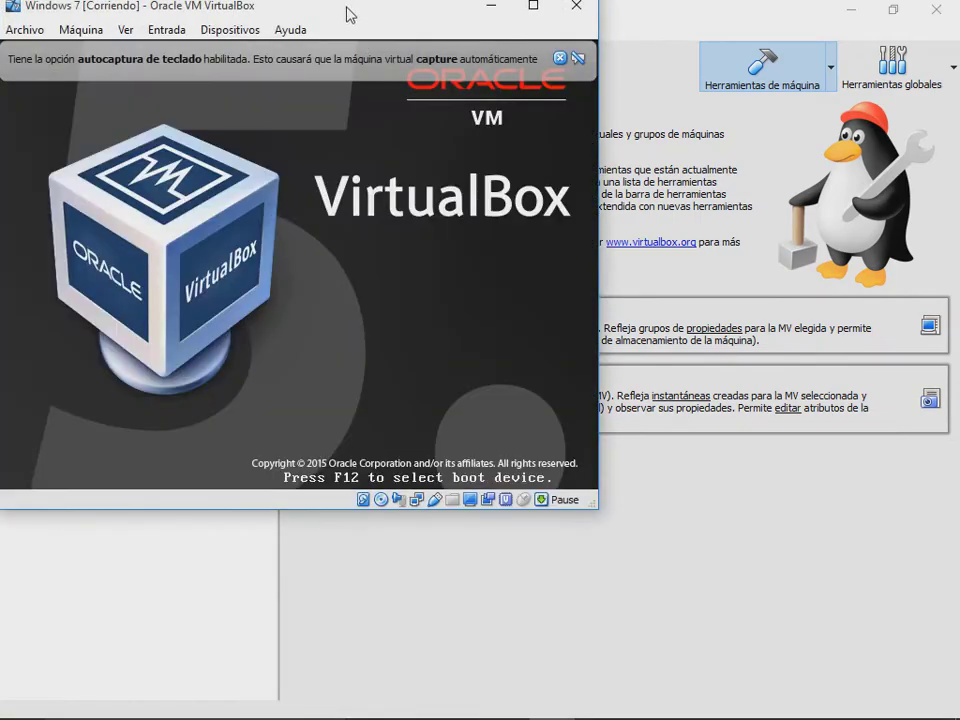
Step: Mount the W7U32.iso disc image, dismiss the keyboard notice, and start Windows normally
left_click_drag(349, 15, 548, 116)
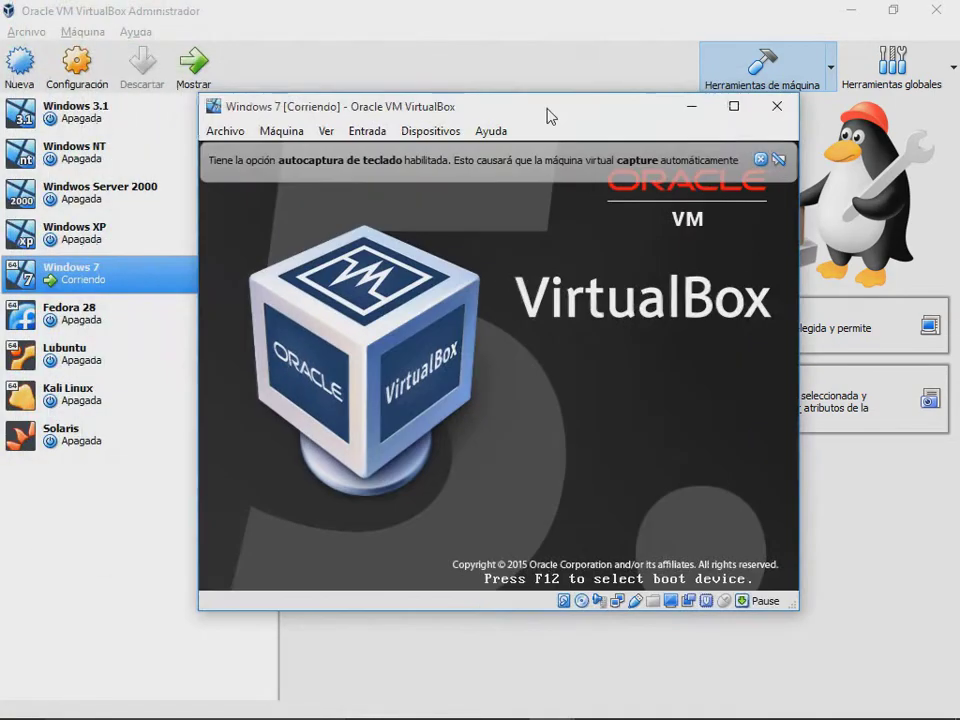
left_click(430, 131)
mouse_move(474, 163)
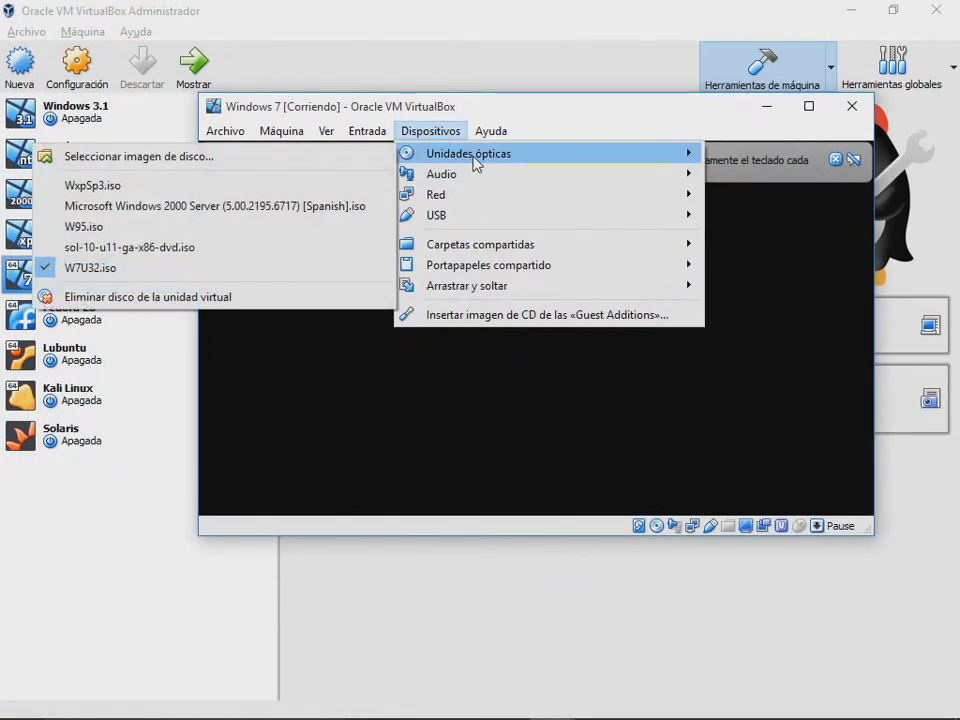
left_click(208, 269)
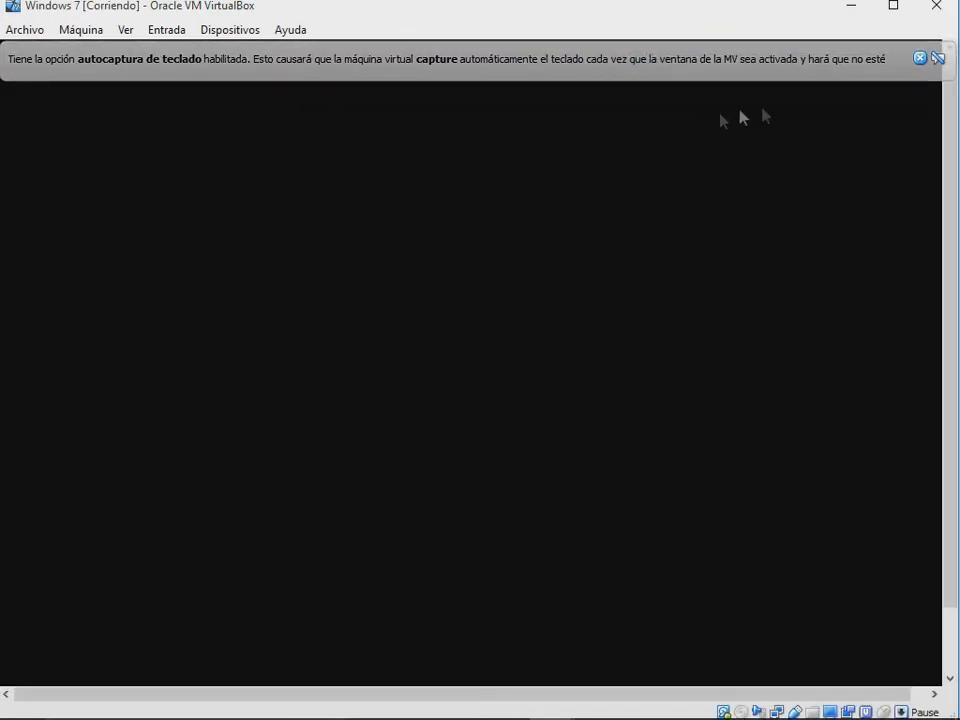
left_click(919, 58)
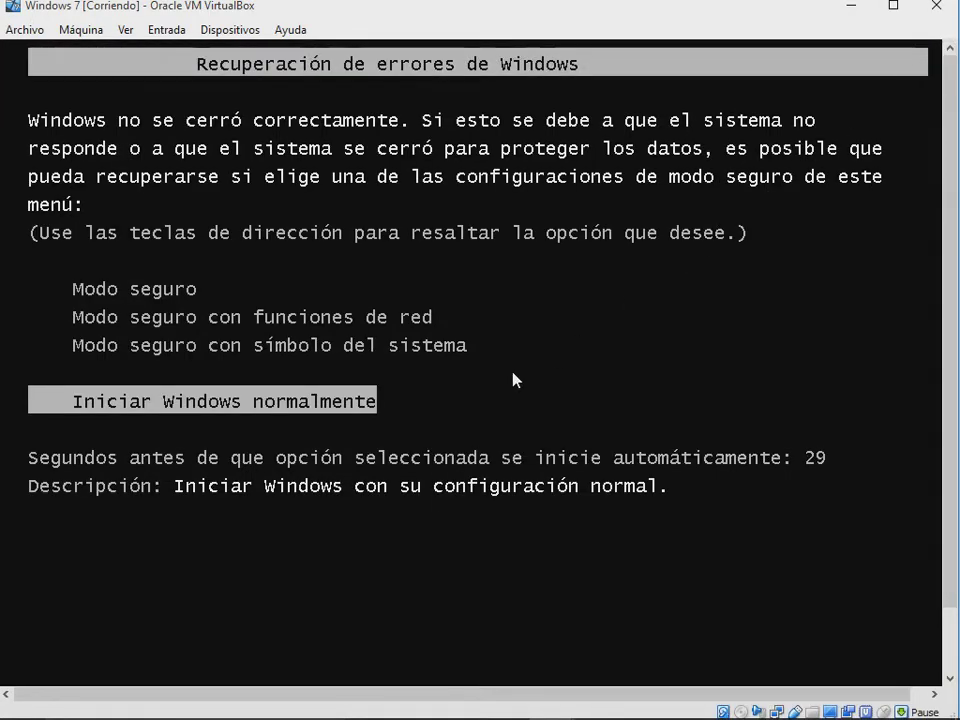
key("Return")
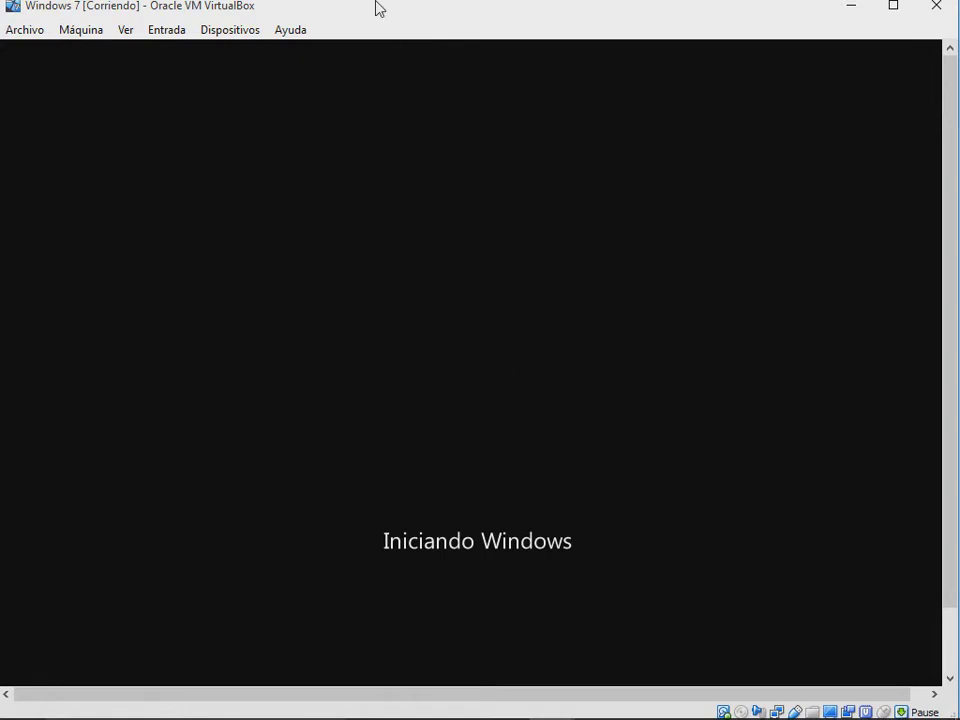
Step: Maximize and restore the VM window, close the mouse-integration notice, and move the window right
double_click(379, 8)
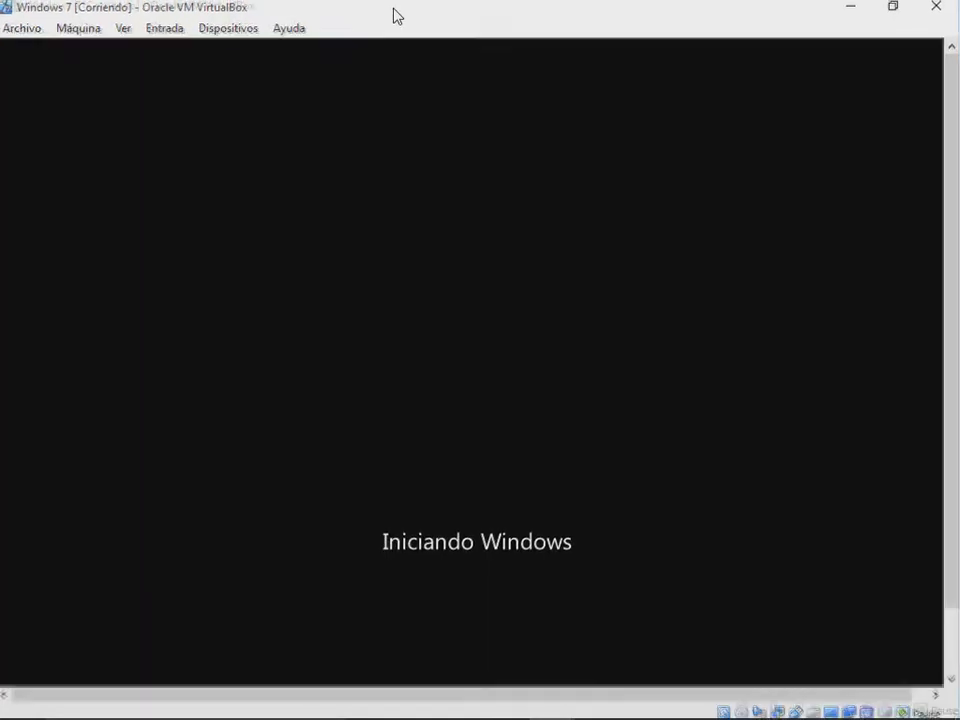
double_click(430, 18)
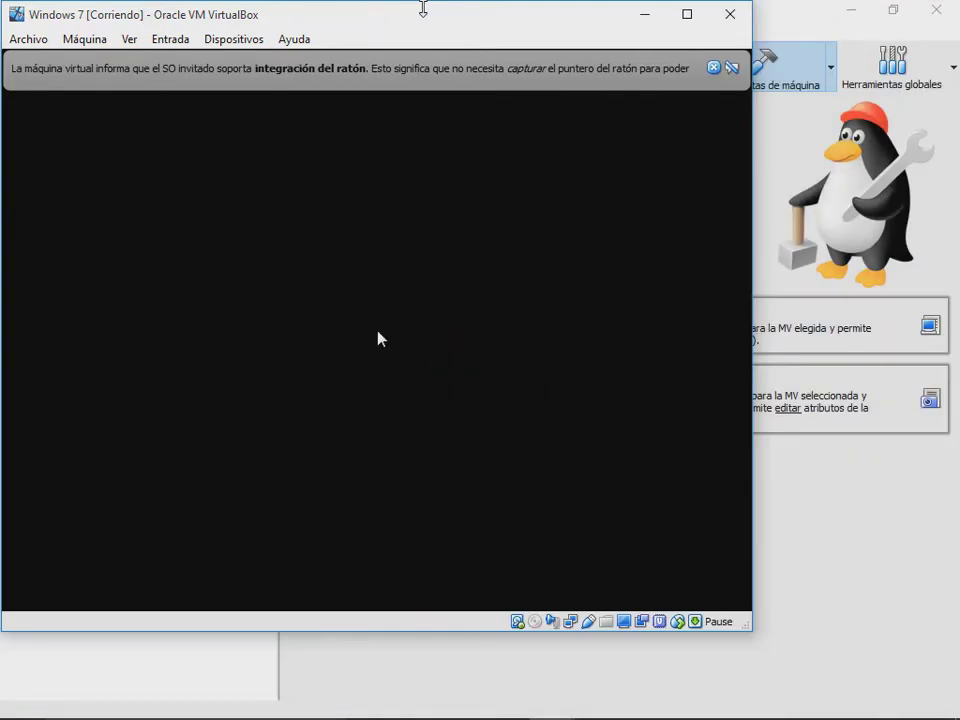
left_click(713, 68)
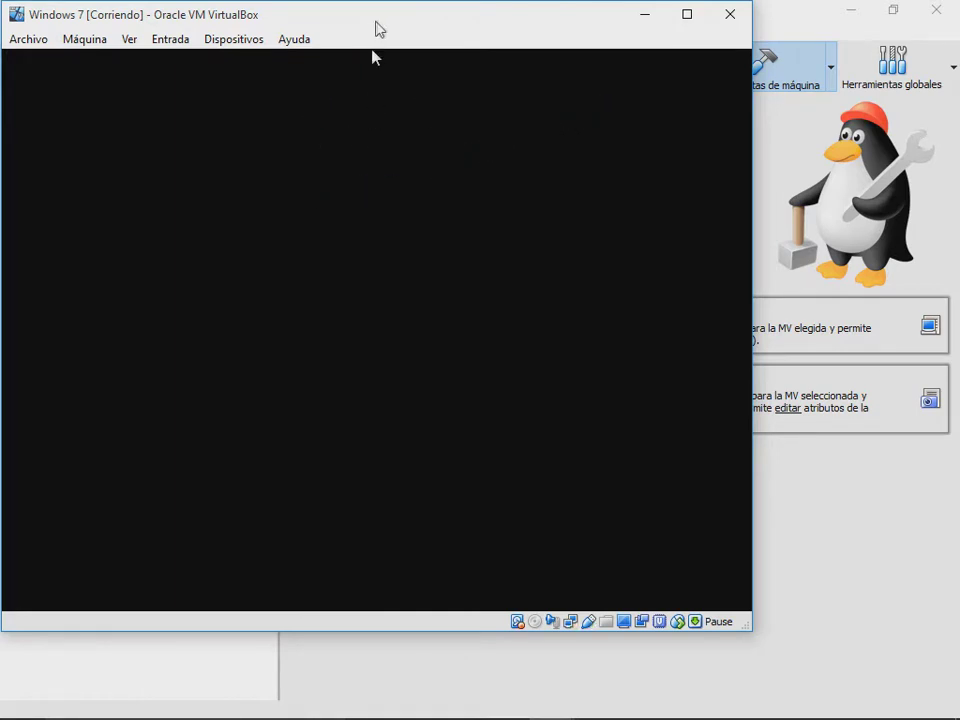
left_click_drag(377, 28, 419, 32)
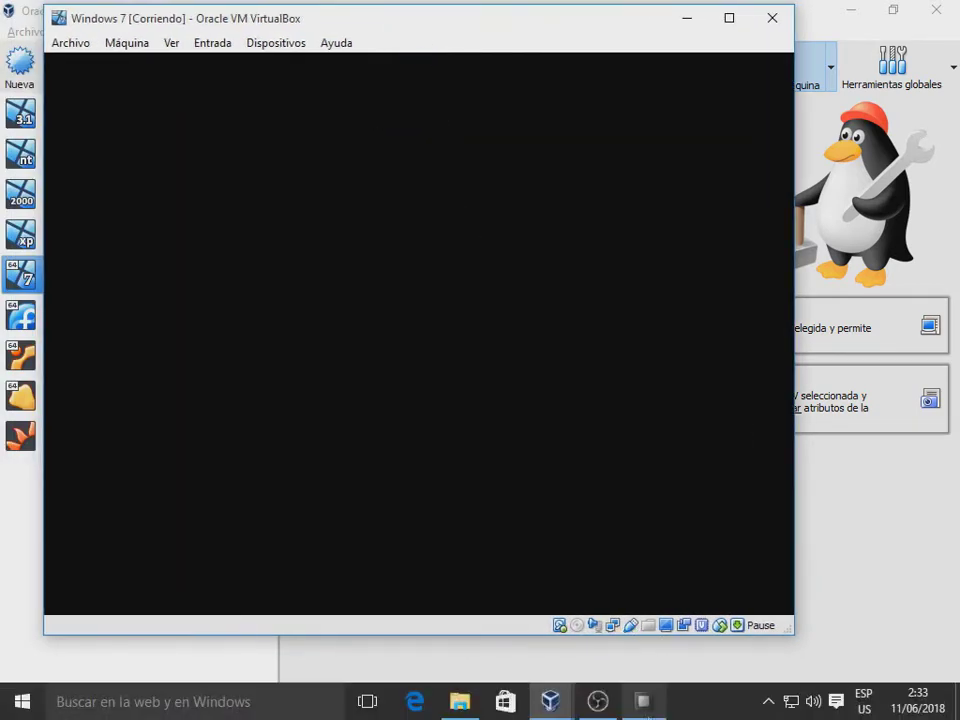
Step: Log in to Windows 7 with the account password and bring Open Hardware Monitor back in front
left_click(641, 701)
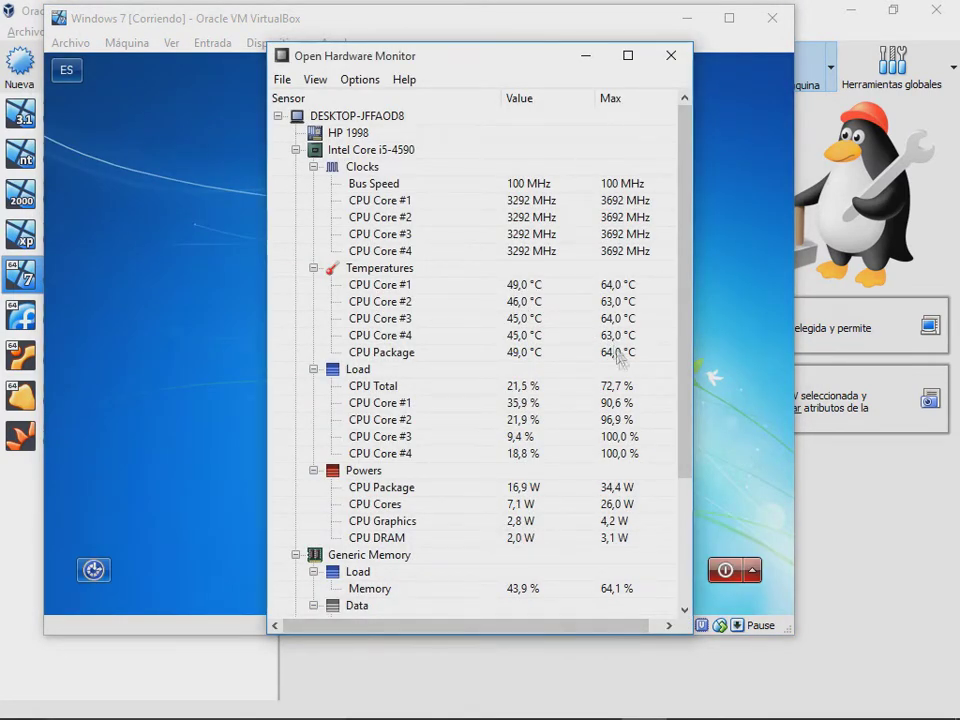
left_click(731, 456)
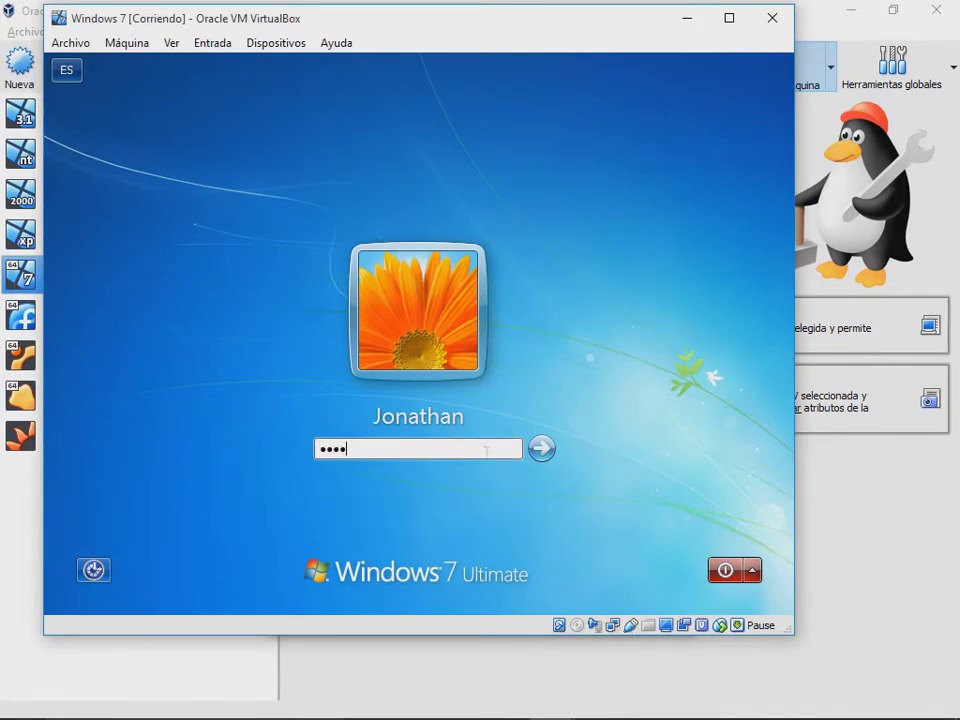
key("Return")
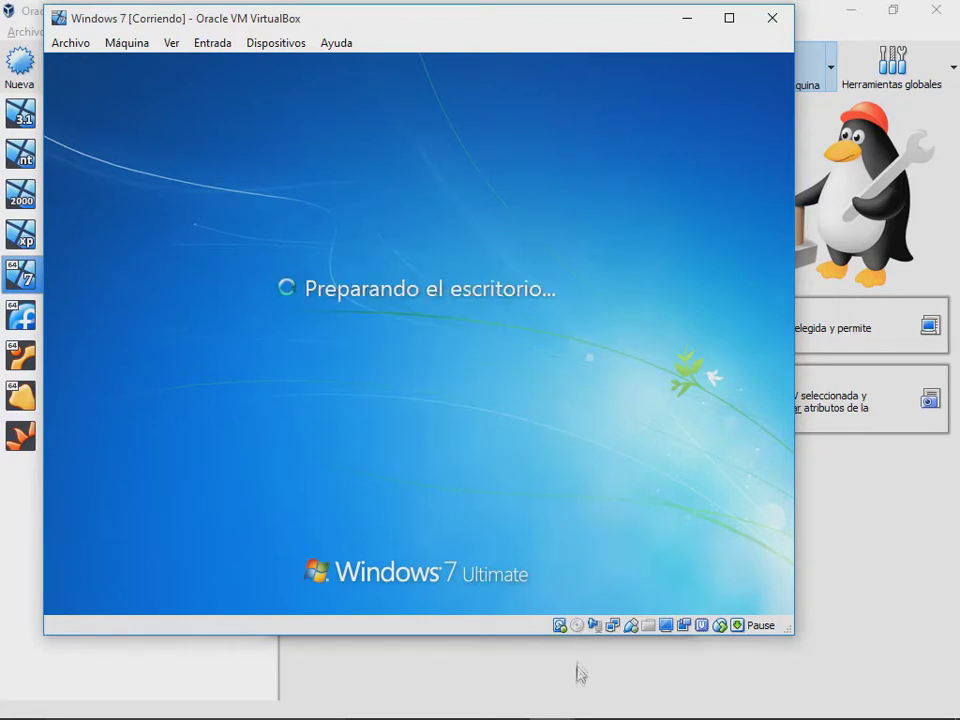
left_click(636, 712)
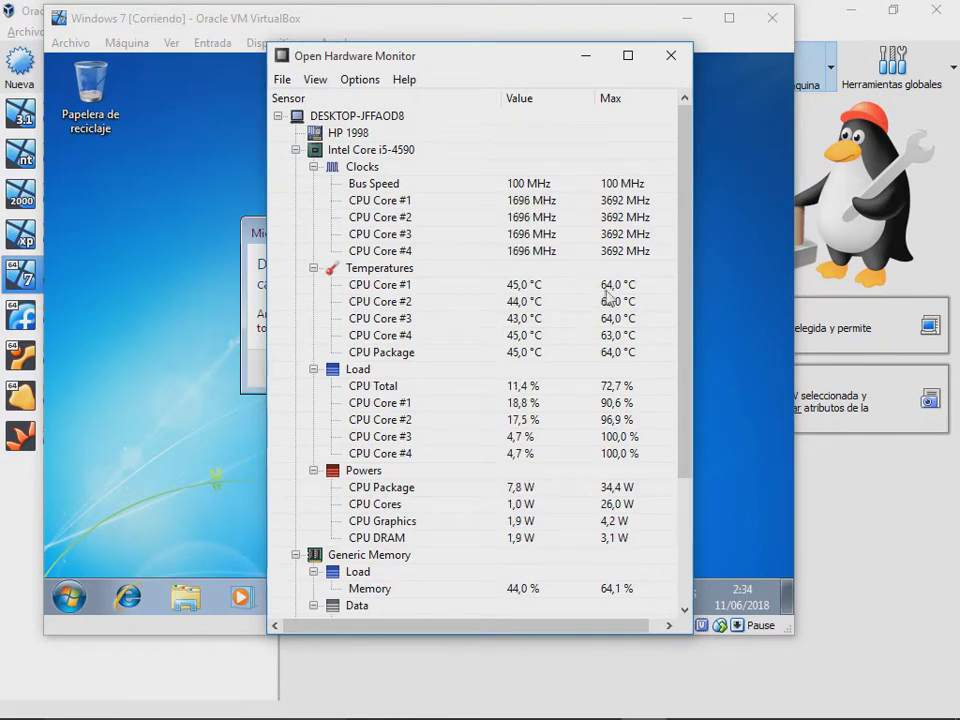
Step: Postpone the guest restart with 'Reiniciar más tarde' and open Equipo from the Start menu
left_click(223, 210)
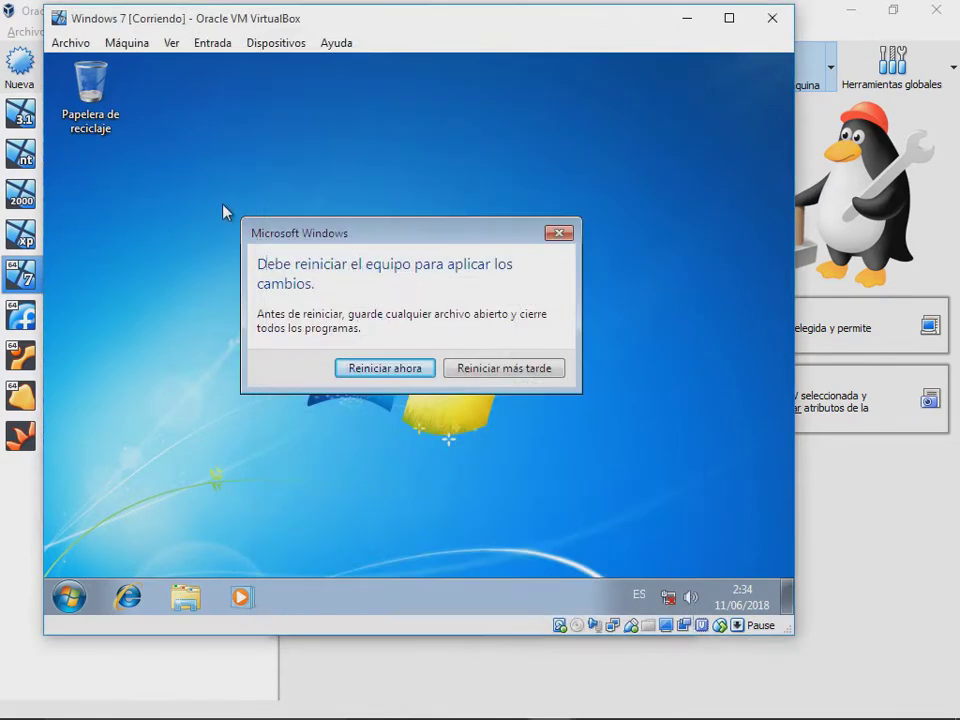
left_click_drag(349, 227, 388, 205)
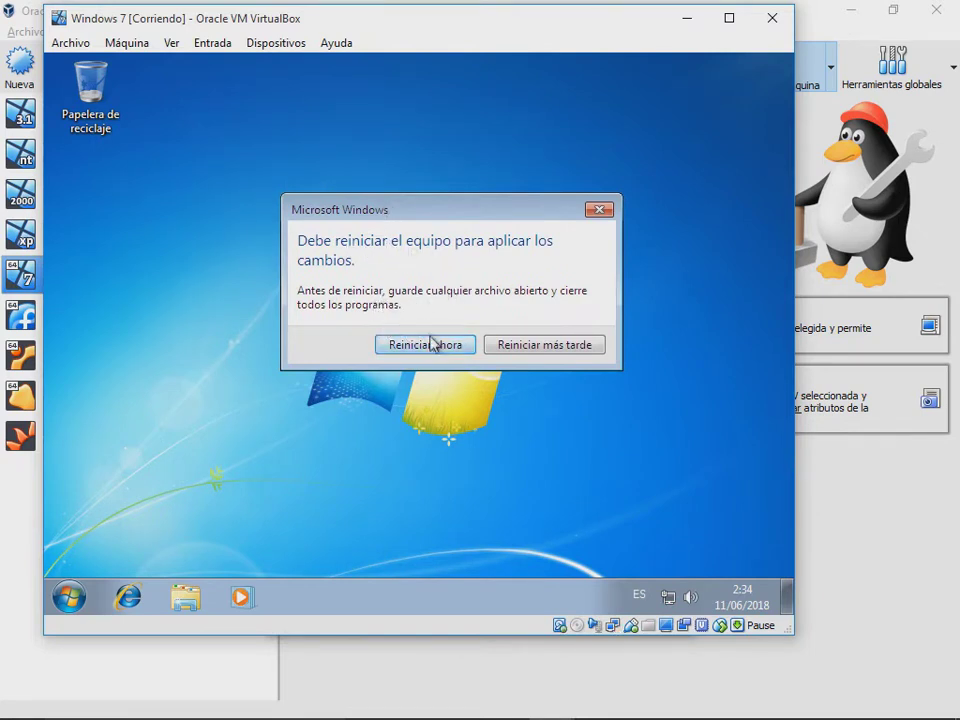
left_click(514, 349)
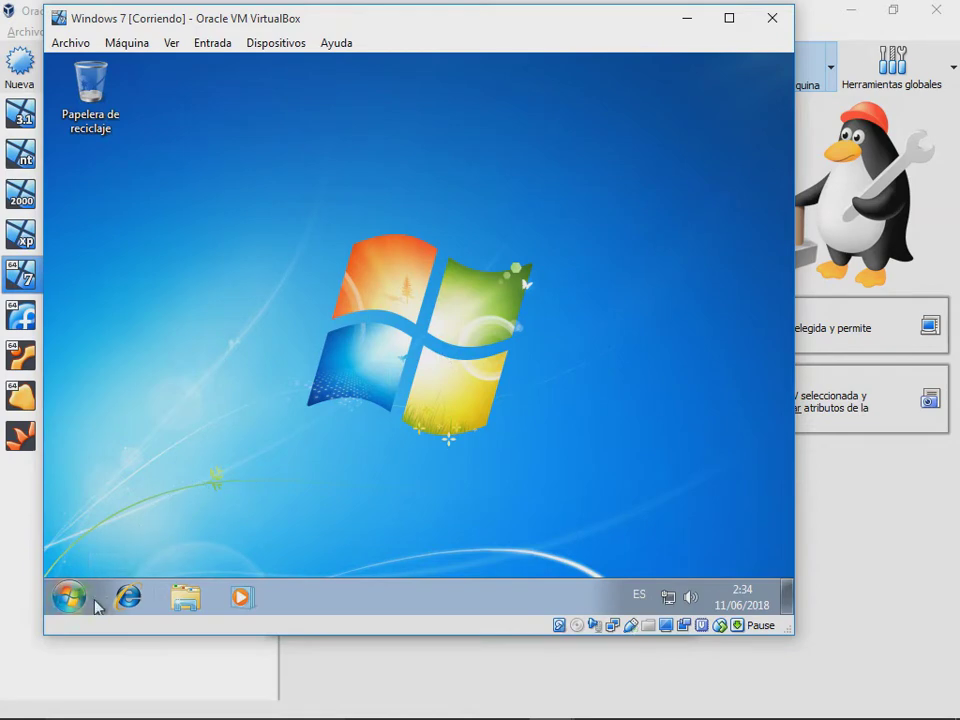
left_click(94, 600)
left_click(414, 383)
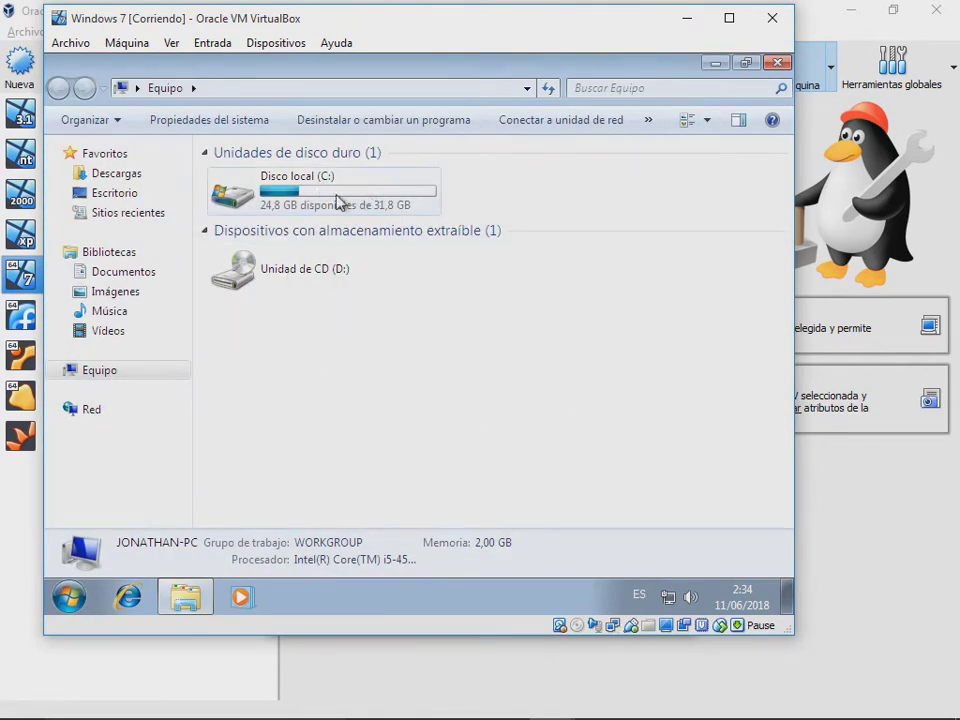
left_click(390, 198)
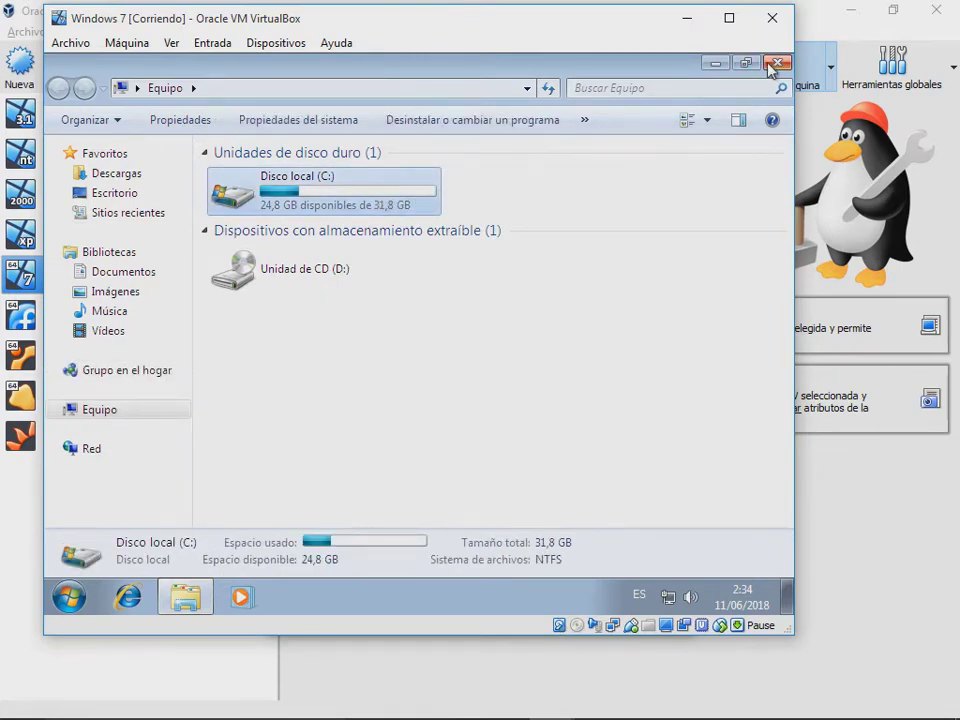
left_click(776, 64)
right_click(428, 258)
left_click(480, 304)
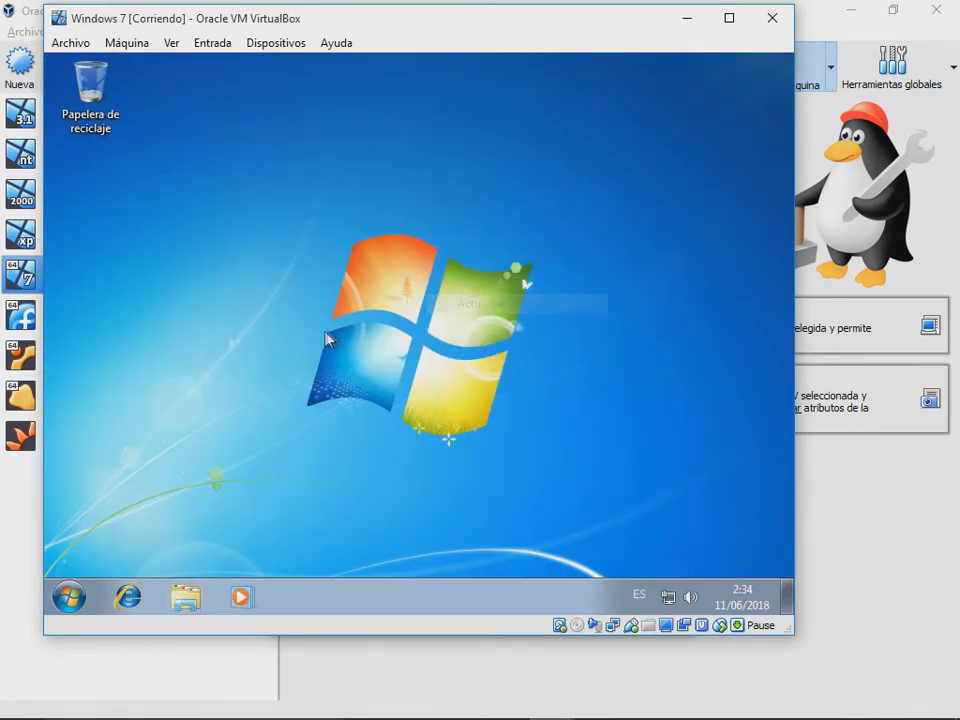
right_click(264, 281)
left_click(153, 457)
left_click(82, 597)
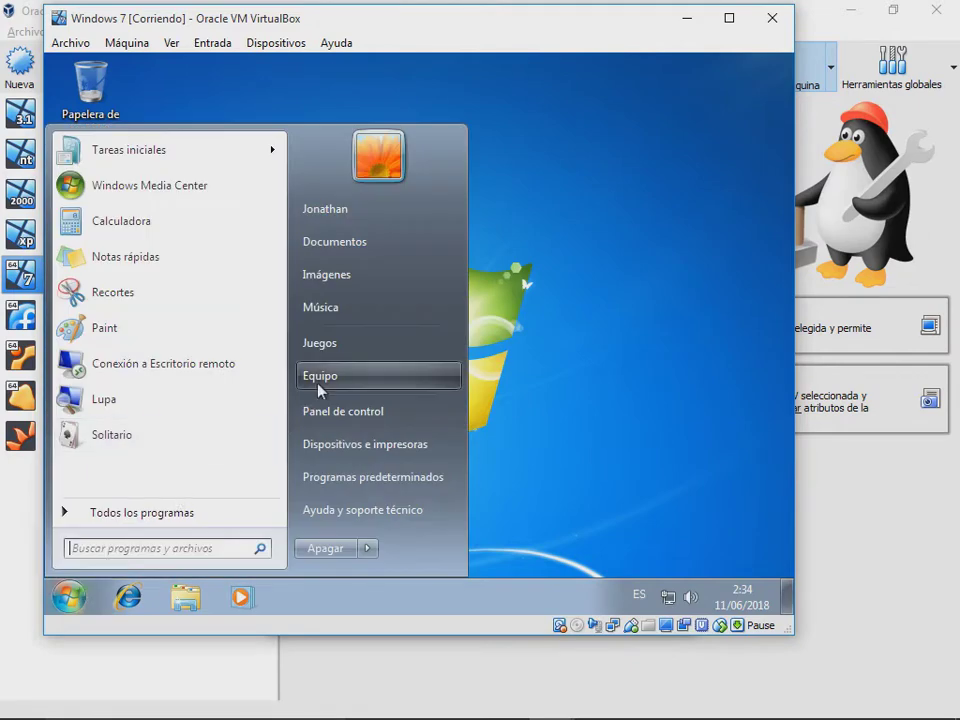
left_click(474, 388)
right_click(390, 344)
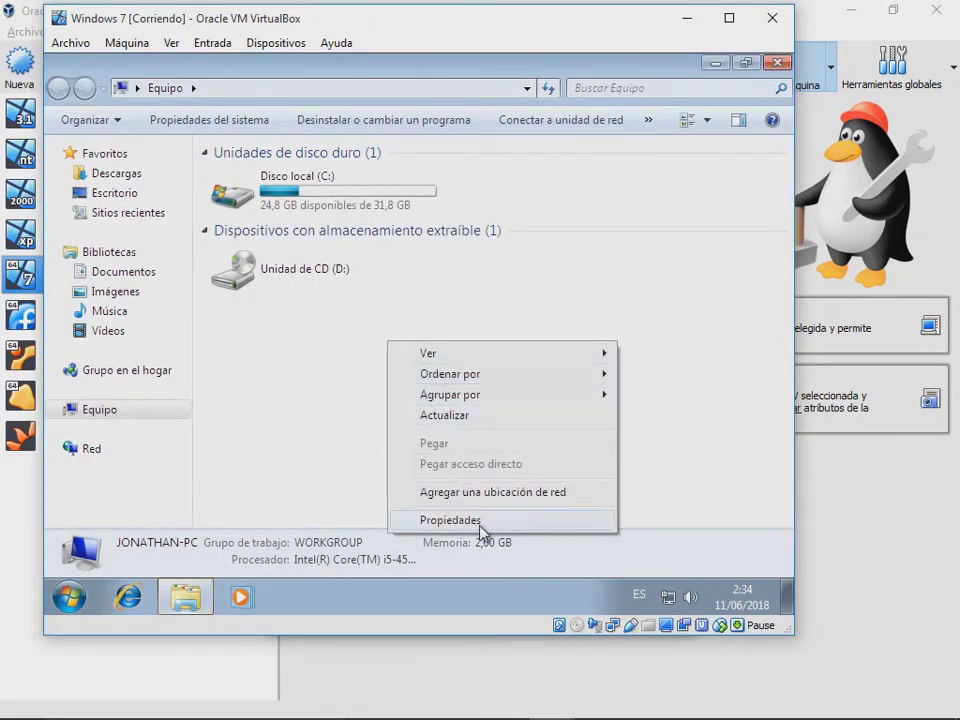
left_click(476, 522)
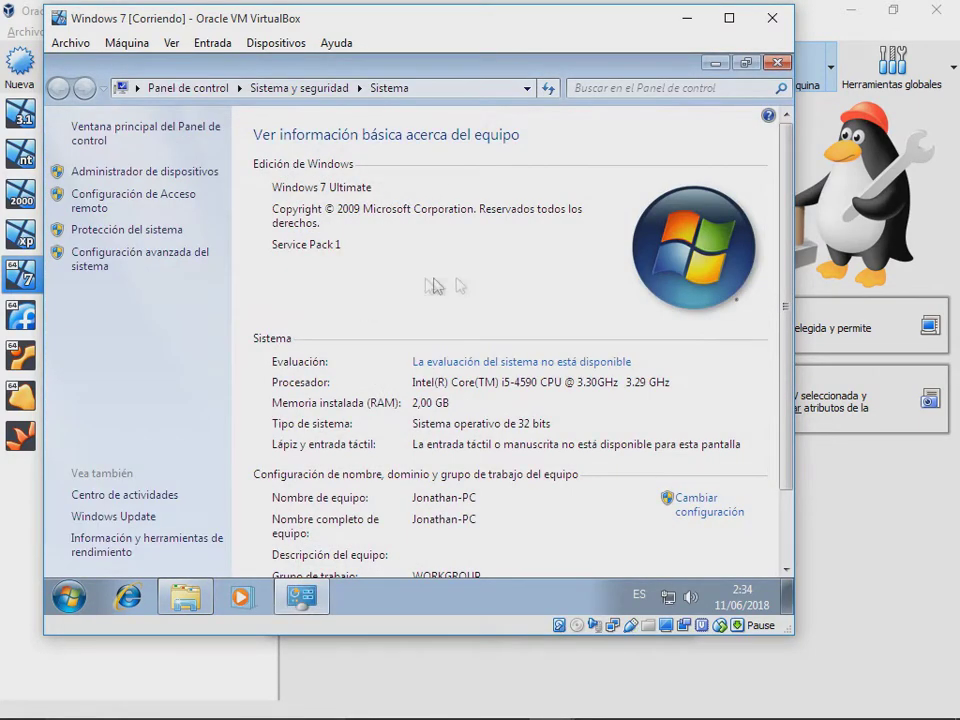
scroll(564, 315, "down", 1)
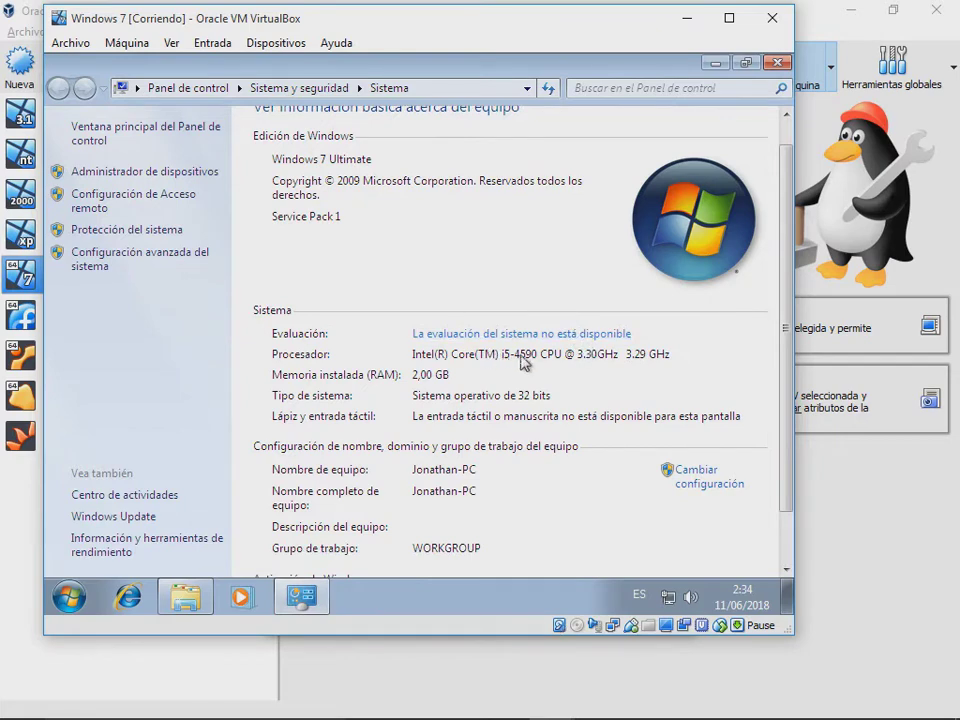
scroll(520, 364, "down", 3)
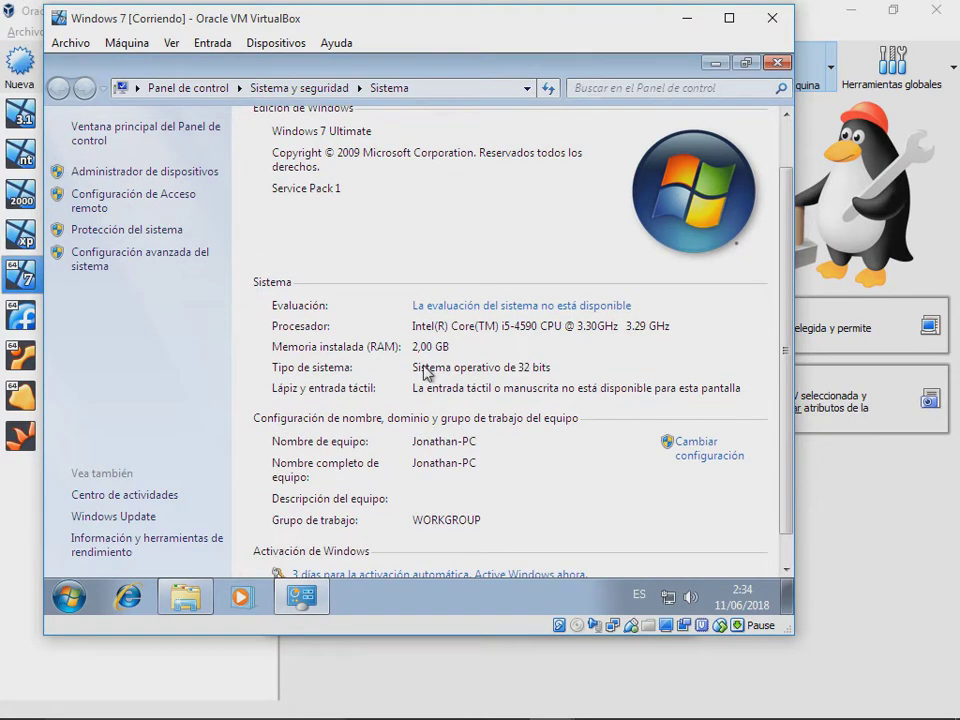
scroll(575, 293, "up", 3)
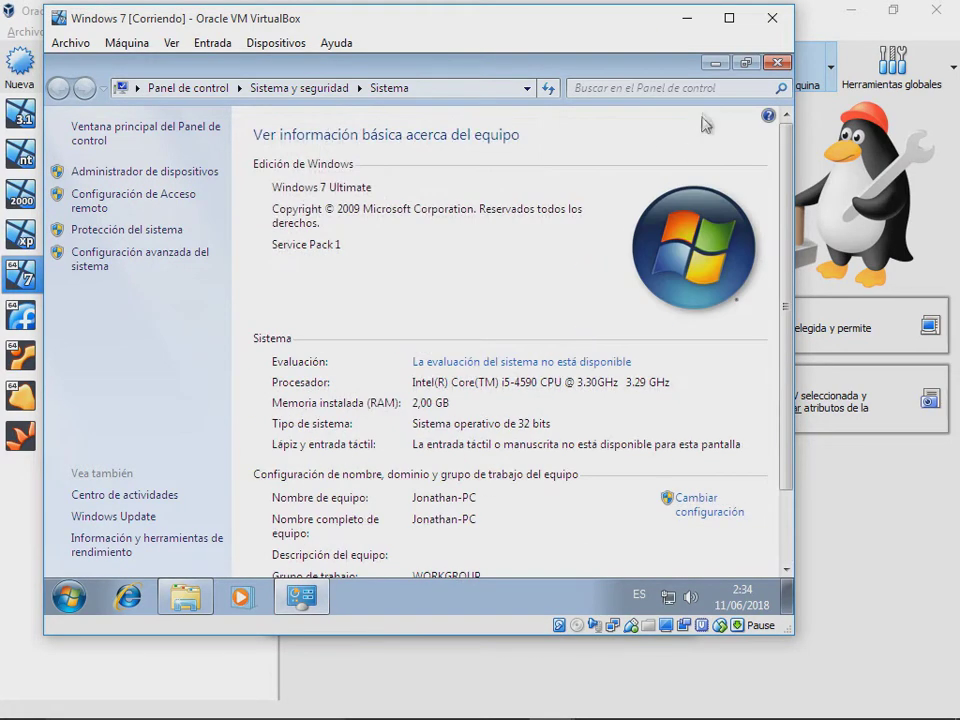
left_click(777, 63)
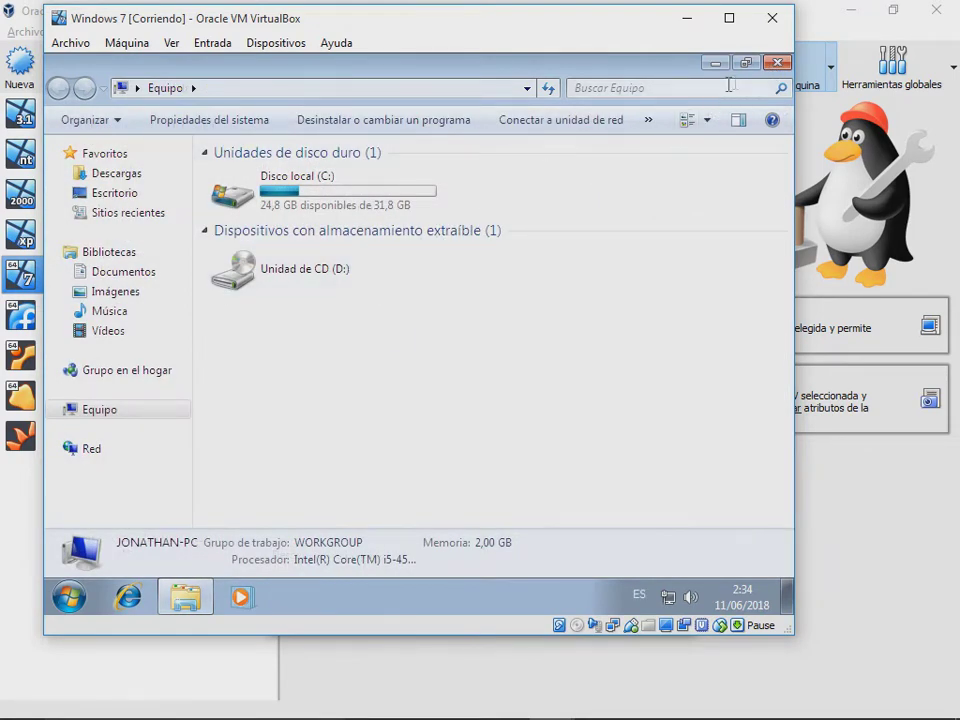
left_click(777, 64)
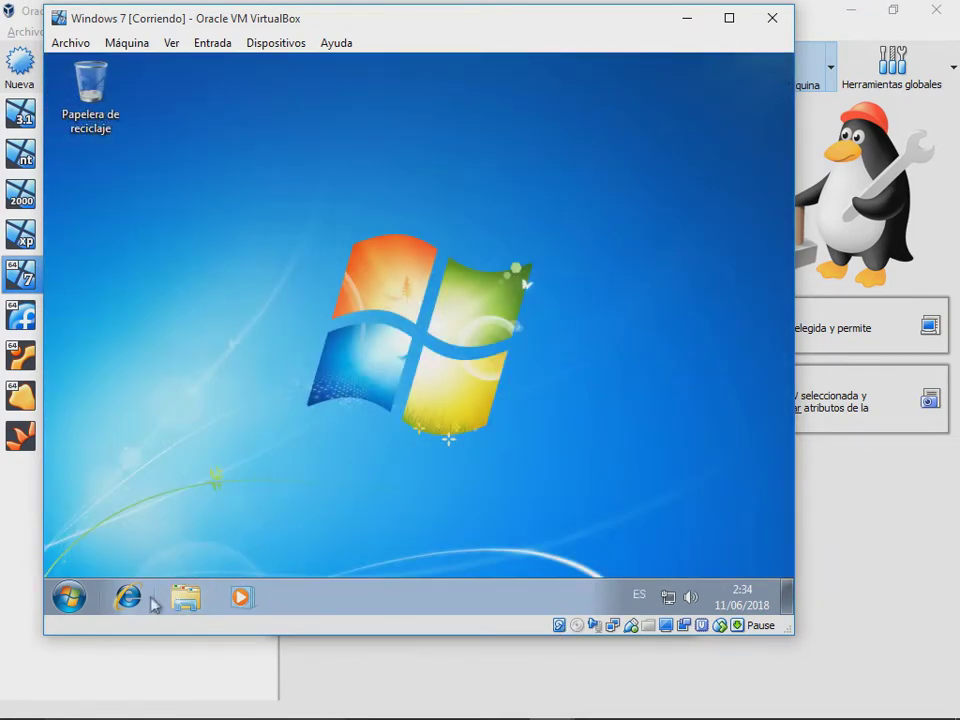
left_click(133, 597)
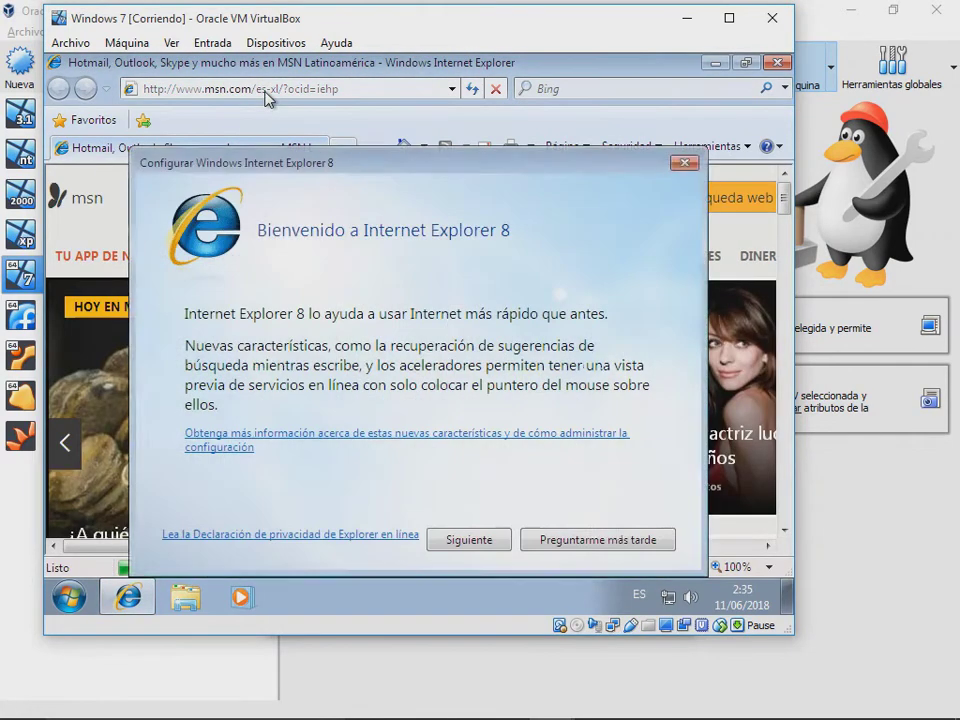
Step: Search 'google chrome' in Internet Explorer and open the Chrome for Windows download page
left_click(682, 165)
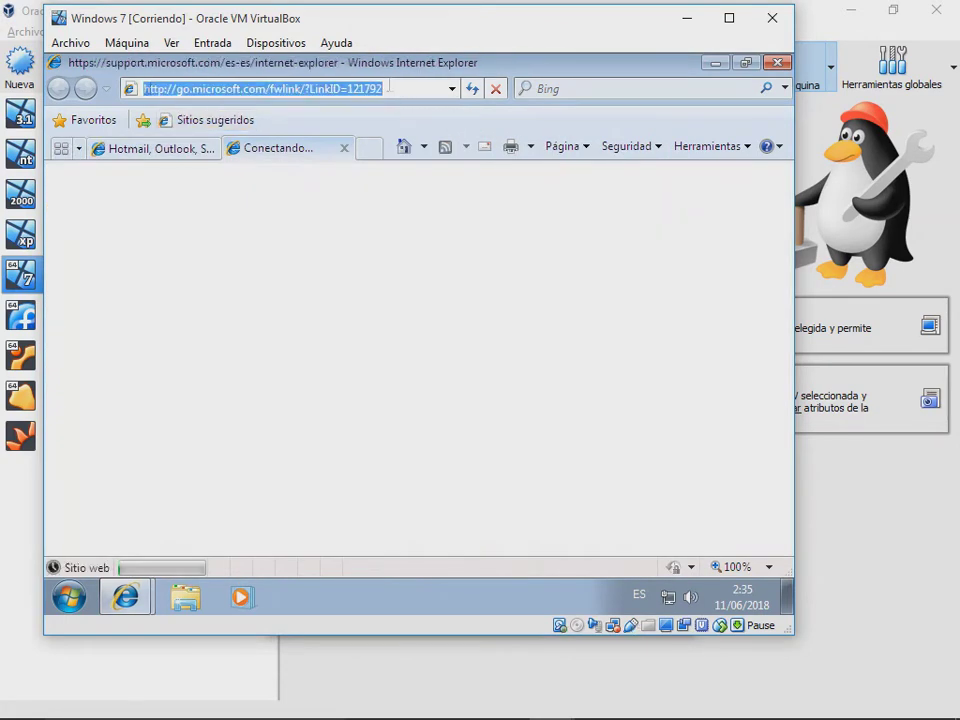
type("google chrome")
key("Return")
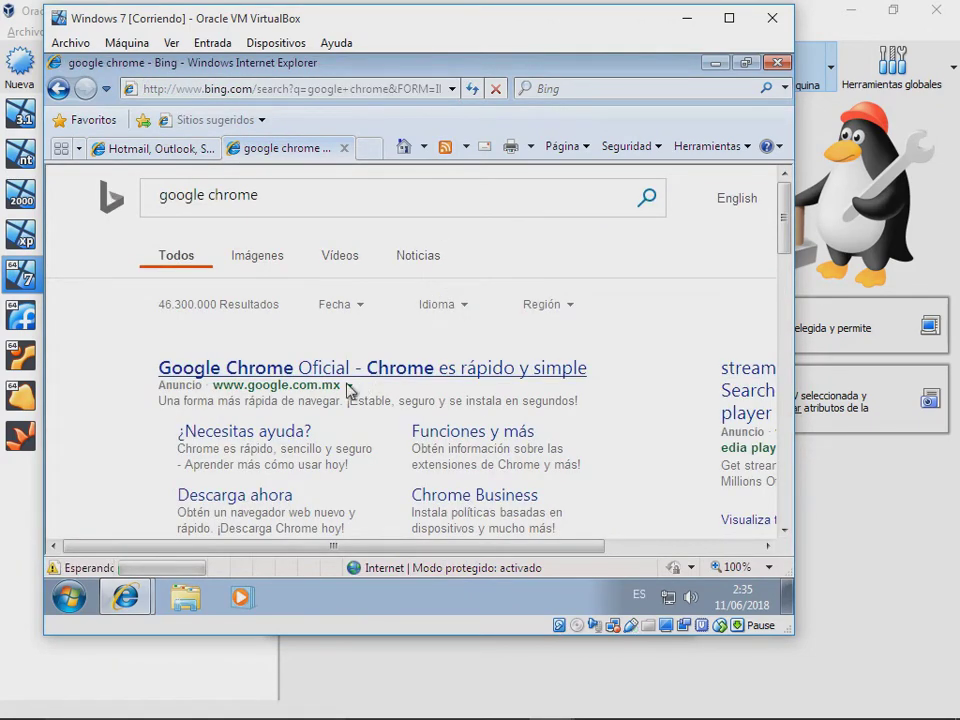
left_click(358, 370)
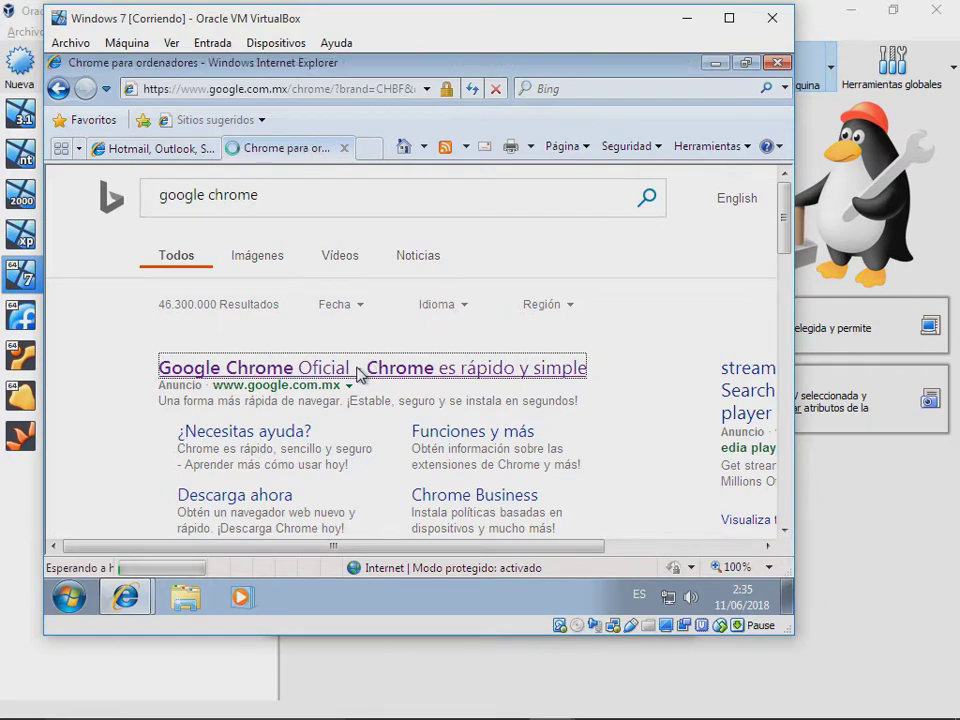
scroll(450, 390, "down", 1)
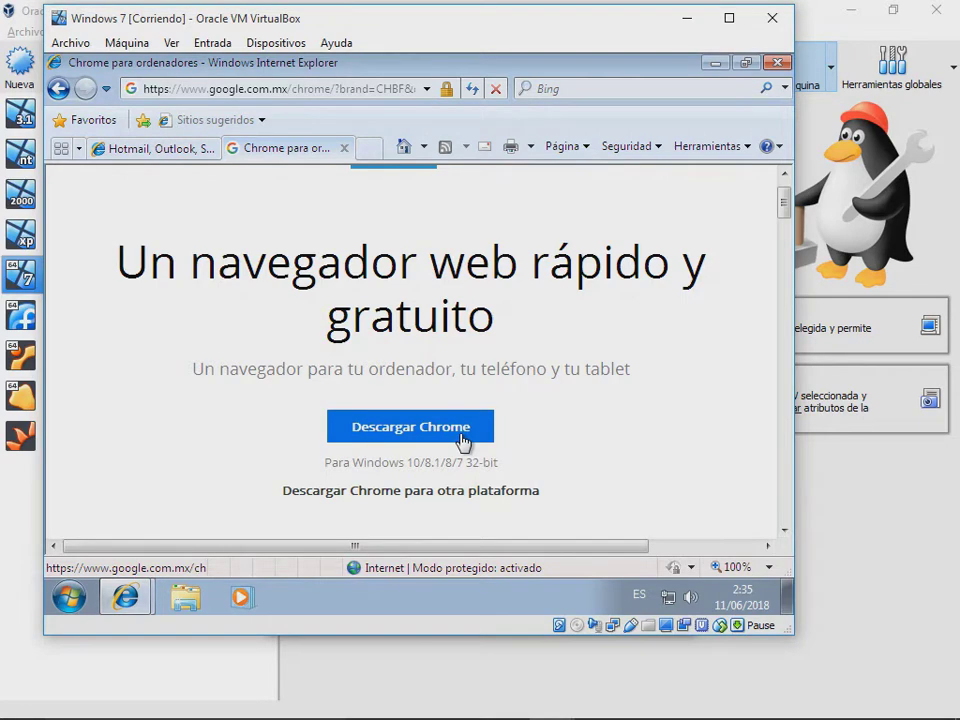
left_click(461, 428)
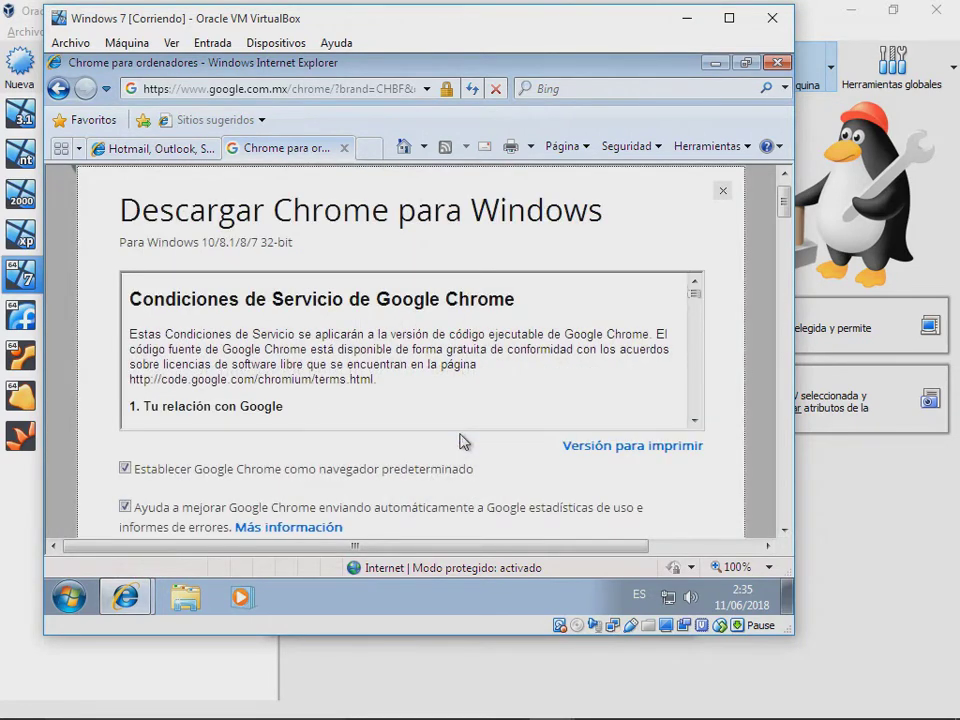
Step: Uncheck the default-browser and usage-statistics options, then choose 'Aceptar e instalar'
scroll(394, 484, "down", 4)
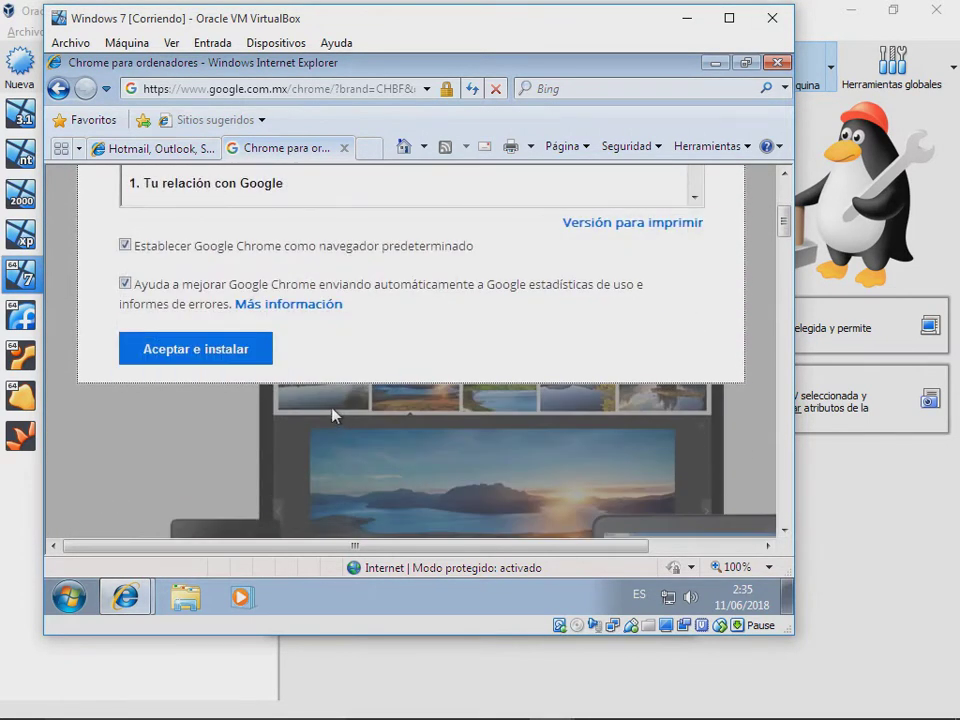
scroll(300, 420, "up", 1)
left_click(220, 302)
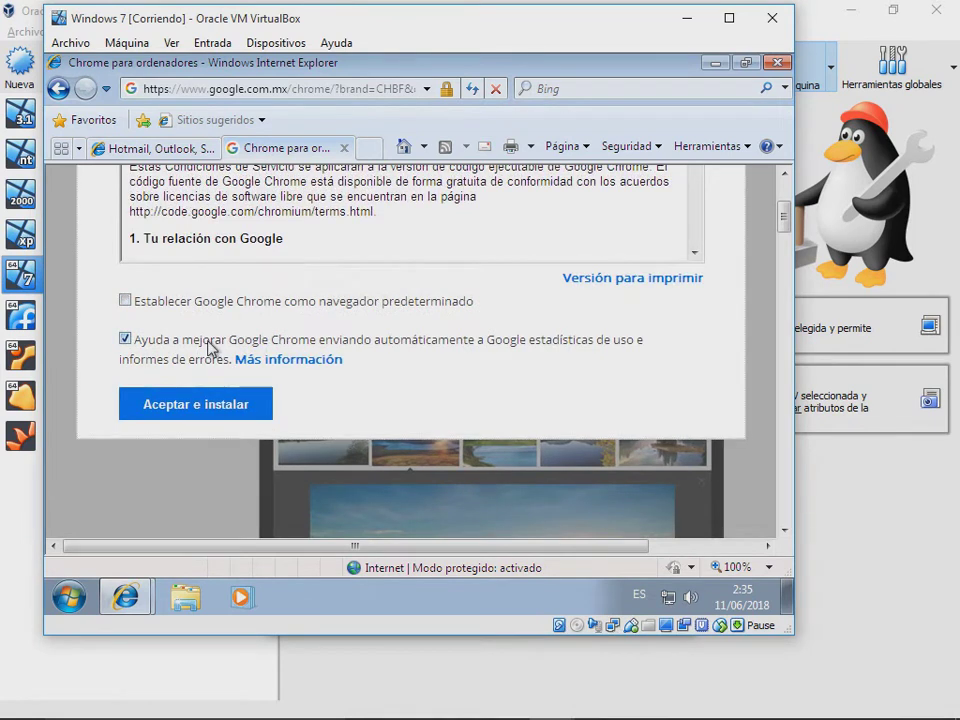
left_click(208, 340)
left_click(213, 400)
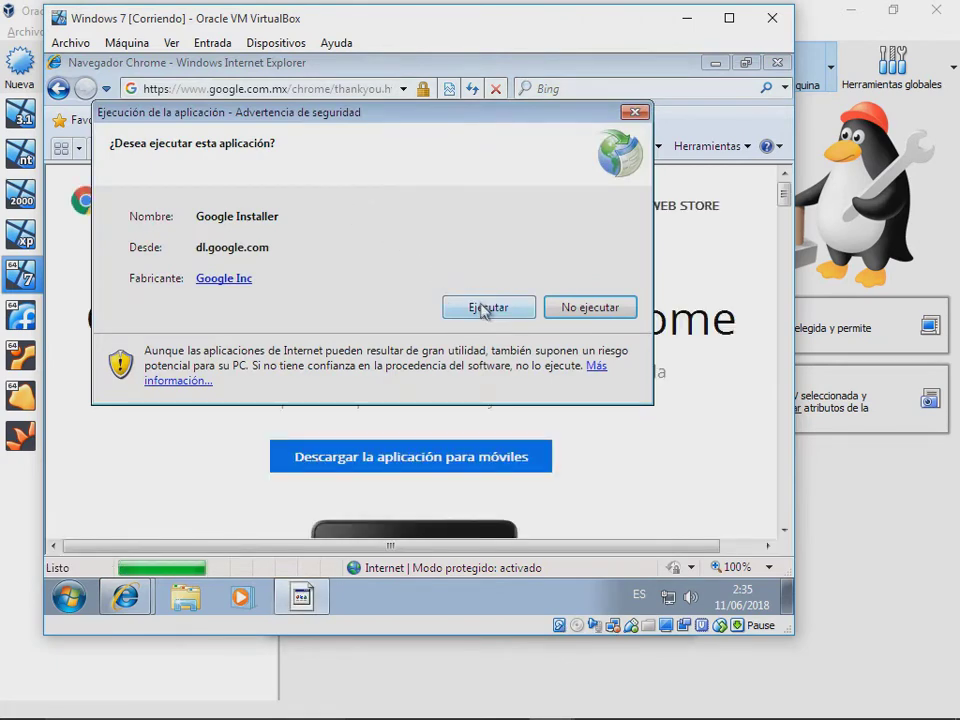
Step: Run the Google Installer and approve its UAC prompt with Sí
left_click(484, 308)
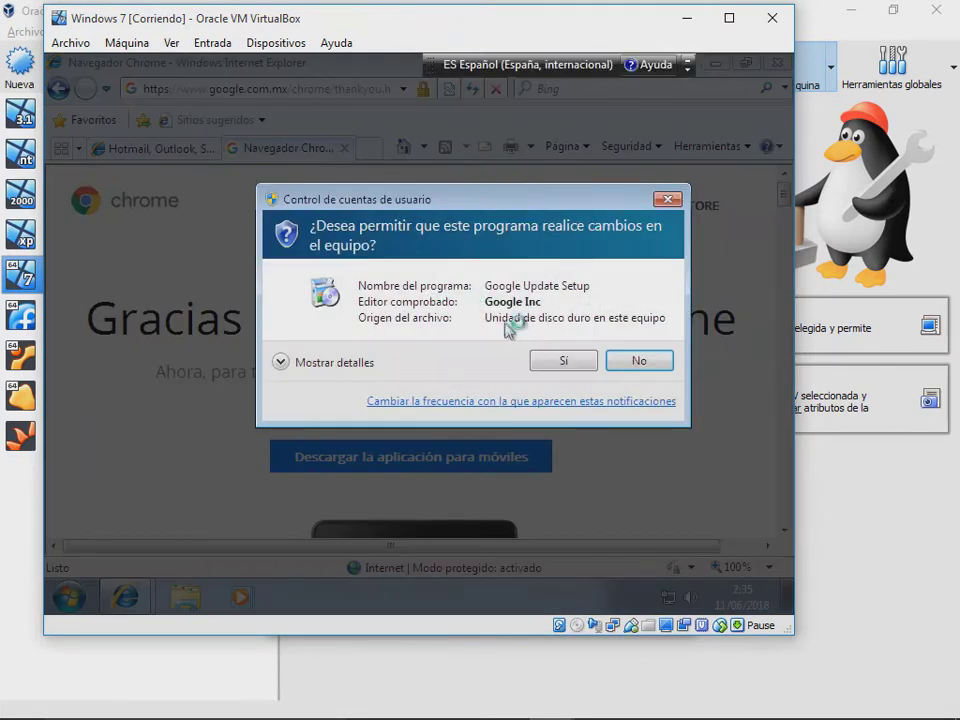
left_click(548, 365)
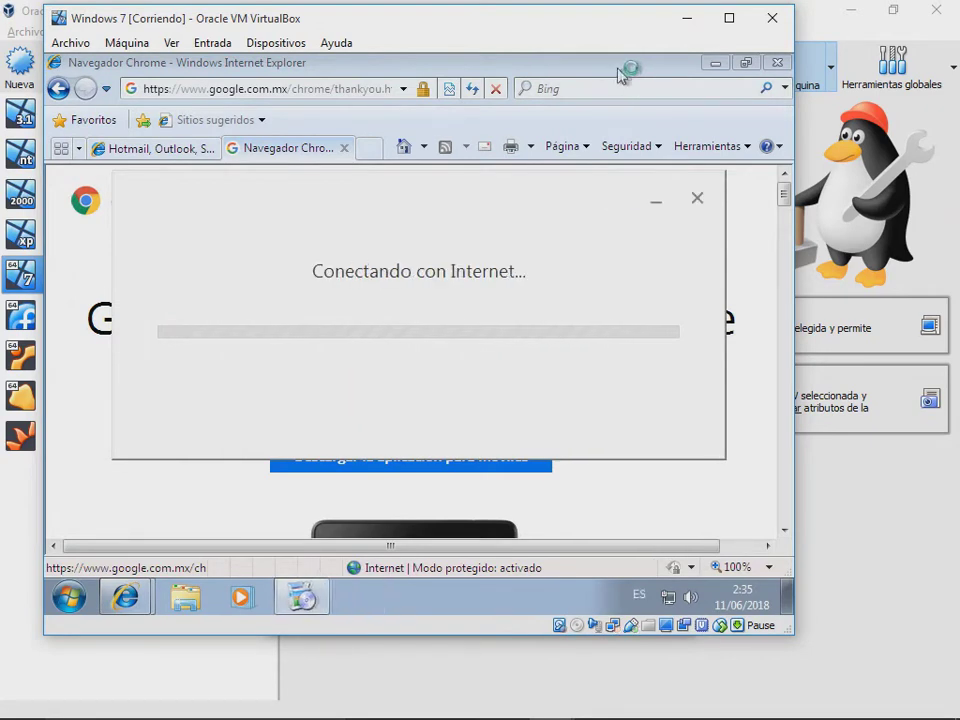
mouse_move(596, 68)
left_mouse_down()
mouse_move(598, 82)
mouse_move(585, 57)
mouse_move(583, 66)
left_mouse_up()
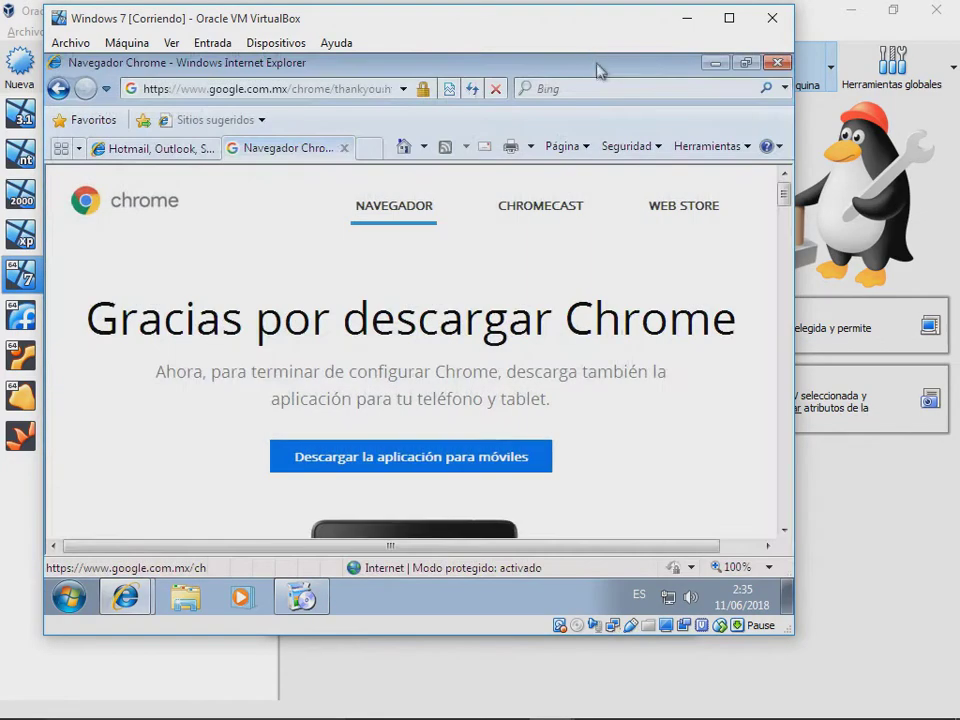
mouse_move(783, 200)
left_mouse_down()
mouse_move(787, 313)
mouse_move(786, 178)
left_mouse_up()
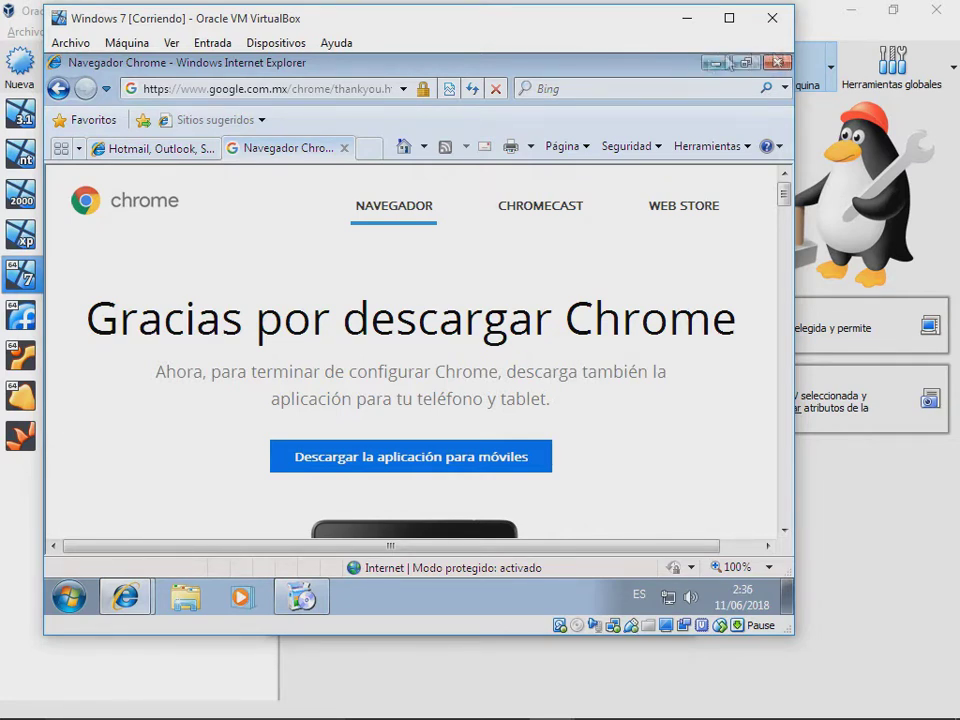
Step: Close Internet Explorer with 'Cerrar todas las pestañas', then open the Start menu
left_click(779, 64)
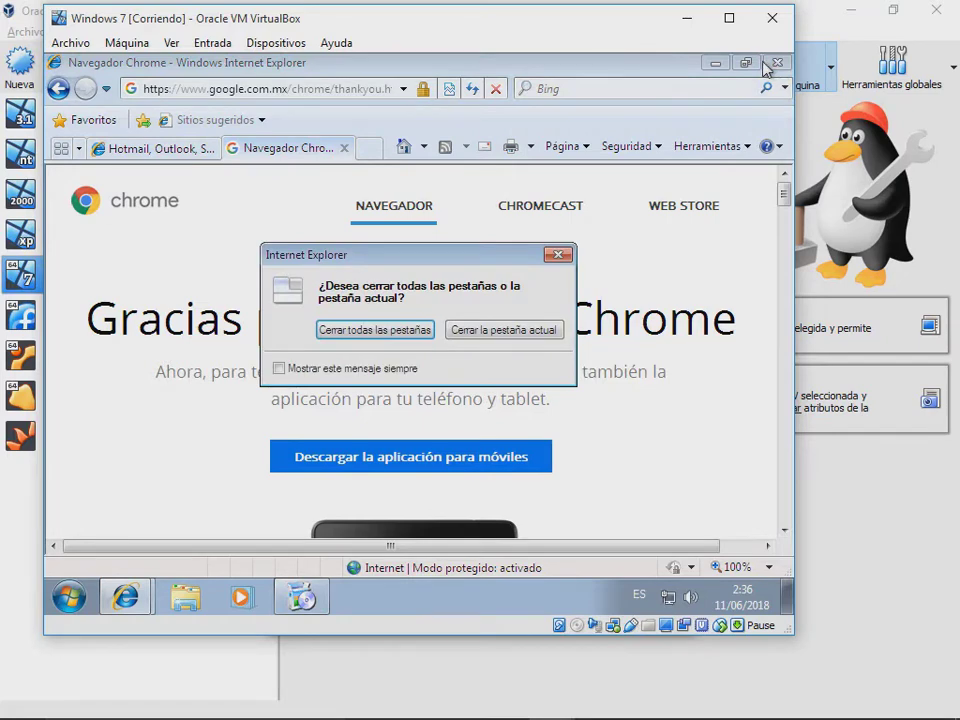
left_click(412, 333)
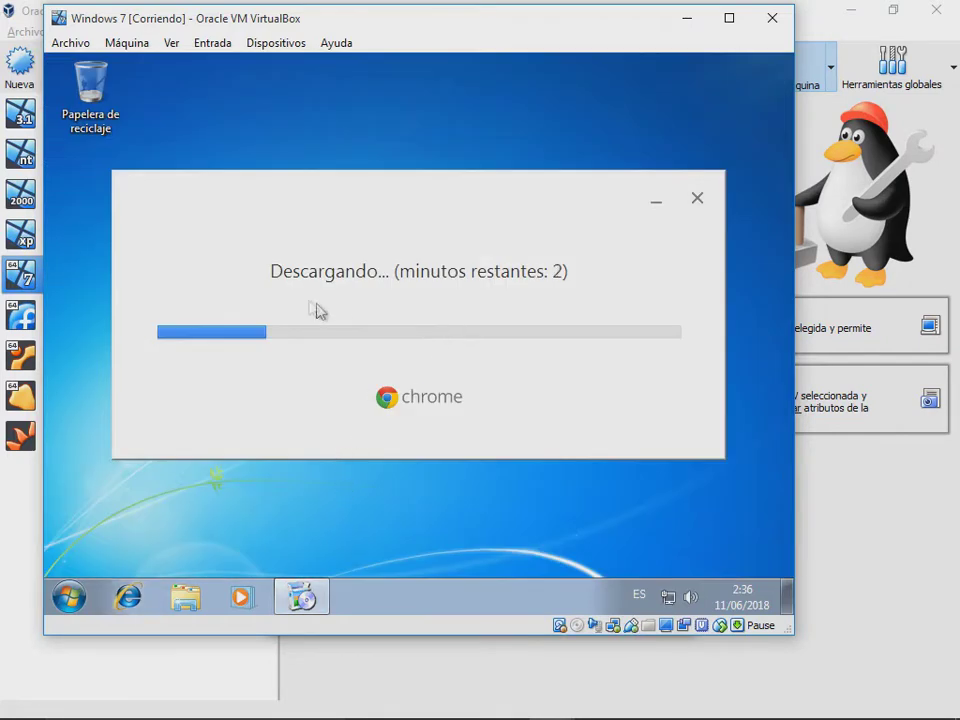
left_click(70, 590)
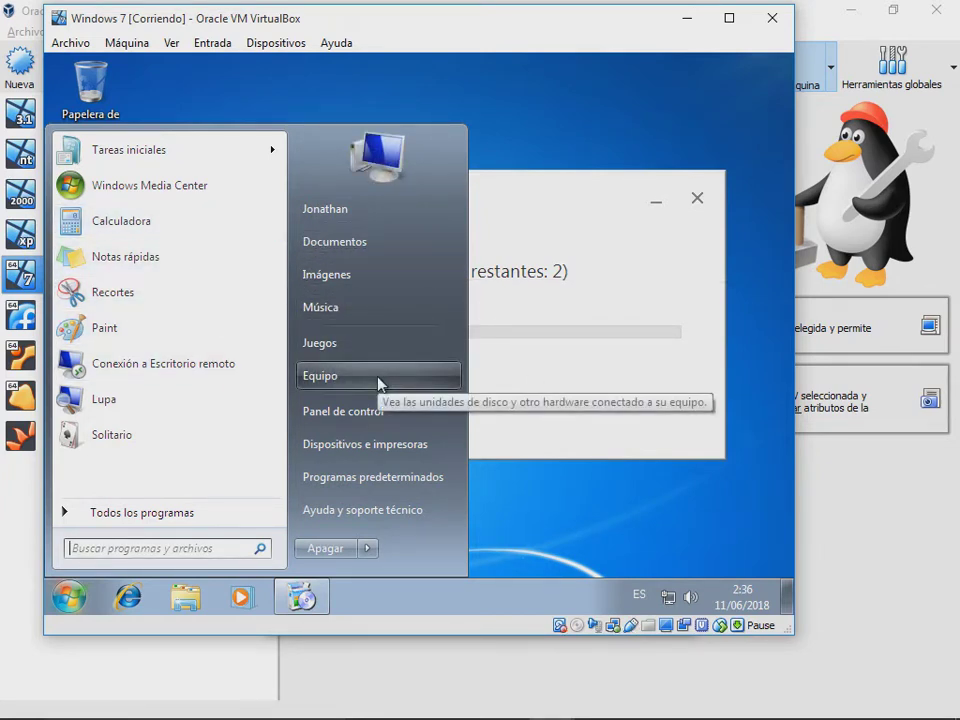
Step: View the guest's drives in Equipo, close it, and refresh the desktop
left_click(318, 375)
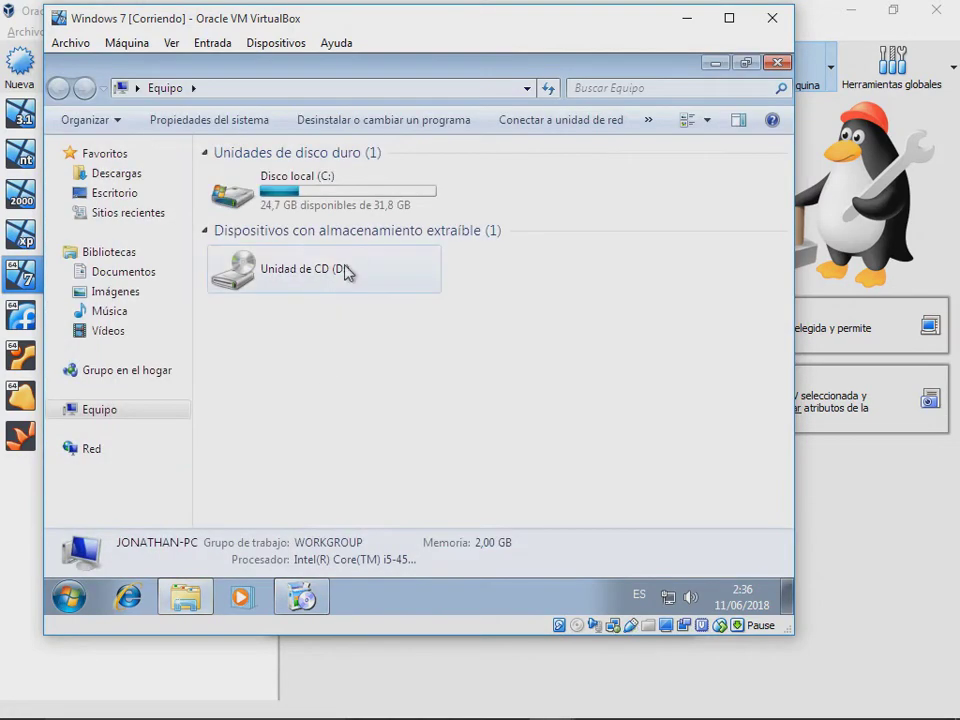
left_click(777, 63)
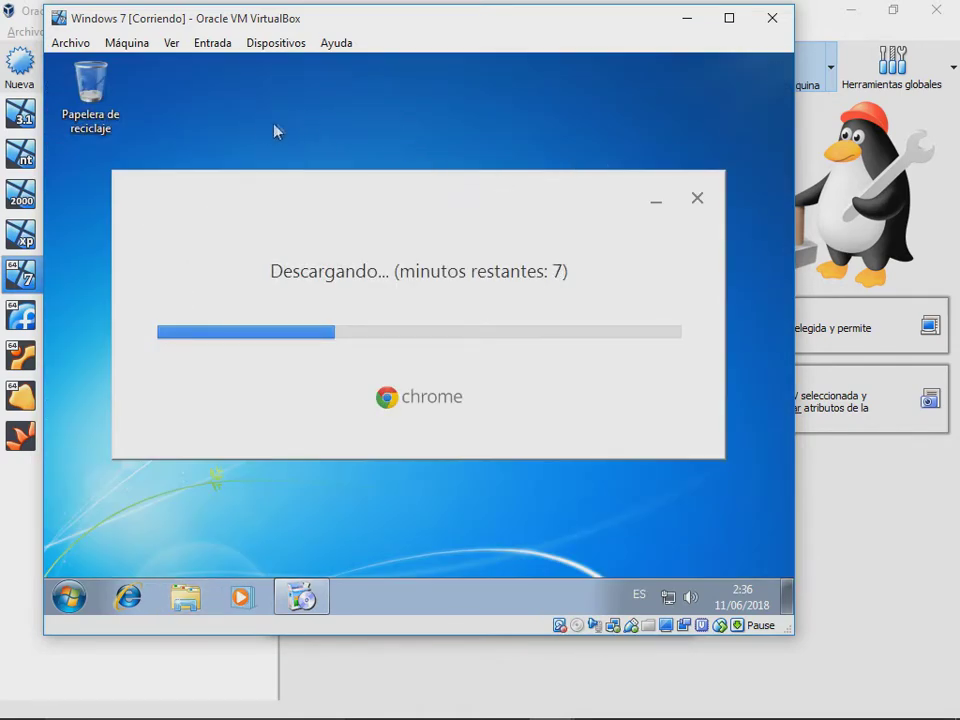
right_click(242, 122)
left_click(336, 170)
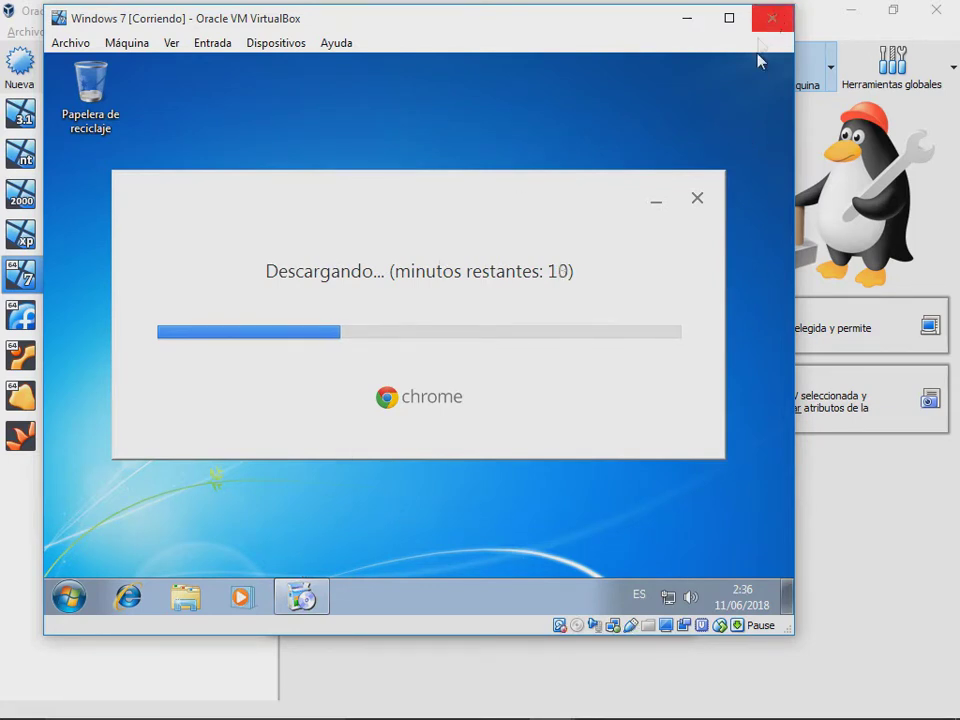
Step: Cancel the Chrome installation with 'Cancelar instalación' and power off the Windows 7 machine
left_click(696, 198)
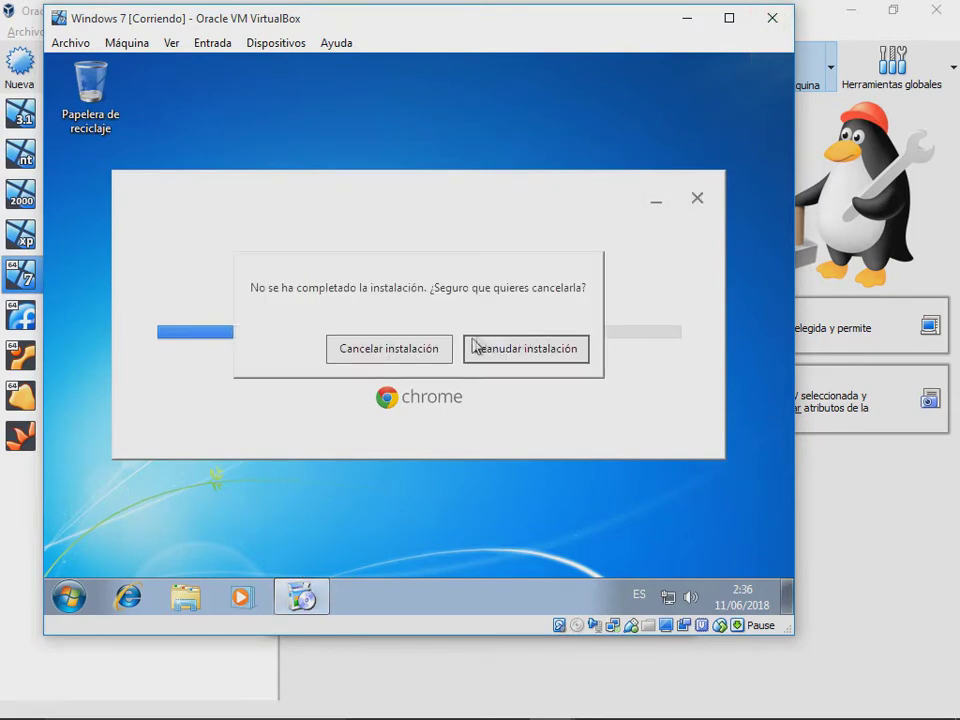
left_click(435, 355)
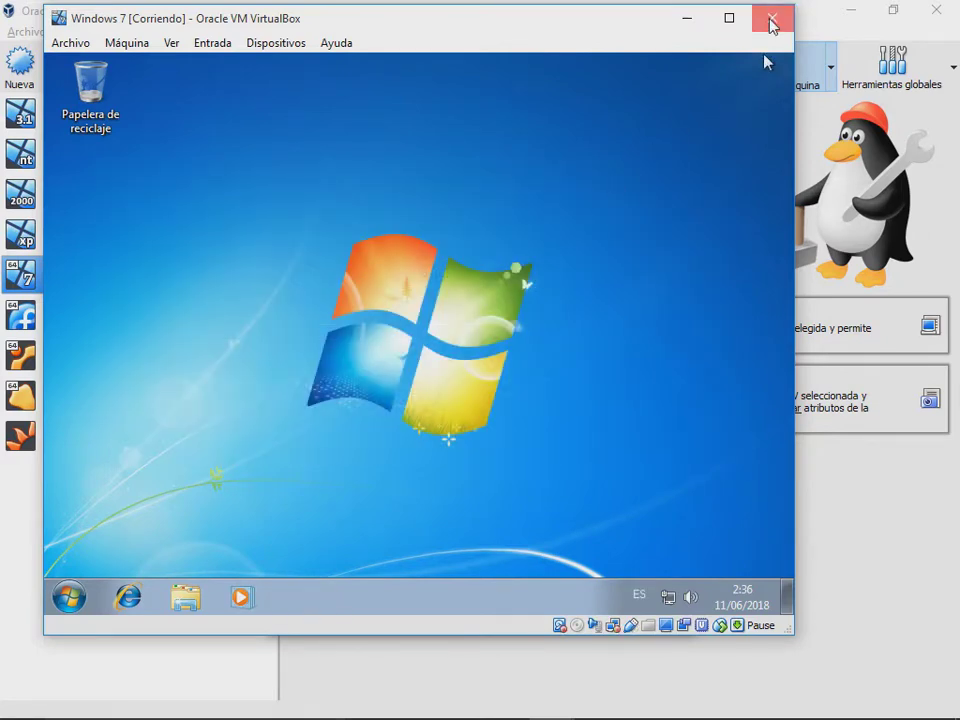
left_click(768, 20)
left_click(345, 378)
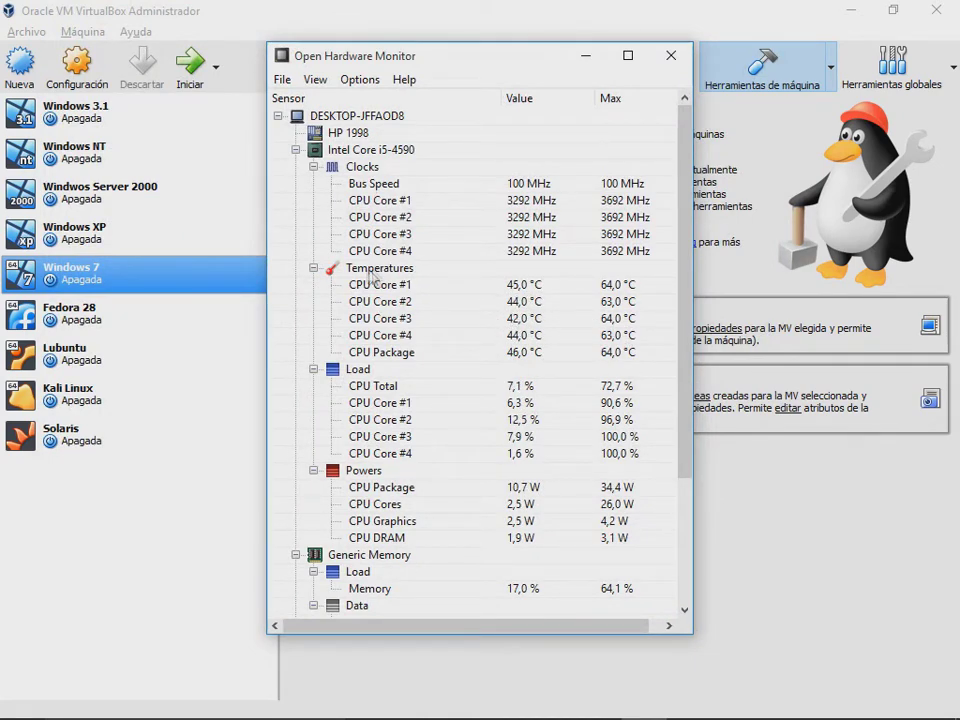
Step: Open Configuración for Windows 7 from its context menu in the VirtualBox Manager list
right_click(184, 284)
left_click(276, 294)
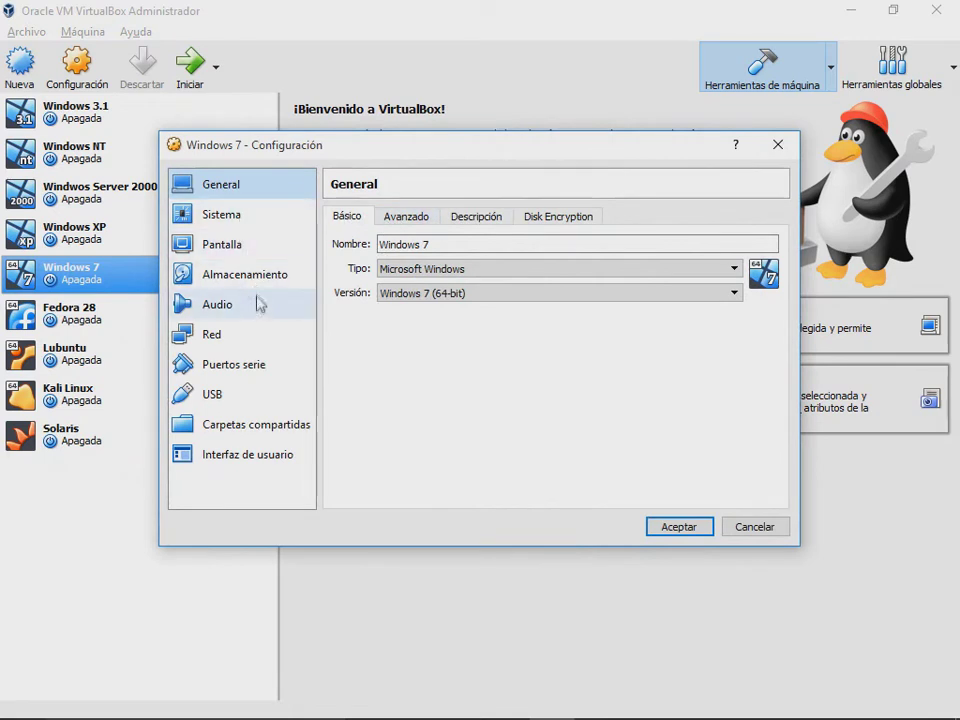
Step: Give Windows 7 4 processors and 5120 MB base memory, save the settings, and start it
left_click(245, 222)
left_click(445, 222)
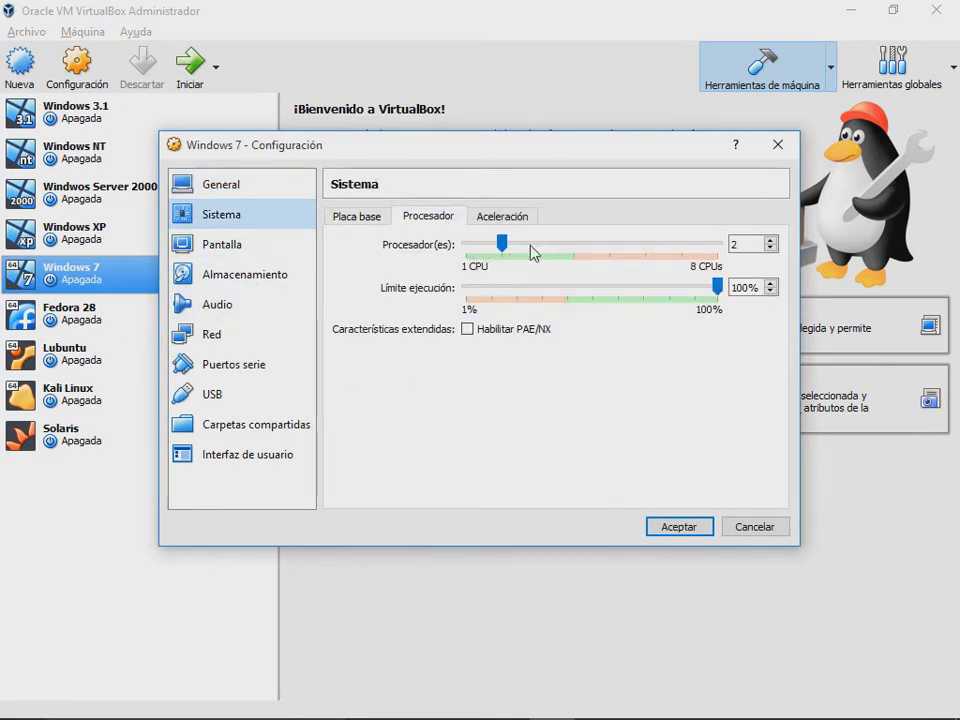
left_click_drag(505, 245, 614, 257)
left_click(352, 216)
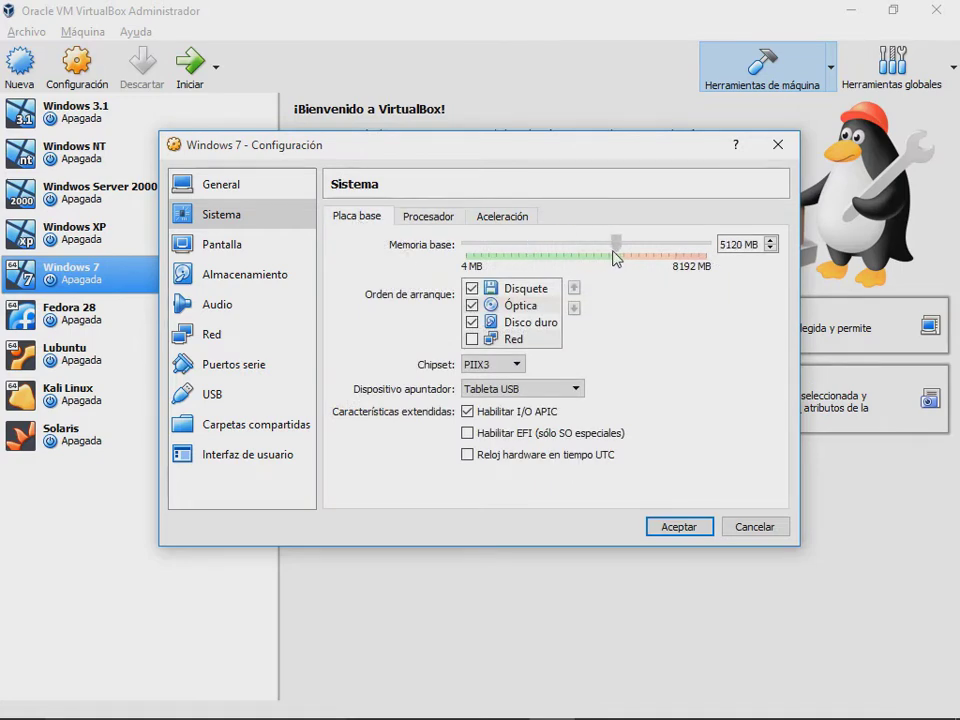
left_click(683, 527)
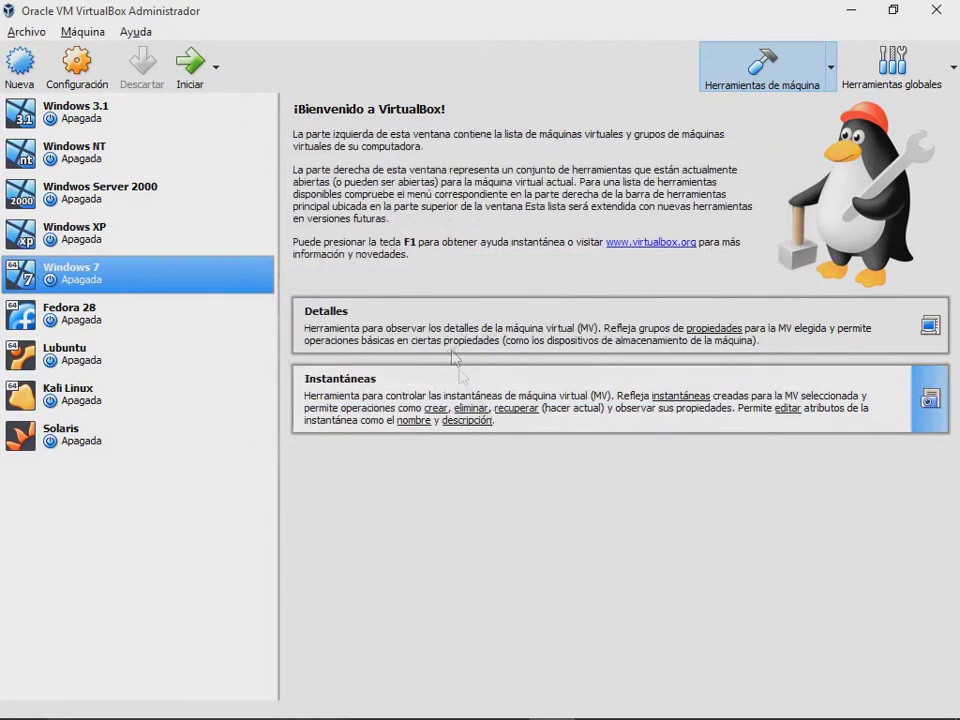
left_click(203, 77)
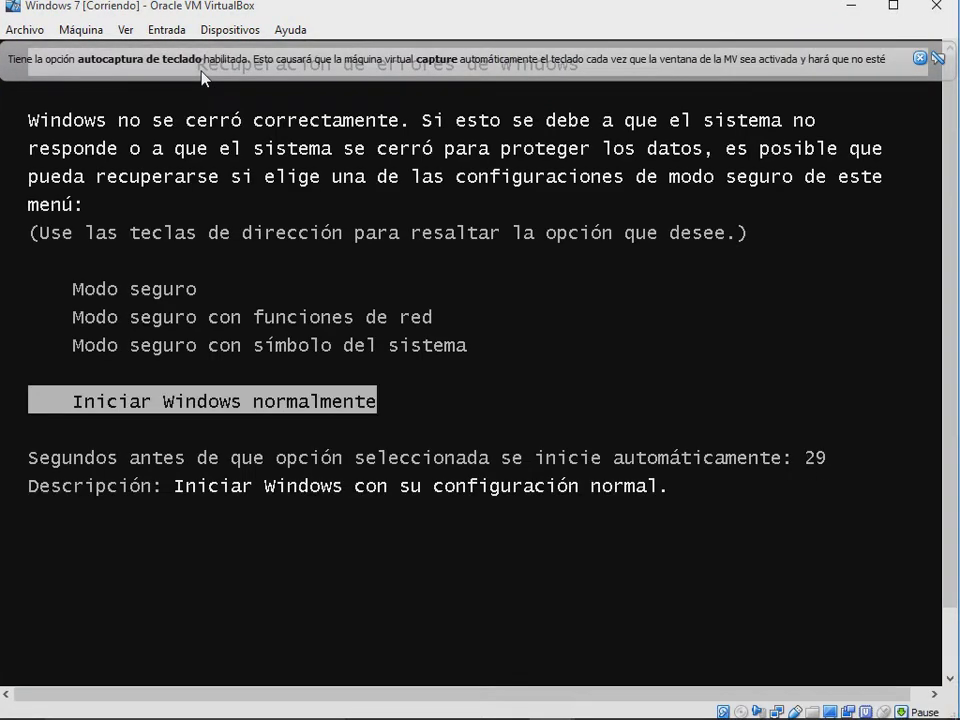
Step: Choose 'Iniciar Windows normalmente' in the recovery menu to boot Windows 7 without safe mode
key("Return")
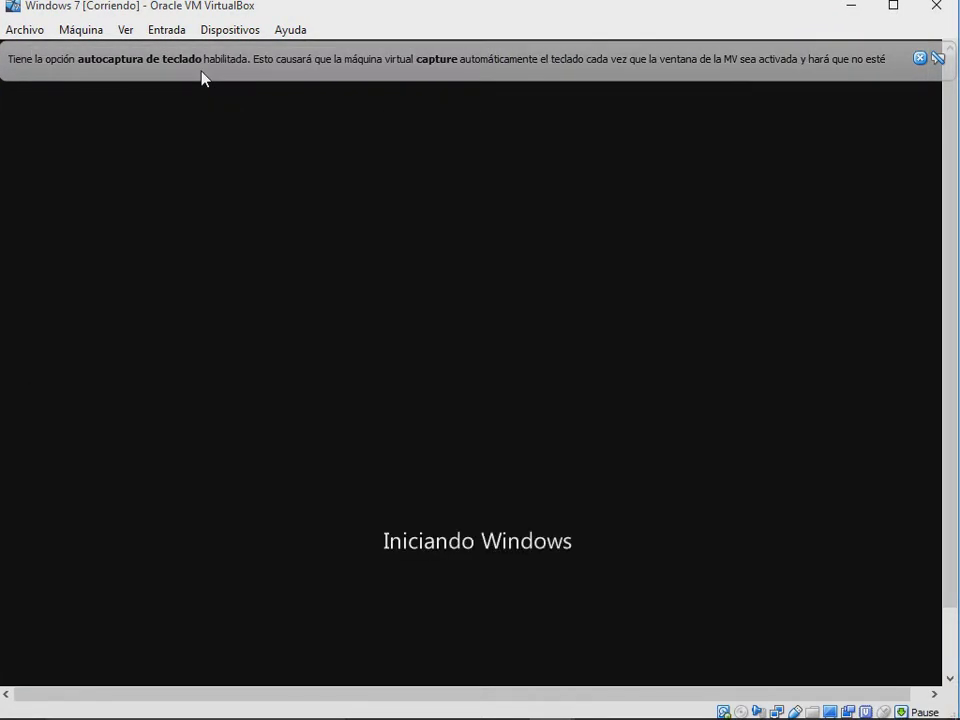
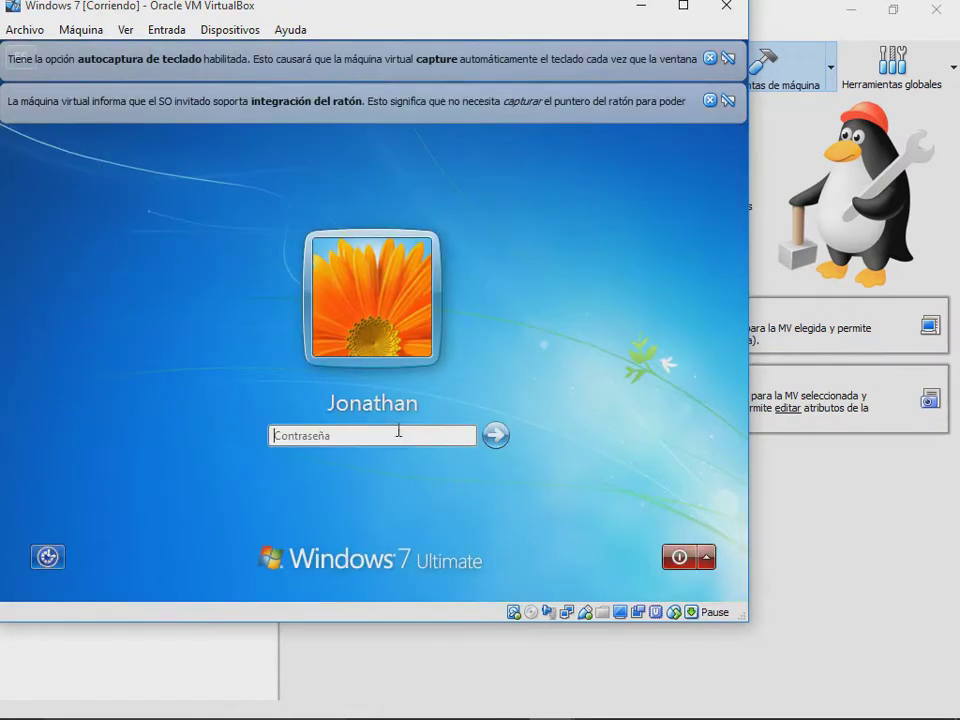
Step: Sign in to the Windows 7 guest with its password and dismiss both VirtualBox notice bars
left_click(398, 430)
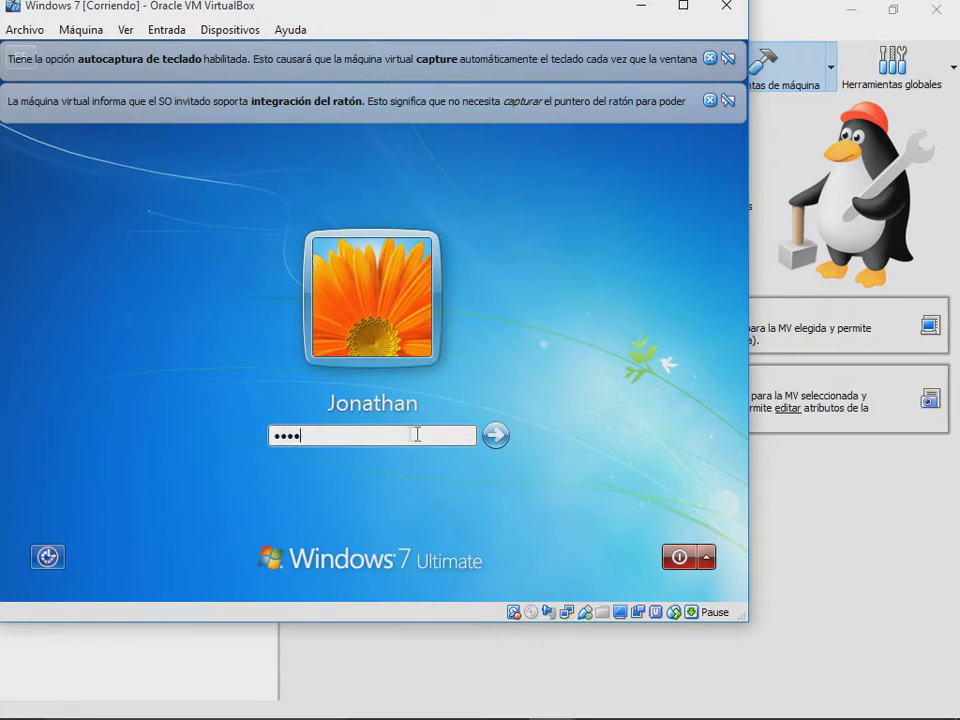
left_click(497, 435)
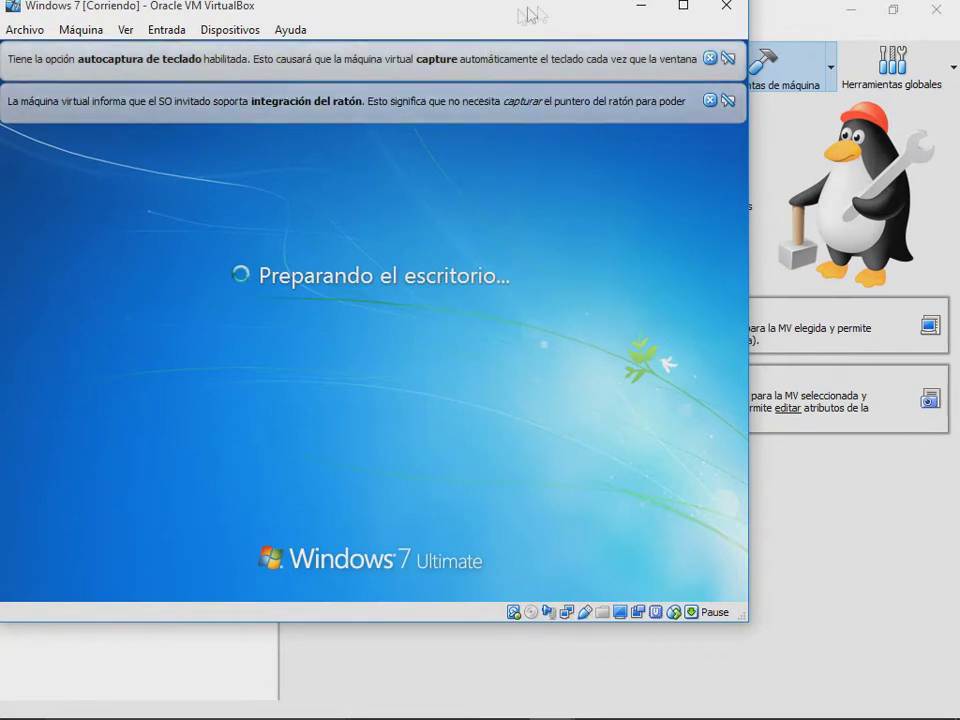
left_click(710, 100)
left_click(710, 59)
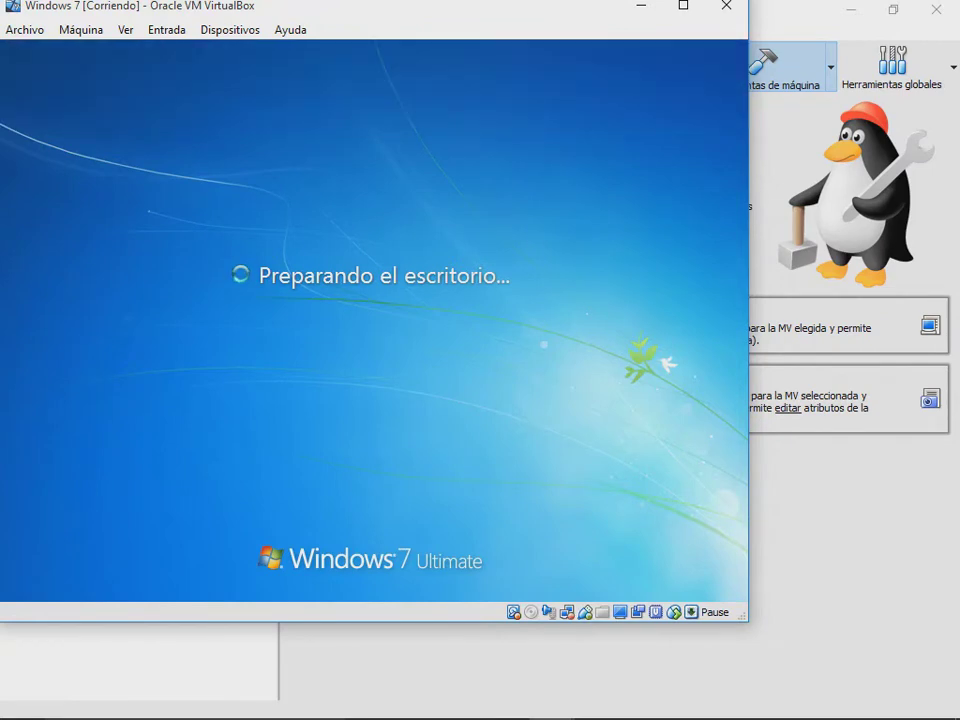
mouse_move(659, 712)
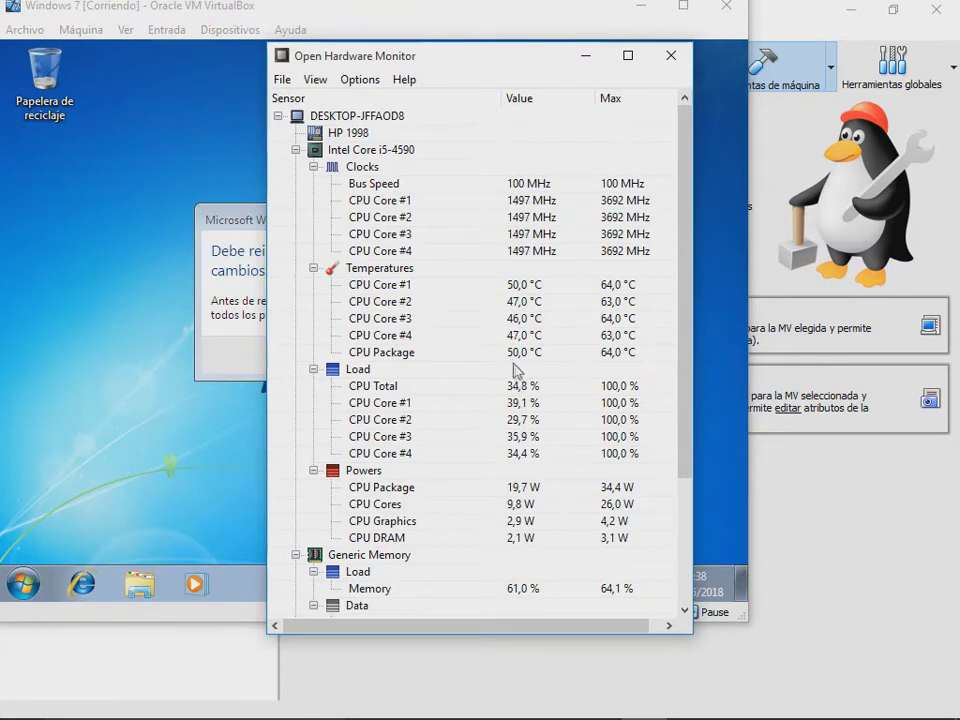
left_click(150, 321)
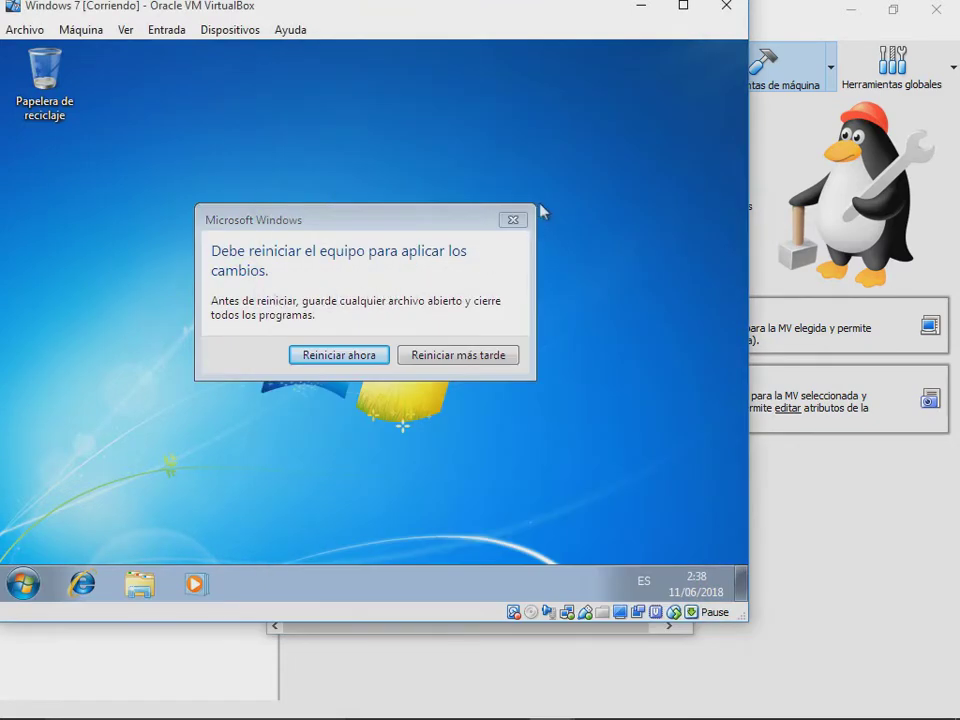
Step: Postpone the guest restart and open the Equipo window from the Start menu
left_click(486, 348)
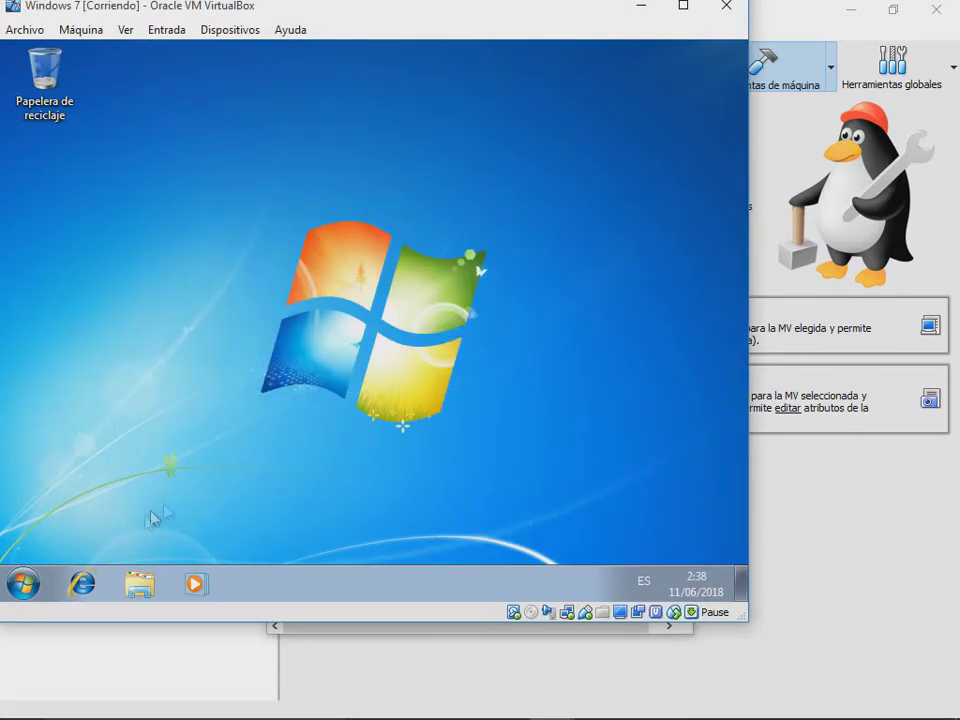
left_click(24, 584)
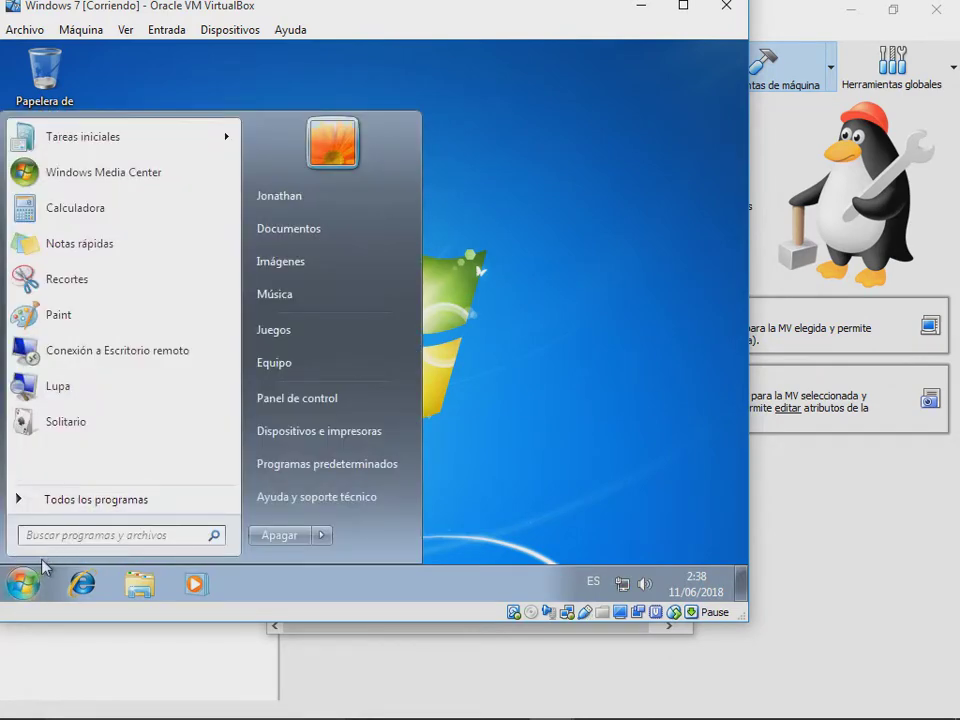
left_click(30, 578)
left_click(30, 578)
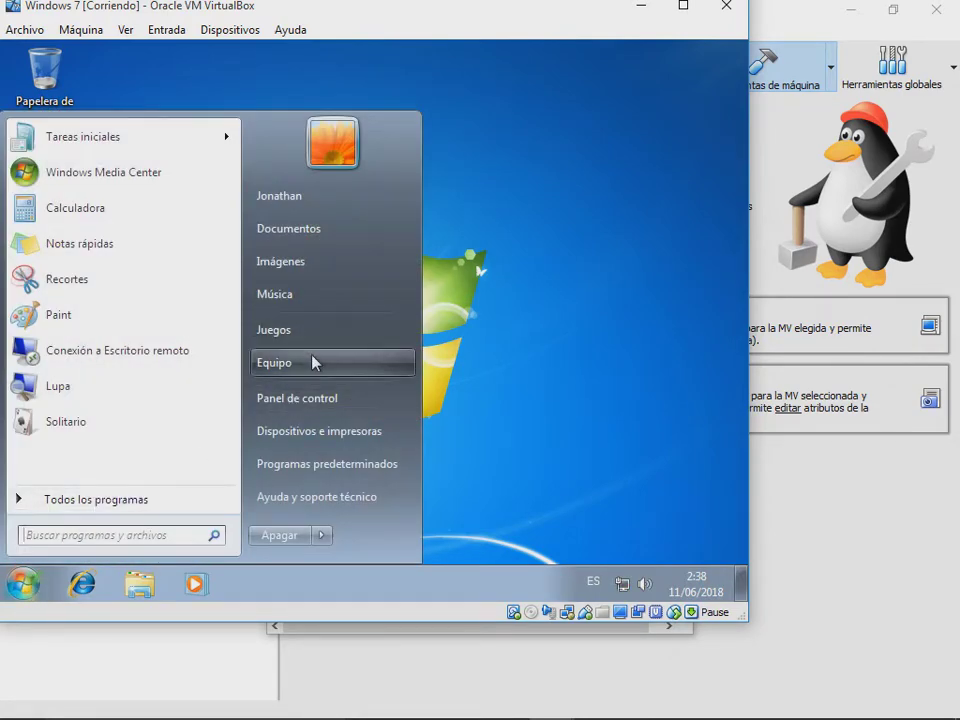
left_click(313, 362)
Step: Open Equipo's Propiedades to show the System page with 3,50 GB RAM
right_click(312, 334)
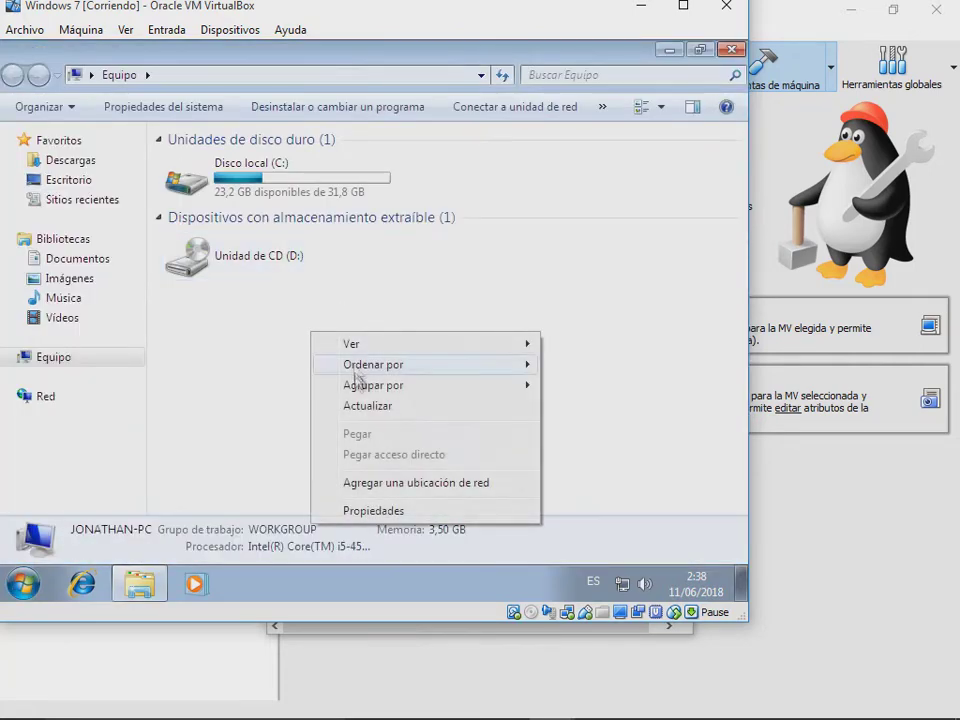
left_click(376, 509)
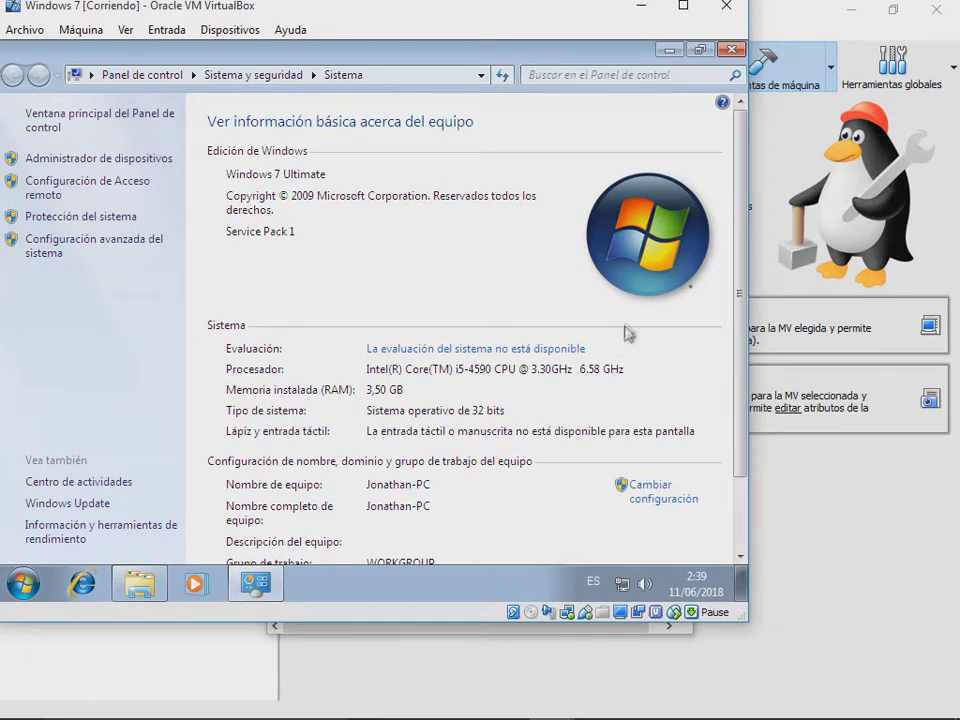
right_click(418, 598)
left_click(480, 533)
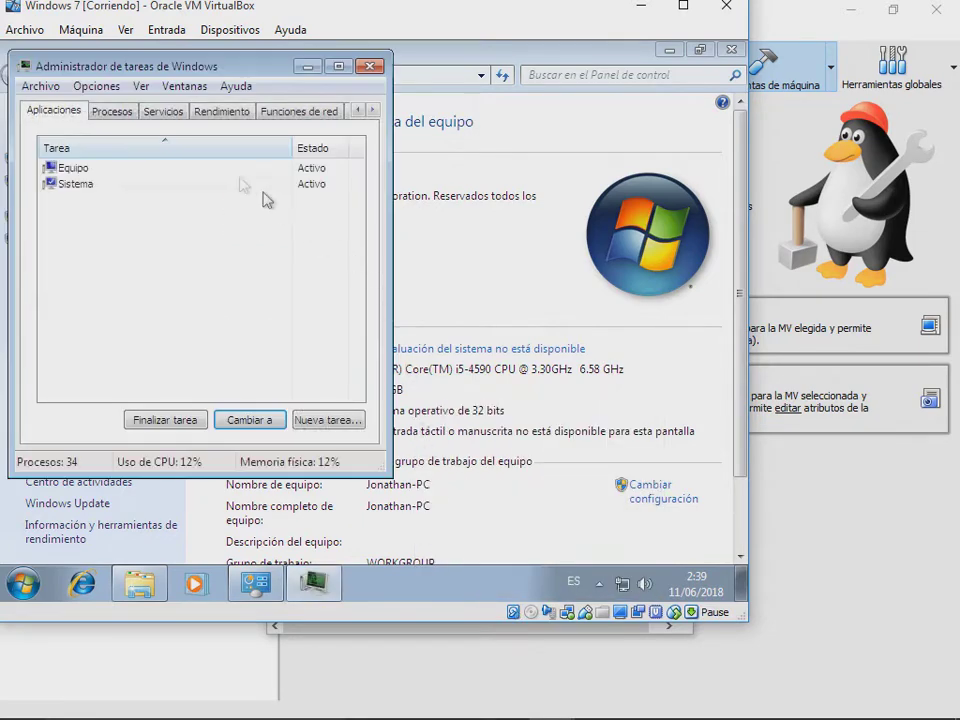
left_click(218, 111)
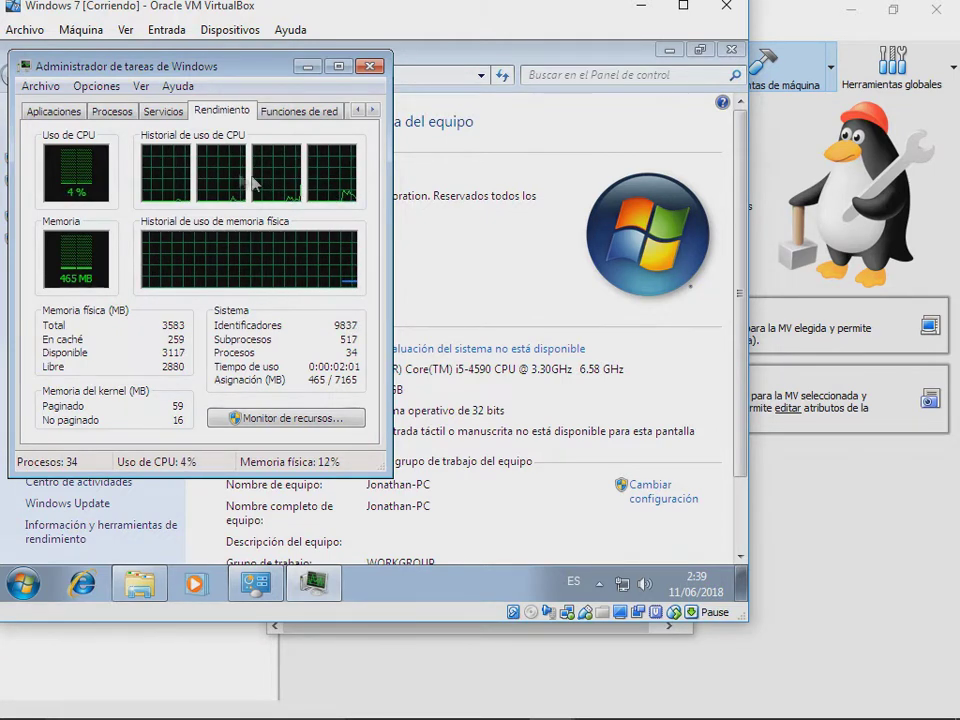
left_click(149, 115)
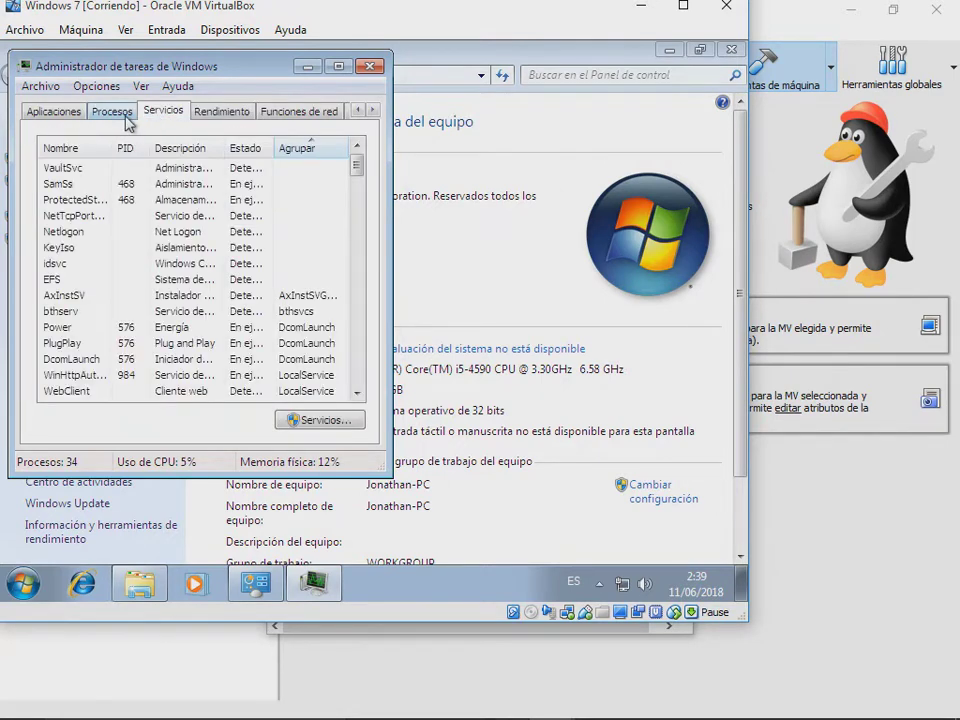
left_click(154, 216)
scroll(154, 293, "down", 4)
scroll(153, 292, "up", 4)
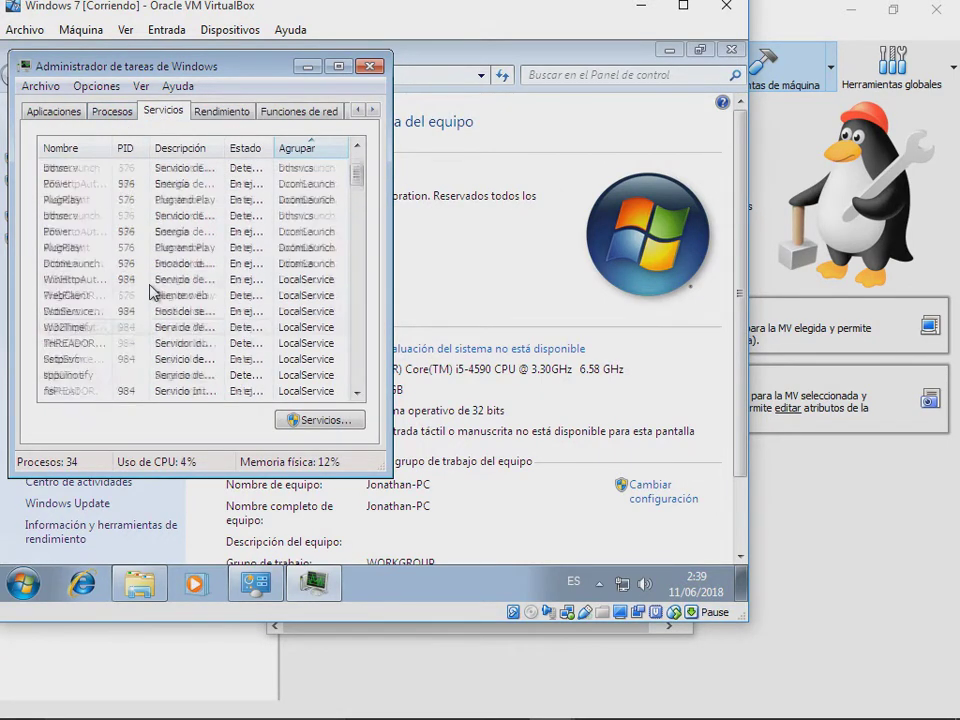
scroll(153, 291, "down", 4)
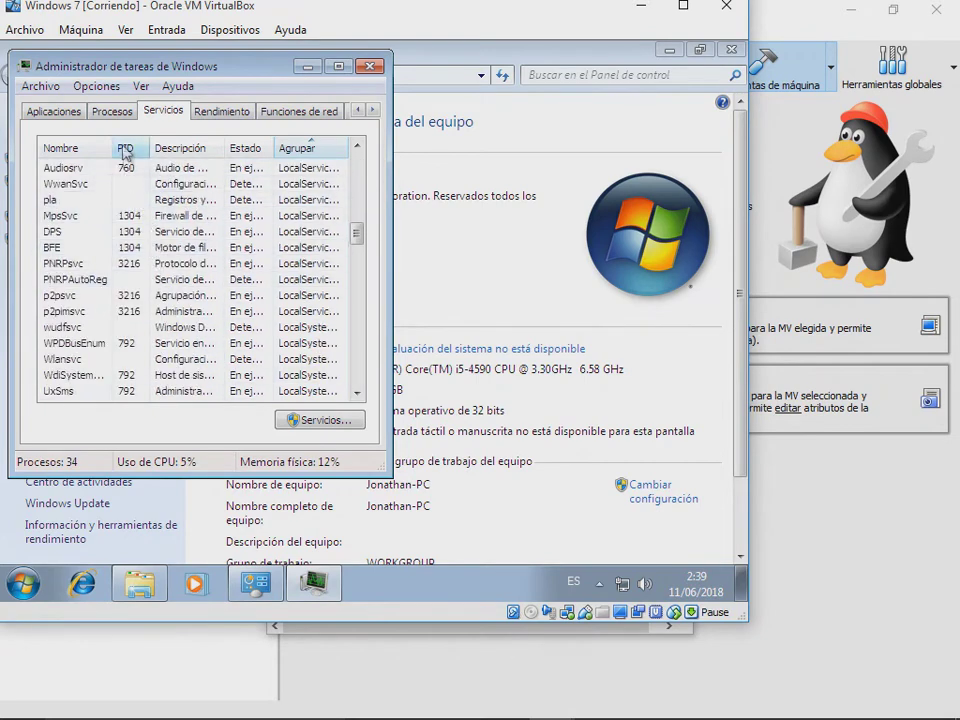
left_click(110, 120)
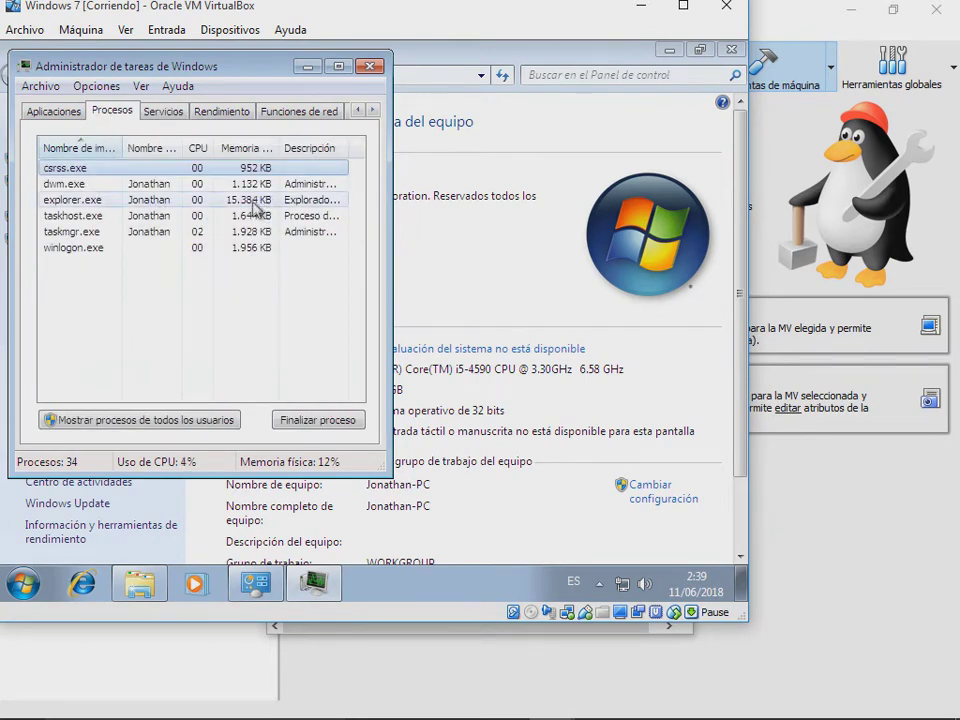
left_click(369, 66)
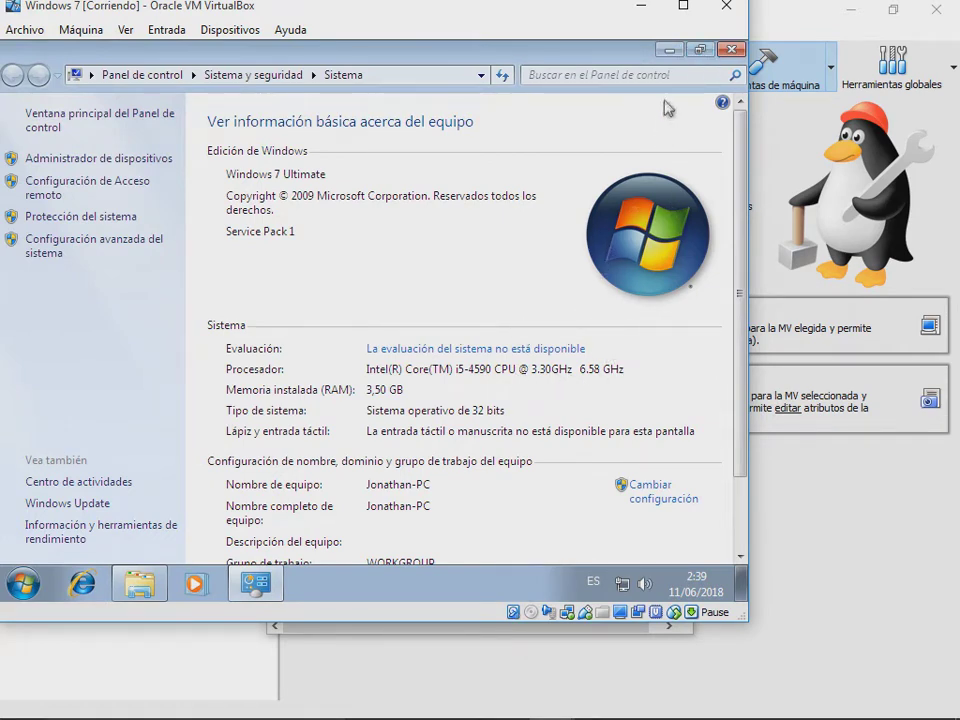
Step: Close the Sistema and Equipo windows and choose 'Apagar la máquina' for the Windows 7 VM
left_click(733, 50)
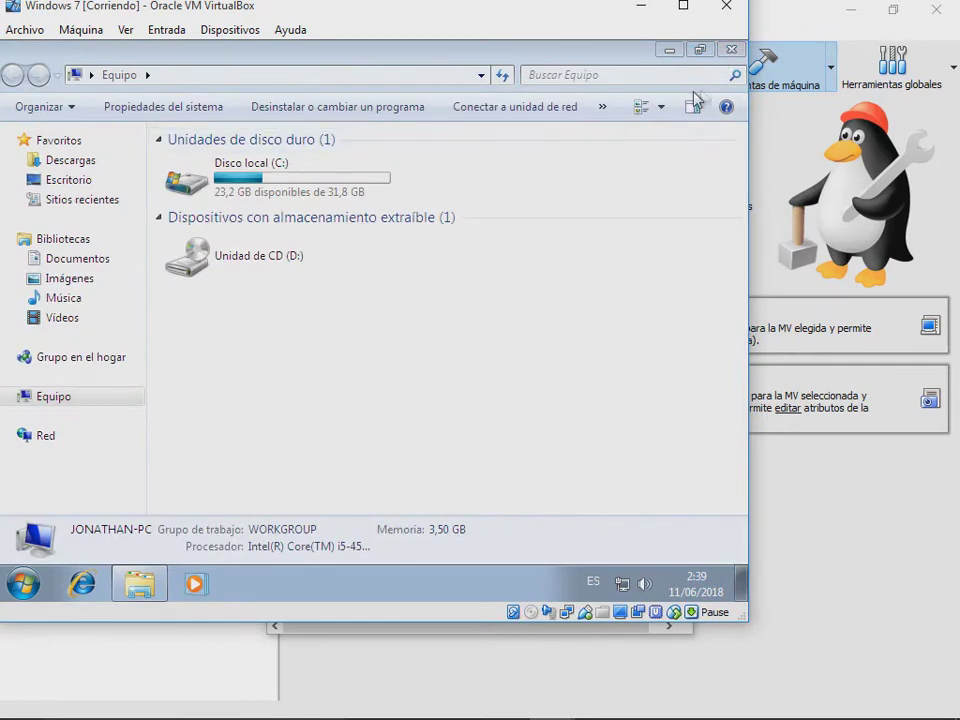
left_click(735, 47)
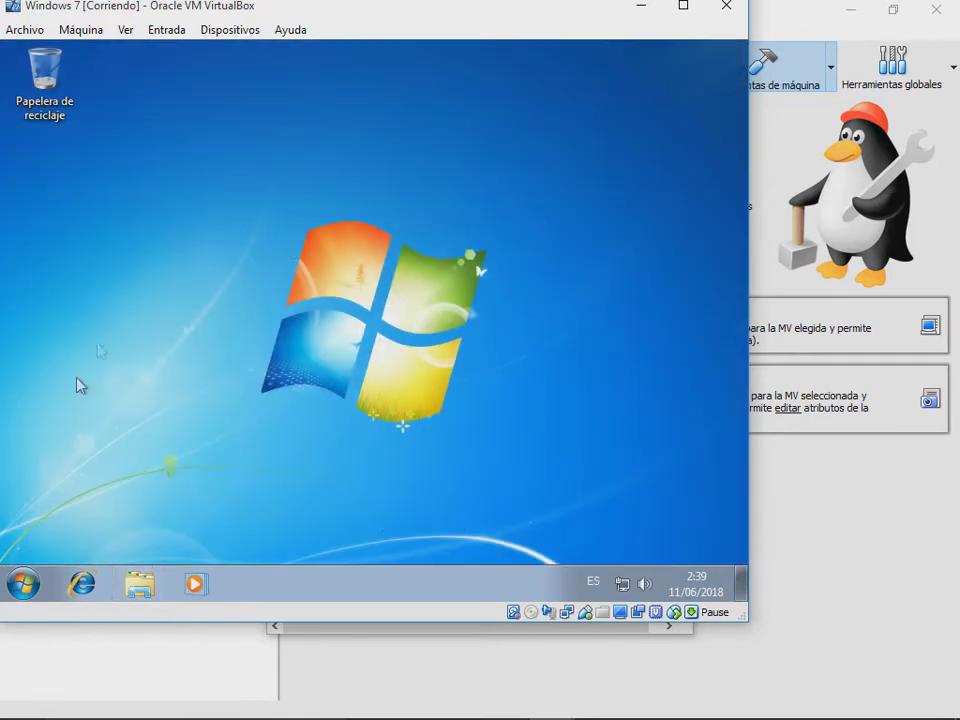
left_click(636, 8)
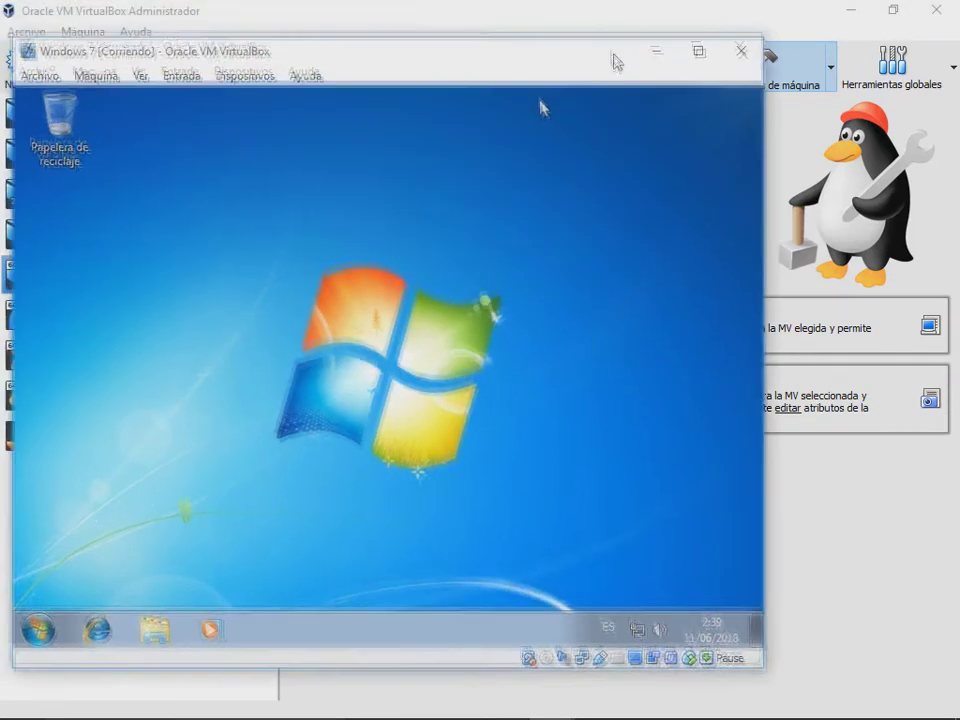
left_click(840, 51)
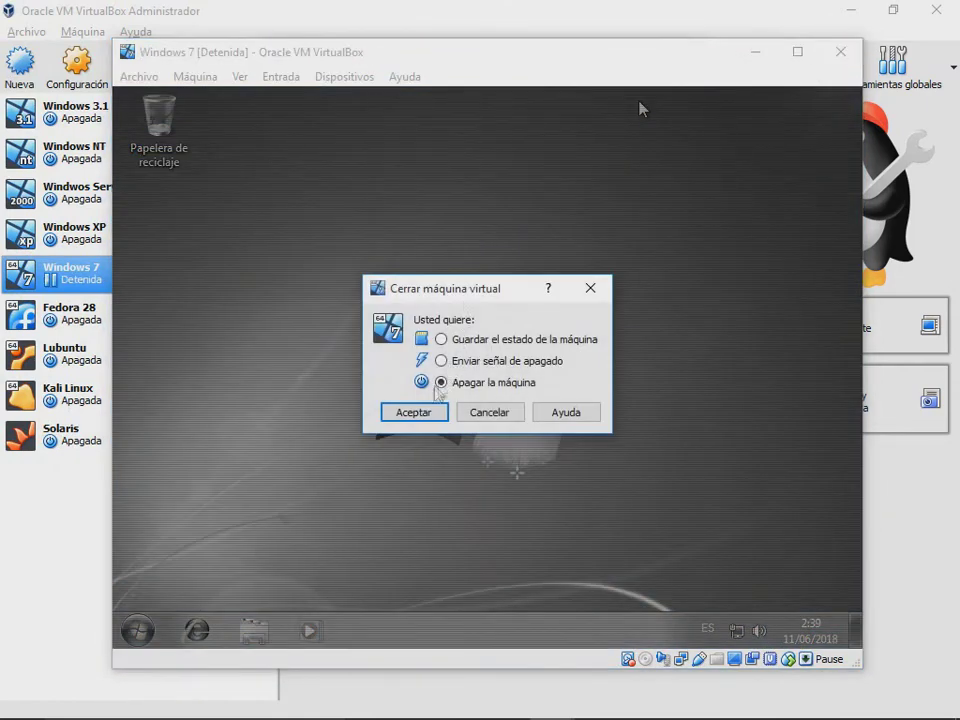
left_click(413, 411)
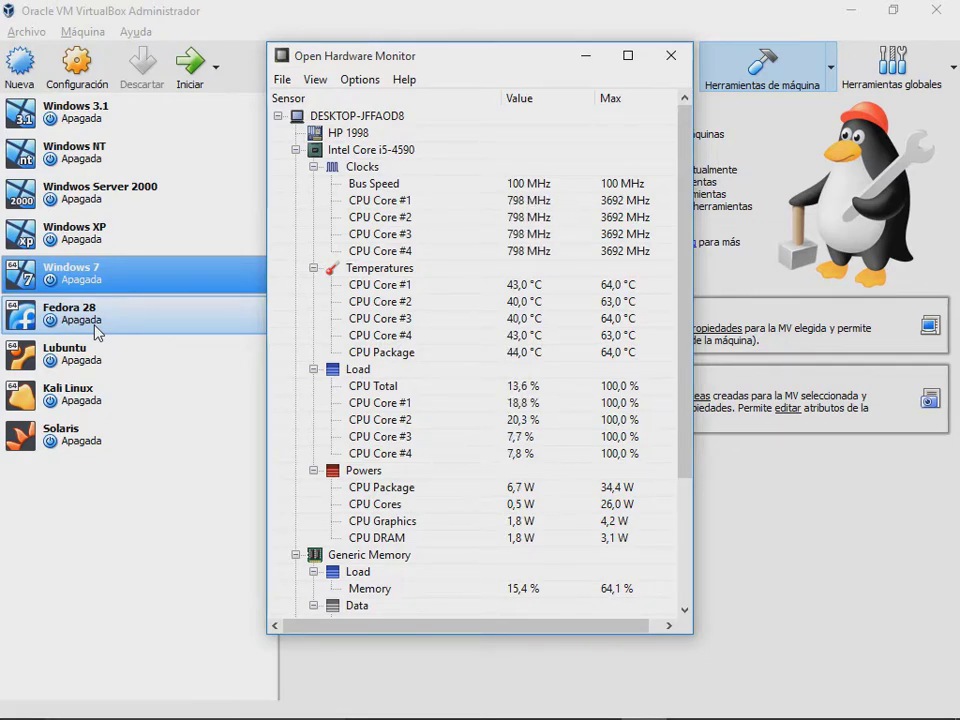
Step: Start the Fedora 28 virtual machine and move its window to the right
right_click(97, 331)
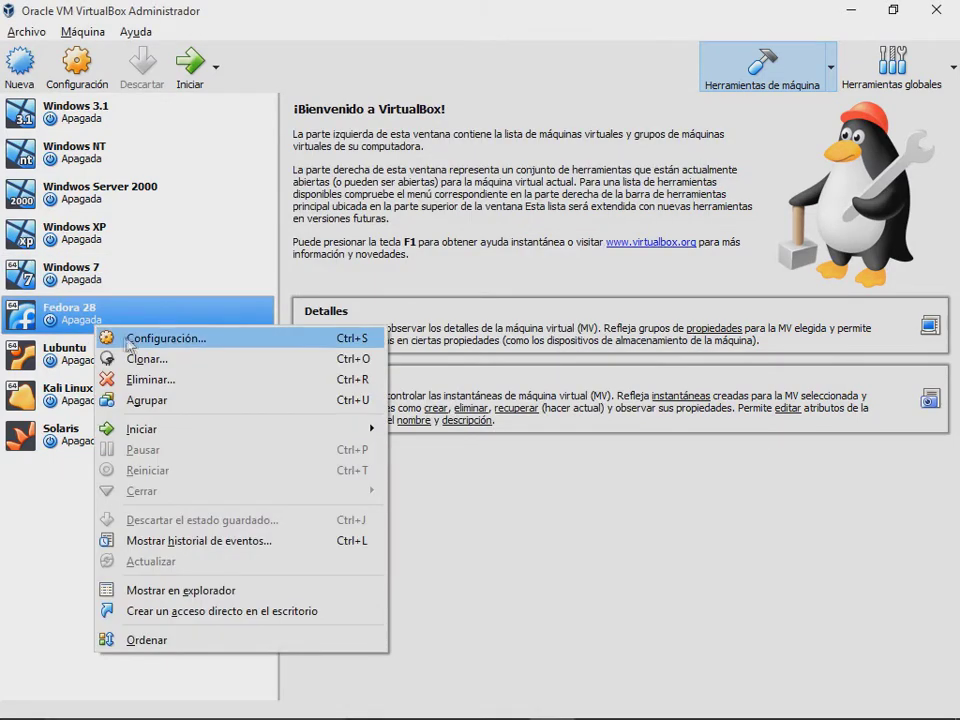
left_click(190, 62)
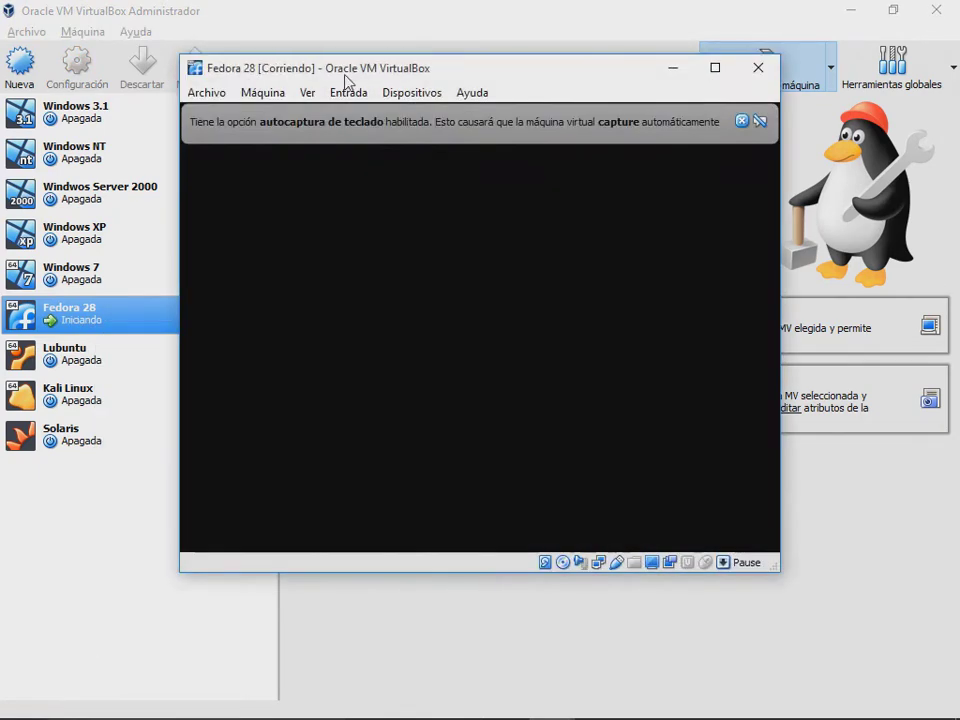
left_click_drag(232, 66, 326, 70)
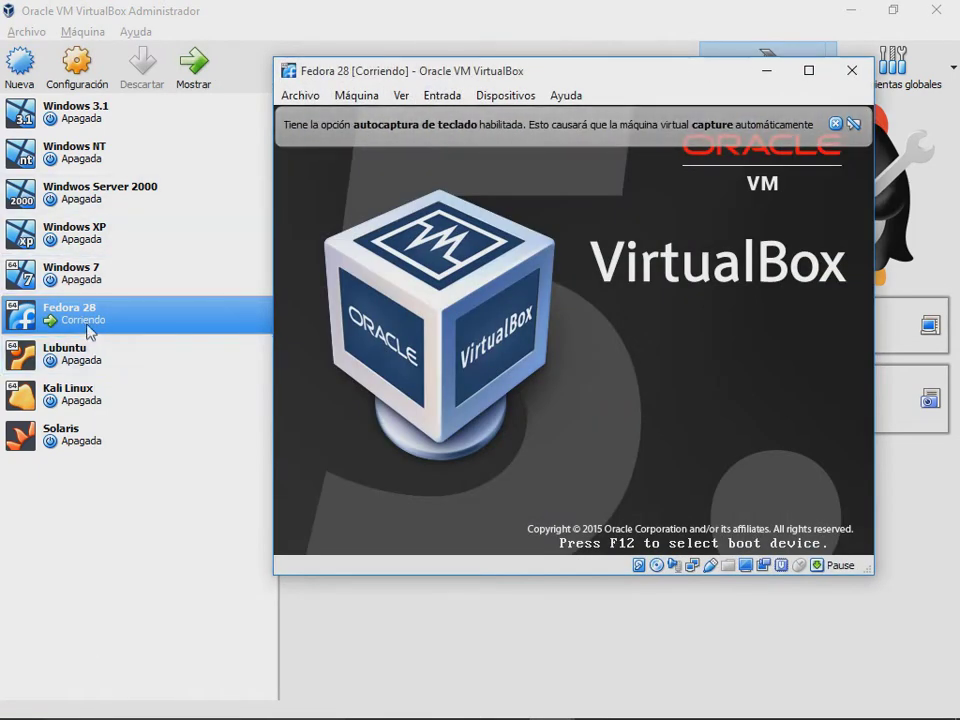
Step: Review Fedora 28's Sistema settings across the Placa base, Procesador and Aceleración tabs, then accept
right_click(70, 316)
left_click(148, 332)
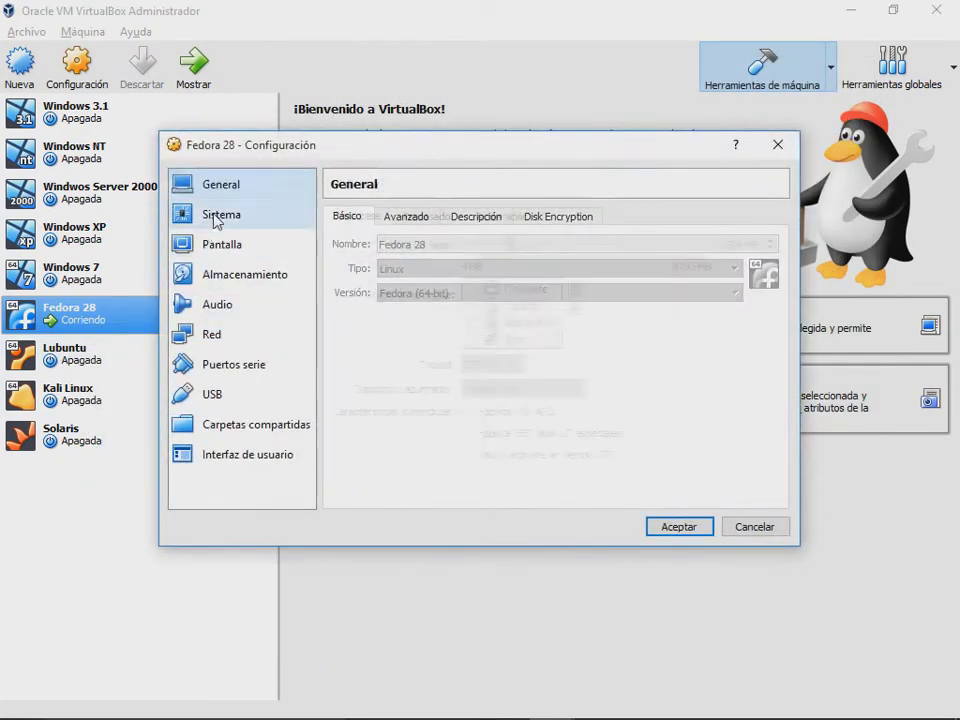
left_click(214, 217)
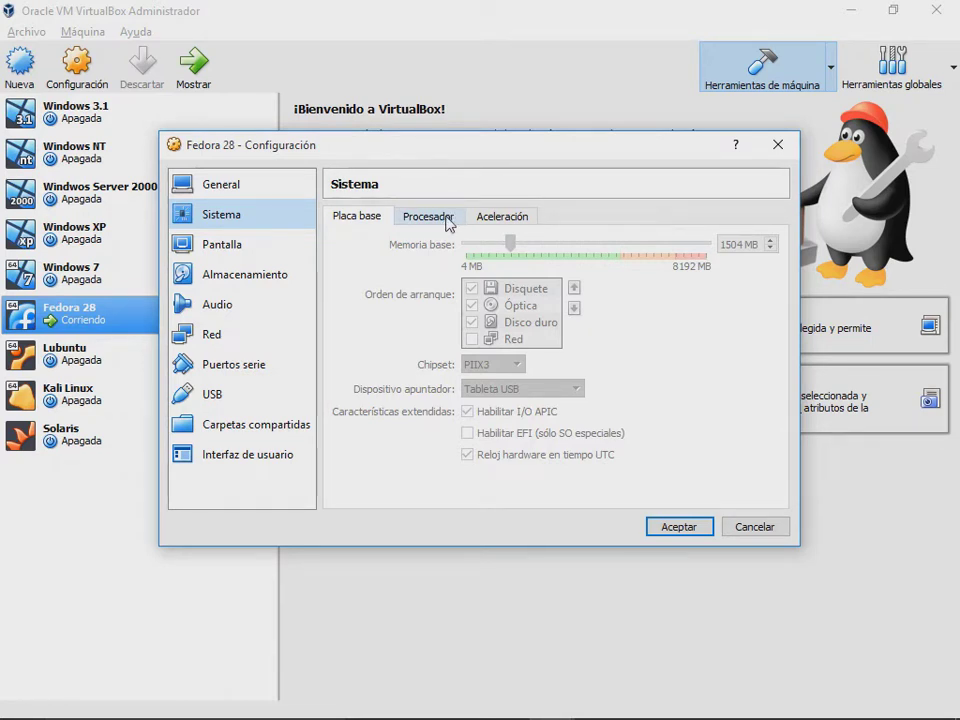
left_click(448, 221)
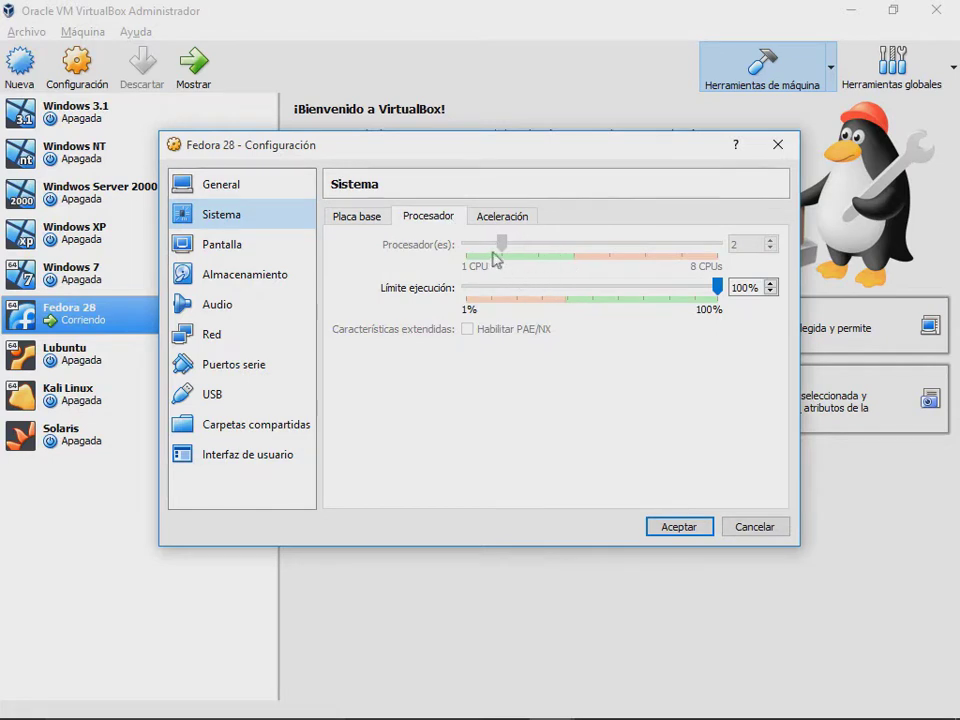
left_click(520, 220)
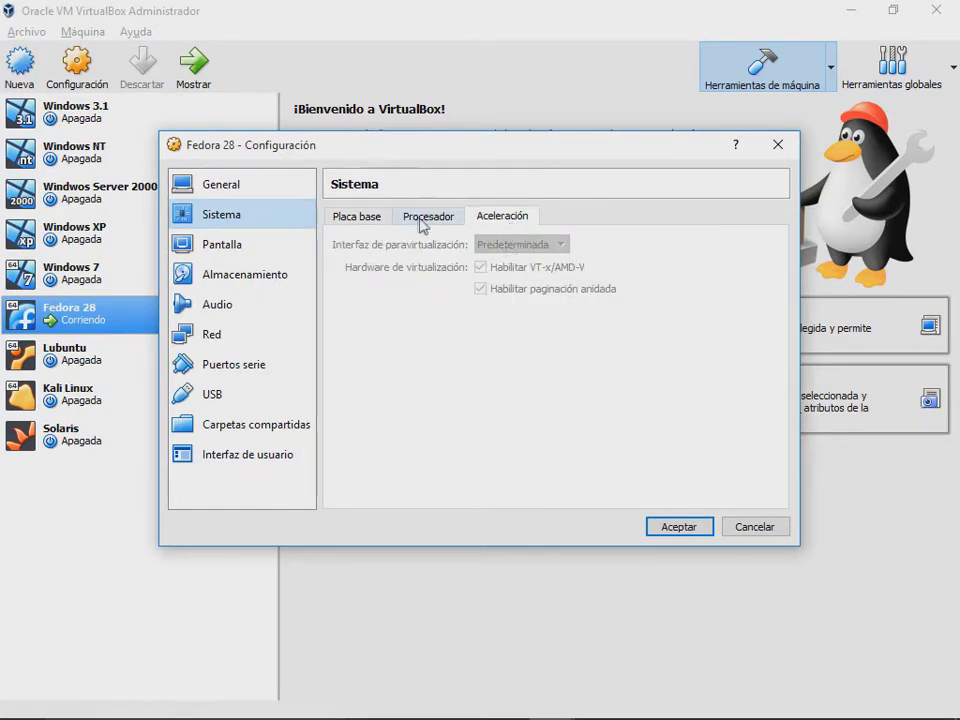
left_click(356, 216)
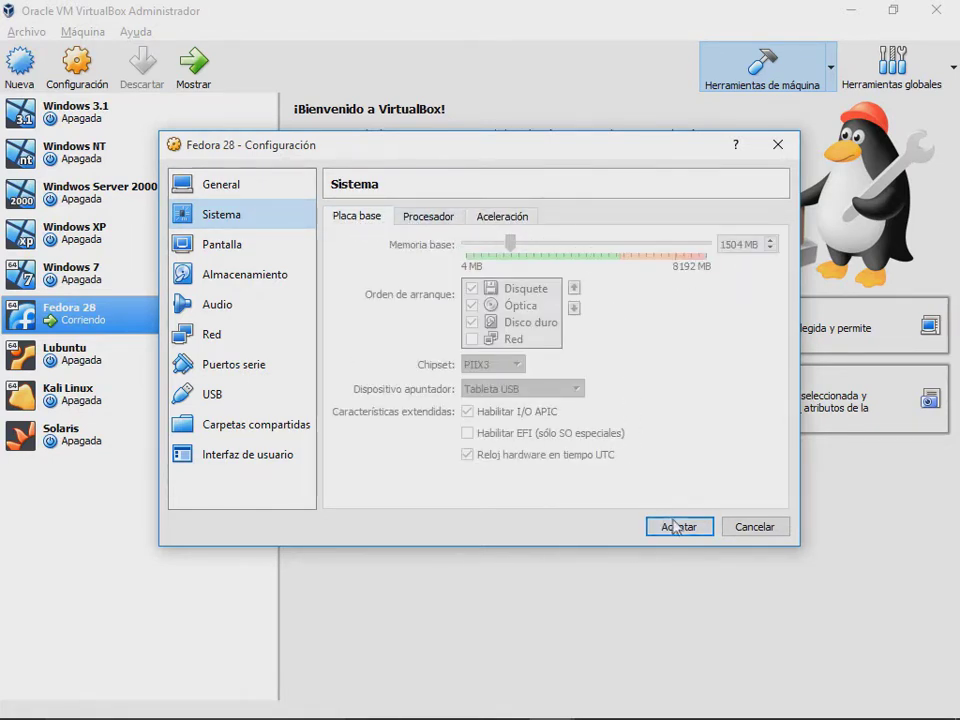
left_click(677, 525)
Step: Check Dispositivos > Unidades ópticas without changes, then boot Fedora-Workstation-Live 28 from the boot menu
mouse_move(619, 707)
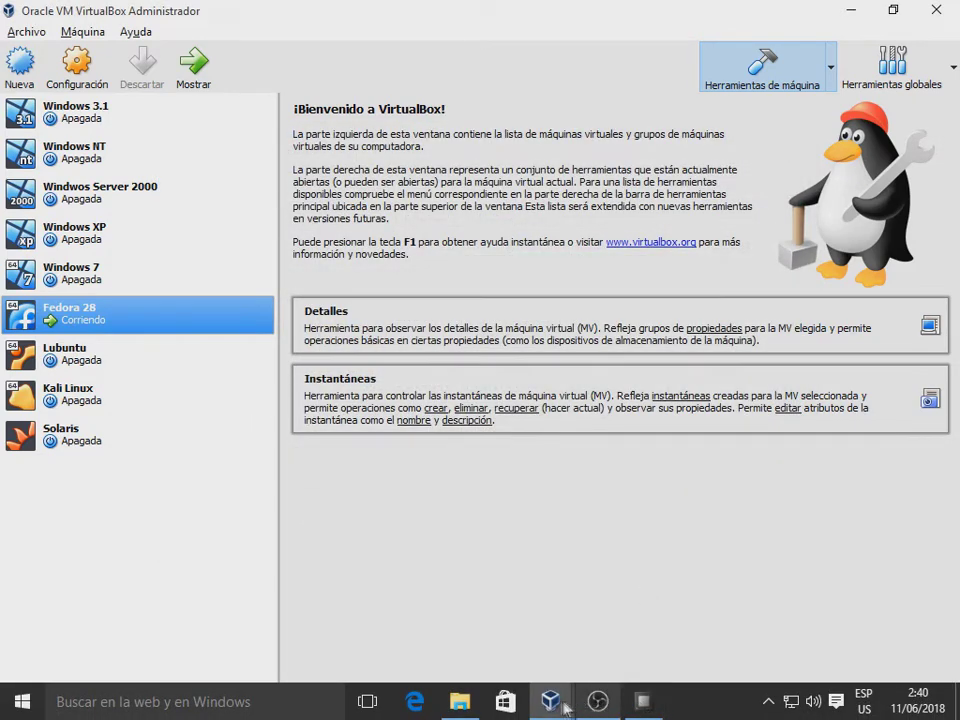
mouse_move(552, 702)
left_click(628, 630)
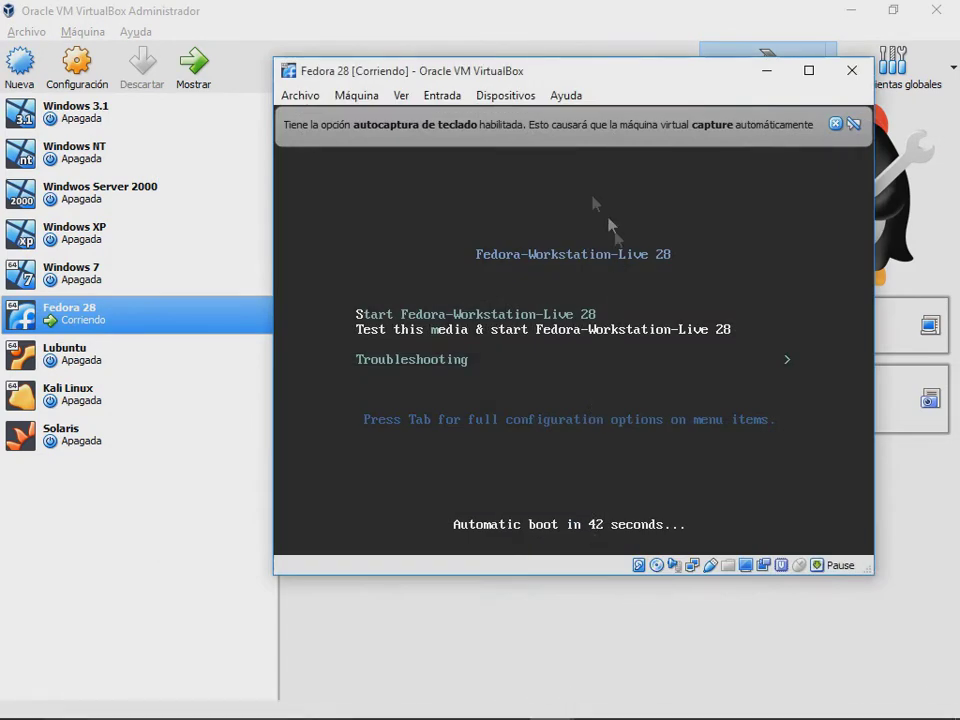
left_click(498, 97)
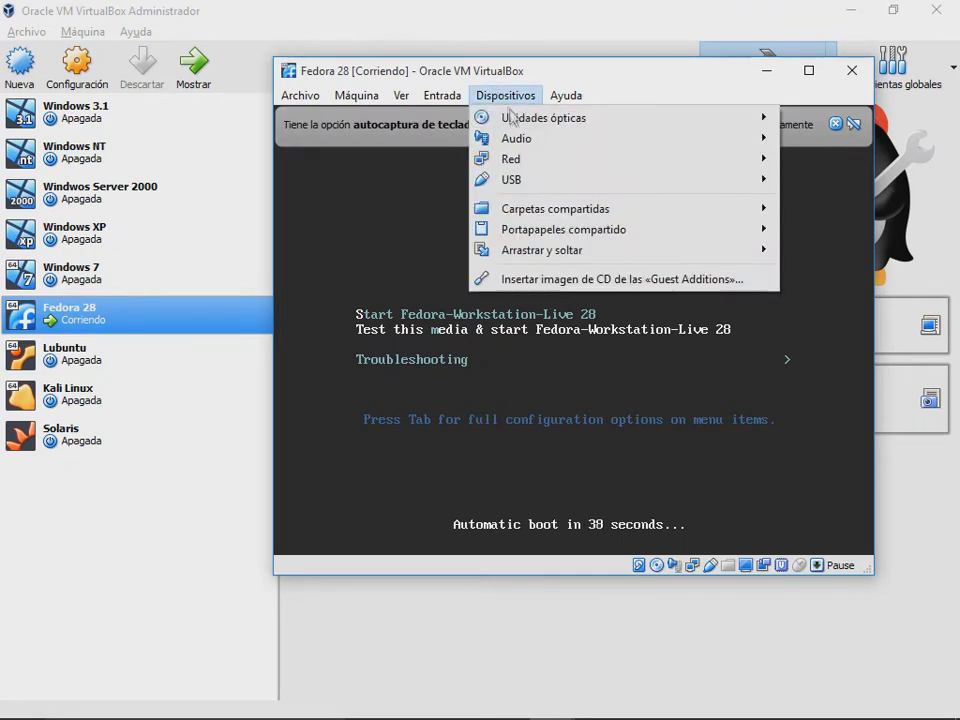
mouse_move(512, 120)
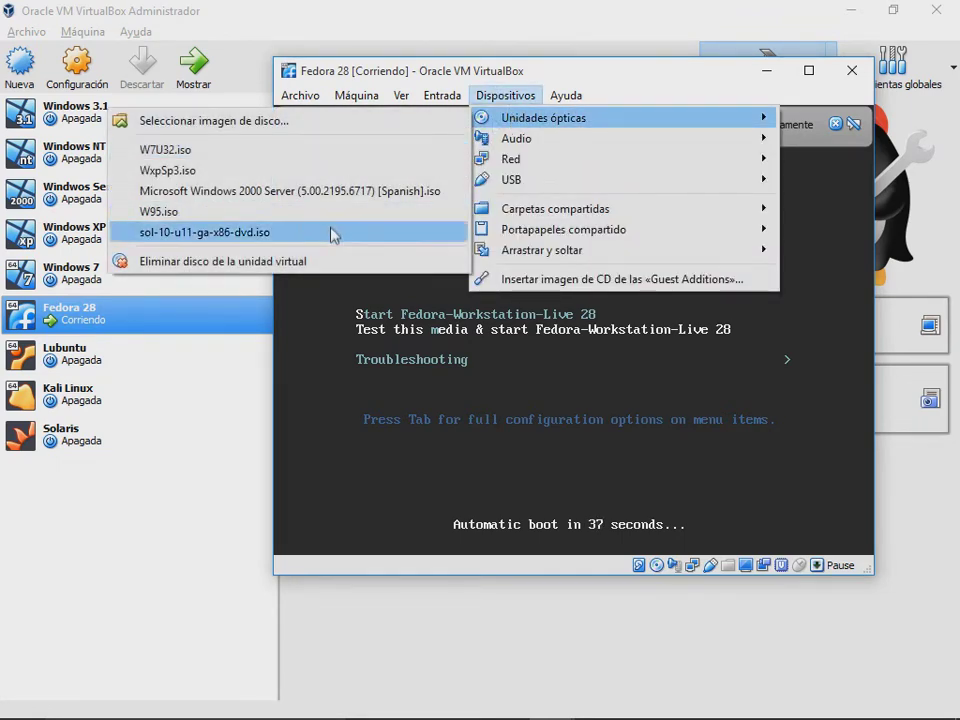
mouse_move(547, 128)
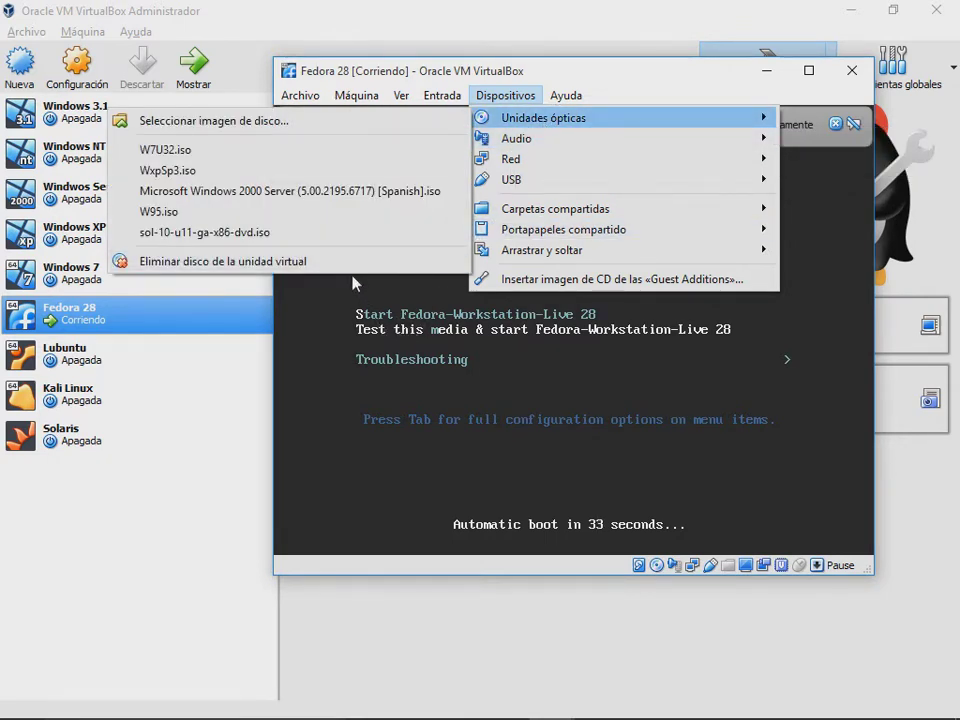
left_click(348, 332)
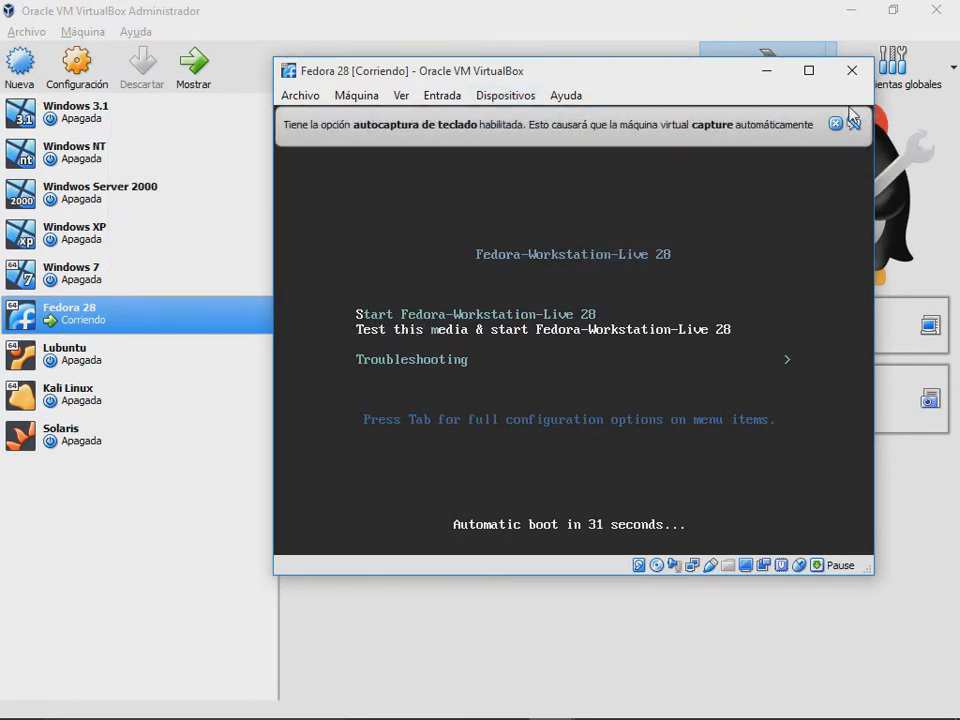
key("Return")
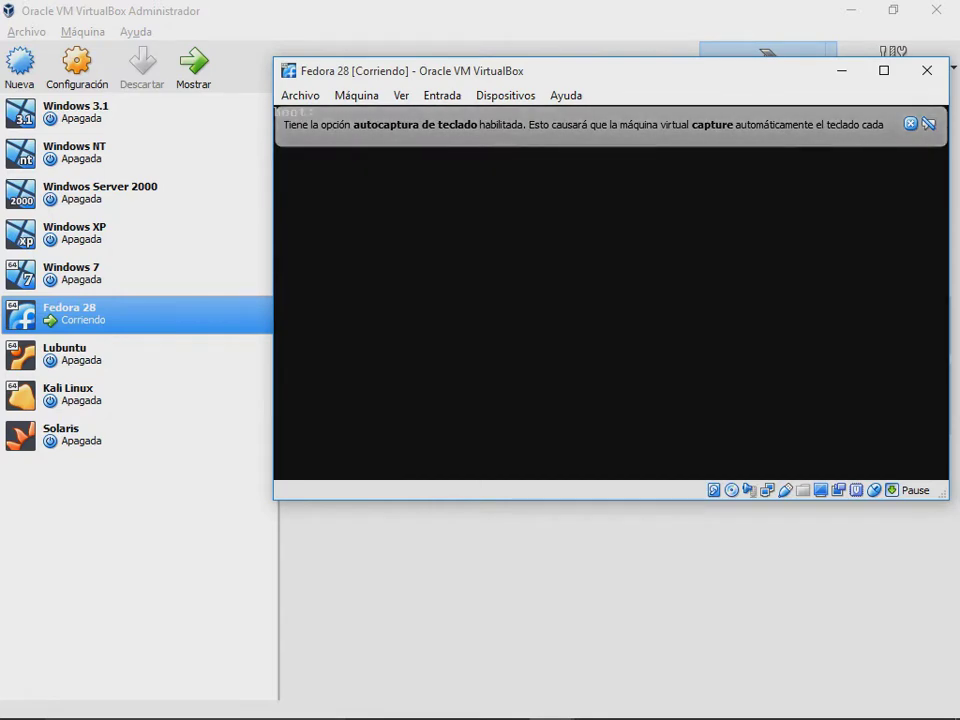
Step: Power off Fedora 28 and open its Almacenamiento settings
left_click(927, 70)
left_click(537, 338)
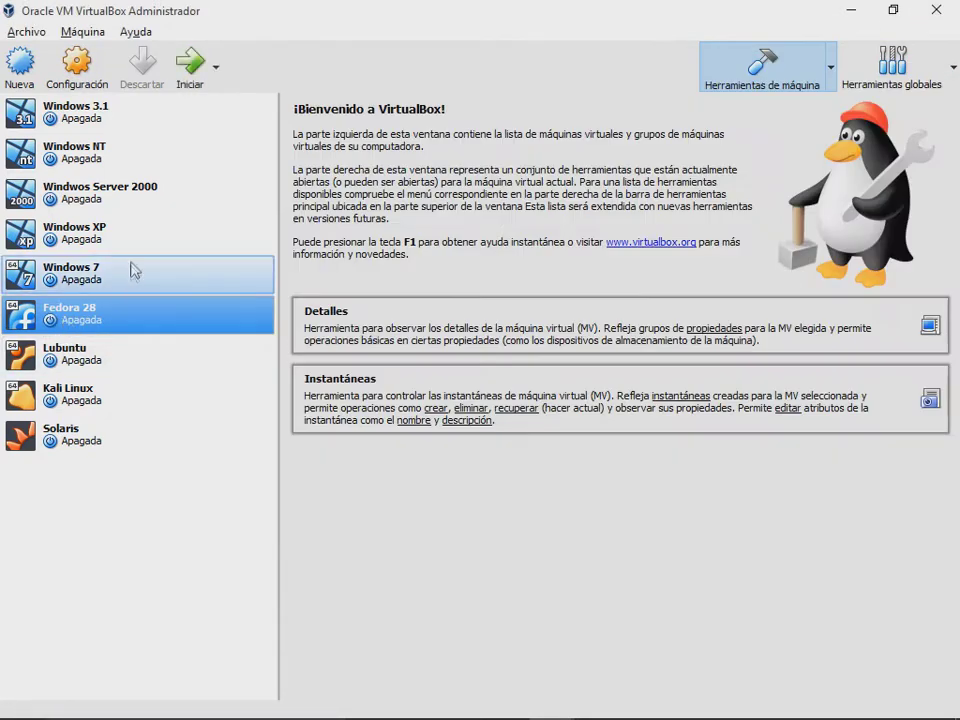
right_click(140, 322)
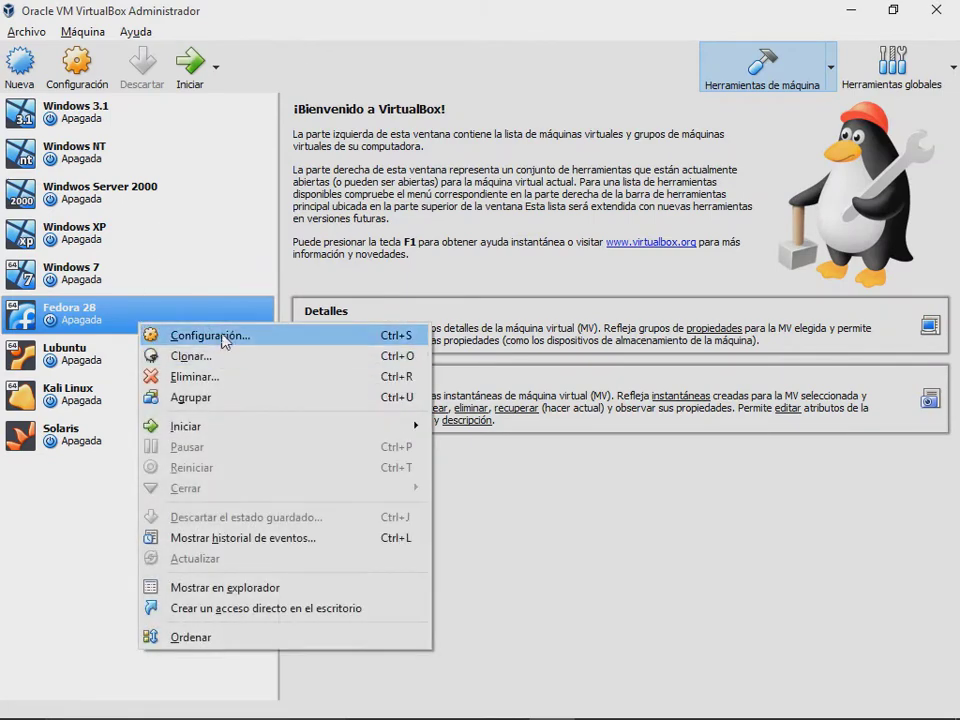
left_click(240, 335)
left_click(232, 274)
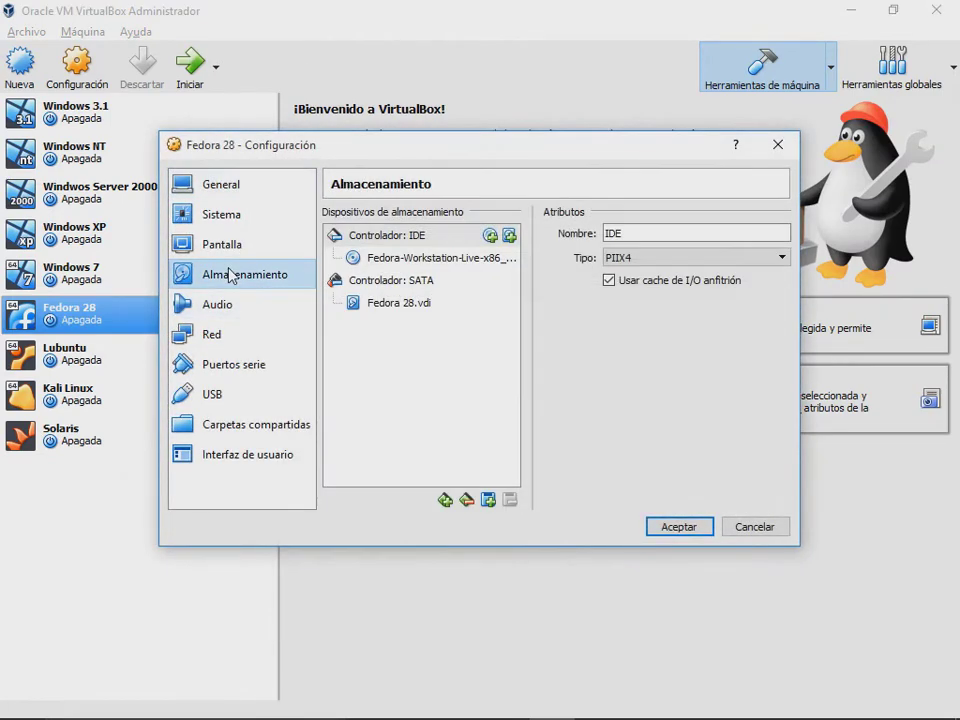
Step: Remove the Fedora-Workstation-Live ISO from the optical drive, leaving only Fedora 28.vdi, and save
right_click(437, 260)
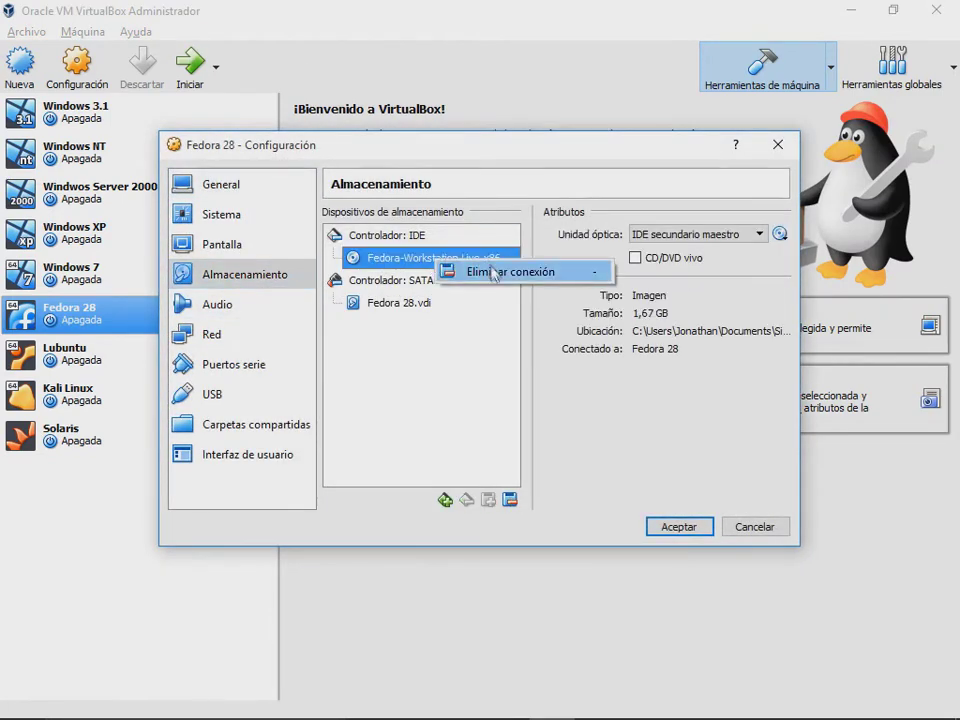
left_click(781, 244)
left_click(781, 244)
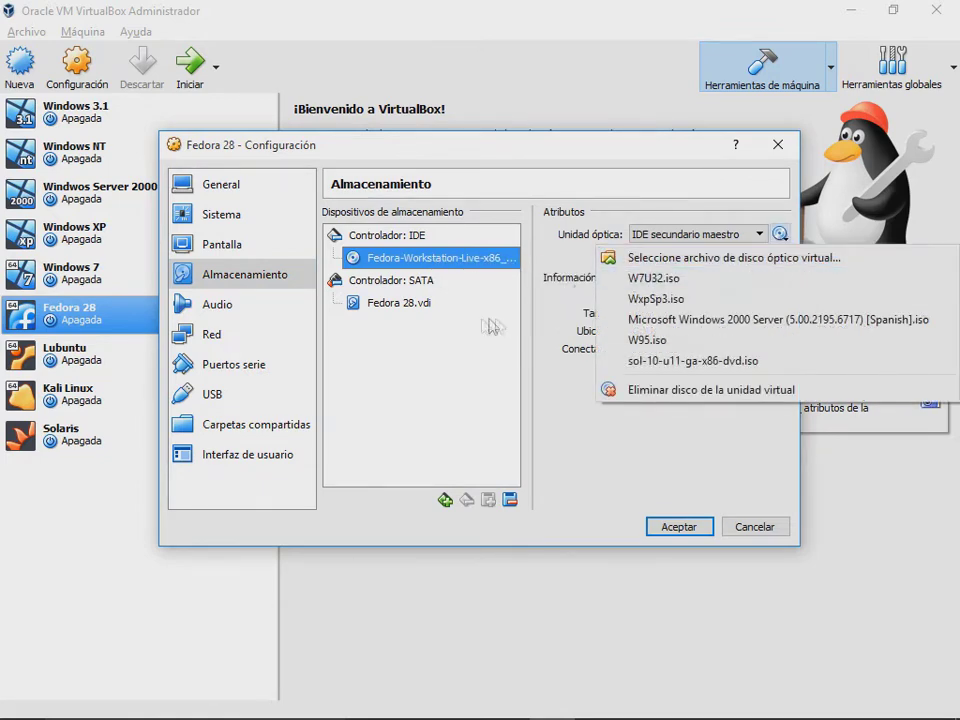
left_click(439, 269)
right_click(439, 264)
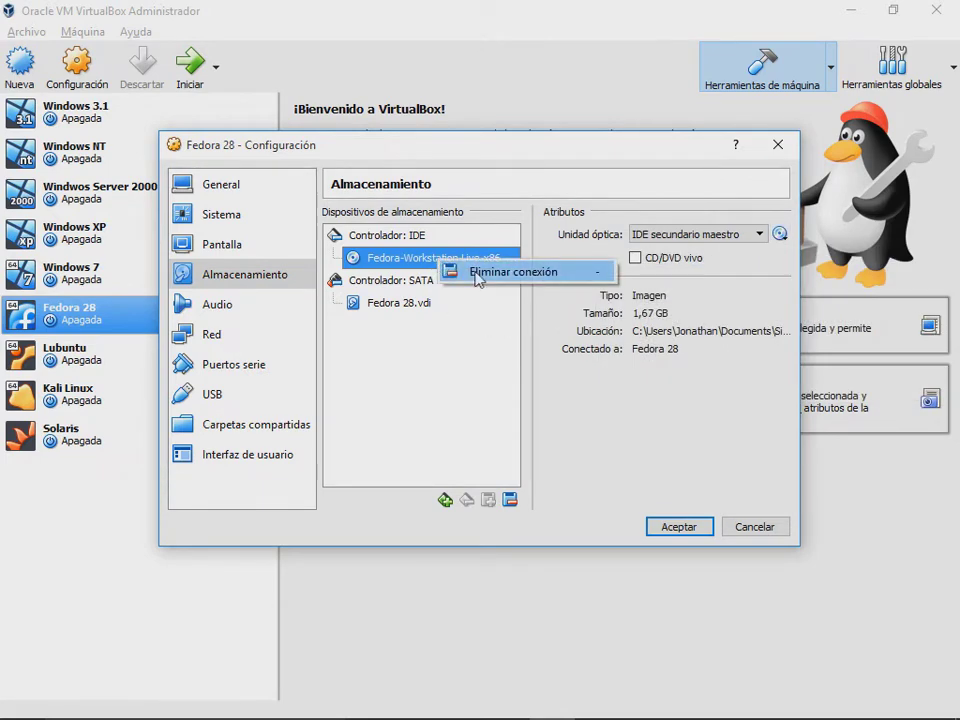
left_click(480, 279)
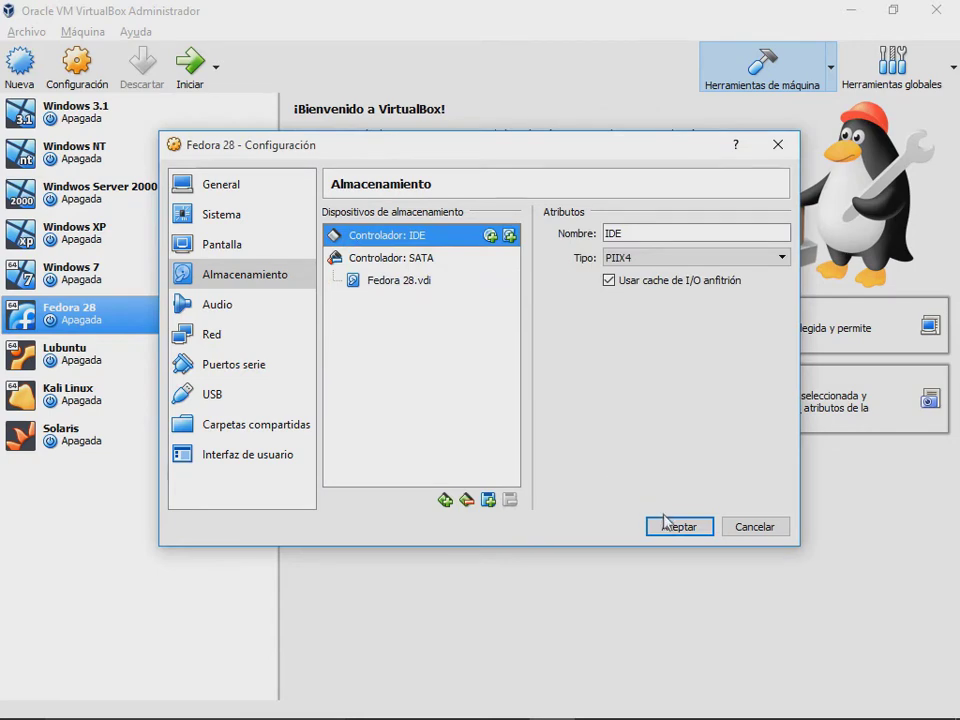
left_click(666, 522)
Step: Start Fedora 28, boot the default GRUB entry and dismiss the capture and mouse-integration notices
left_click(185, 72)
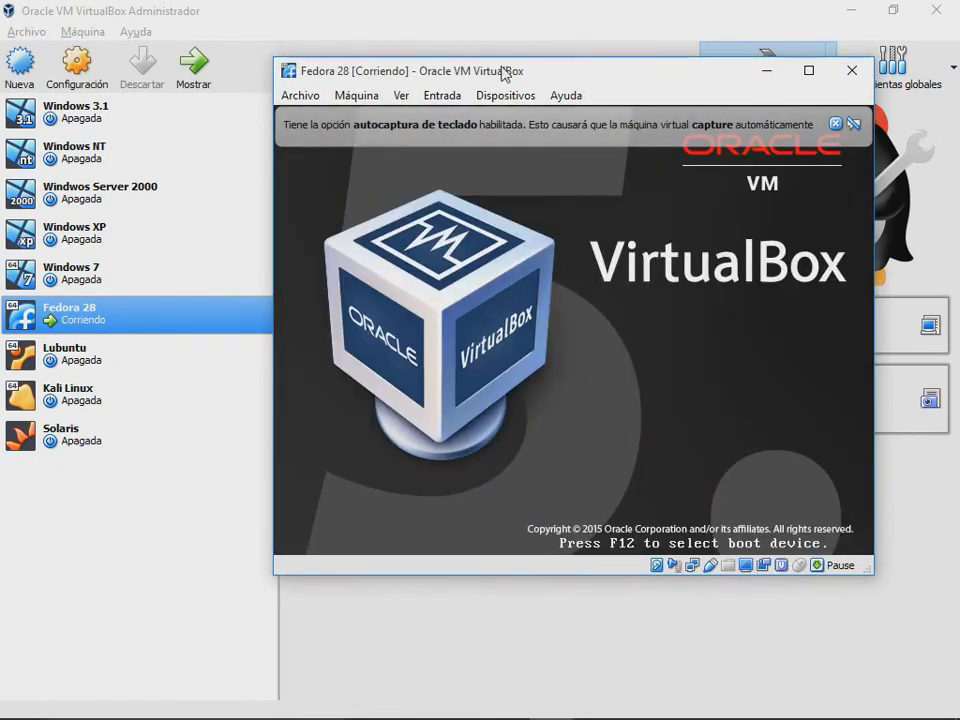
left_click_drag(503, 70, 487, 54)
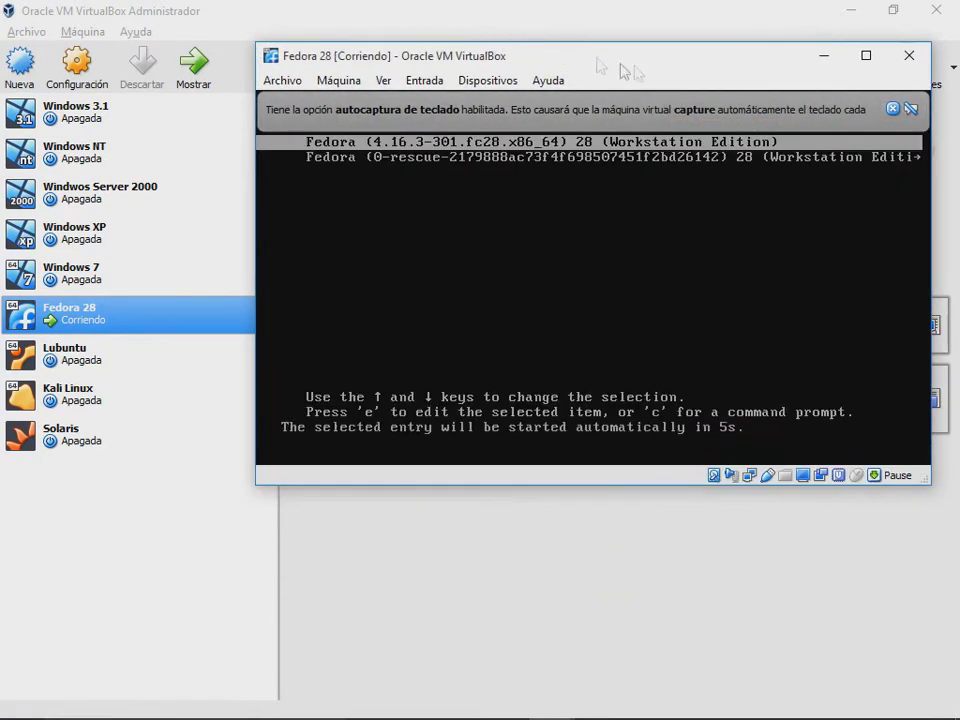
key("Return")
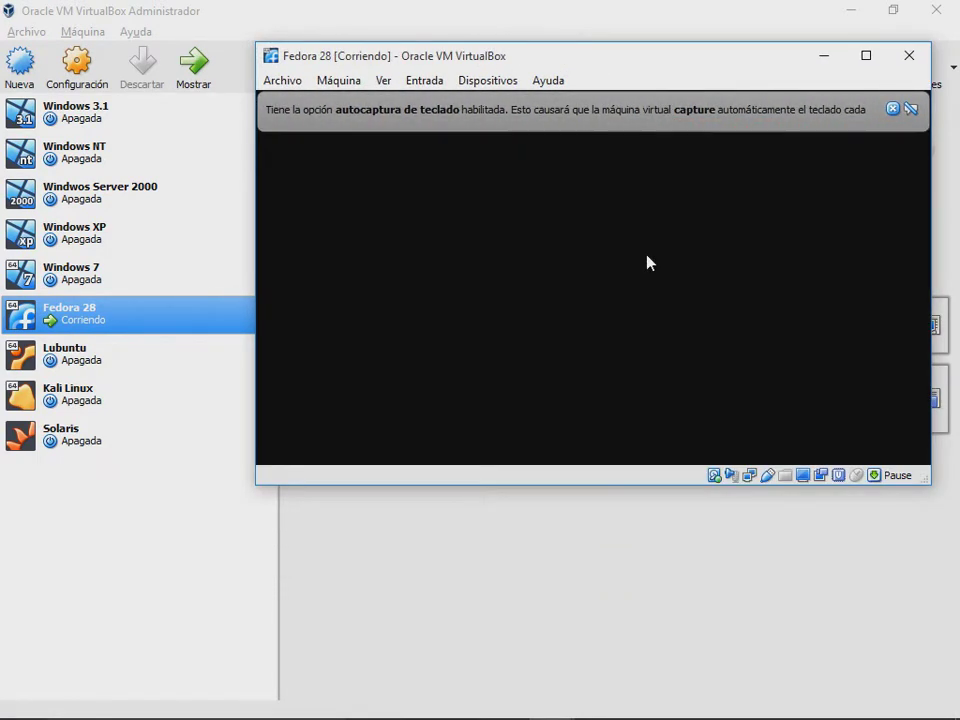
left_click(890, 108)
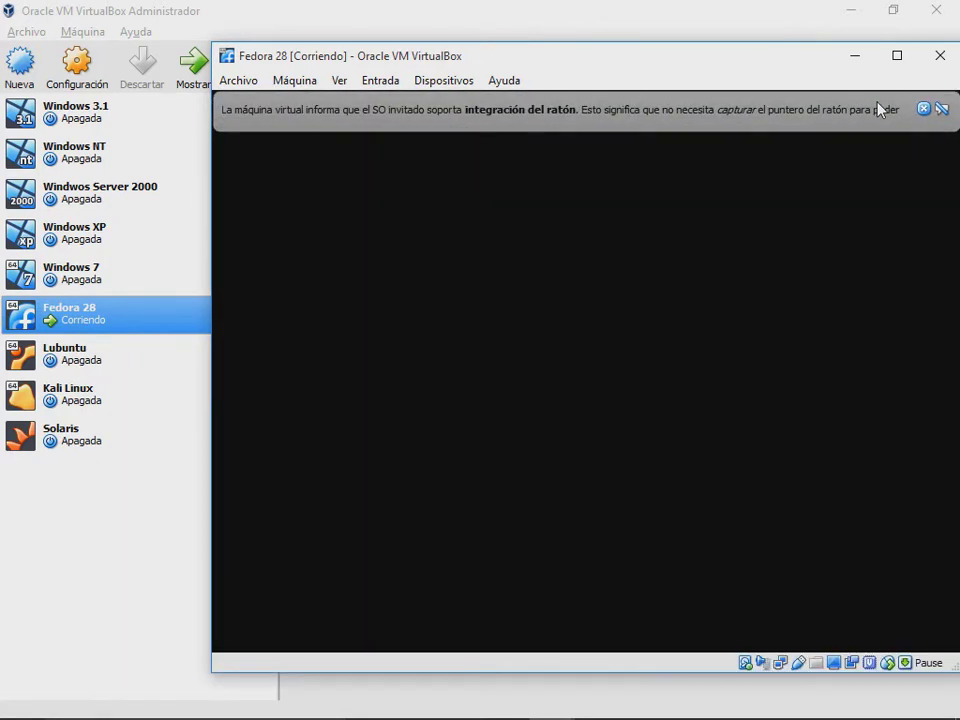
left_click(923, 108)
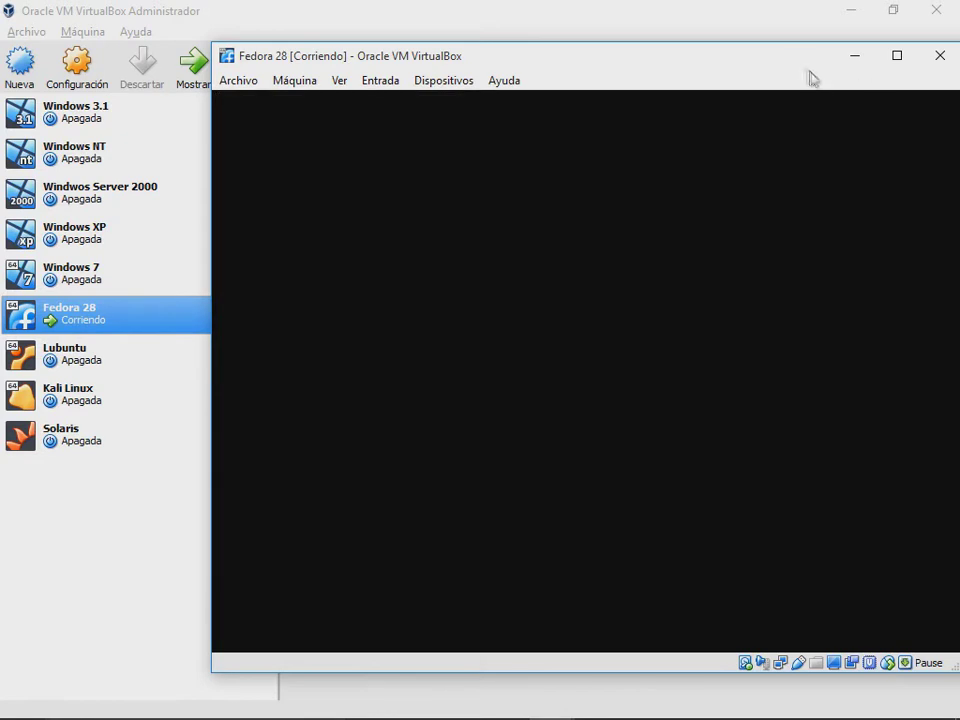
left_click_drag(805, 67, 688, 65)
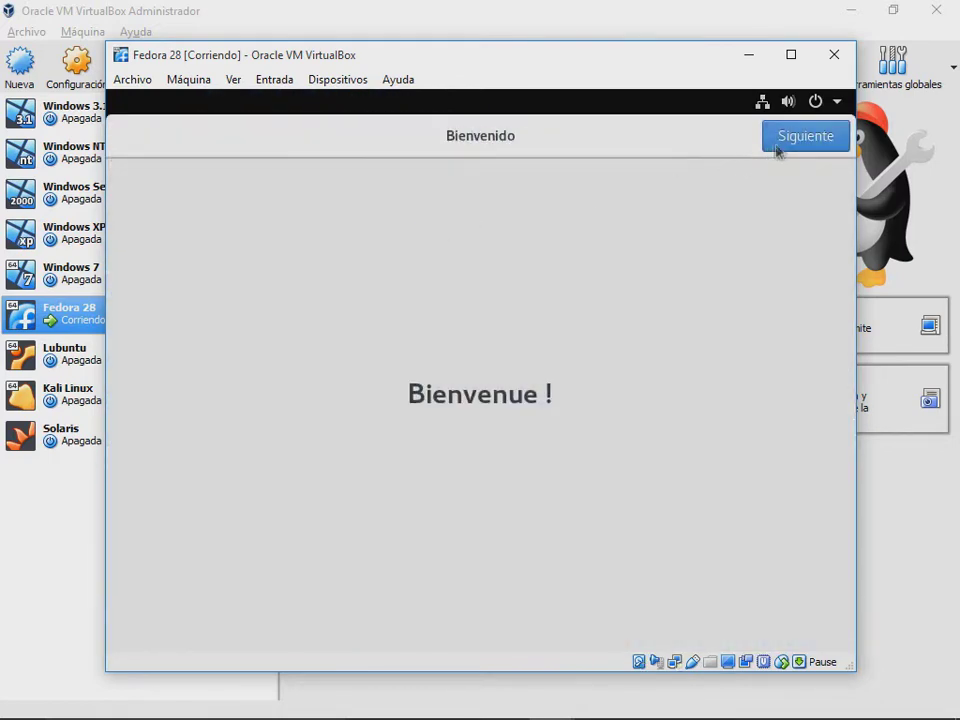
Step: Turn off location services and automatic problem reporting, and skip online accounts
left_click(785, 143)
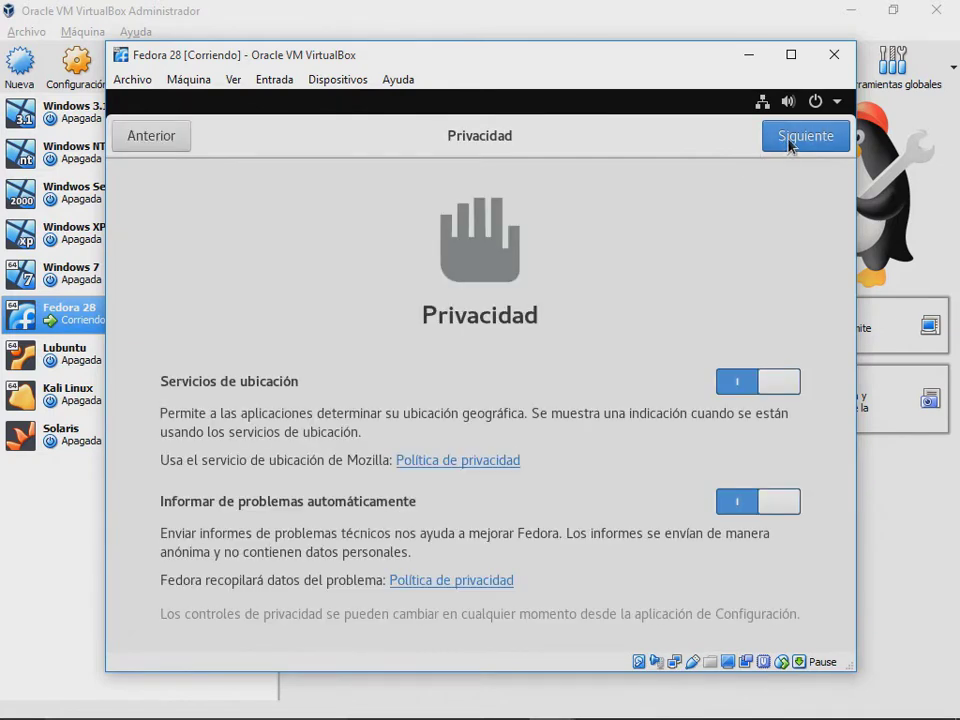
left_click(791, 390)
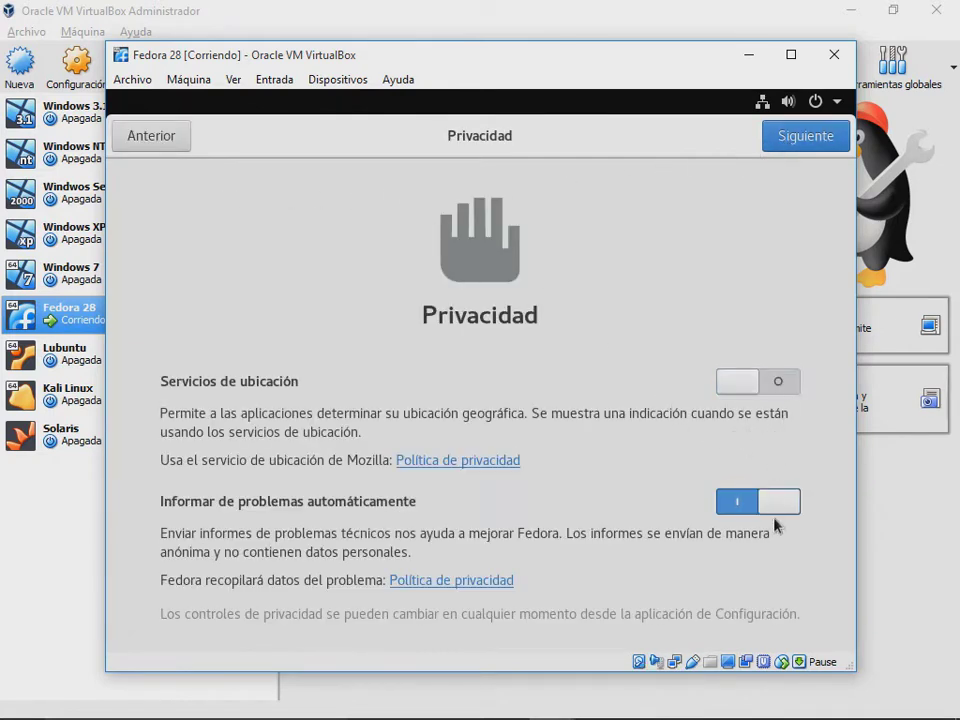
left_click(767, 506)
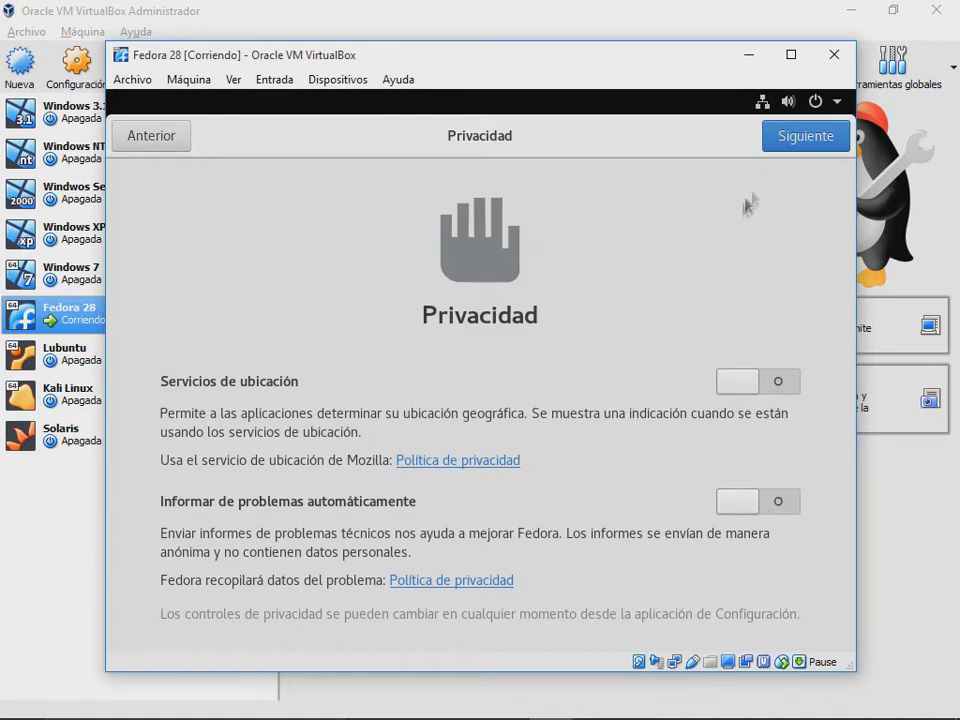
left_click(829, 146)
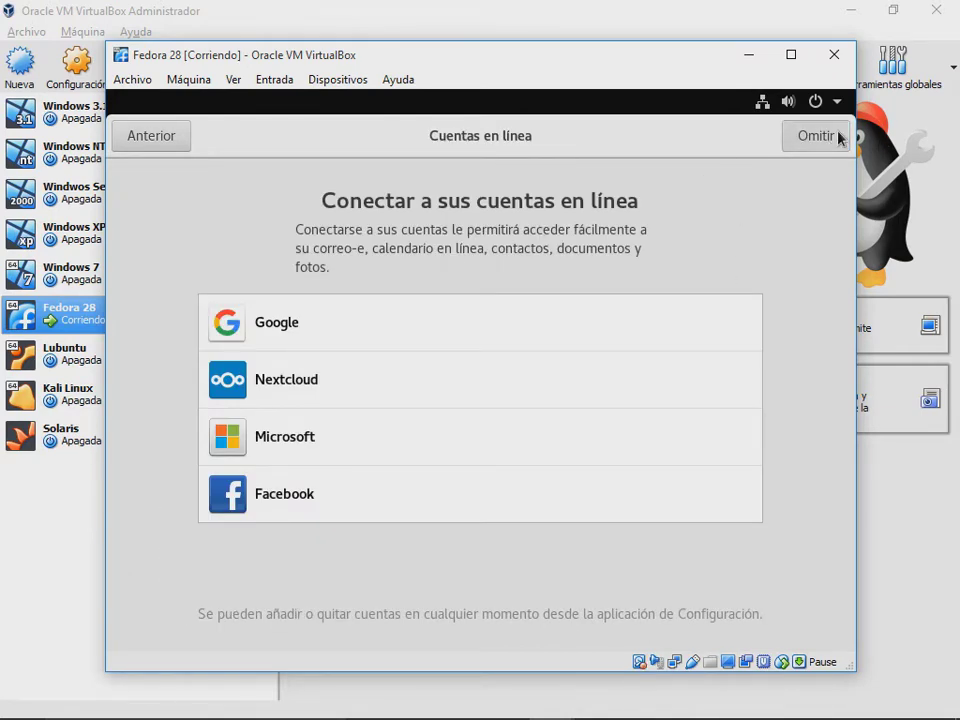
left_click(838, 140)
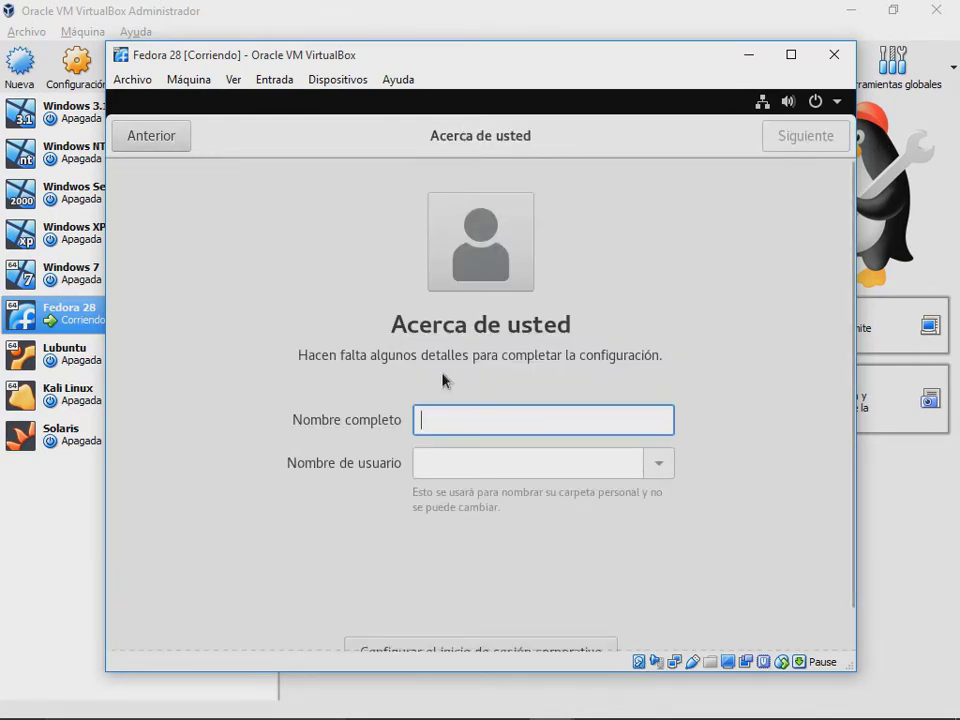
Step: Create the user account by entering the full name and a confirmed password
type("Jonathan")
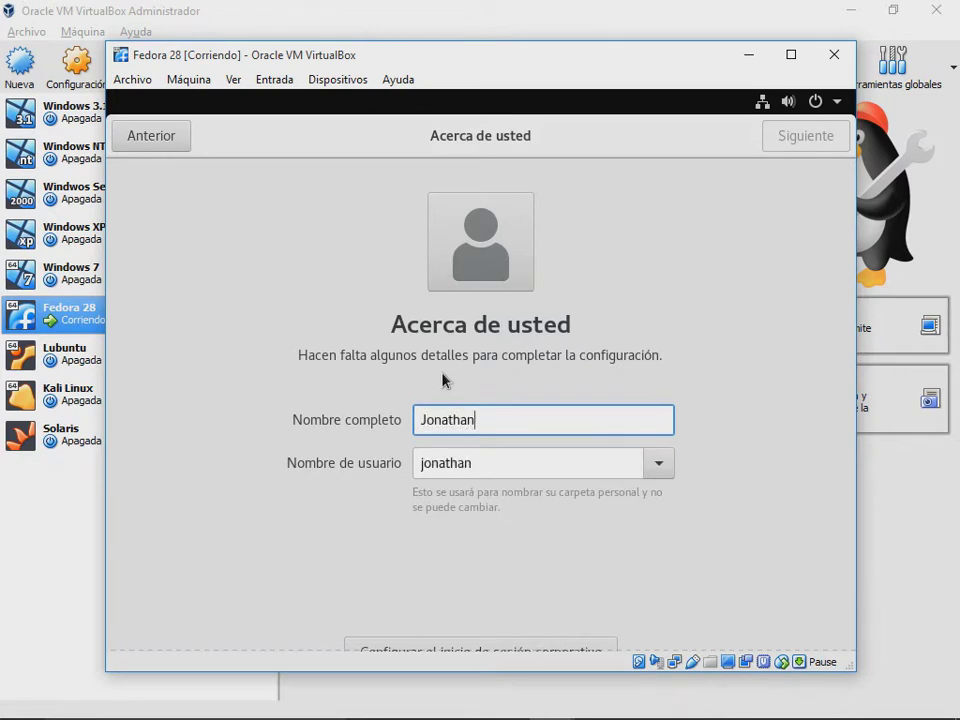
left_click(804, 145)
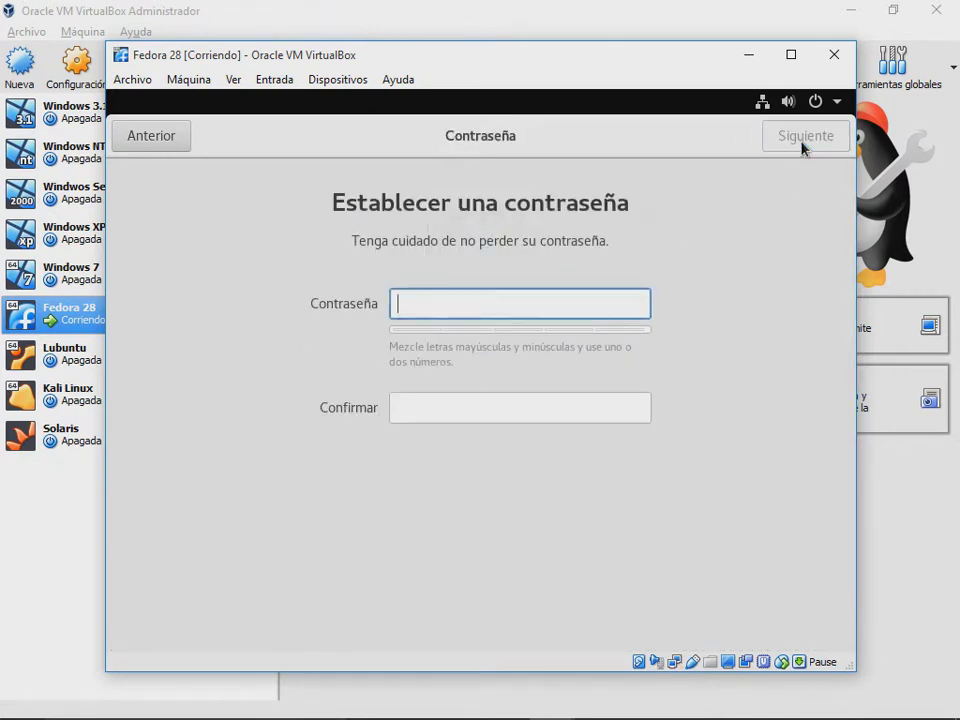
type("1234")
left_click(445, 412)
type("1234")
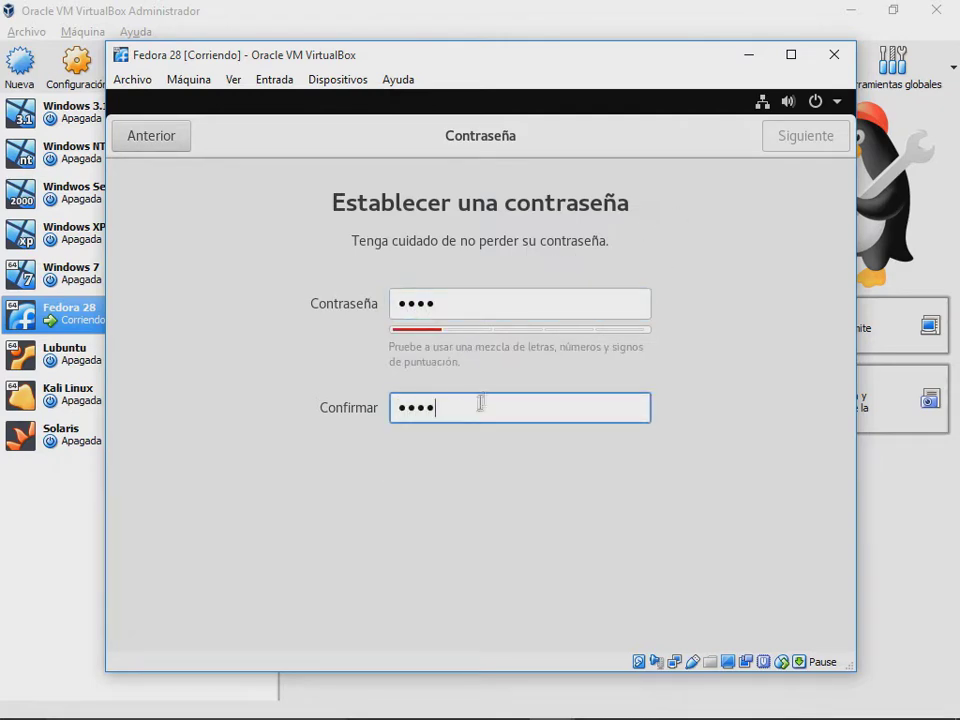
left_click(804, 148)
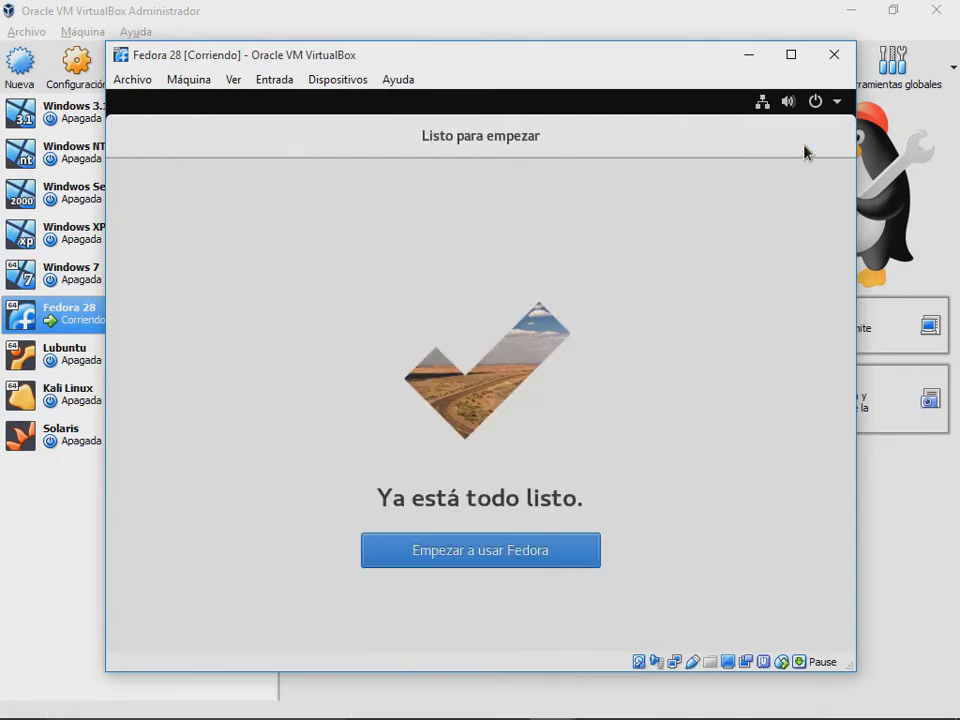
Step: Log into the new Fedora user with the account password and close the Ayuda window
left_click(433, 557)
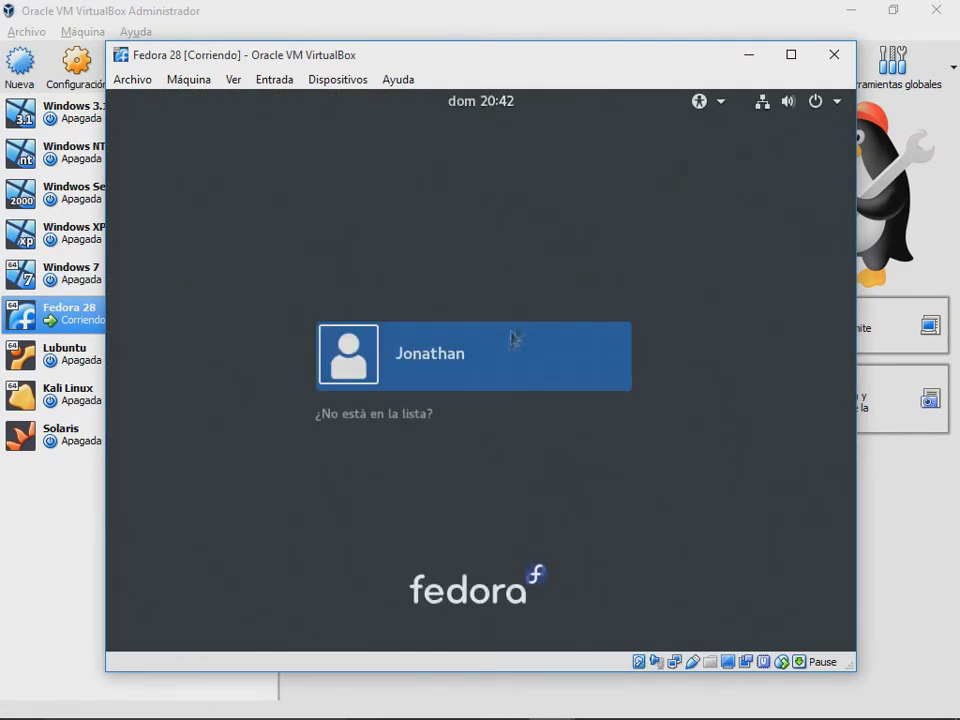
left_click(512, 339)
type("****")
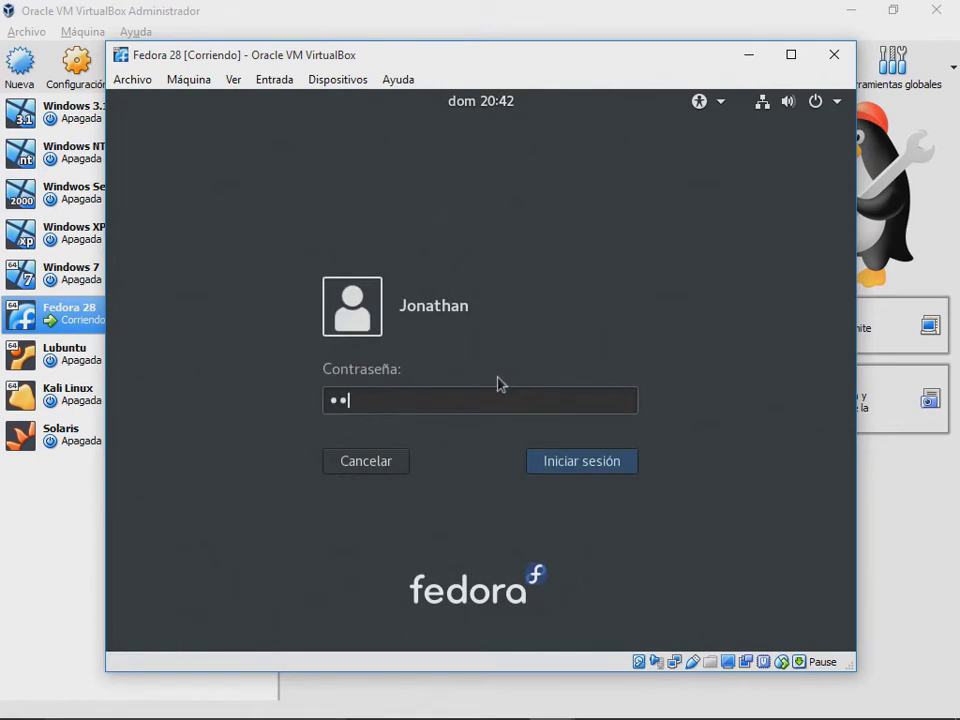
left_click(583, 463)
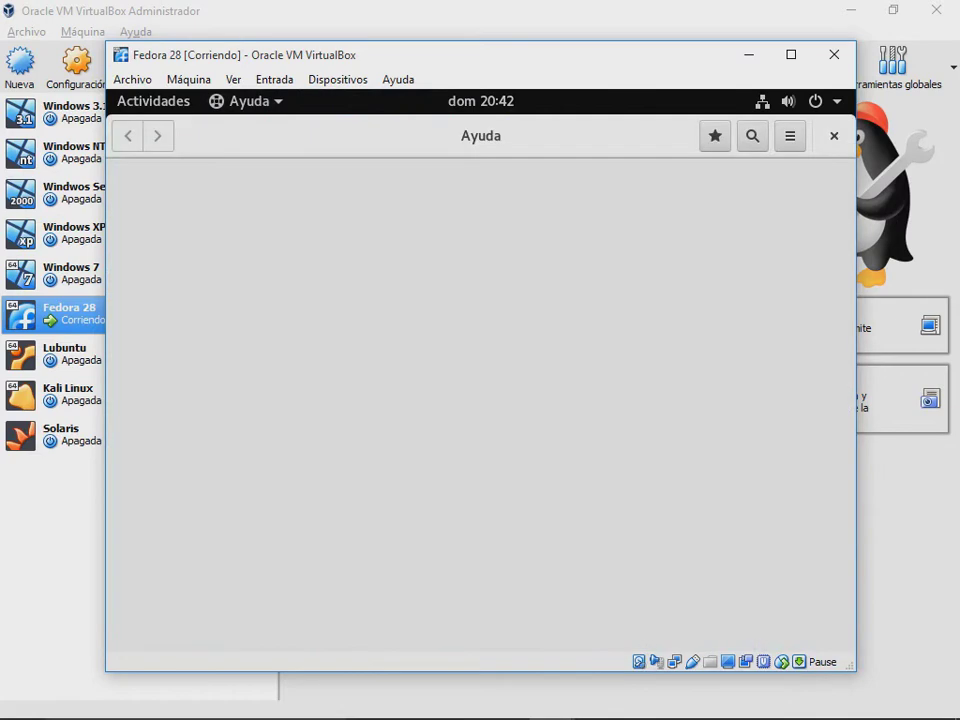
left_click(833, 136)
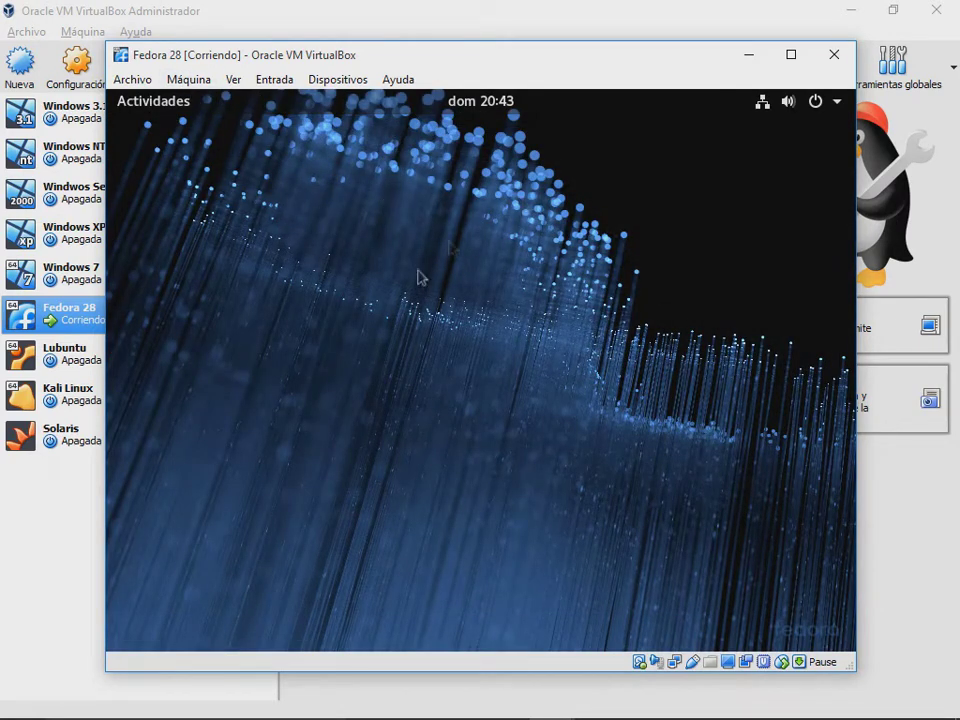
Step: Launch Firefox from Actividades in the Fedora guest
left_click(158, 103)
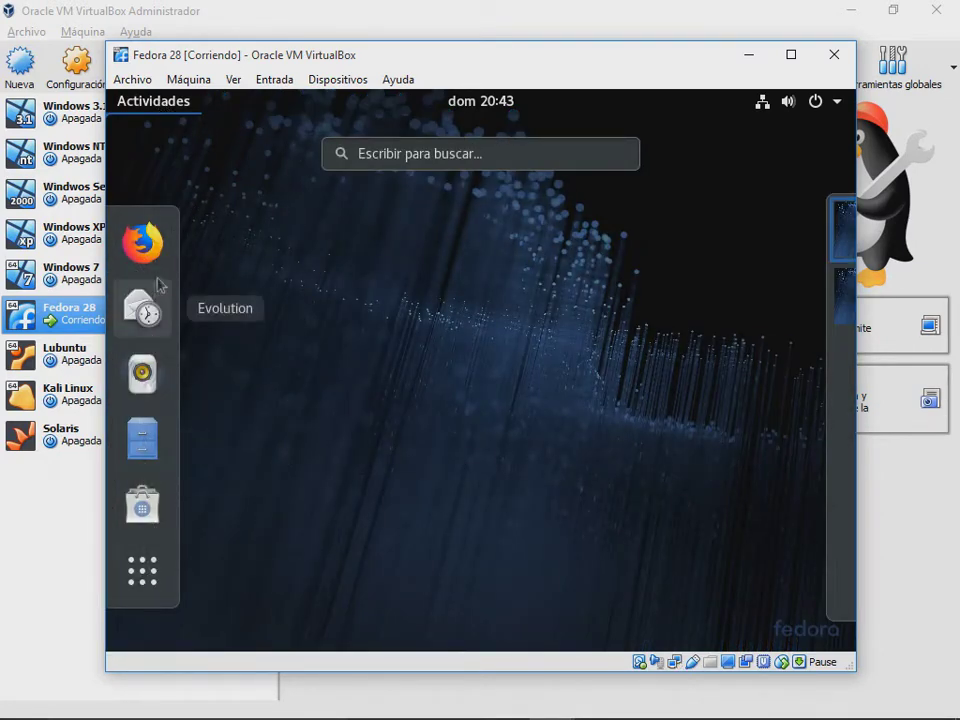
left_click(142, 243)
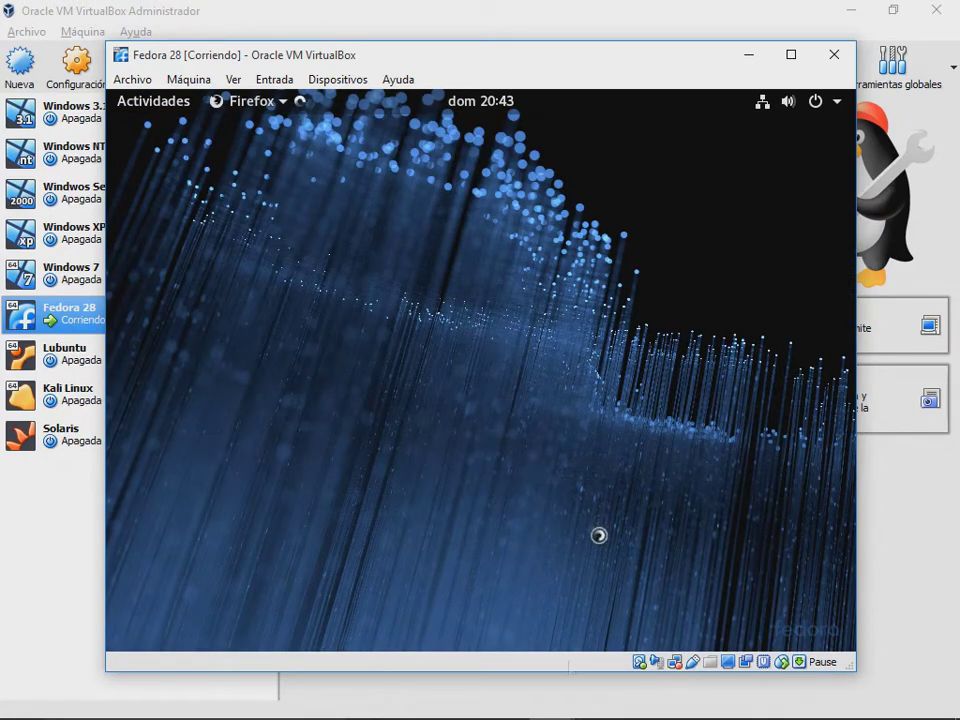
left_click(641, 702)
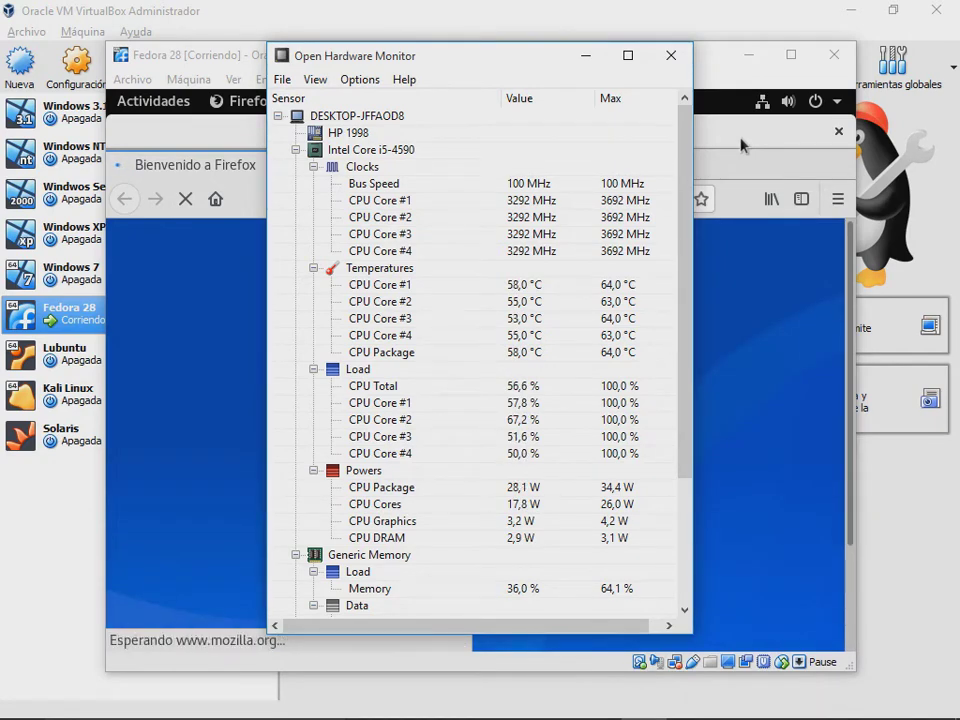
left_click(741, 146)
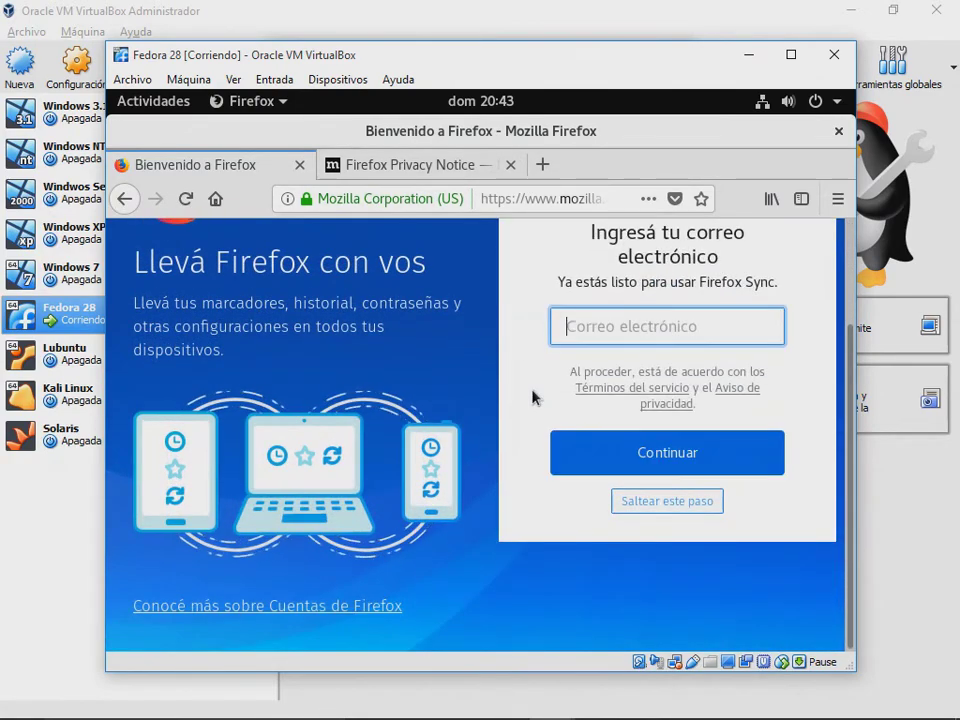
Step: Close the Privacy Notice tab and open youtube.com from a new tab's most visited tiles
left_click(413, 176)
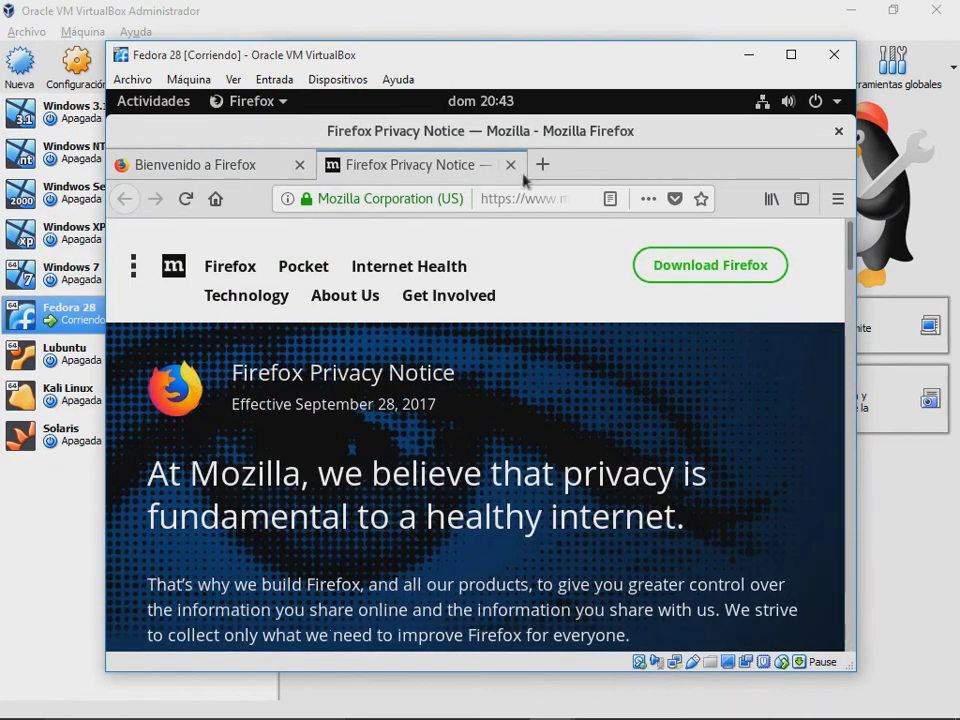
left_click(542, 164)
middle_click(476, 171)
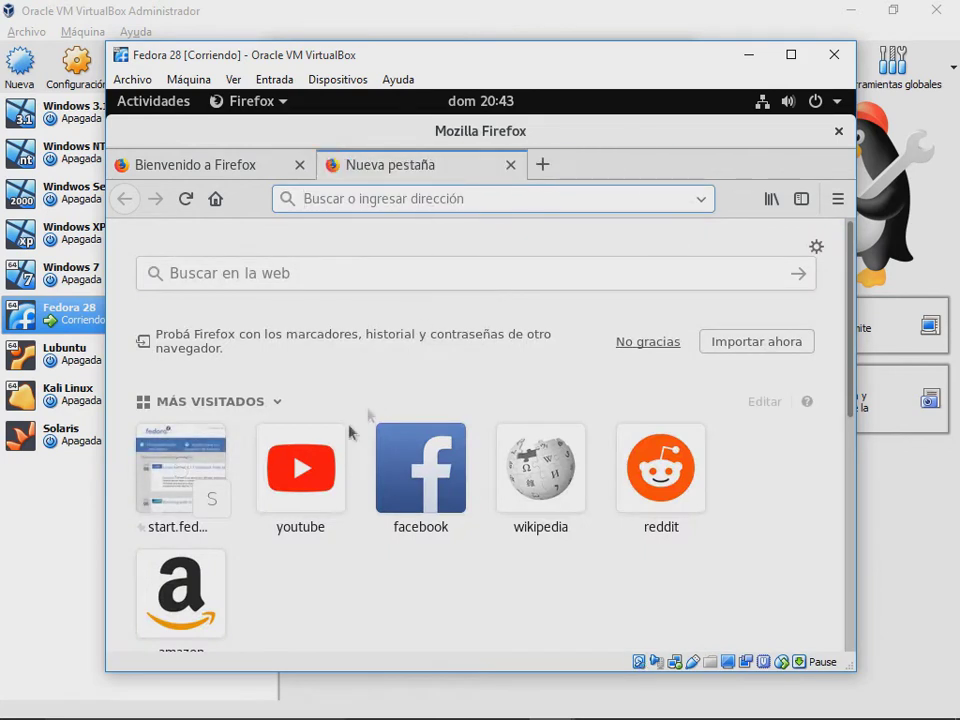
left_click(292, 472)
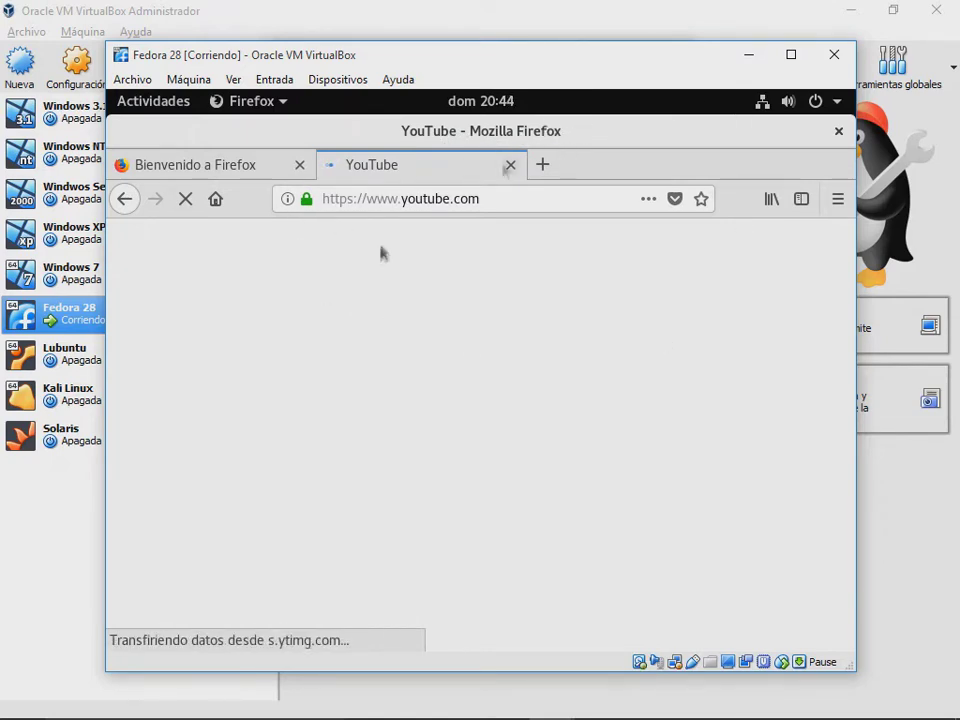
Step: Power off Fedora 28, then give it 5280 MB base memory and 4 processors
left_click(821, 62)
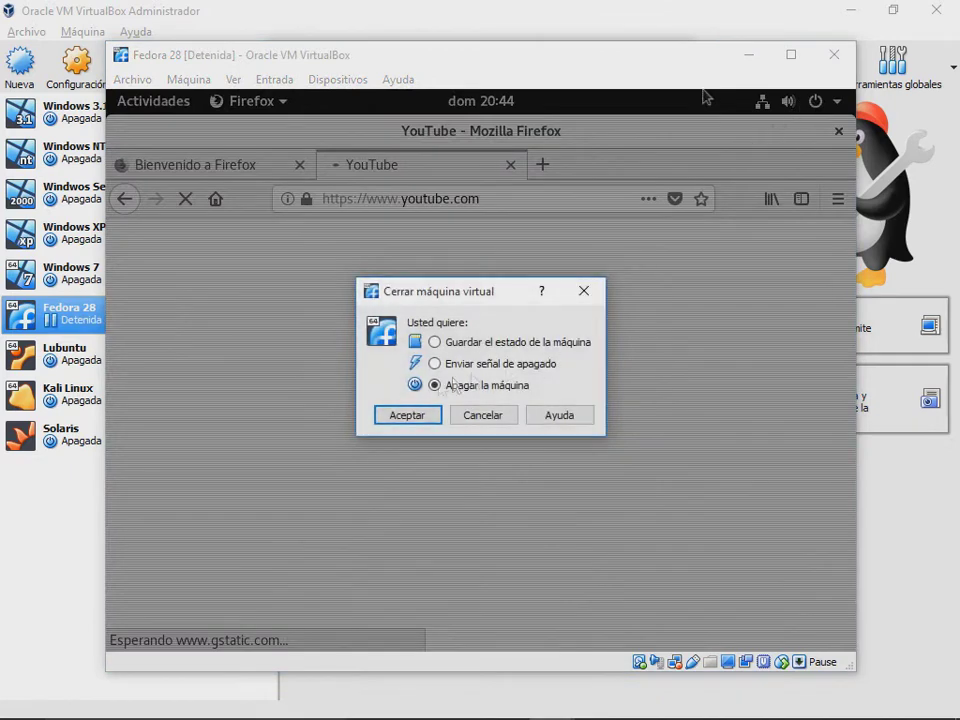
left_click(413, 412)
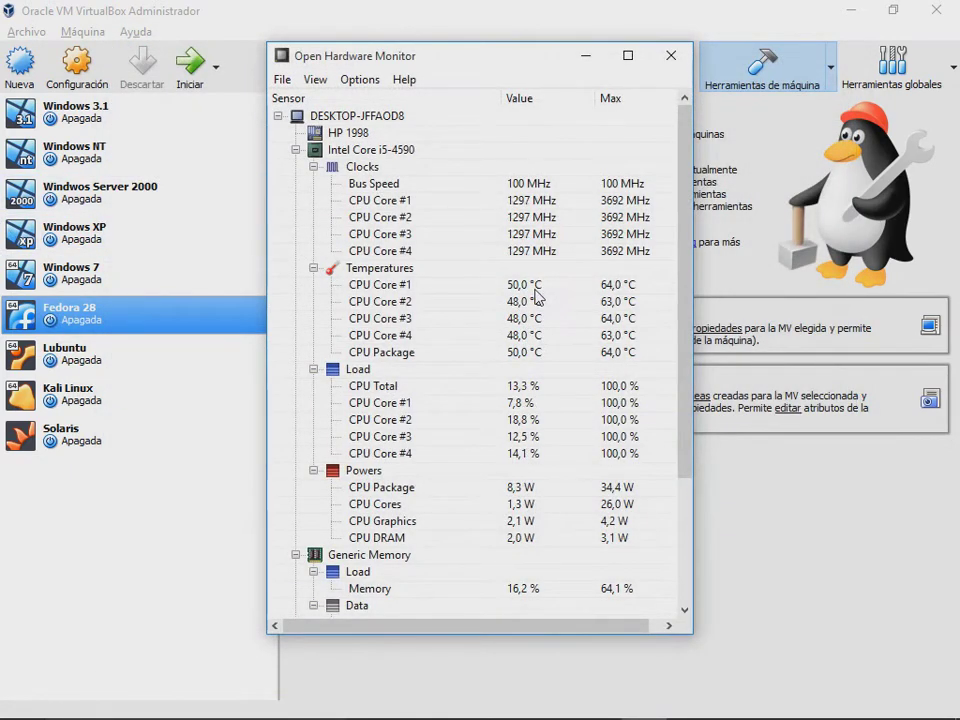
right_click(189, 319)
left_click(252, 343)
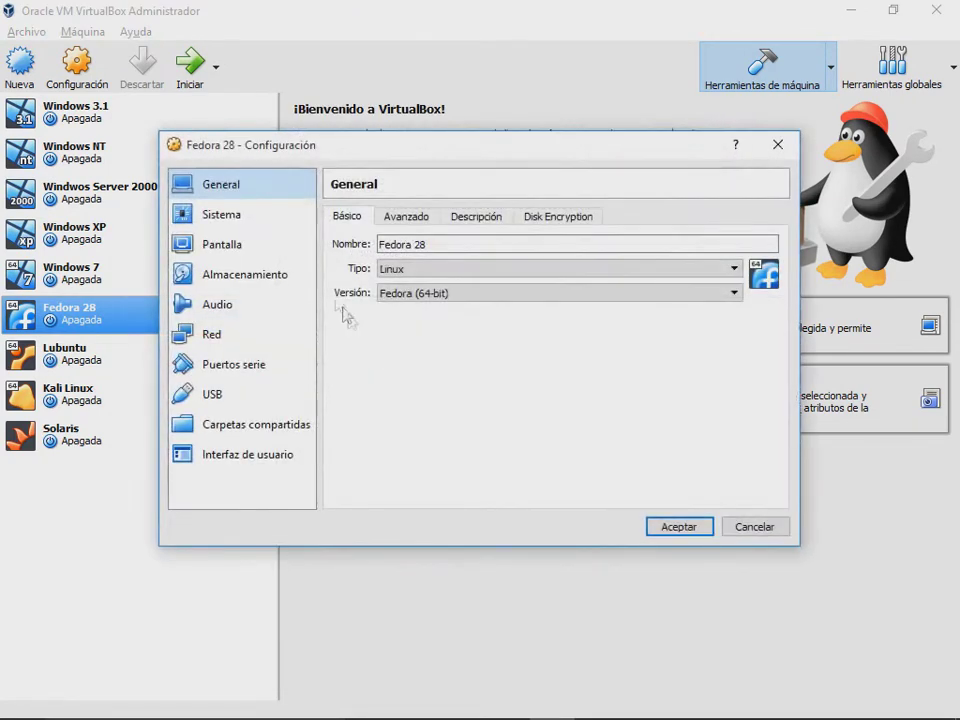
left_click(216, 218)
left_click_drag(514, 248, 628, 251)
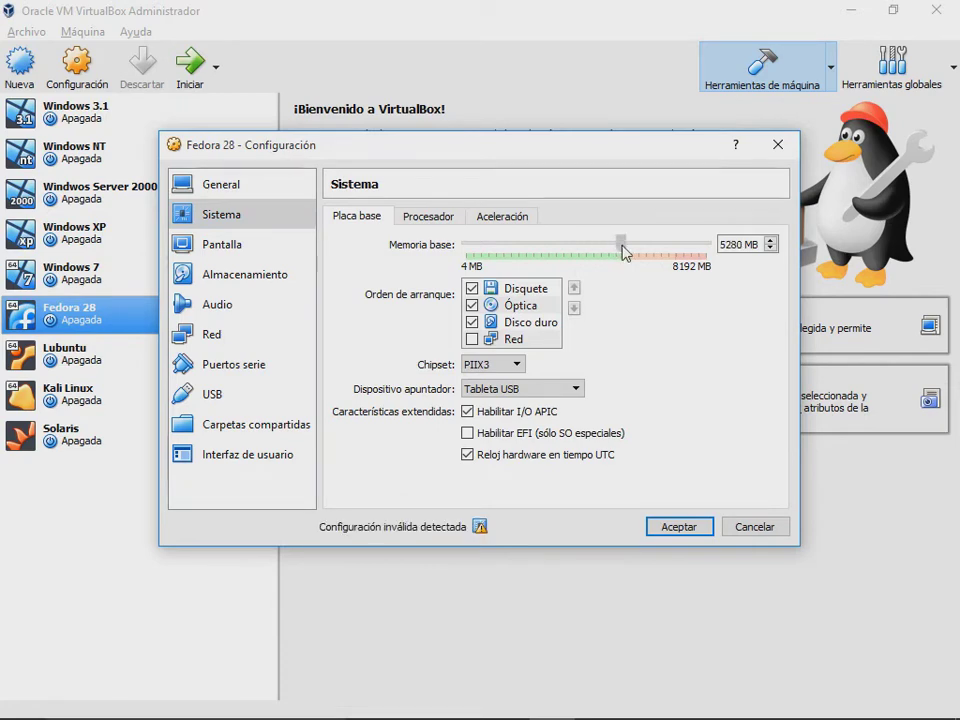
left_click(446, 216)
left_click_drag(504, 252, 570, 249)
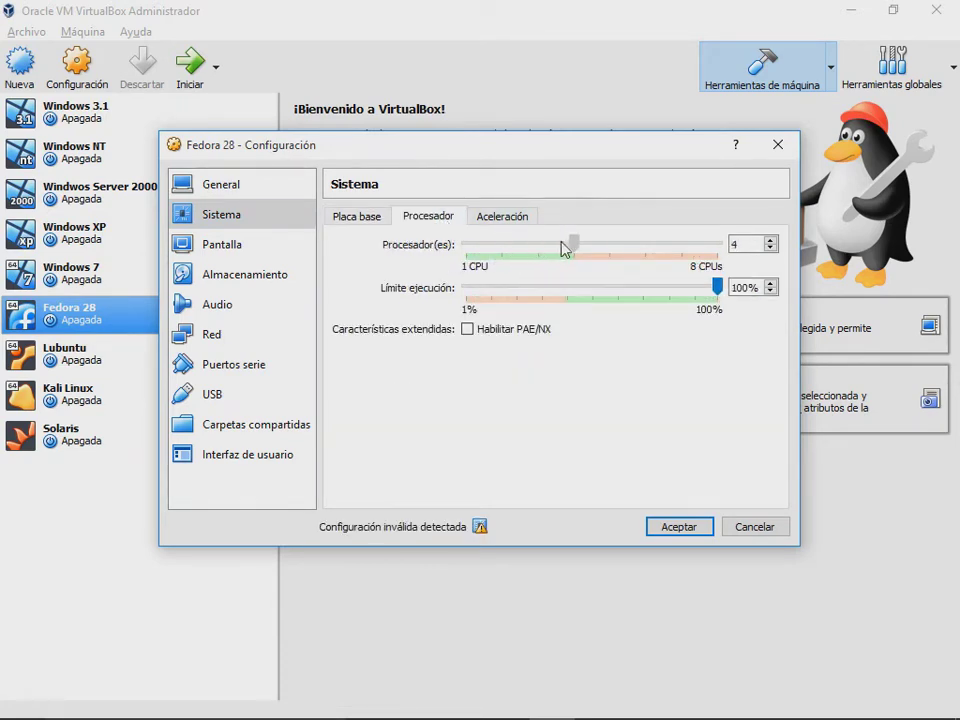
left_click(677, 527)
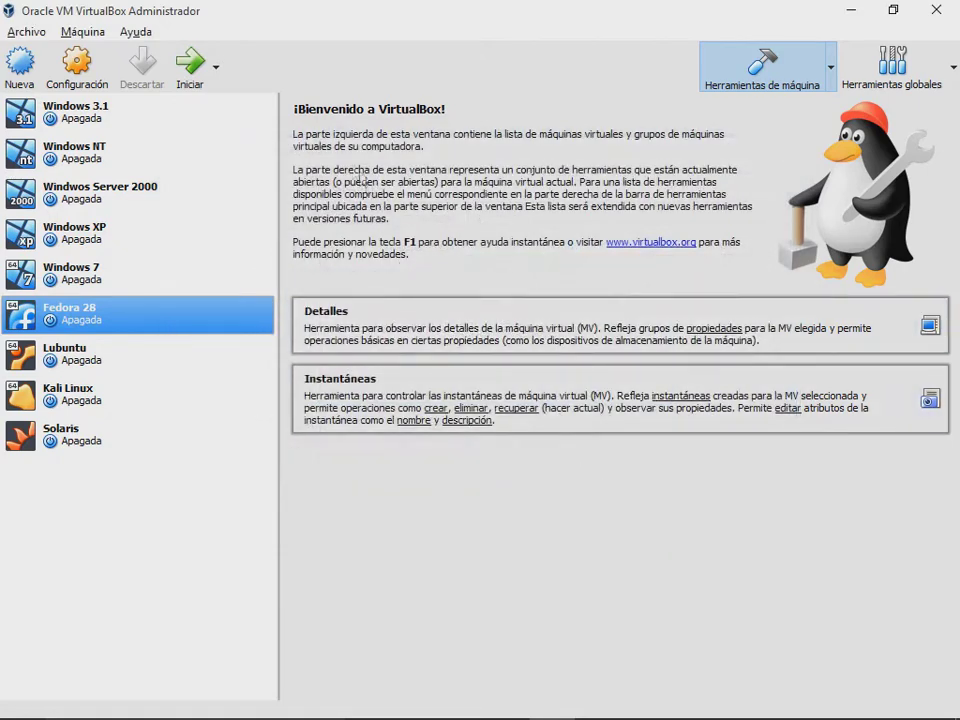
Step: Start Fedora 28, dismiss the capture notices, boot the default GRUB entry, and show Open Hardware Monitor
left_click(191, 70)
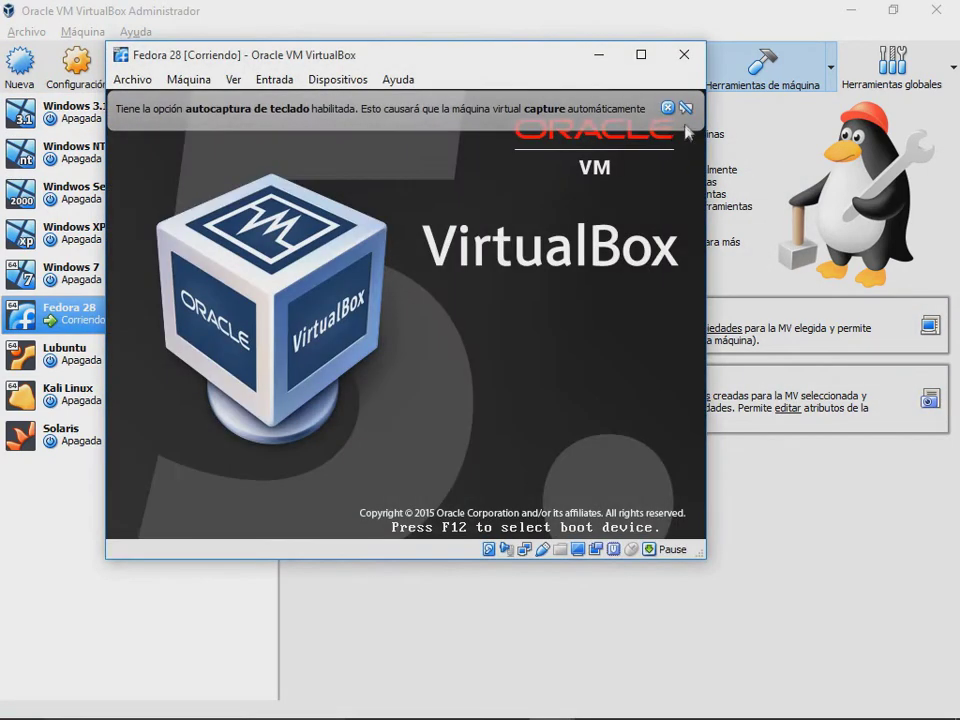
left_click(668, 108)
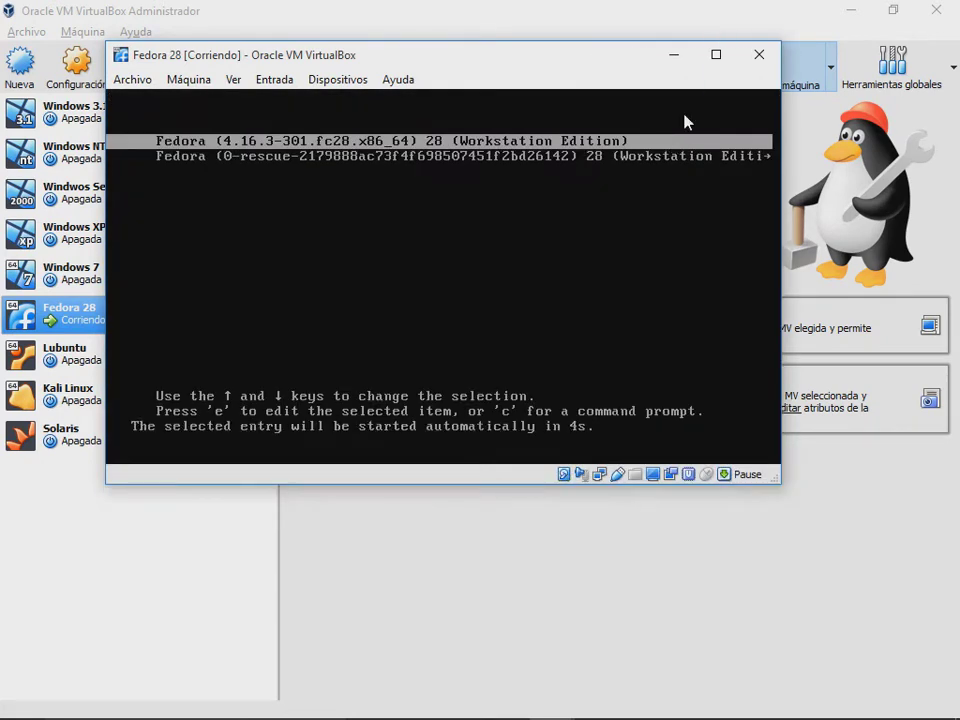
key("Return")
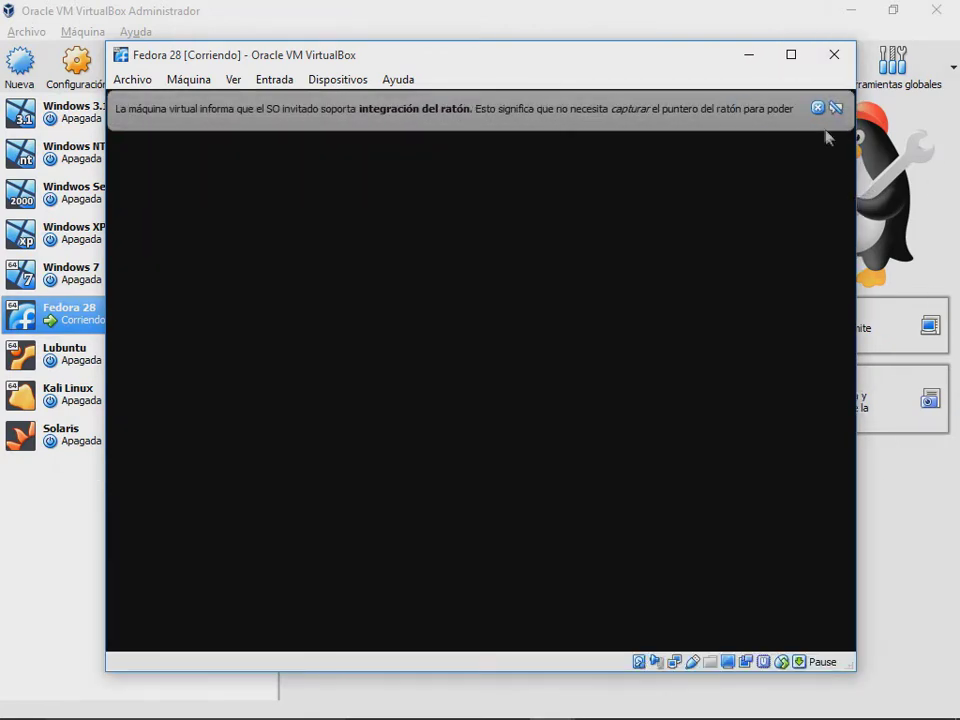
left_click(817, 107)
mouse_move(869, 716)
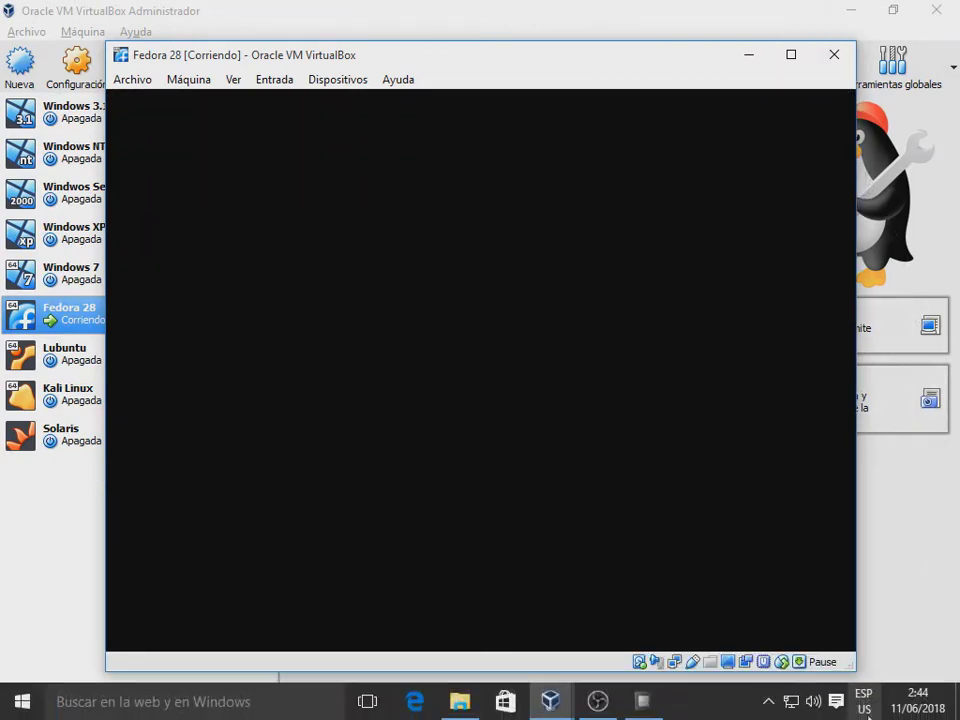
left_click(644, 703)
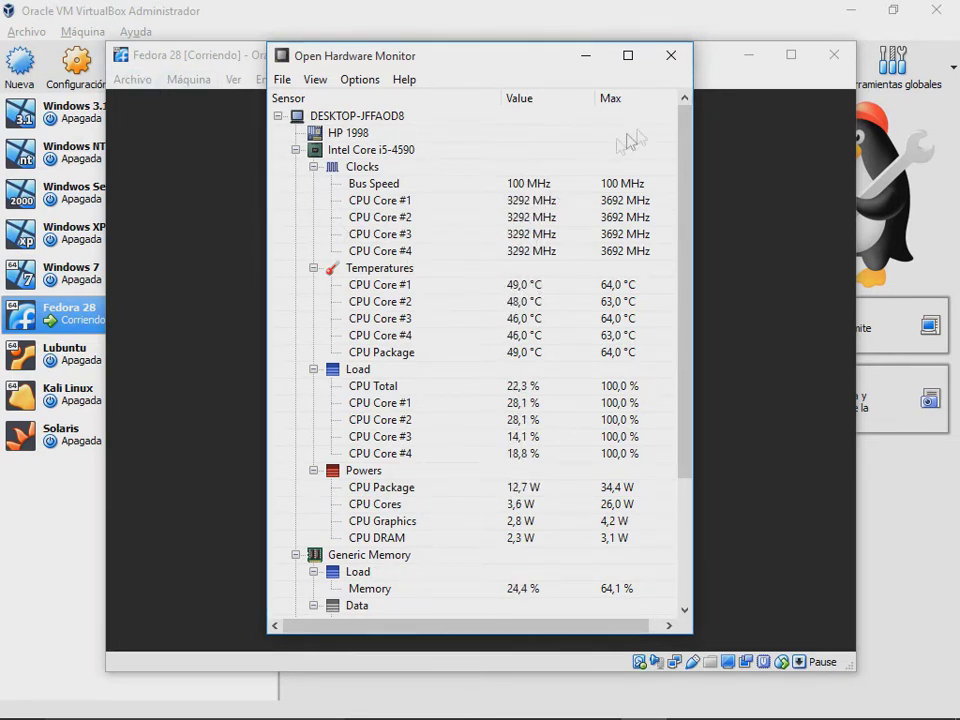
Step: Bring the Fedora window forward, select the user account and sign in with the password
left_click(710, 150)
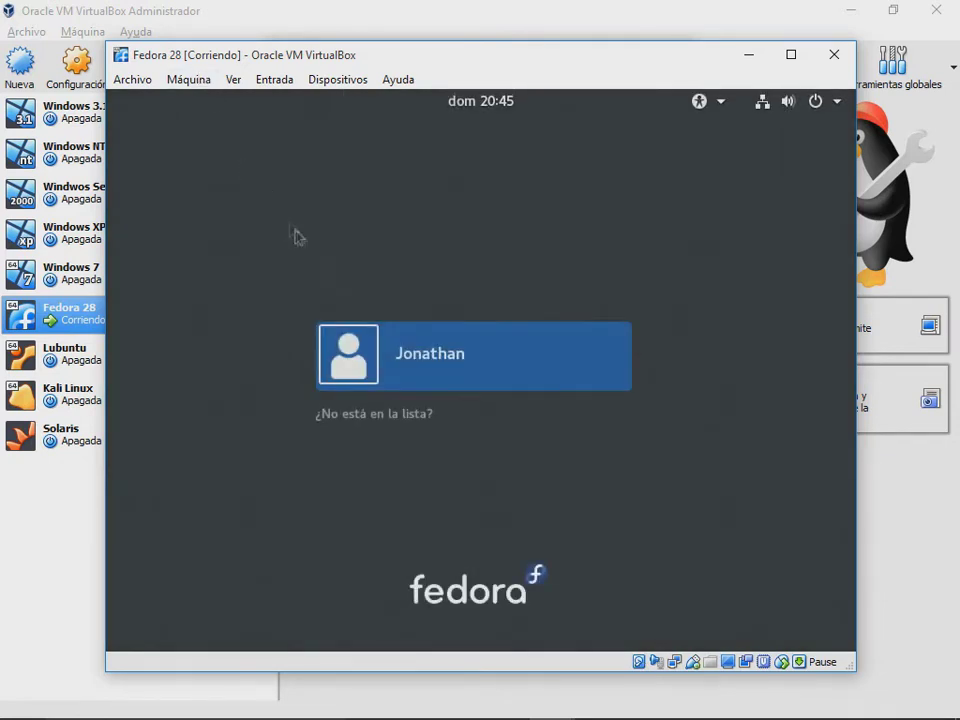
left_click(430, 343)
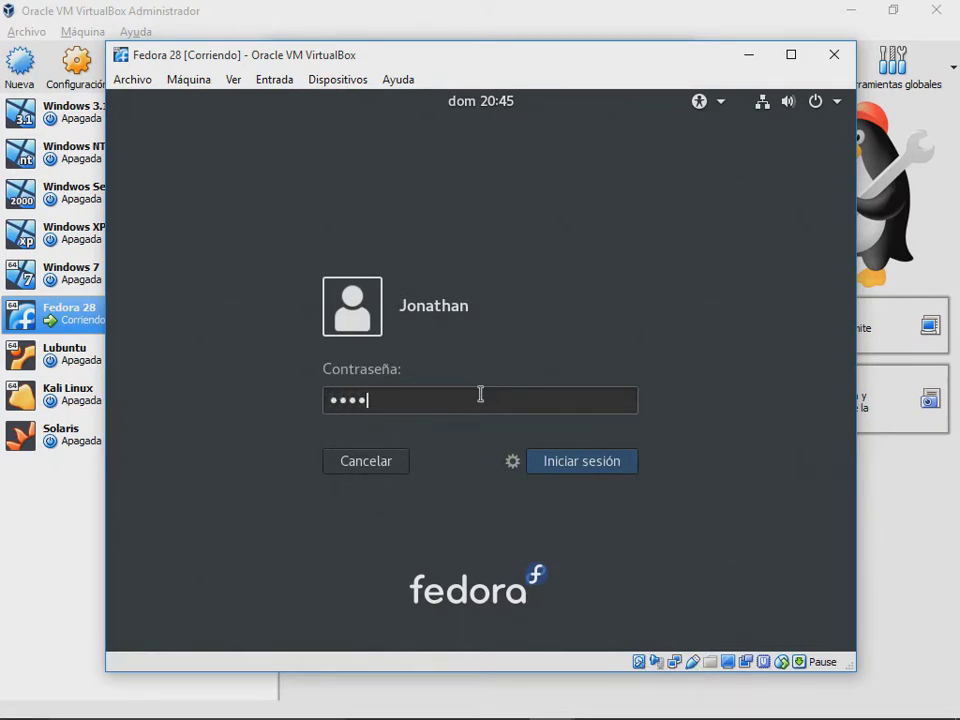
key("Return")
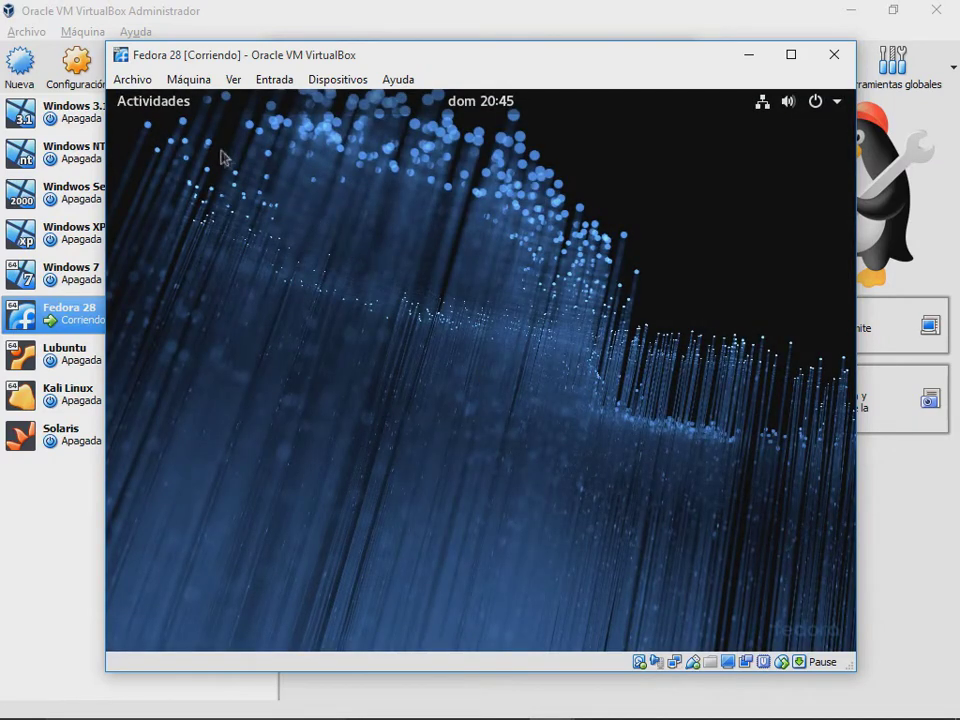
Step: Launch Firefox from Actividades, view its Privacy Notice and Bienvenido tabs, then close both tabs
left_click(163, 106)
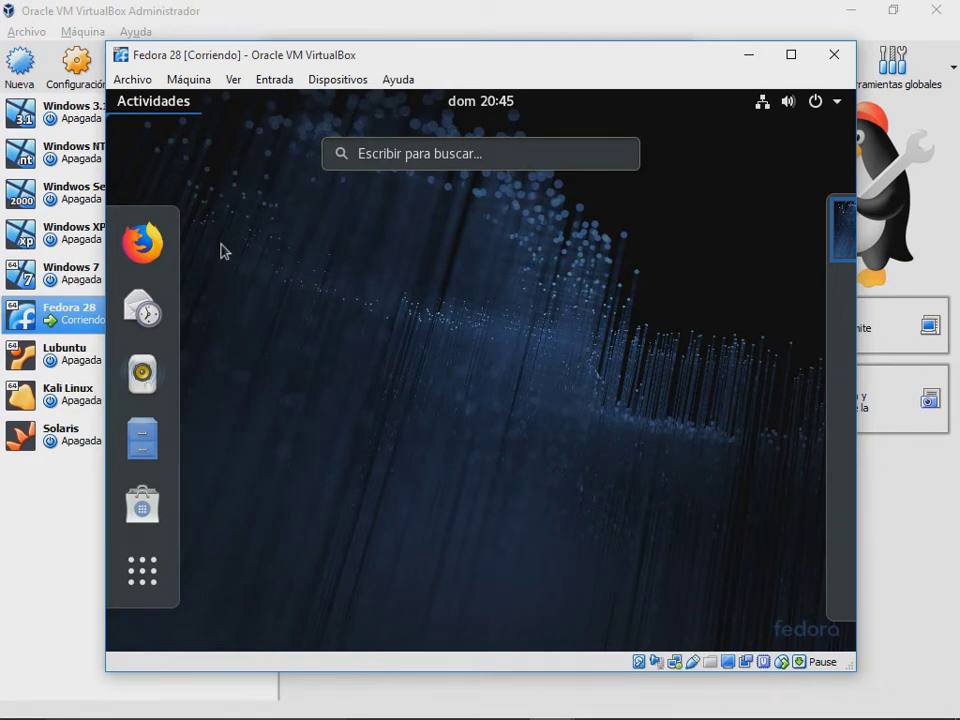
left_click(142, 243)
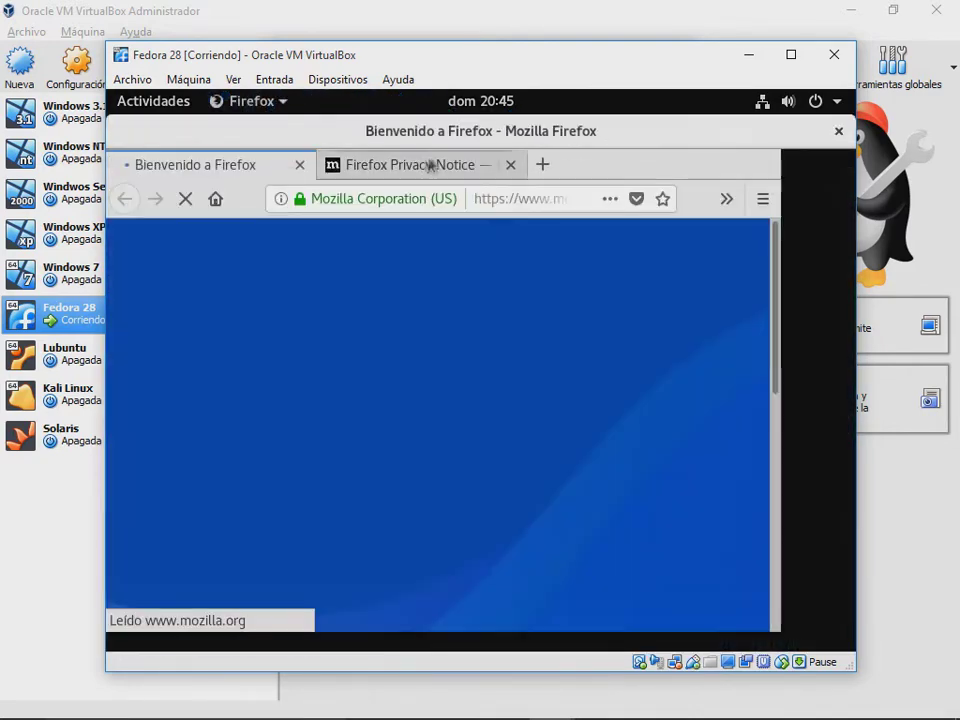
left_click(481, 166)
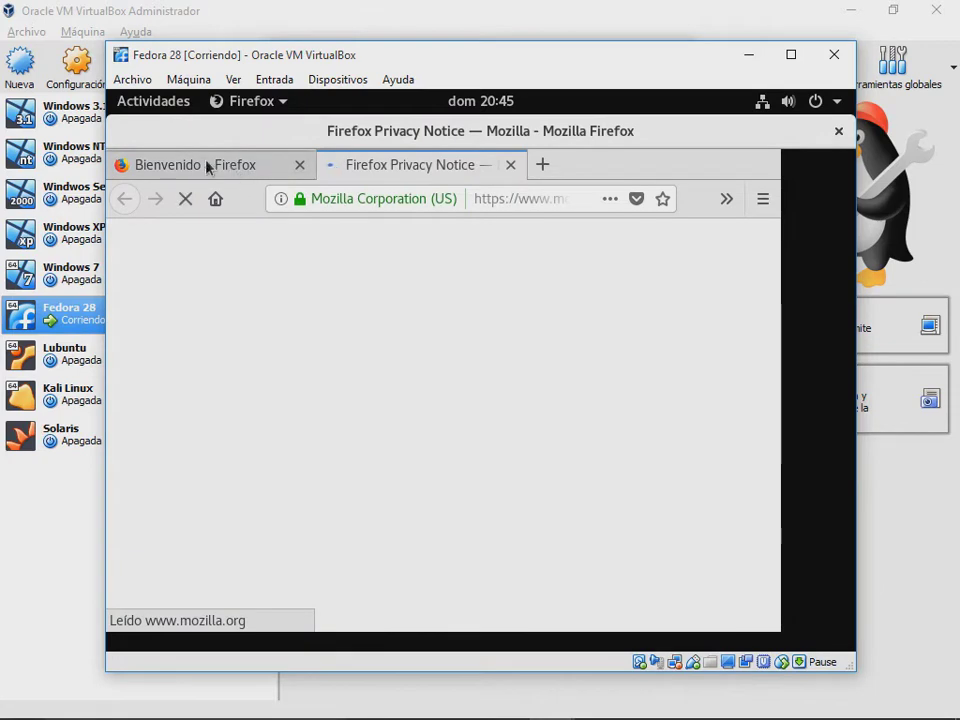
left_click(208, 165)
left_click(390, 167)
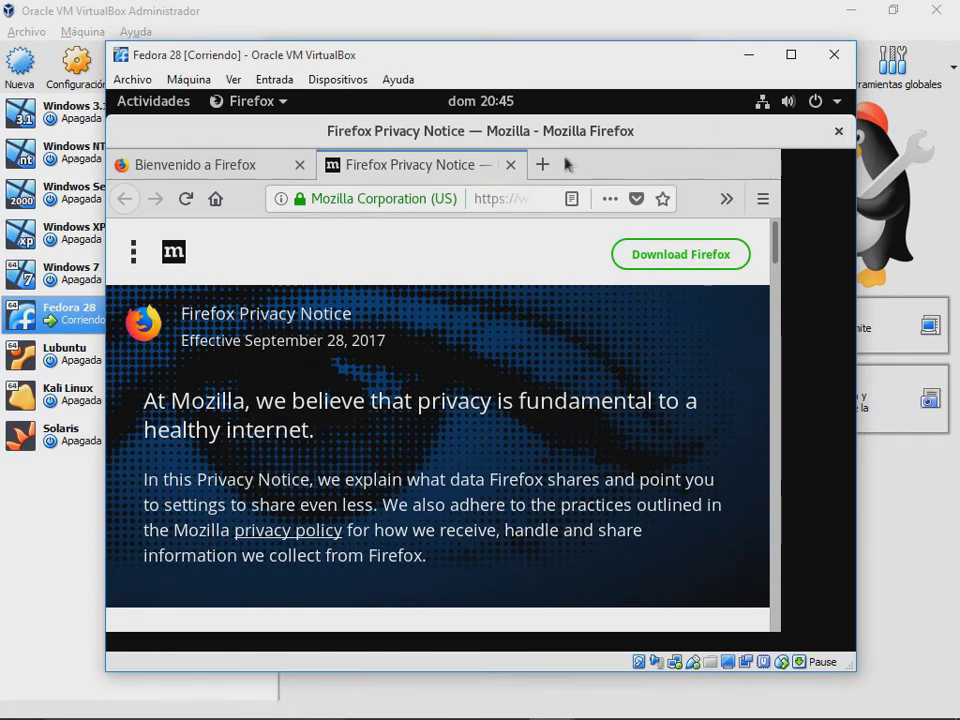
left_click(833, 132)
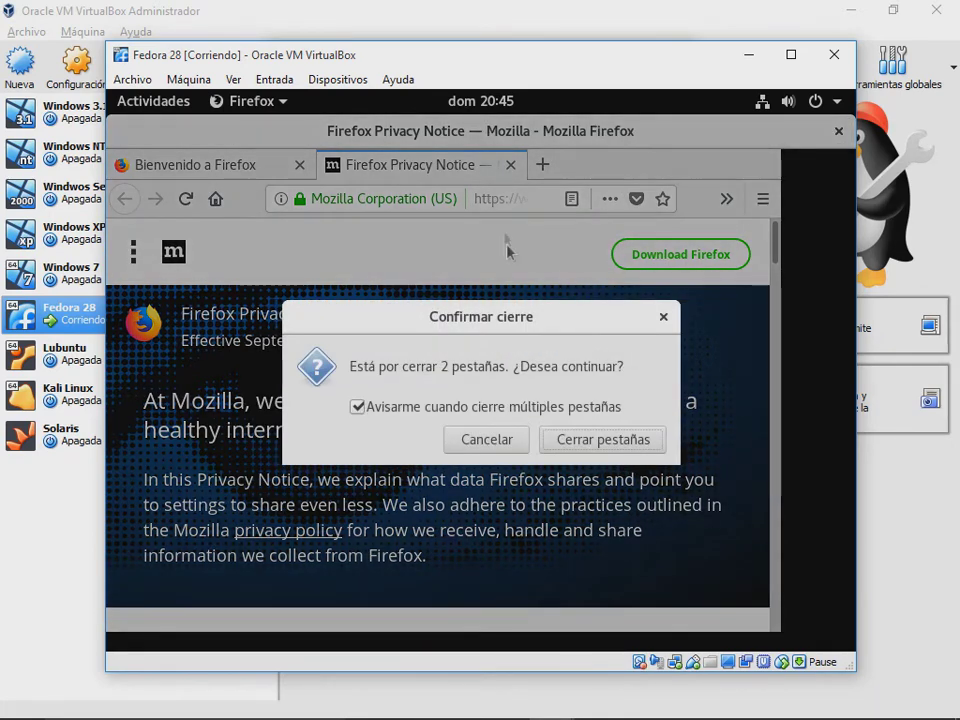
left_click(603, 440)
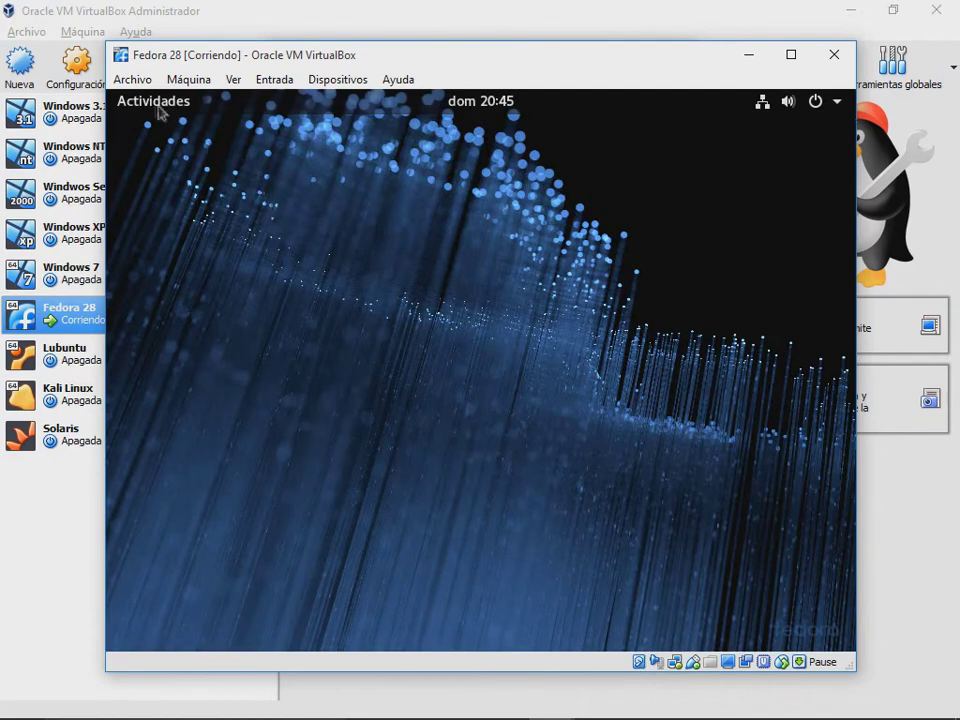
Step: Search 'prefere' in Actividades to open the Configuración settings app
left_click(147, 101)
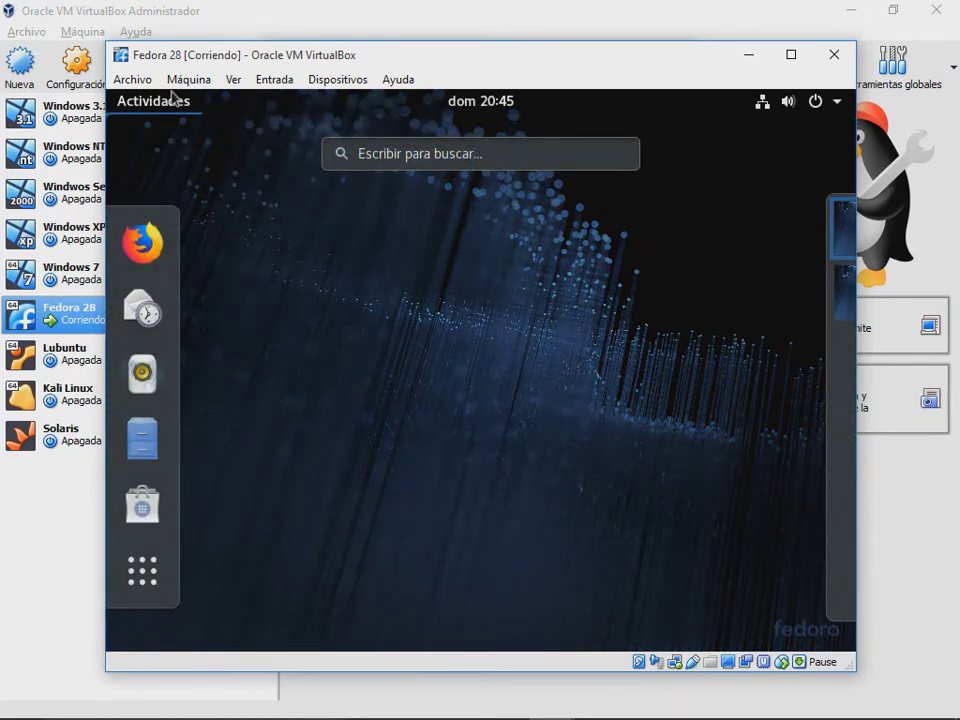
left_click(462, 155)
type("preferen")
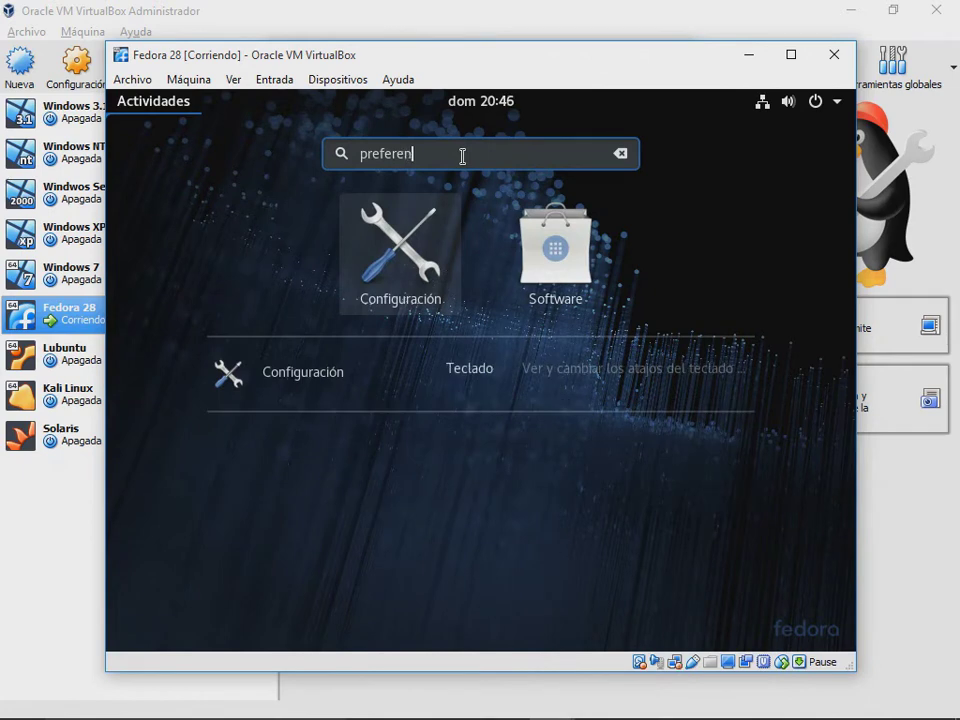
key("Return")
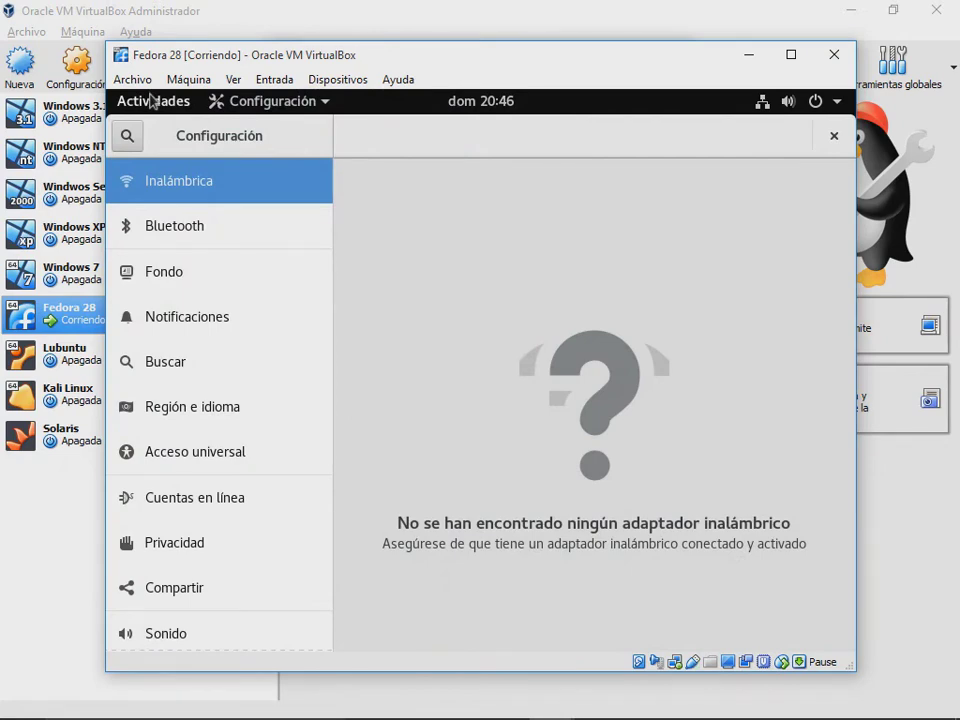
Step: Search 'monitor' in Actividades and open Monitor del sistema
left_click(150, 100)
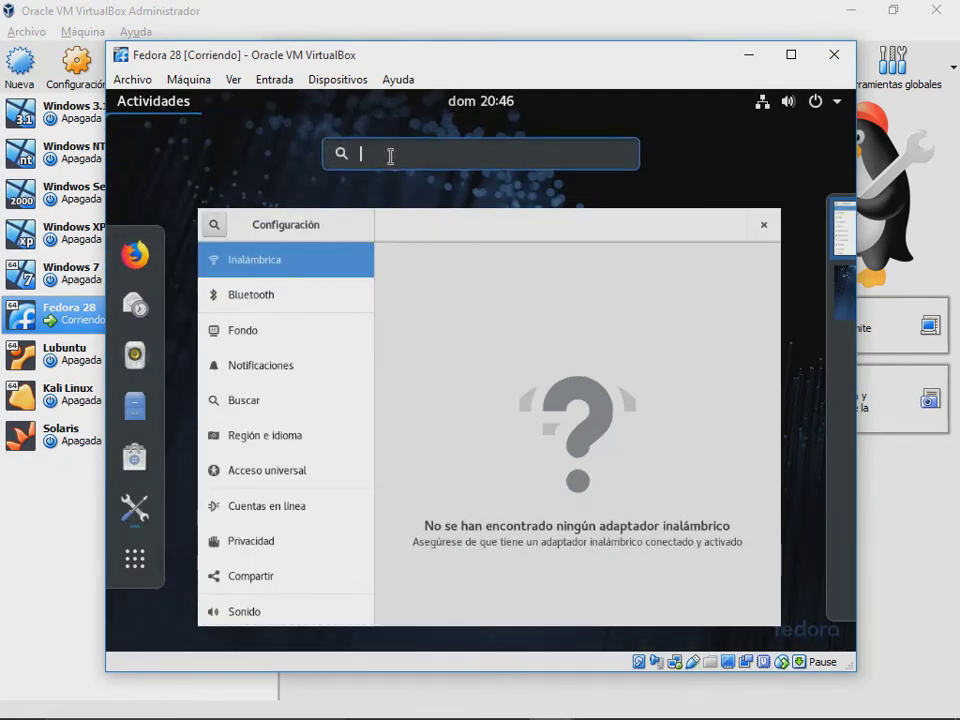
type("monitor")
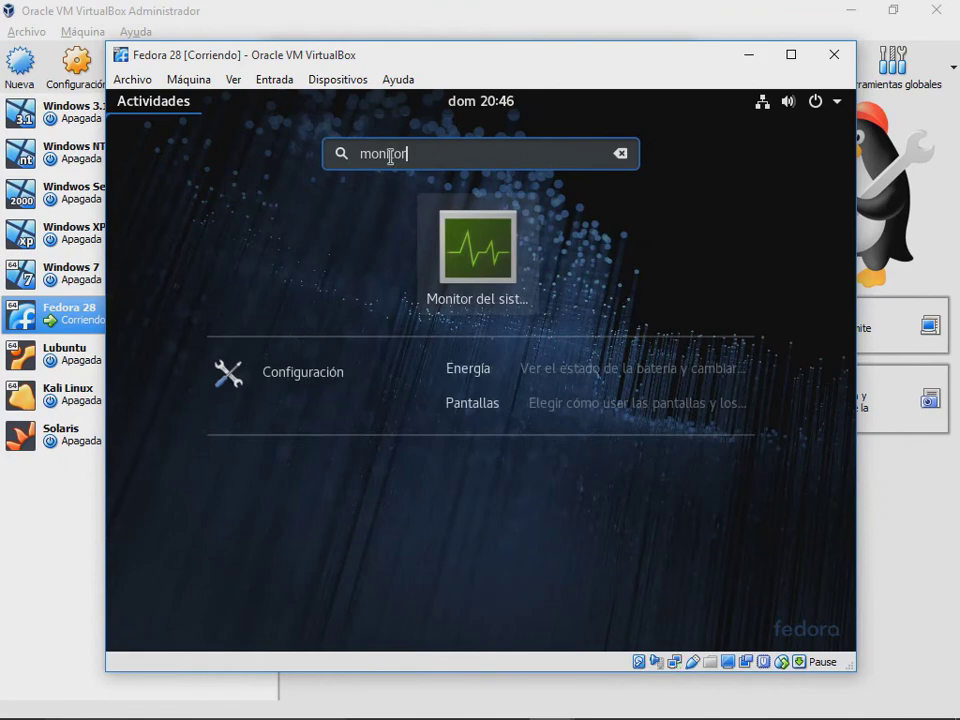
left_click(461, 252)
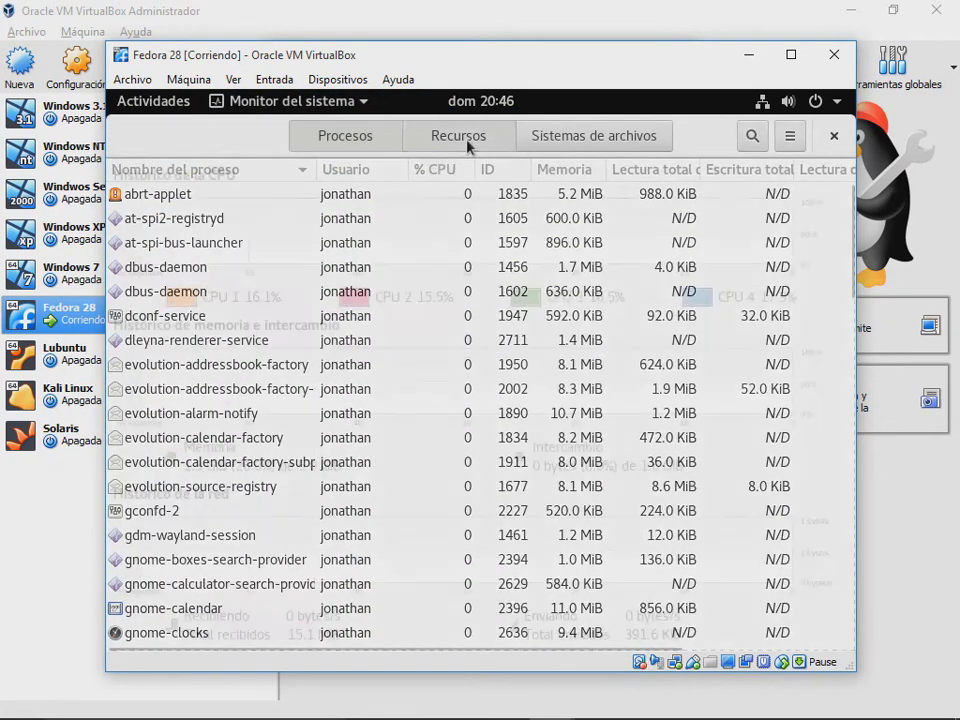
Step: Show the guest's Recursos graphs for four CPUs, compare against the host's Open Hardware Monitor, then minimize it
left_click(458, 135)
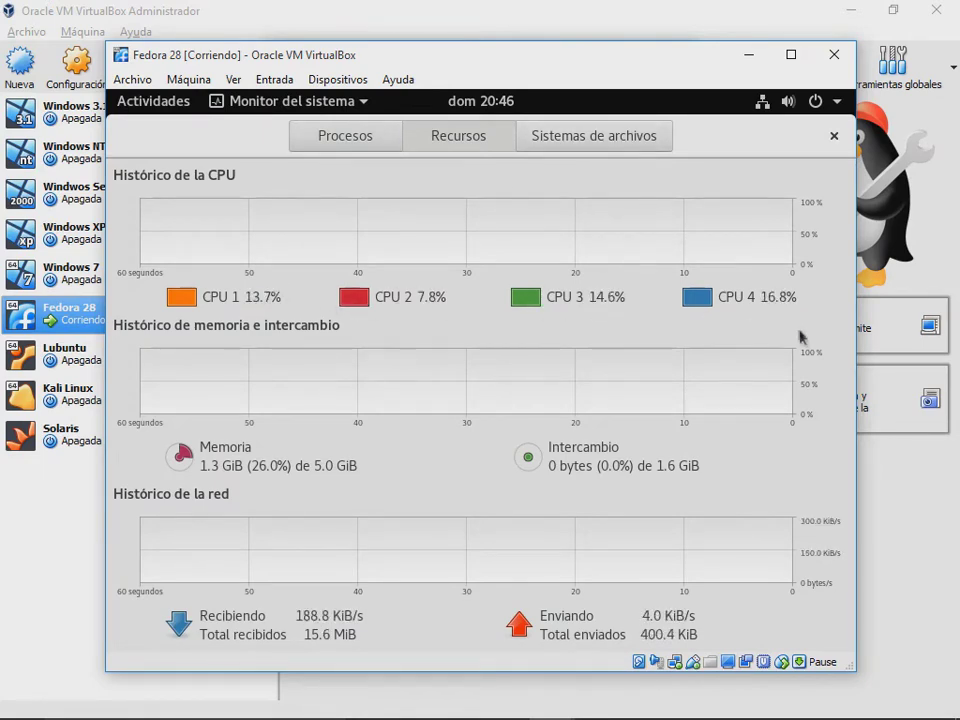
left_click(634, 700)
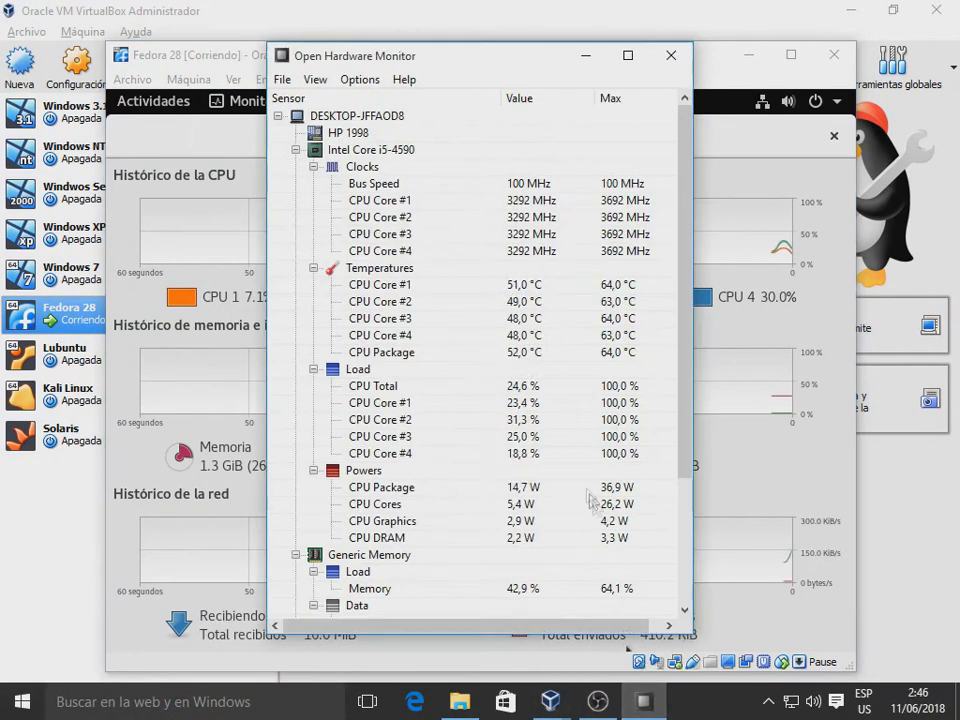
left_click_drag(485, 64, 729, 66)
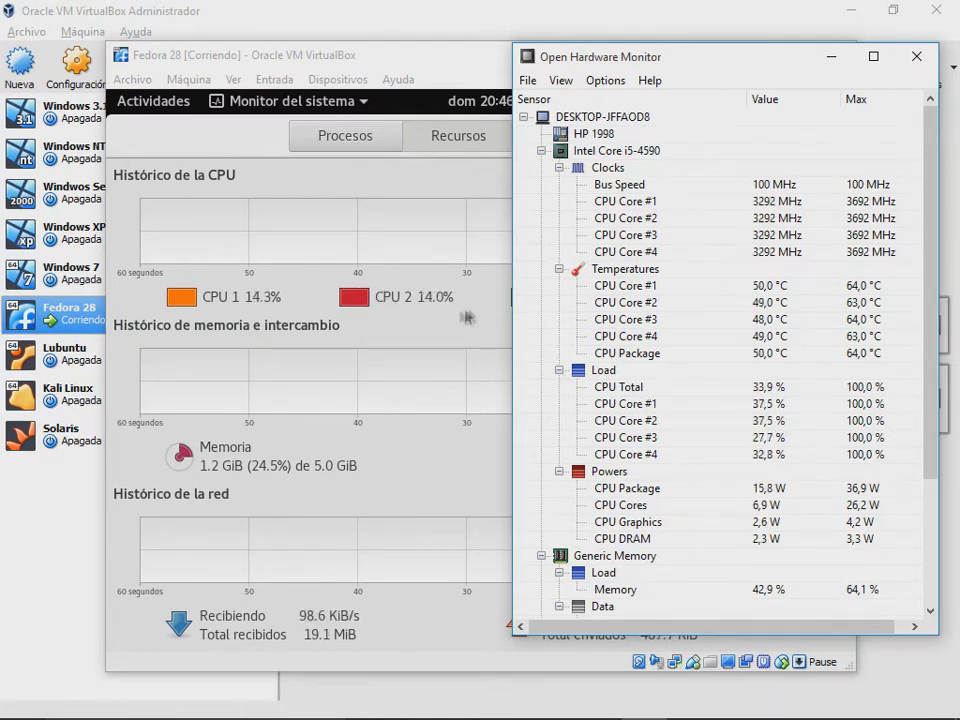
left_click_drag(603, 62, 414, 95)
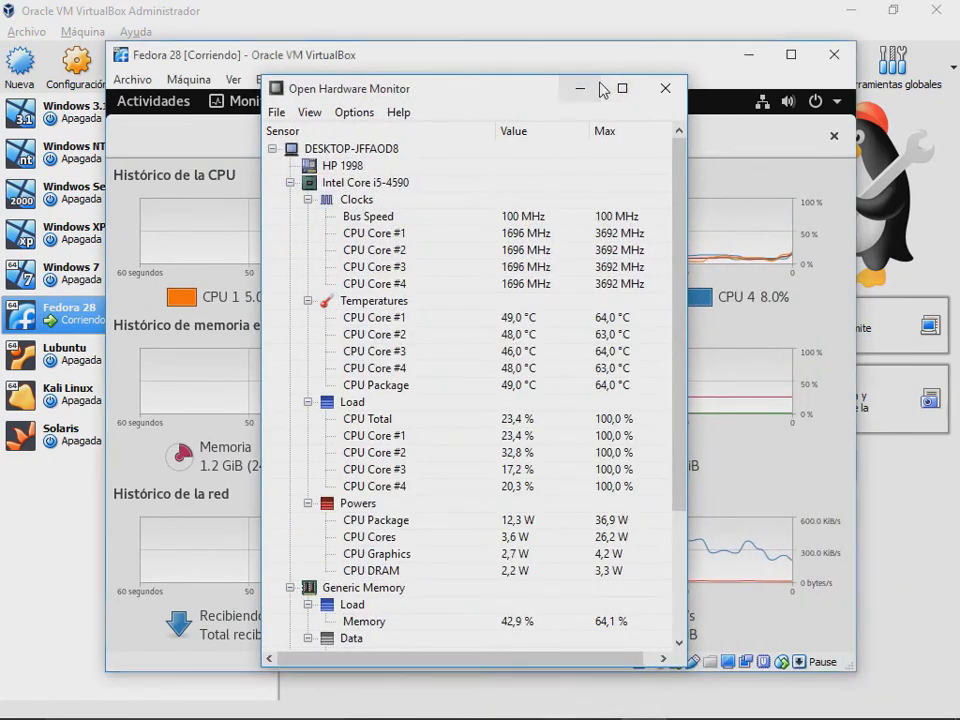
left_click(585, 89)
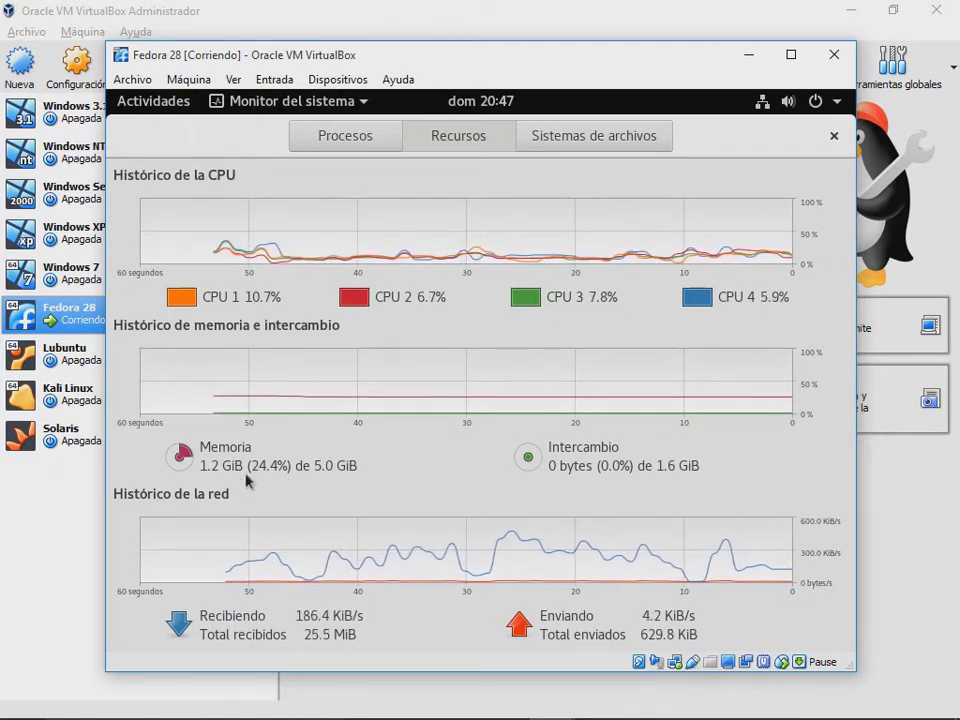
Step: Power off Fedora 28, cut its base memory to 512 MB, and start it again
left_click(834, 56)
left_click(395, 415)
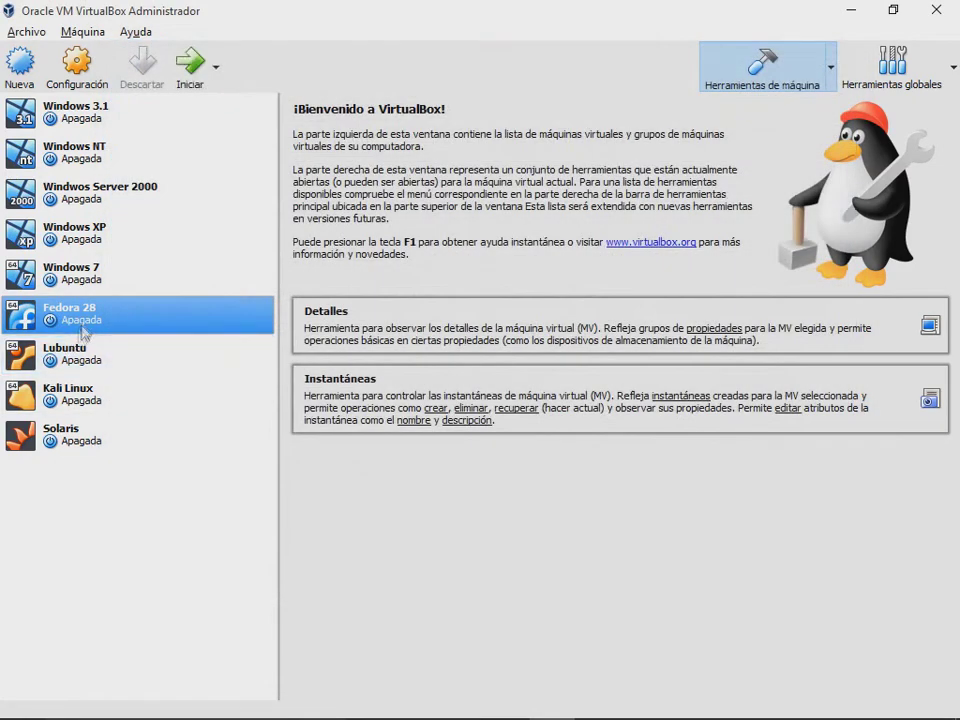
right_click(81, 316)
left_click(140, 331)
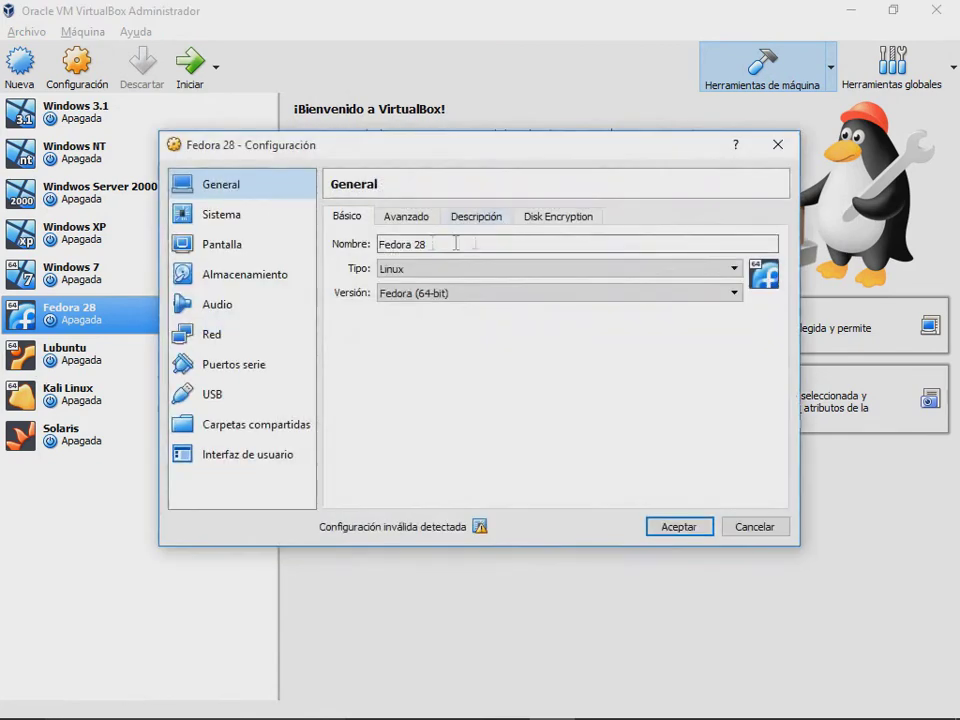
left_click(221, 216)
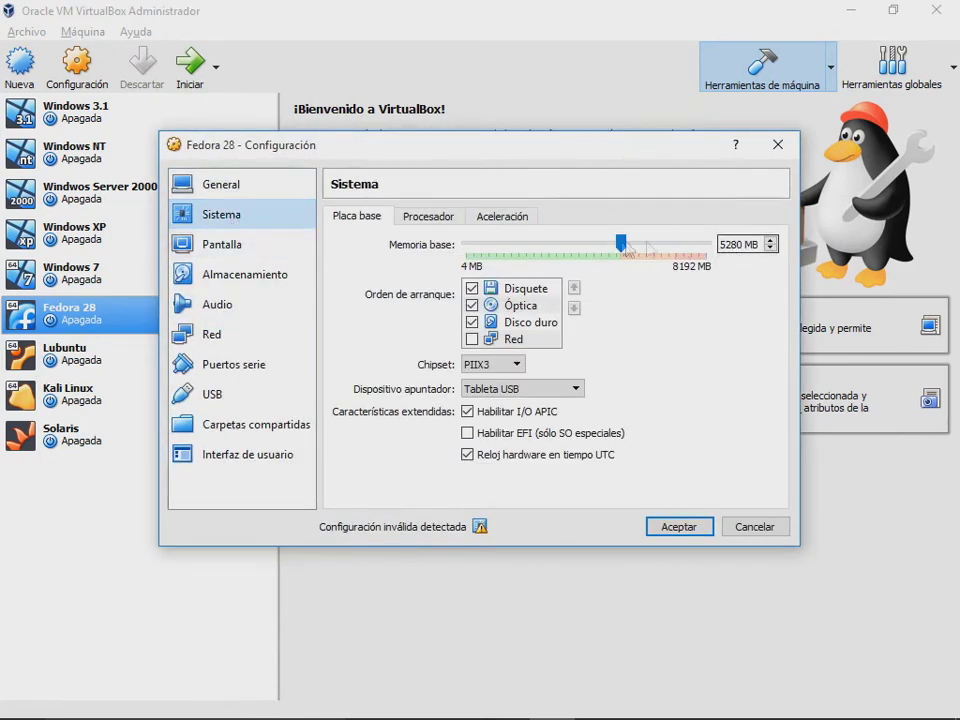
left_click_drag(621, 244, 480, 244)
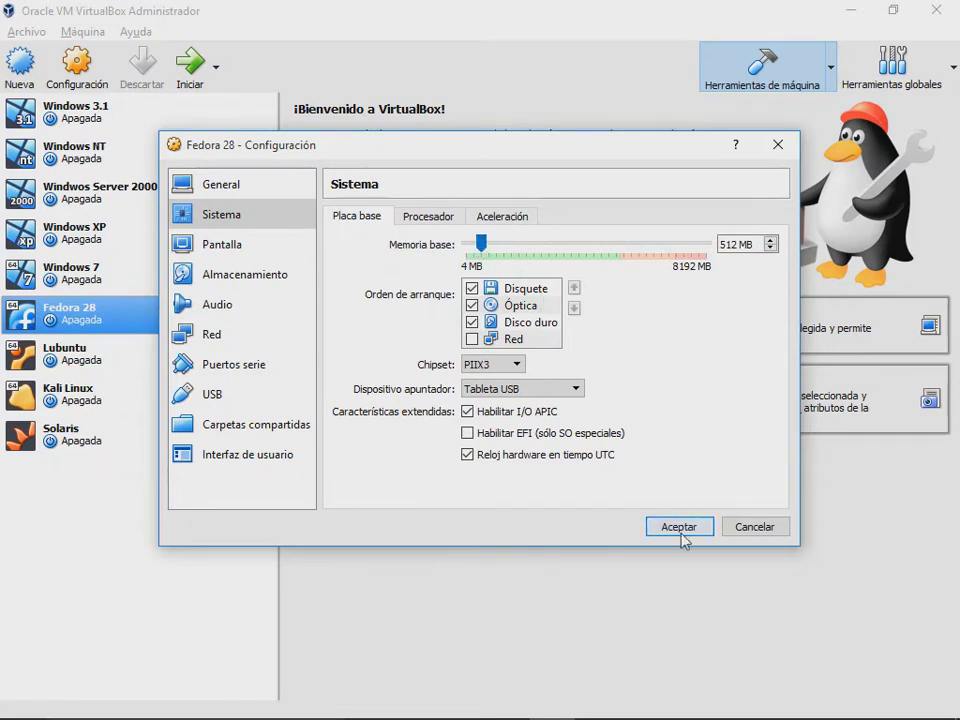
left_click(680, 530)
left_click(190, 62)
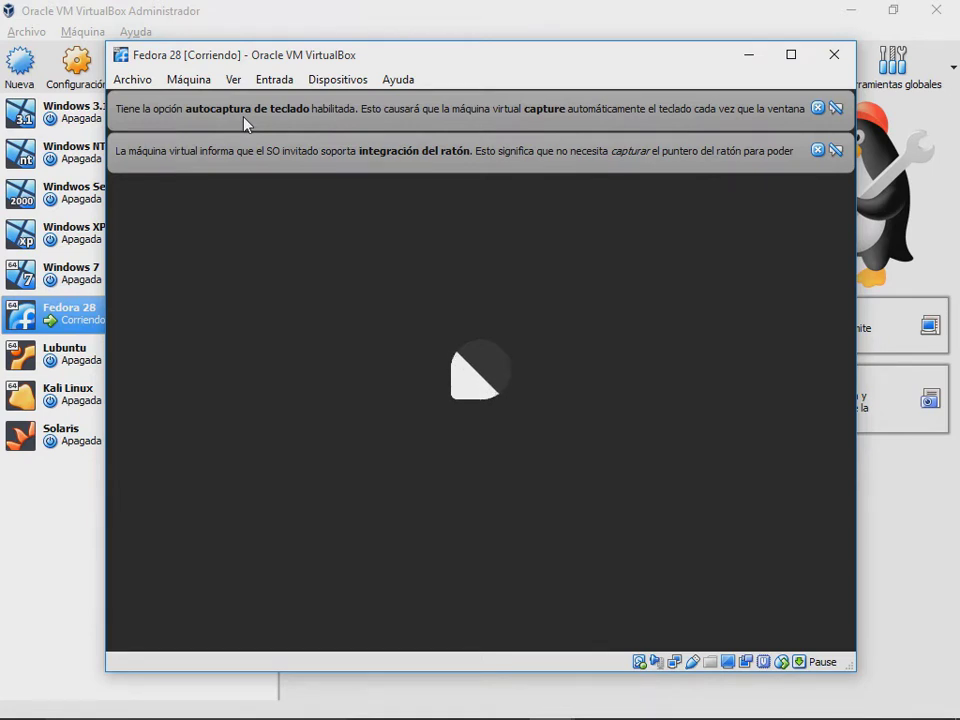
Step: Dismiss the mouse-integration and auto-capture notices, then bring the Fedora 28 window to the front
left_click(818, 150)
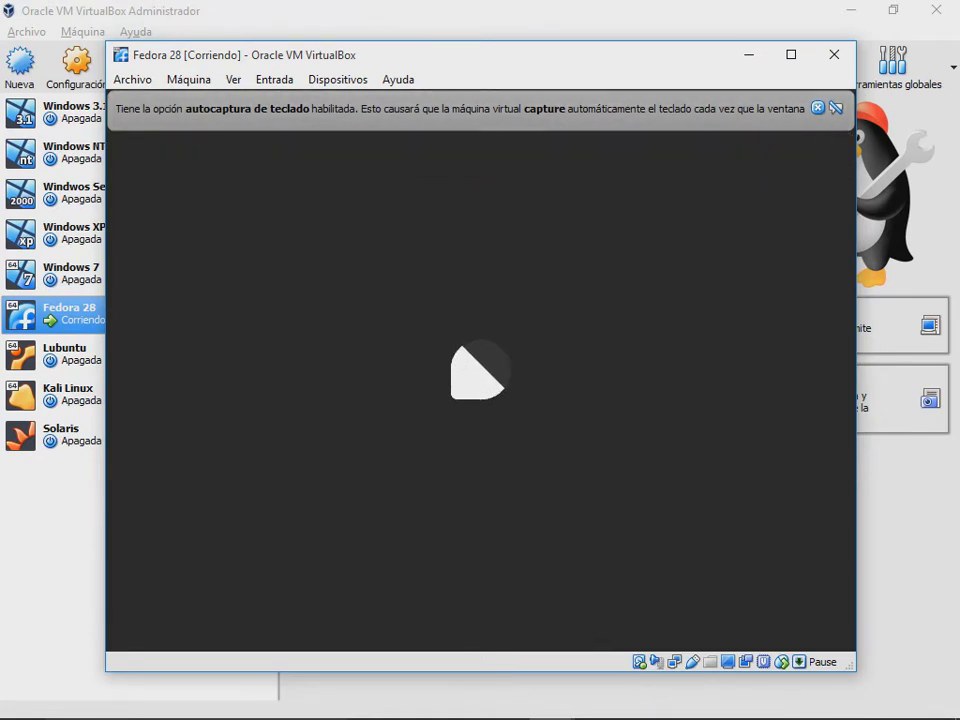
left_click(818, 108)
left_click(597, 701)
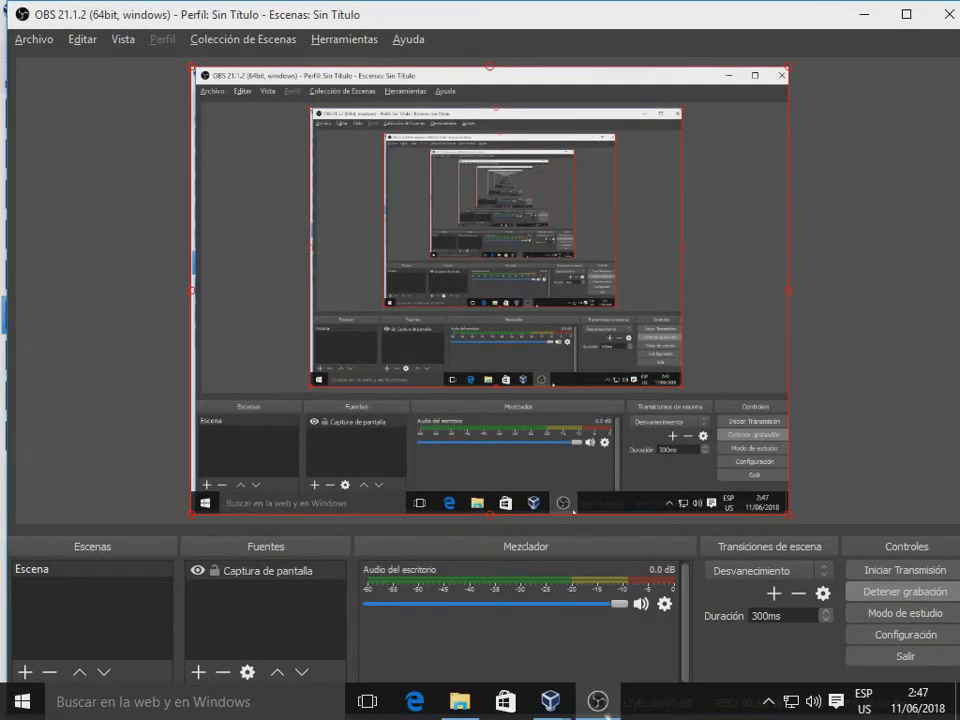
mouse_move(555, 710)
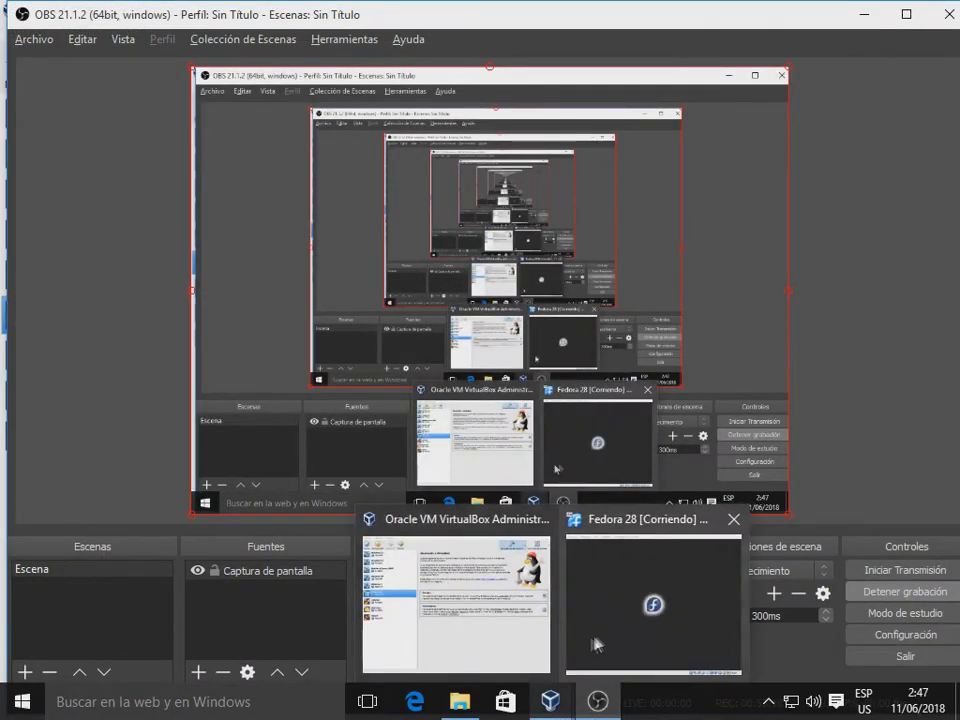
left_click(653, 600)
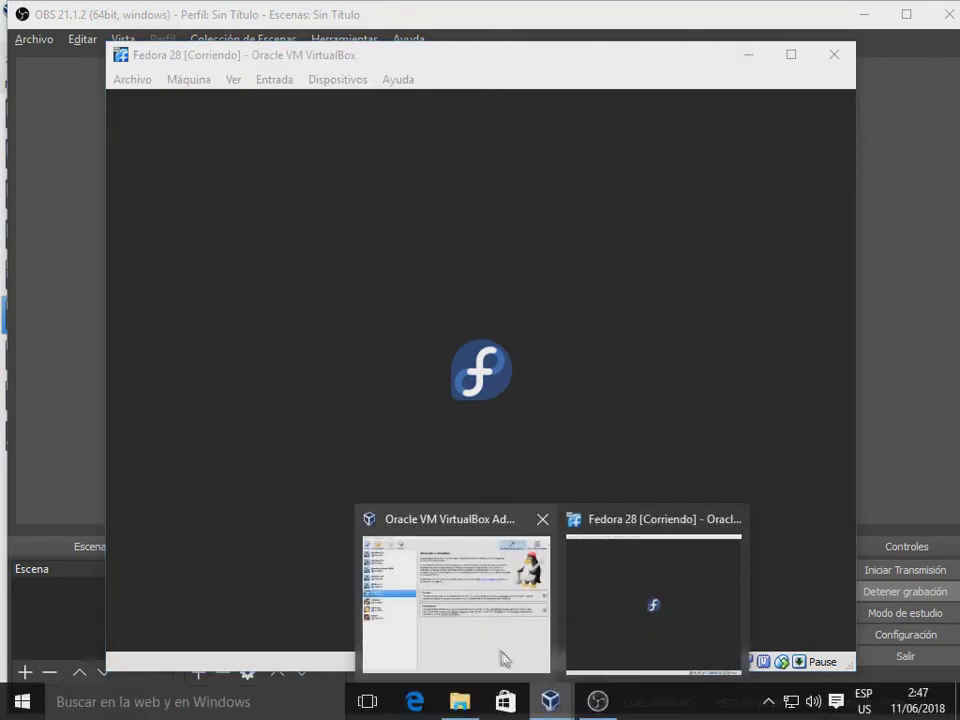
left_click(499, 658)
left_click(659, 603)
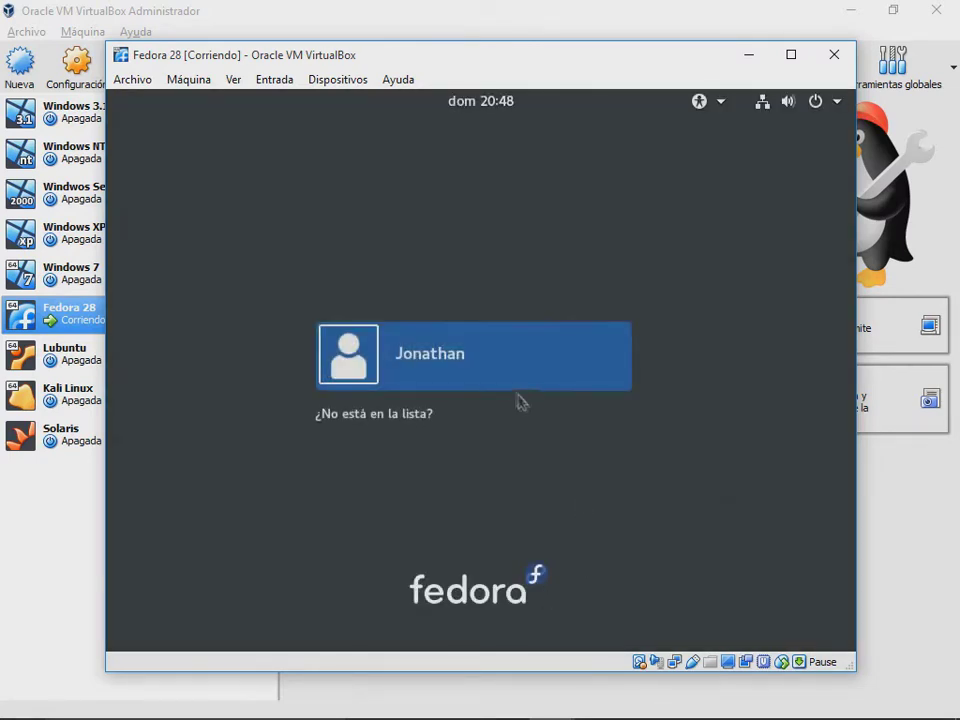
Step: Sign in to Fedora 28 with the user's password, then close the machine window
left_click(497, 371)
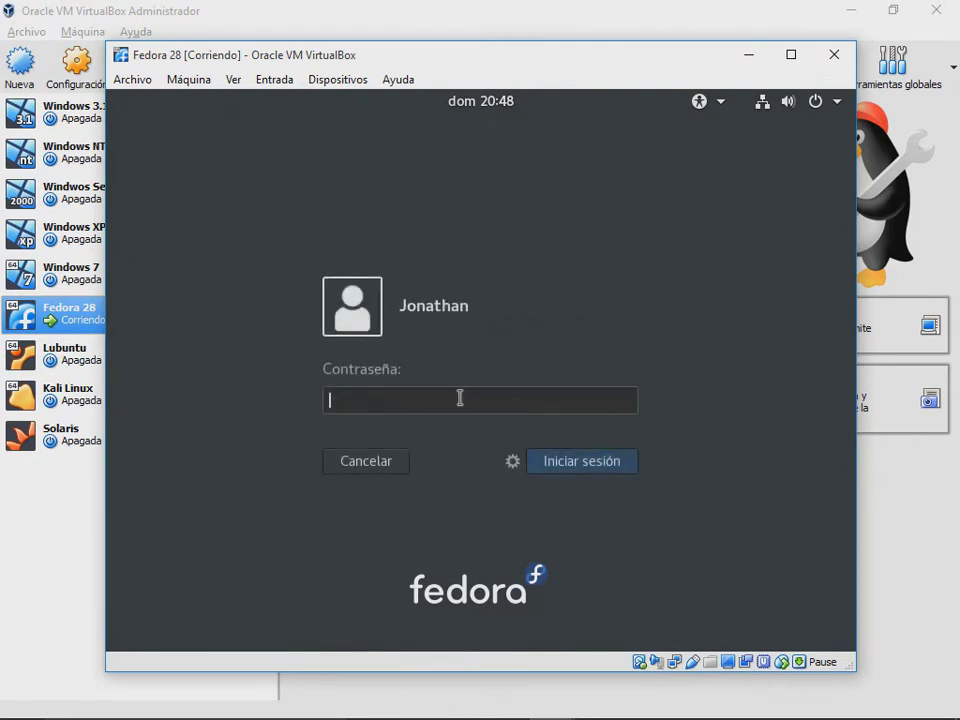
type("****")
key("Return")
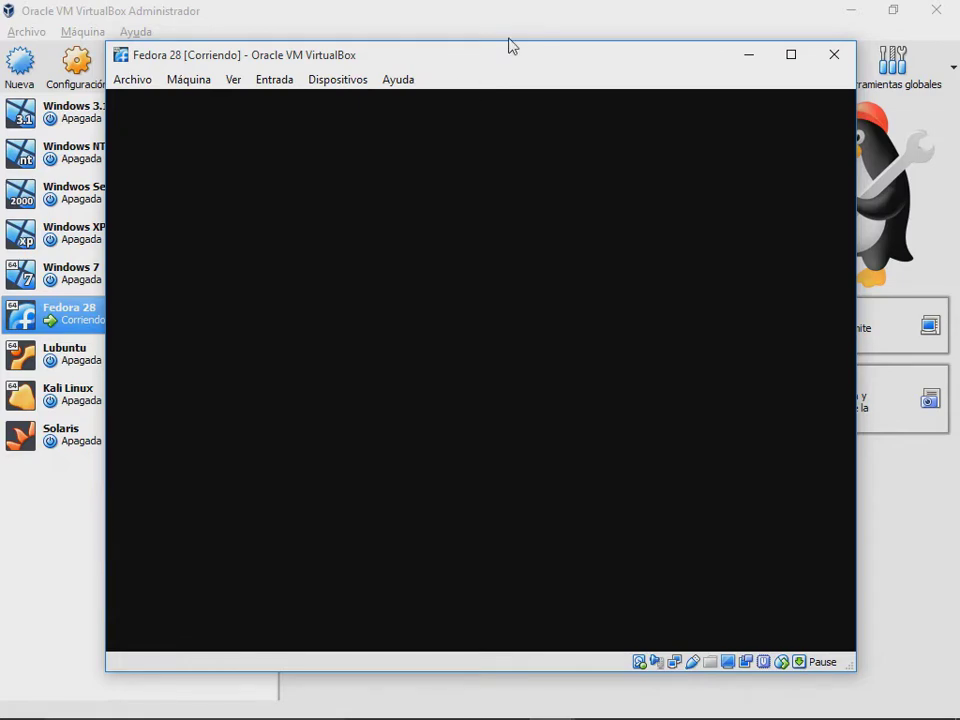
left_click(824, 53)
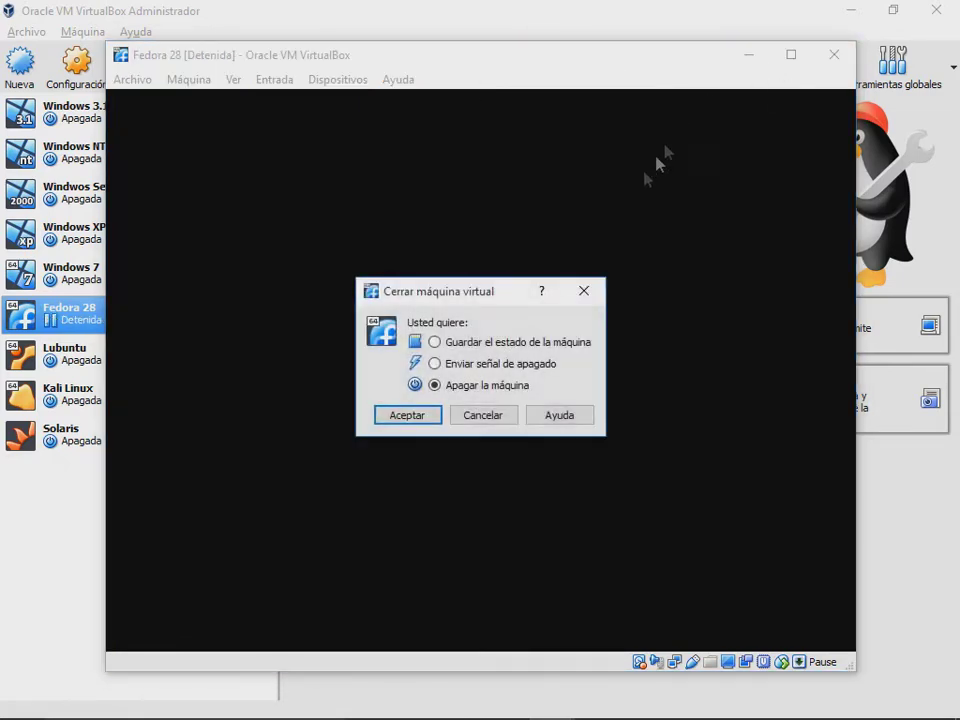
Step: Confirm powering off Fedora 28 and select the Lubuntu machine in the list
left_click(429, 409)
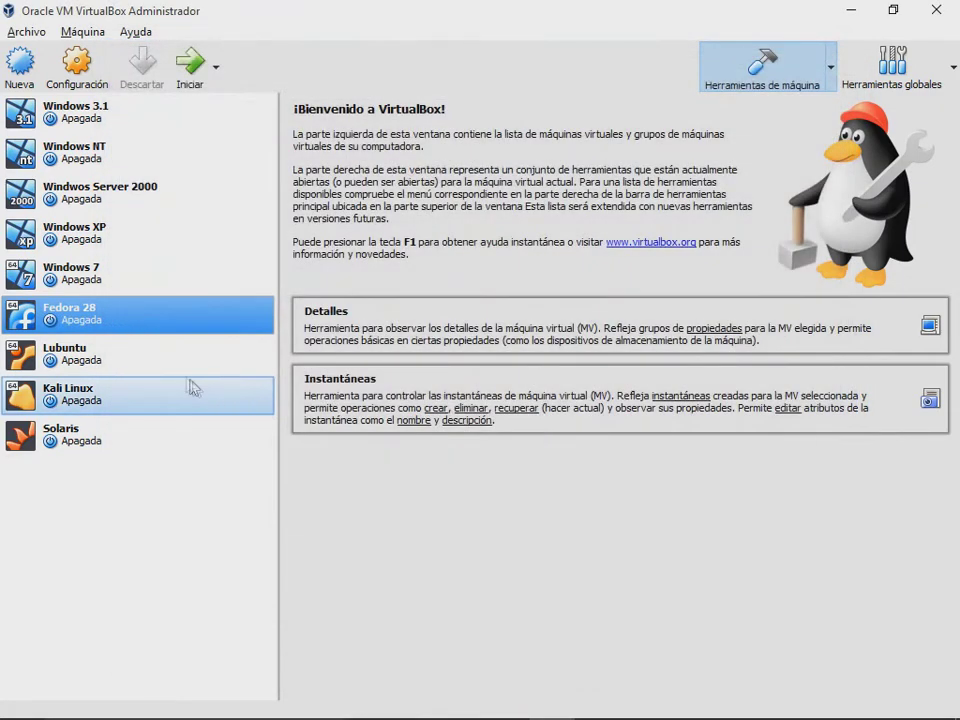
left_click(172, 368)
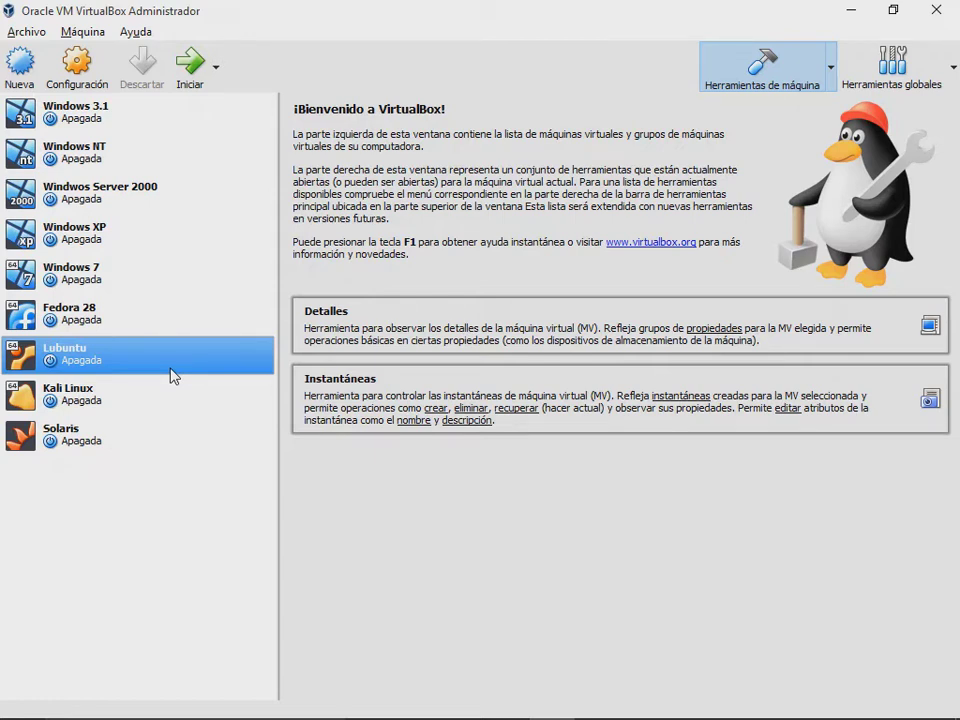
Step: Start the Lubuntu VM and switch between its running window and the VirtualBox Manager
left_click(181, 72)
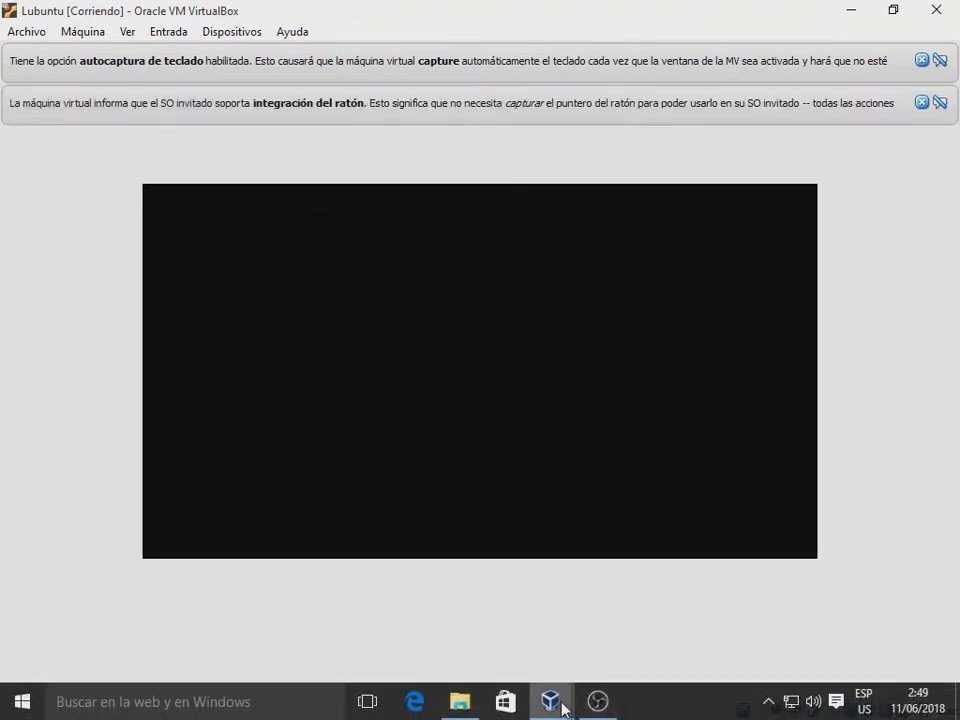
mouse_move(560, 705)
left_click(470, 643)
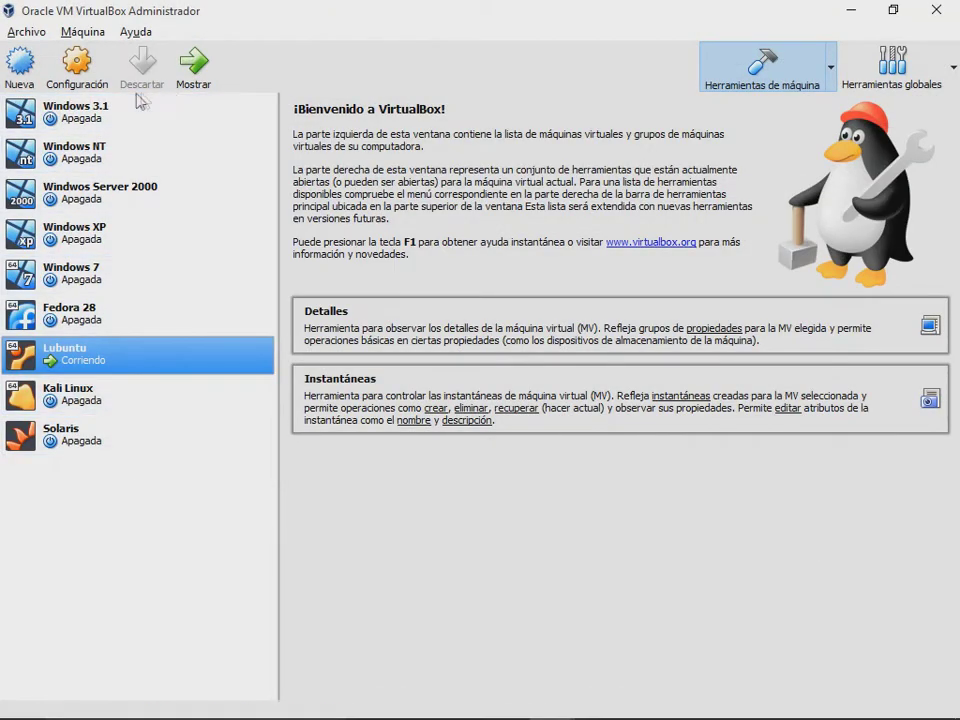
left_click(185, 86)
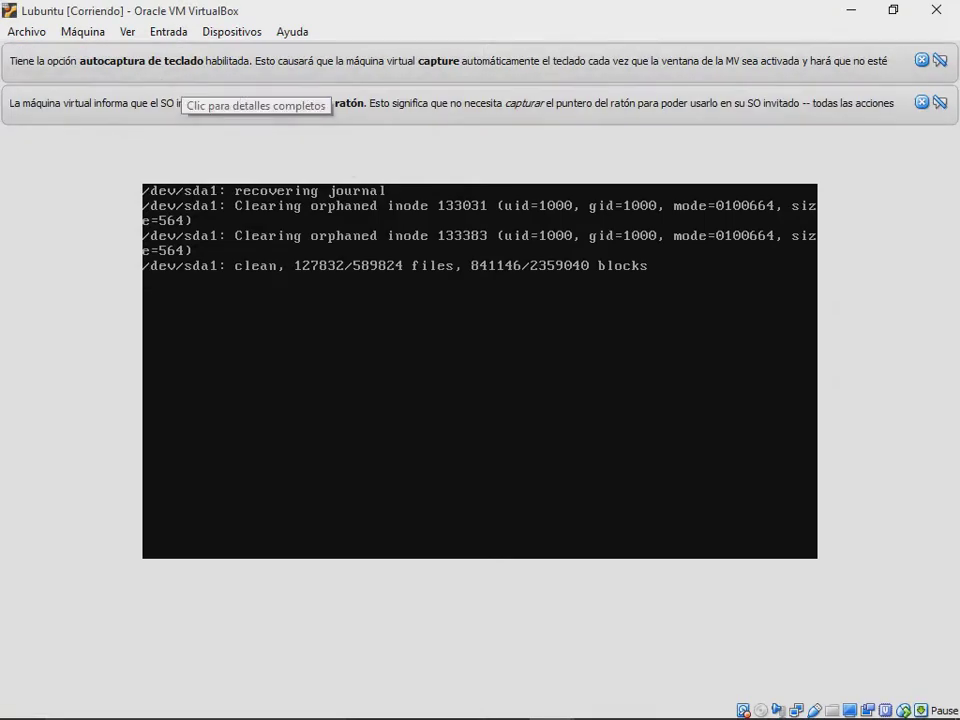
mouse_move(549, 710)
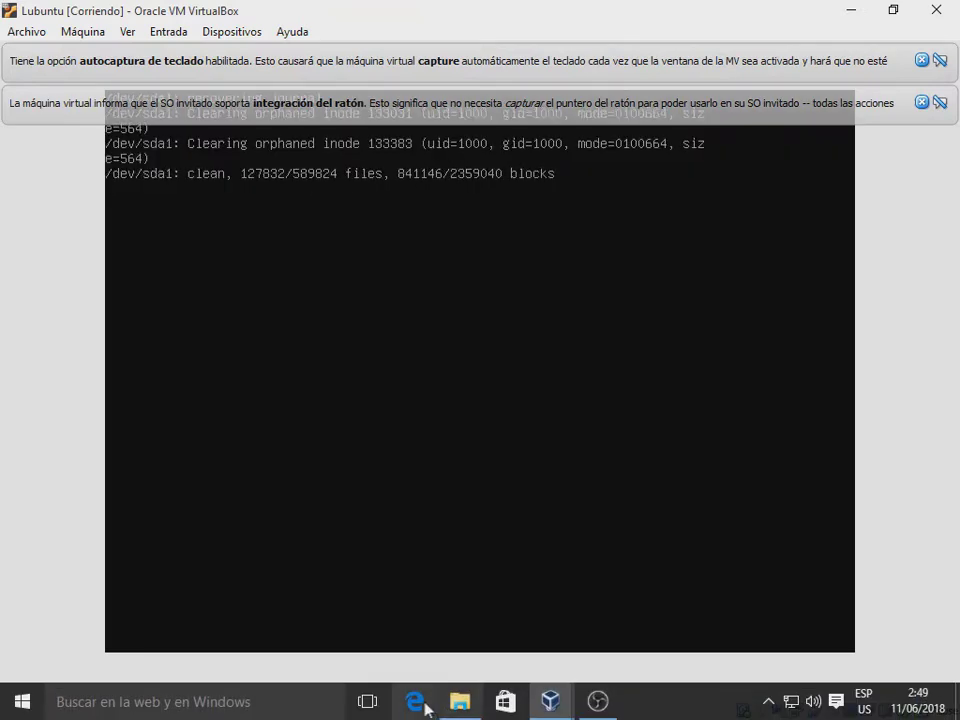
left_click(450, 596)
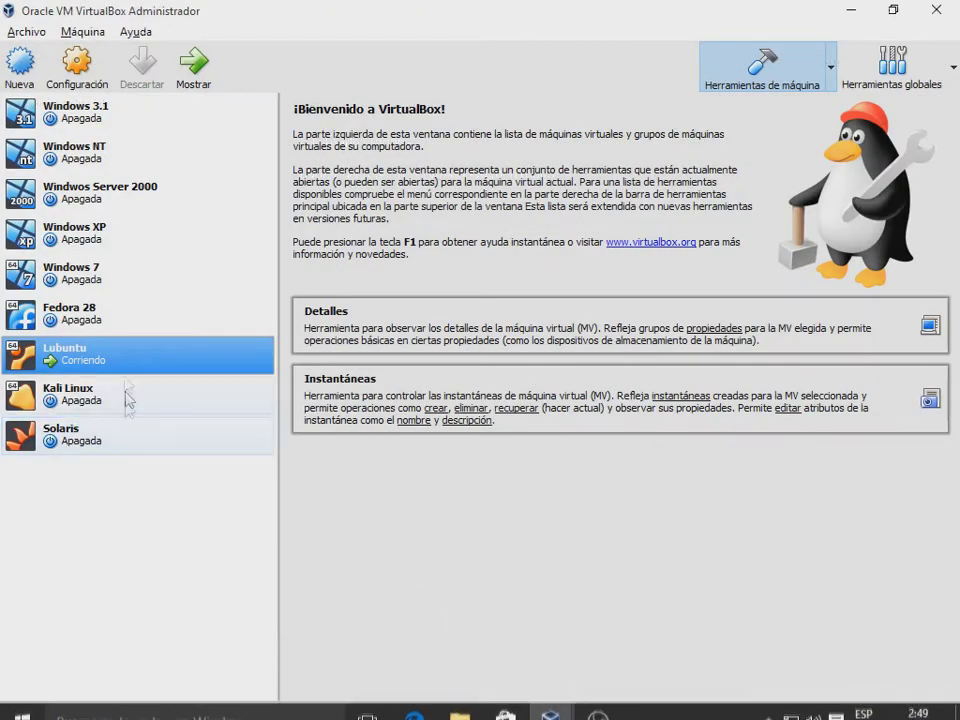
Step: Review Lubuntu's Sistema settings on the Procesador and Aceleración tabs, closing without changes
left_click(76, 62)
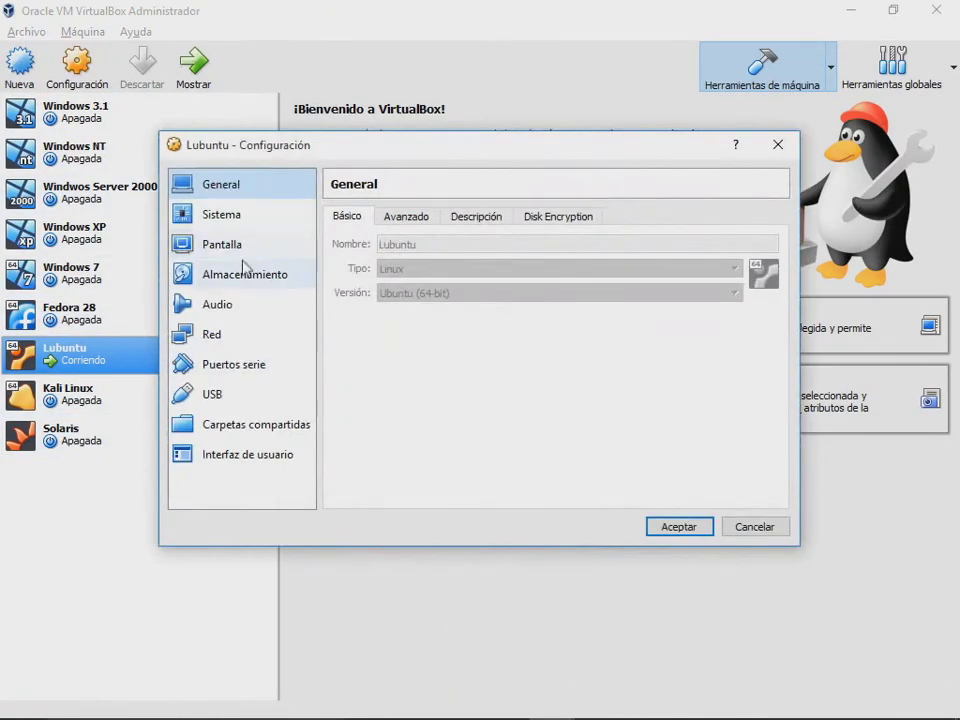
left_click(238, 216)
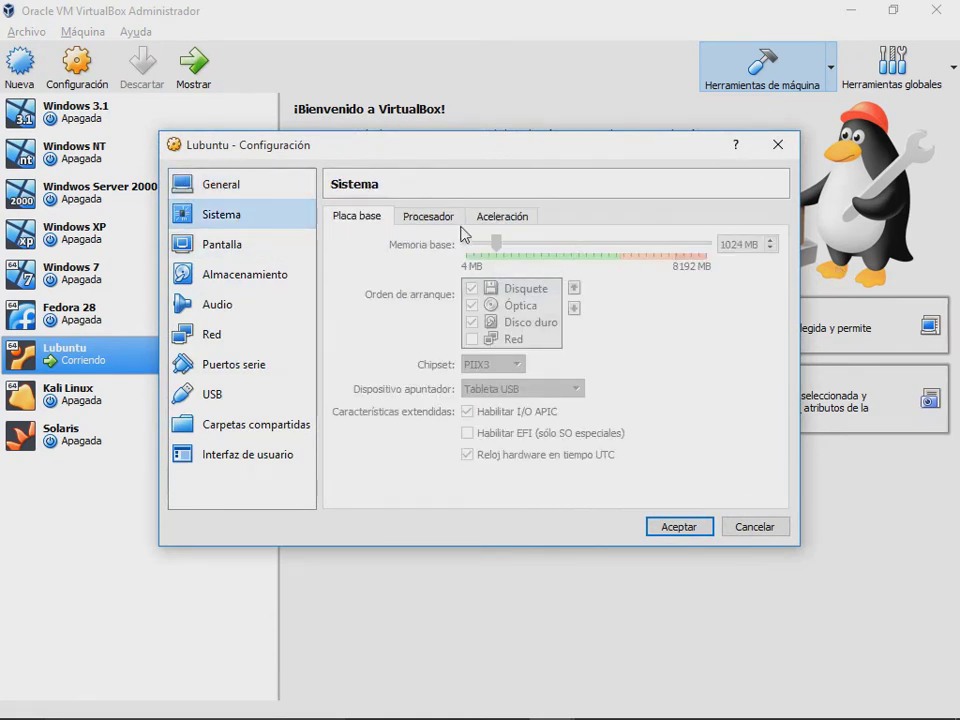
left_click(438, 218)
left_click(506, 220)
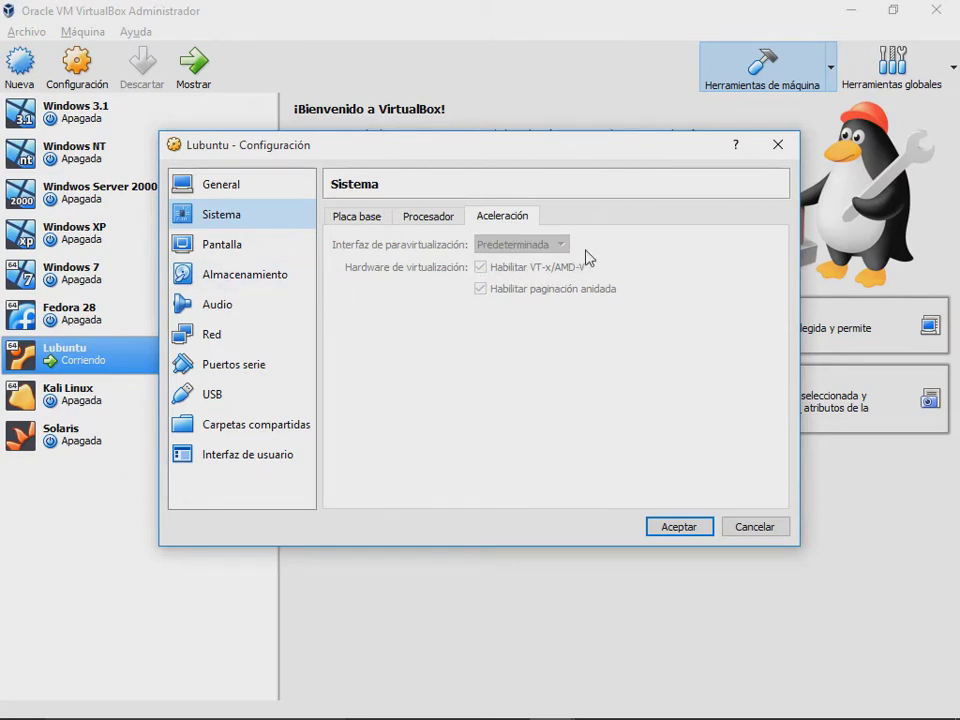
left_click(782, 150)
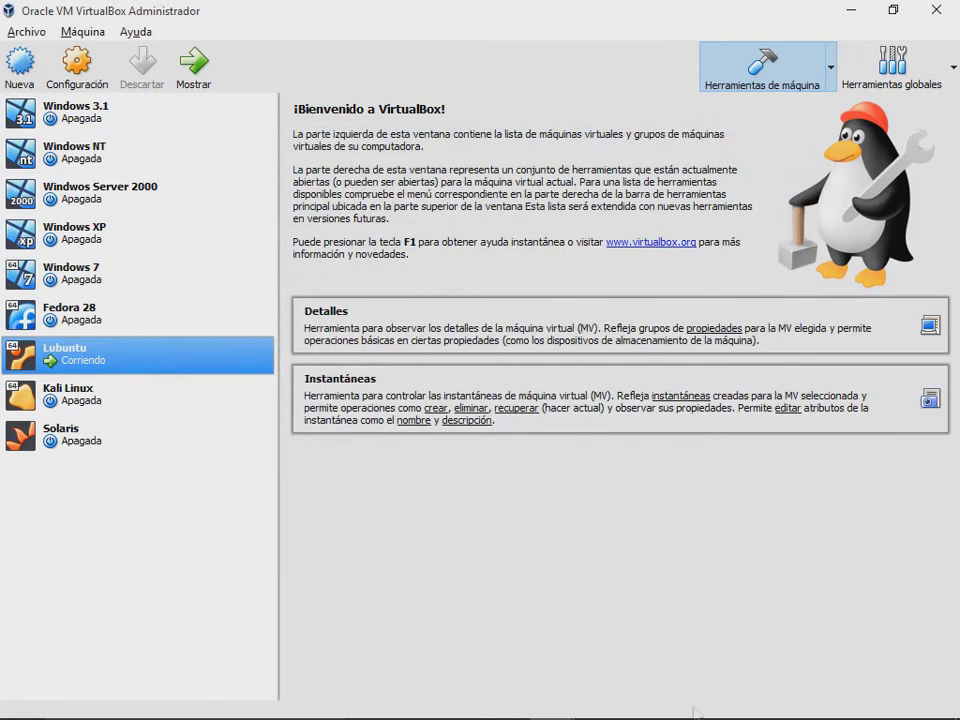
Step: Sign in to the Lubuntu guest with the account password
mouse_move(555, 703)
left_click(615, 654)
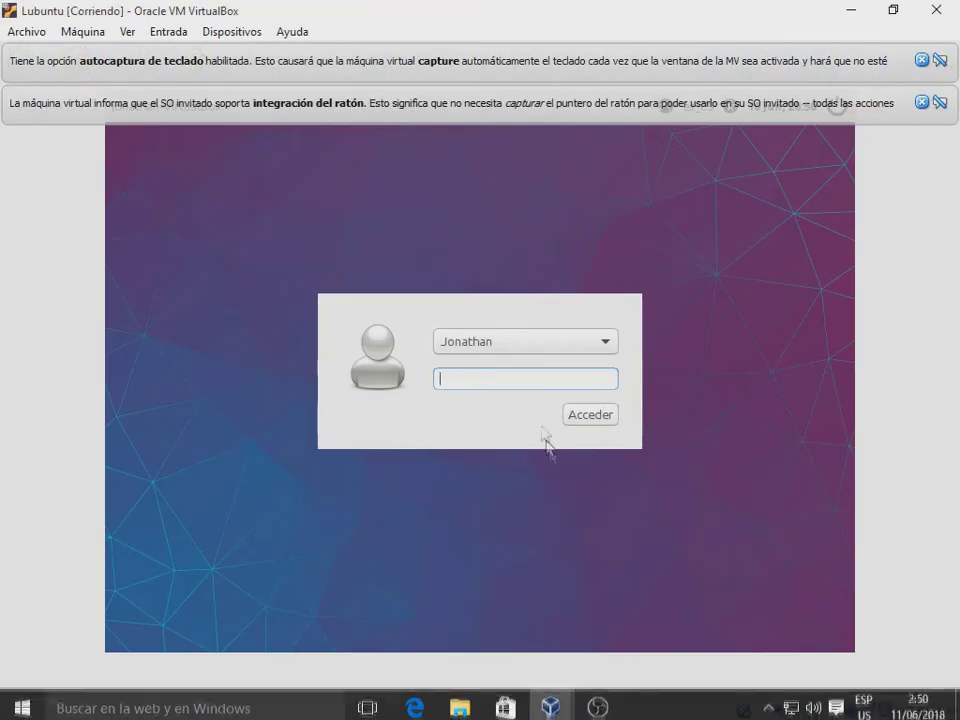
type("1234")
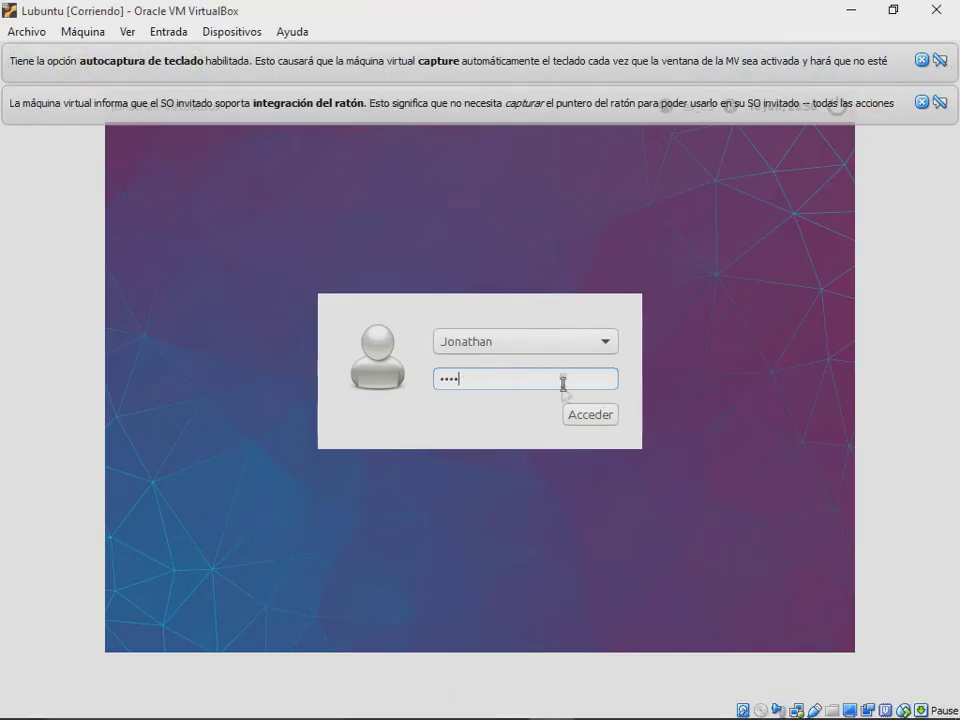
left_click(580, 412)
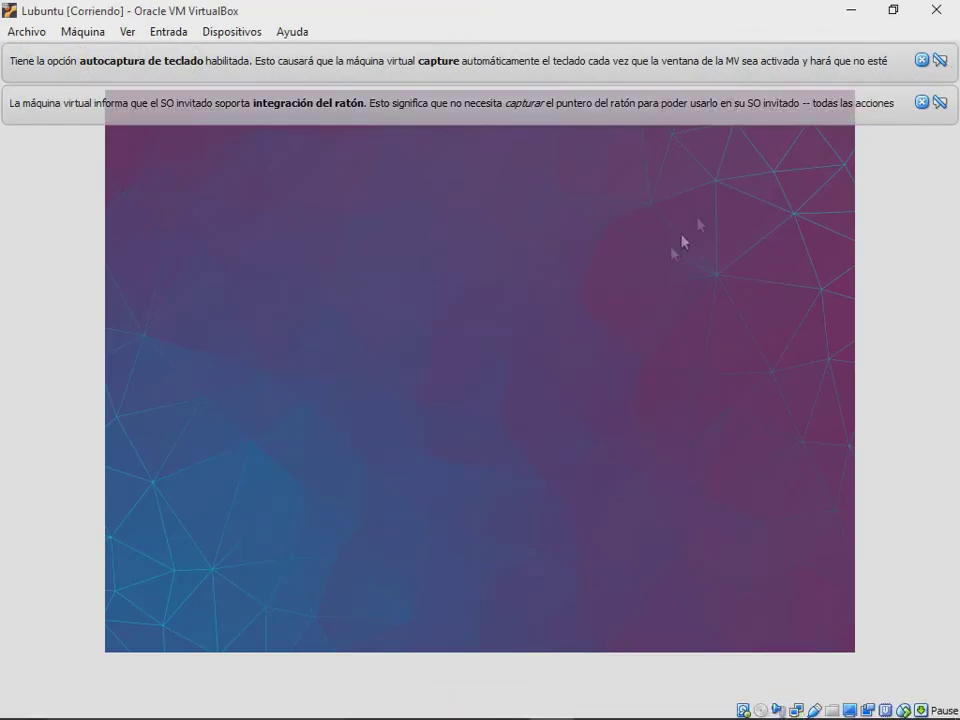
Step: Dismiss the mouse-integration and keyboard auto-capture notification bars at the top of the VM window
left_click(921, 102)
left_click(921, 60)
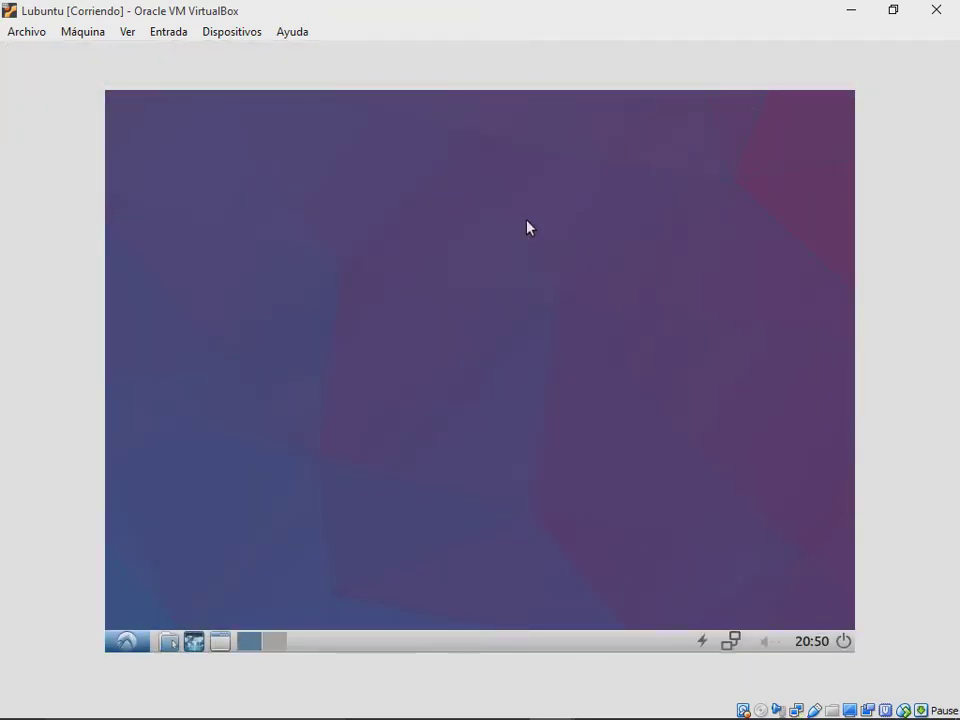
left_click_drag(431, 296, 384, 310)
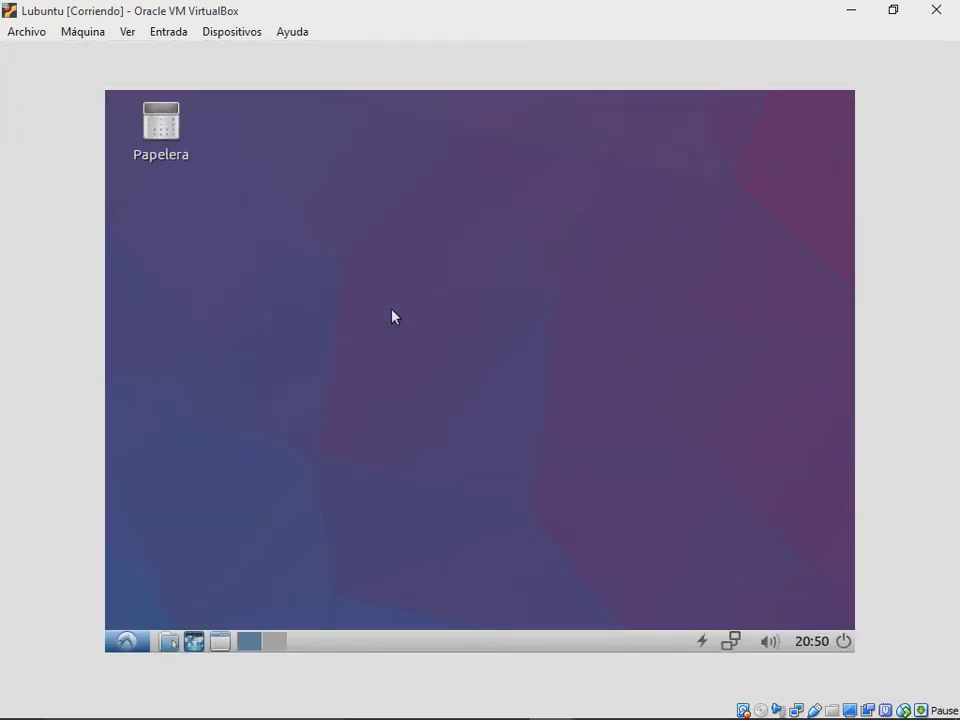
left_click_drag(591, 217, 475, 255)
left_click_drag(676, 209, 505, 318)
Step: Launch Firefox in the guest, close the duplicate window, and open the youtube top-site tile
left_click(125, 640)
left_click(604, 304)
right_click(368, 252)
left_click(354, 279)
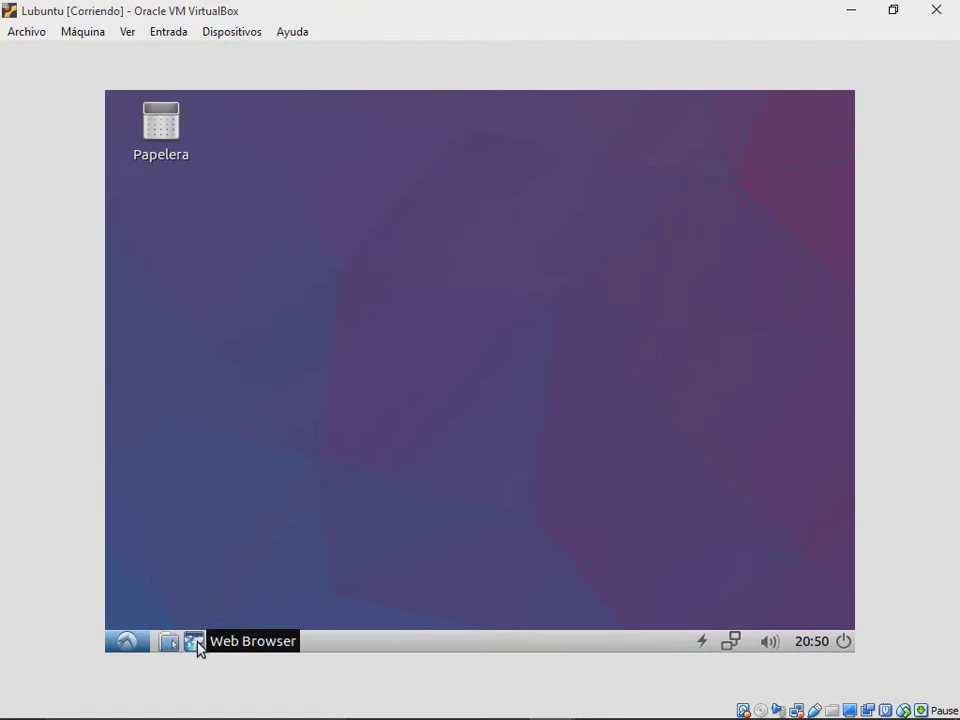
left_click(197, 642)
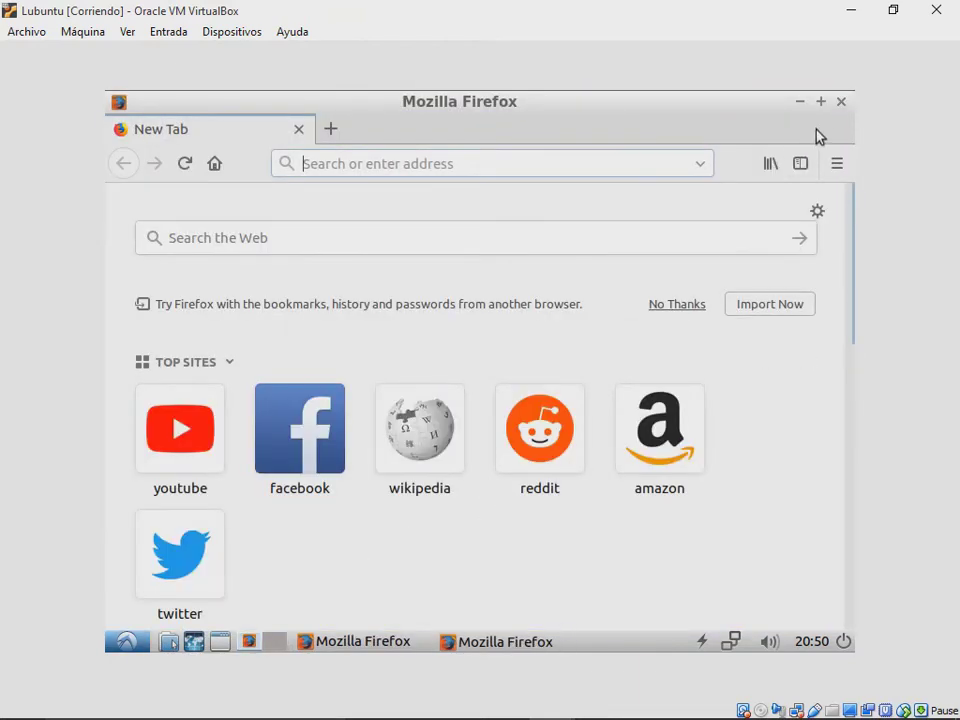
left_click(840, 104)
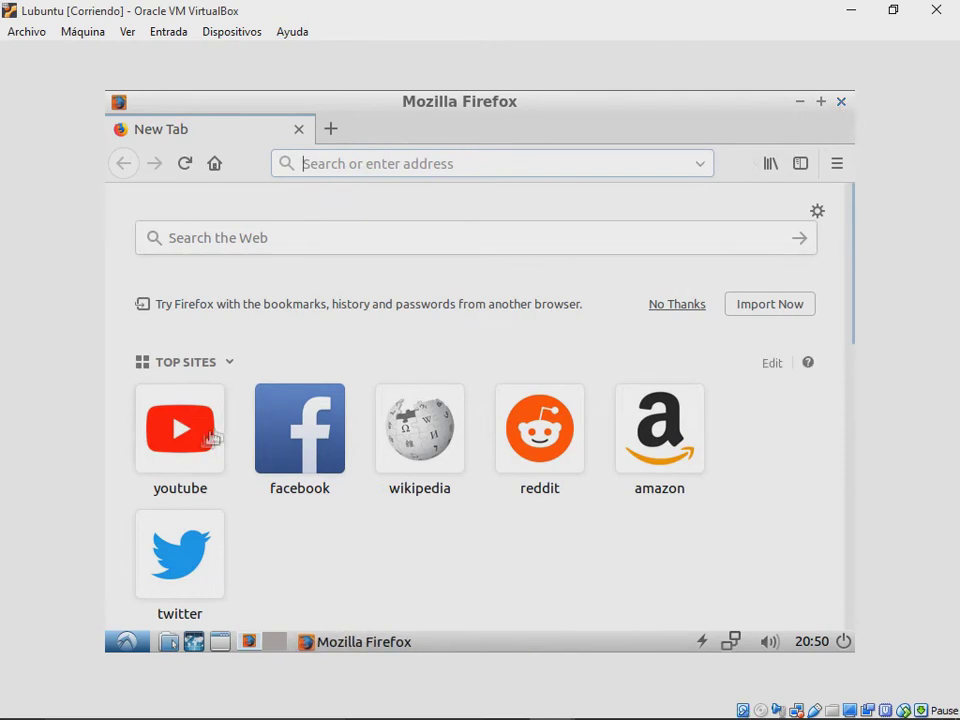
left_click(168, 476)
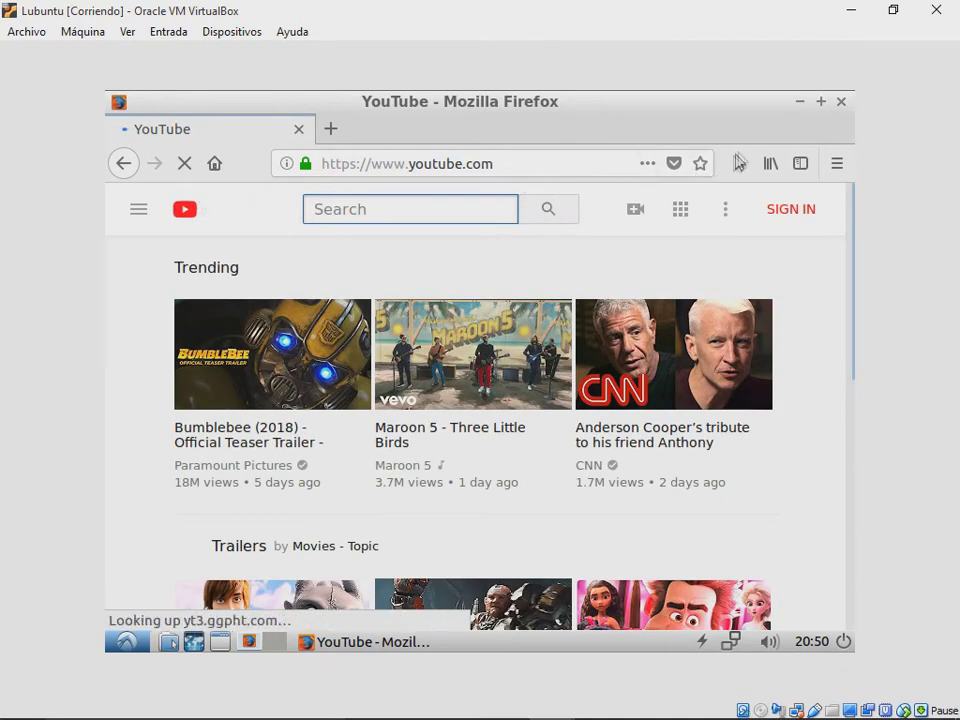
Step: Open the guest's start menu toward the Preferencias submenu
left_click(127, 641)
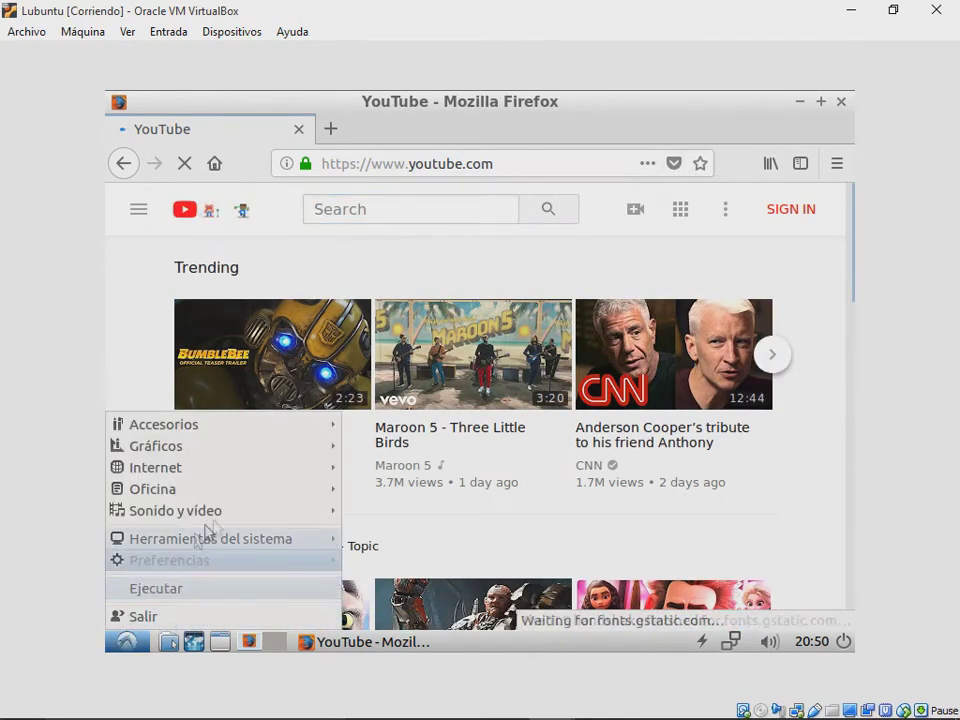
mouse_move(311, 428)
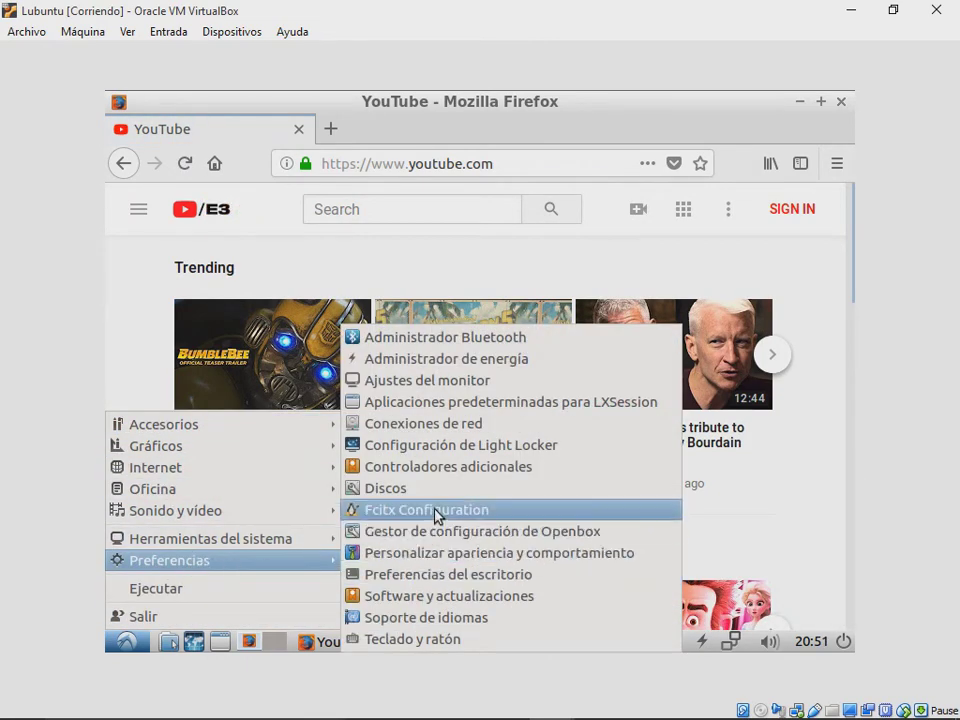
mouse_move(304, 552)
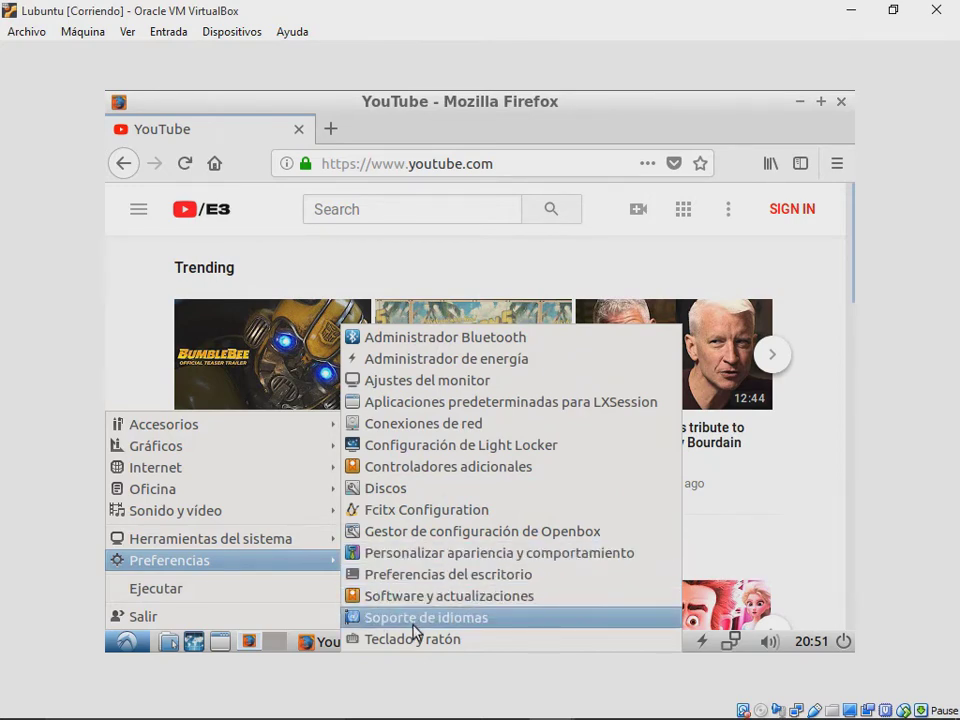
Step: Check CPU and memory in Herramientas del sistema > Gestor de tareas, then close it and Firefox
mouse_move(298, 545)
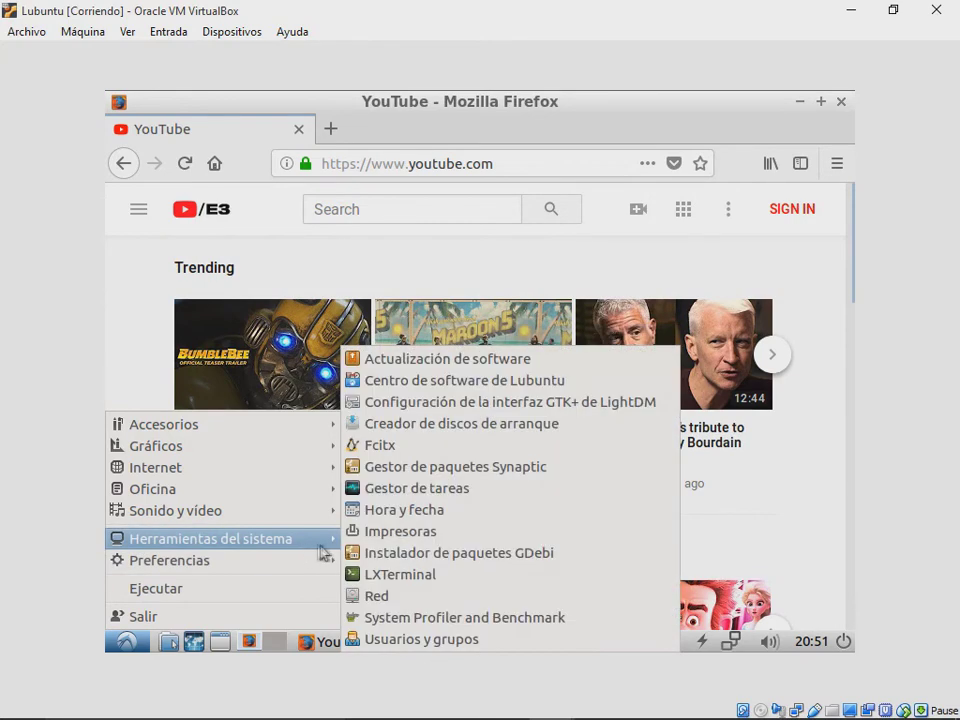
left_click(407, 490)
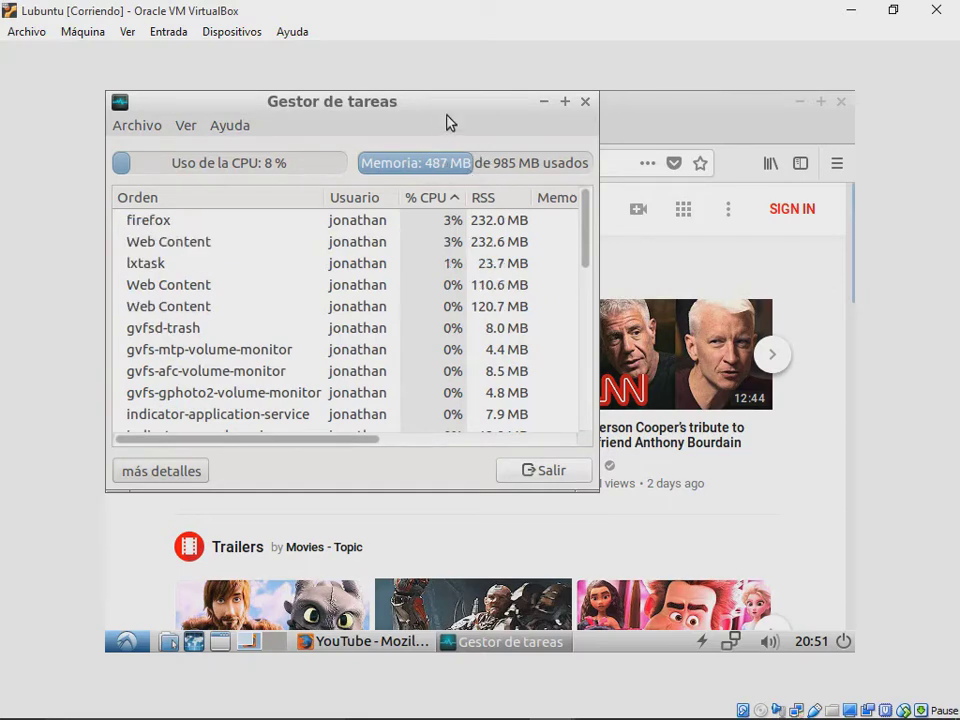
left_click_drag(447, 121, 543, 146)
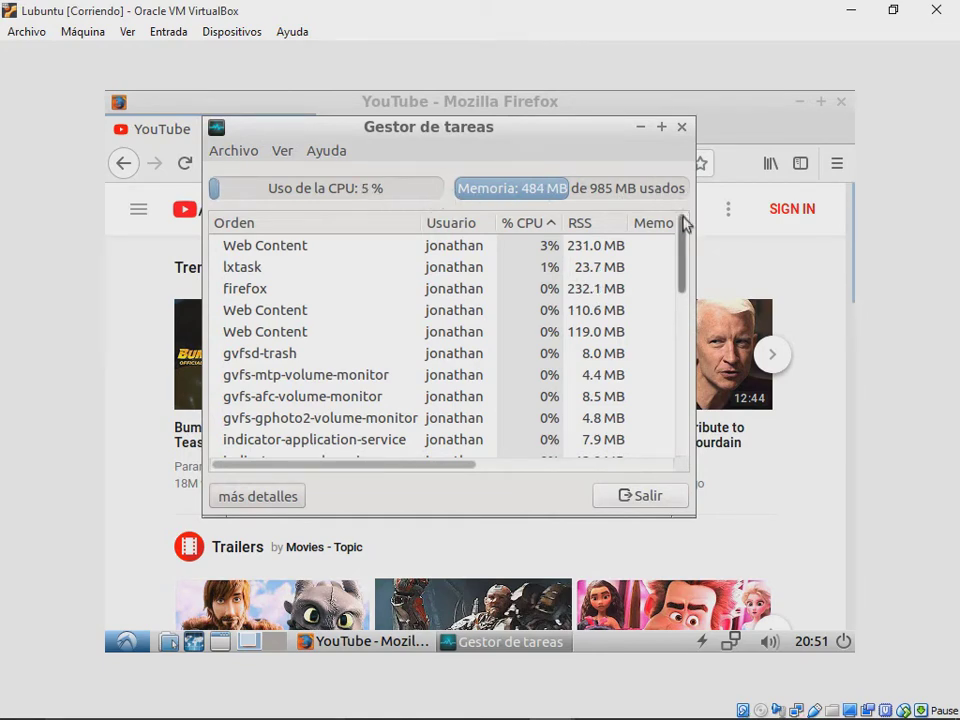
left_click_drag(684, 296, 692, 163)
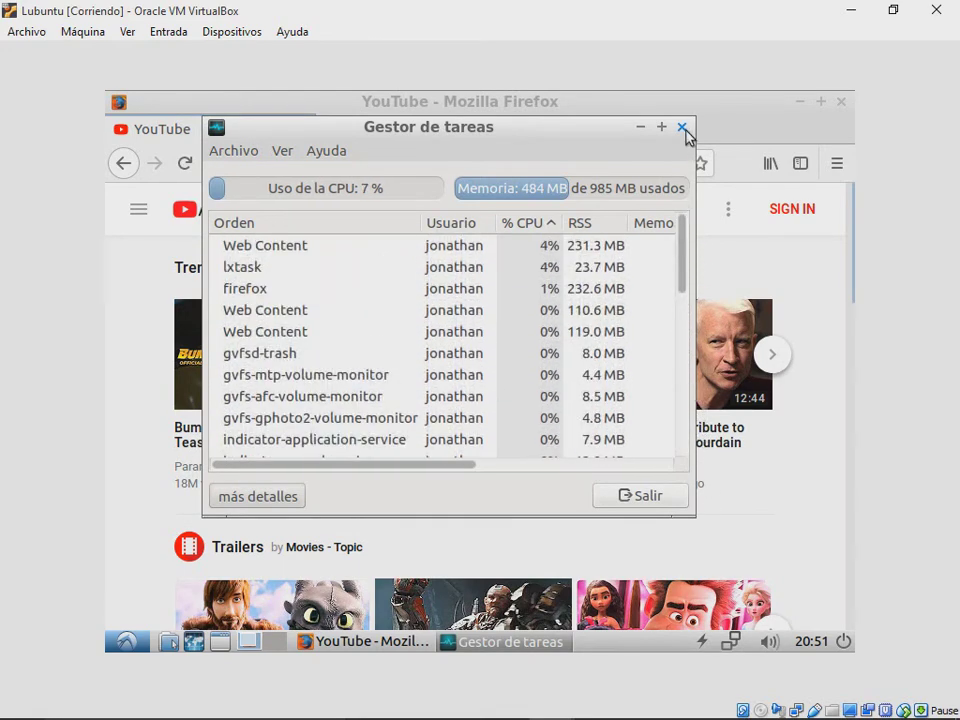
left_click(680, 128)
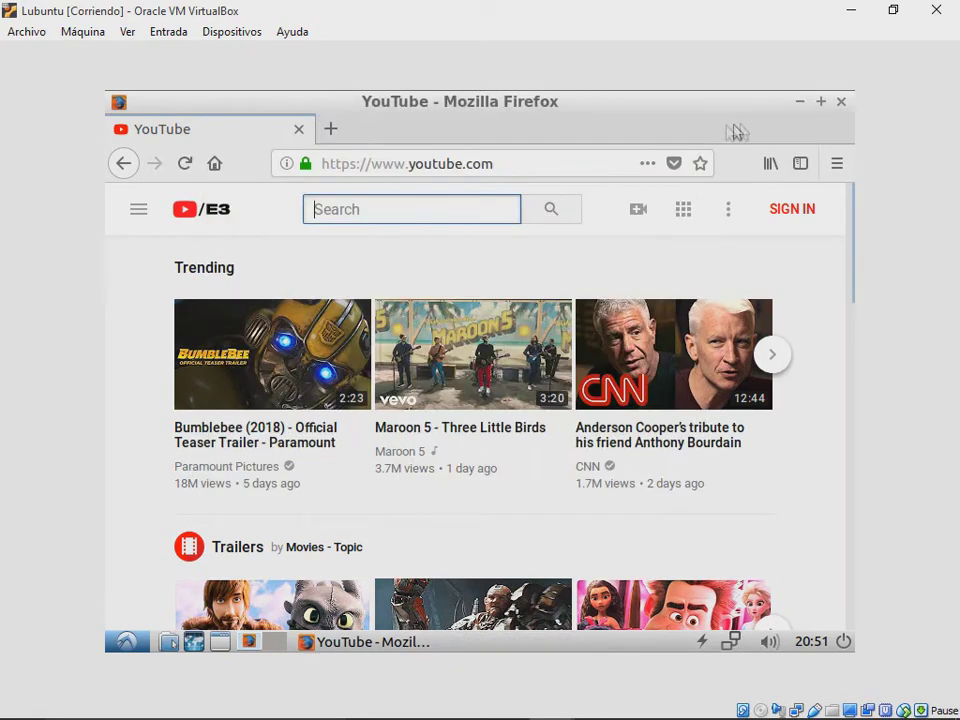
left_click(840, 103)
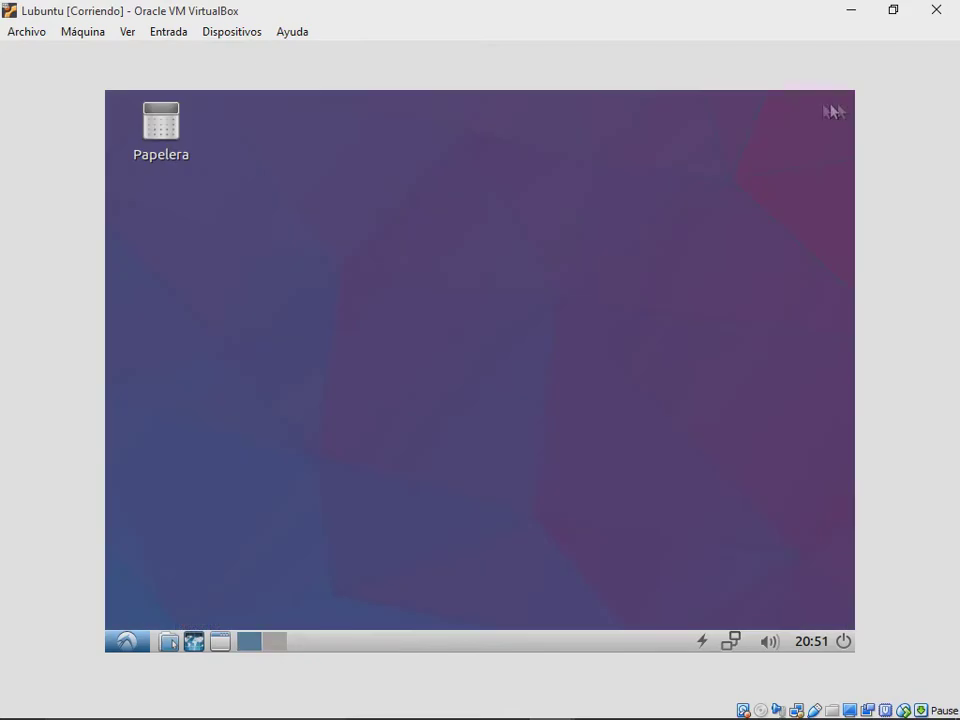
Step: Shut Lubuntu down with Apagar la máquina, set Memoria base to 64 MB, and boot it
left_click(920, 8)
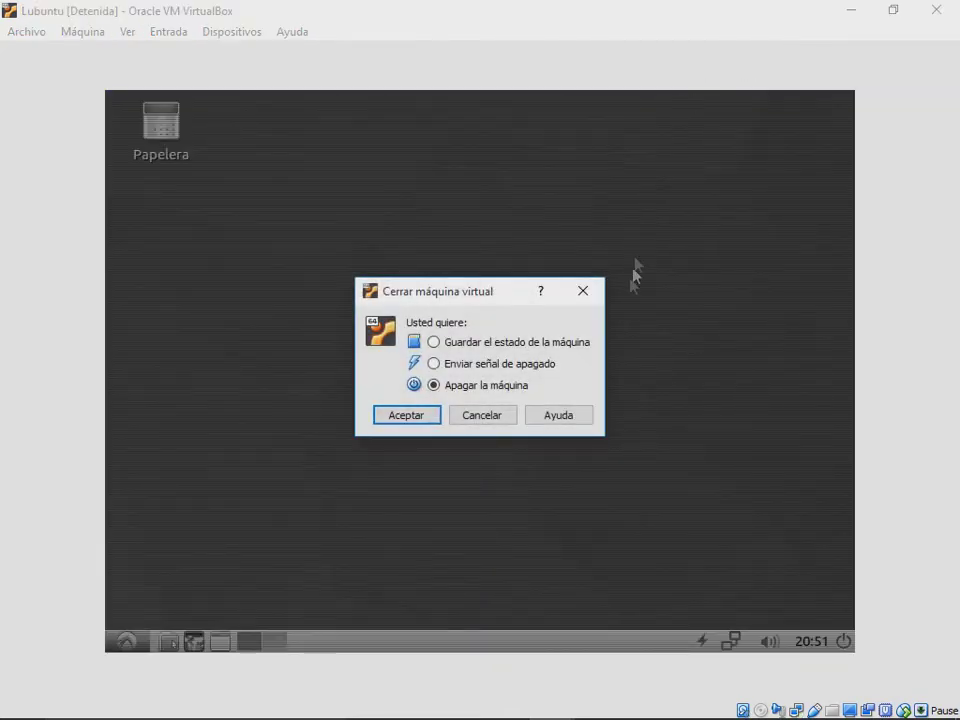
left_click(385, 420)
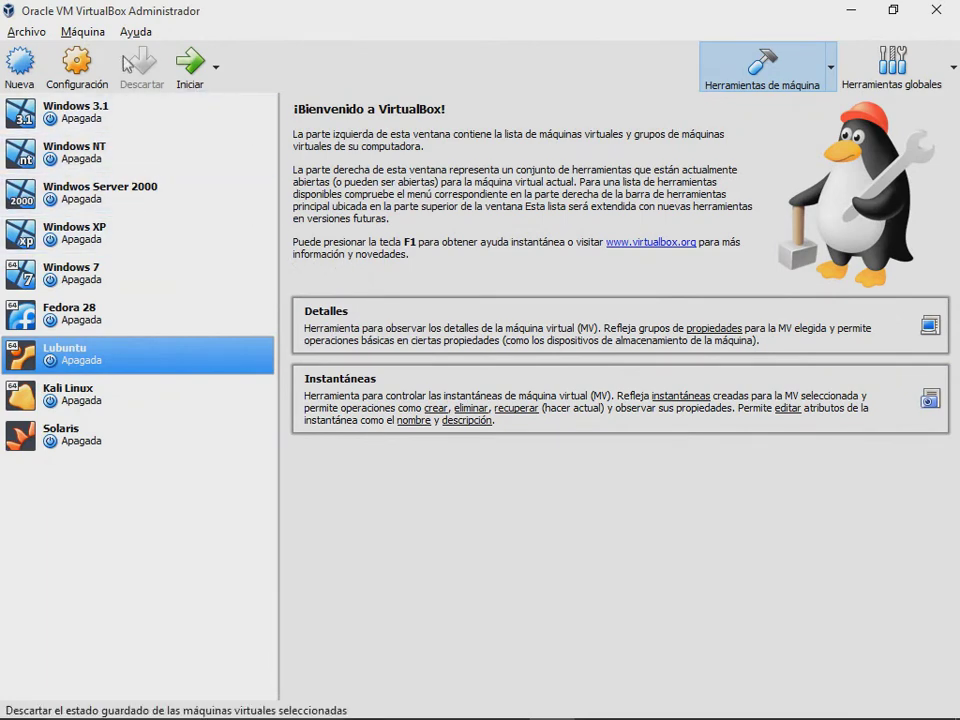
left_click(98, 70)
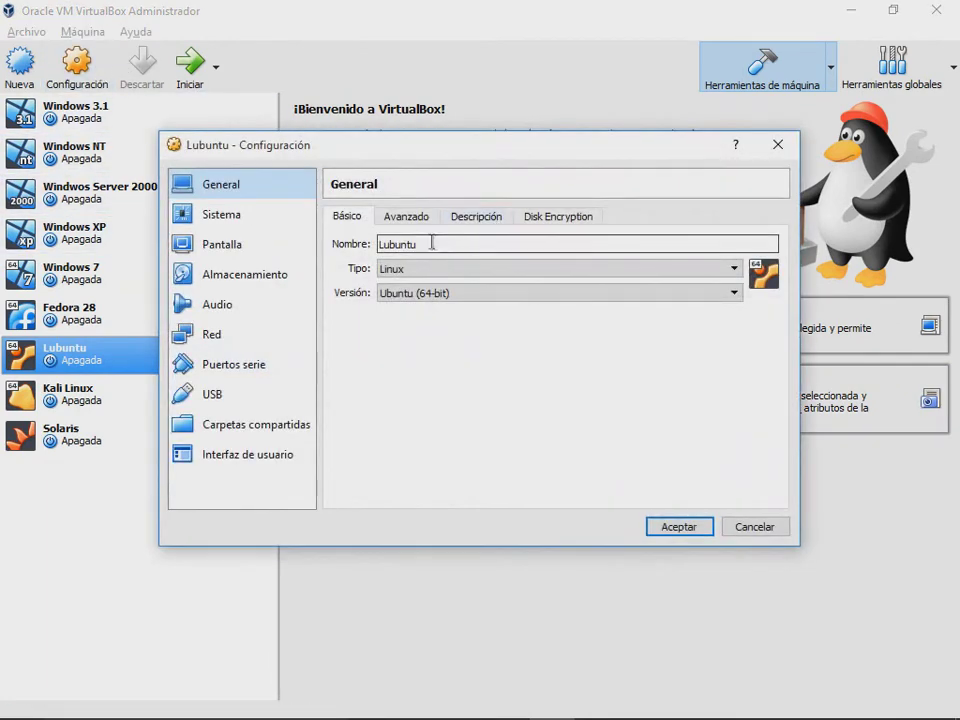
left_click(228, 218)
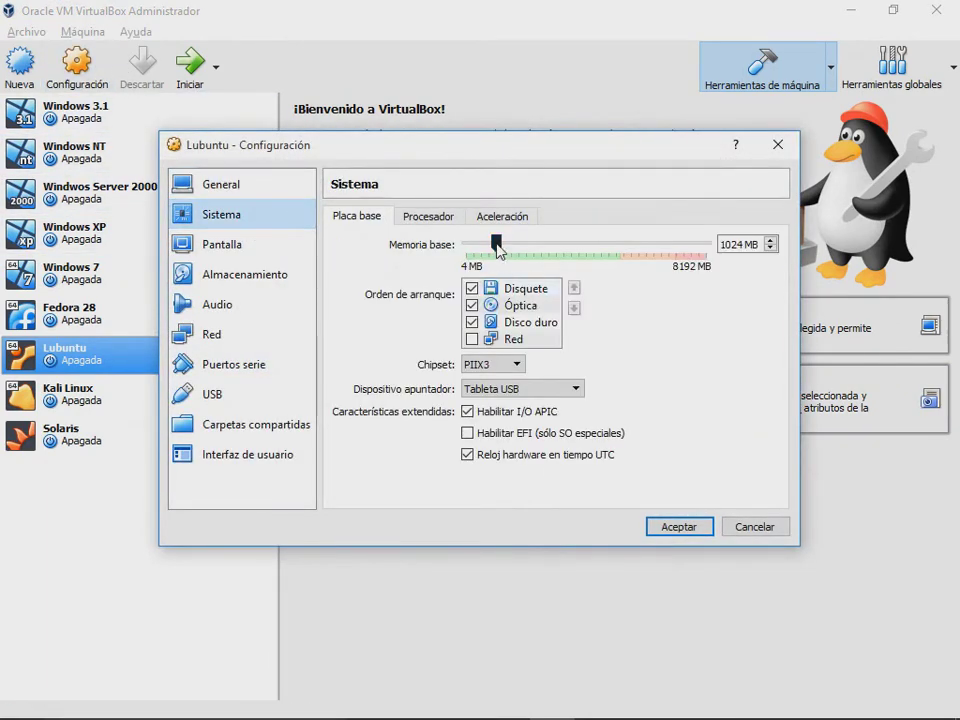
left_click_drag(496, 244, 467, 246)
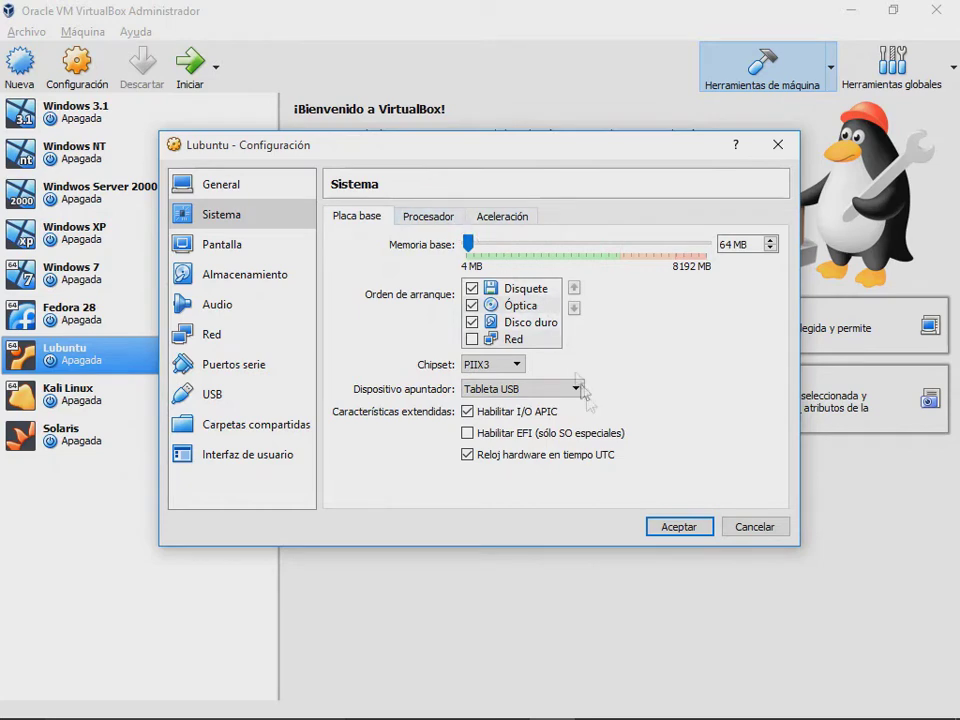
left_click(677, 530)
left_click(195, 66)
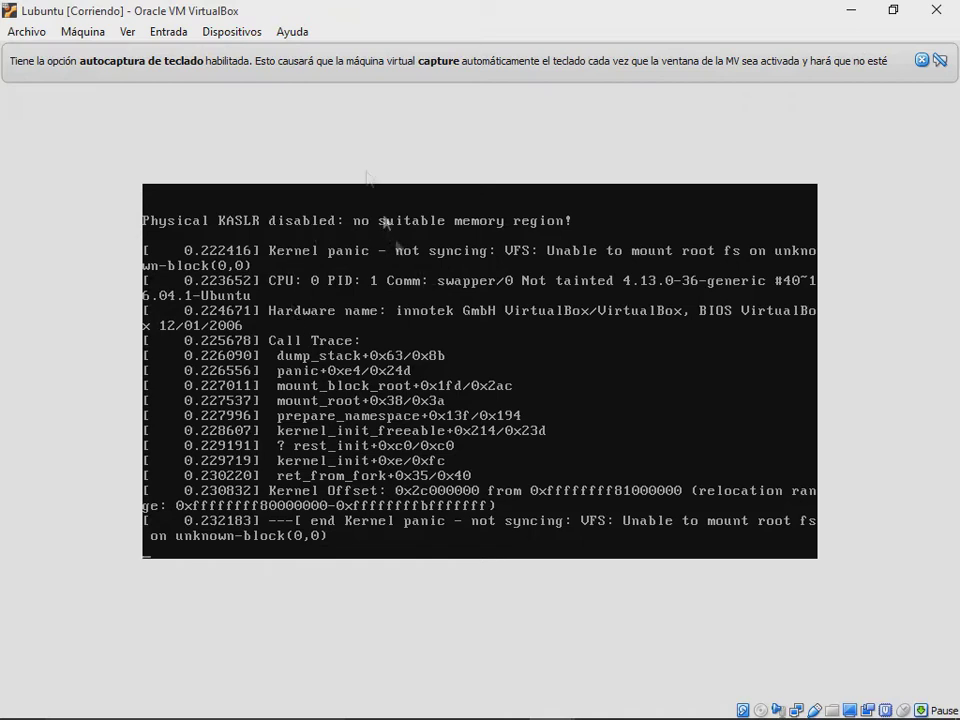
Step: Power off the kernel-panicked Lubuntu VM, then power it off again once it restarts
left_click(936, 9)
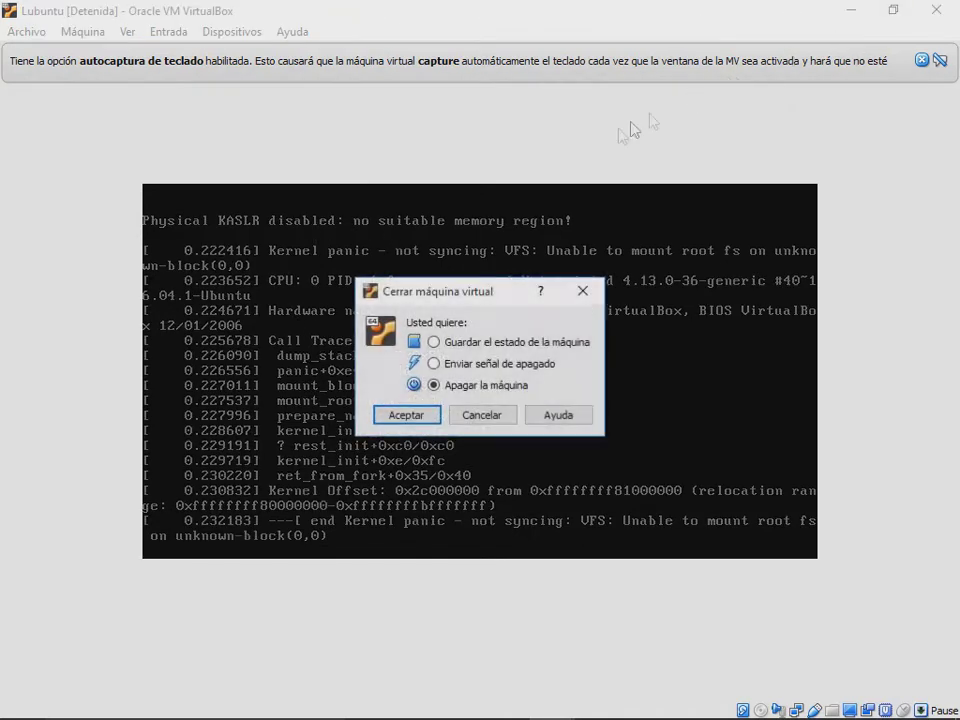
left_click(421, 419)
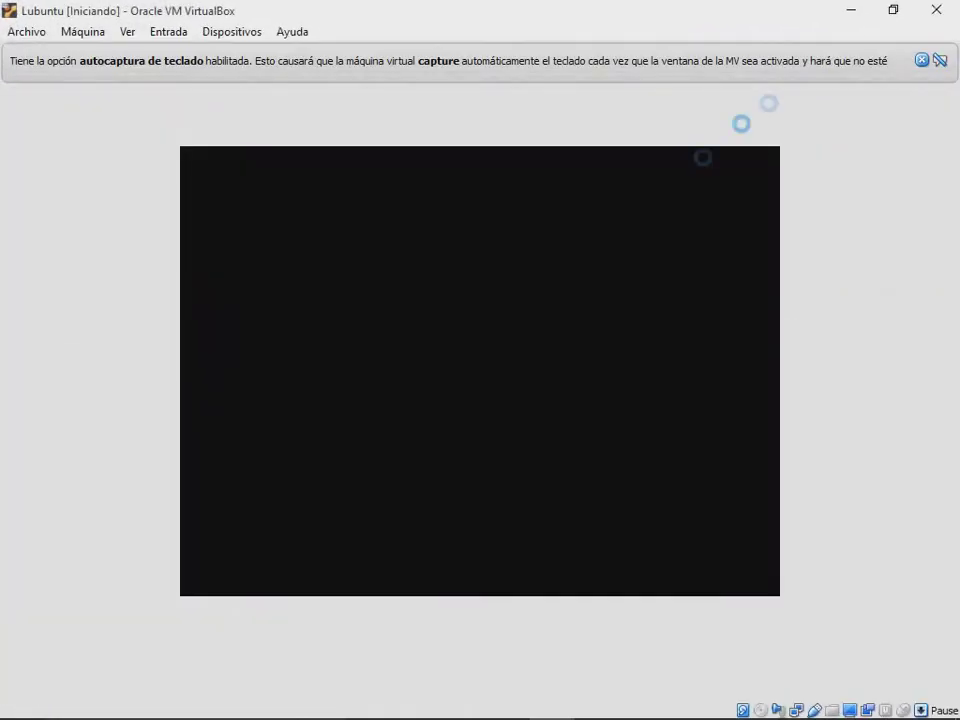
left_click(936, 9)
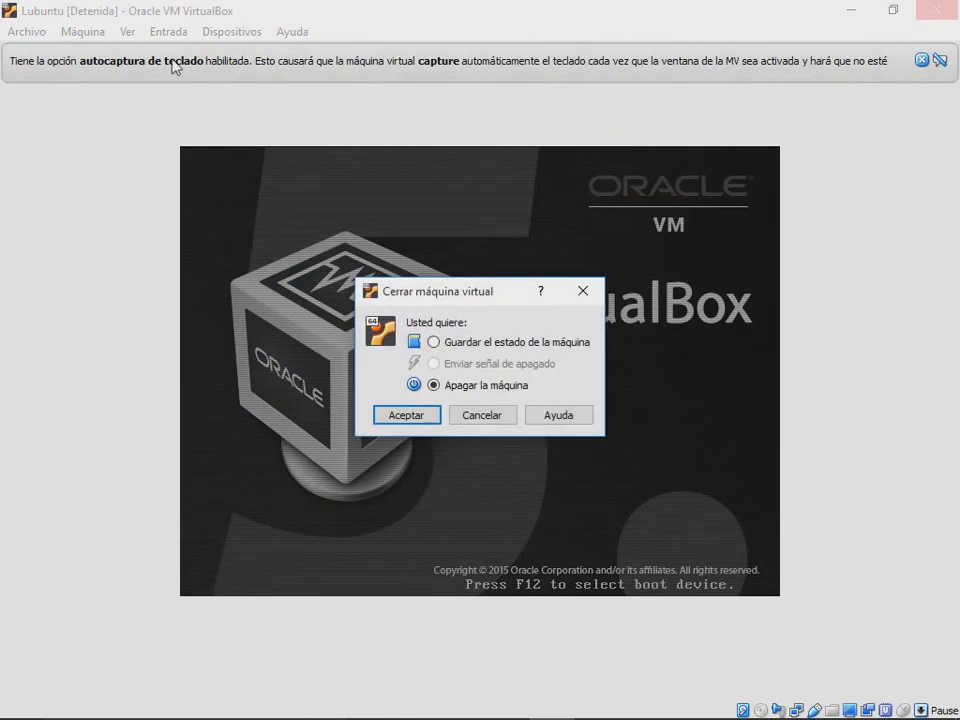
left_click(430, 415)
Step: Set Lubuntu's Memoria base to 128 MB, save, and start the VM
left_click(76, 62)
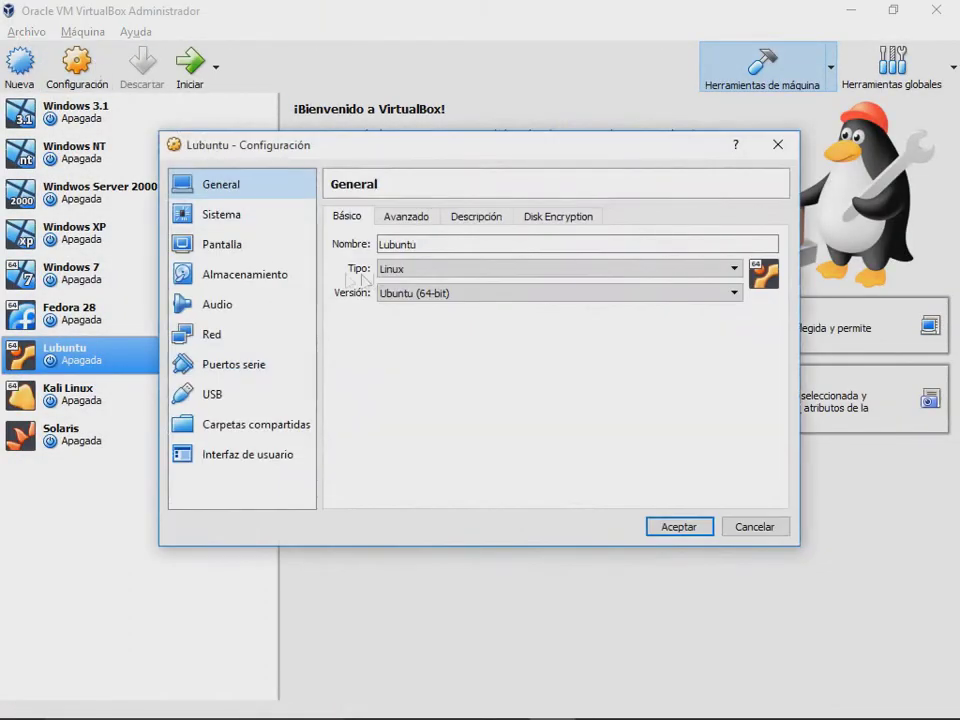
left_click(225, 214)
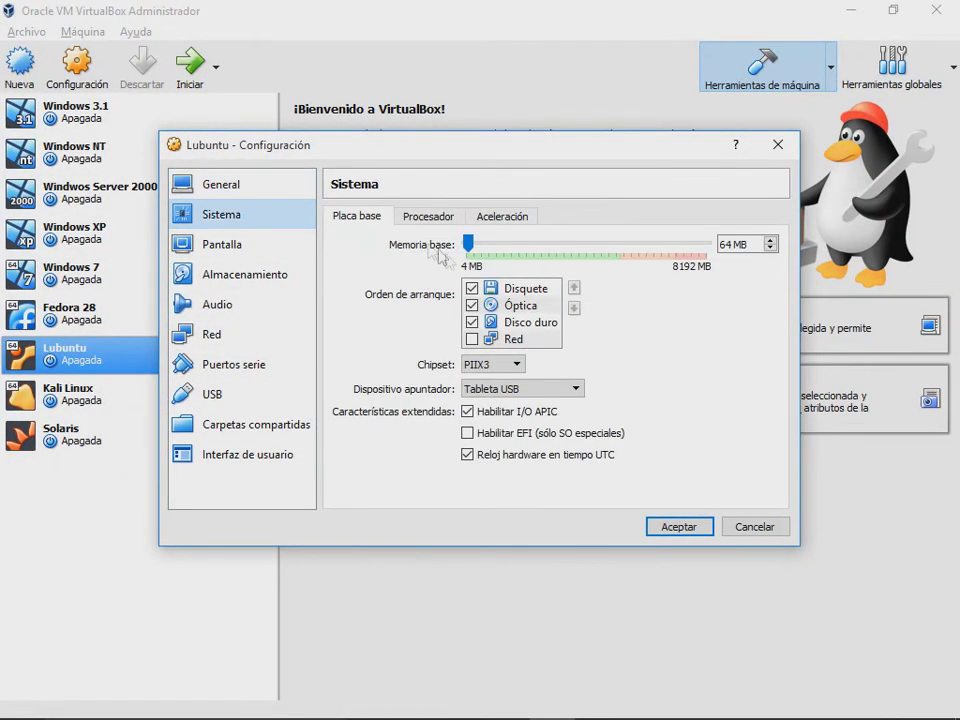
left_click_drag(467, 246, 475, 252)
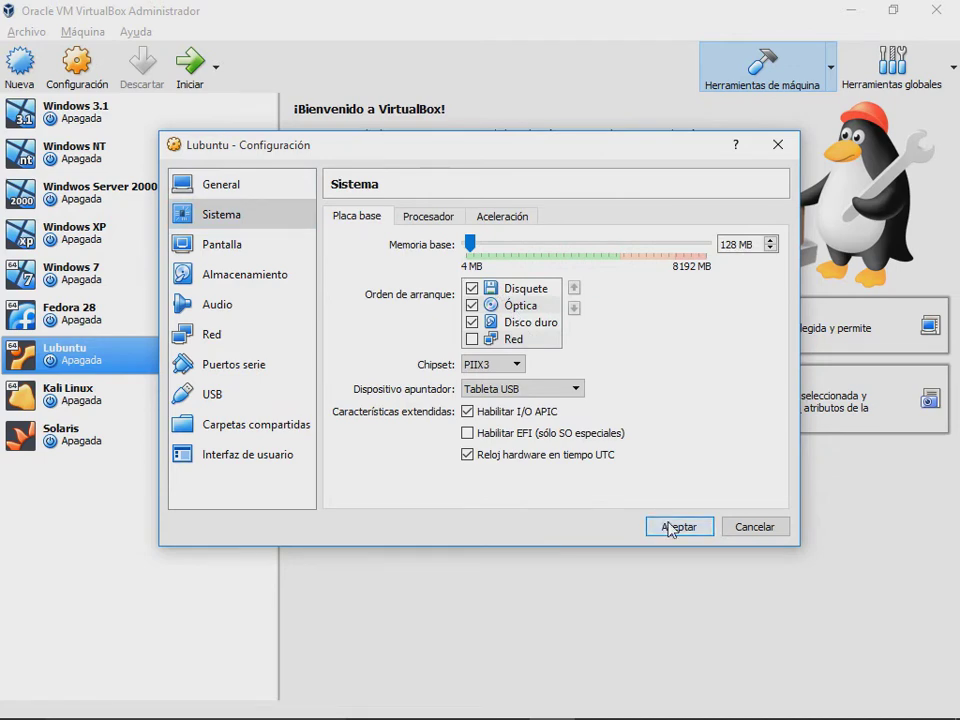
left_click(679, 526)
left_click(197, 84)
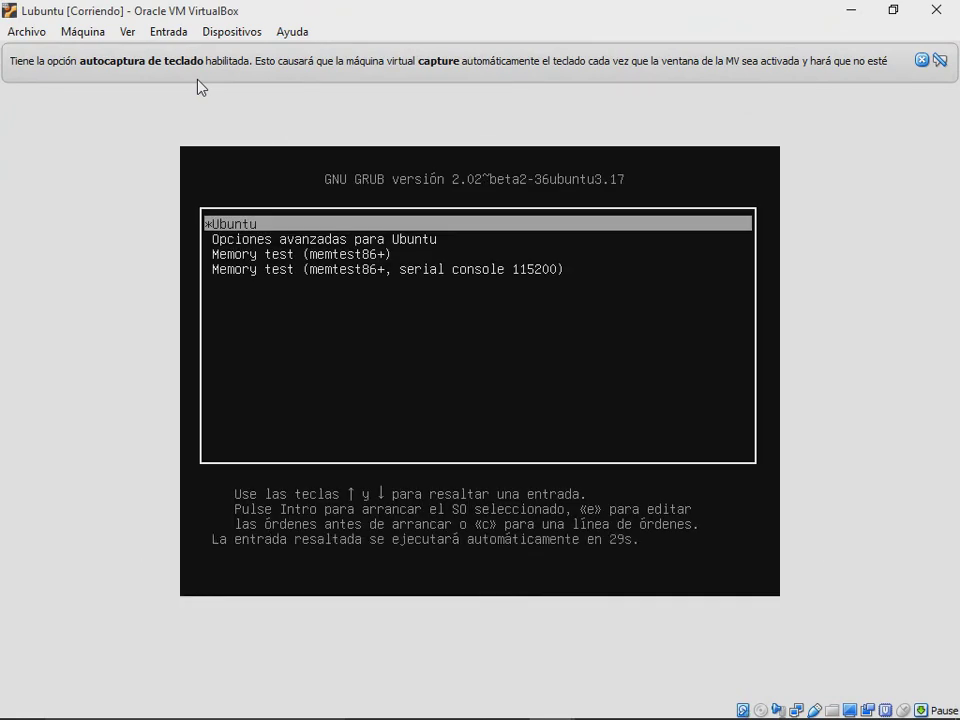
Step: Boot the default GRUB entry, then power off the VM after its out-of-memory kernel panic
key("Return")
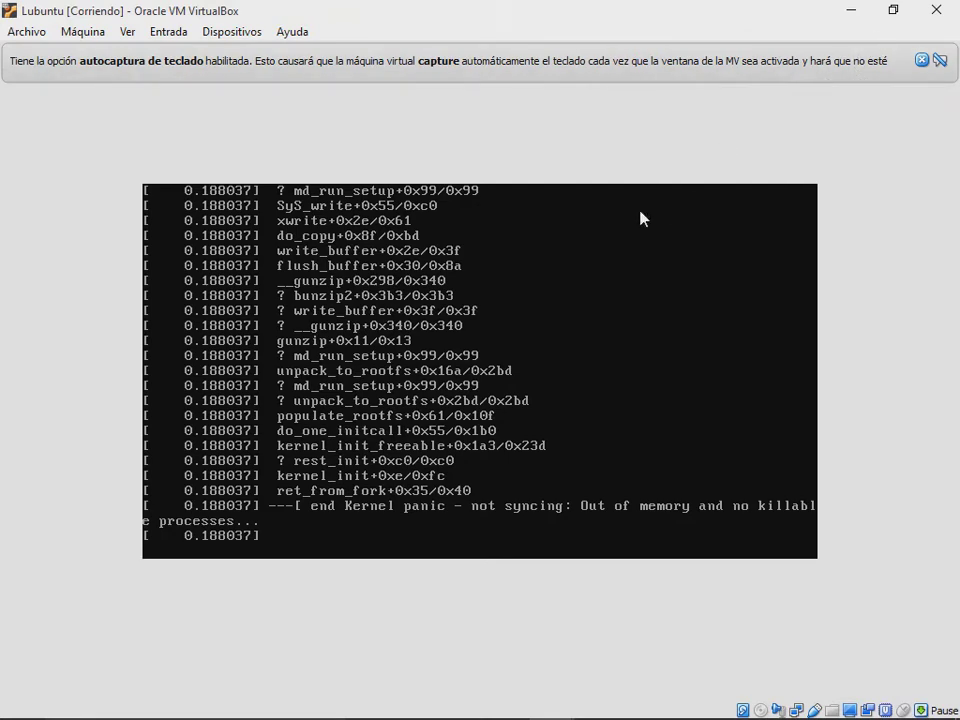
left_click(936, 10)
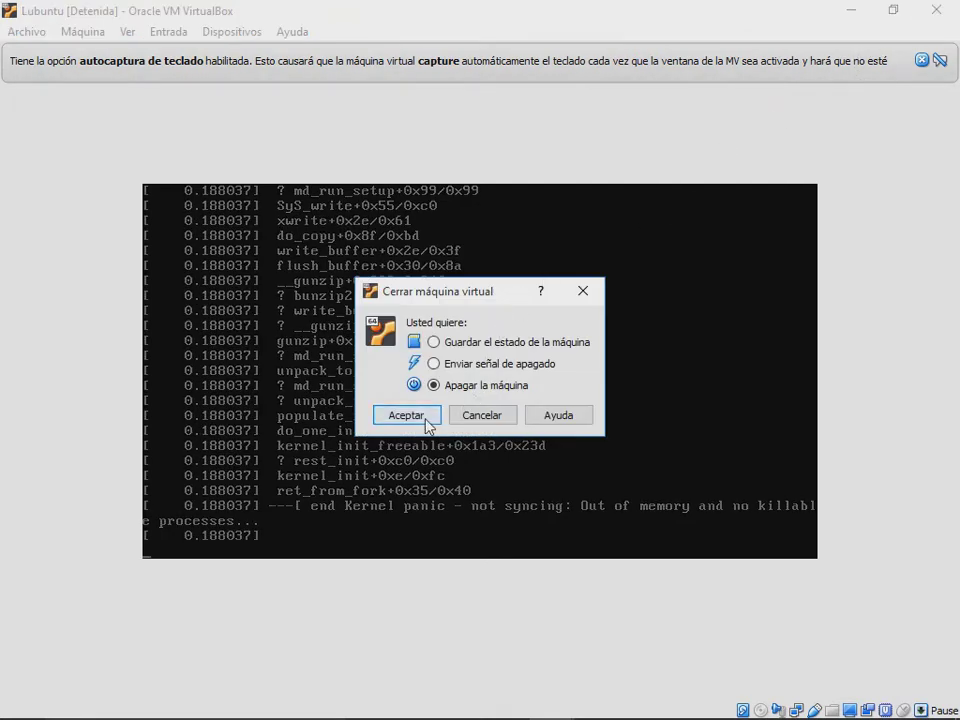
left_click(428, 424)
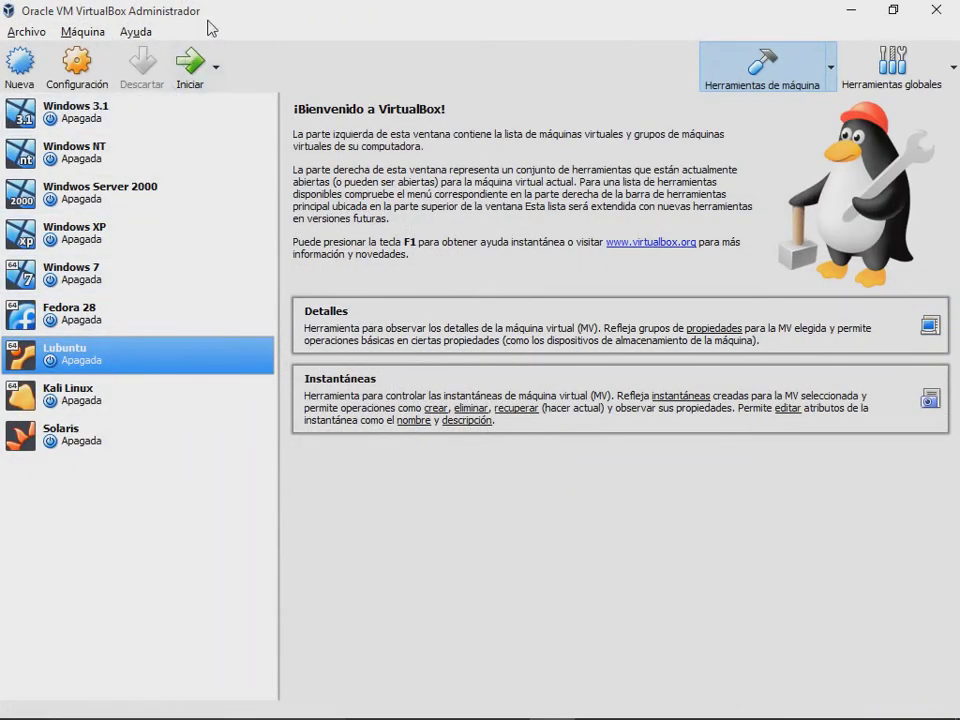
Step: Set Lubuntu's Memoria base to 256 MB in Sistema settings, save, and start the VM
left_click(76, 62)
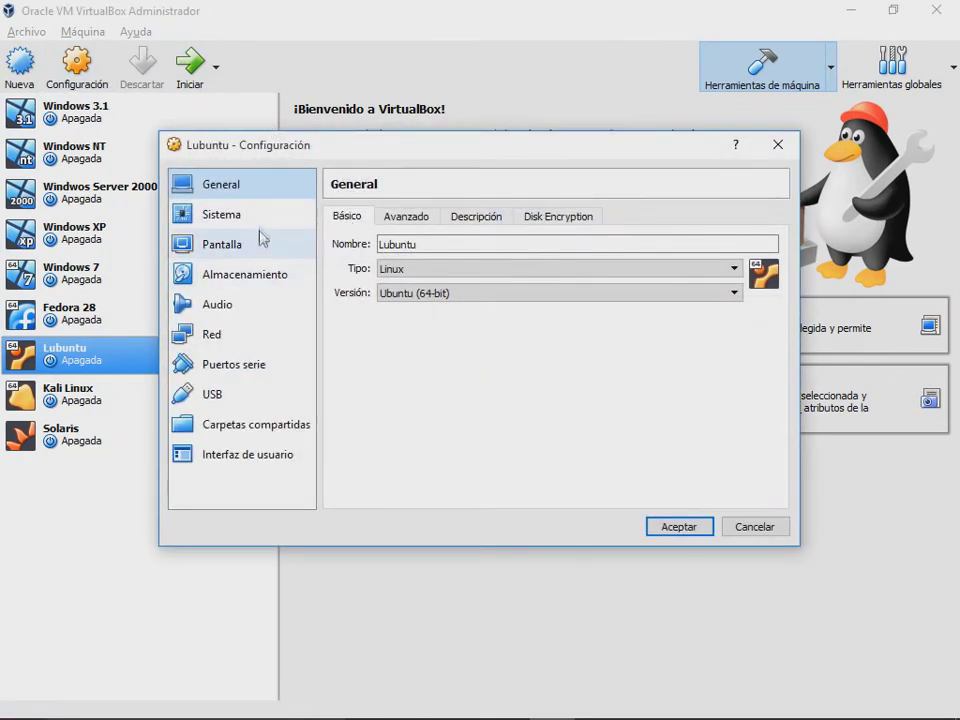
left_click(250, 215)
left_click_drag(471, 245, 476, 252)
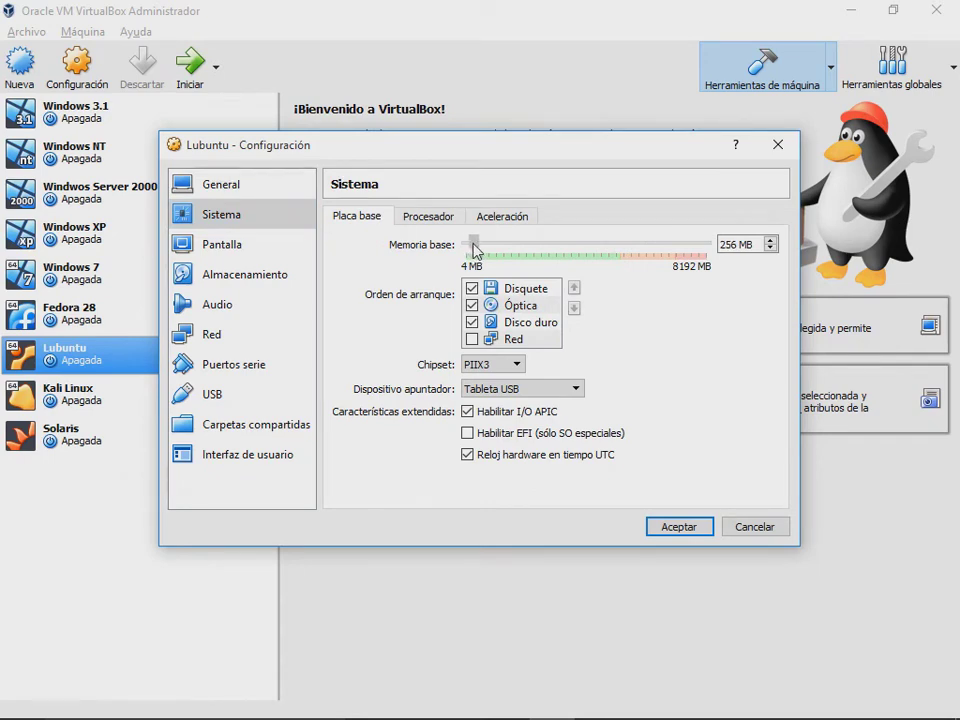
left_click(664, 528)
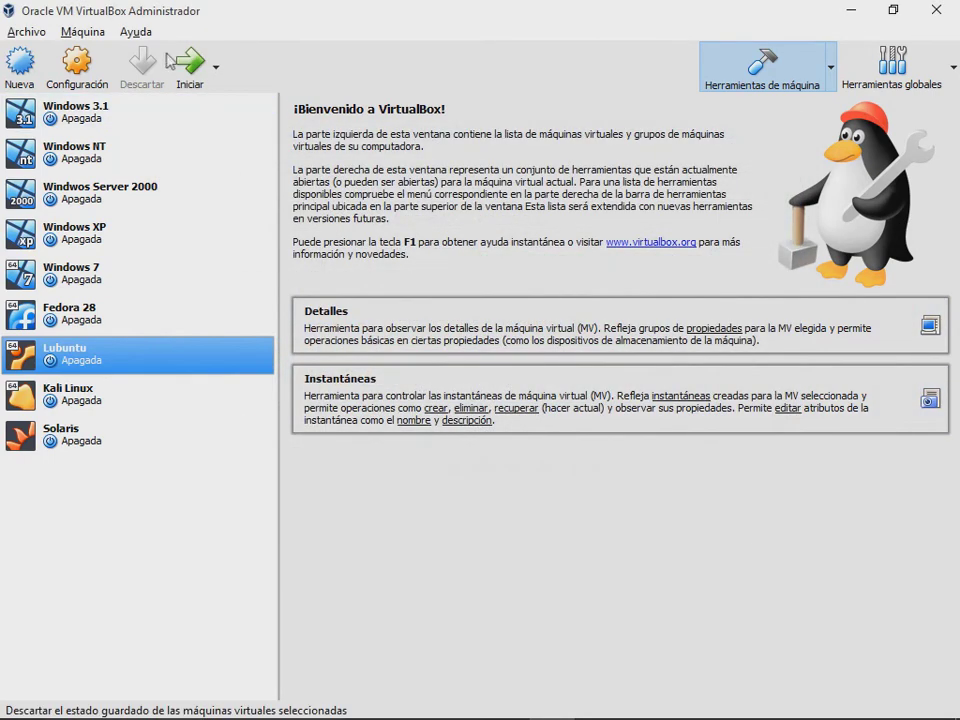
left_click(183, 62)
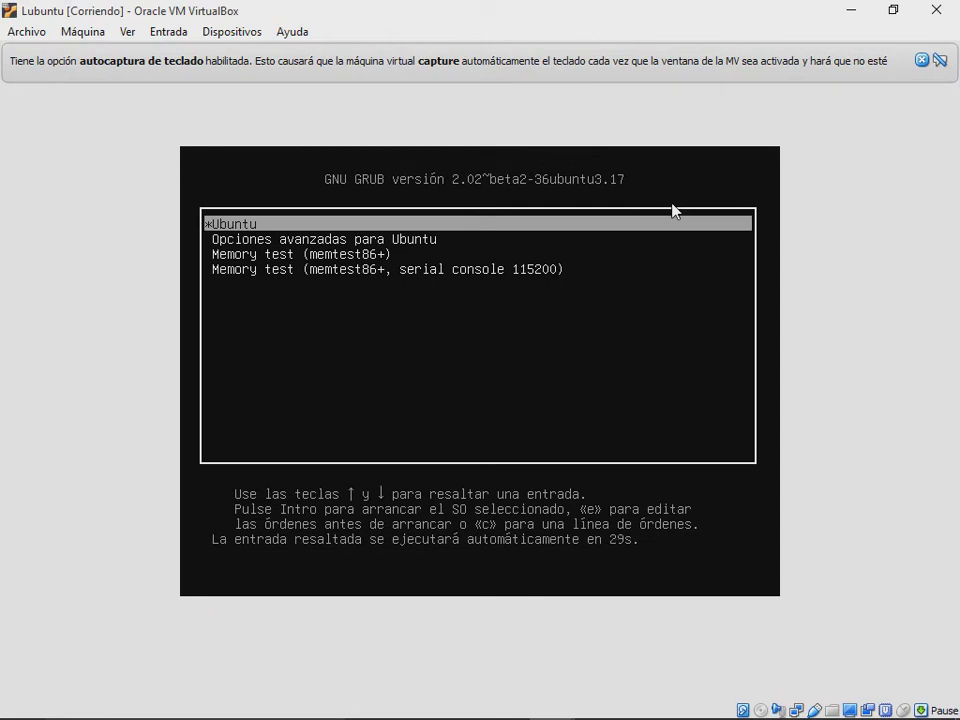
Step: Boot the default GRUB entry, log in, and close both notification bars
key("Return")
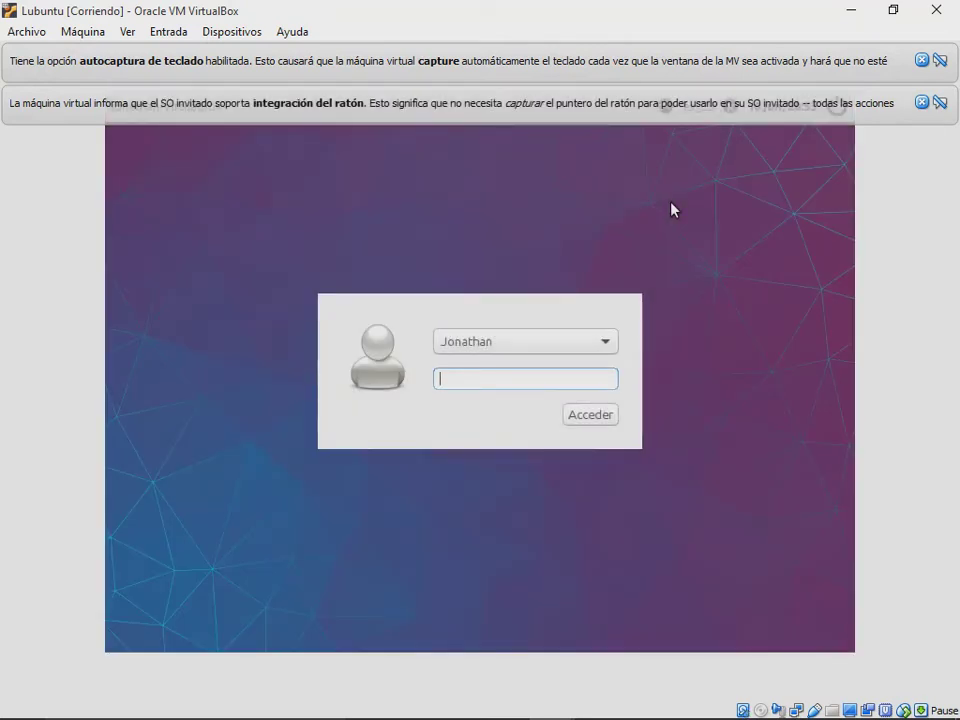
key("Return")
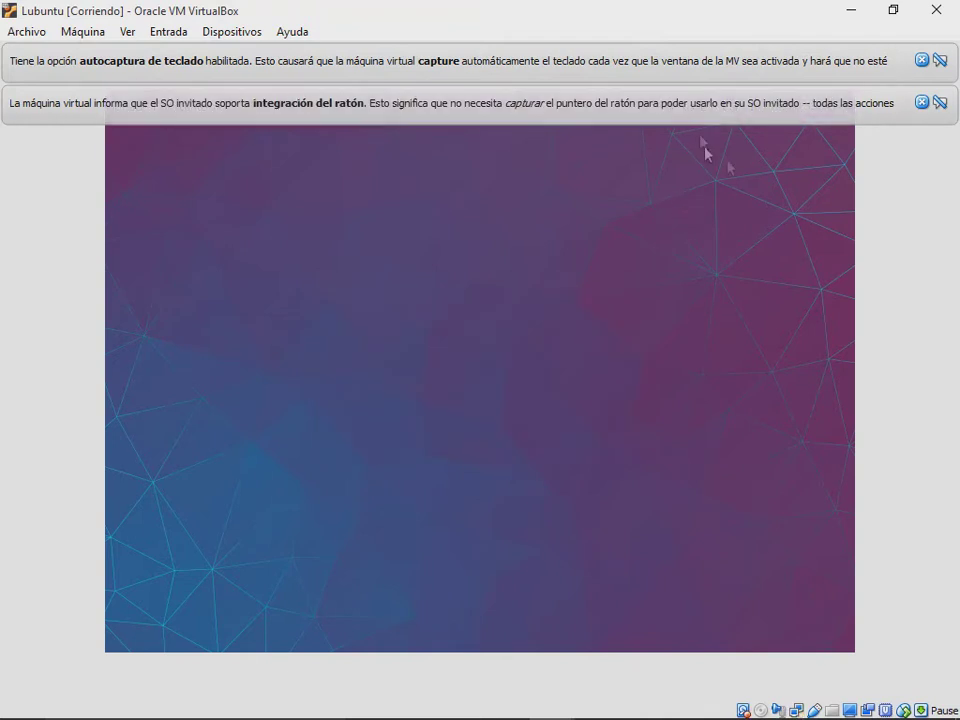
left_click(922, 103)
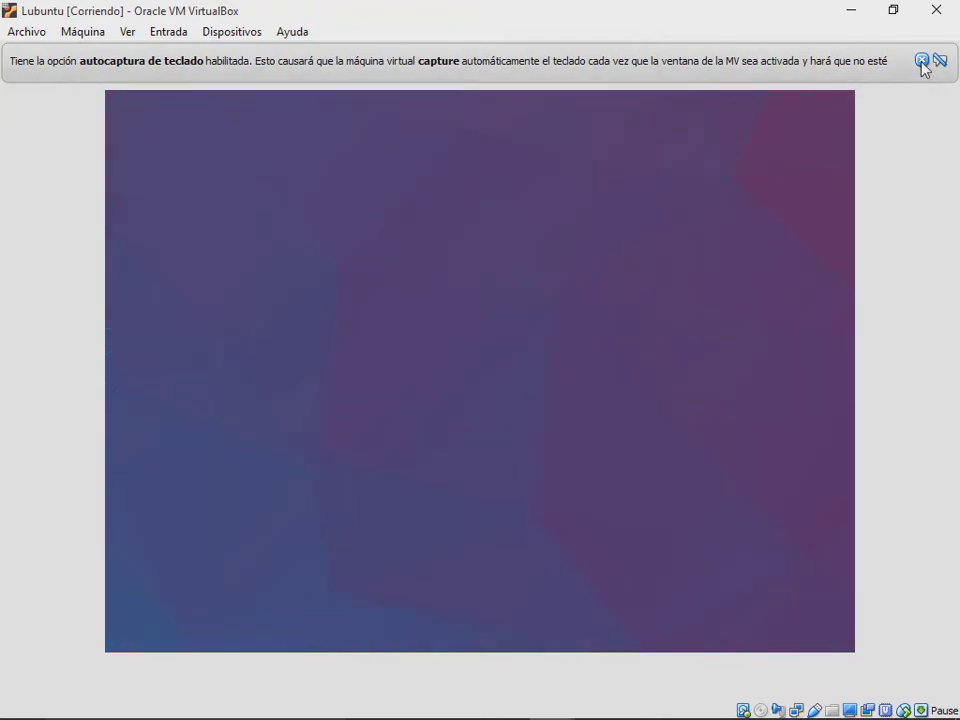
left_click(923, 61)
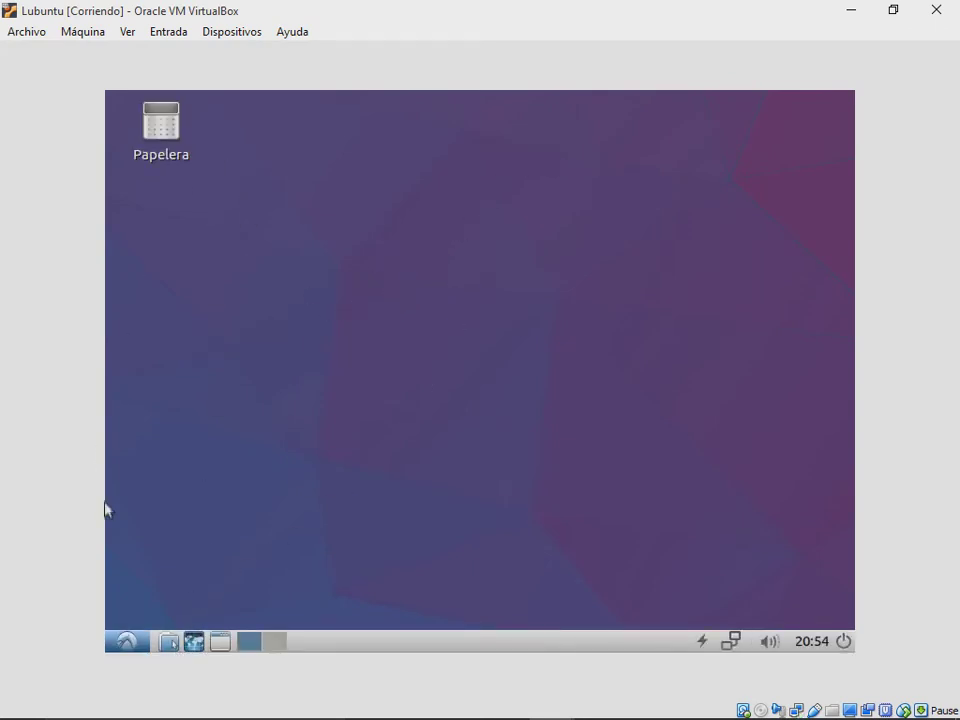
Step: Open the guest's application menu briefly and close it again
left_click(125, 638)
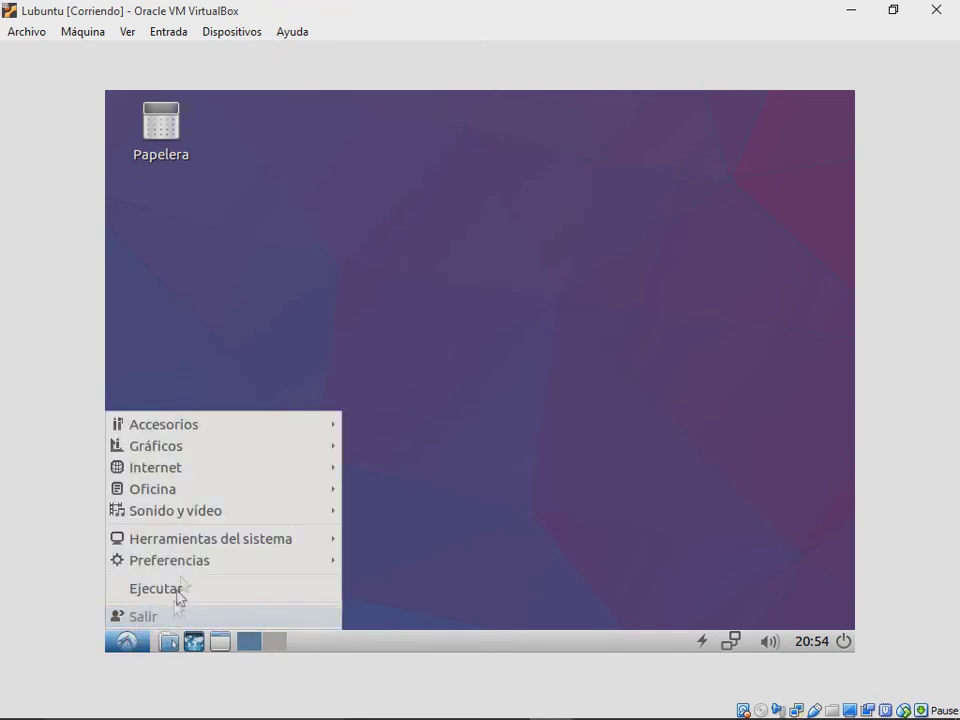
mouse_move(300, 442)
left_click(355, 404)
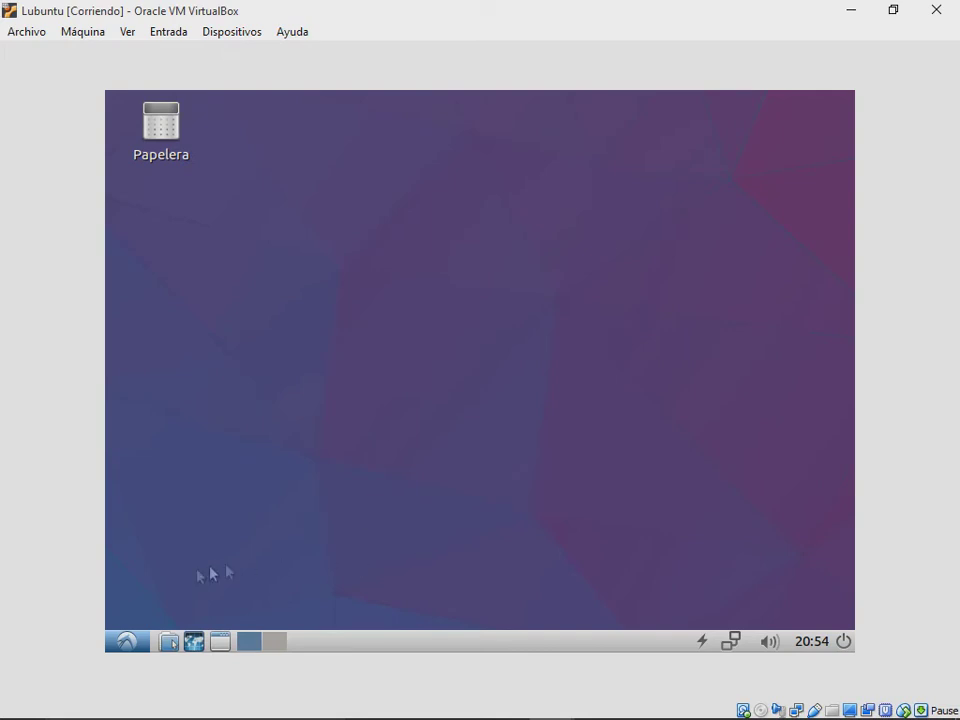
Step: Open Gestor de tareas in the guest to watch CPU and memory load, moving its window up and right
left_click(127, 641)
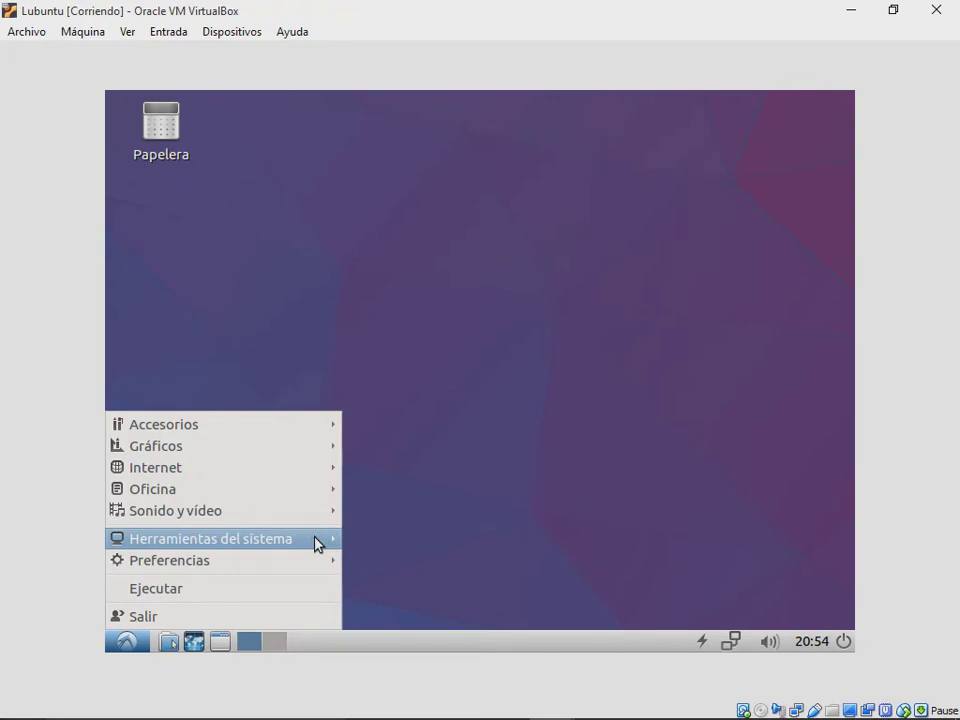
mouse_move(317, 540)
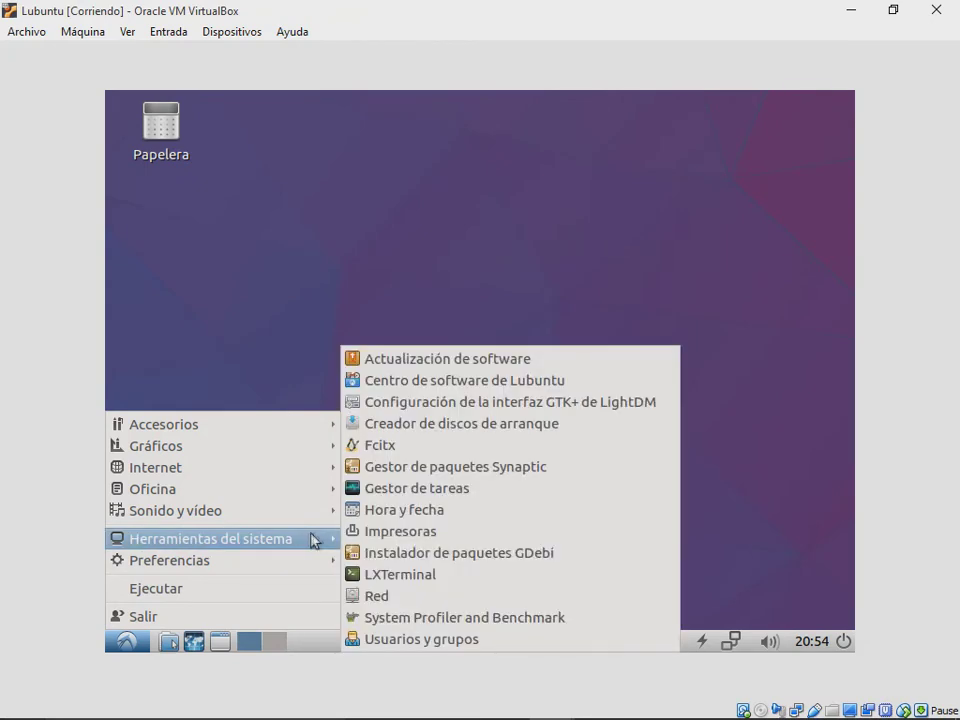
left_click(403, 491)
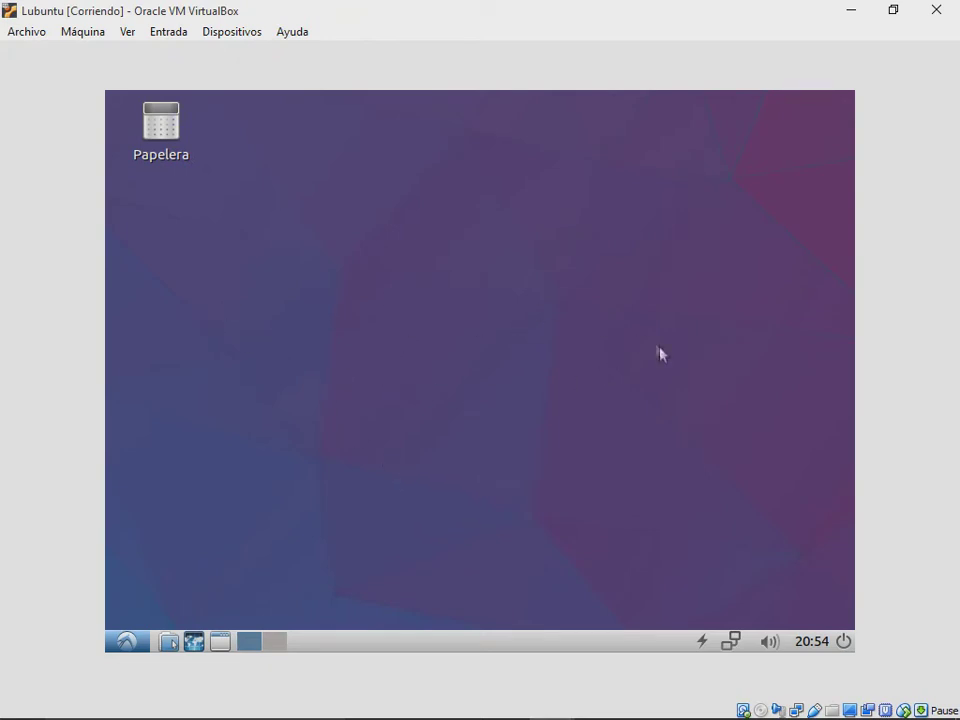
key("ctrl+alt+Delete")
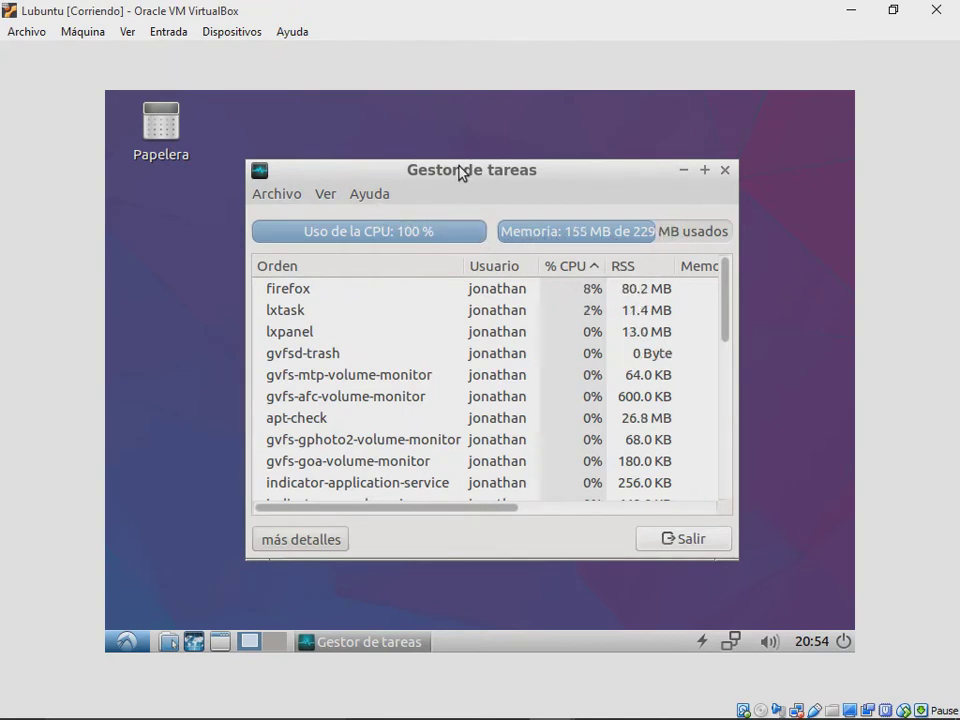
left_click_drag(461, 170, 493, 152)
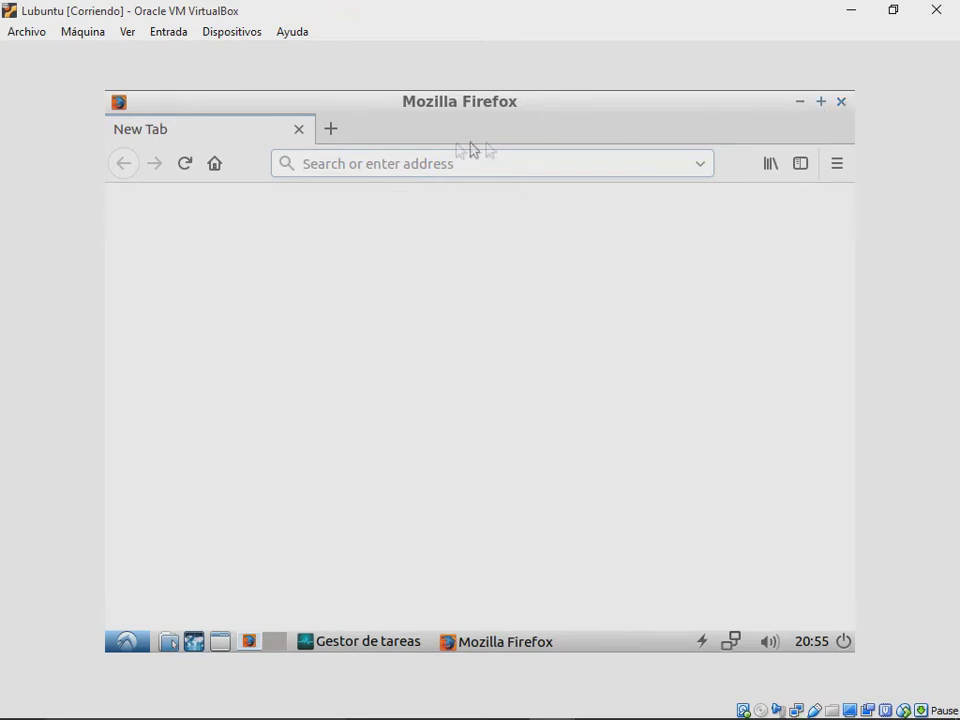
Step: Power off the Lubuntu VM and raise its processor count to 4 CPUs under System > Processor
left_click(936, 10)
left_click(400, 422)
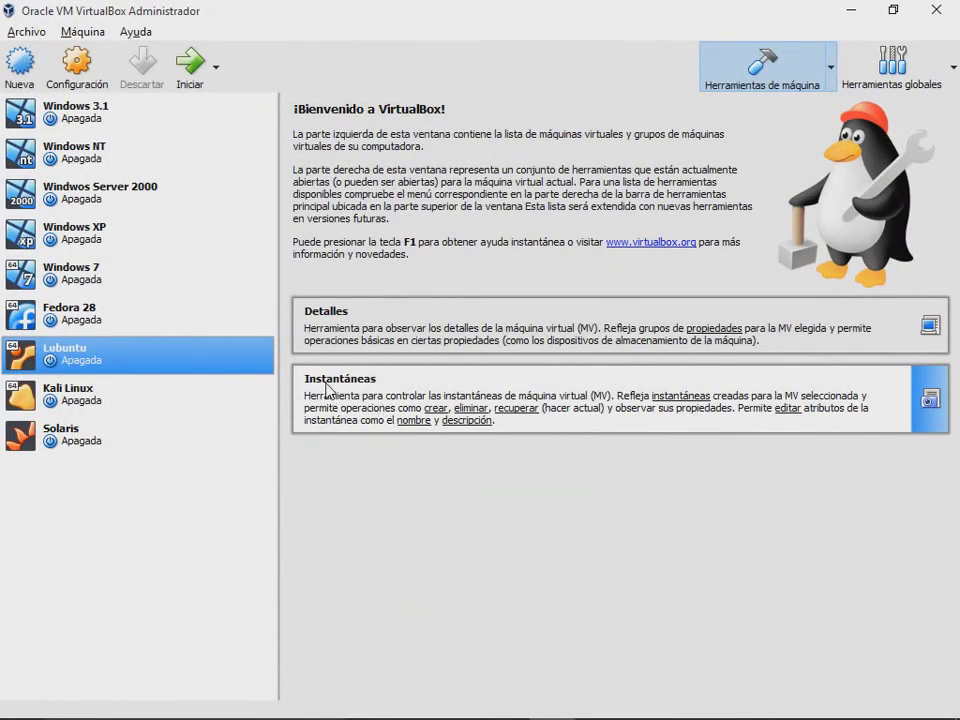
left_click(69, 82)
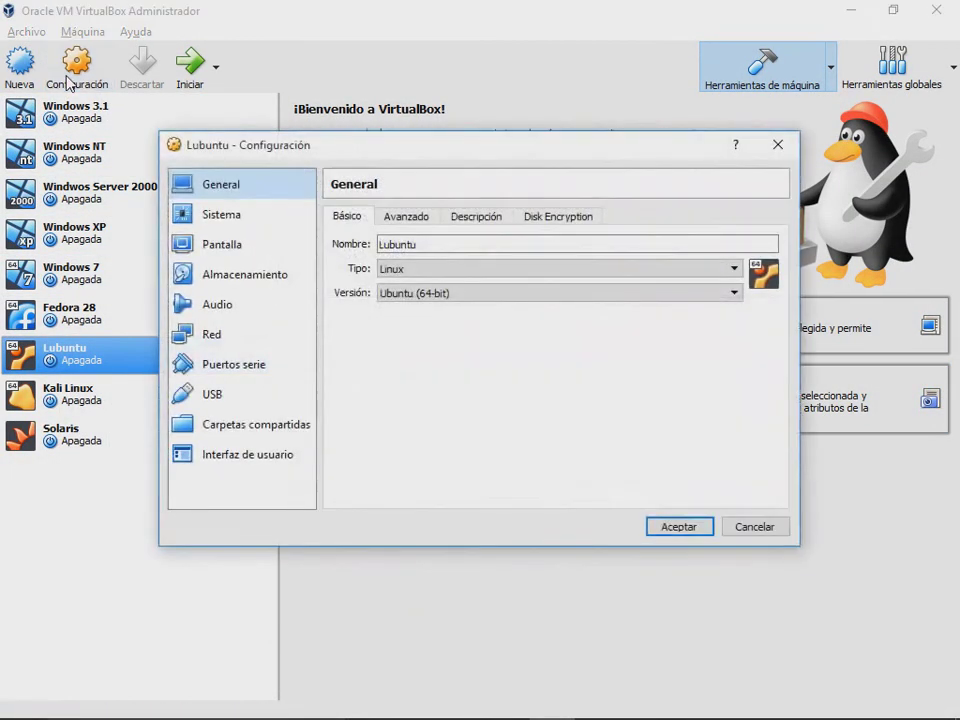
left_click(252, 218)
left_click(428, 216)
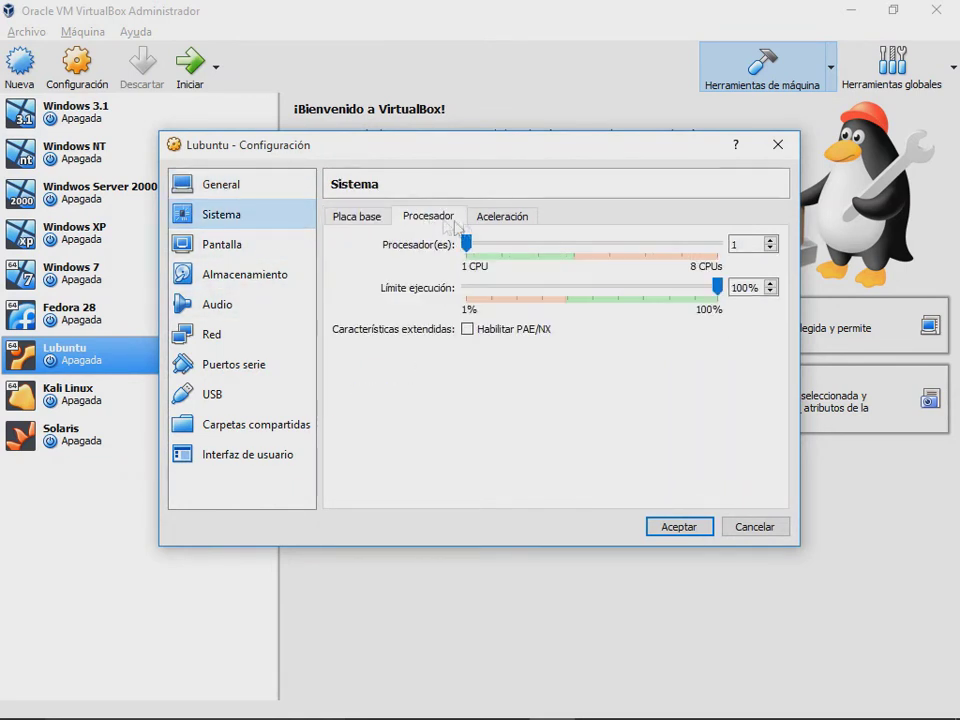
left_click_drag(469, 246, 576, 270)
left_click(684, 526)
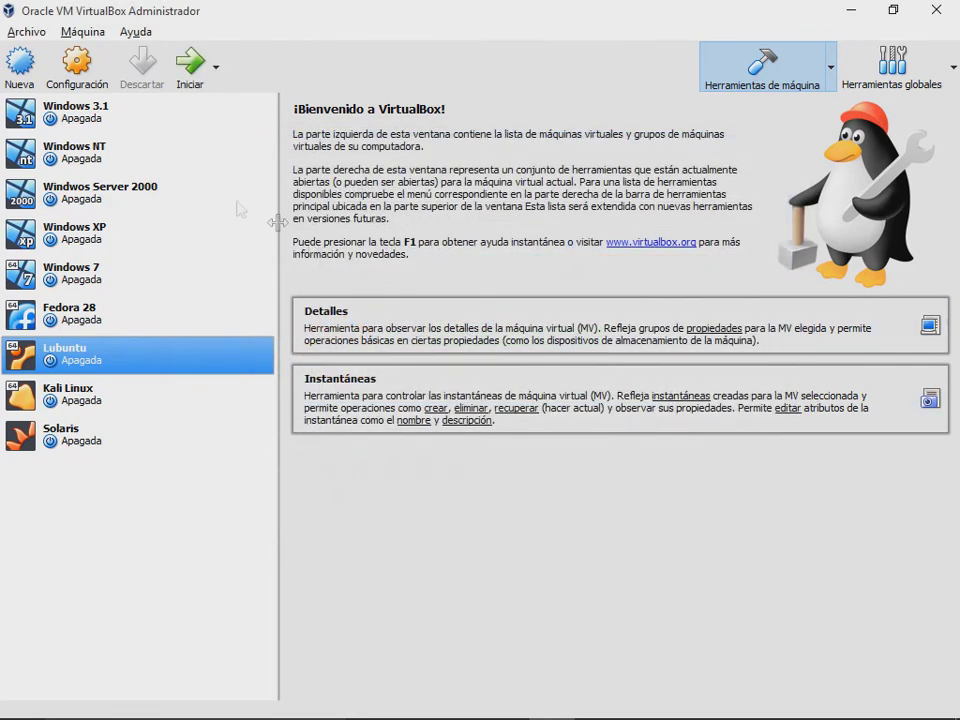
Step: Start the Lubuntu VM and open Open Hardware Monitor from the host tray
mouse_move(822, 710)
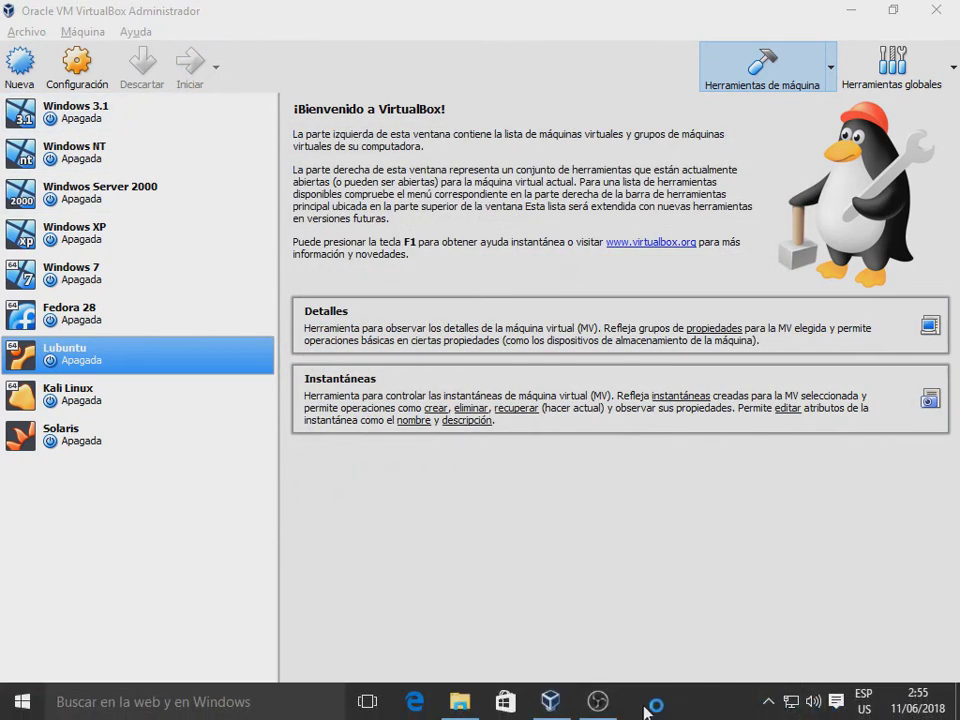
key("Return")
left_click(770, 702)
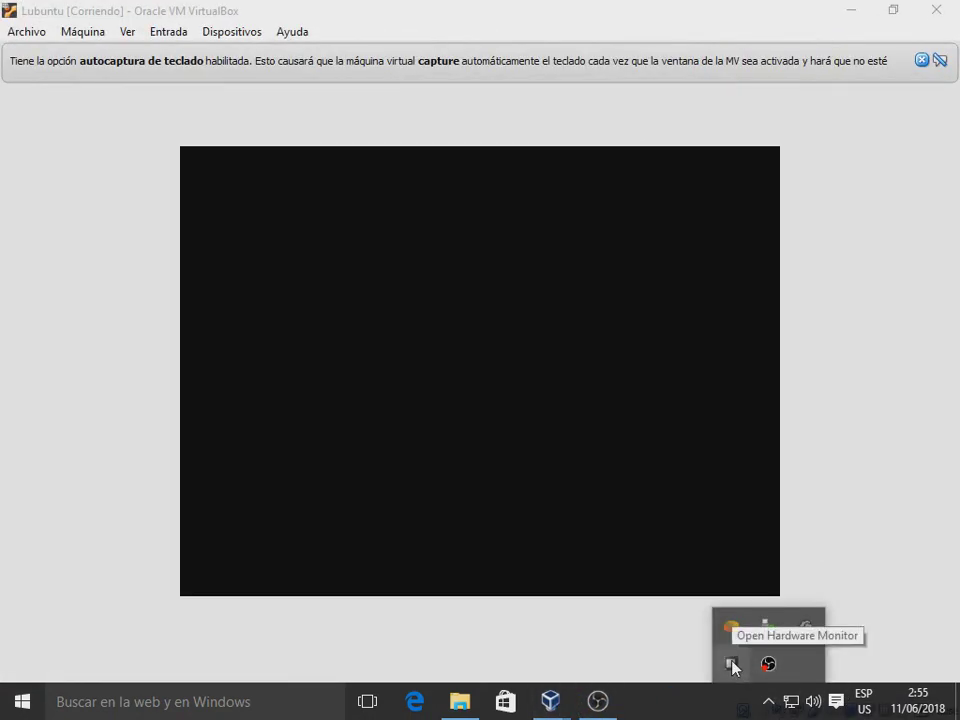
double_click(733, 664)
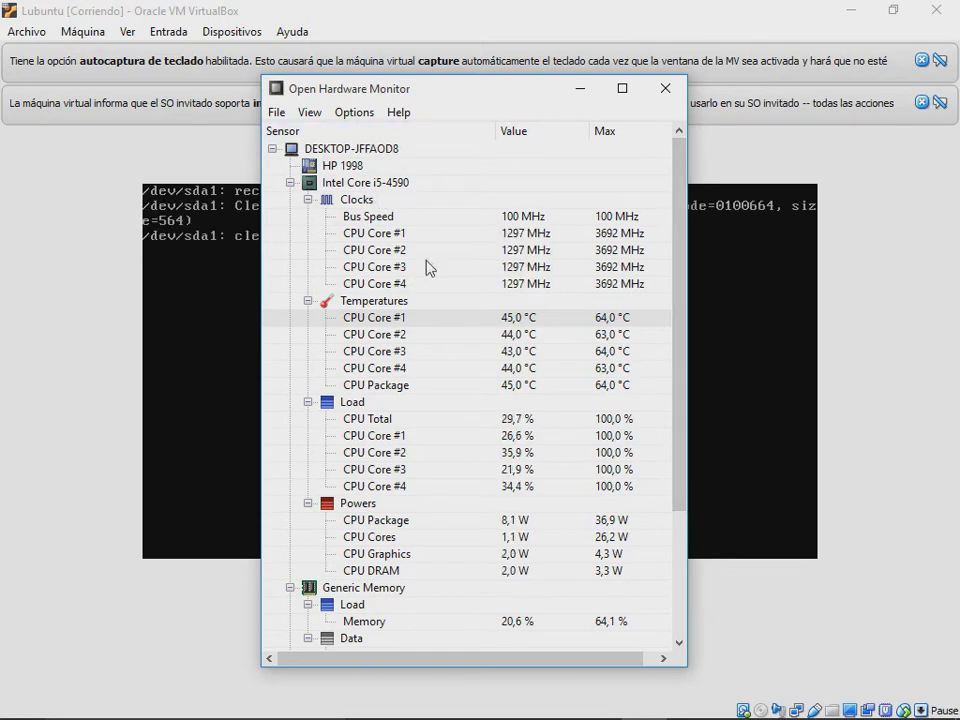
Step: Dismiss the mouse and keyboard notices in the VM and log in with the account password
left_click(407, 9)
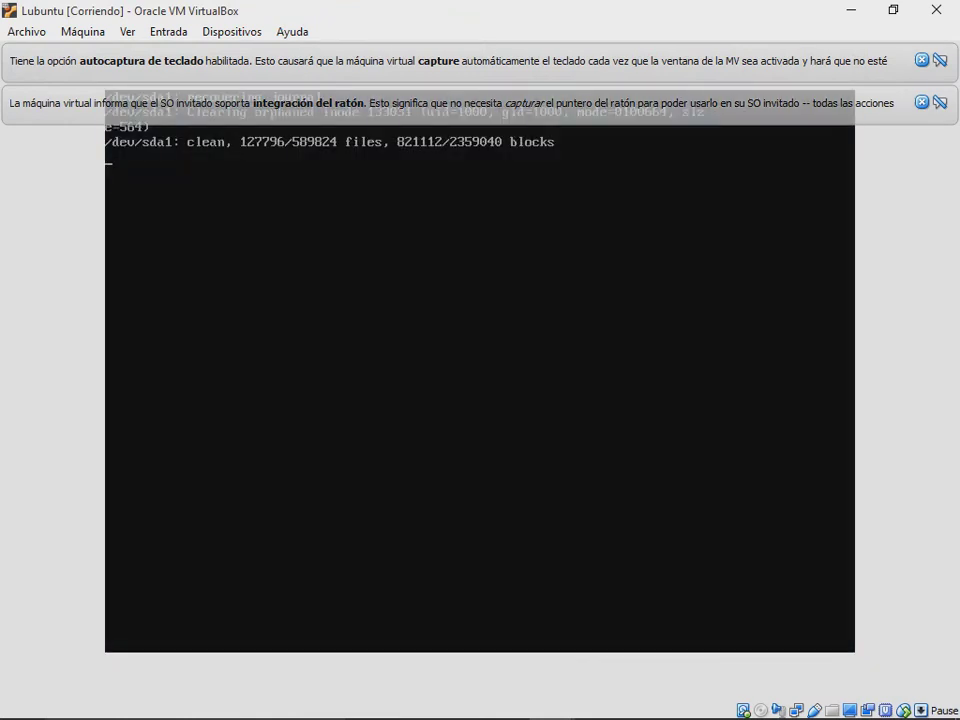
left_click(920, 103)
left_click(921, 62)
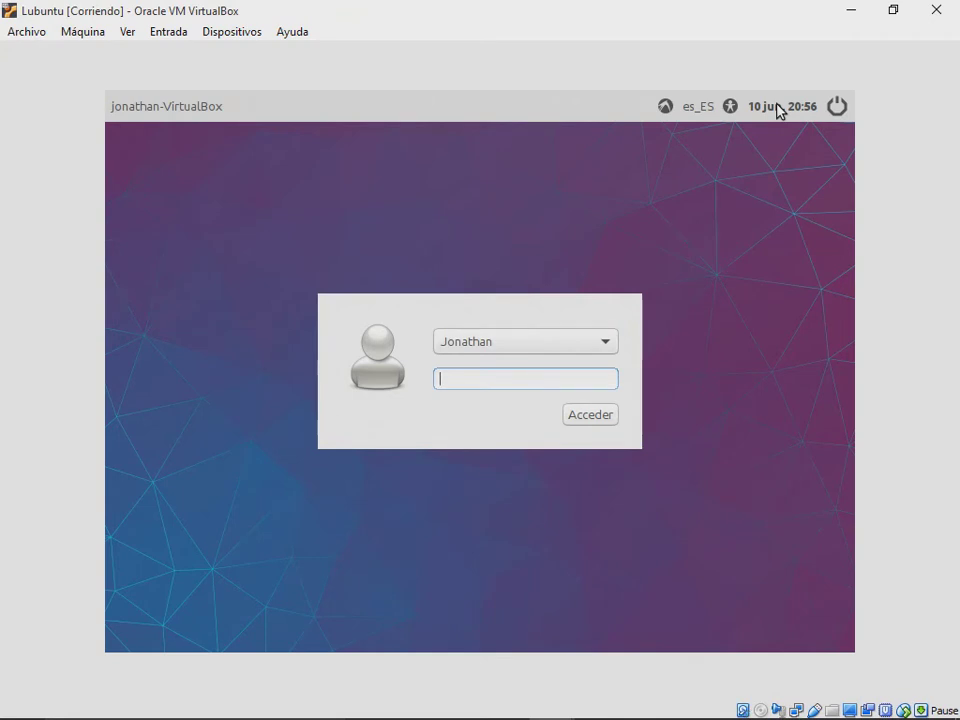
type("••••")
key("Return")
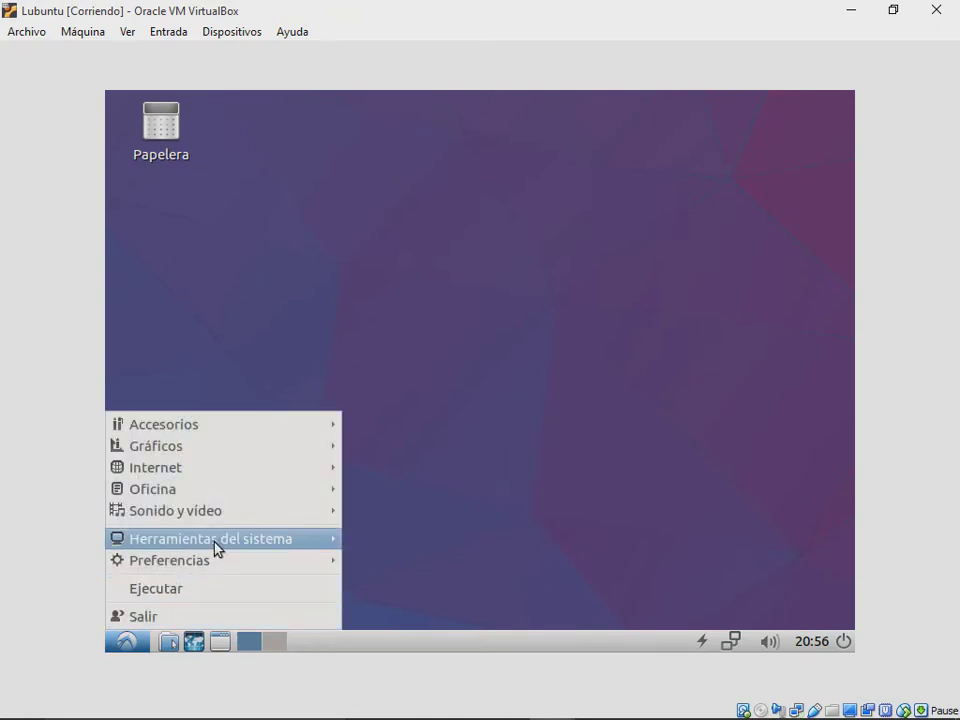
Step: Launch the Gestor de tareas in Lubuntu, move it higher, and select the firefox process
mouse_move(215, 546)
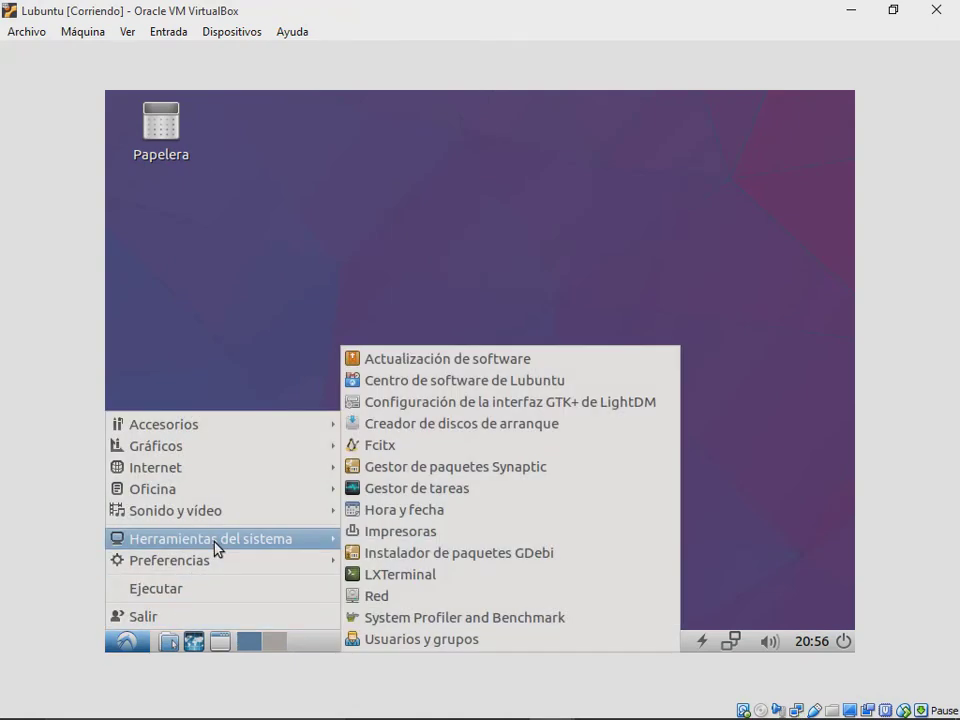
left_click(403, 494)
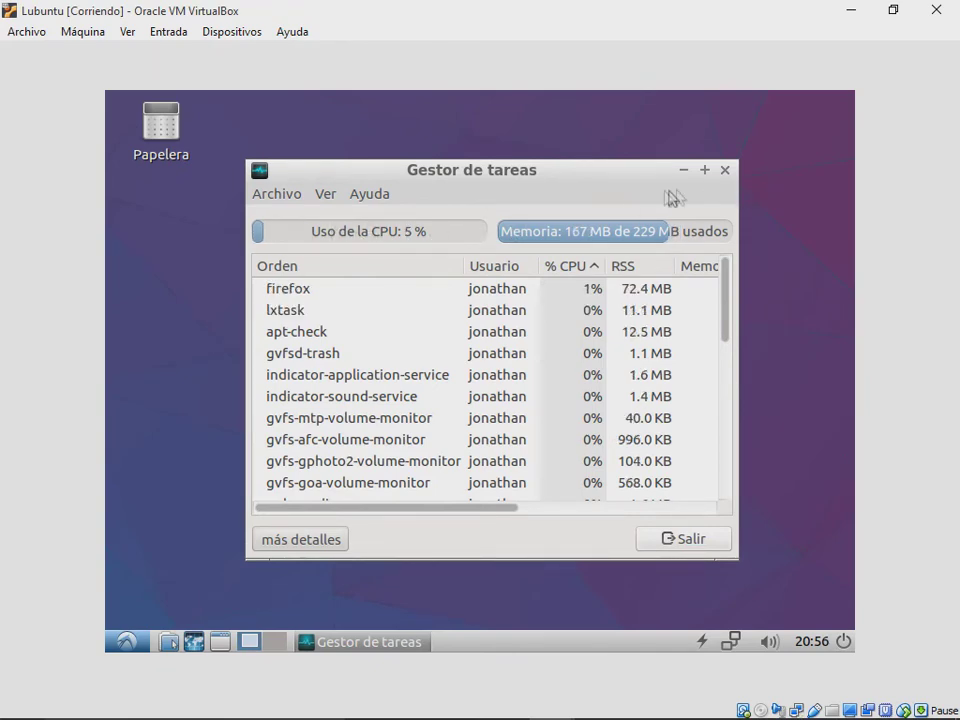
left_click_drag(617, 175, 625, 150)
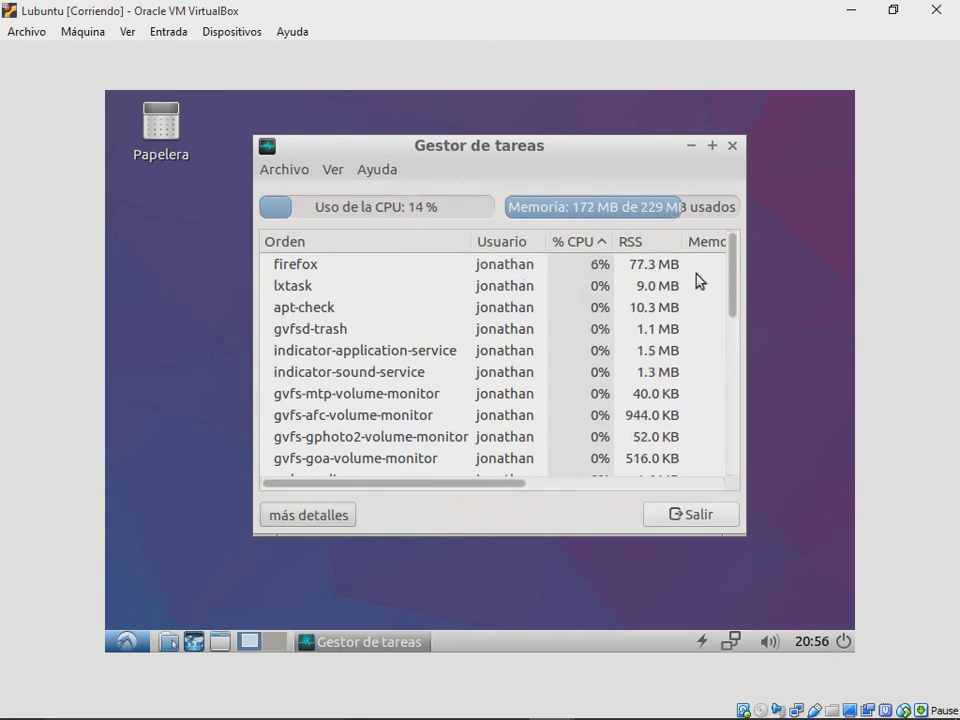
left_click(668, 268)
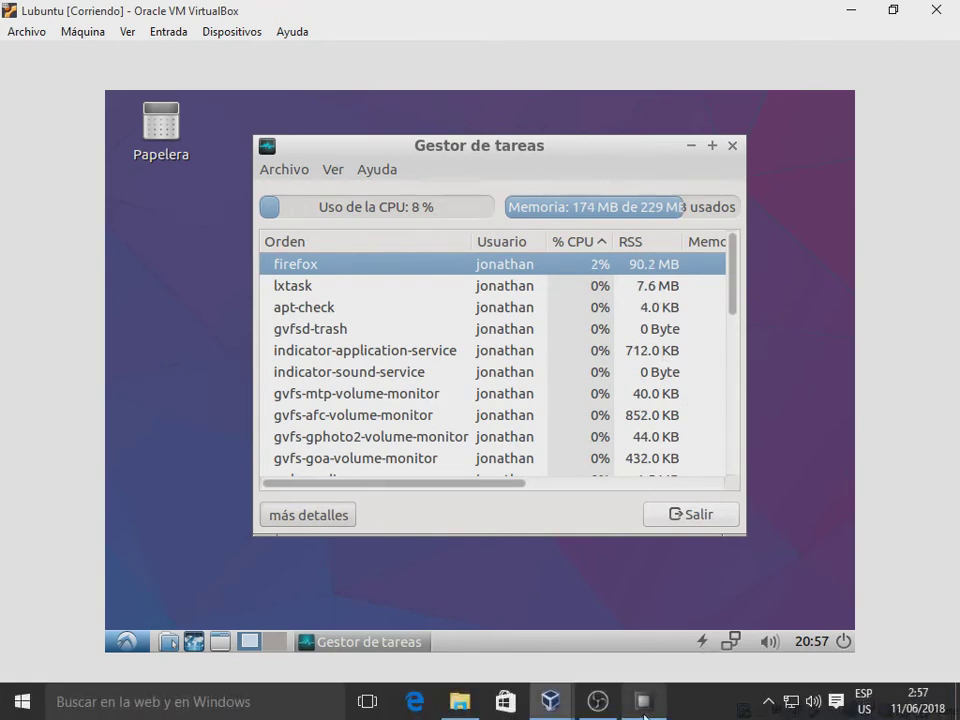
Step: Check host load in Open Hardware Monitor, minimize it, and bring the task manager in front of Firefox
left_click(643, 705)
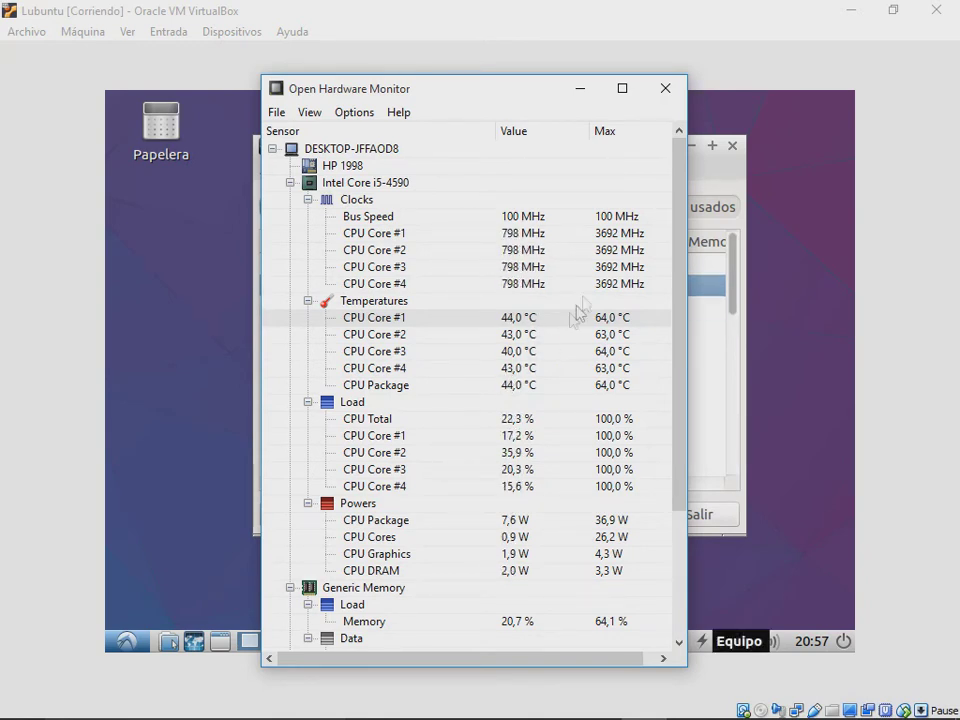
left_click(589, 93)
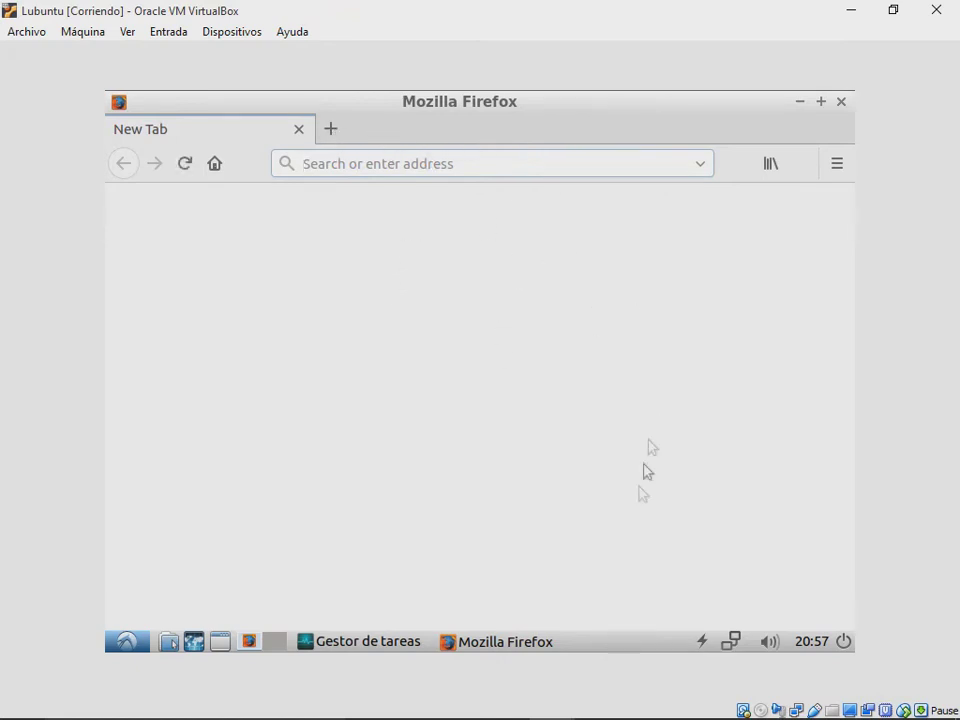
left_click(408, 642)
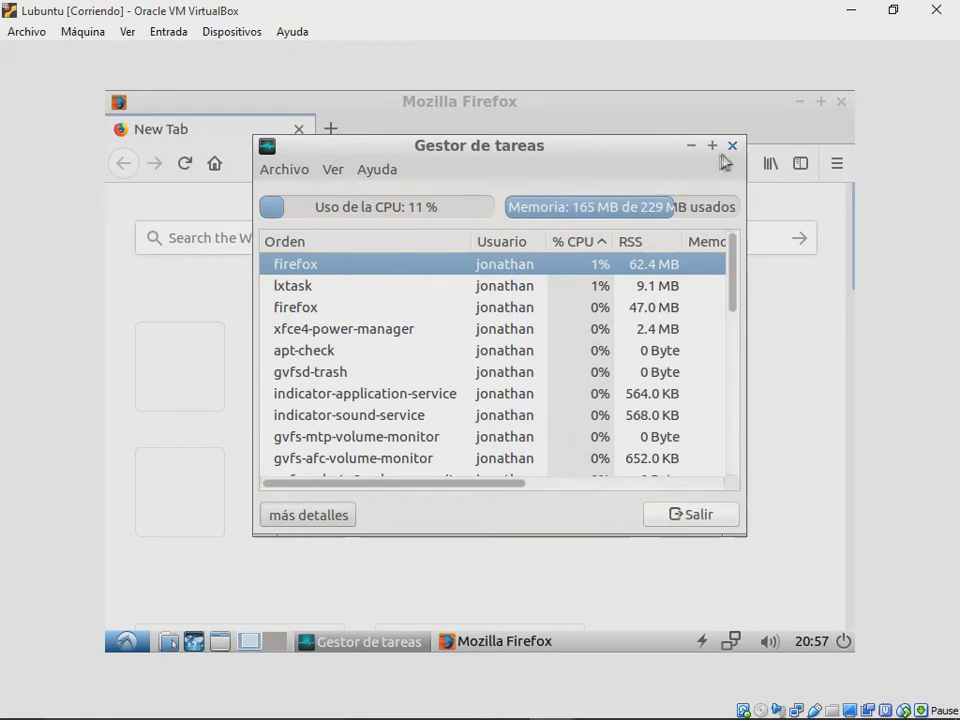
Step: Power off the Lubuntu VM and start the Kali Linux machine
left_click(936, 9)
left_click(410, 418)
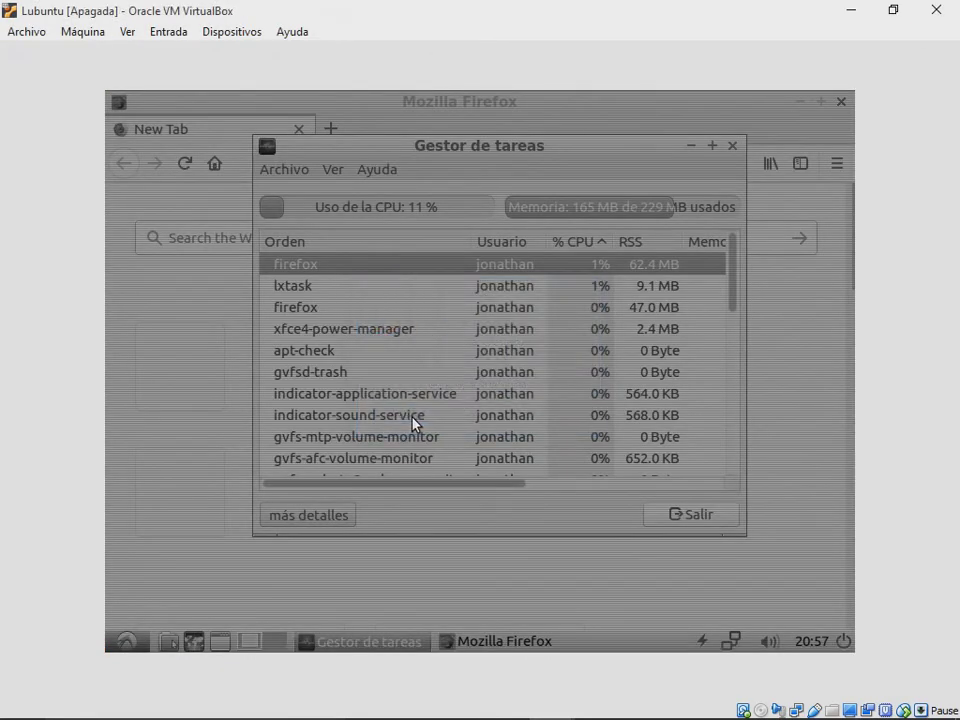
left_click(112, 411)
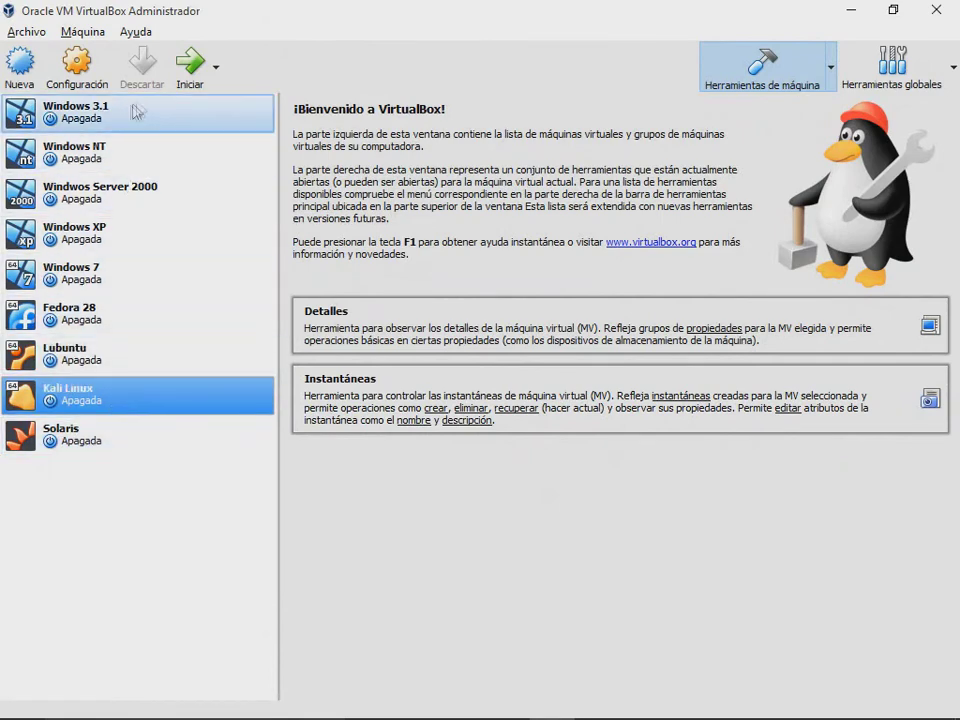
left_click(190, 75)
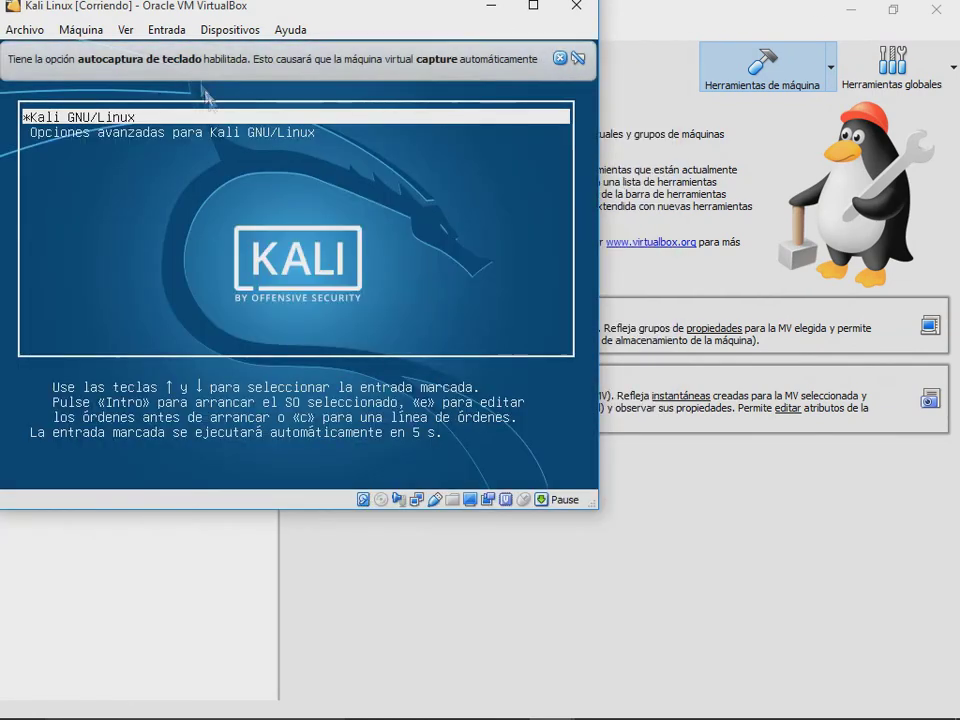
Step: Close the Dispositivos menu, dismiss the keyboard and mouse notices, and return to VirtualBox Manager
left_click(242, 30)
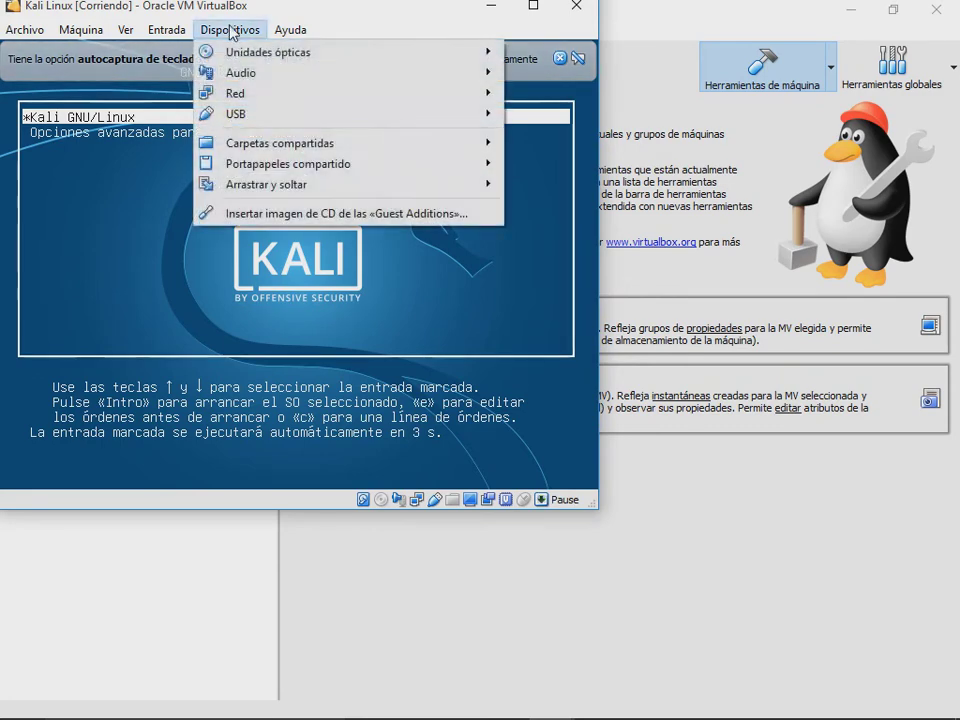
mouse_move(335, 60)
left_click(300, 140)
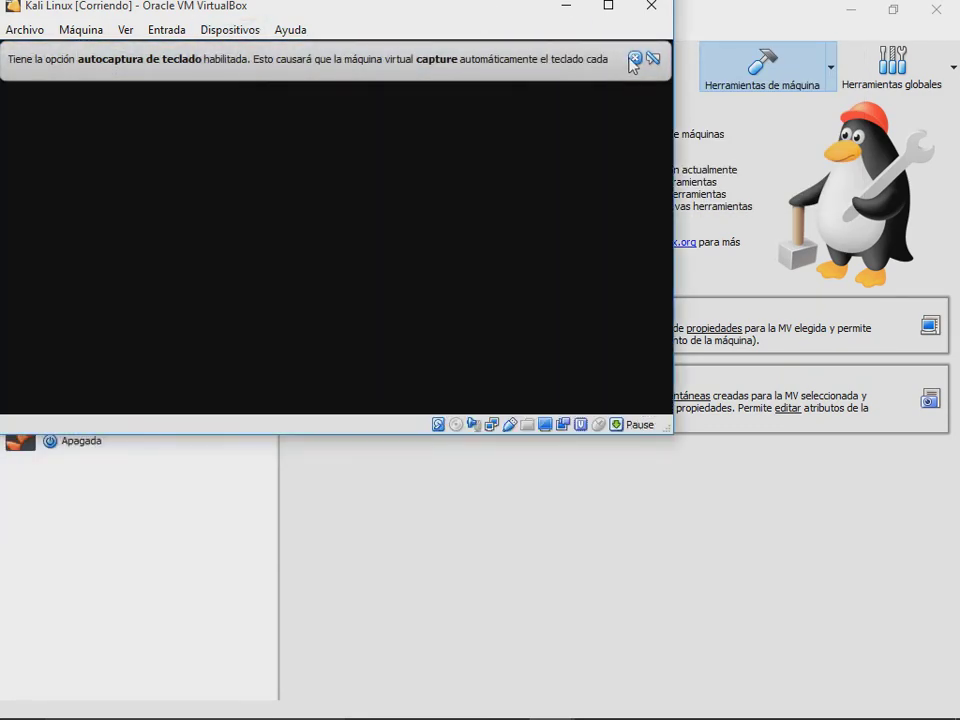
left_click(635, 58)
left_click(638, 58)
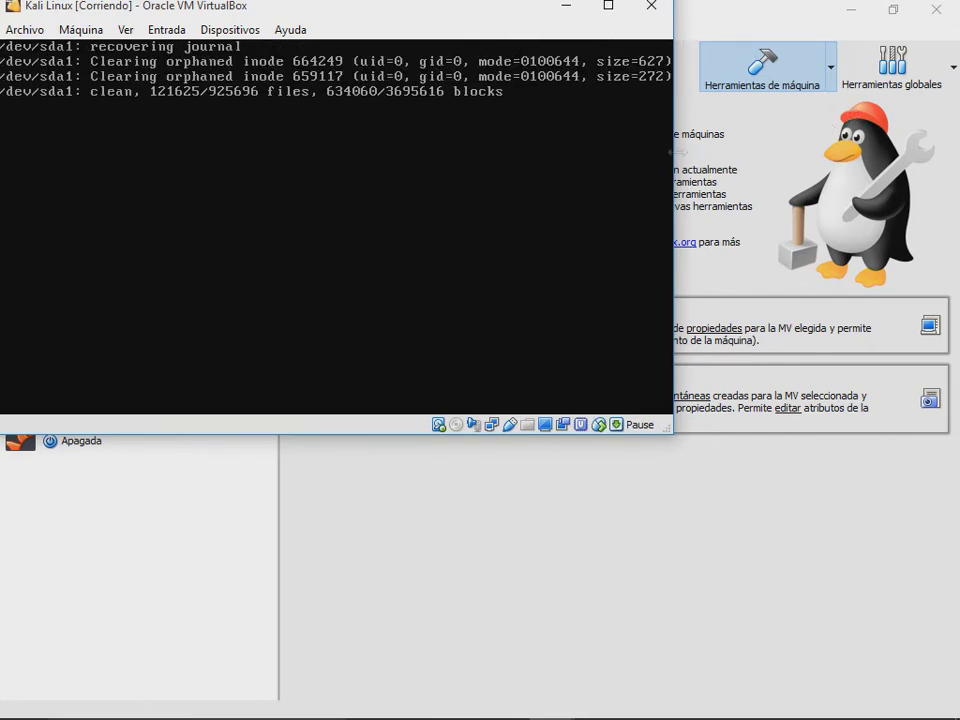
left_click(343, 448)
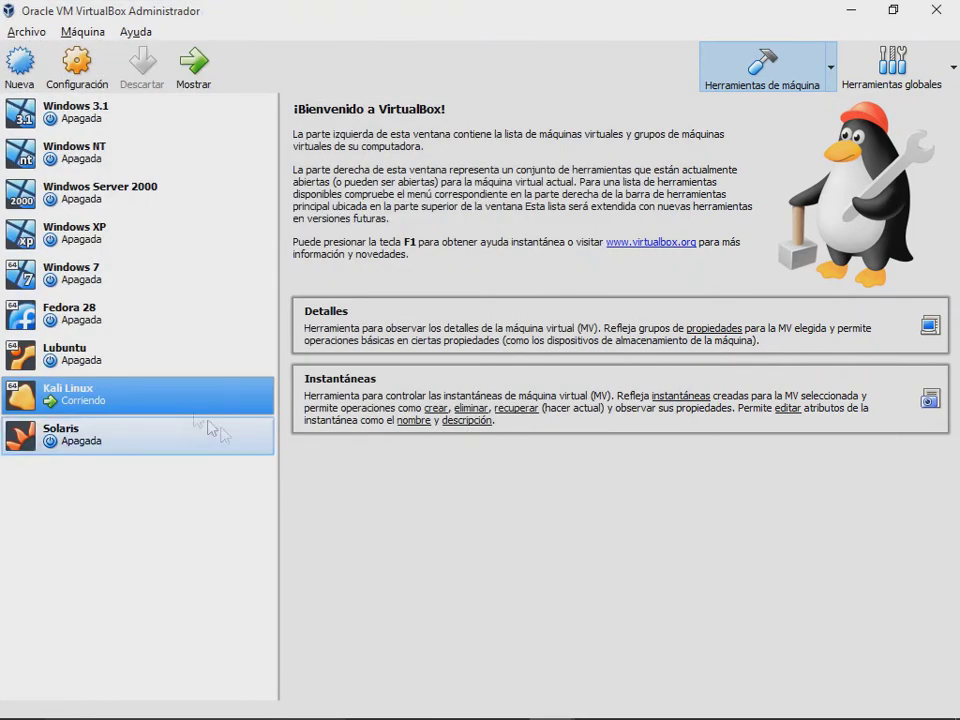
Step: View Kali's Placa base, Procesador and Aceleración settings, exit unchanged, and bring its window forward
right_click(110, 392)
left_click(212, 84)
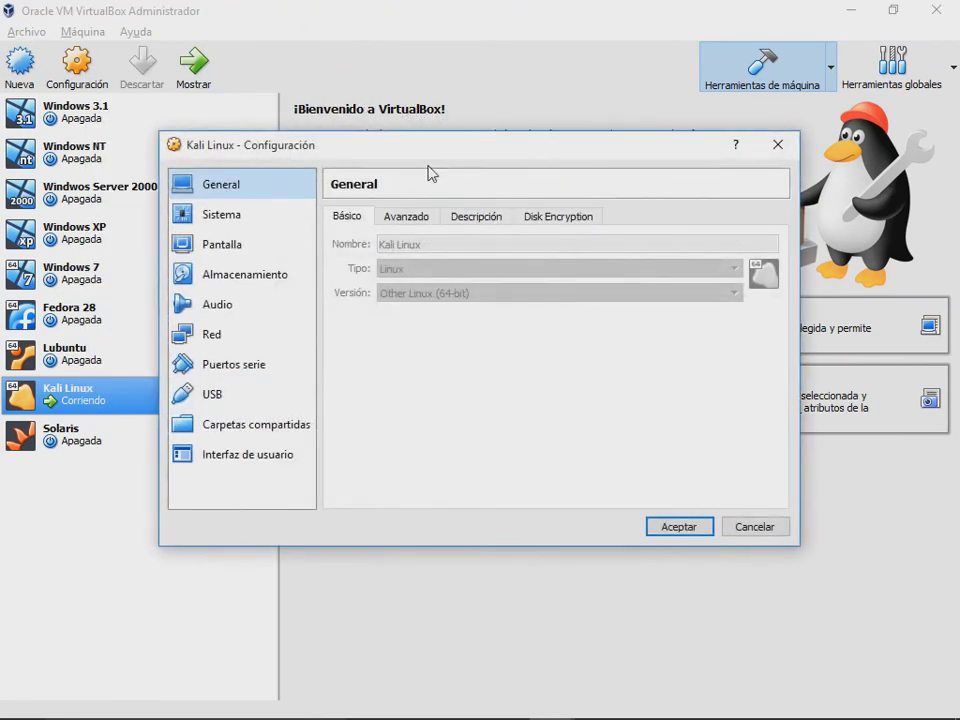
left_click(252, 215)
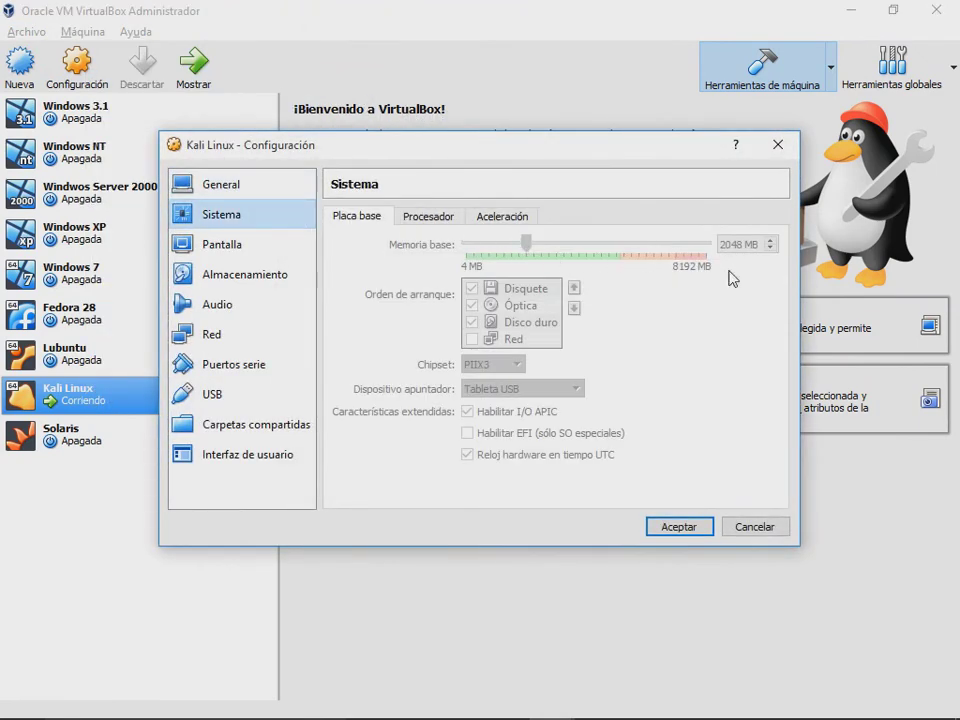
left_click(425, 216)
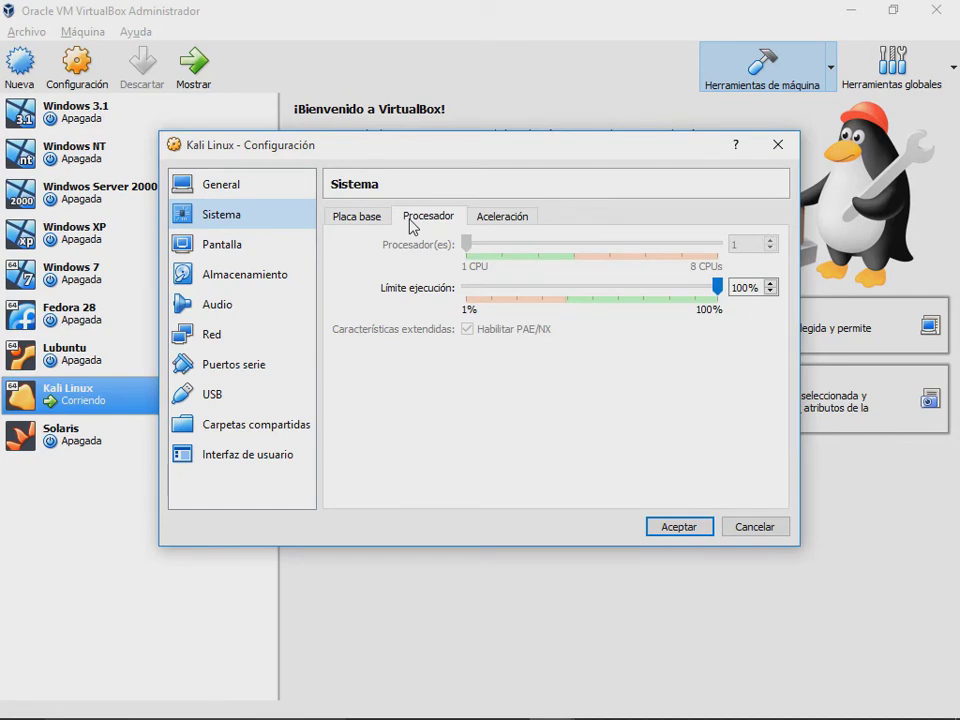
left_click(475, 220)
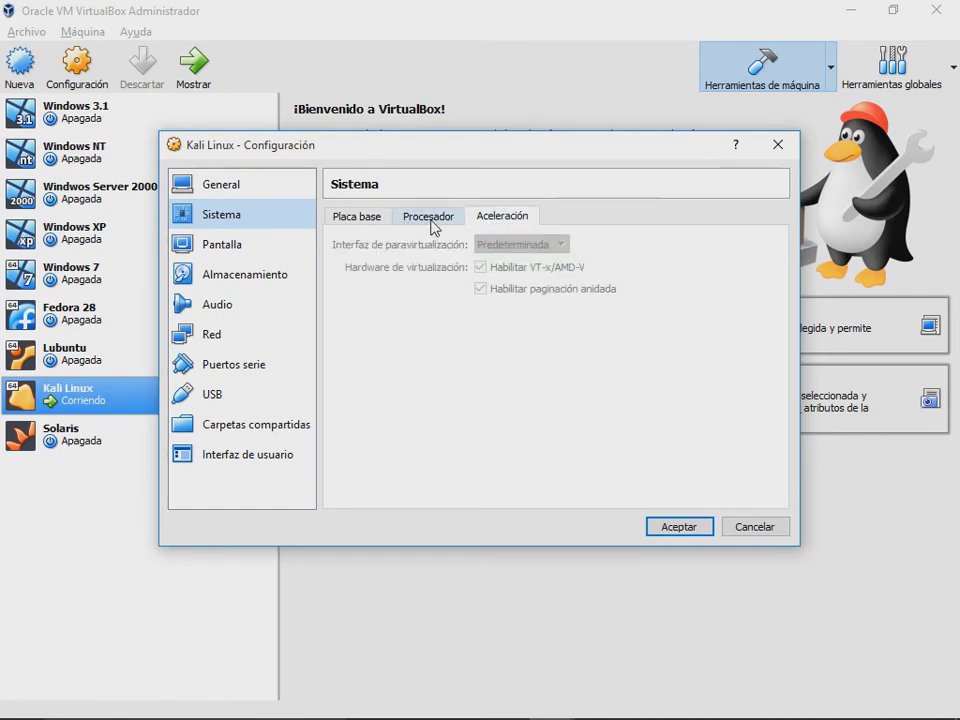
left_click(433, 218)
left_click(380, 218)
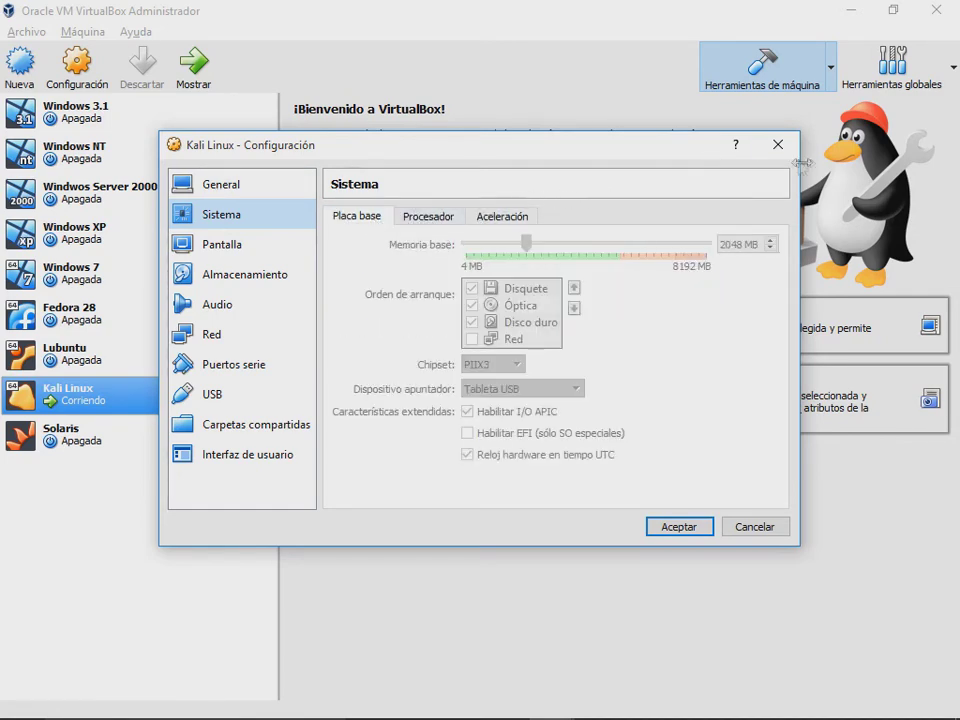
key("Escape")
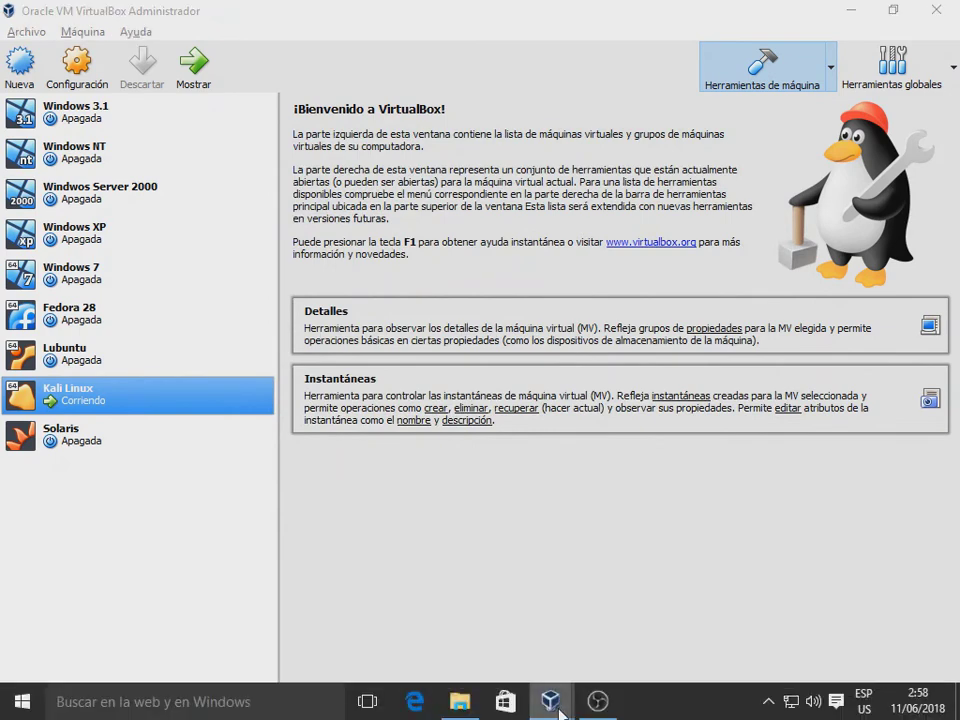
mouse_move(550, 700)
left_click(612, 600)
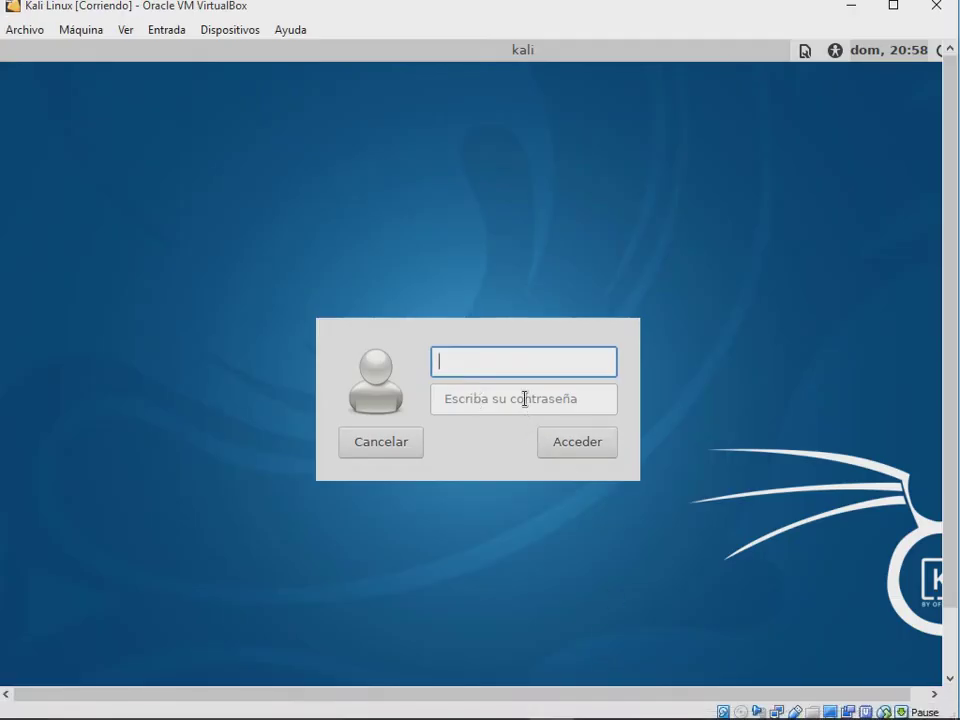
Step: Log in to Kali as the superuser with its password and accept the default panel configuration
type("root")
left_click(525, 399)
type("toor")
key("Return")
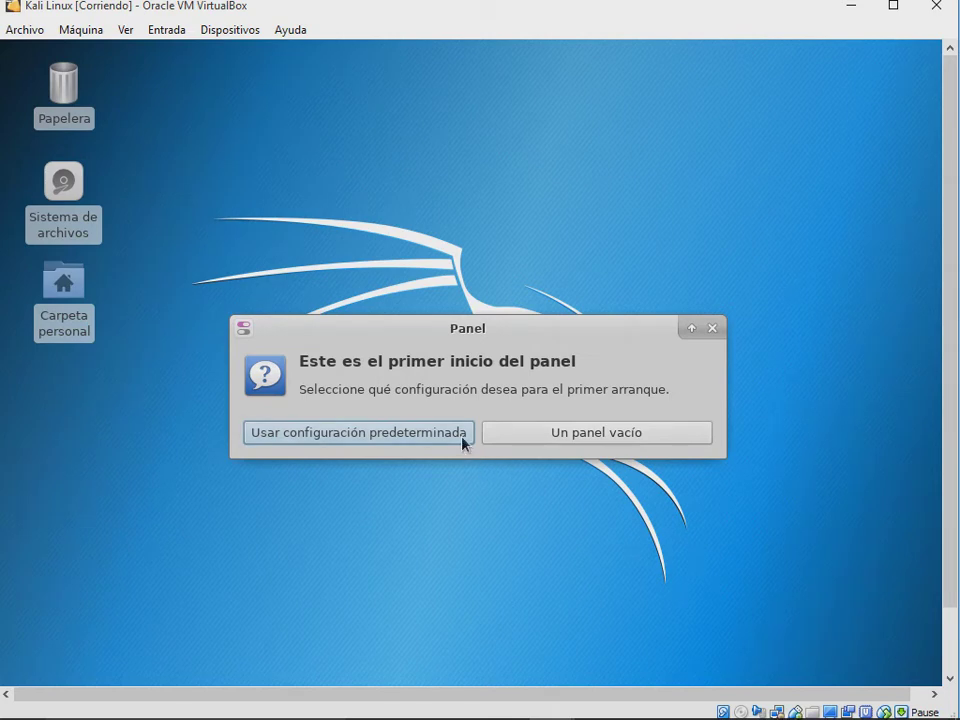
left_click(409, 433)
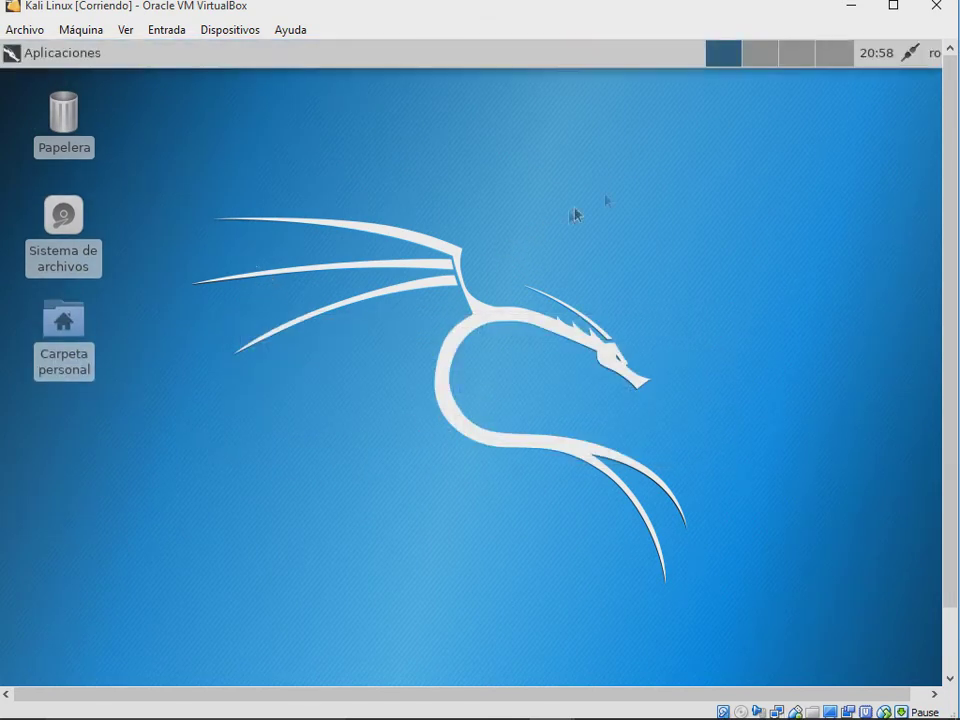
Step: Cycle through workspaces 2, 3 and 4 in the pager and return to the first
left_click(758, 56)
left_click(800, 56)
left_click(828, 58)
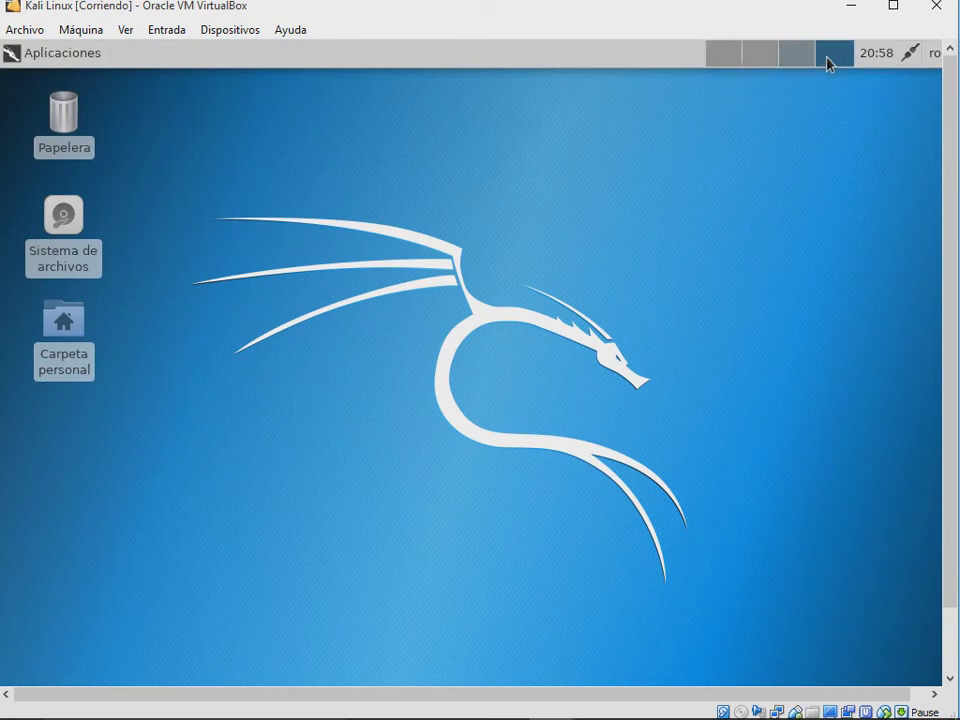
left_click(752, 62)
left_click(737, 64)
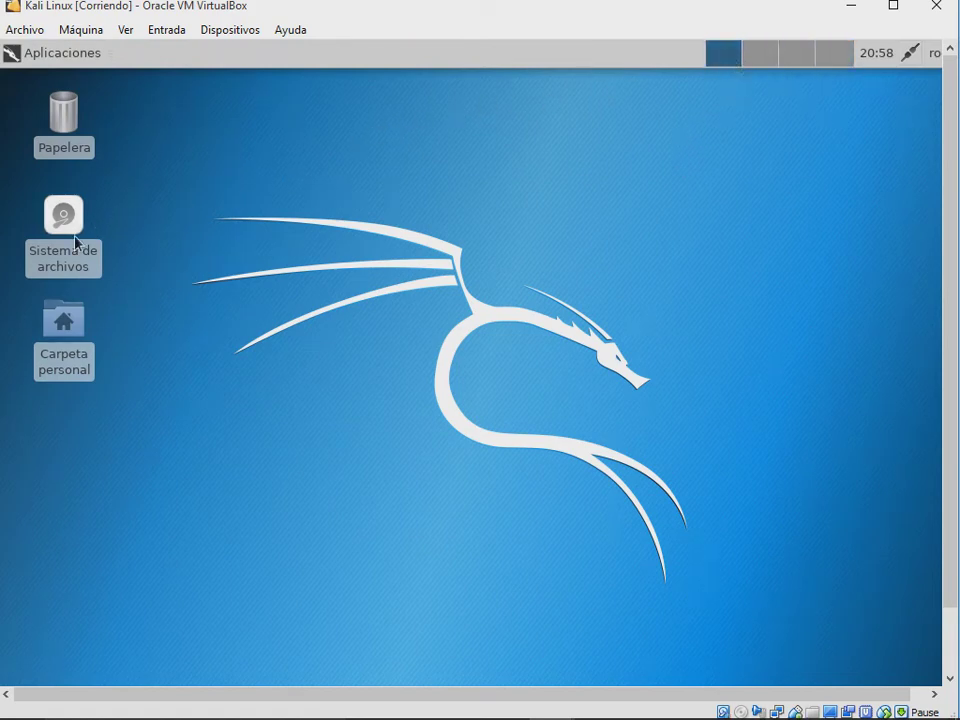
Step: Open Carpeta personal, push it toward the right edge, and switch between workspaces
double_click(64, 320)
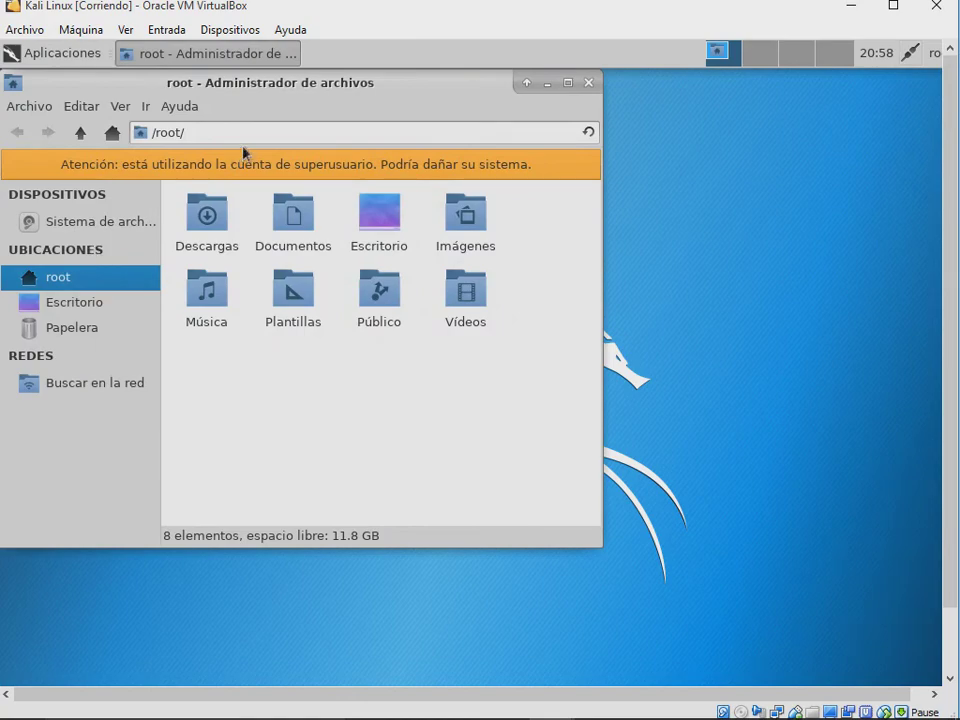
left_click_drag(296, 92, 577, 155)
left_click(769, 66)
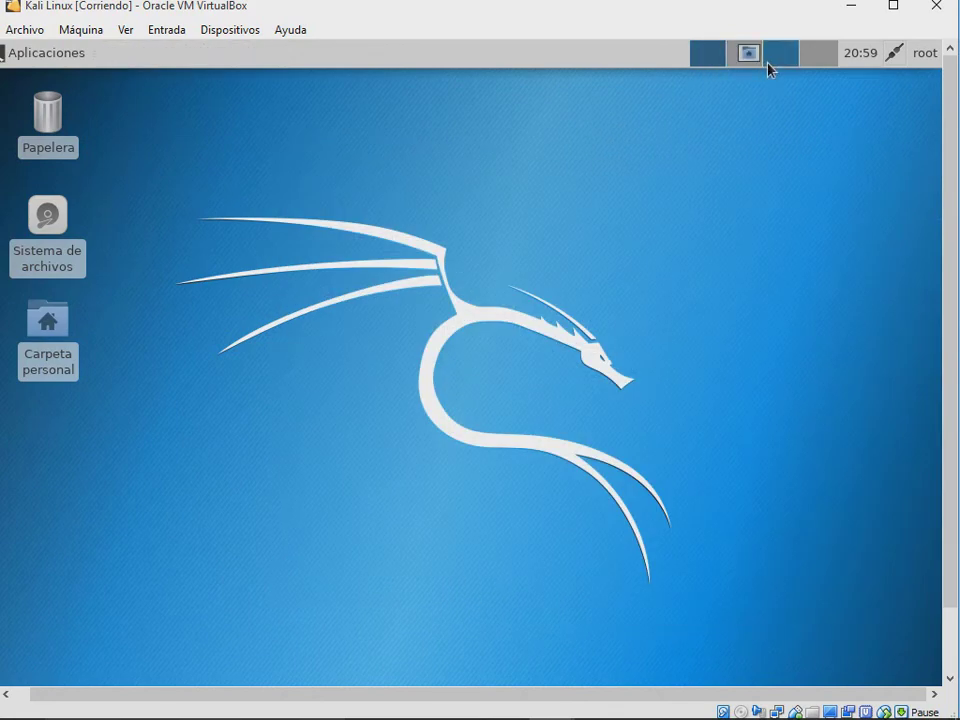
left_click(760, 62)
left_click(807, 65)
left_click(724, 67)
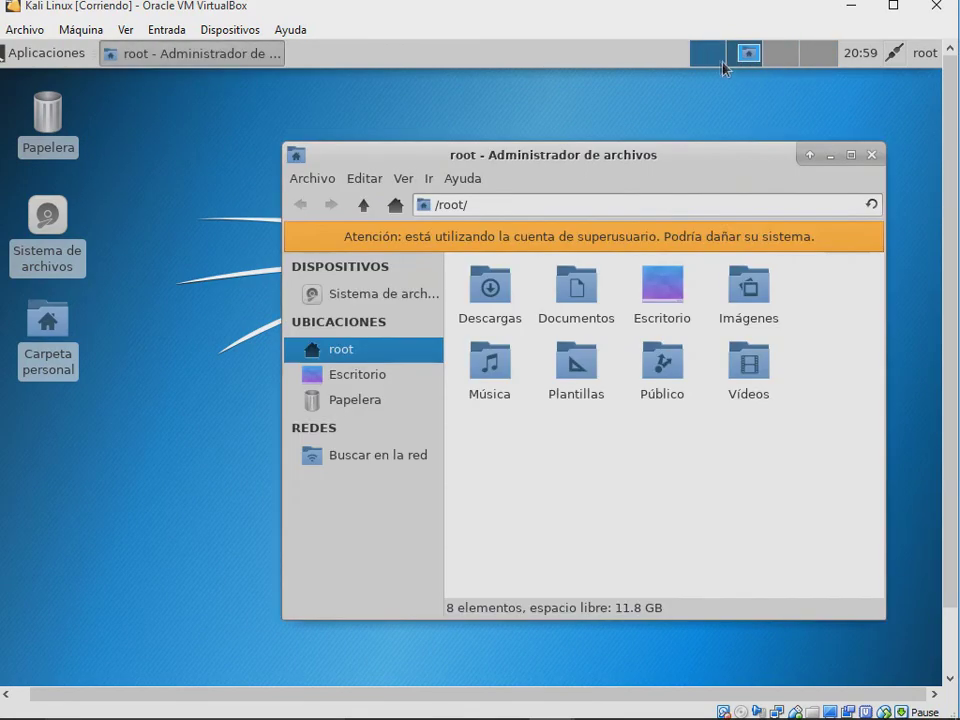
Step: Drag the file manager left and back into view, close it, and return to workspace 1
left_click_drag(720, 165, 2, 198)
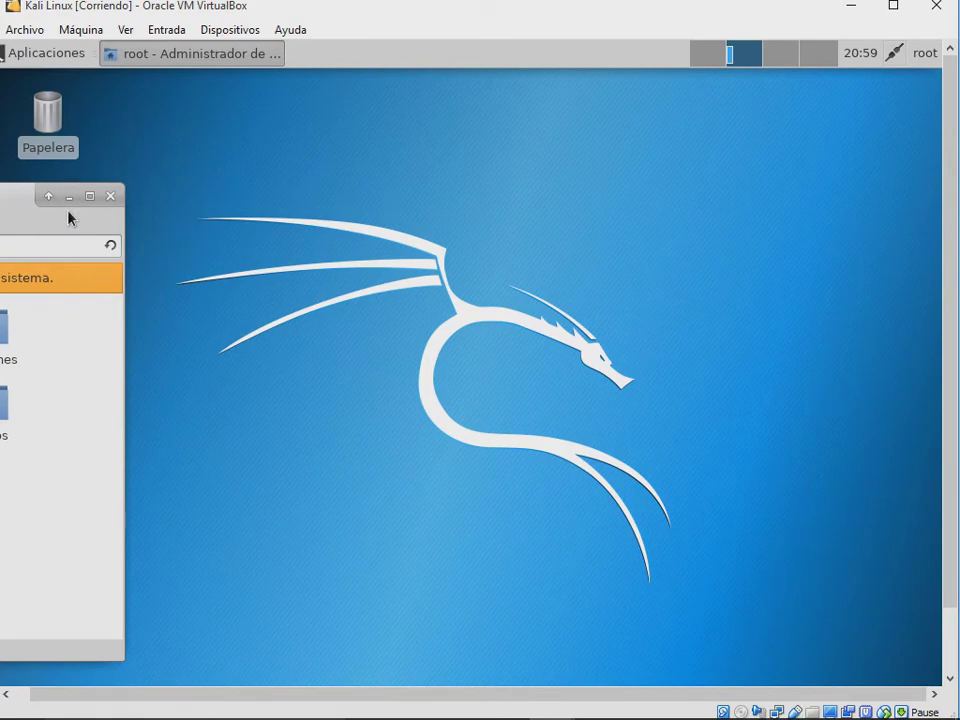
left_click_drag(2, 205, 50, 197)
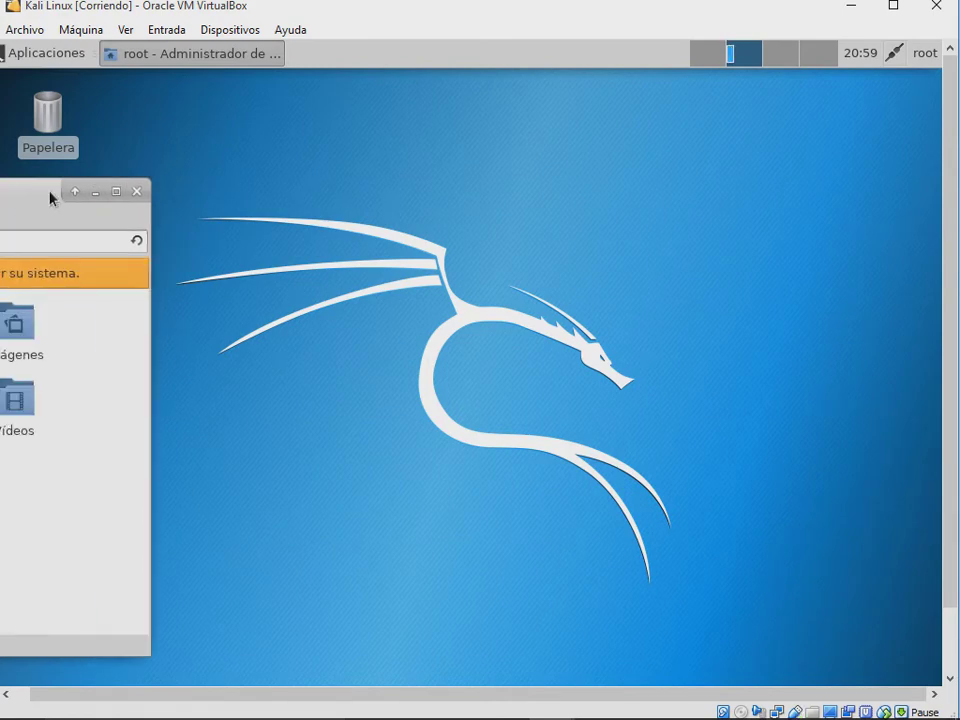
left_click(722, 62)
left_click(731, 66)
left_click_drag(45, 193, 506, 193)
left_click(594, 193)
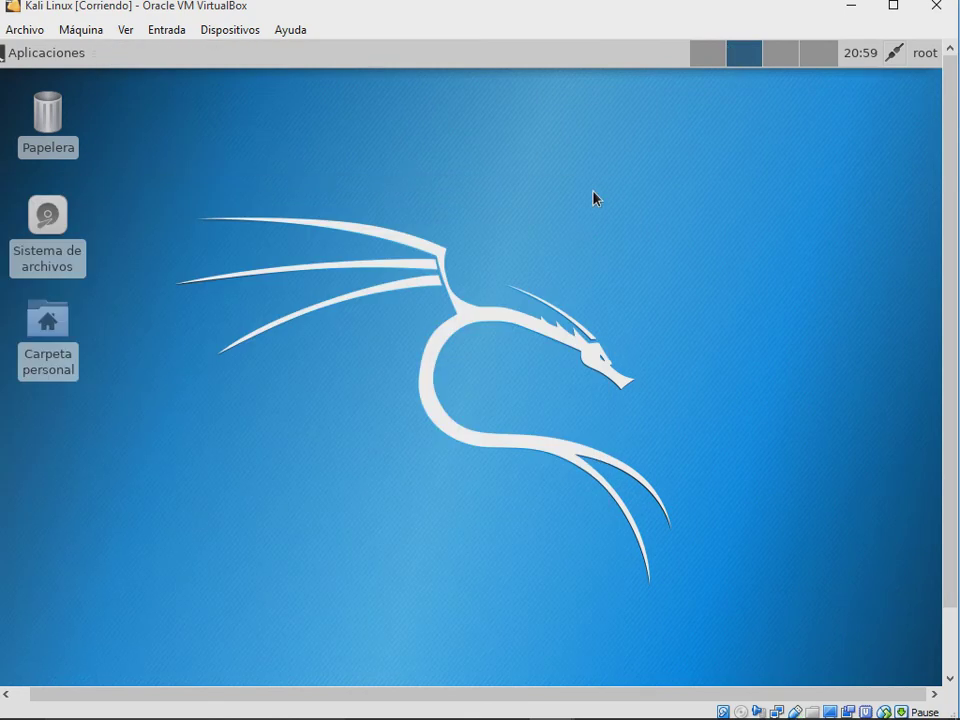
left_click(716, 58)
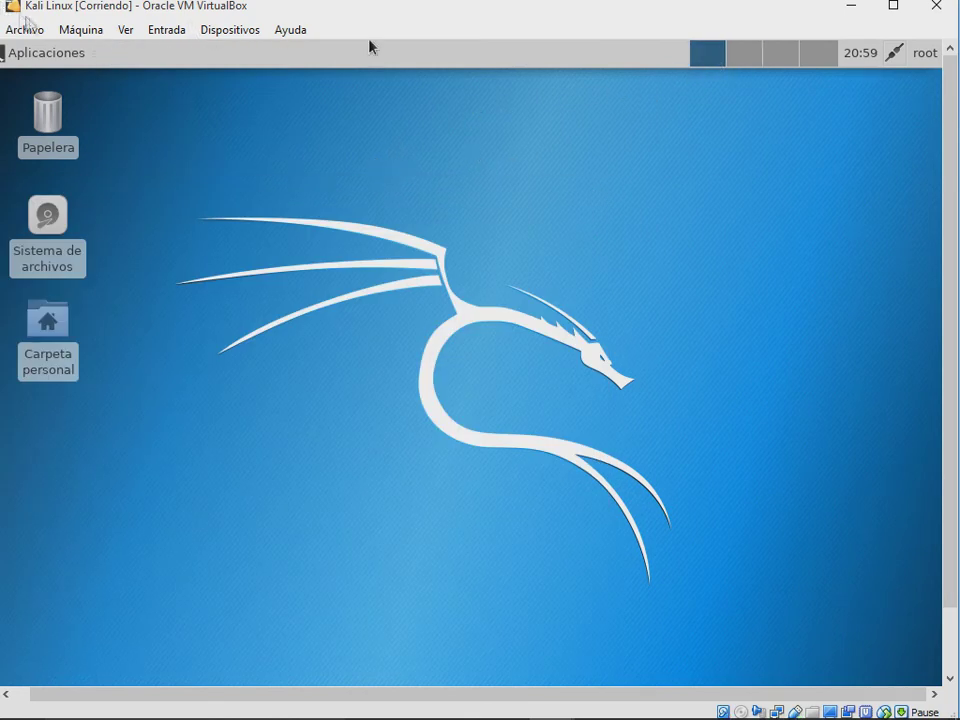
Step: Browse the Kali Applications menu and the VM window's menus, then close them
left_click(40, 55)
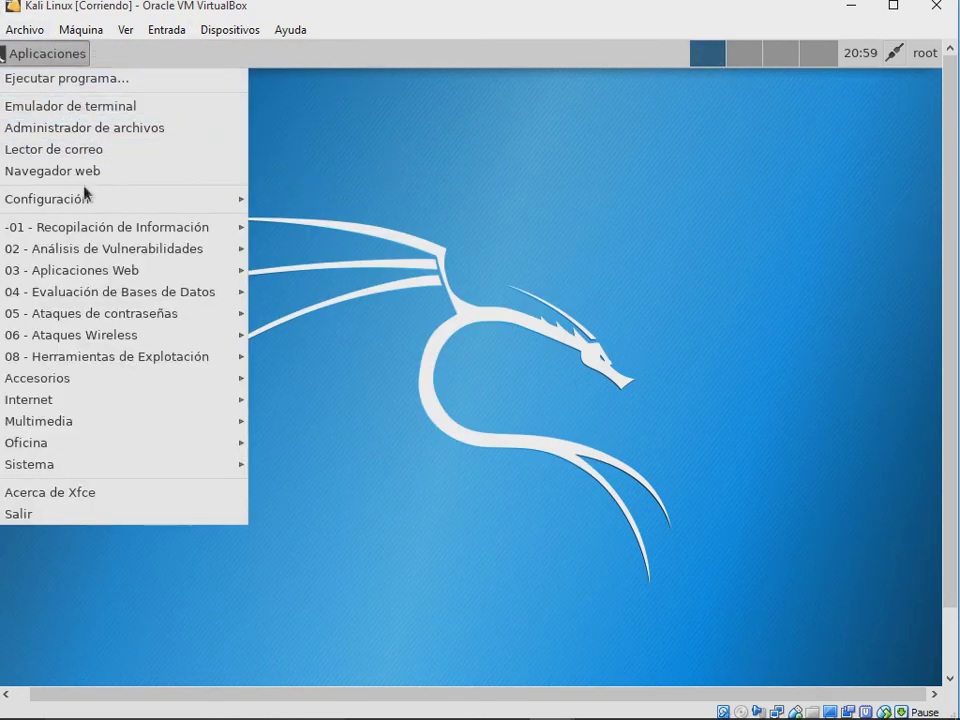
mouse_move(93, 202)
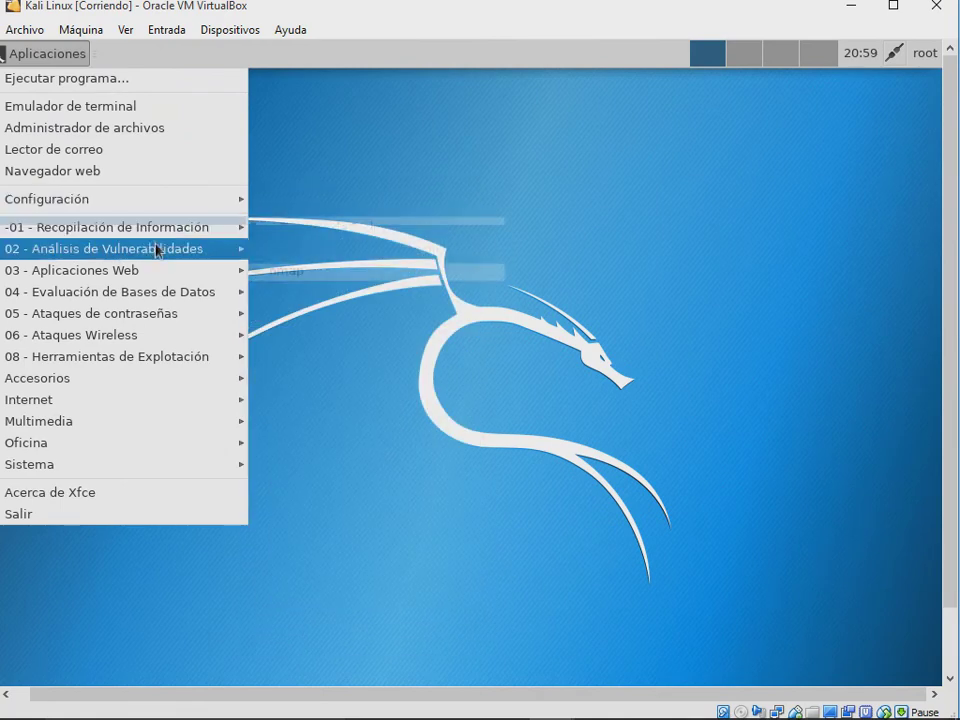
mouse_move(157, 258)
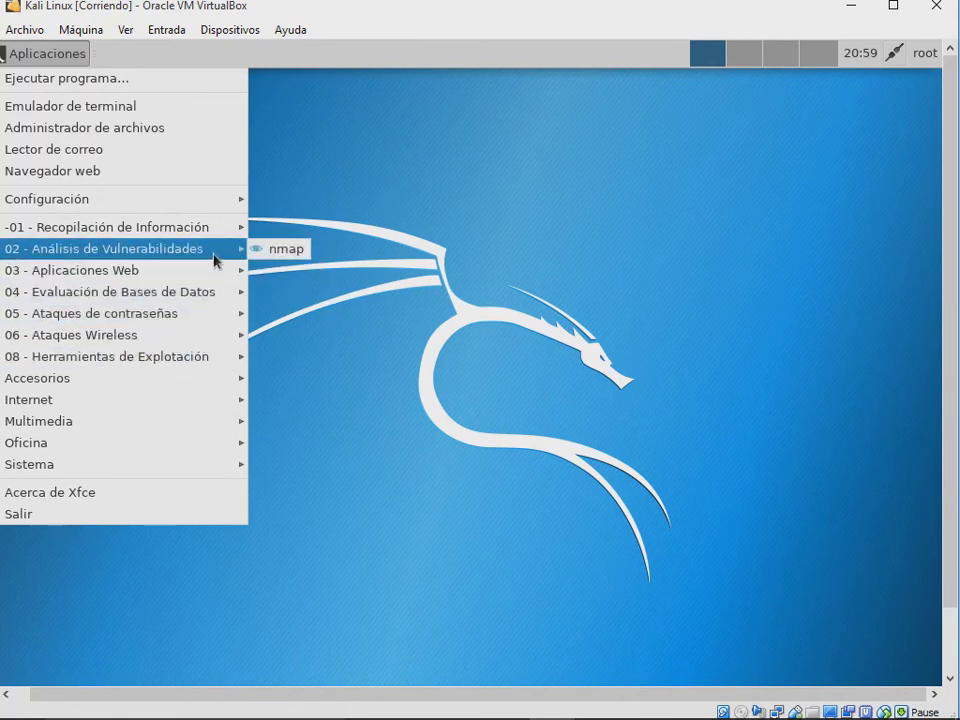
left_click(465, 199)
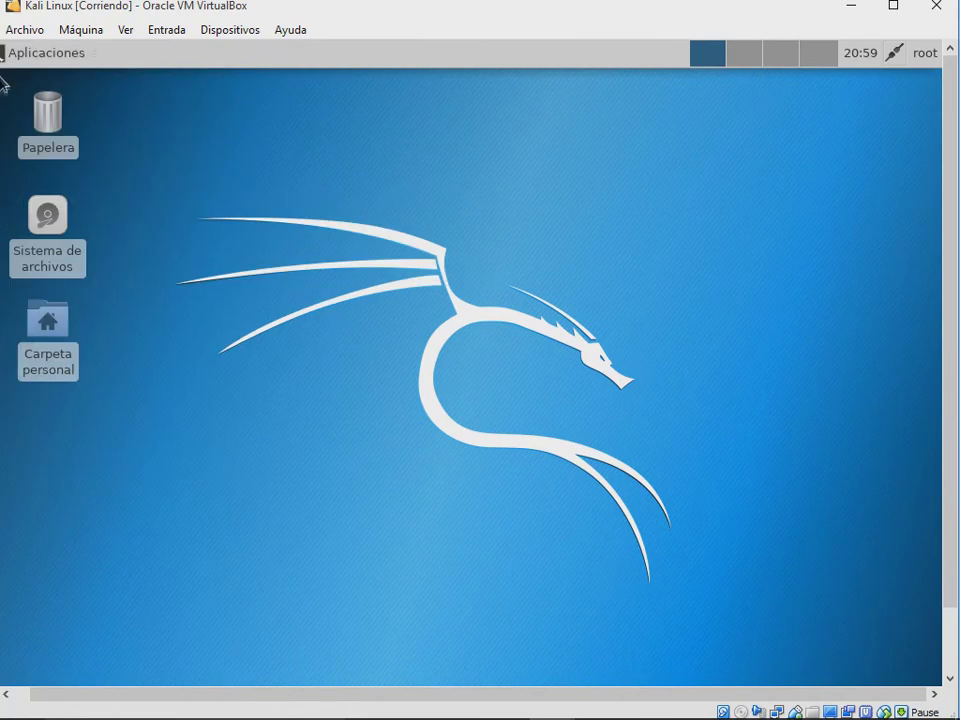
left_click(10, 30)
mouse_move(230, 29)
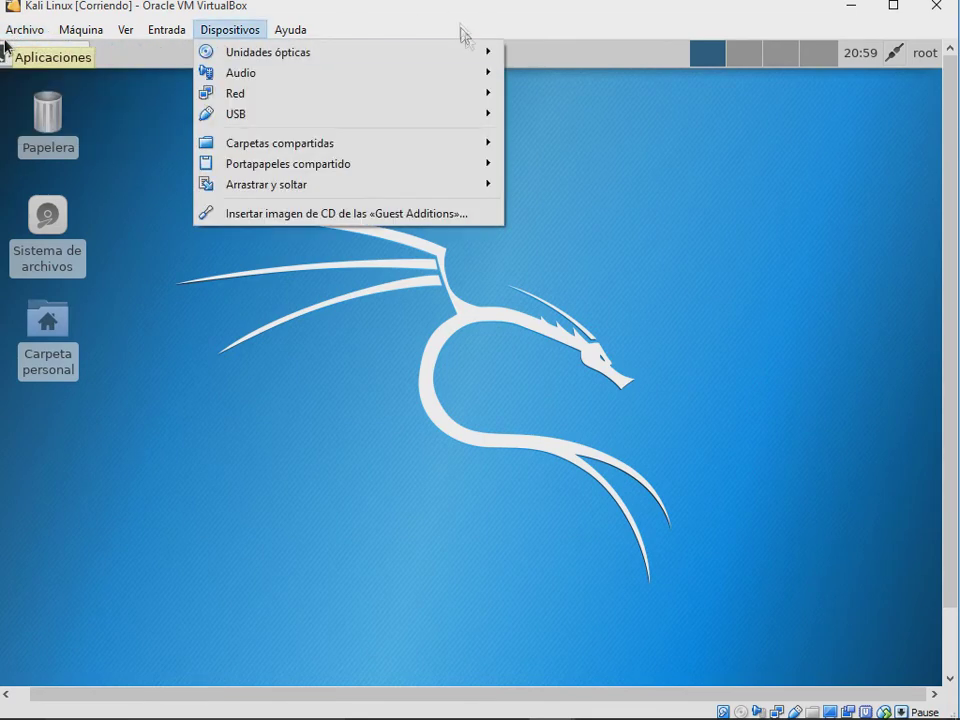
left_click(4, 42)
Step: Reopen the Applications menu and go to Navegador web to launch Firefox
left_click(5, 48)
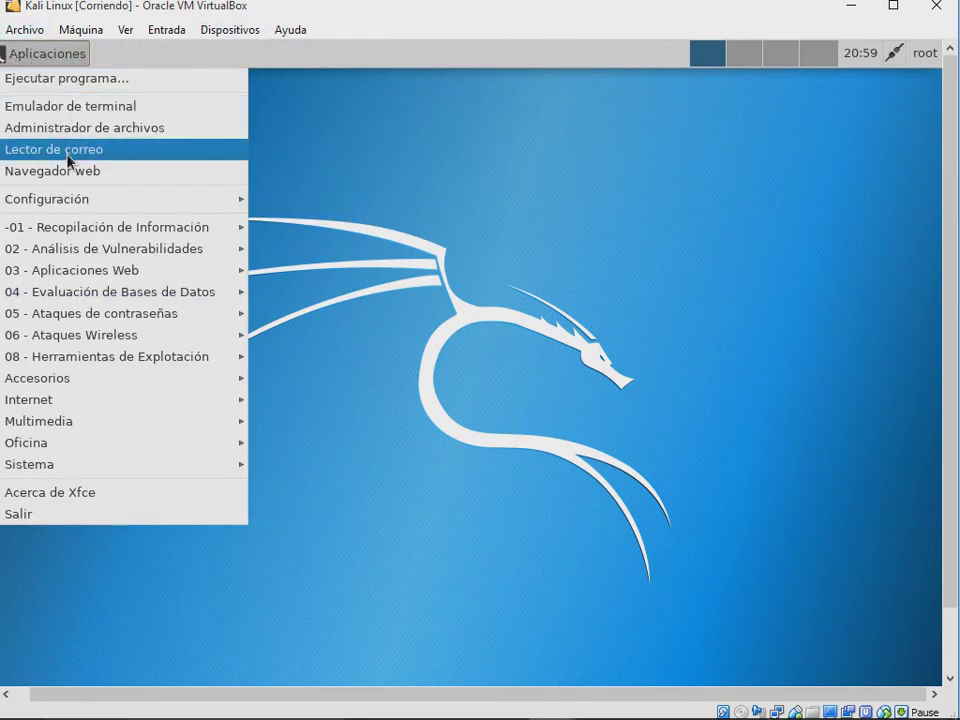
left_click(74, 172)
left_click(58, 64)
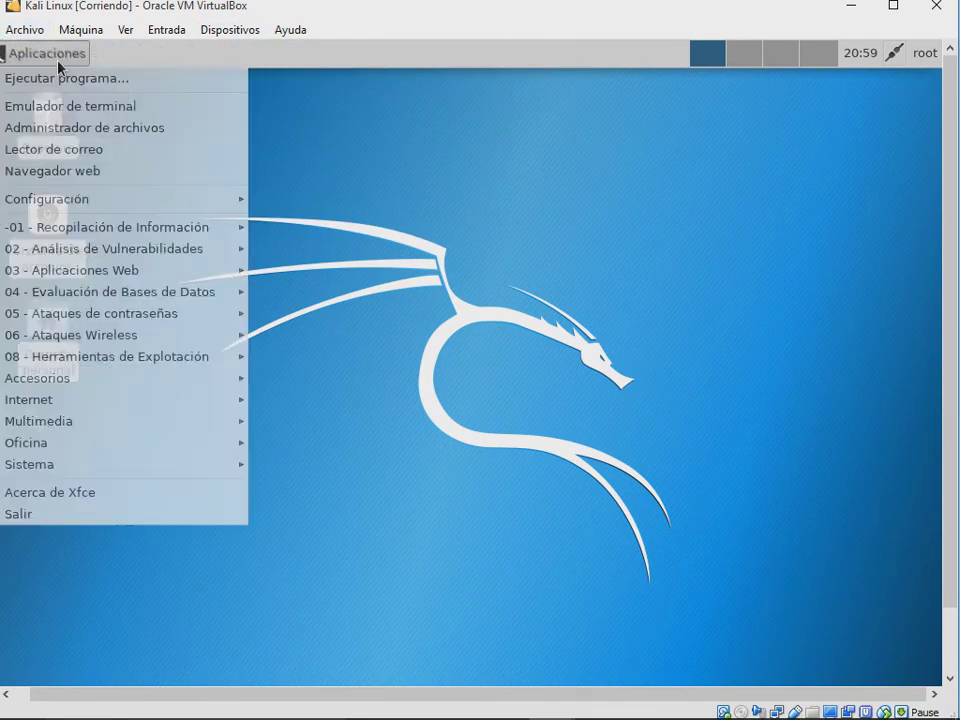
mouse_move(66, 385)
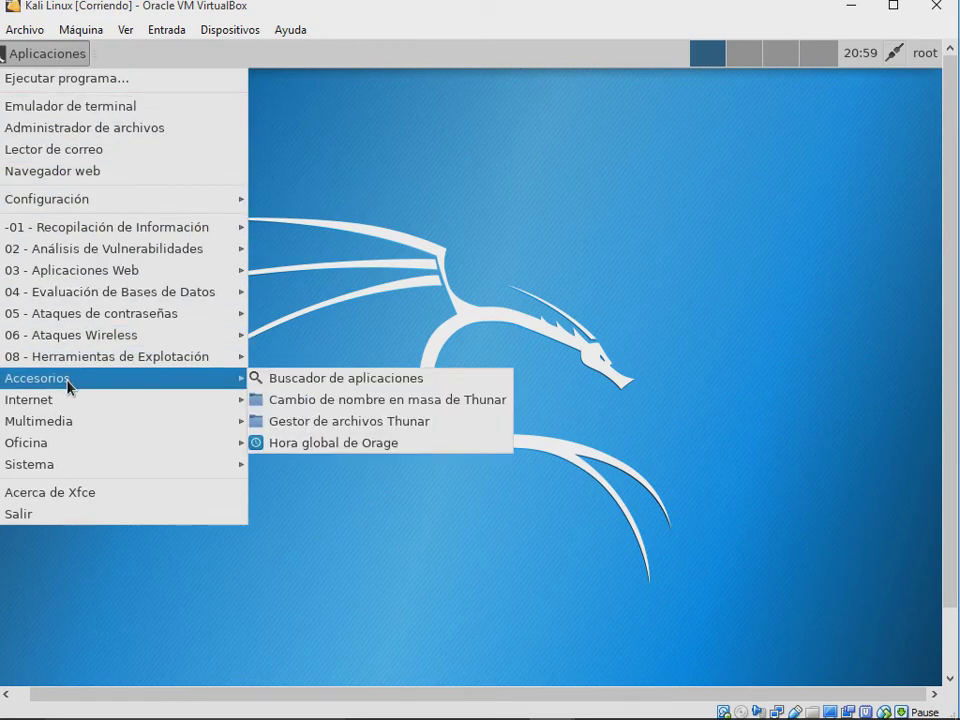
mouse_move(77, 465)
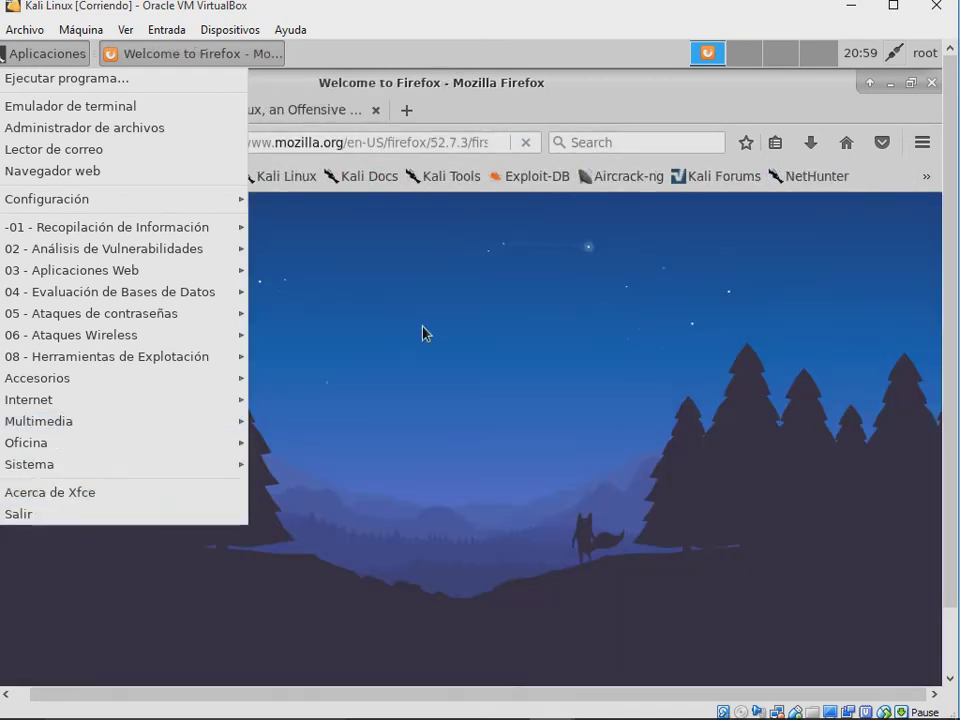
Step: Close Firefox with both its tabs and power off the Kali machine via Ctrl+Q
left_click(927, 93)
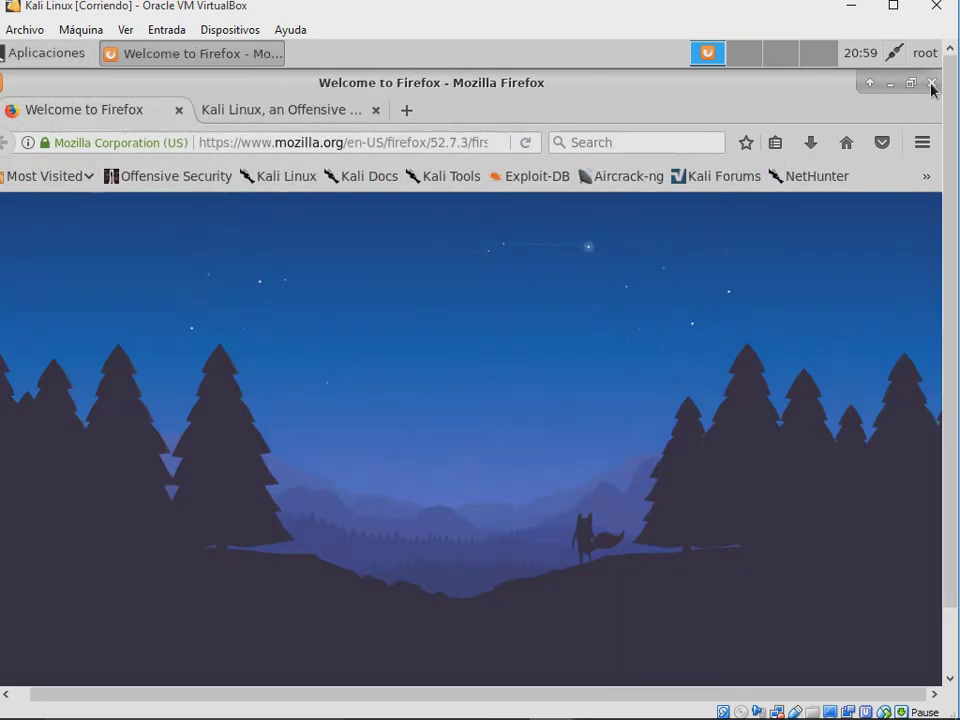
left_click(932, 86)
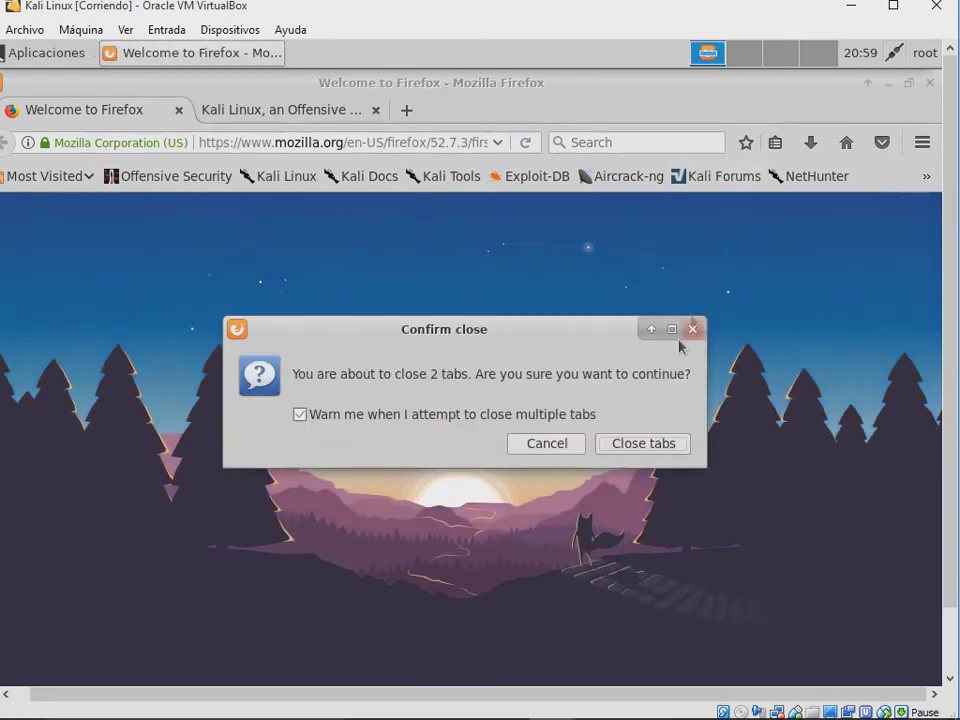
left_click(636, 443)
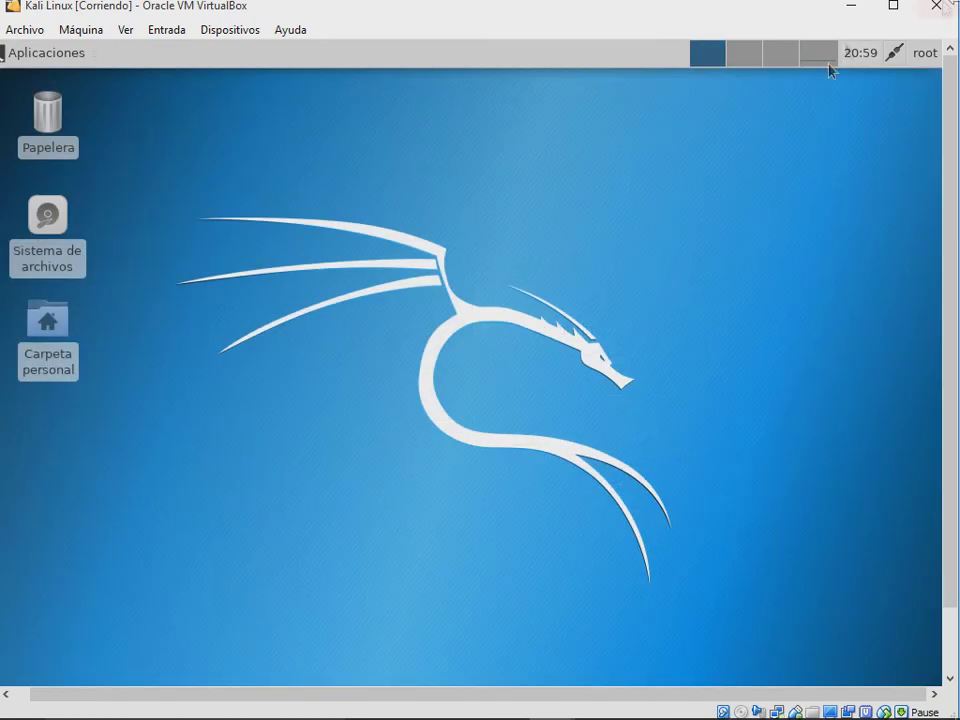
key("ctrl+q")
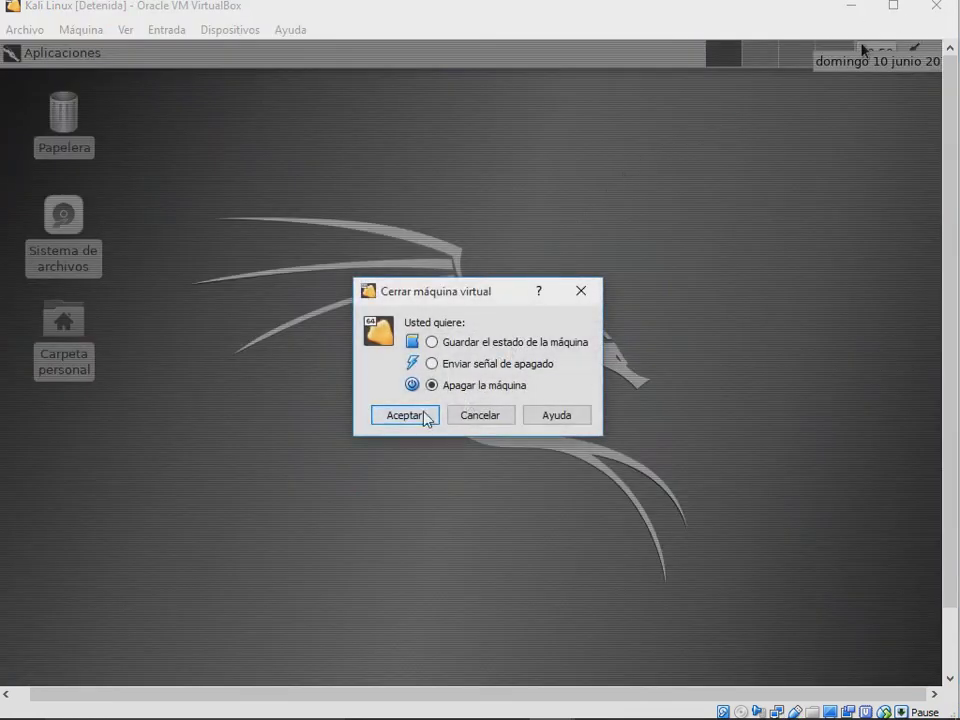
left_click(424, 416)
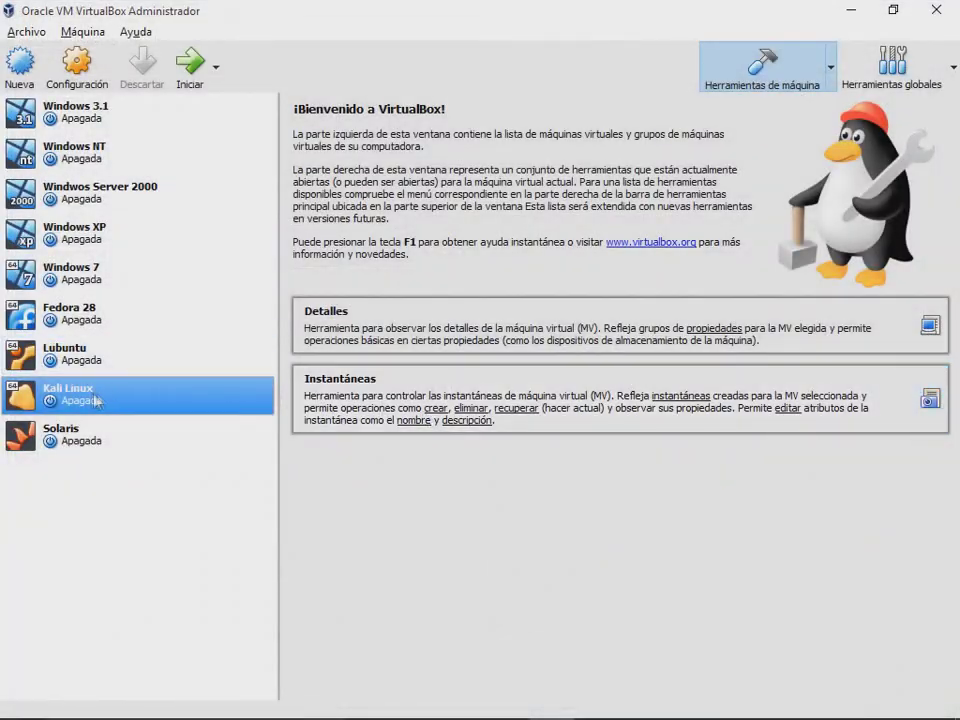
Step: Set Kali Linux to 4 CPUs under System > Processor, save, and start the machine
left_click(83, 31)
left_click(199, 80)
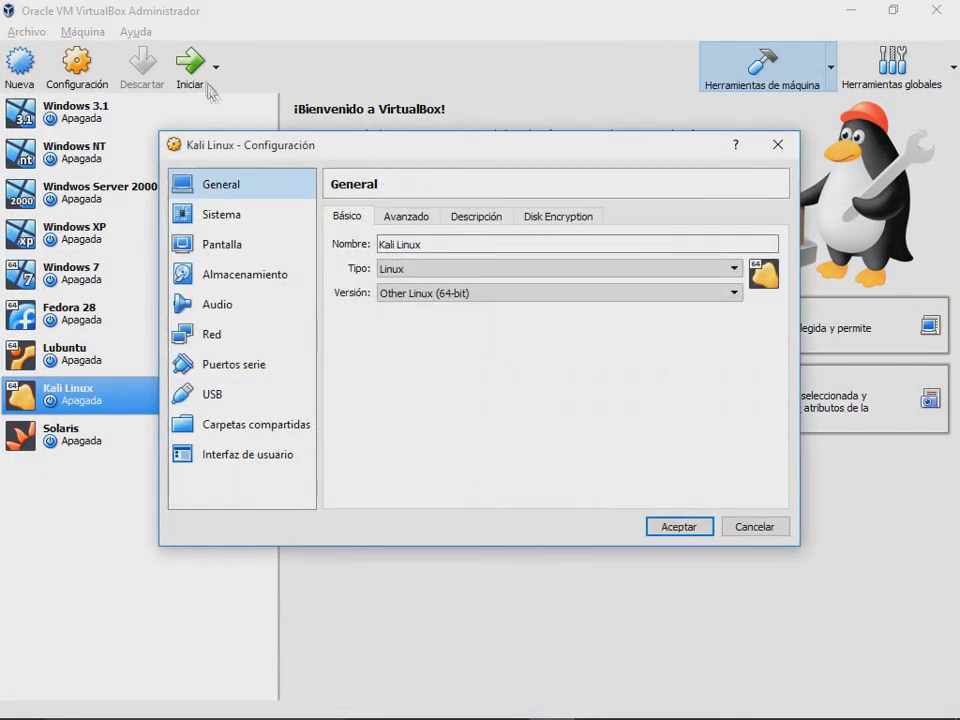
left_click(245, 228)
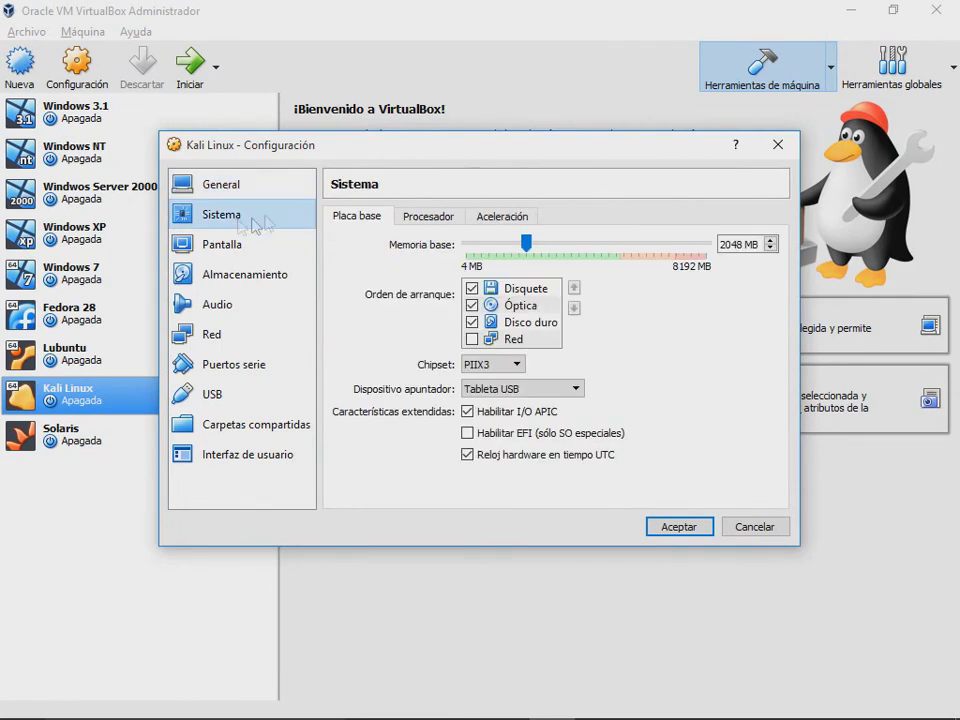
left_click(410, 216)
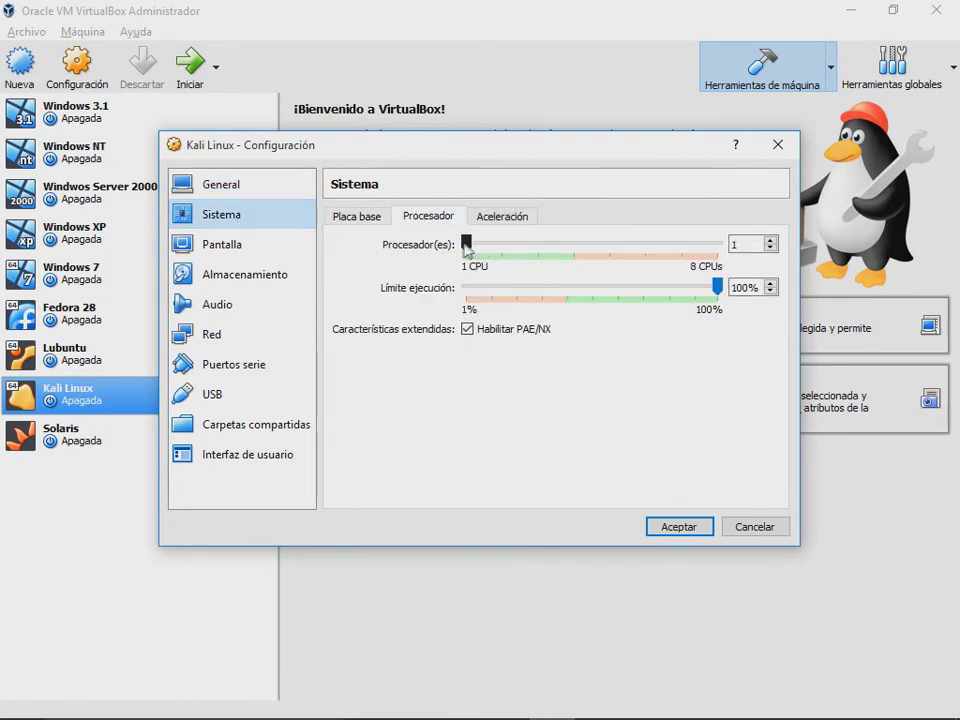
left_click_drag(466, 249, 572, 251)
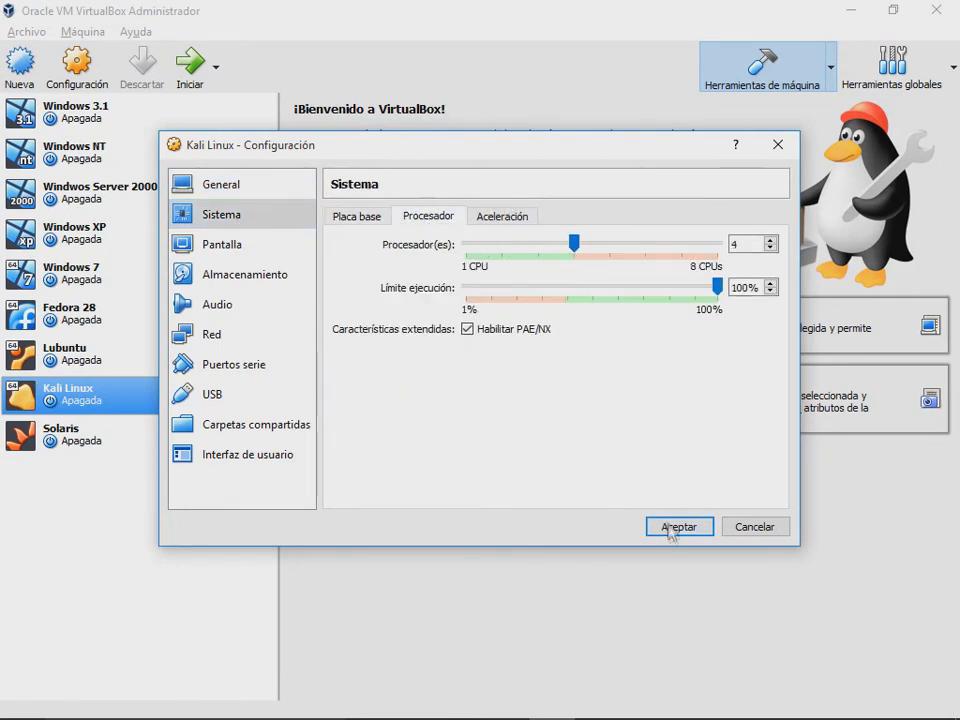
left_click(678, 530)
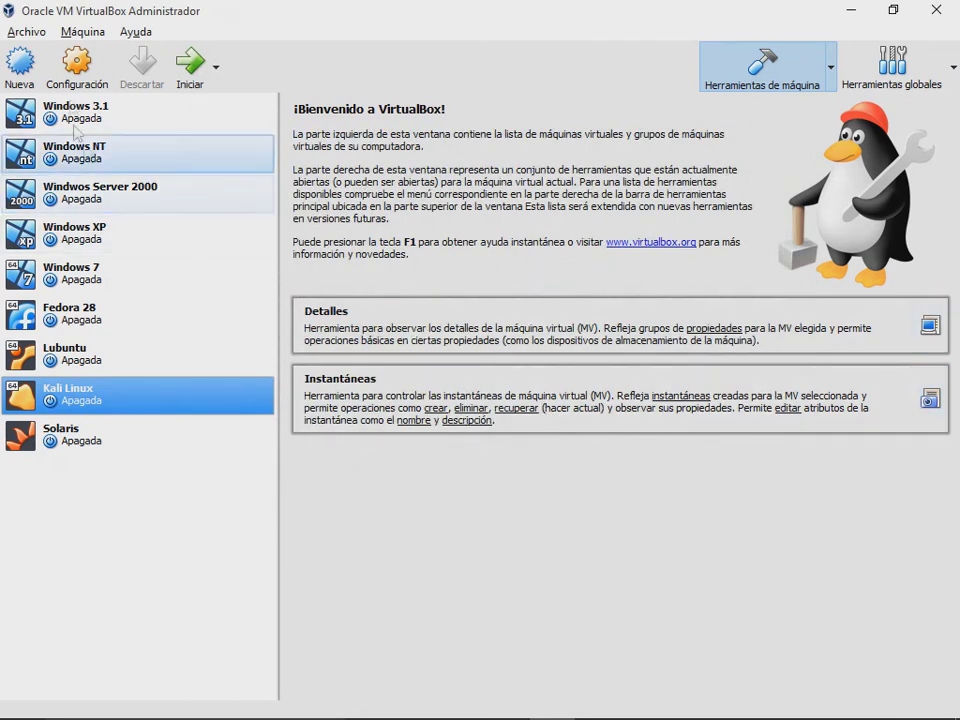
left_click(190, 66)
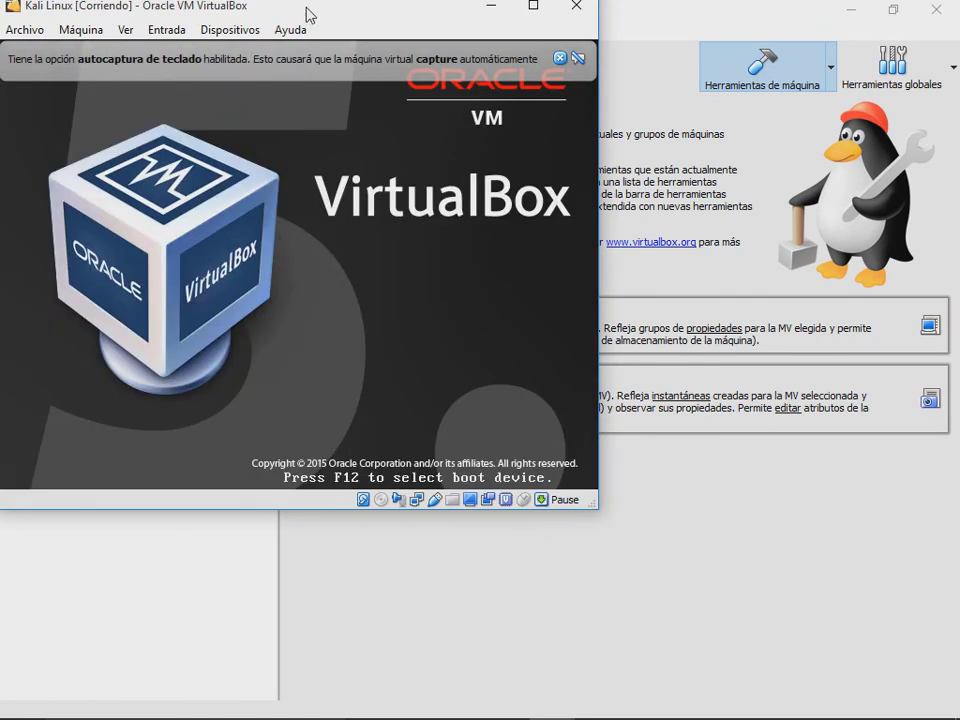
Step: Reposition the Kali window, dismiss both notice bars, and sign in at the login screen
left_click_drag(311, 17, 496, 76)
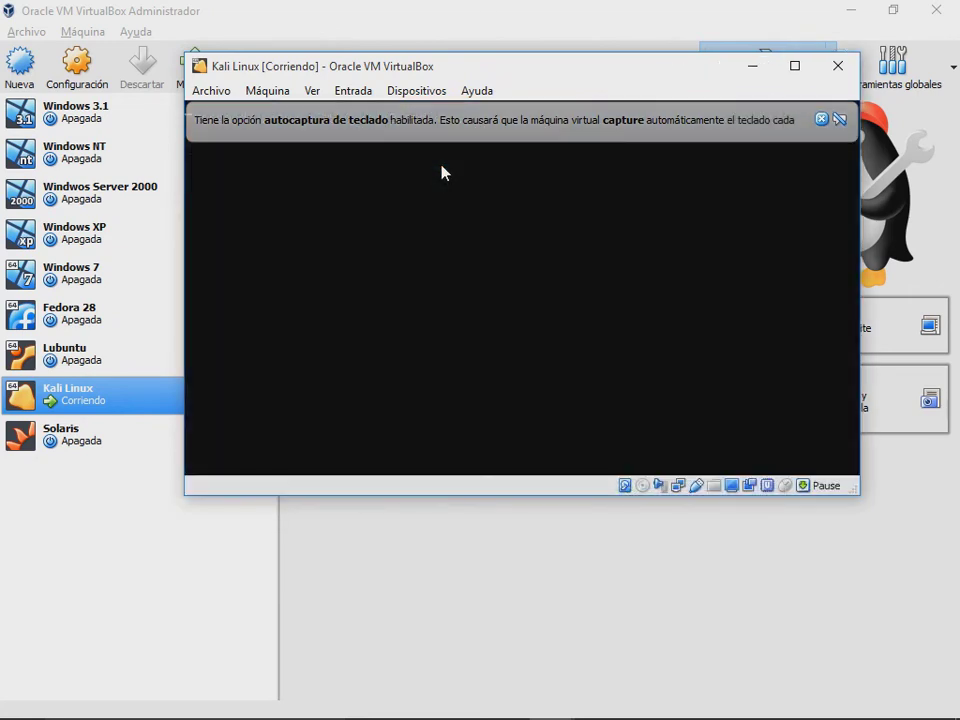
left_click(825, 120)
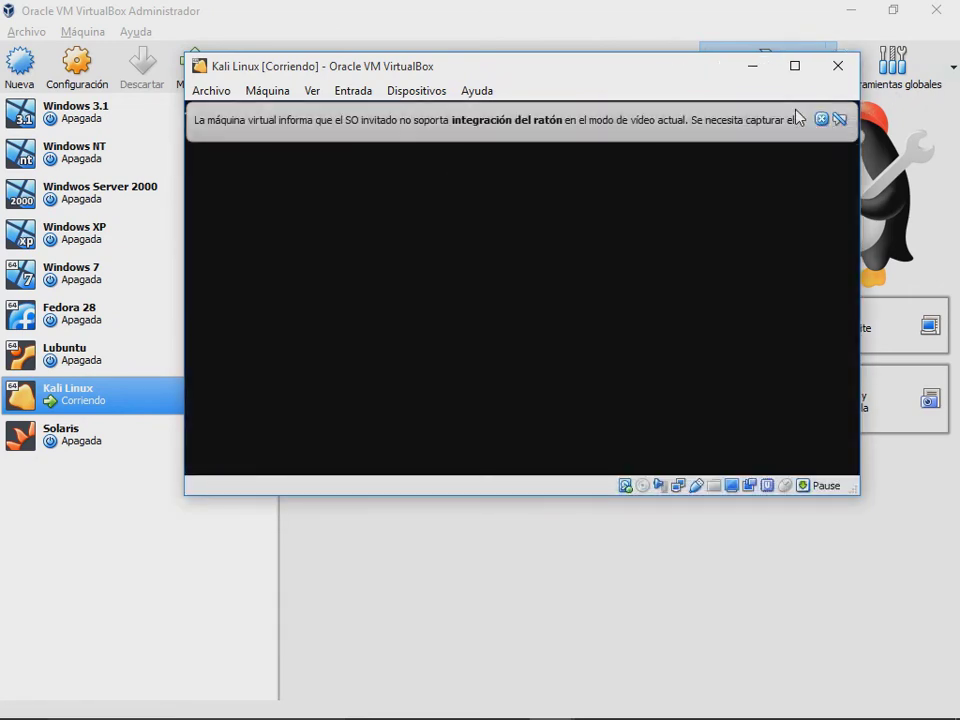
left_click(821, 118)
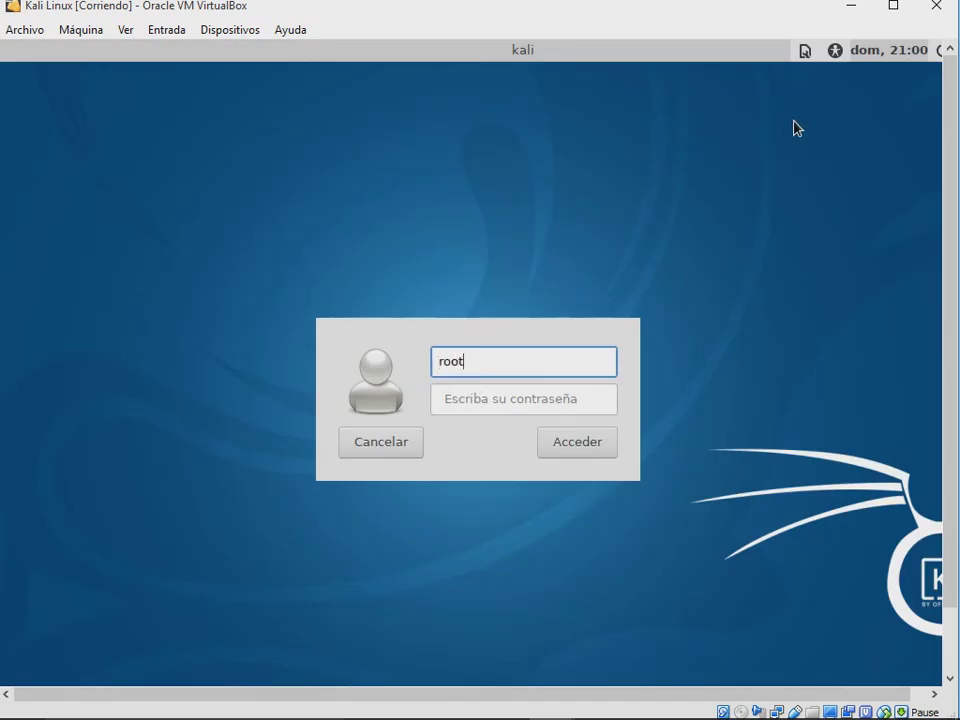
key("Tab")
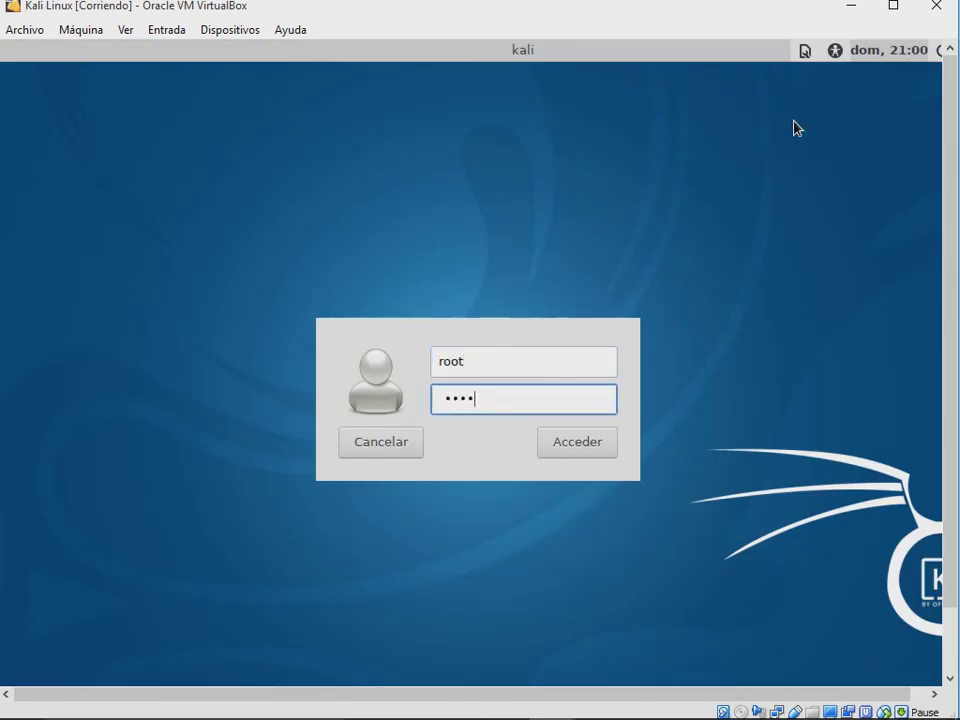
key("Return")
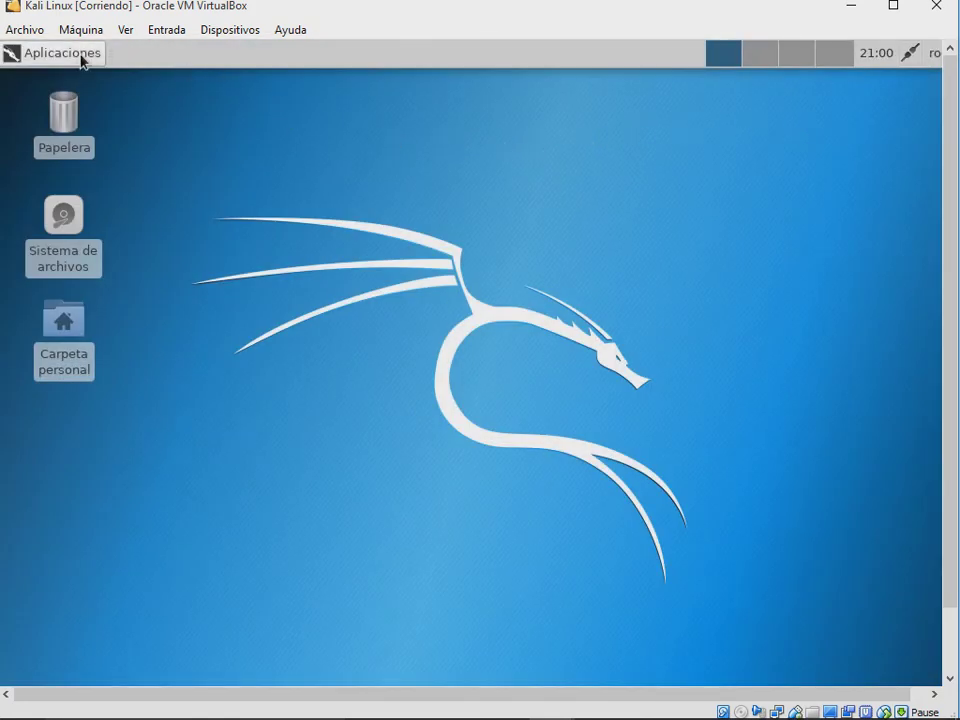
left_click(78, 56)
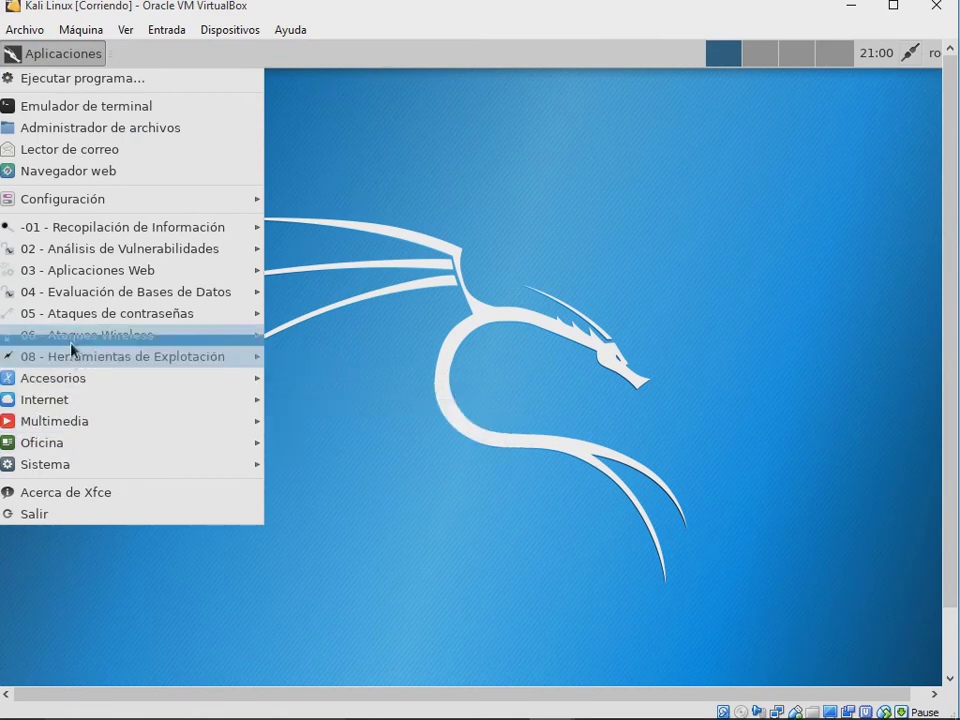
Step: Launch Firefox in the Kali guest and switch between the Kali Linux and Welcome to Firefox tabs
left_click(85, 176)
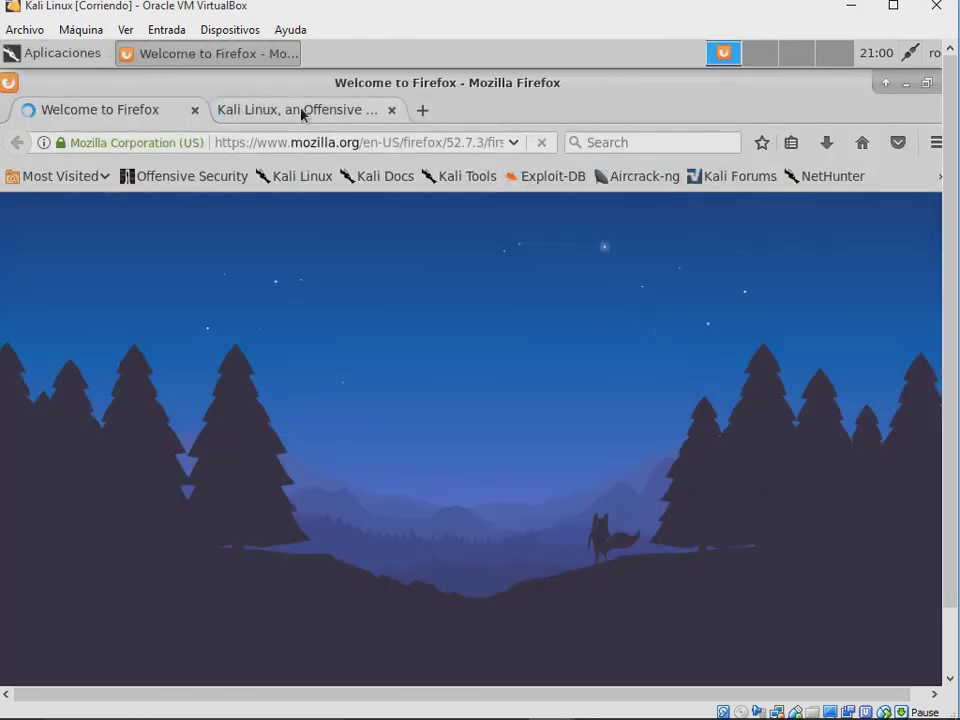
left_click(300, 111)
left_click(165, 112)
left_click(270, 110)
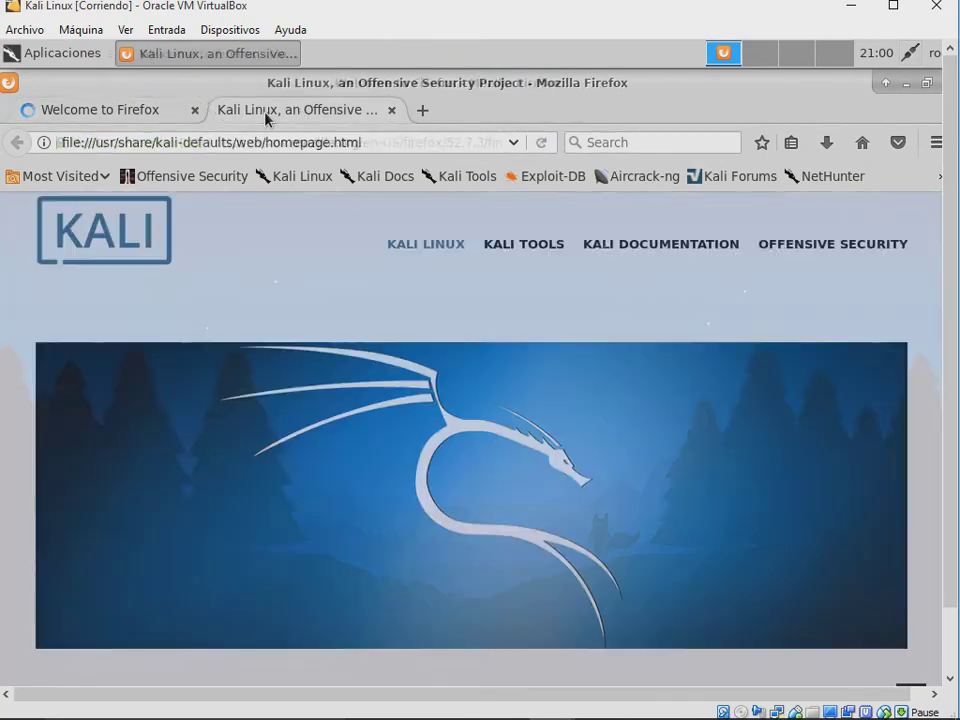
Step: Restore the Firefox window, then close it along with both open tabs
double_click(776, 88)
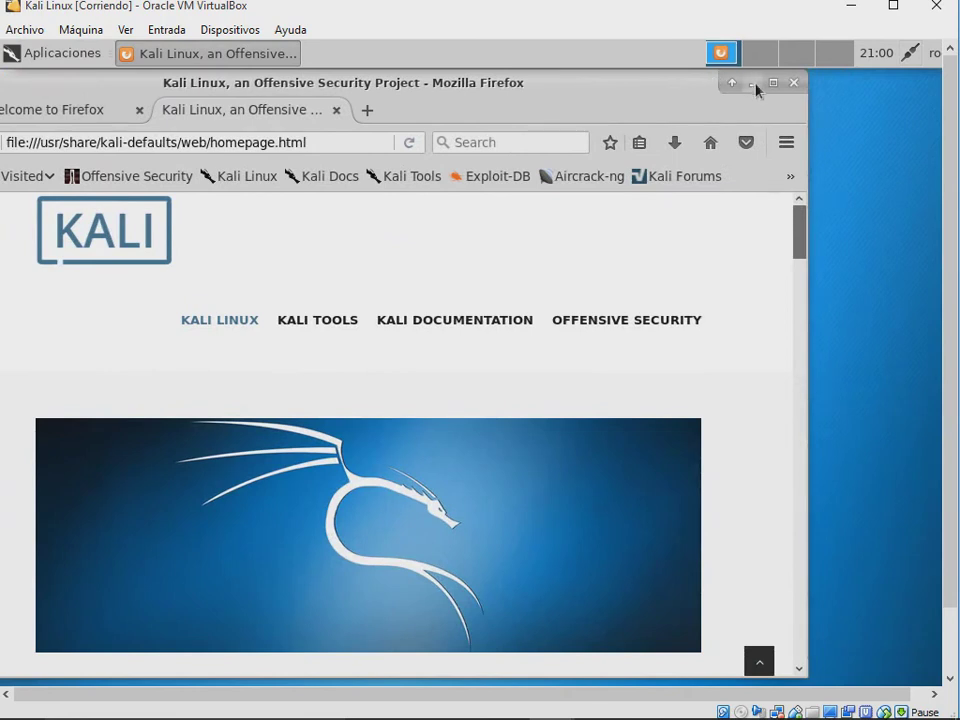
left_click(792, 84)
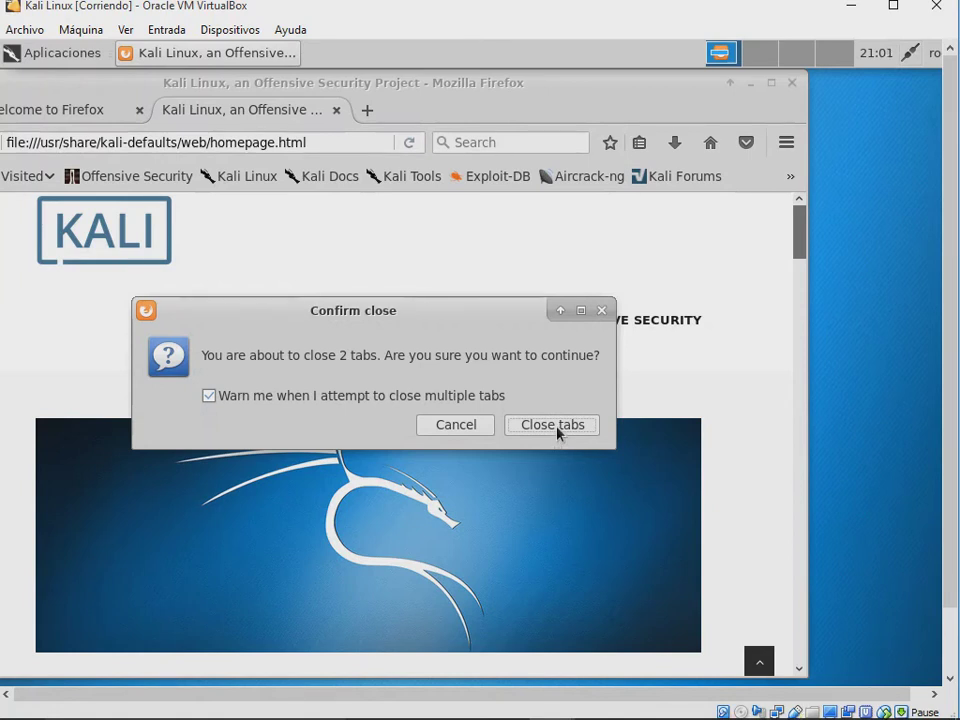
left_click(557, 426)
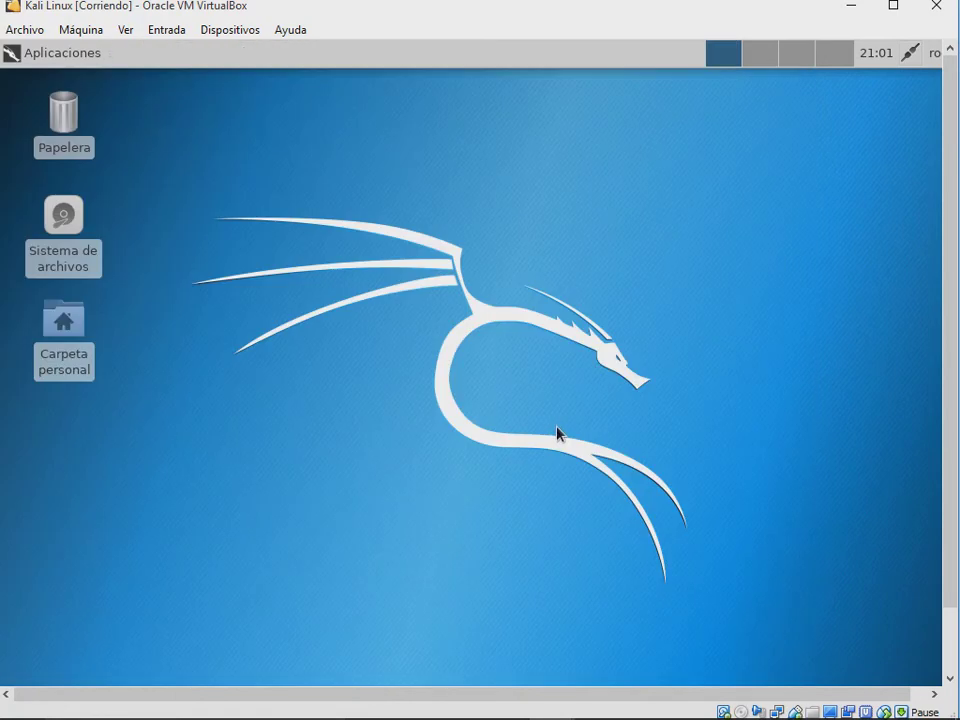
Step: Power off the Kali Linux machine with Apagar la máquina, then select Solaris in the manager list
key("ctrl+q")
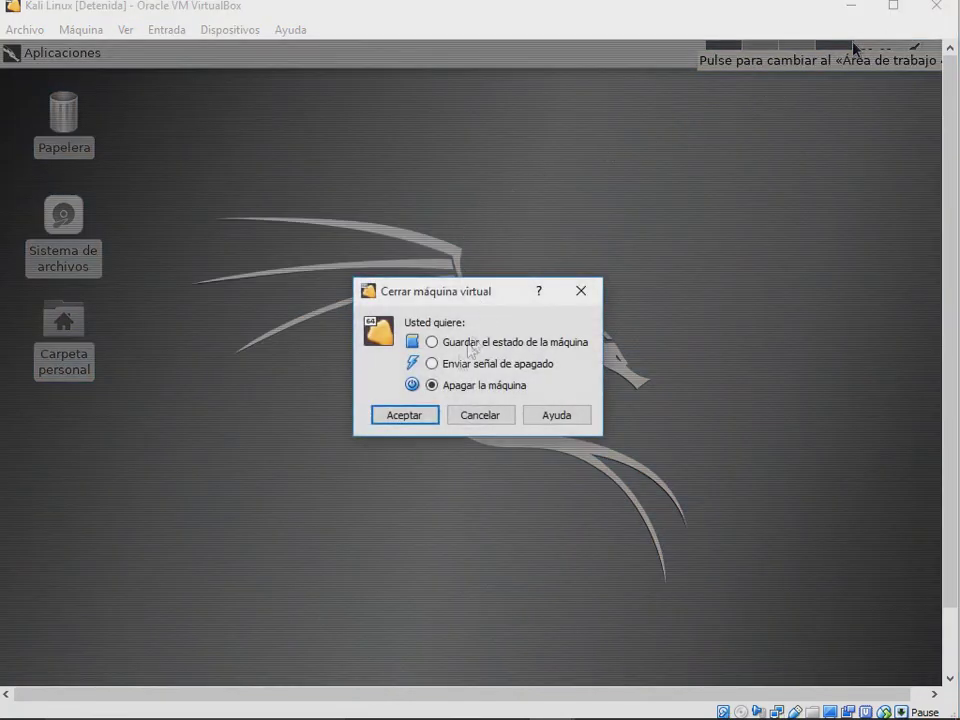
left_click(424, 419)
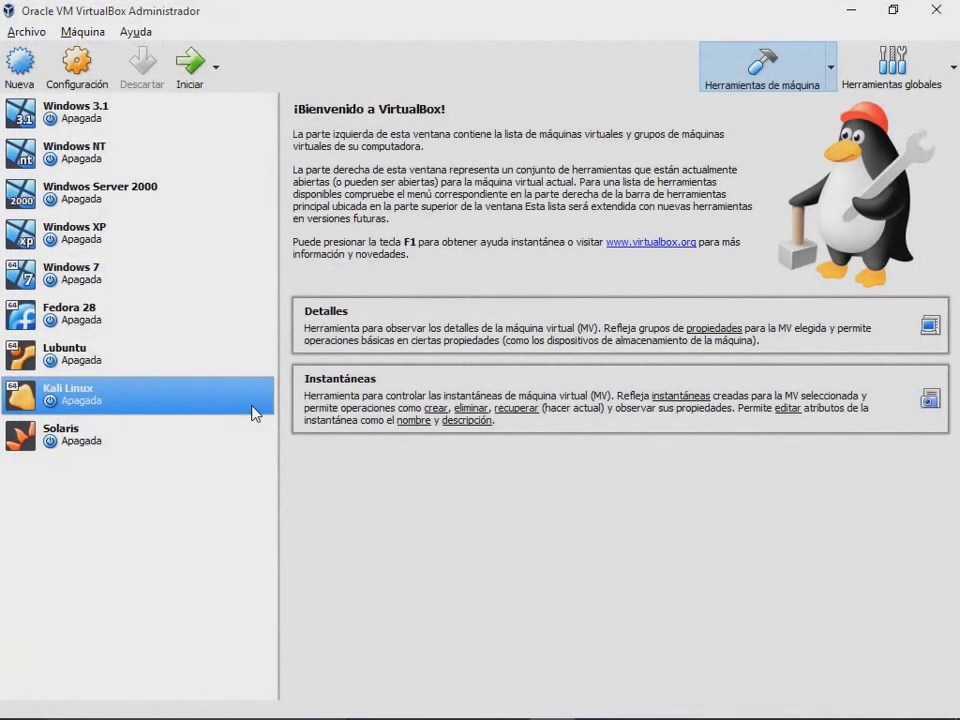
left_click(122, 433)
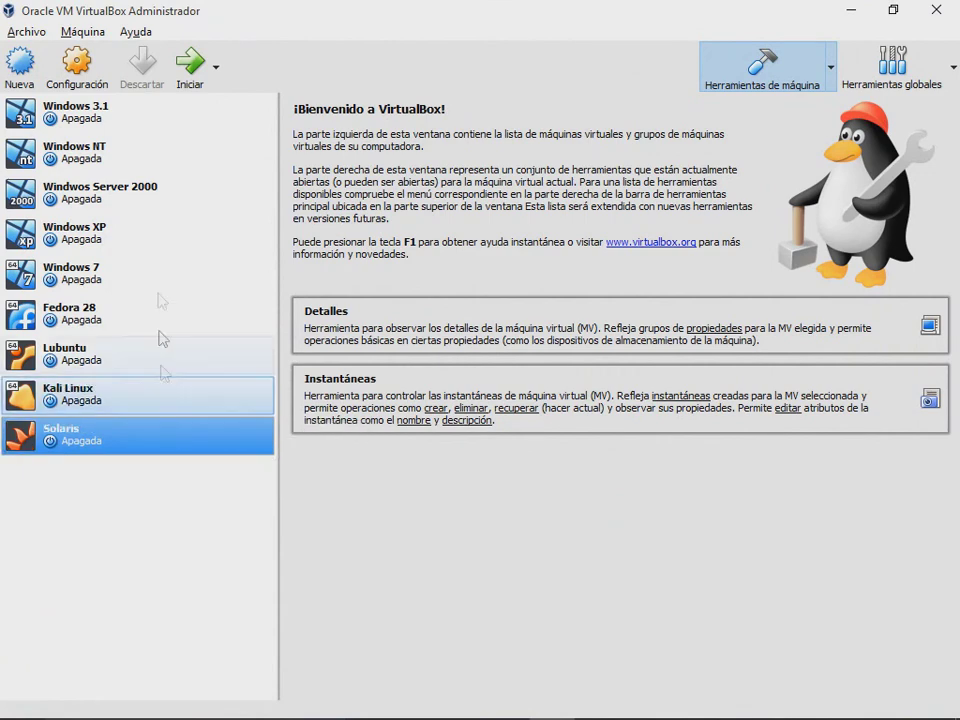